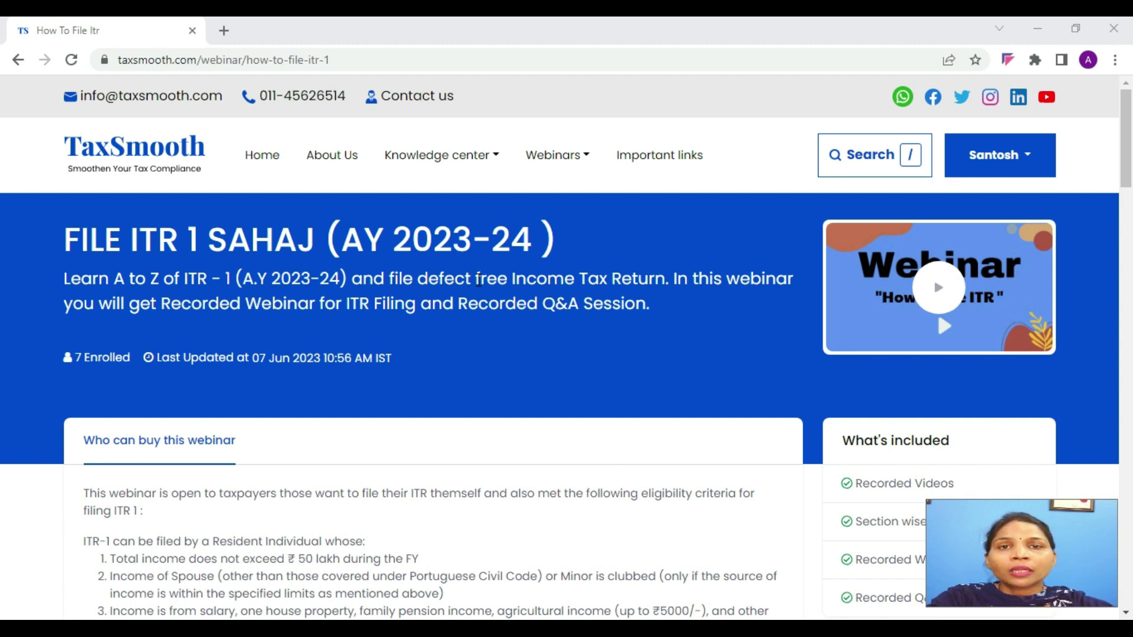
# Scroll through the course page content.
pyautogui.scroll(-4, 534, 295)
pyautogui.scroll(-3, 540, 328)
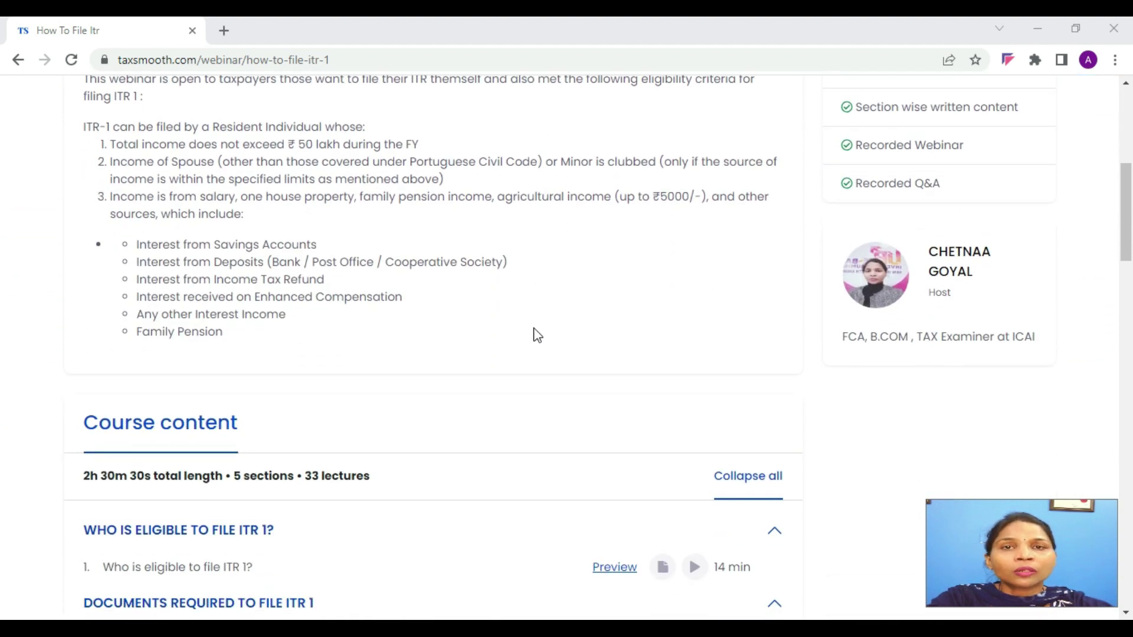
pyautogui.scroll(3, 536, 334)
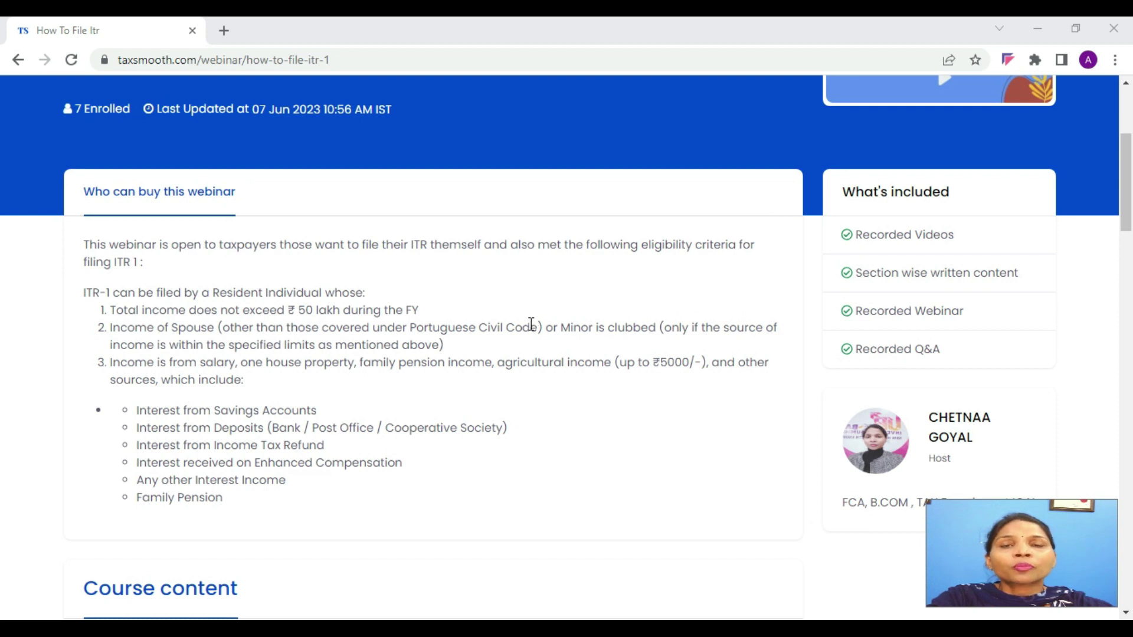
pyautogui.scroll(2, 519, 318)
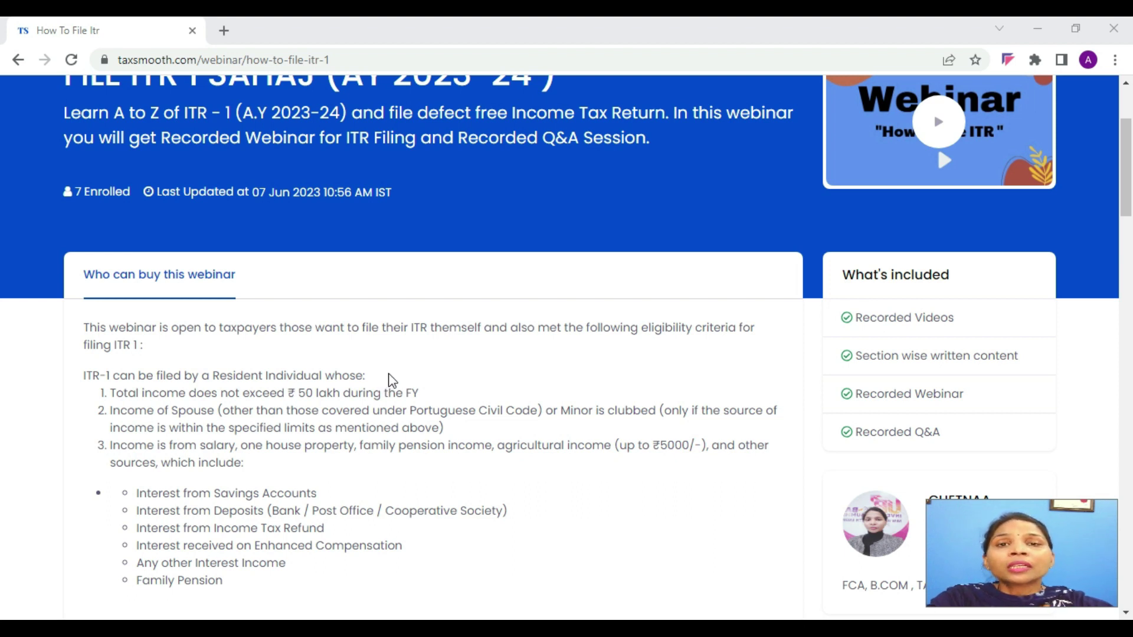
pyautogui.scroll(-3, 395, 378)
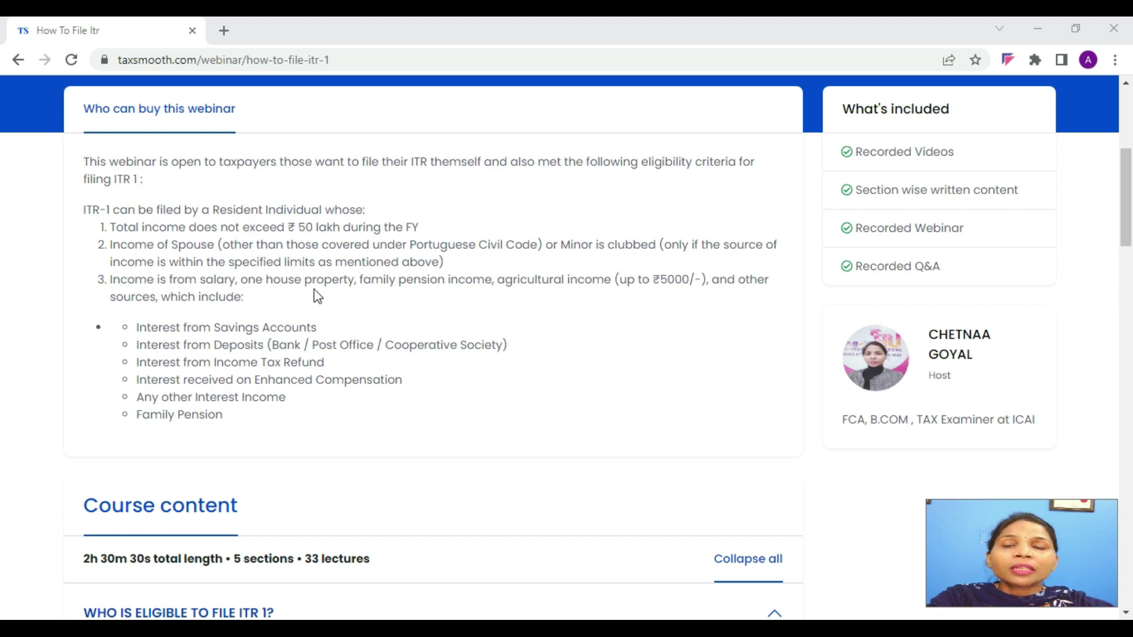
pyautogui.scroll(-5, 317, 294)
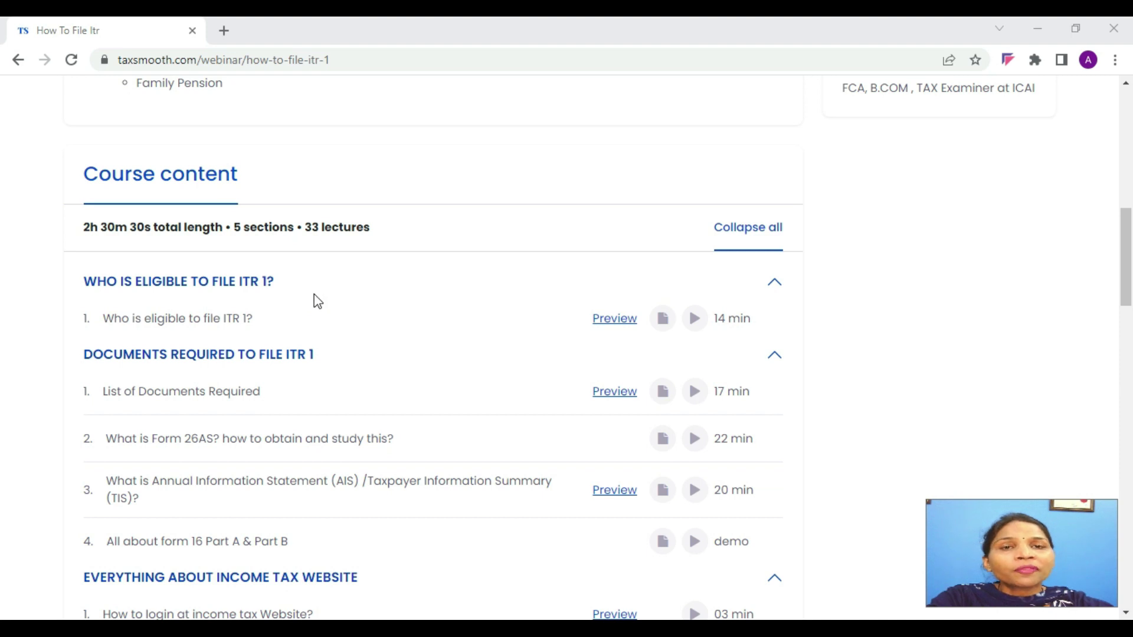
pyautogui.scroll(-1, 317, 302)
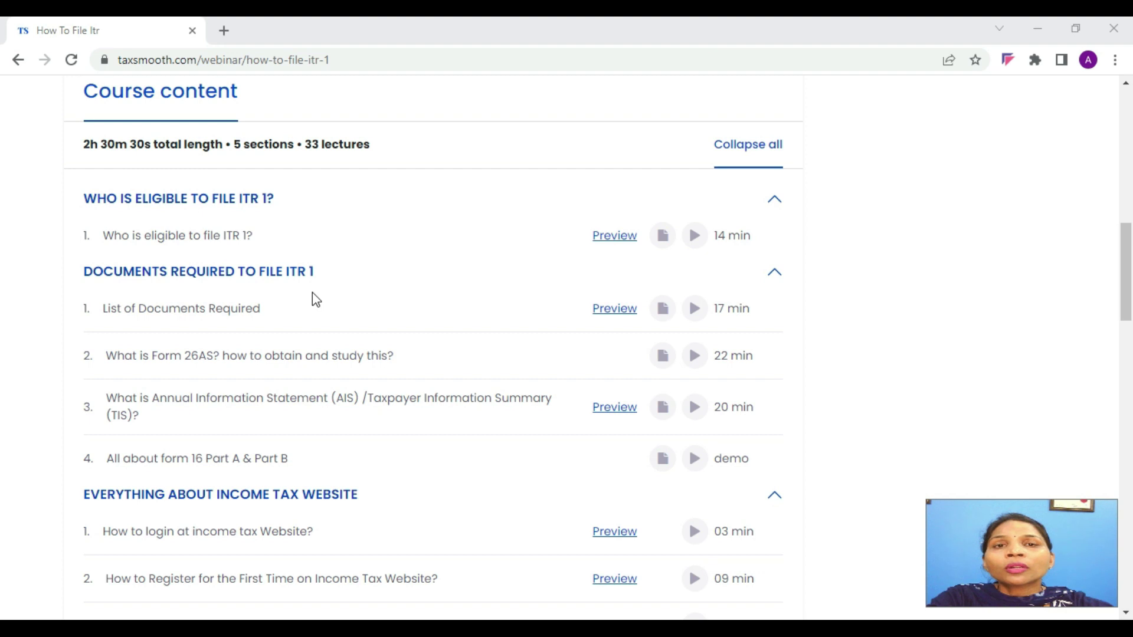
pyautogui.scroll(-1, 311, 301)
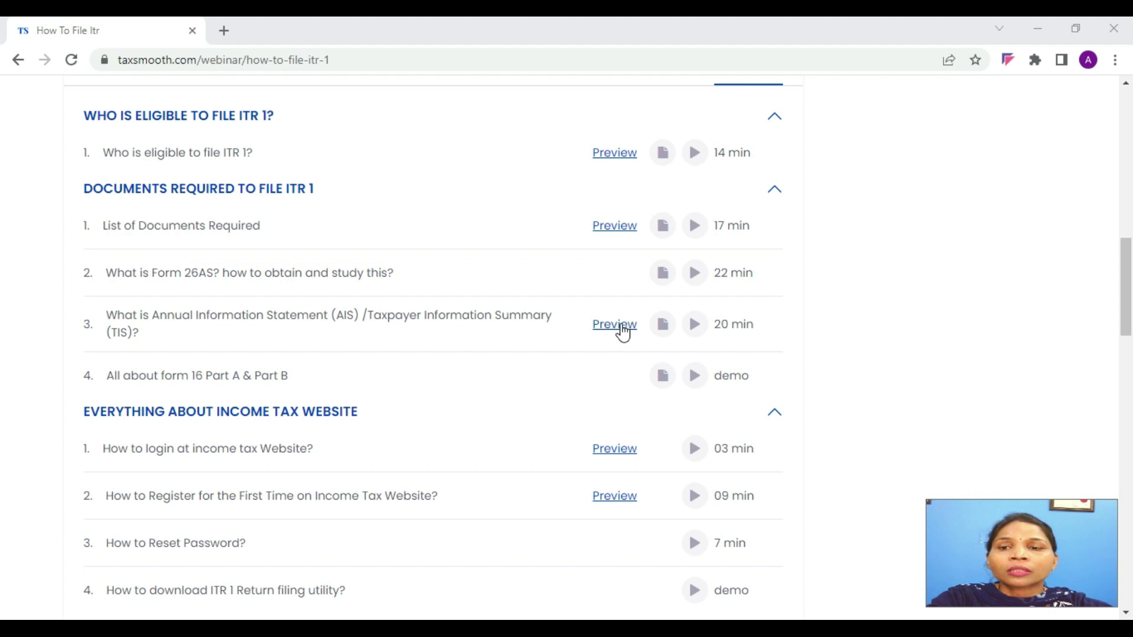
pyautogui.scroll(-3, 430, 311)
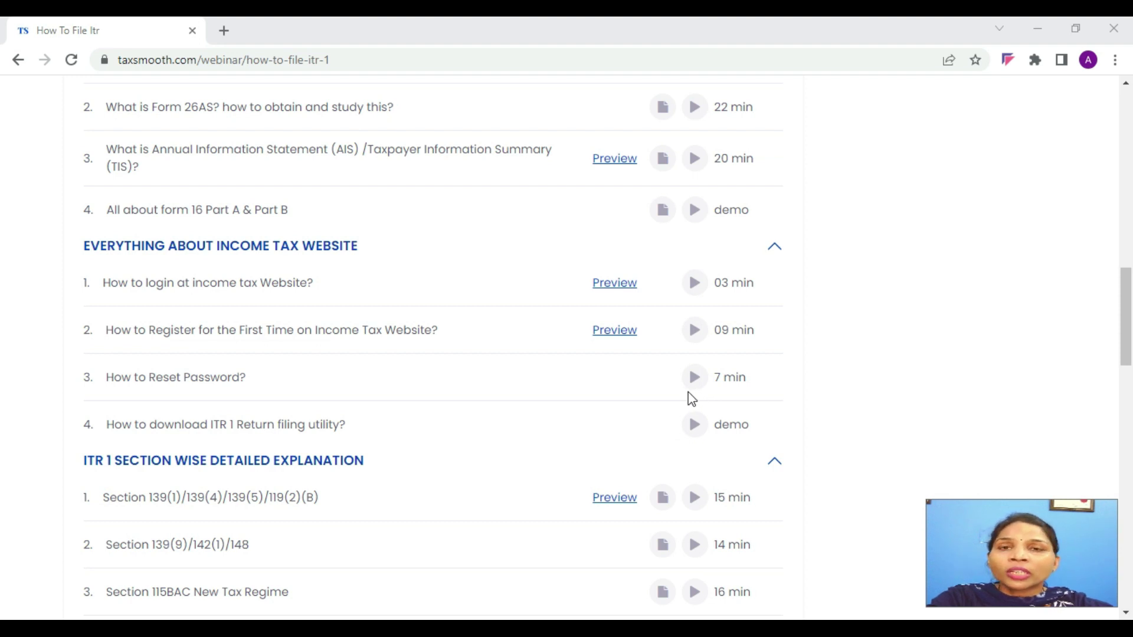
pyautogui.scroll(-4, 497, 371)
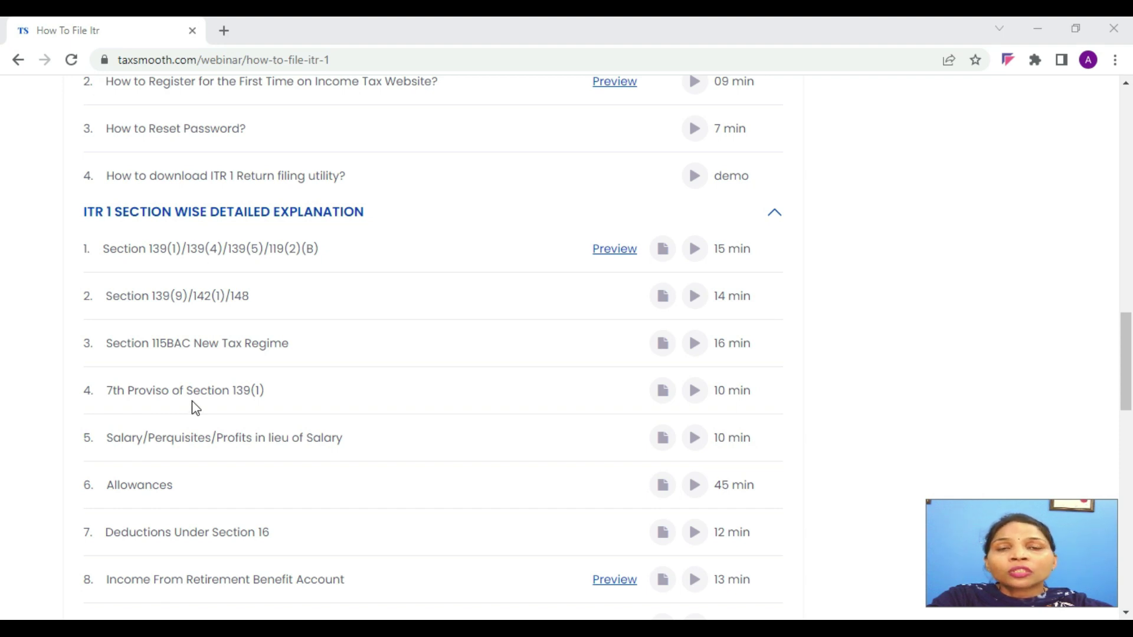
pyautogui.scroll(-1, 192, 400)
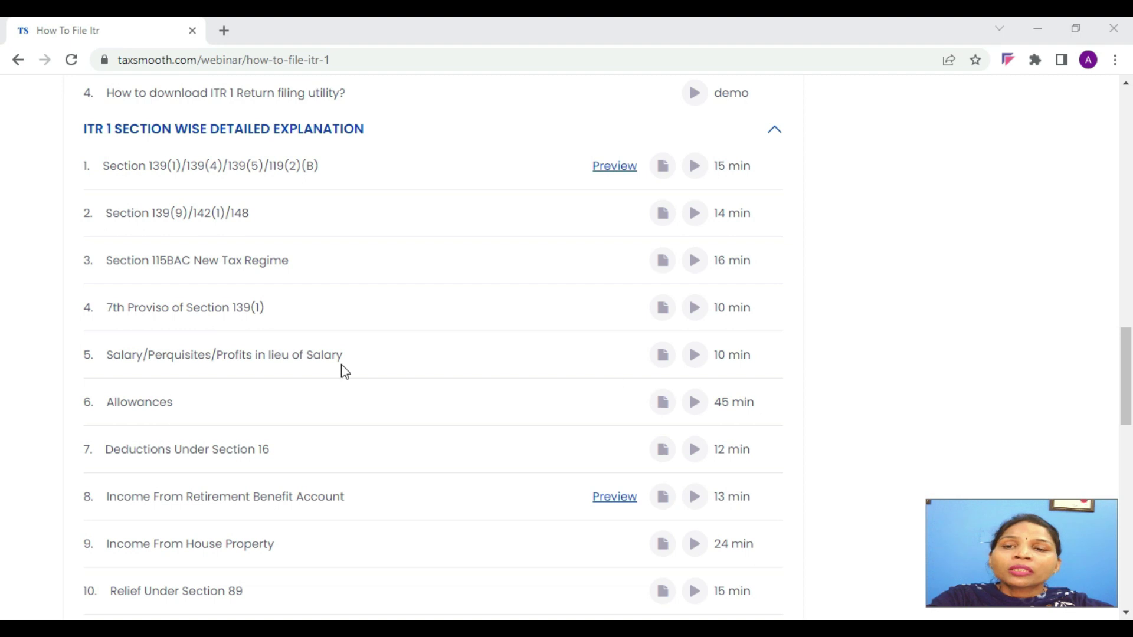
pyautogui.scroll(-10, 346, 376)
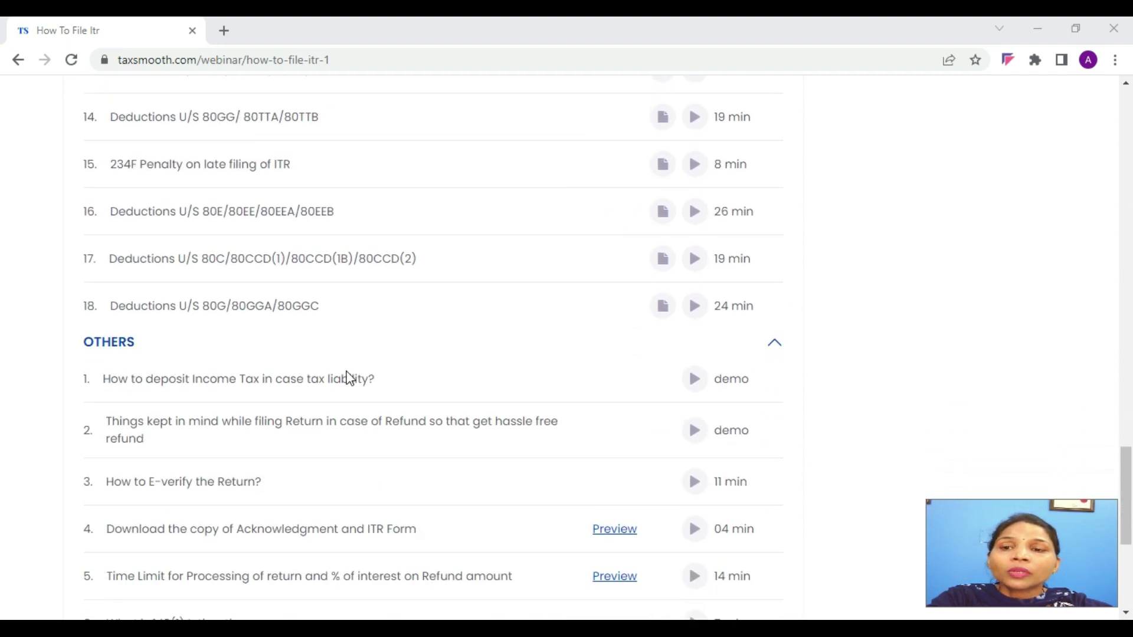
pyautogui.scroll(-3, 348, 378)
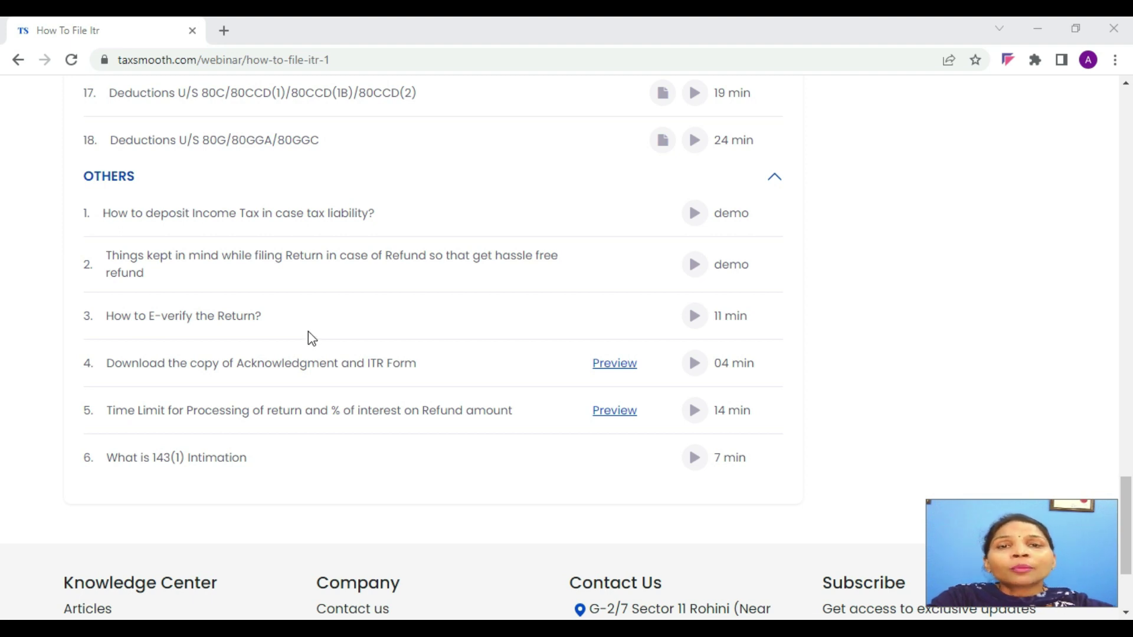
pyautogui.scroll(20, 311, 335)
pyautogui.scroll(5, 311, 342)
pyautogui.scroll(-5, 289, 352)
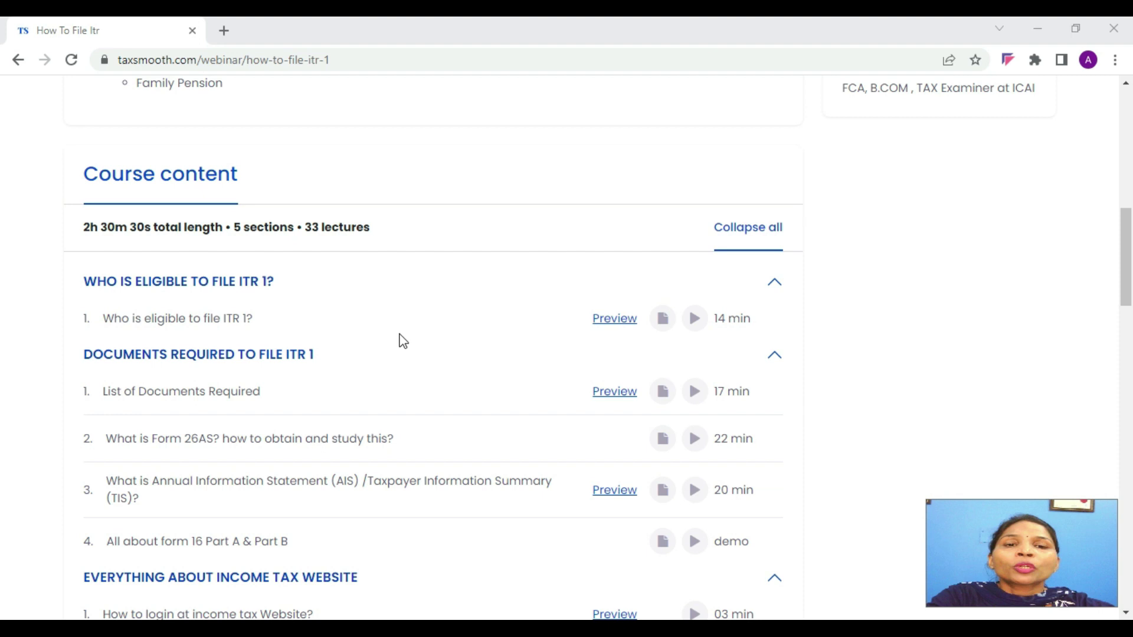
pyautogui.scroll(-10, 417, 393)
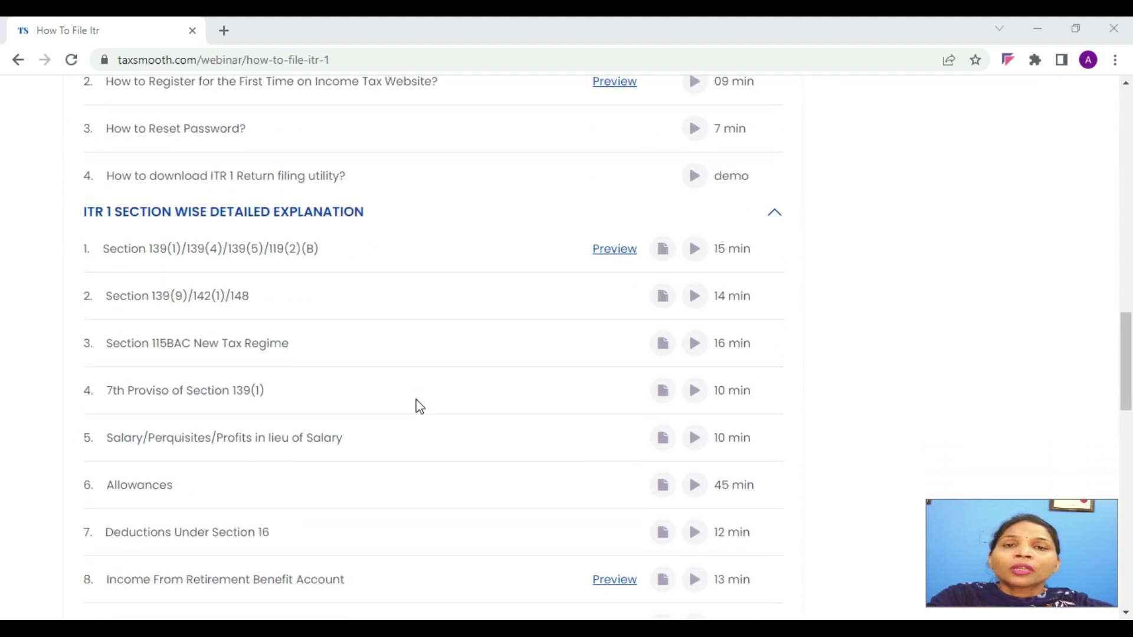
pyautogui.scroll(-7, 419, 406)
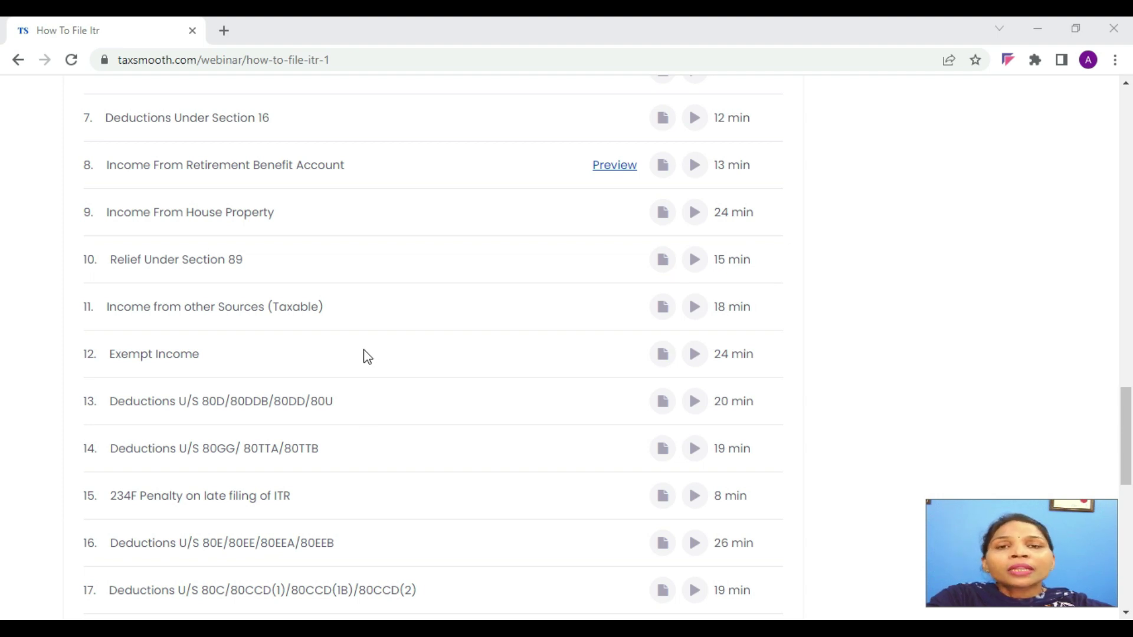
pyautogui.scroll(4, 329, 376)
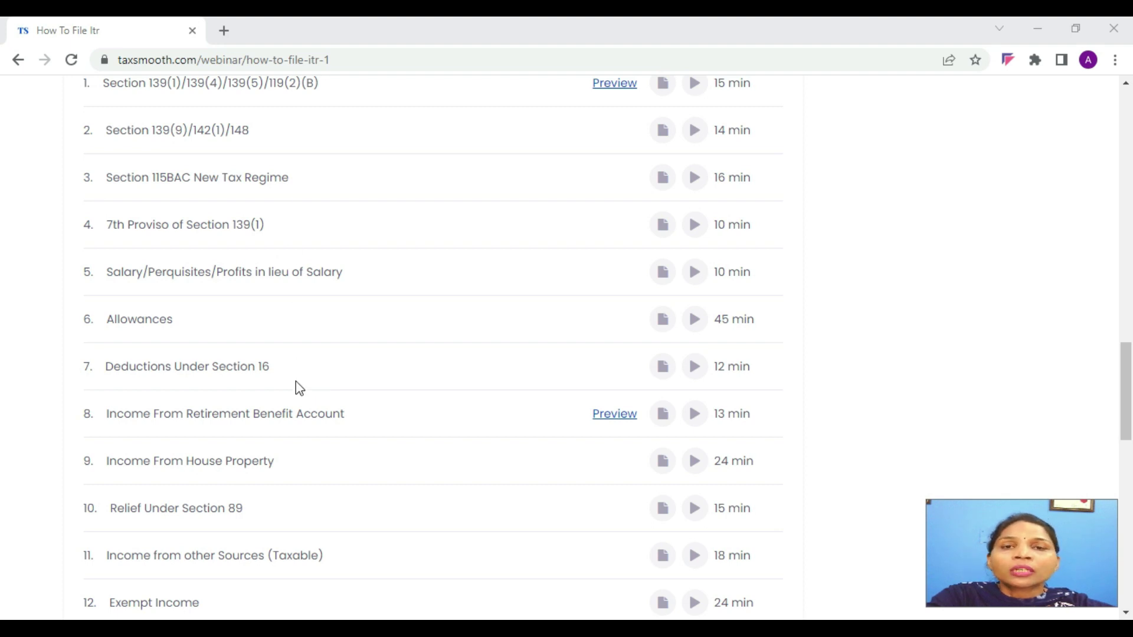
pyautogui.scroll(-10, 297, 389)
pyautogui.scroll(-3, 301, 398)
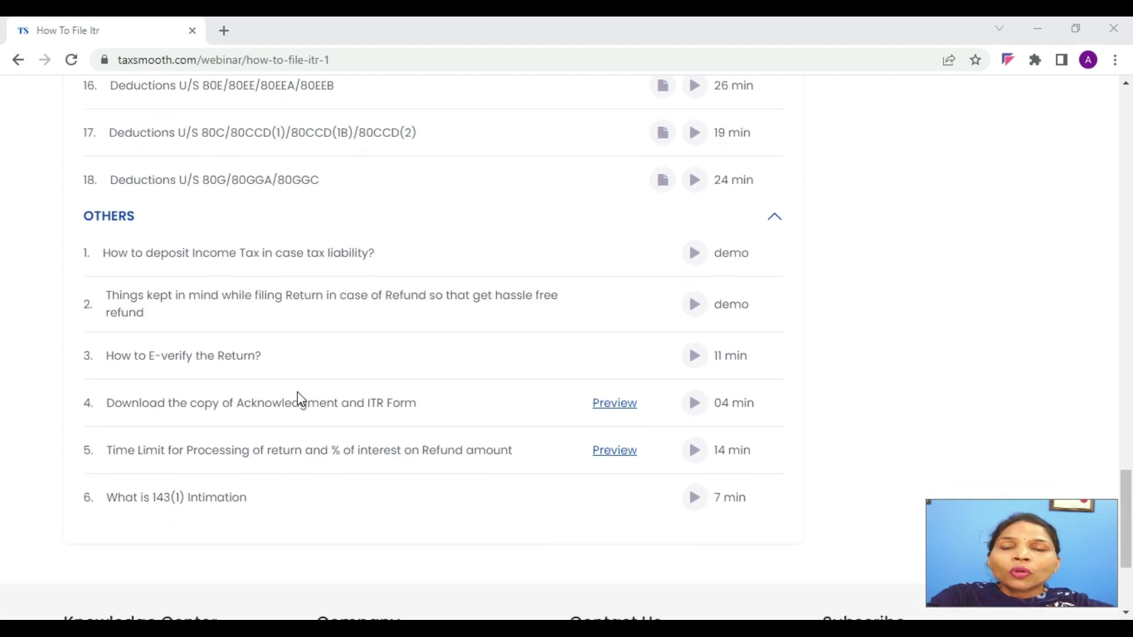
pyautogui.scroll(10, 301, 399)
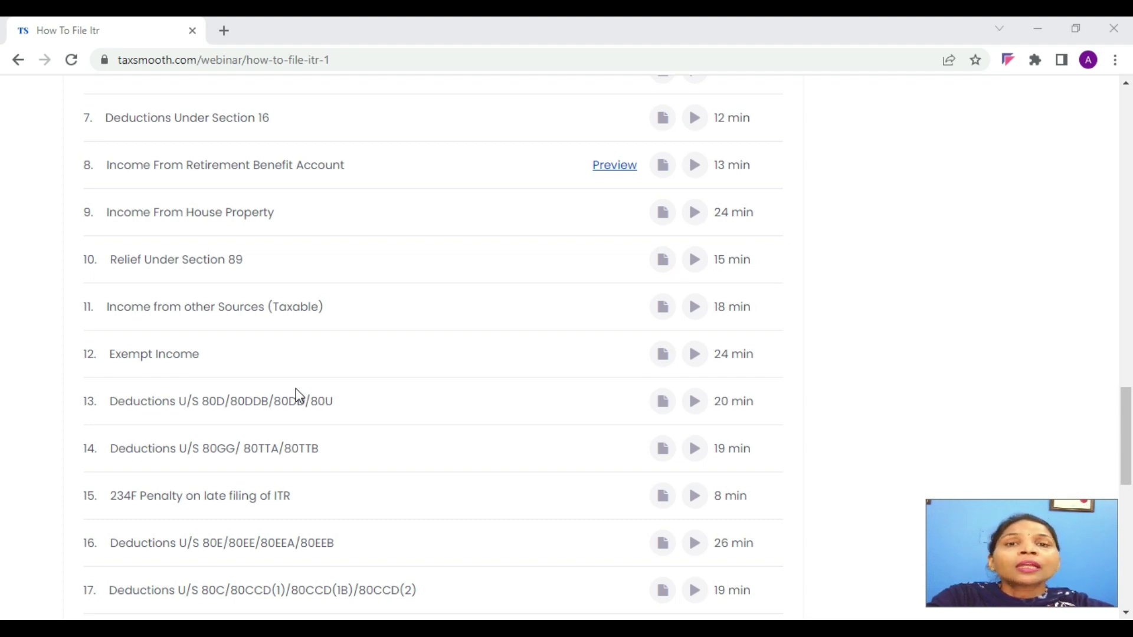
pyautogui.scroll(12, 298, 391)
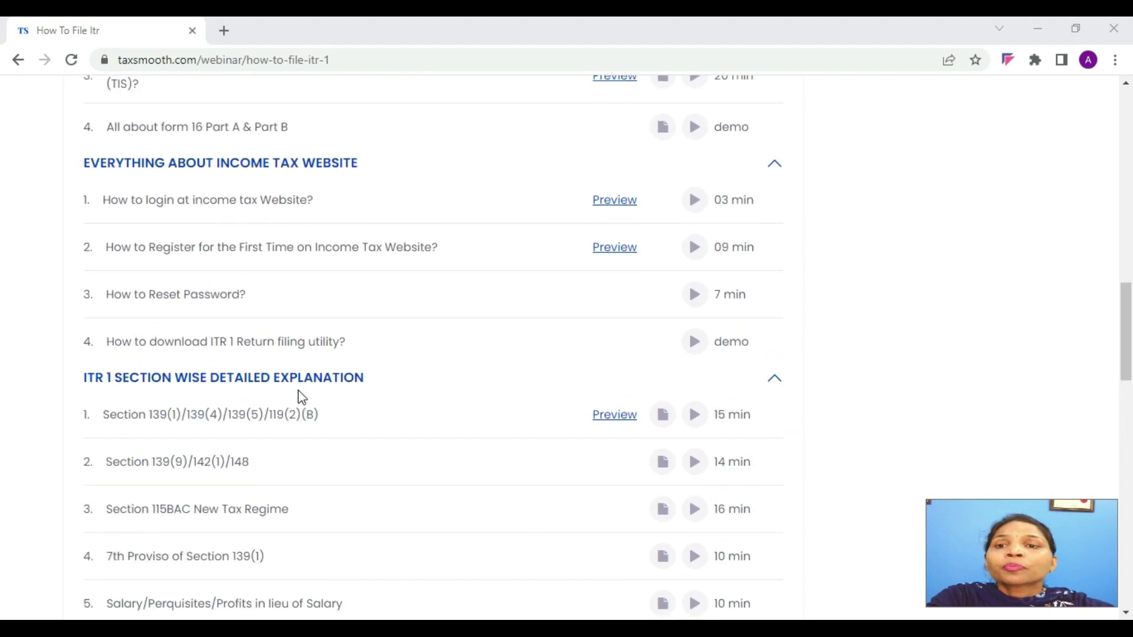
pyautogui.scroll(1, 299, 396)
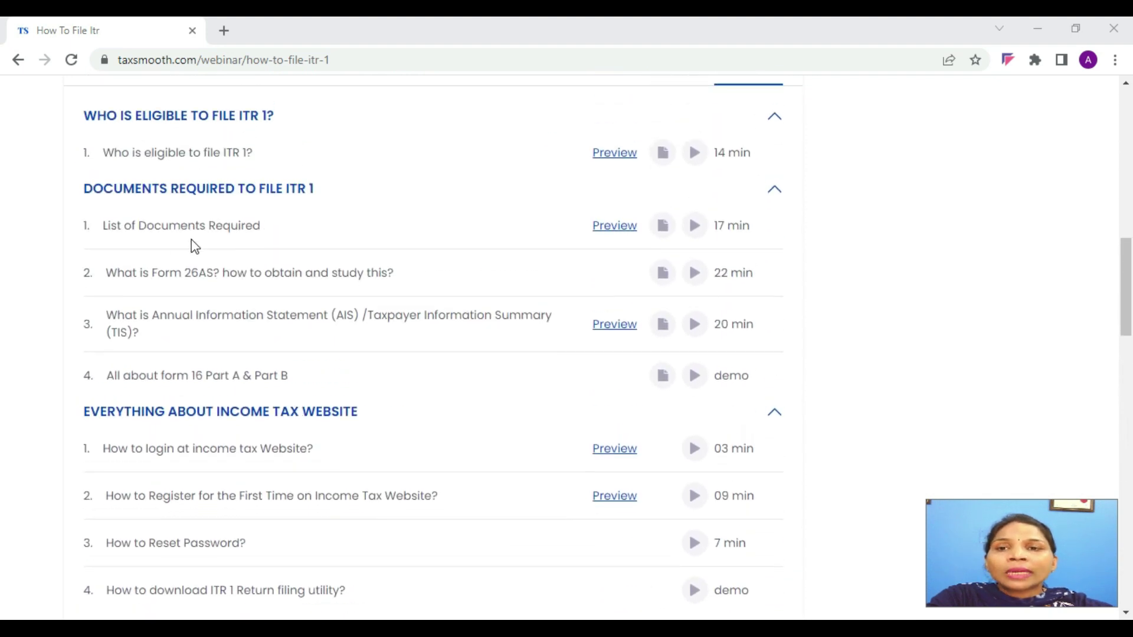
# Open and read the written notes for the List of Documents Required lecture.
pyautogui.click(203, 225)
pyautogui.click(663, 224)
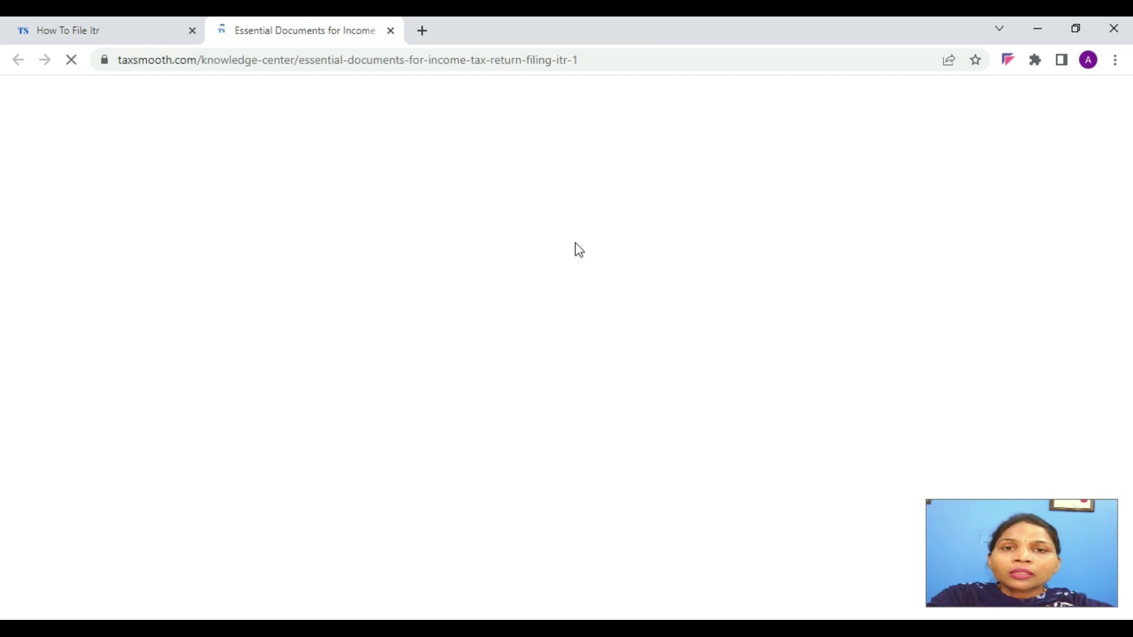
pyautogui.scroll(-5, 436, 276)
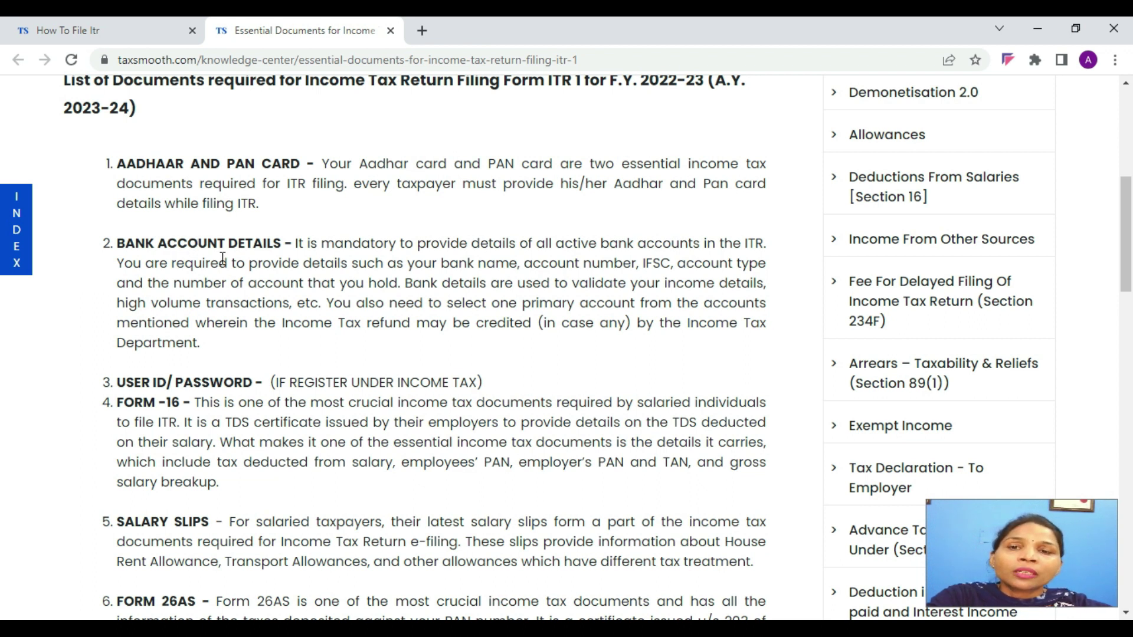
pyautogui.scroll(-3, 222, 260)
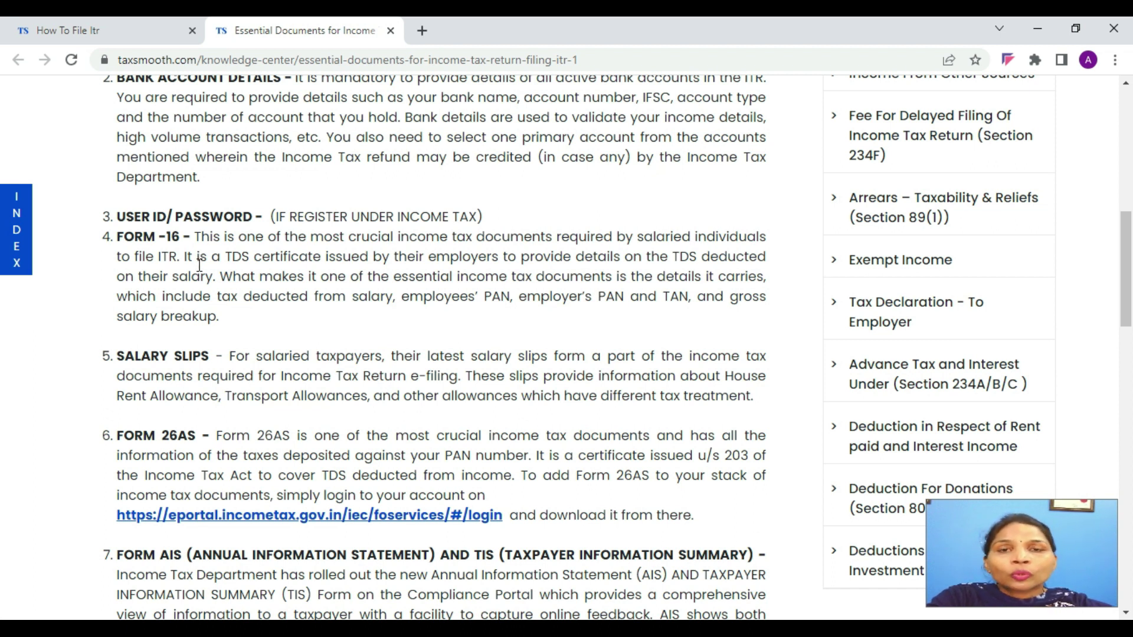
pyautogui.scroll(-5, 200, 265)
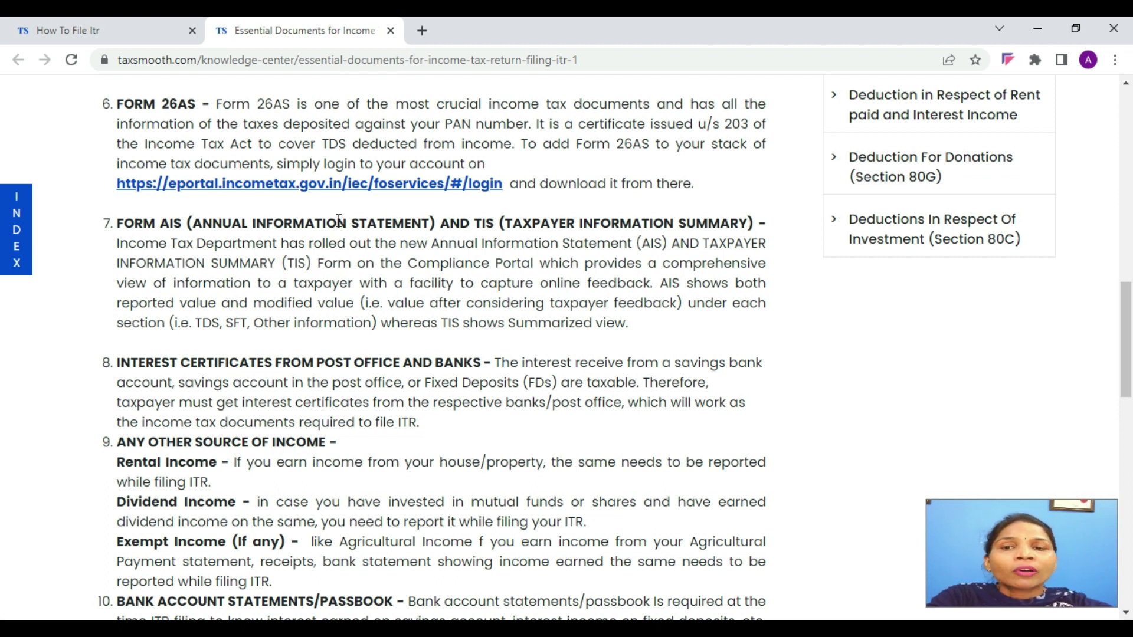
pyautogui.scroll(-2, 338, 221)
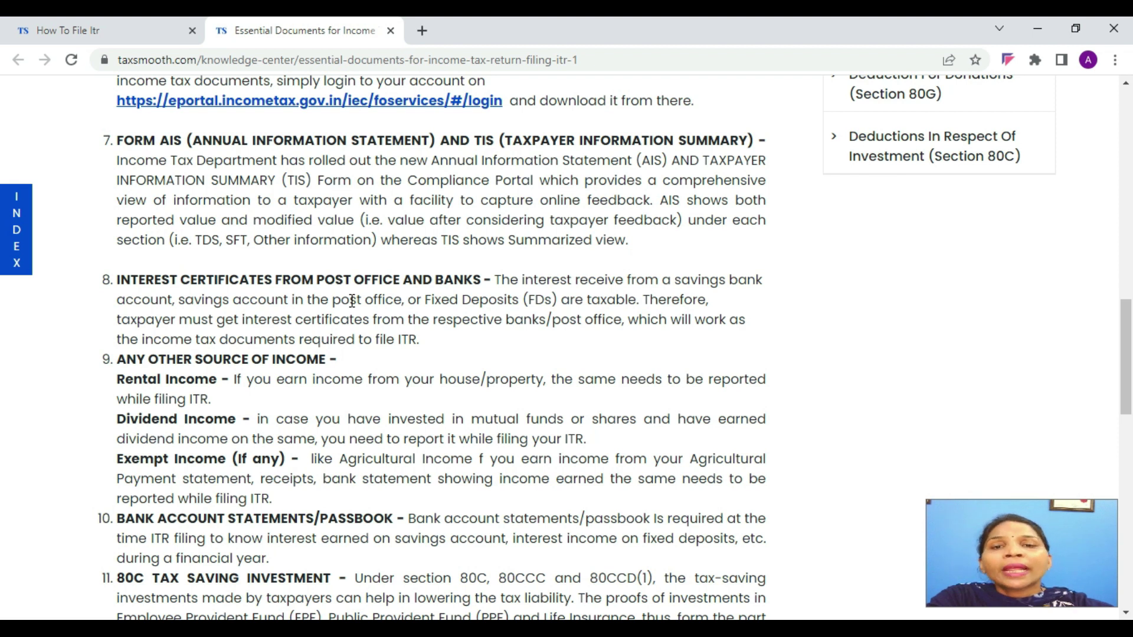
pyautogui.scroll(-6, 350, 305)
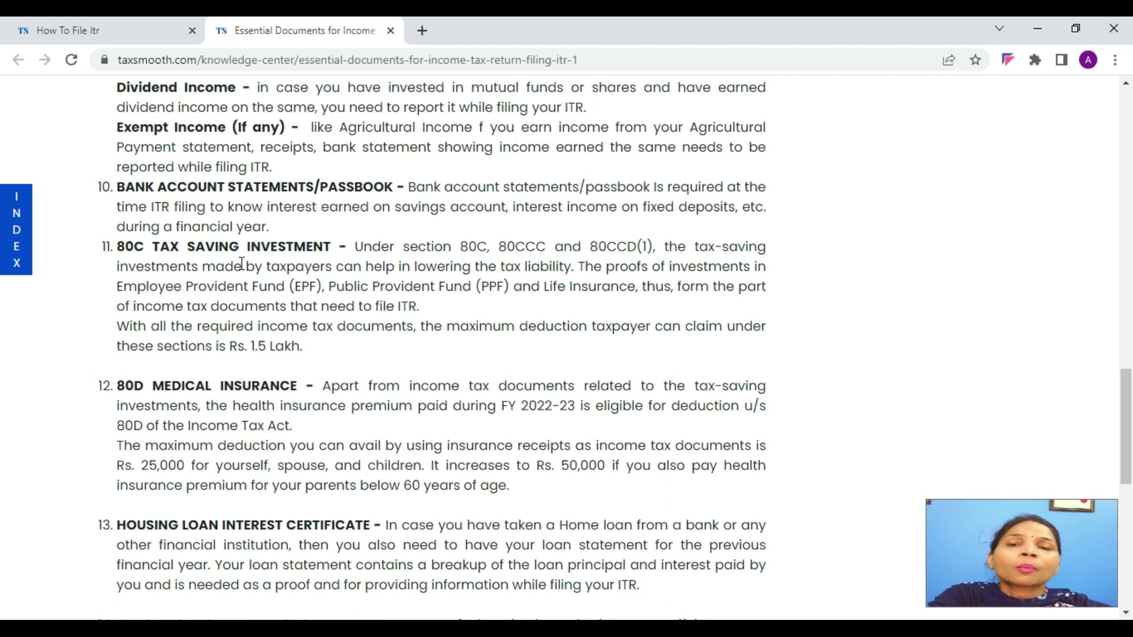
pyautogui.scroll(-4, 216, 264)
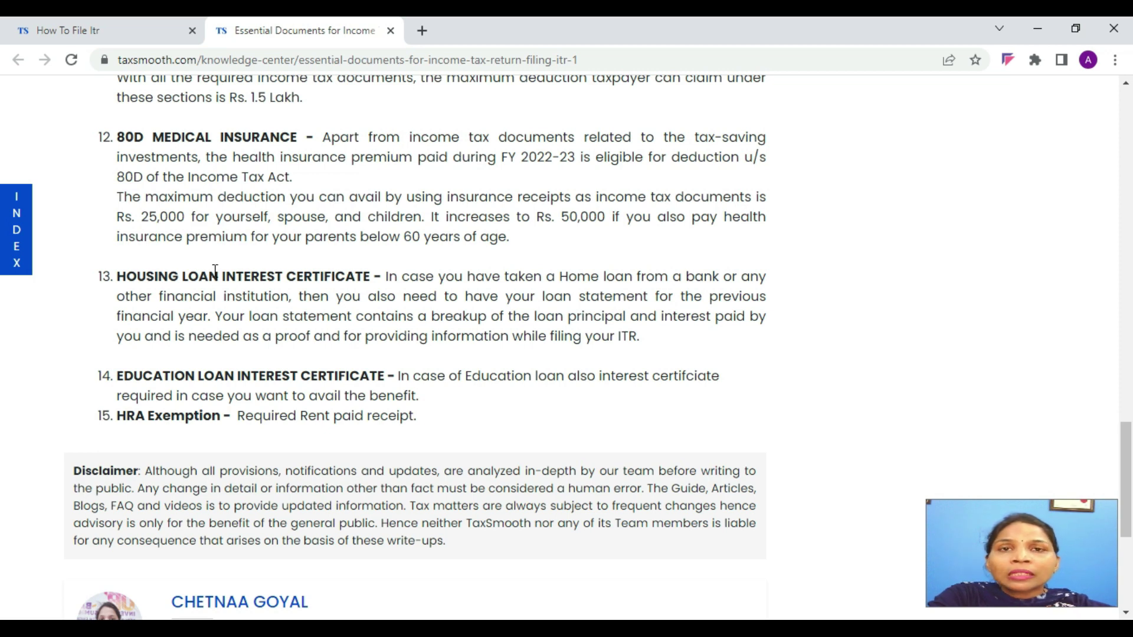
pyautogui.scroll(15, 257, 322)
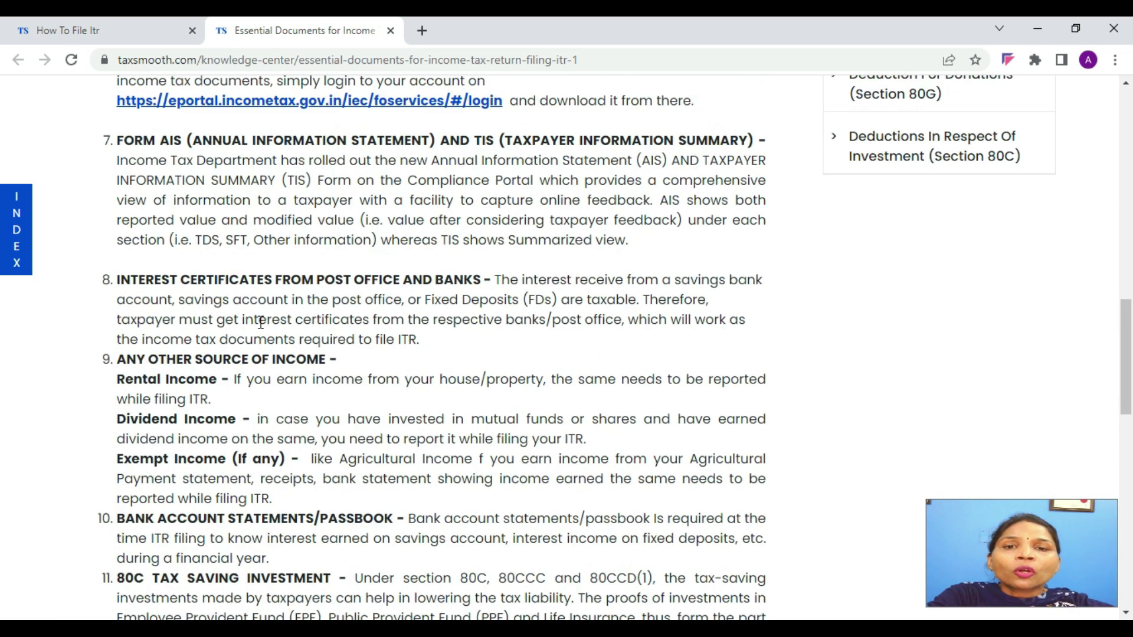
pyautogui.scroll(7, 260, 324)
pyautogui.scroll(-4, 259, 324)
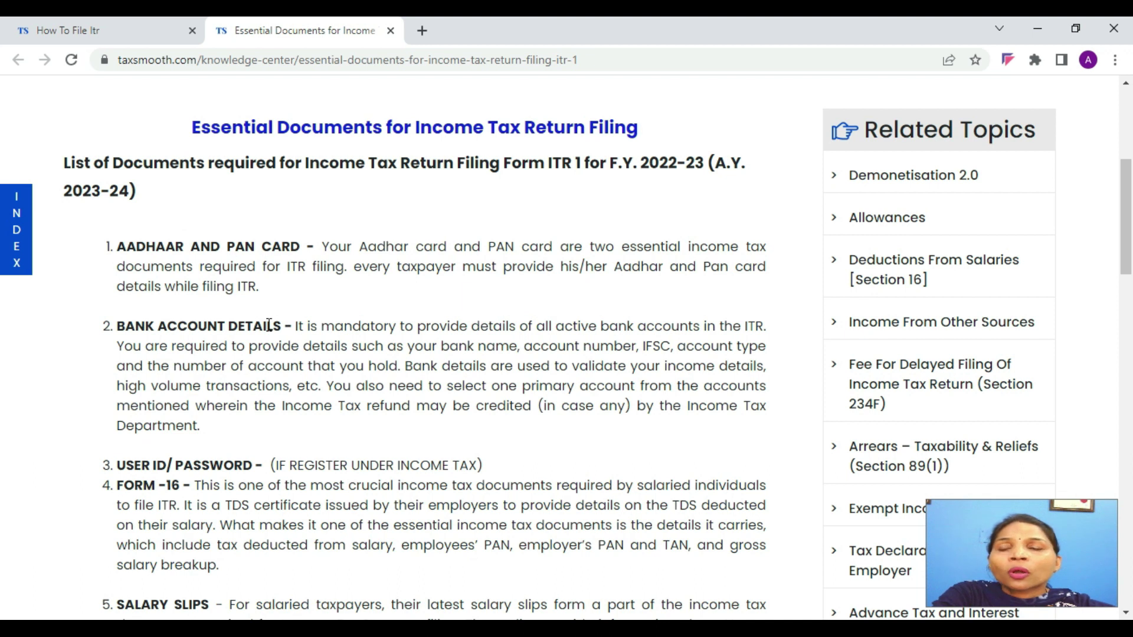
pyautogui.scroll(-3, 269, 325)
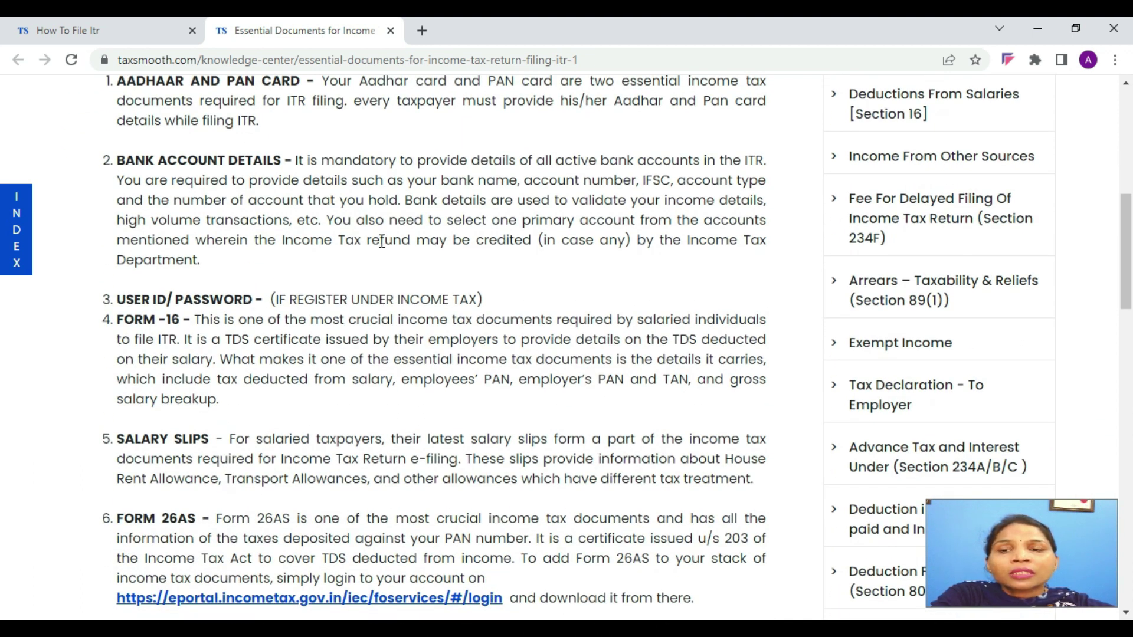
pyautogui.scroll(-3, 382, 241)
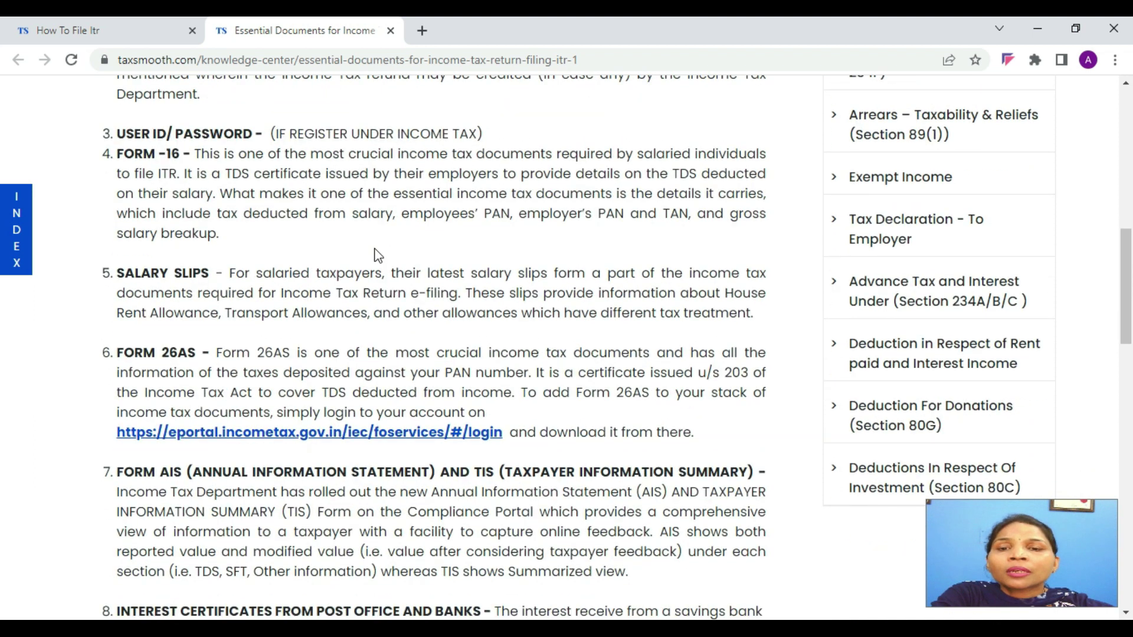
pyautogui.scroll(14, 374, 256)
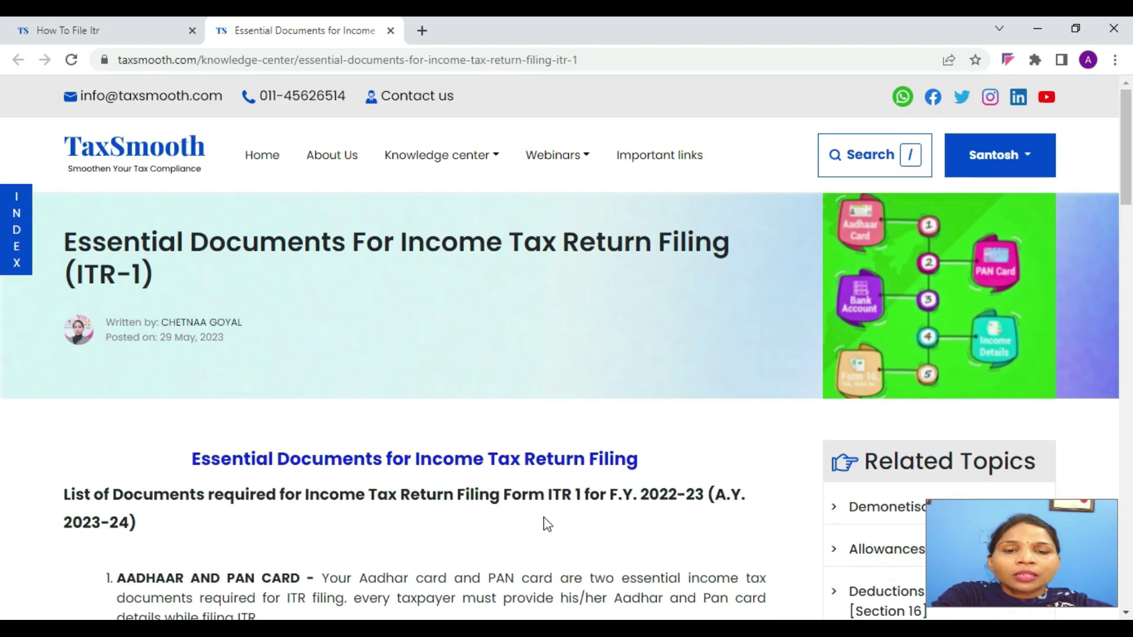
# Flip through the 26AS, AIS 1, Form 16 Part A, Form 16 Part B and TIS.pdf tabs in Acrobat.
pyautogui.moveTo(595, 629)
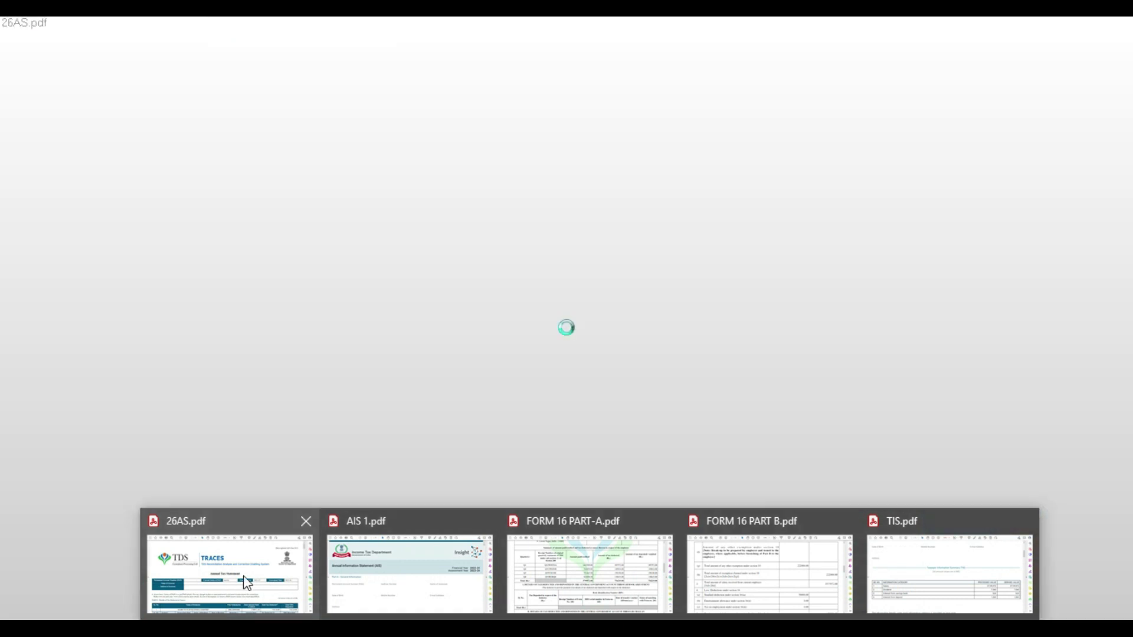
pyautogui.click(245, 584)
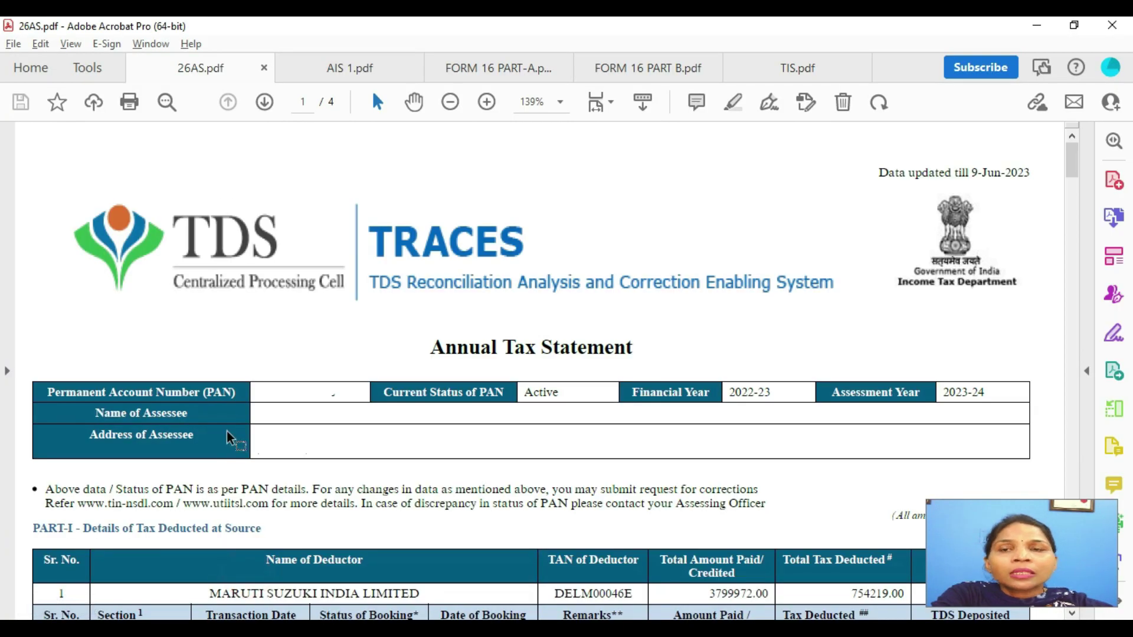
pyautogui.click(347, 69)
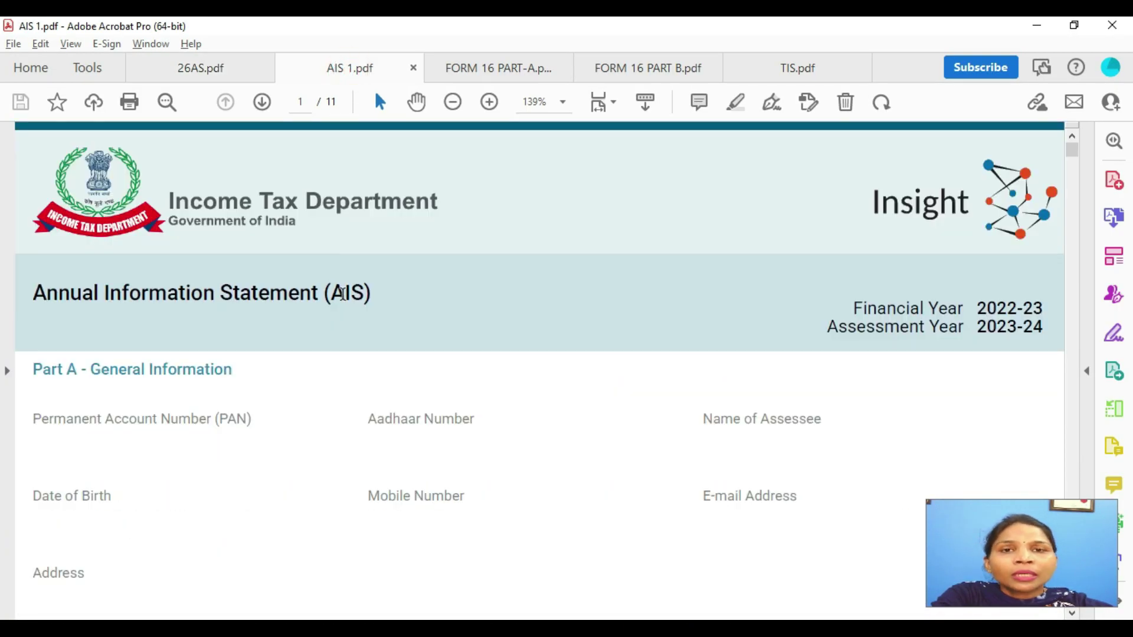
pyautogui.click(484, 74)
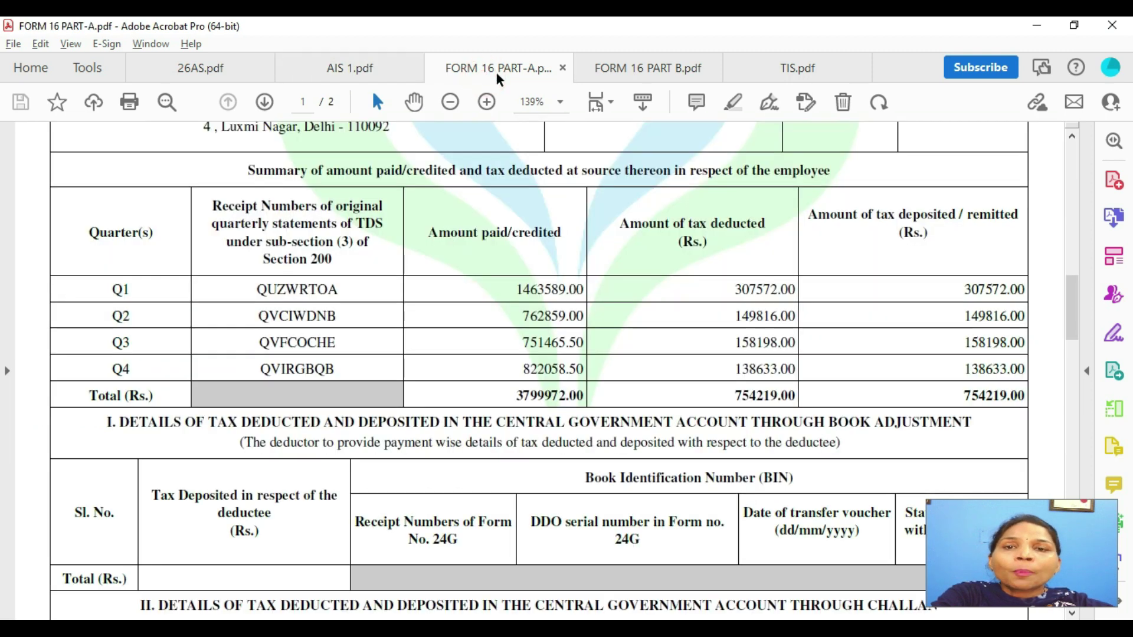
pyautogui.scroll(5, 492, 272)
pyautogui.scroll(6, 491, 272)
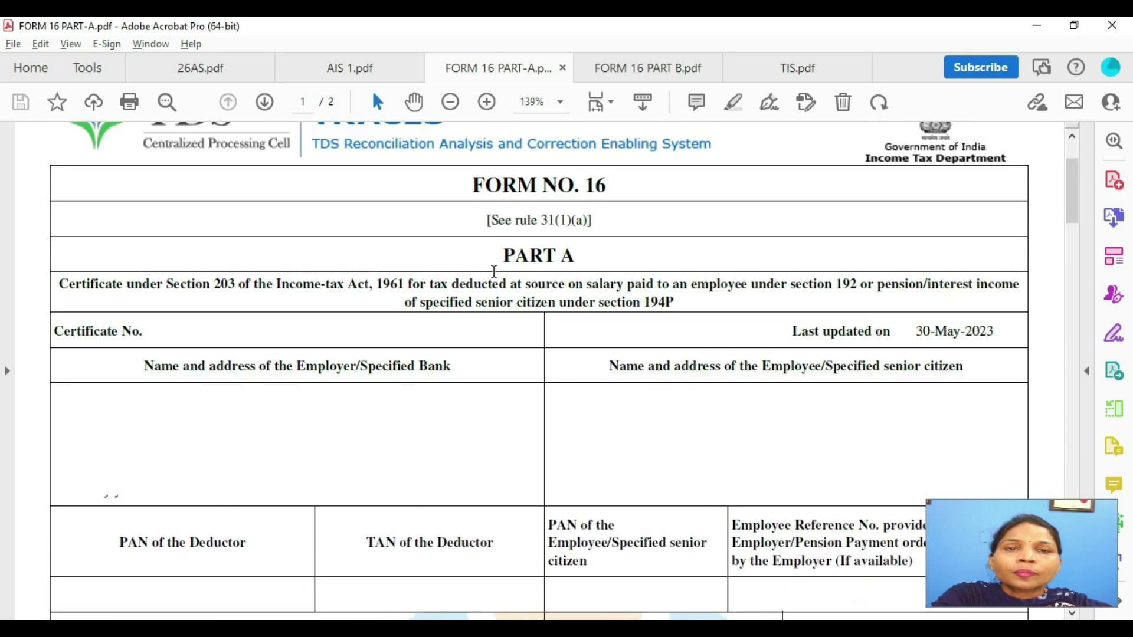
pyautogui.click(682, 74)
pyautogui.scroll(10, 558, 280)
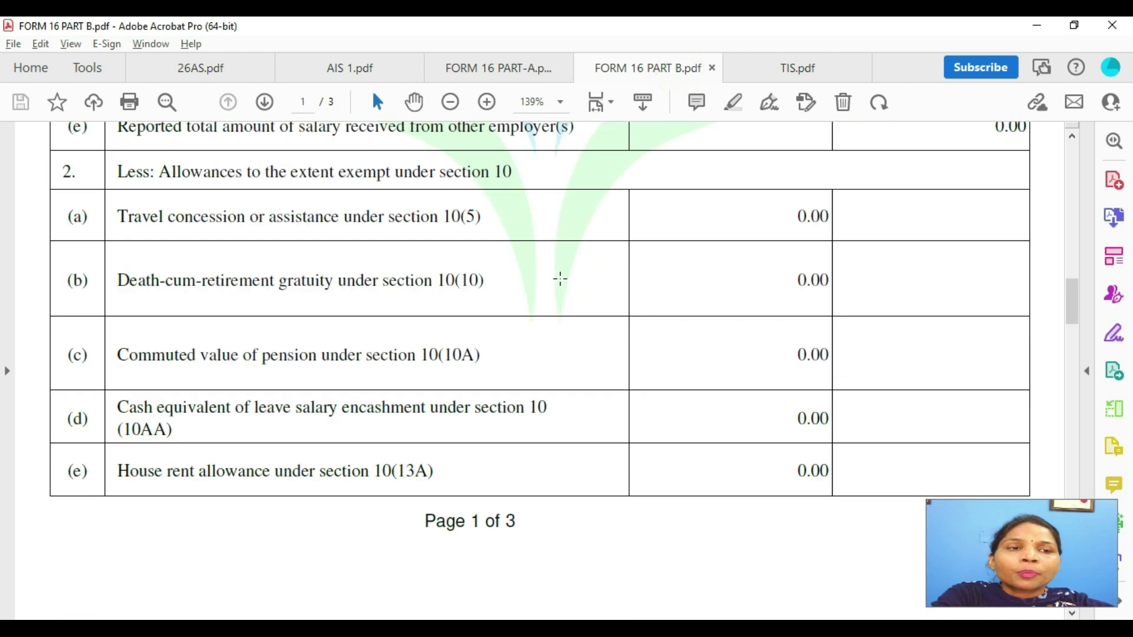
pyautogui.scroll(8, 561, 280)
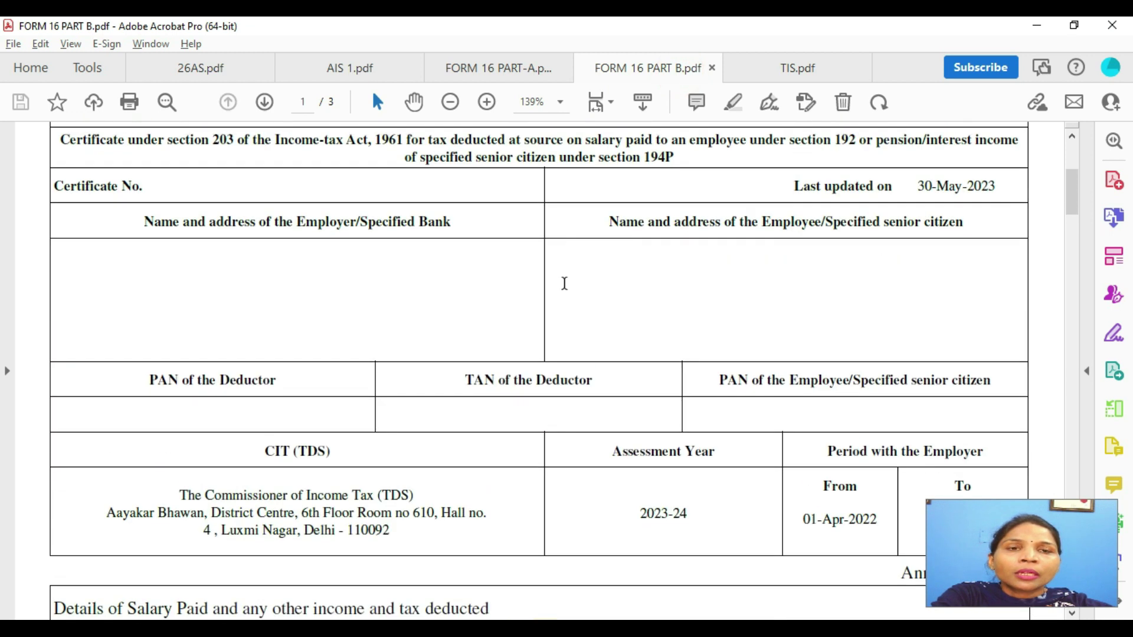
pyautogui.click(803, 73)
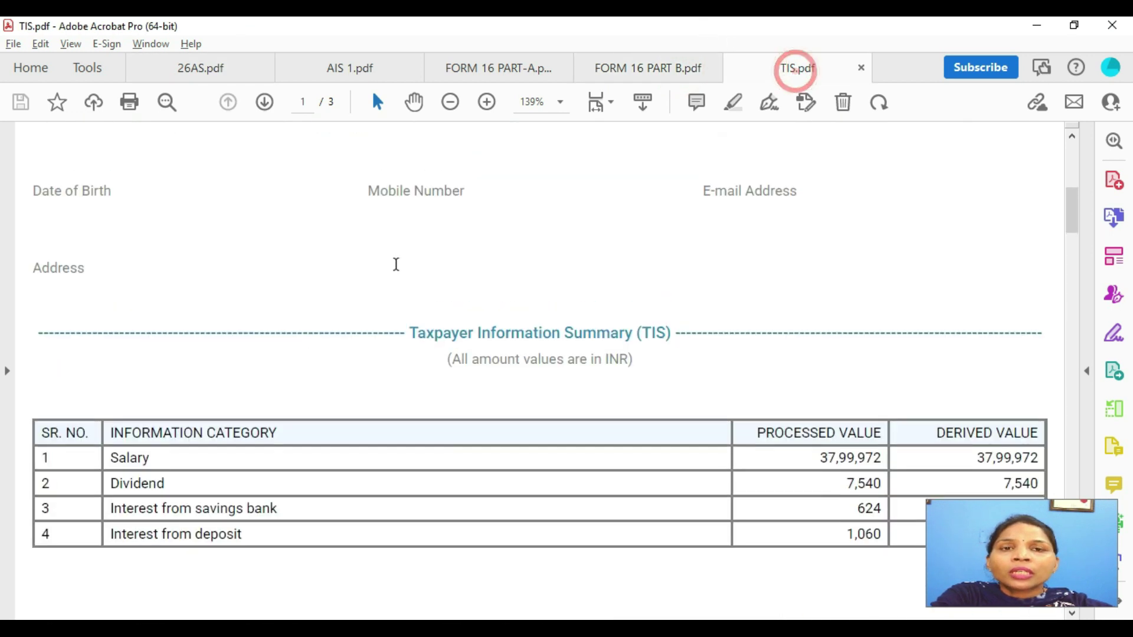
pyautogui.scroll(5, 396, 269)
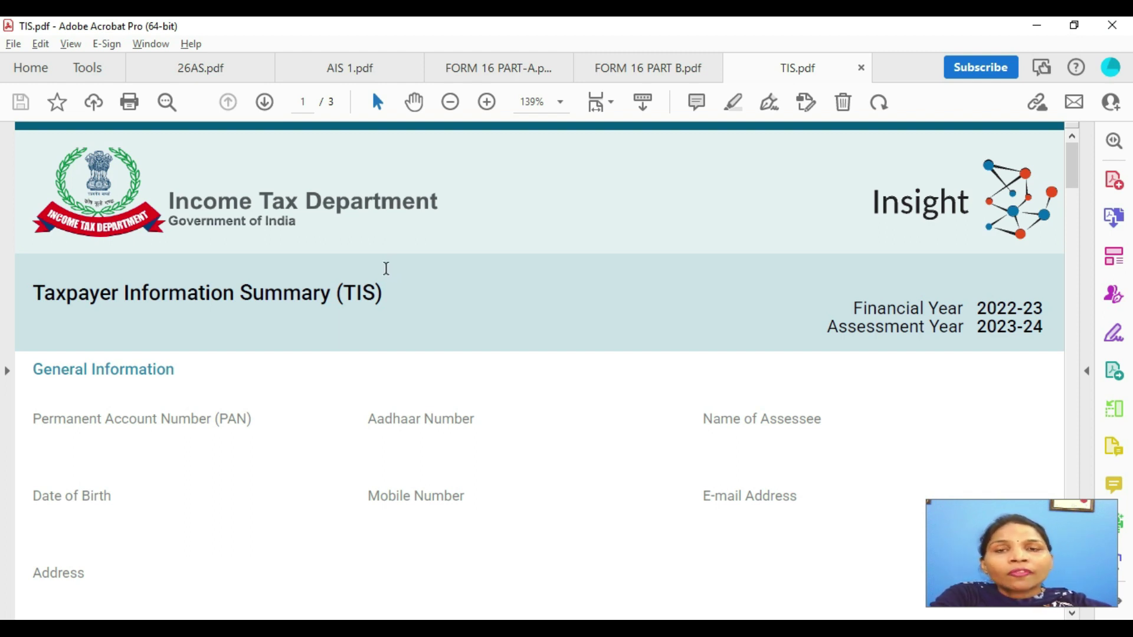
pyautogui.scroll(-3, 491, 425)
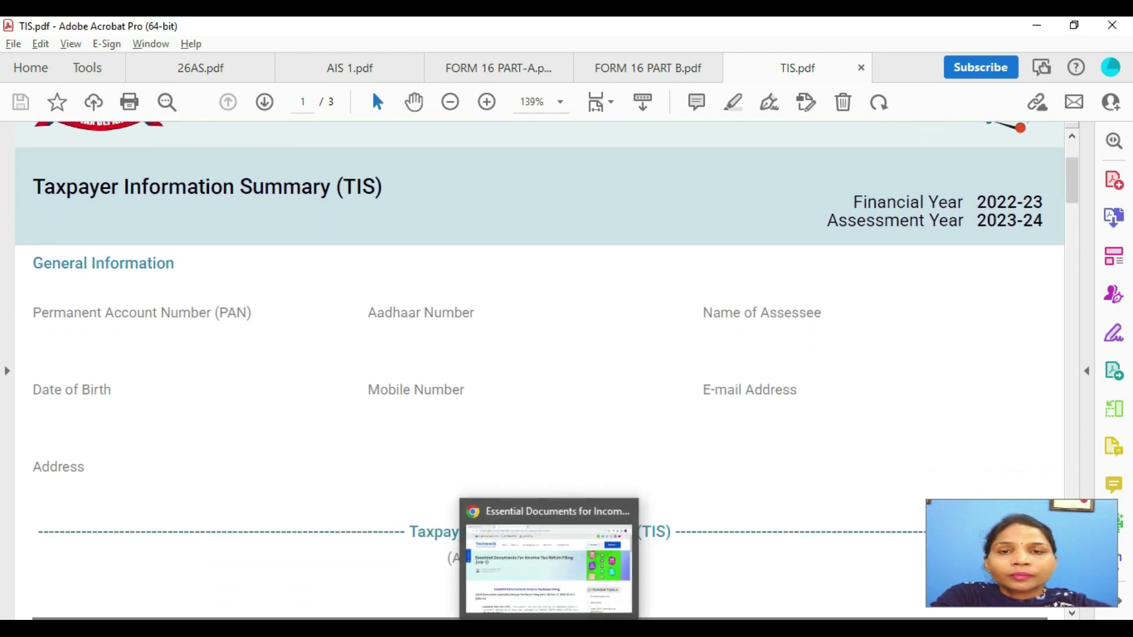
pyautogui.click(561, 557)
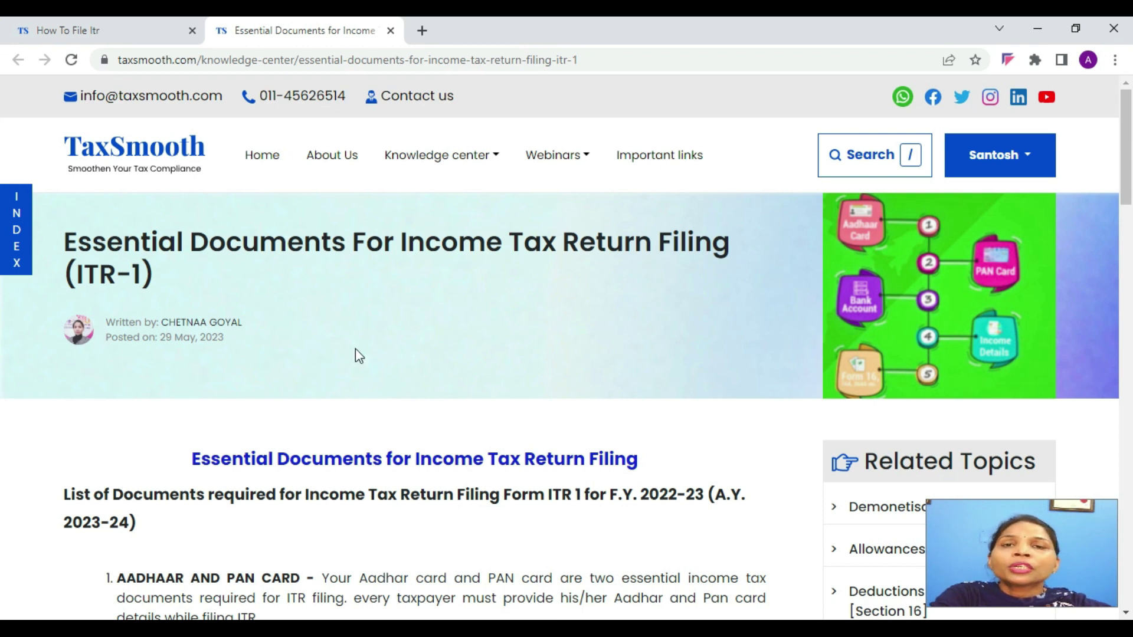
# Load eportal.incometax.gov.in in a new Chrome tab.
pyautogui.click(422, 30)
pyautogui.click(453, 57)
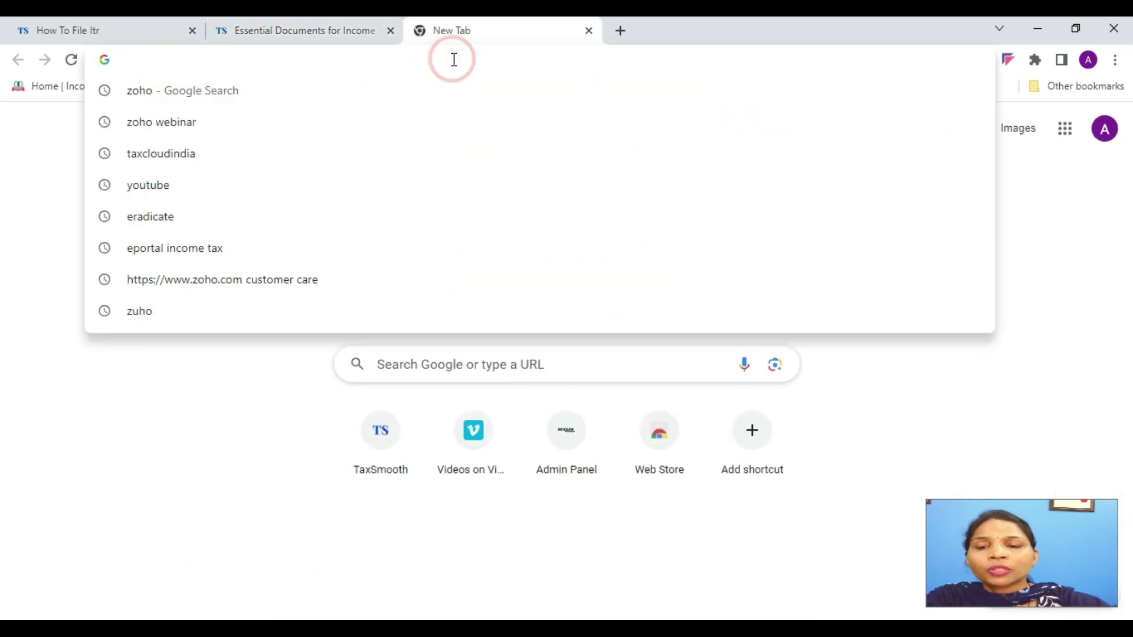
pyautogui.write('eport')
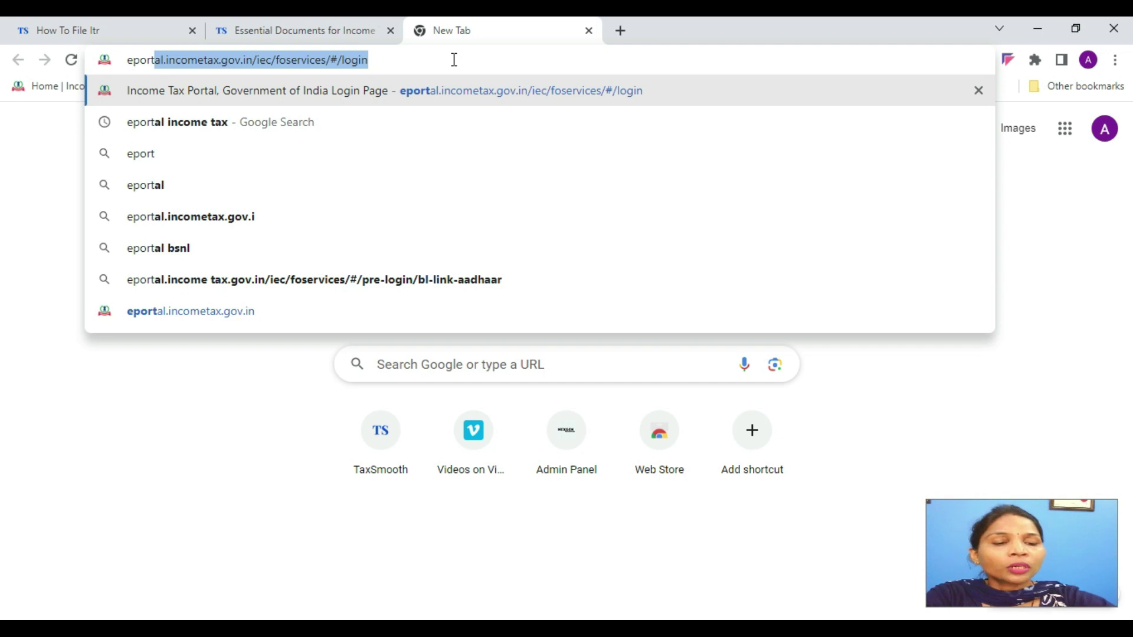
pyautogui.press('End')
pyautogui.press('Return')
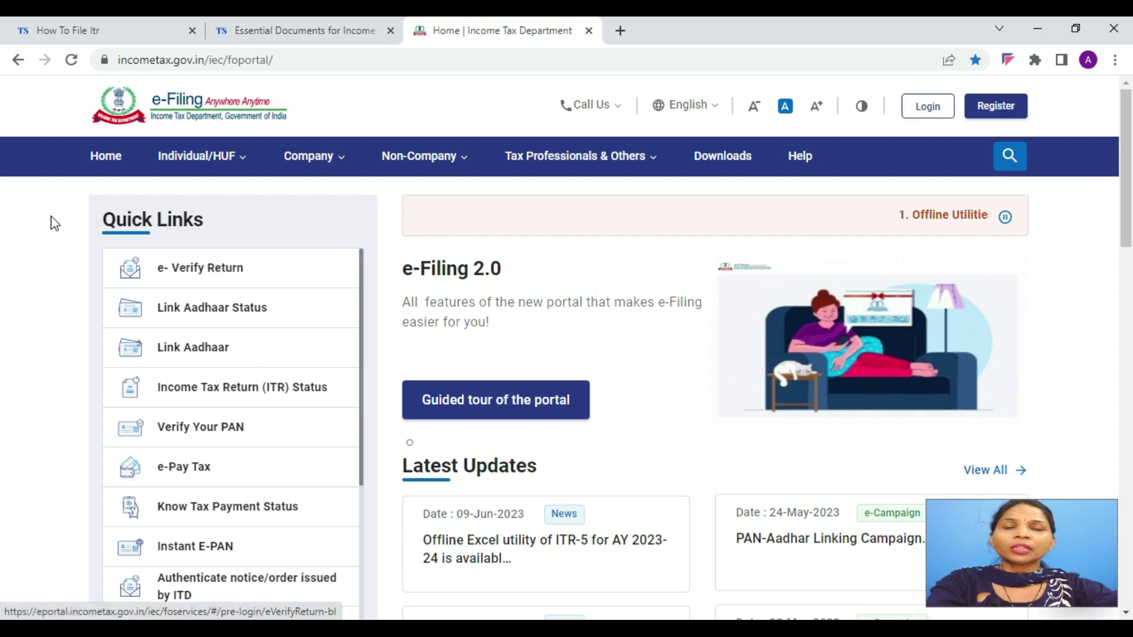
# From the portal's Downloads page, download the Common Offline Utility for Windows for AY 2023-24.
pyautogui.click(727, 166)
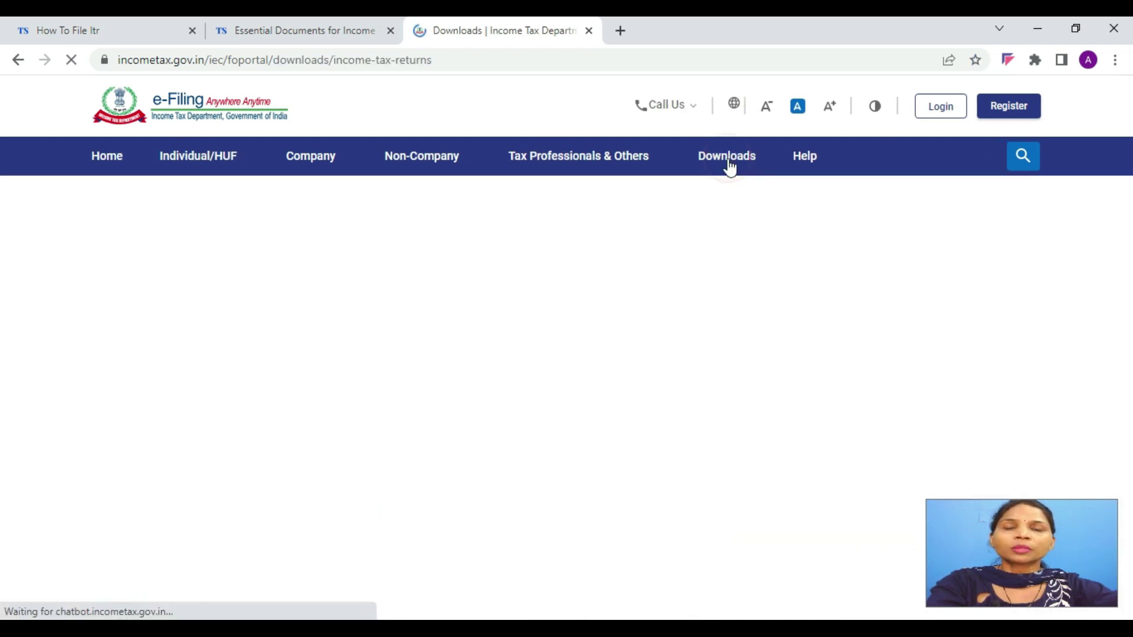
pyautogui.scroll(-3, 557, 281)
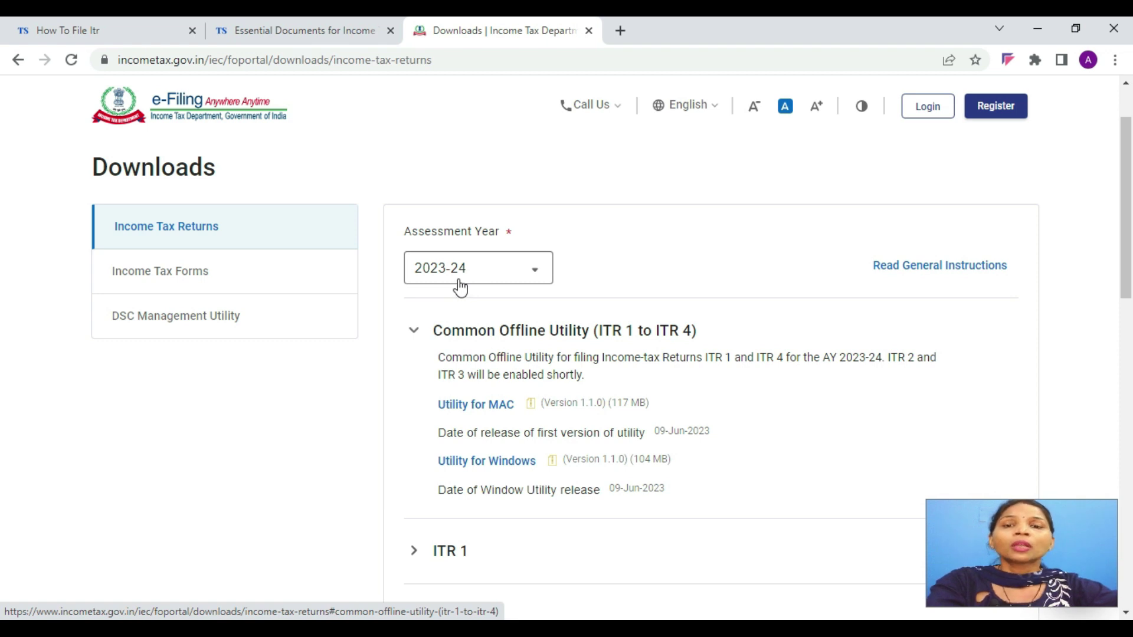
pyautogui.scroll(-1, 459, 287)
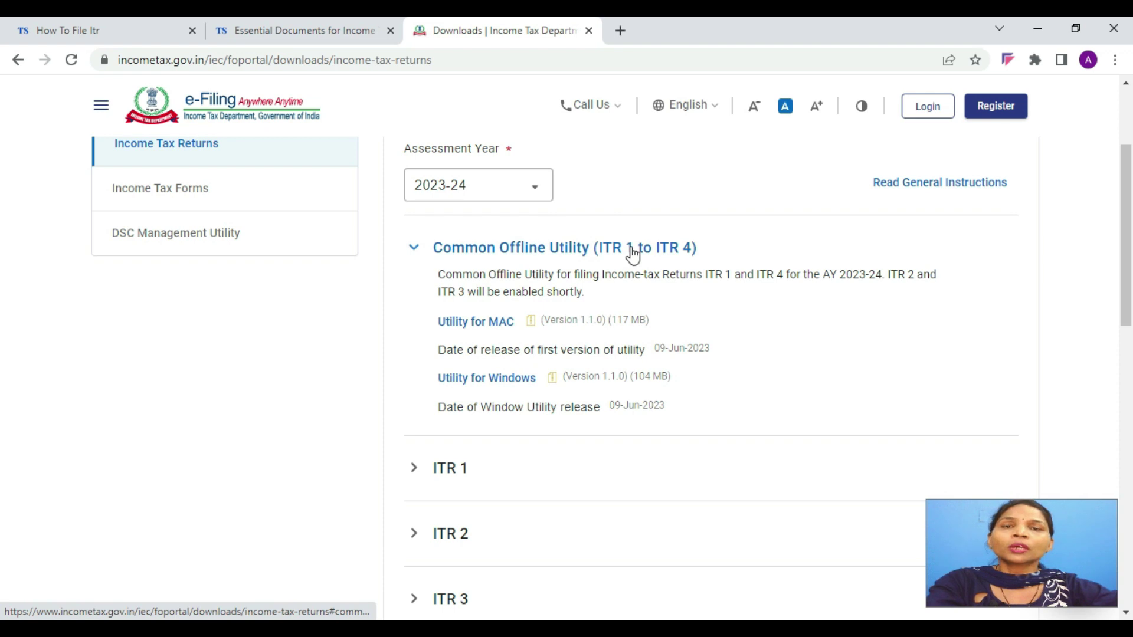
pyautogui.click(516, 381)
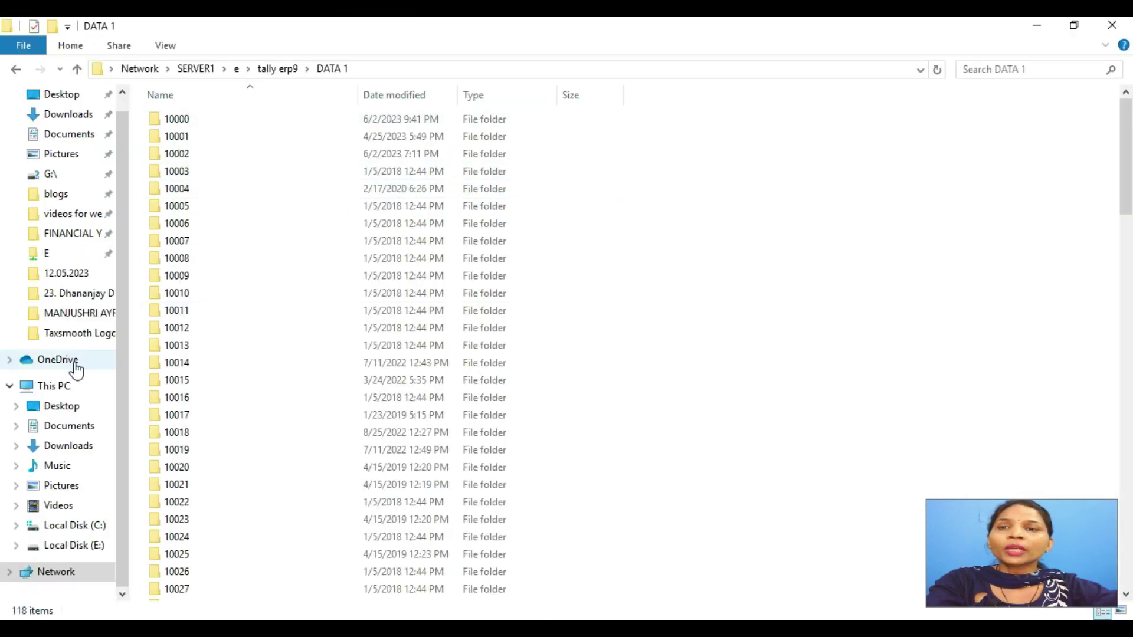
# Go into the client's DATA 1 folder and the ITDe-Filing-2023 Setup 1.1.0 folder, then run Setup.
pyautogui.click(77, 313)
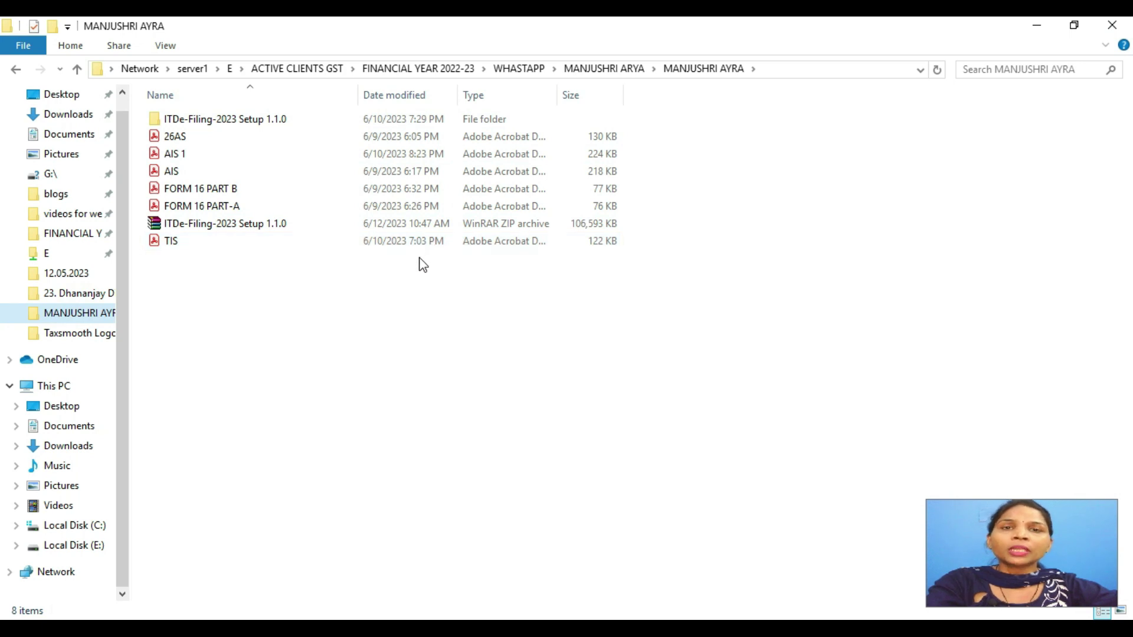
pyautogui.click(208, 229)
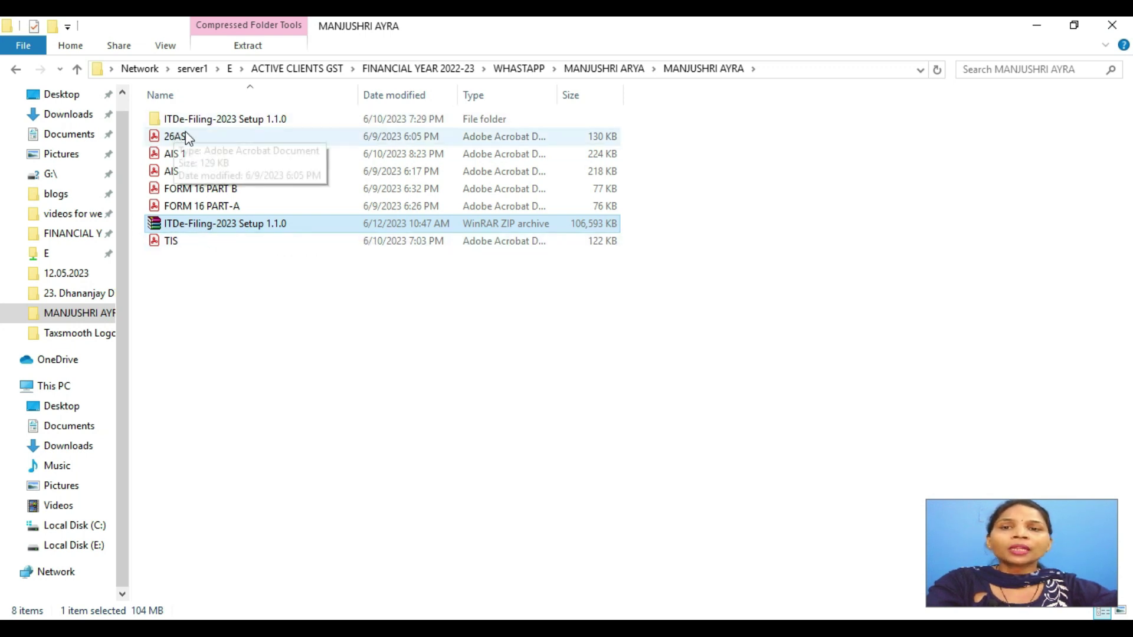
pyautogui.doubleClick(247, 120)
pyautogui.click(230, 211)
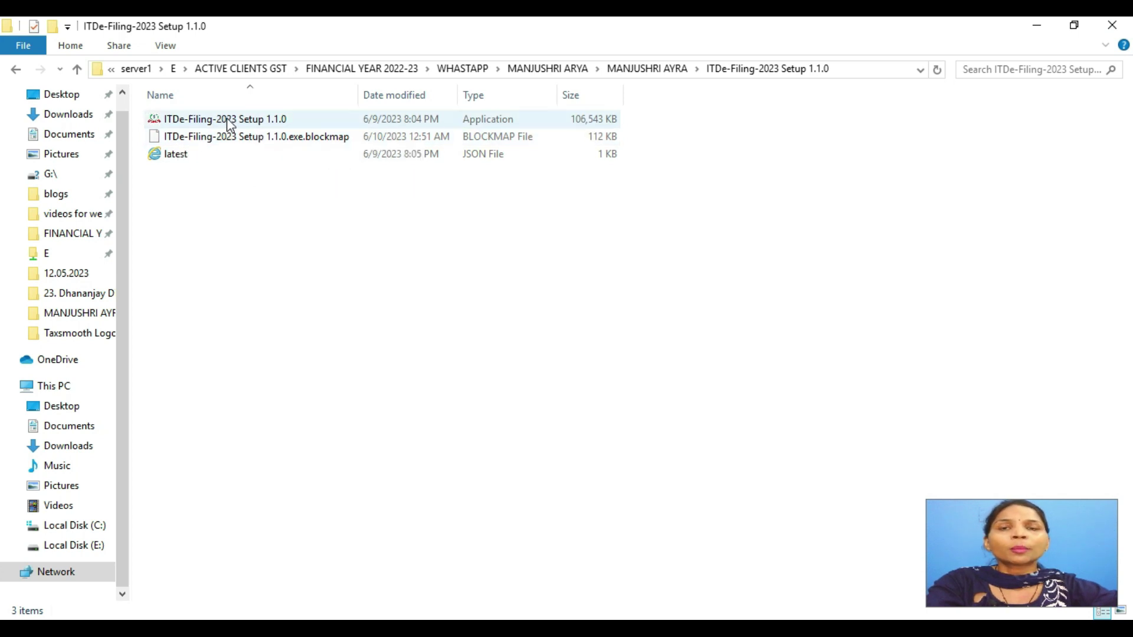
pyautogui.click(256, 123)
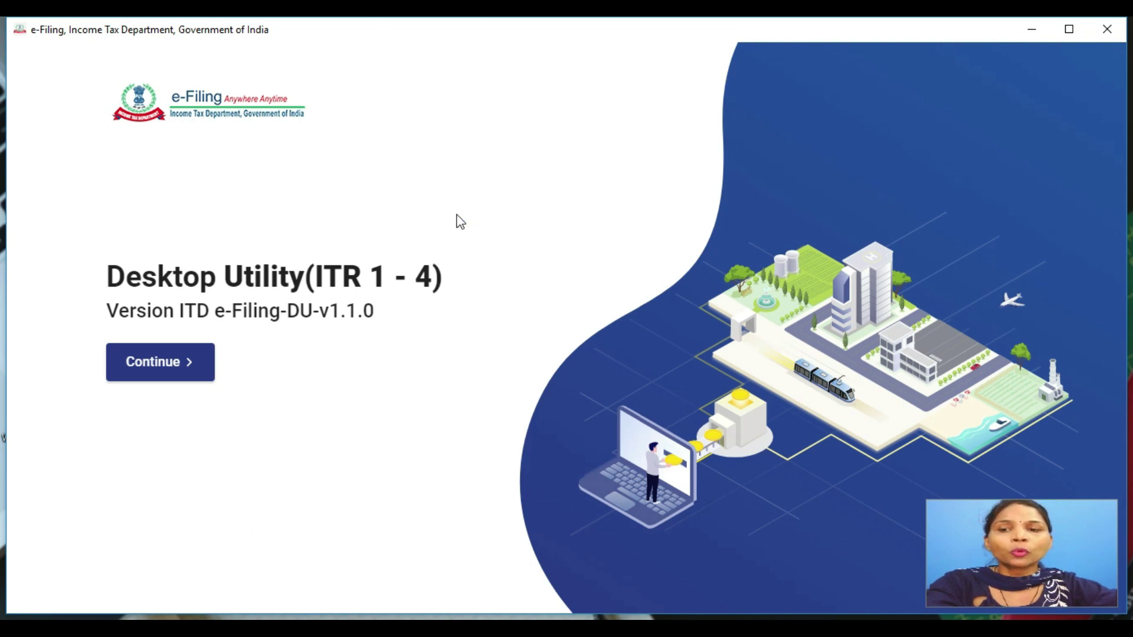
# Maximize the utility window and continue past the welcome screen.
pyautogui.click(1070, 28)
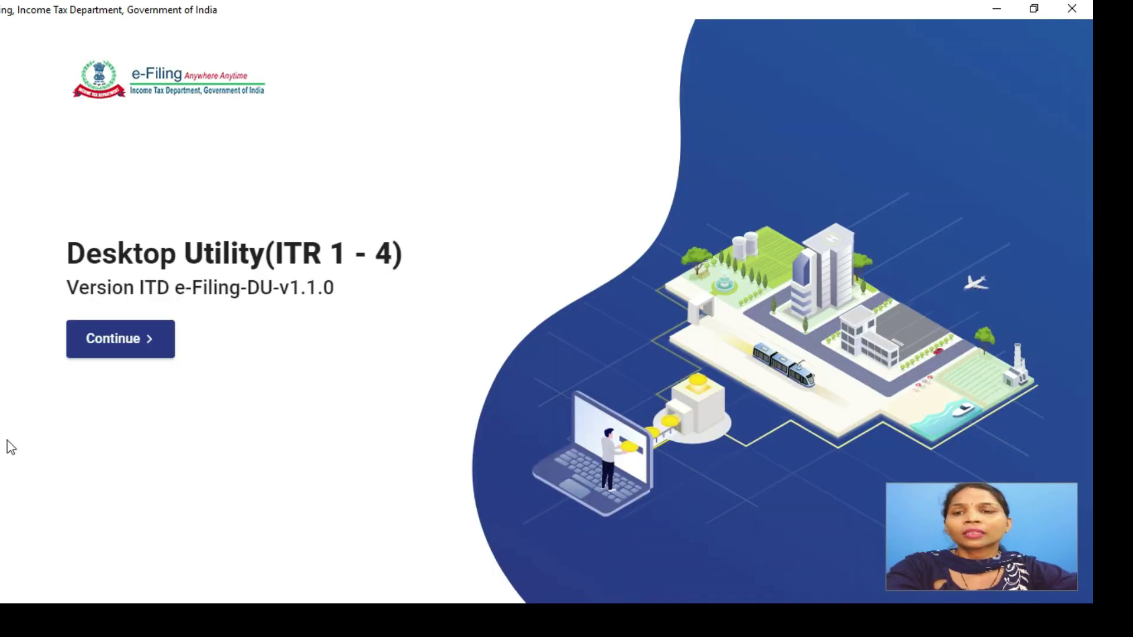
pyautogui.click(127, 339)
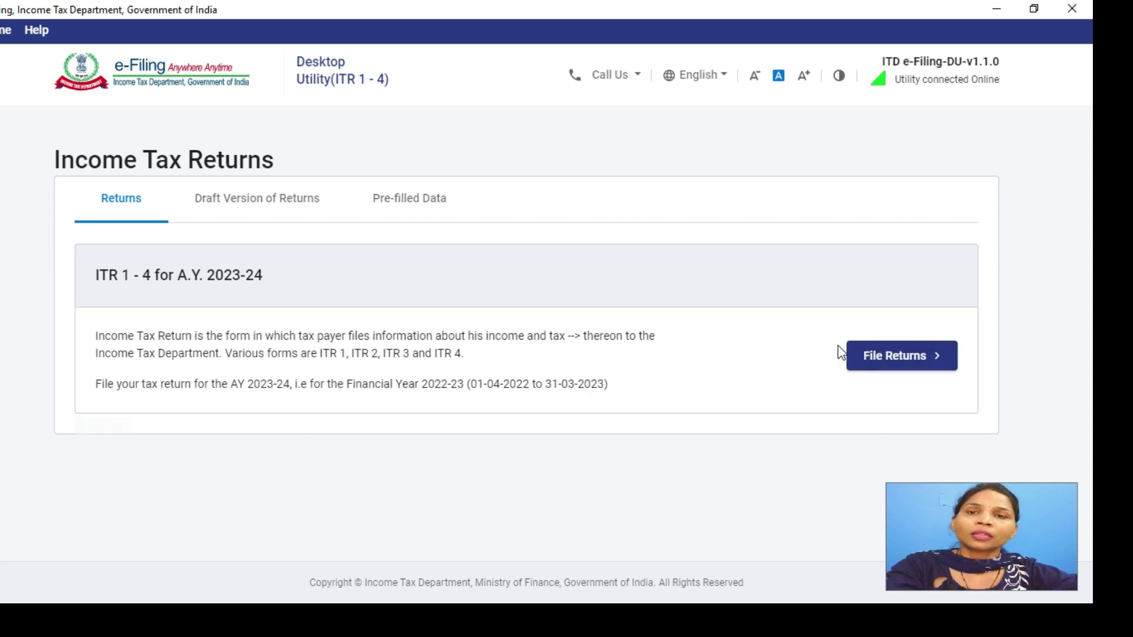
# Check the Draft Version of Returns and Pre-filled Data tabs, then start File Returns from Returns.
pyautogui.click(270, 208)
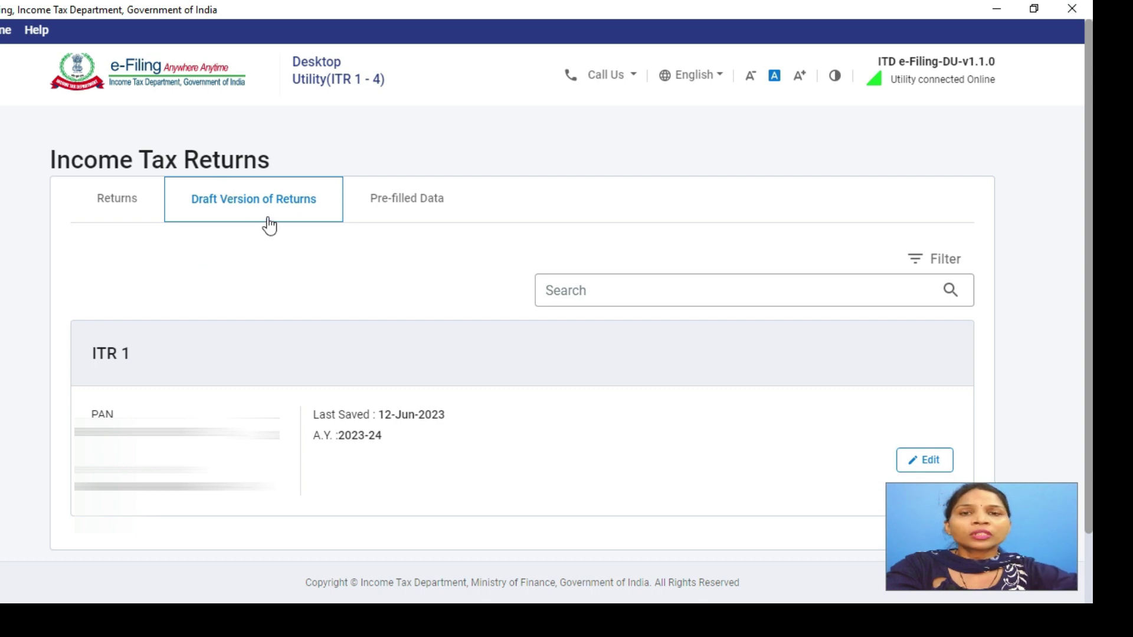
pyautogui.scroll(-1, 253, 256)
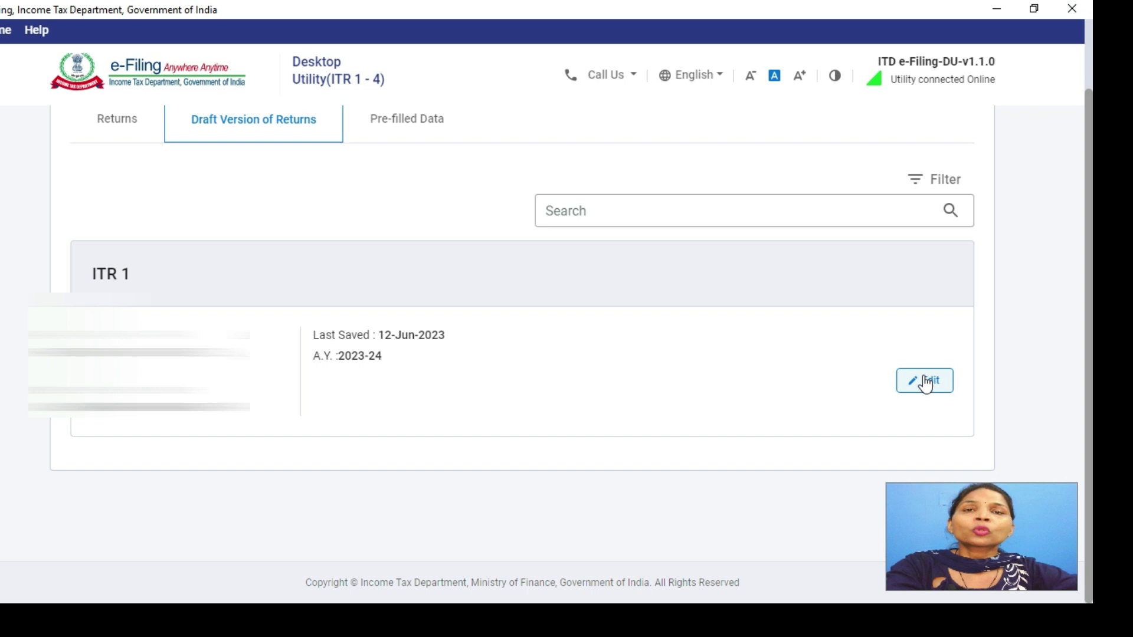
pyautogui.scroll(1, 980, 383)
pyautogui.click(408, 204)
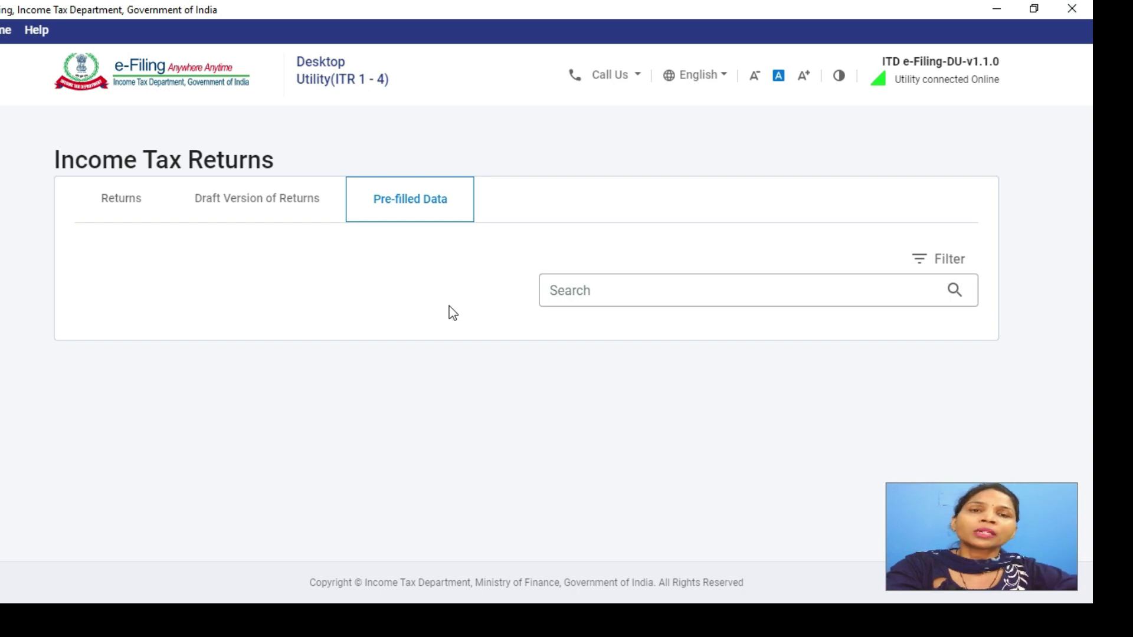
pyautogui.click(131, 214)
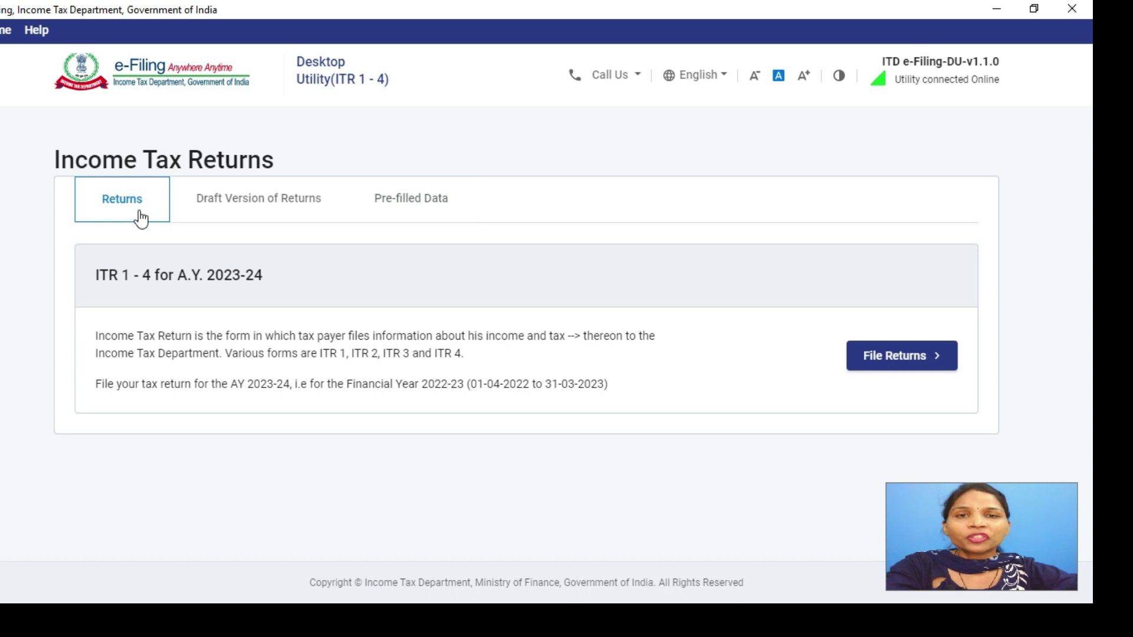
pyautogui.click(907, 362)
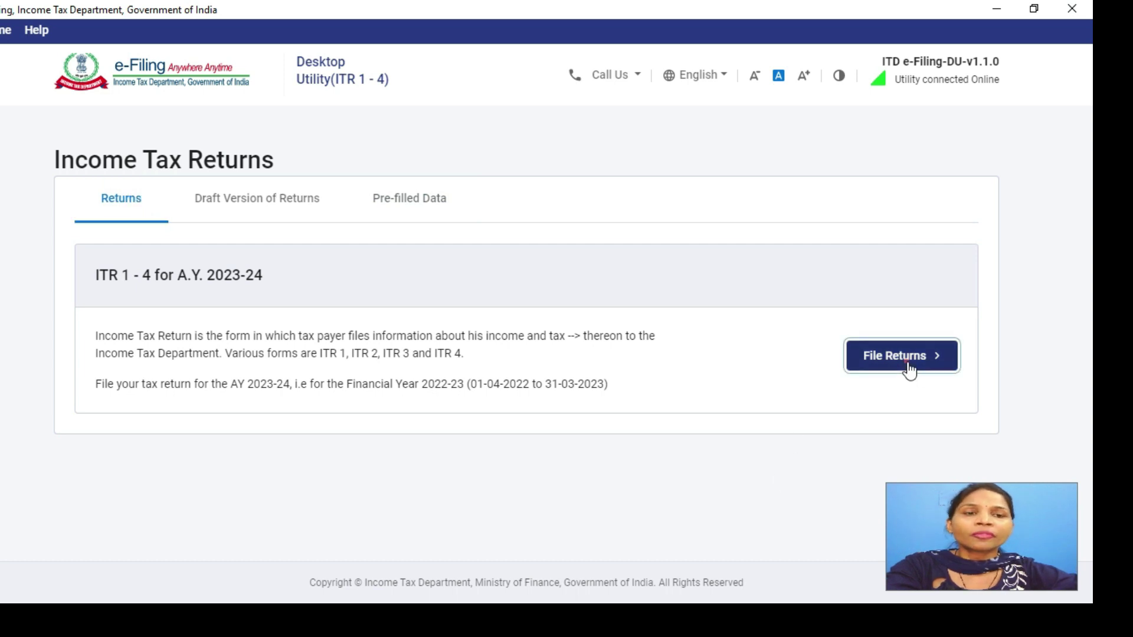
# Scroll through the Download Pre-filled Data, Import Pre-filled Data and Import draft ITR options.
pyautogui.scroll(-3, 229, 332)
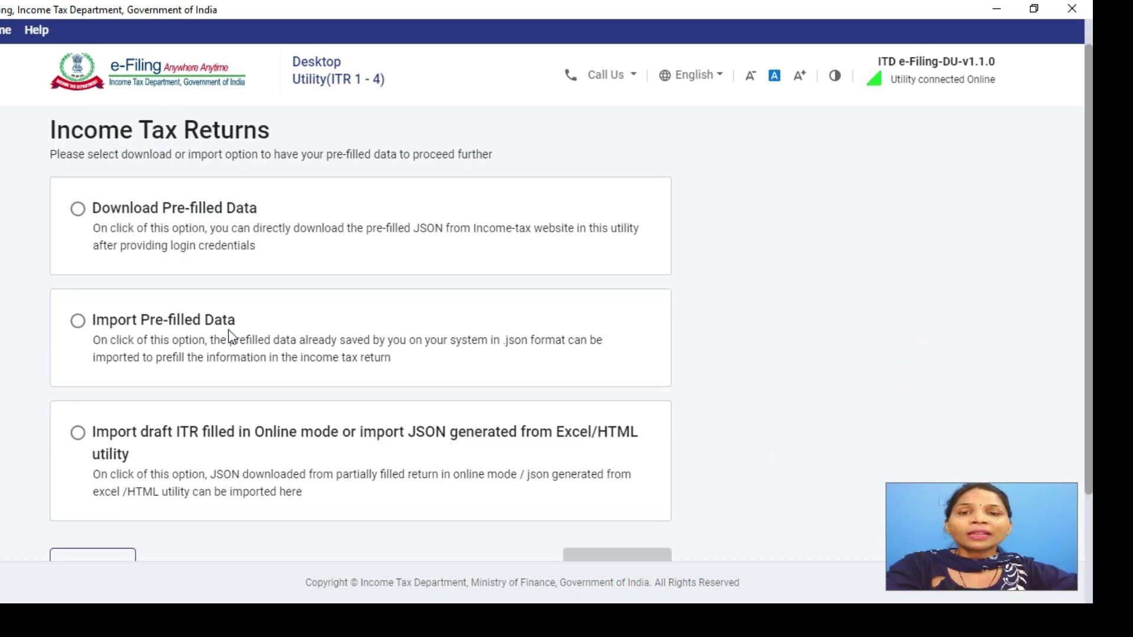
pyautogui.scroll(3, 230, 336)
pyautogui.scroll(-2, 228, 330)
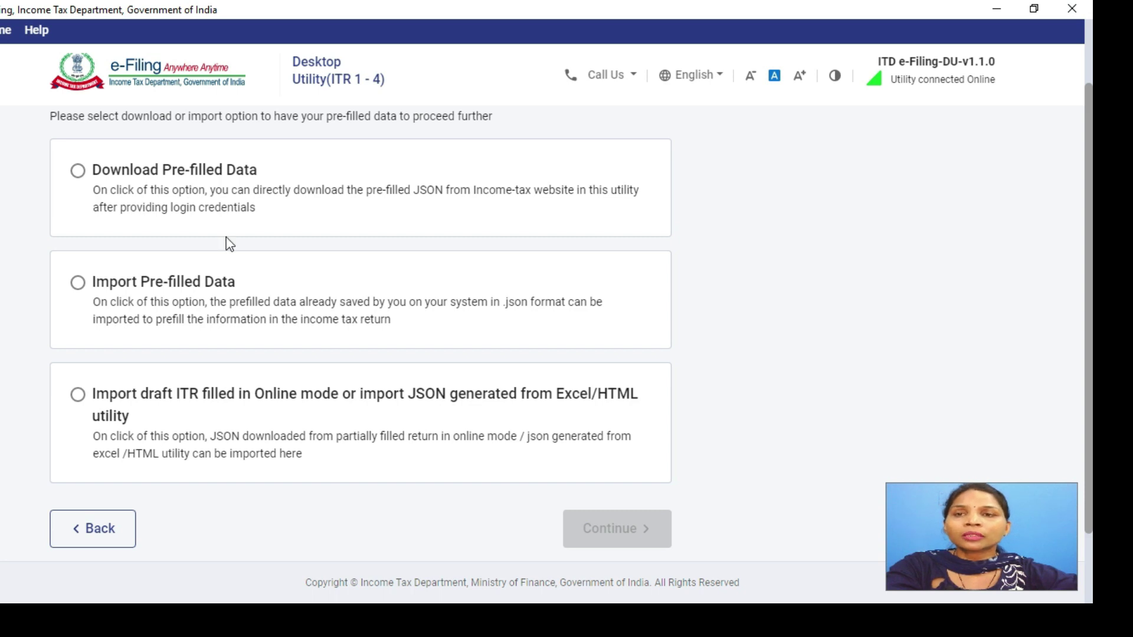
pyautogui.scroll(2, 230, 244)
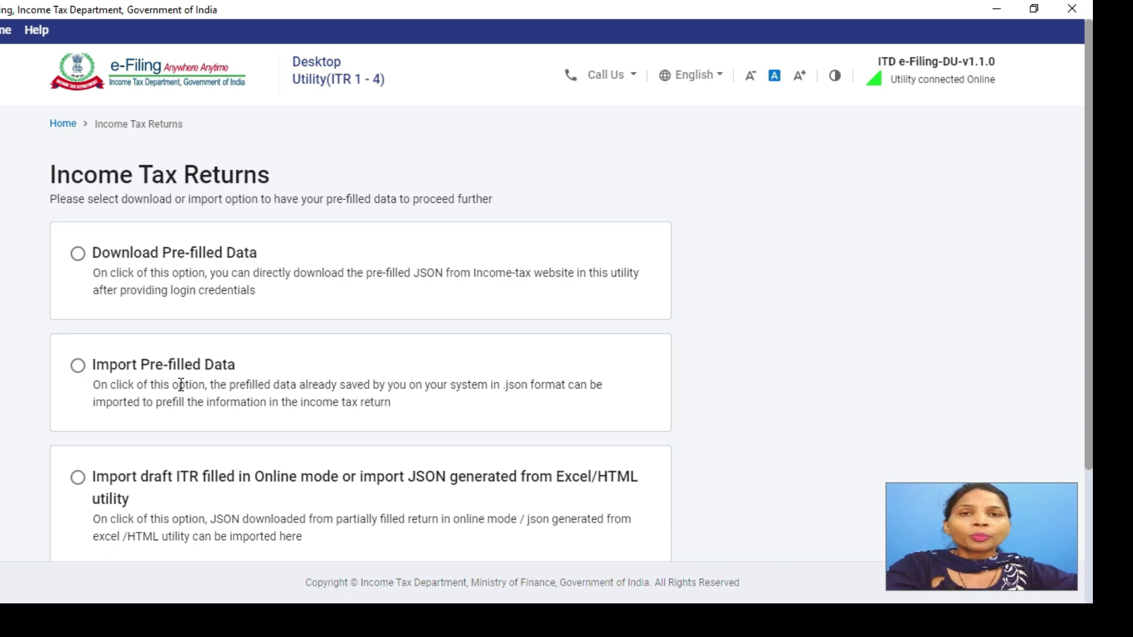
pyautogui.scroll(-4, 181, 384)
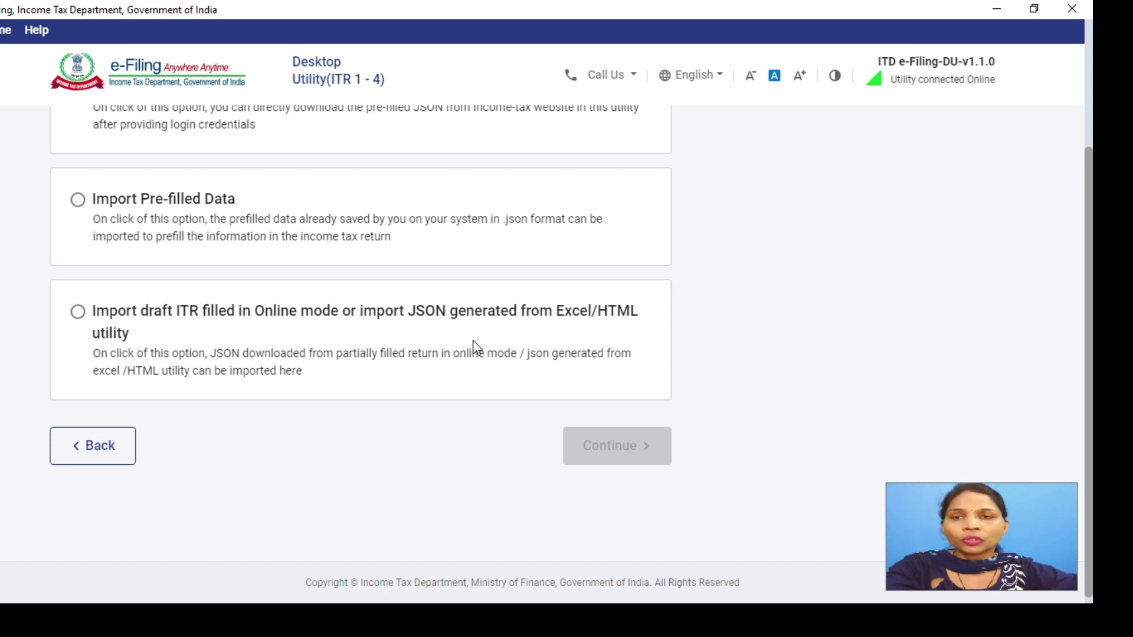
pyautogui.scroll(3, 473, 346)
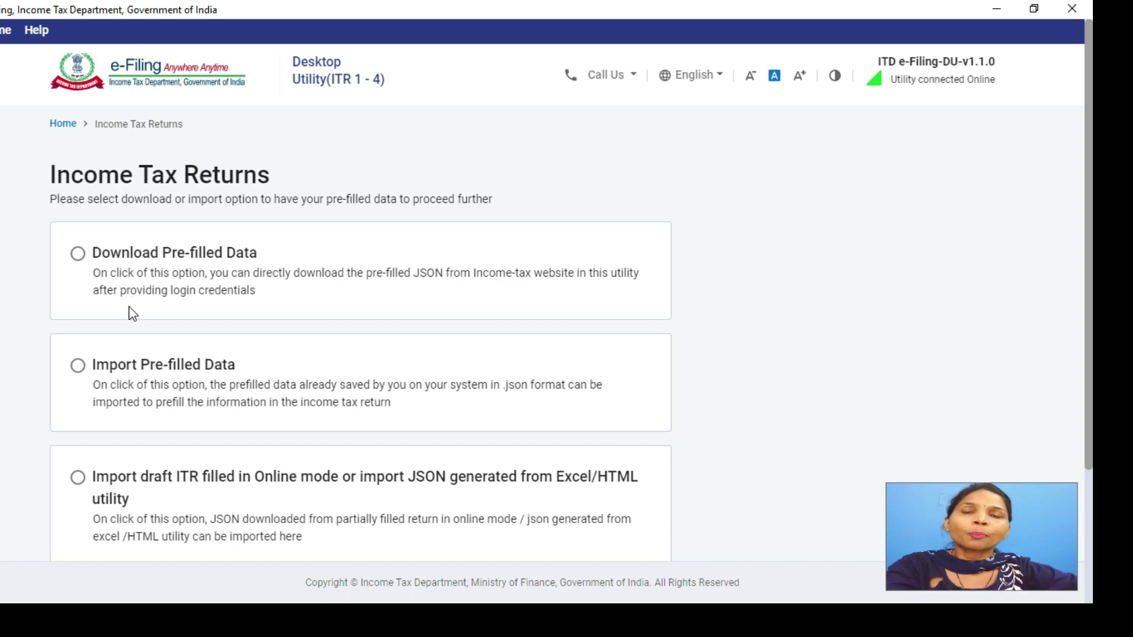
pyautogui.scroll(-2, 124, 307)
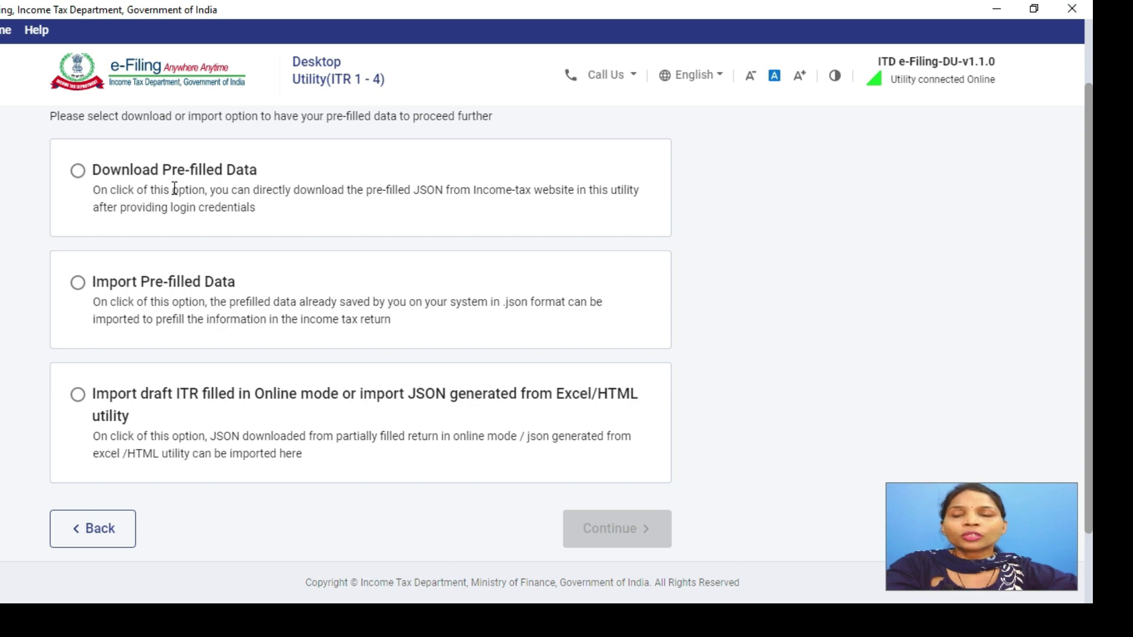
pyautogui.scroll(-2, 175, 188)
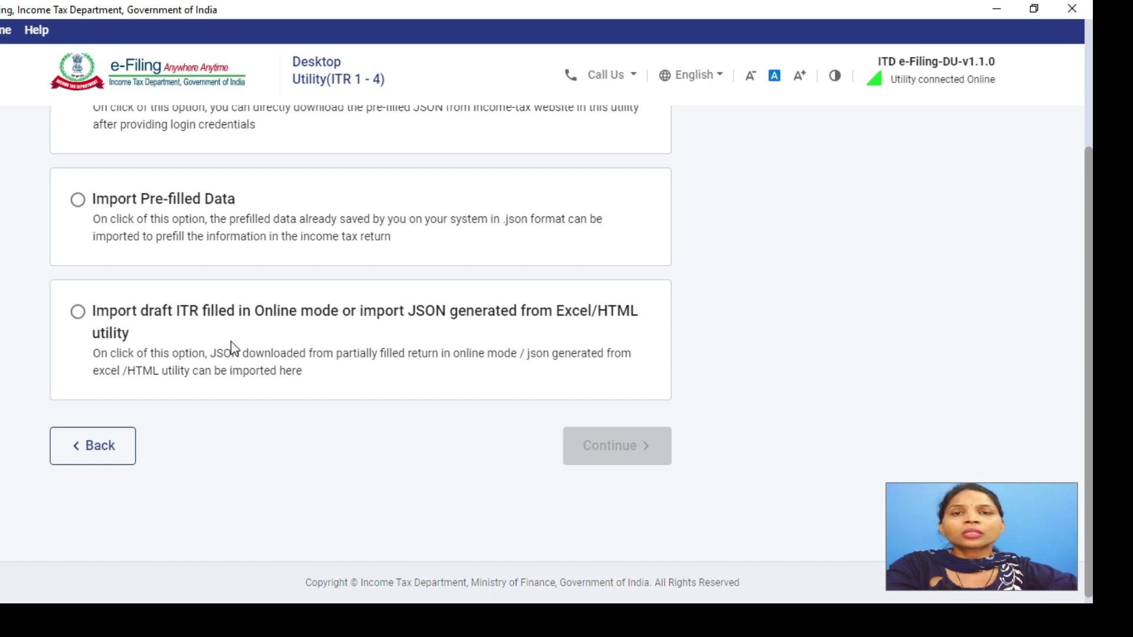
pyautogui.scroll(3, 286, 328)
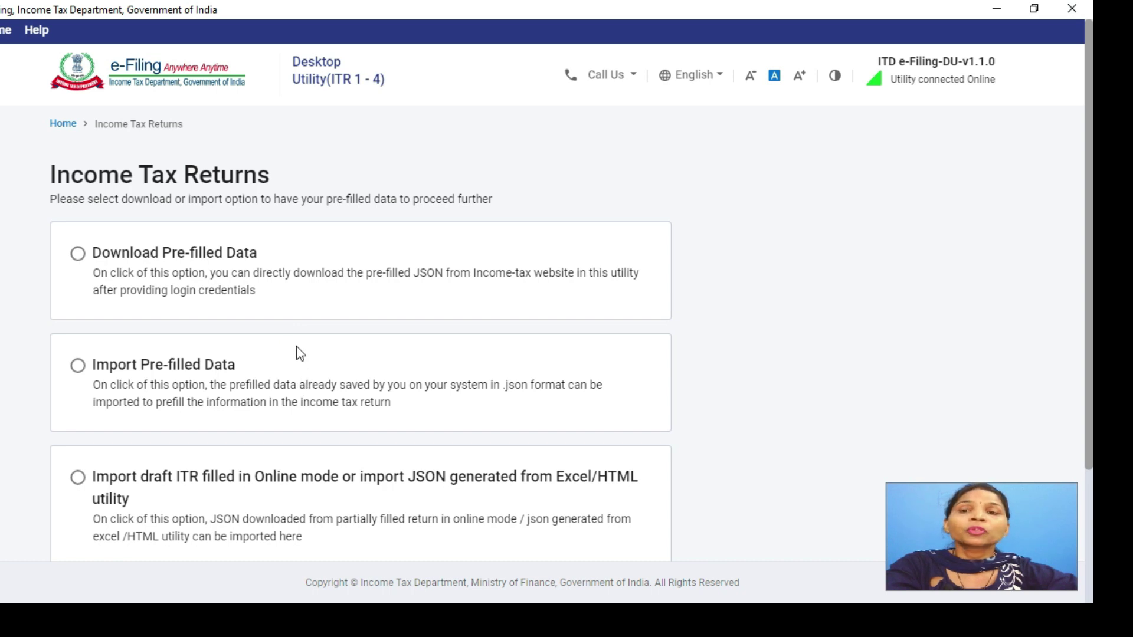
pyautogui.scroll(-2, 296, 344)
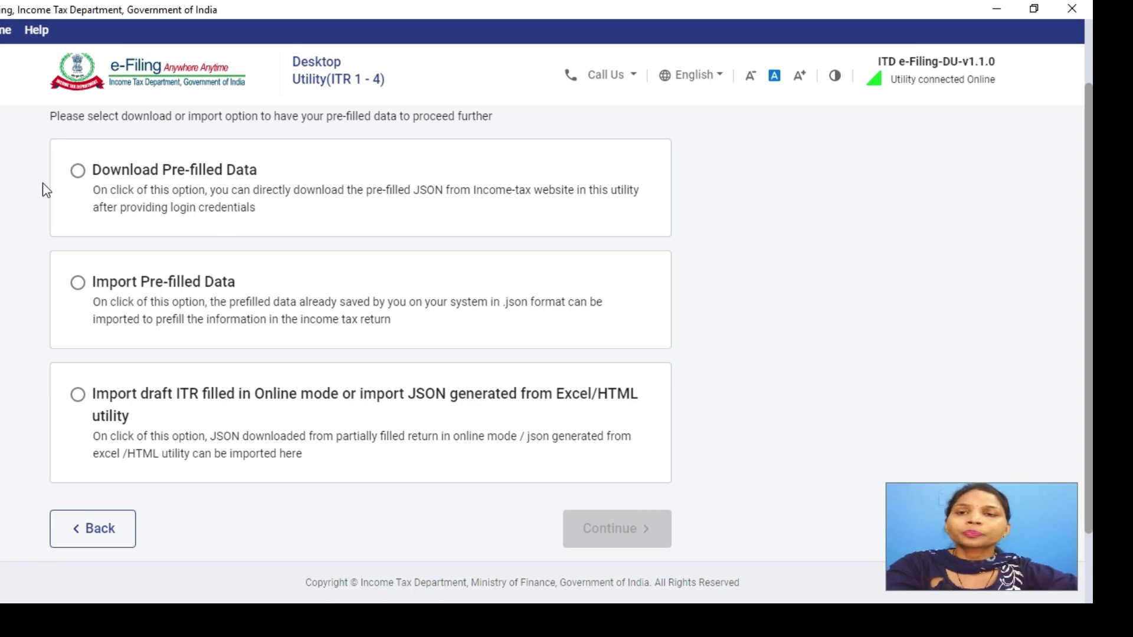
# Choose Download Pre-filled Data, request AY 2023-24 data, and agree to discard earlier details.
pyautogui.click(79, 171)
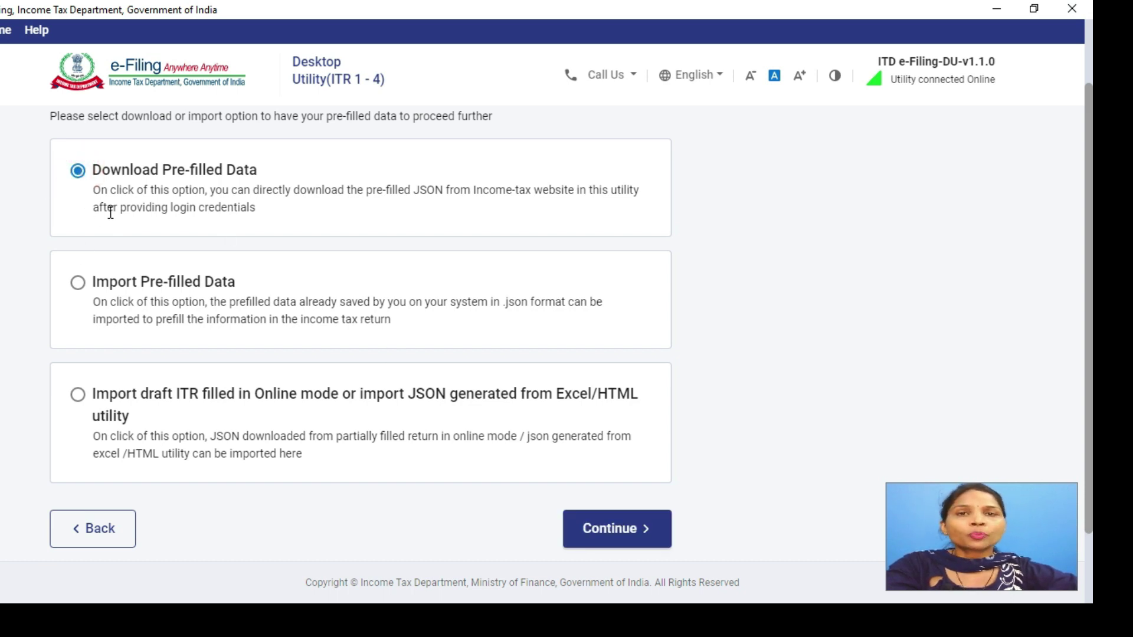
pyautogui.scroll(-2, 110, 212)
pyautogui.click(641, 438)
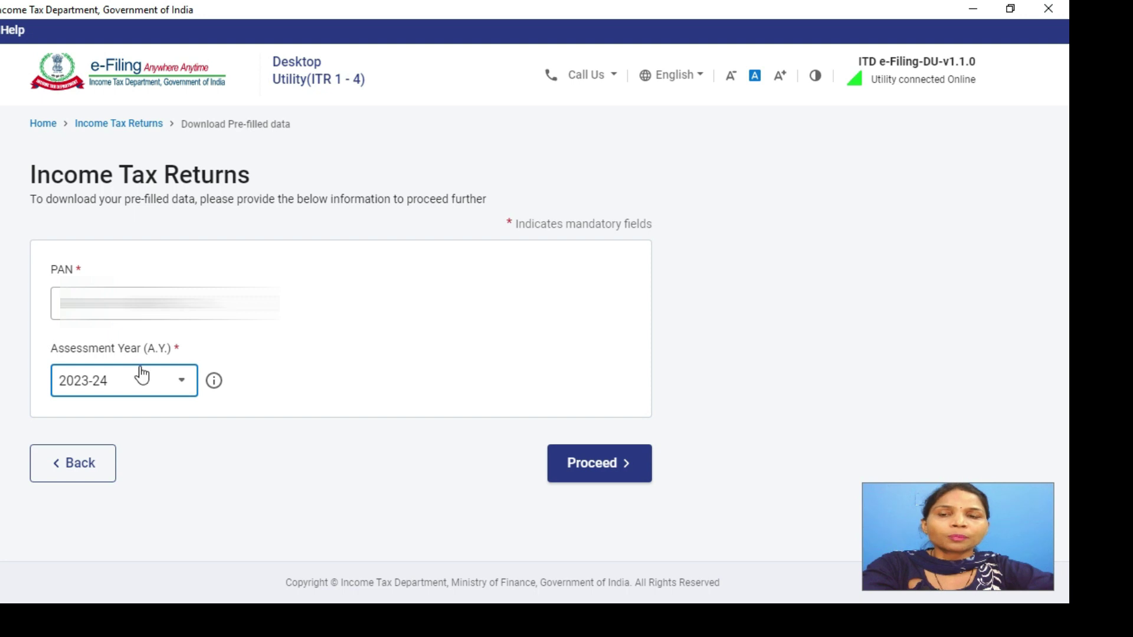
pyautogui.click(614, 478)
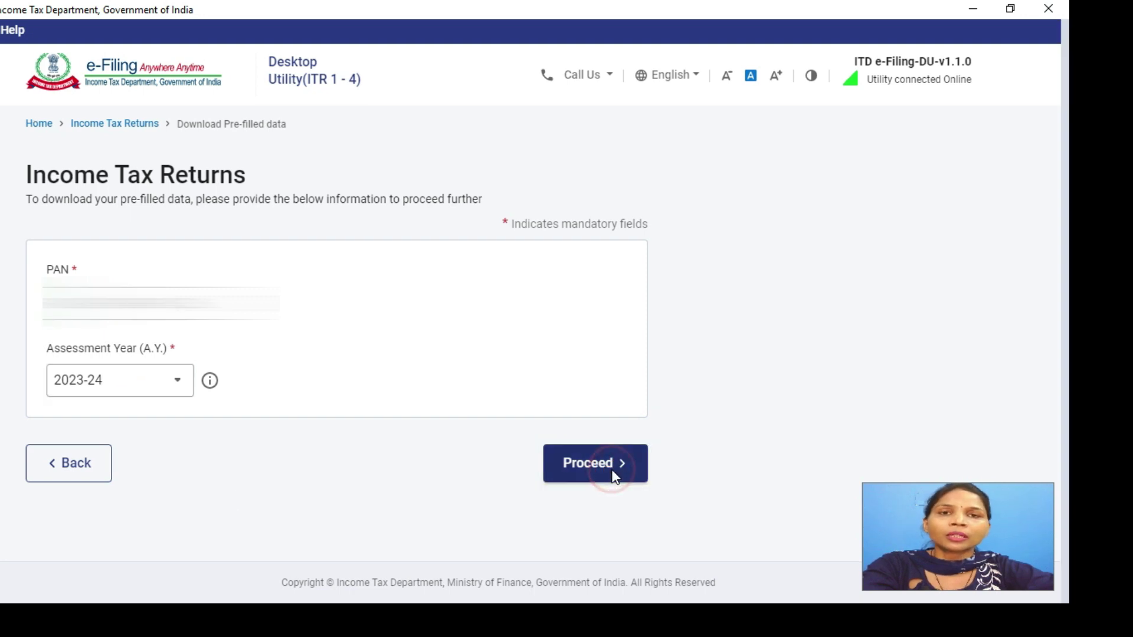
pyautogui.click(633, 390)
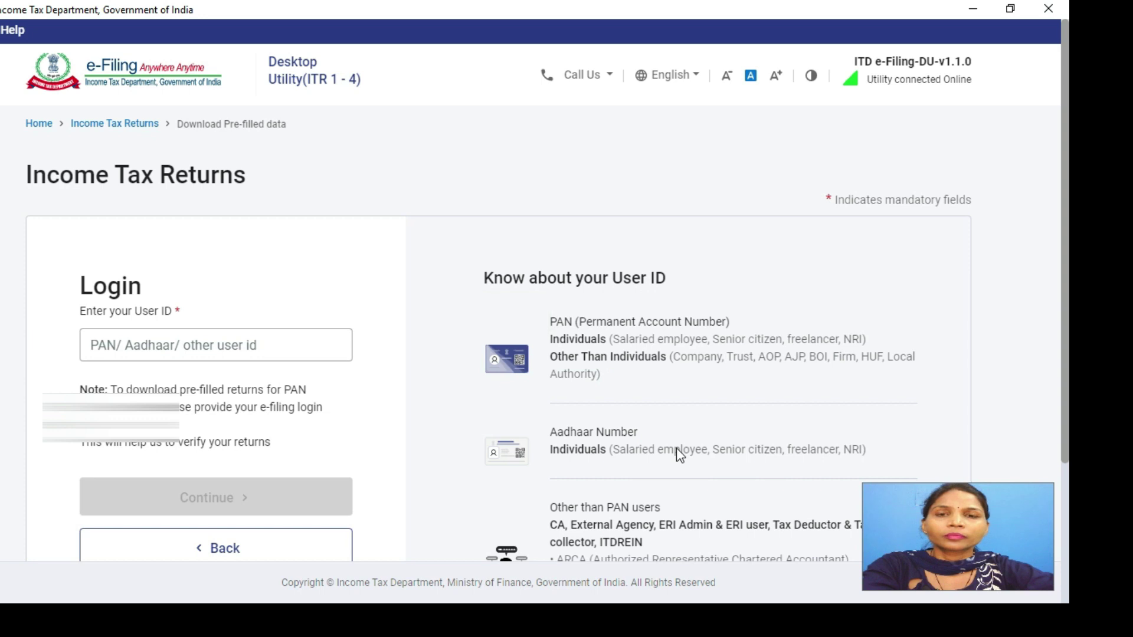
# Enter the e-filing user ID, confirm the secure access message, and enter the account password.
pyautogui.click(243, 352)
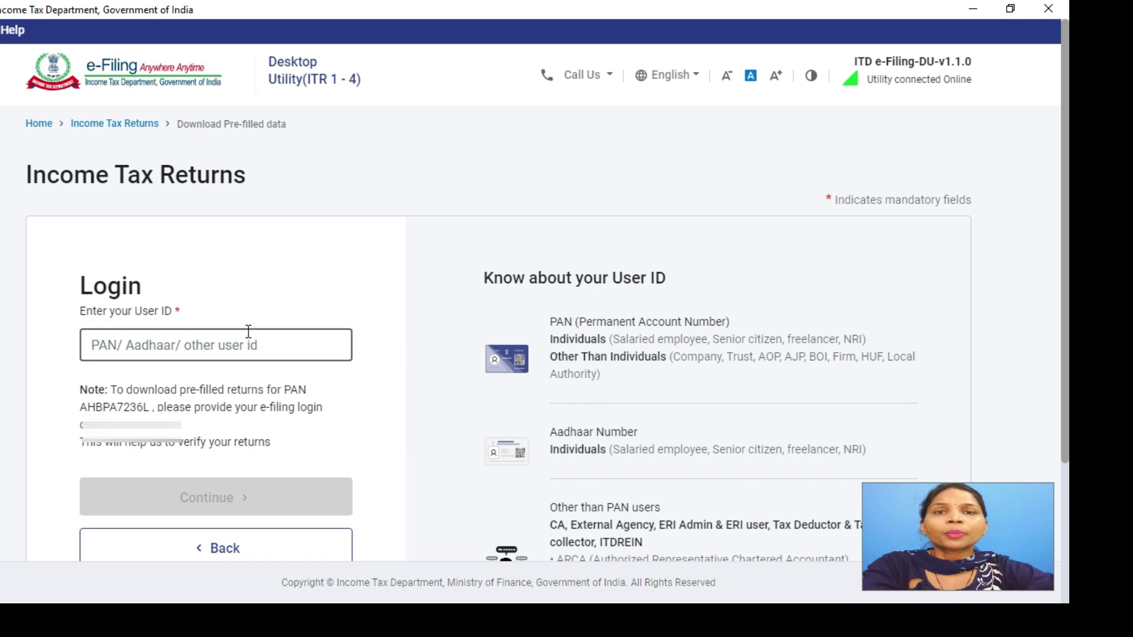
pyautogui.scroll(-2, 249, 331)
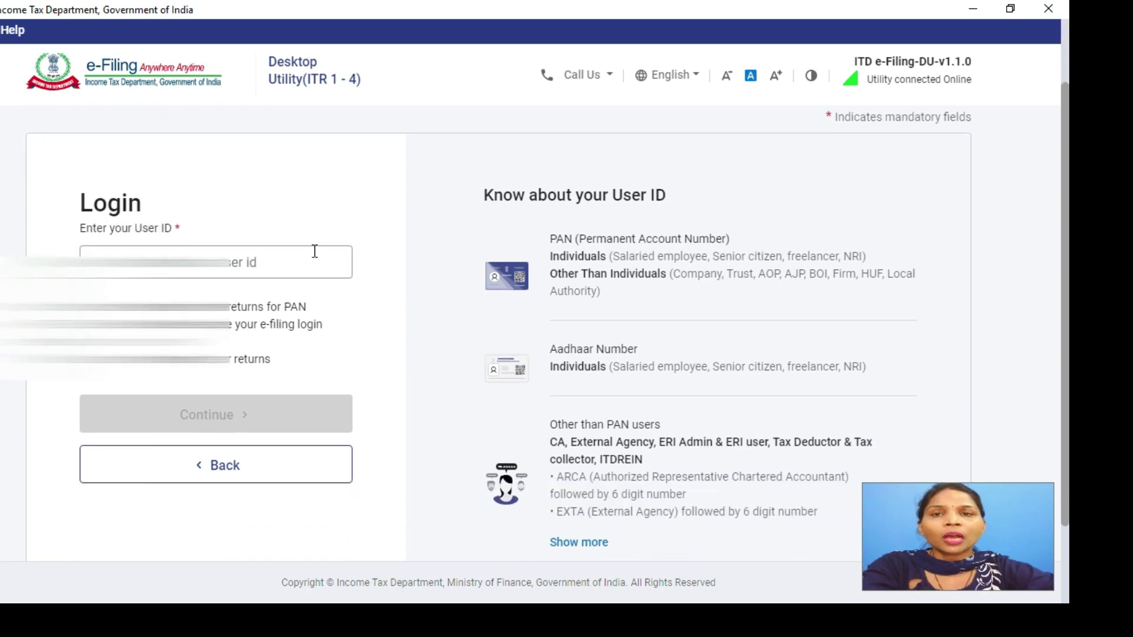
pyautogui.click(181, 249)
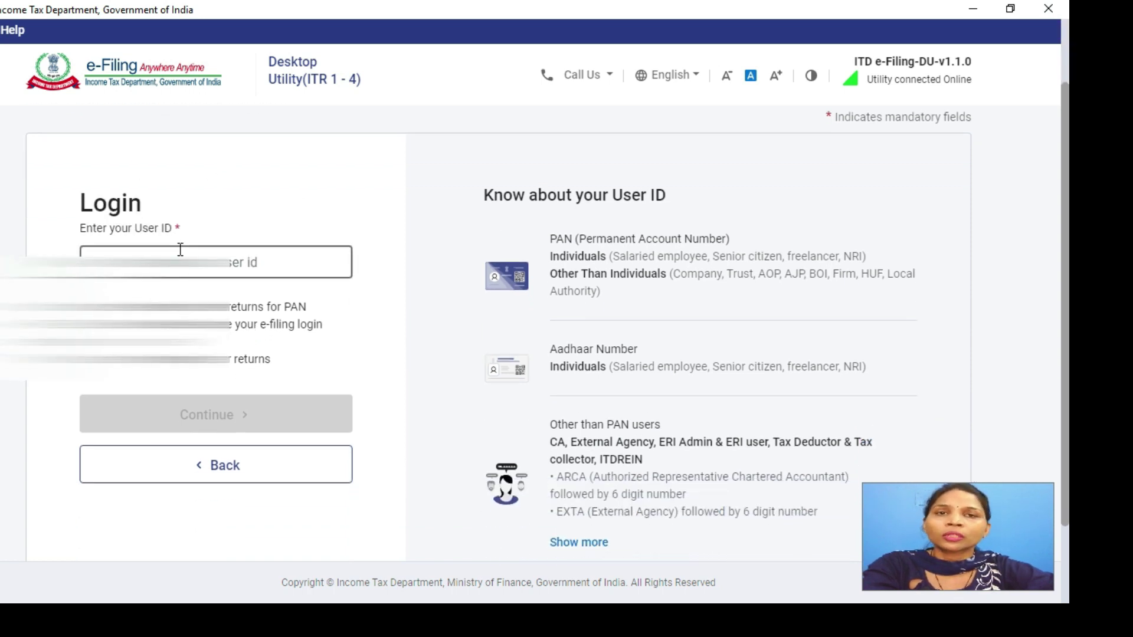
pyautogui.click(148, 264)
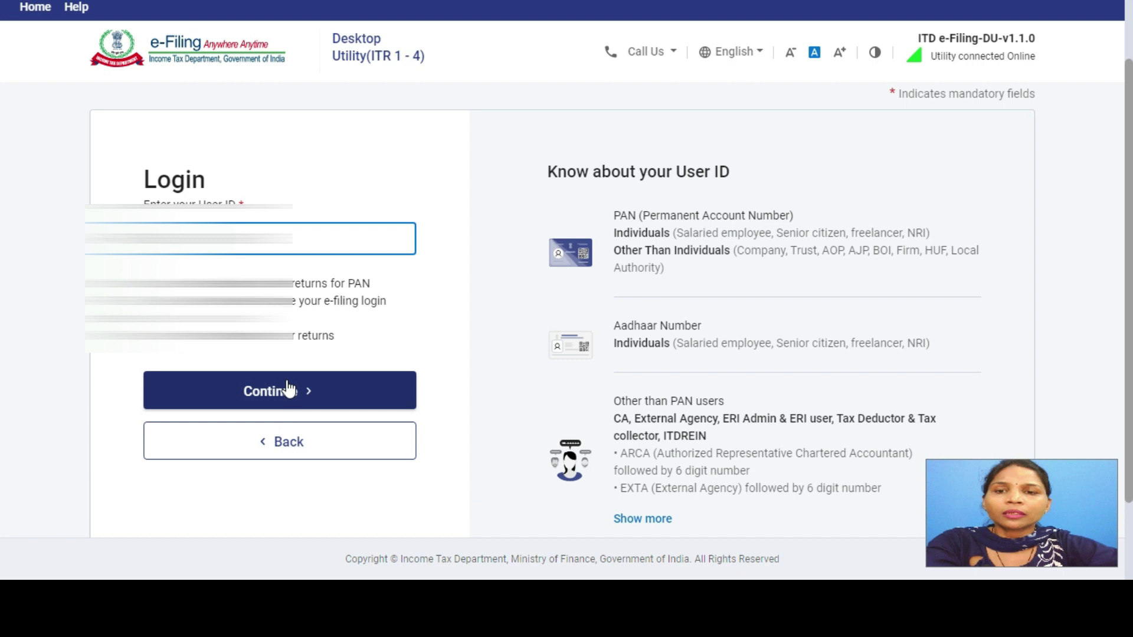
pyautogui.click(288, 390)
pyautogui.scroll(-3, 126, 218)
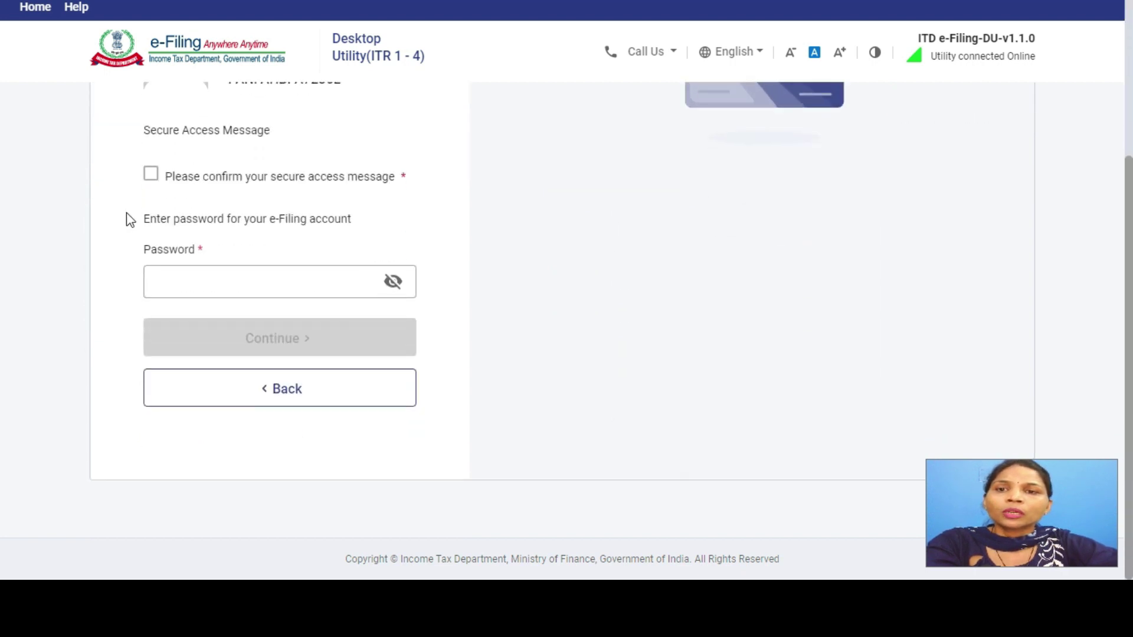
pyautogui.click(151, 173)
pyautogui.click(202, 266)
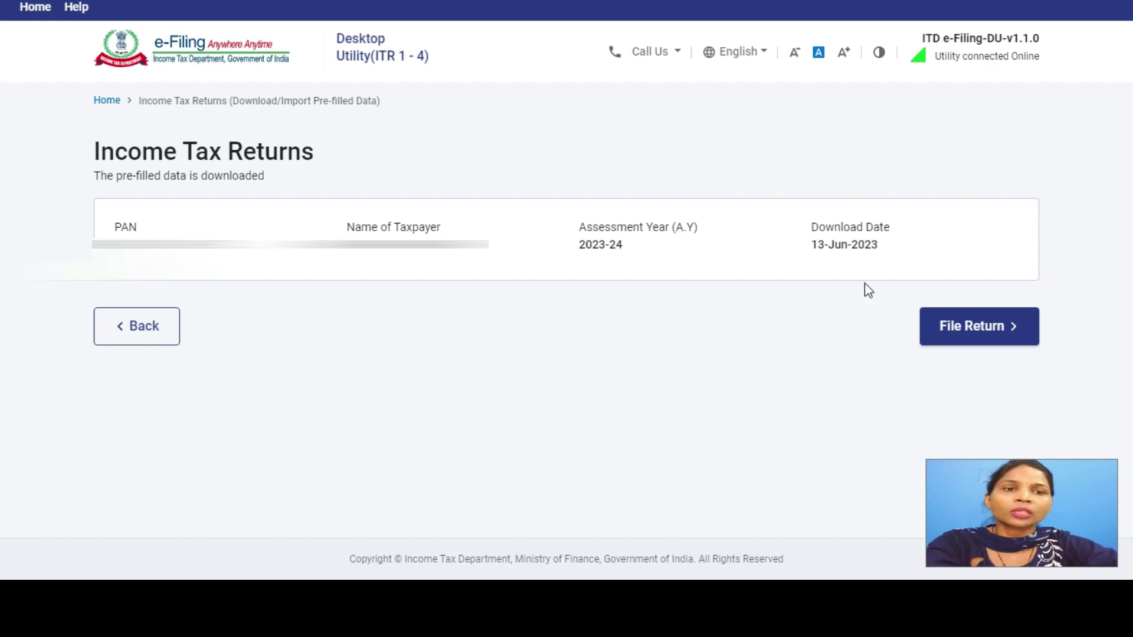
# Start File Return with pre-filled data and proceed with Individual as the status.
pyautogui.click(970, 343)
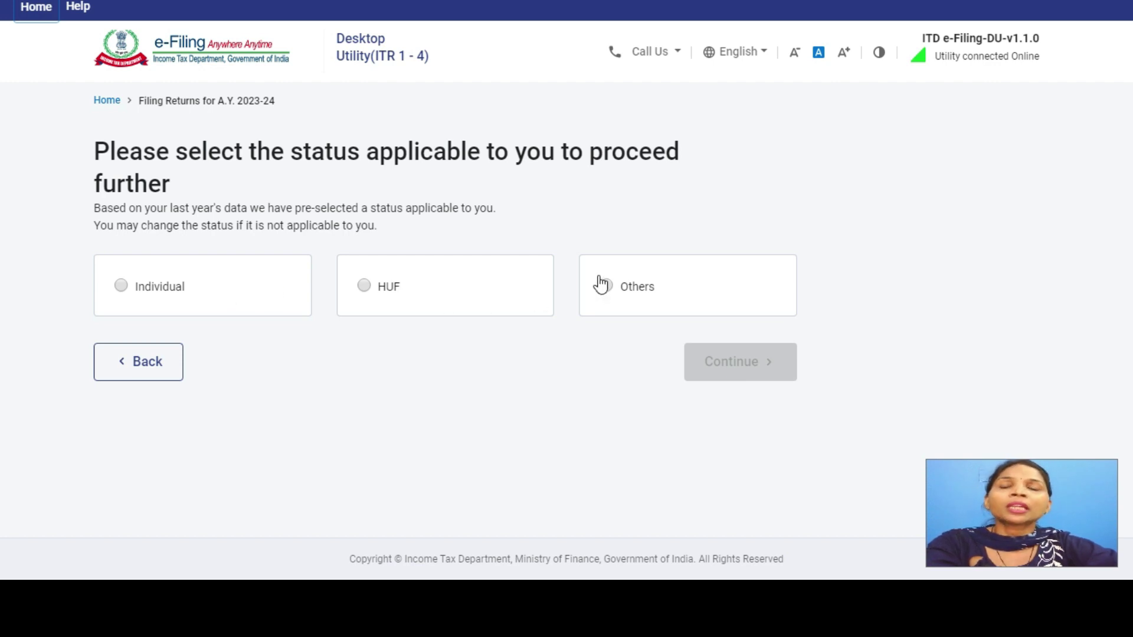
pyautogui.click(121, 288)
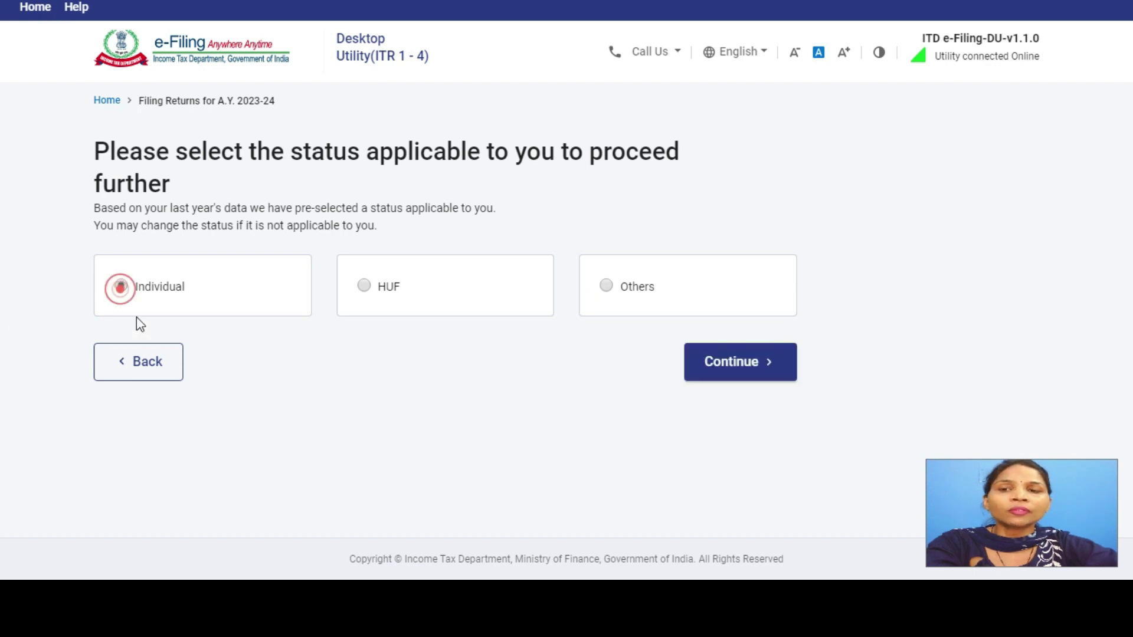
pyautogui.click(775, 376)
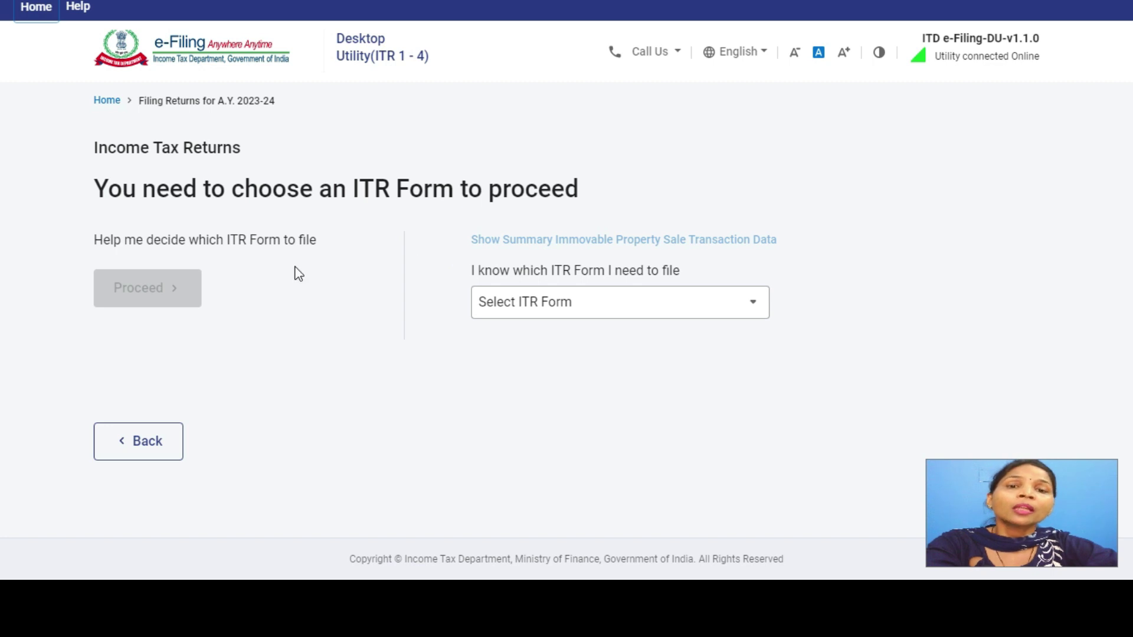
# Choose ITR - 1 from the ITR form list and proceed with it.
pyautogui.click(588, 307)
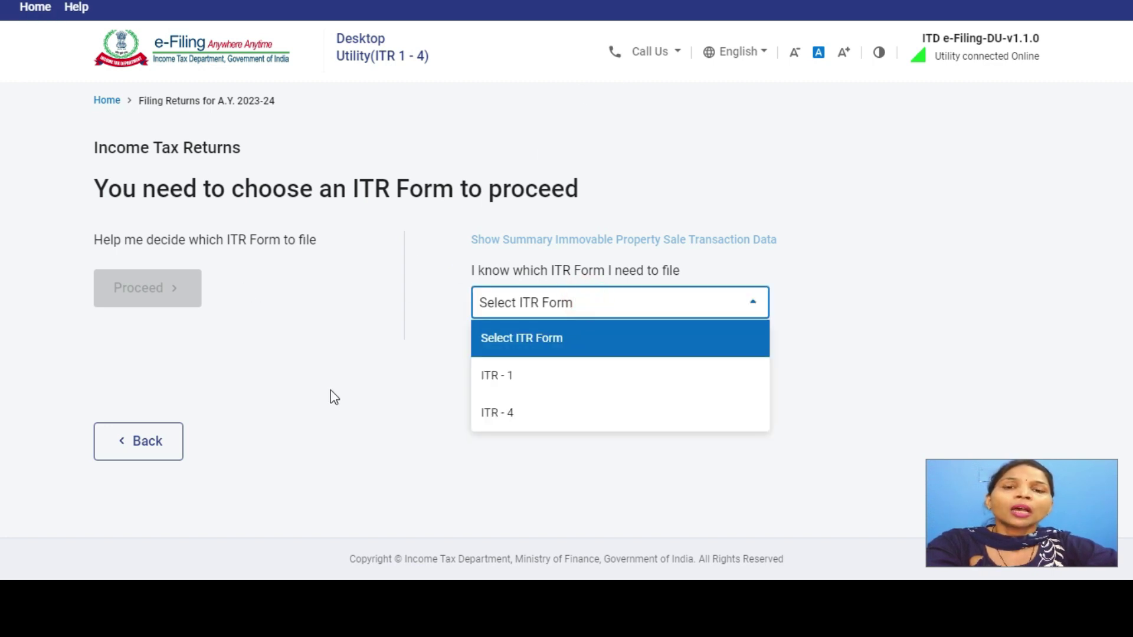
pyautogui.click(497, 384)
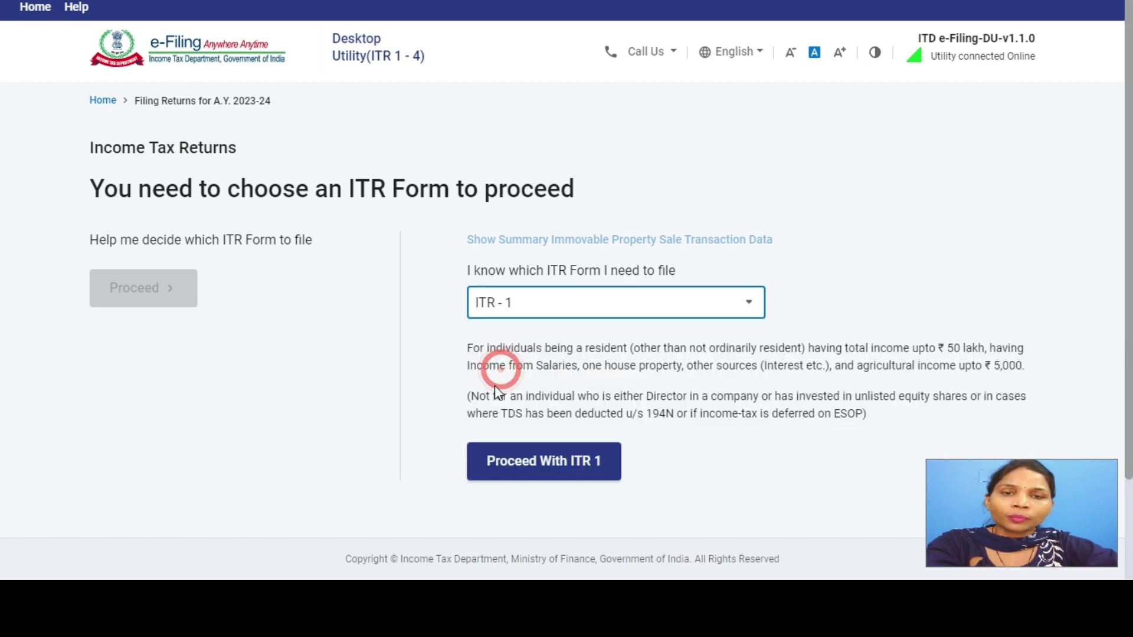
pyautogui.click(594, 307)
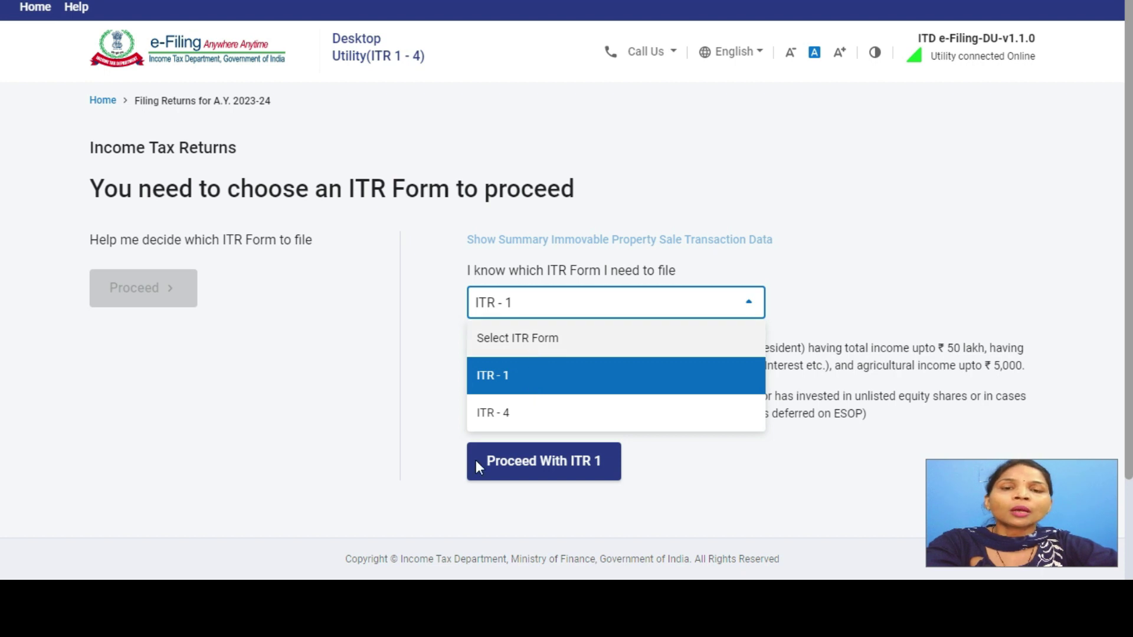
pyautogui.click(551, 460)
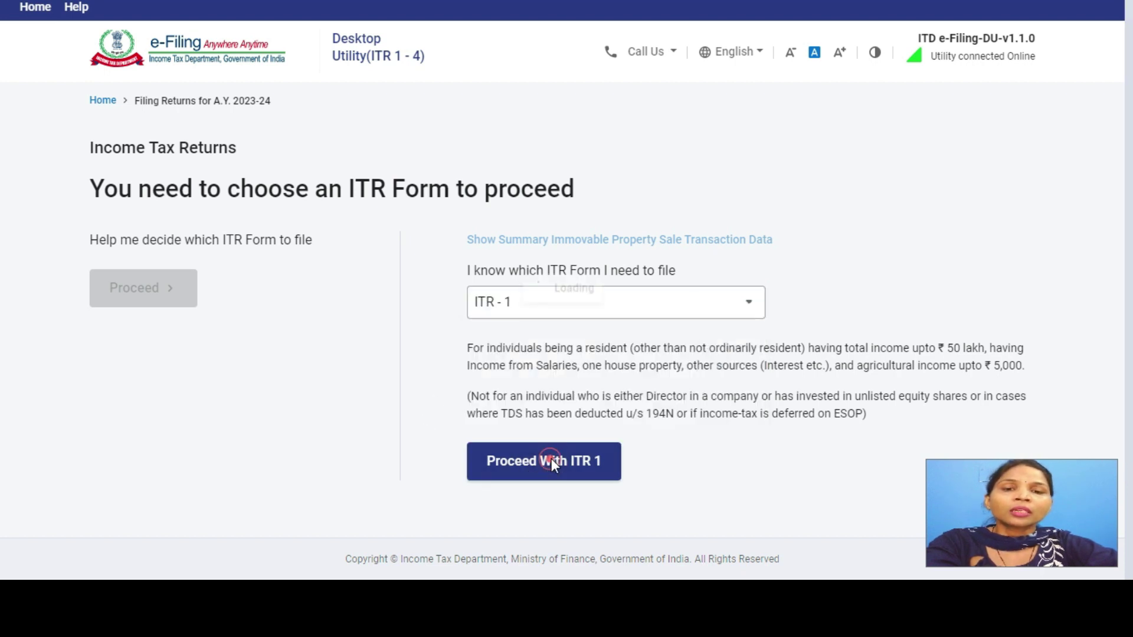
# Review the ITR-1 overview of the three filing steps and begin the filing questions.
pyautogui.scroll(-3, 520, 407)
pyautogui.scroll(-2, 517, 406)
pyautogui.scroll(3, 516, 407)
pyautogui.scroll(2, 516, 410)
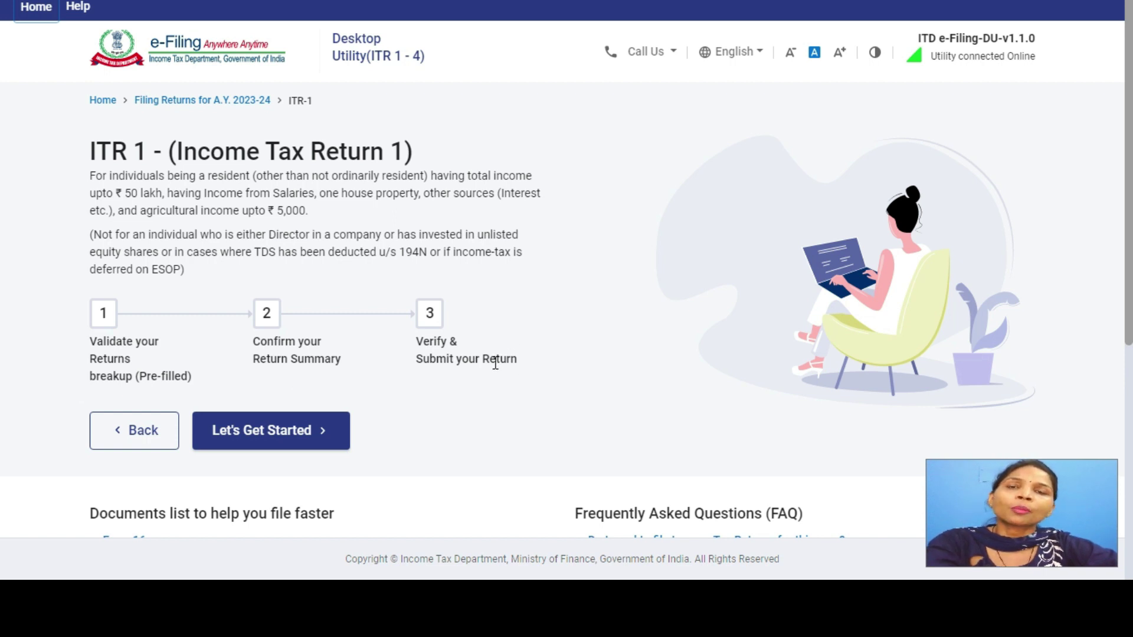
pyautogui.scroll(-2, 495, 363)
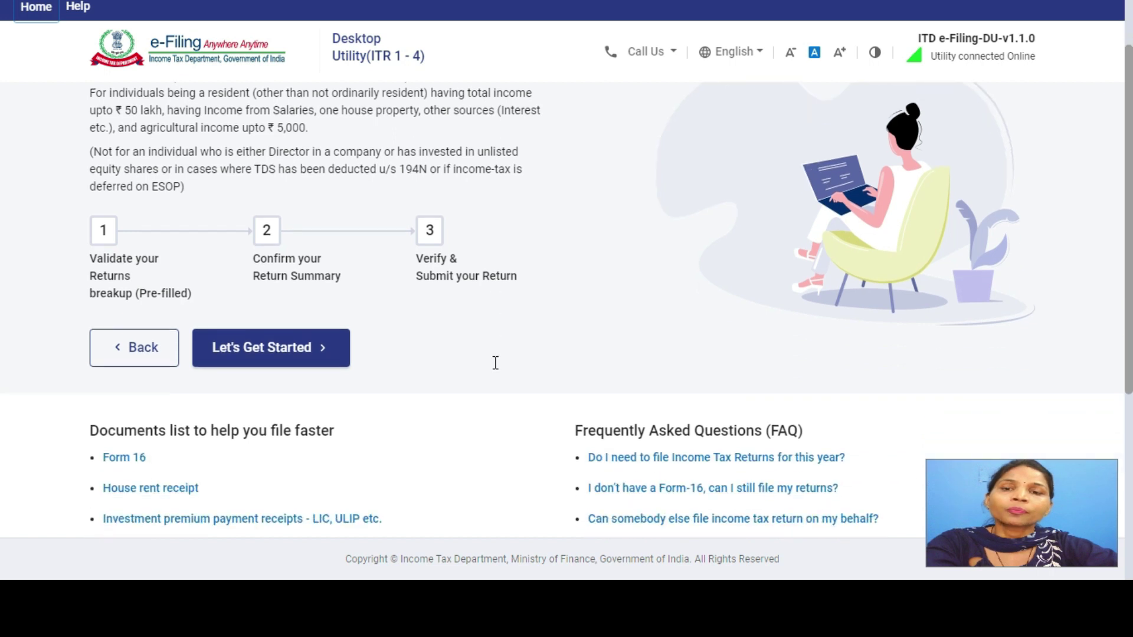
pyautogui.scroll(-4, 276, 380)
pyautogui.scroll(4, 366, 288)
pyautogui.click(259, 358)
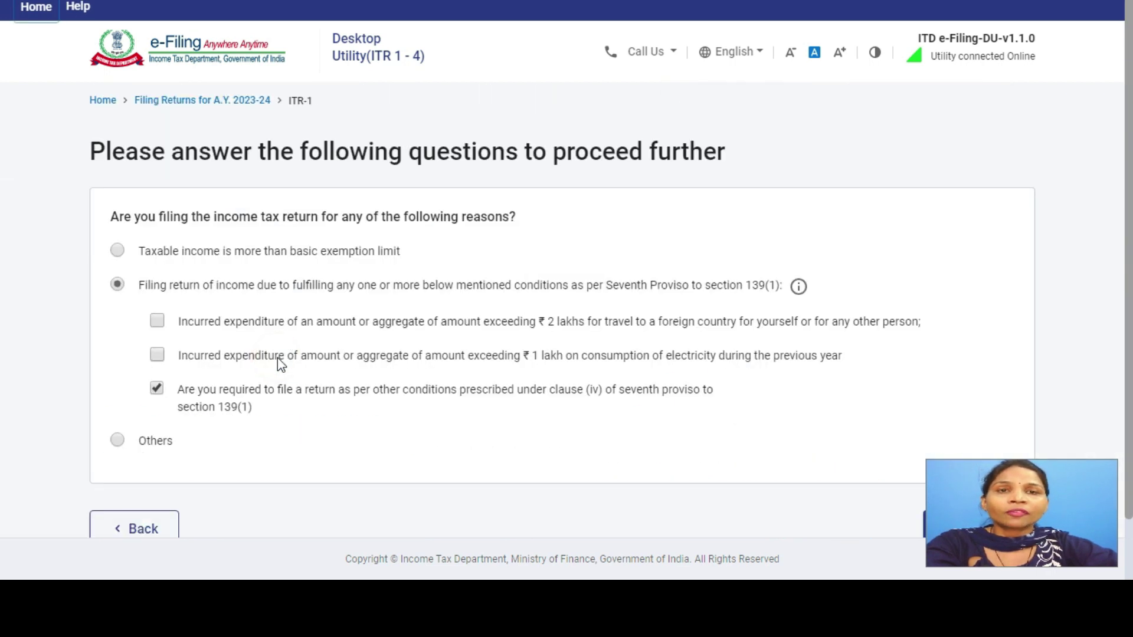
# Replace the Seventh Proviso reason with 'Taxable income is more than basic exemption limit', leaving no conditions ticked.
pyautogui.scroll(-1, 277, 358)
pyautogui.scroll(1, 278, 358)
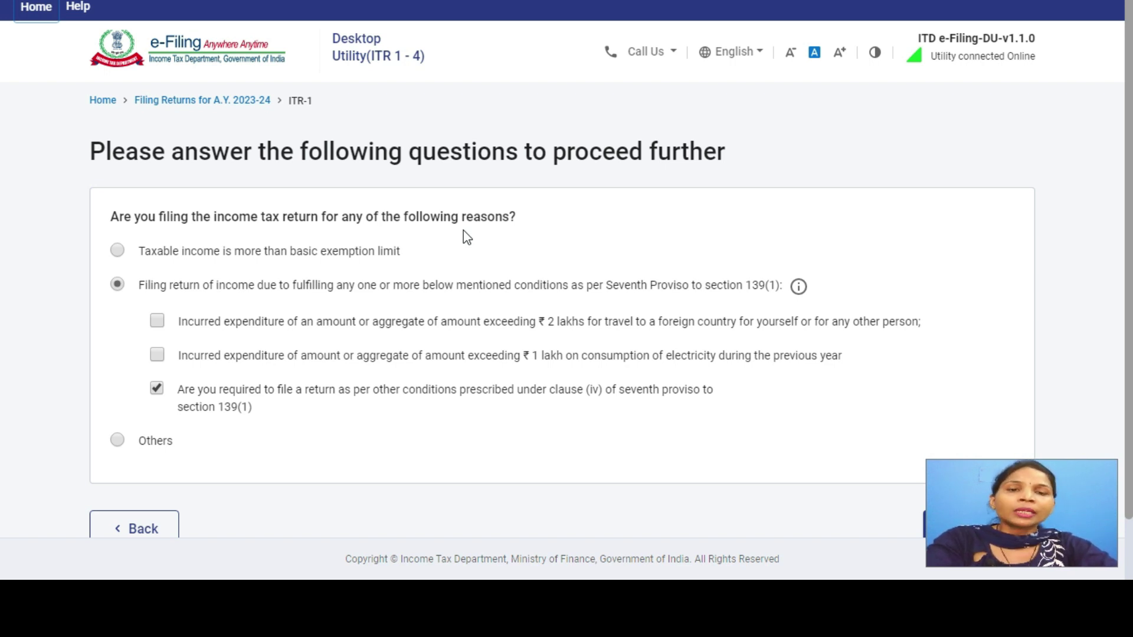
pyautogui.tripleClick(607, 282)
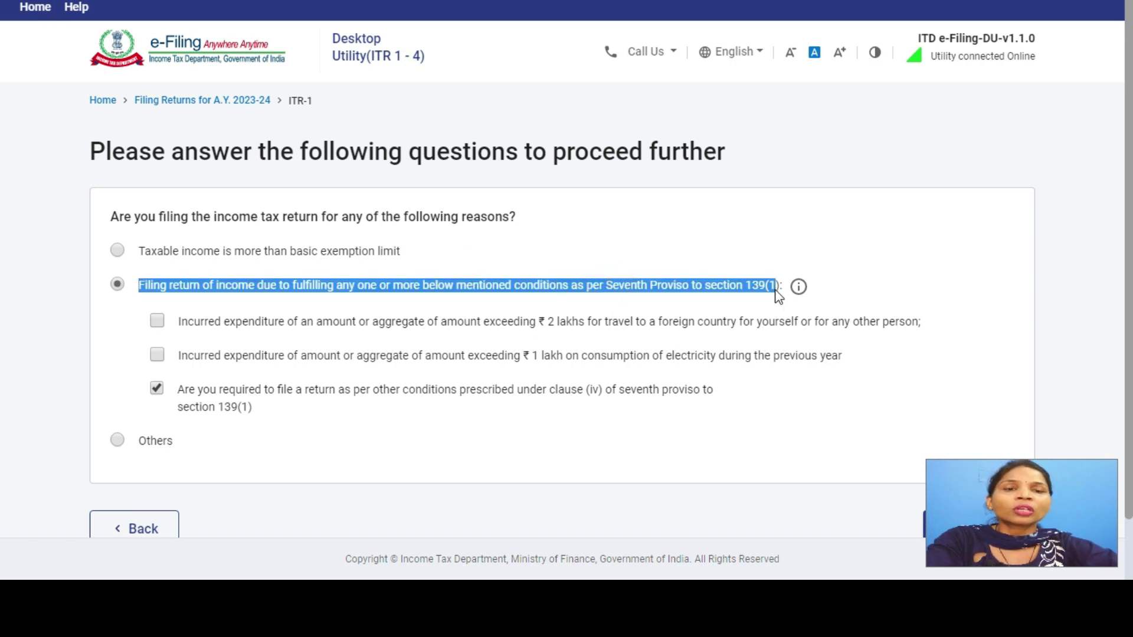
pyautogui.click(779, 296)
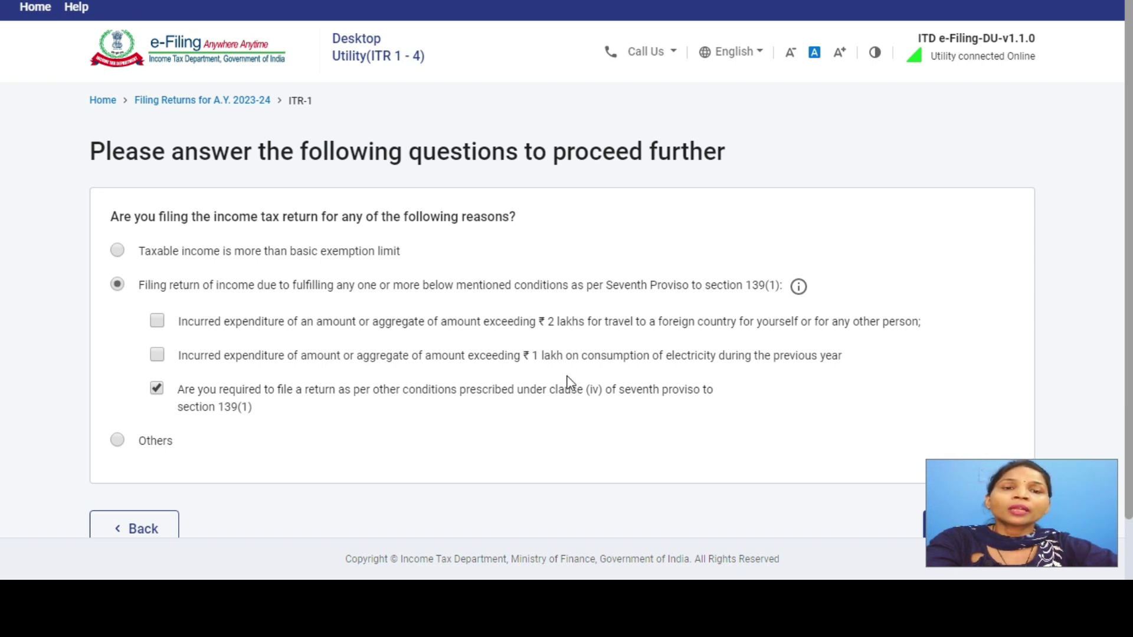
pyautogui.click(617, 328)
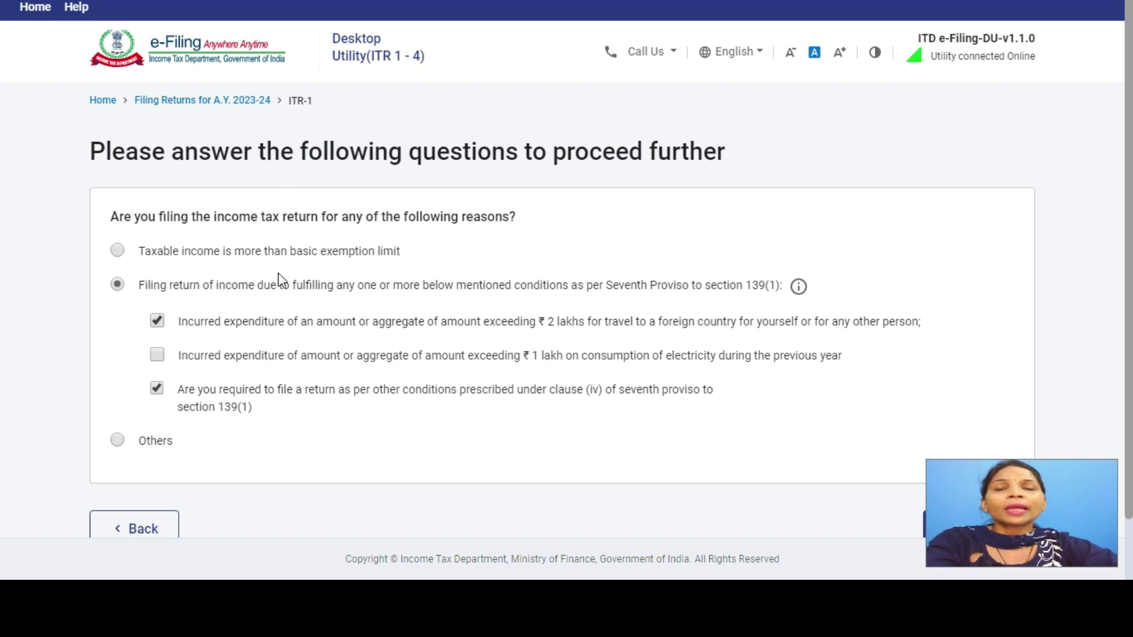
pyautogui.click(118, 251)
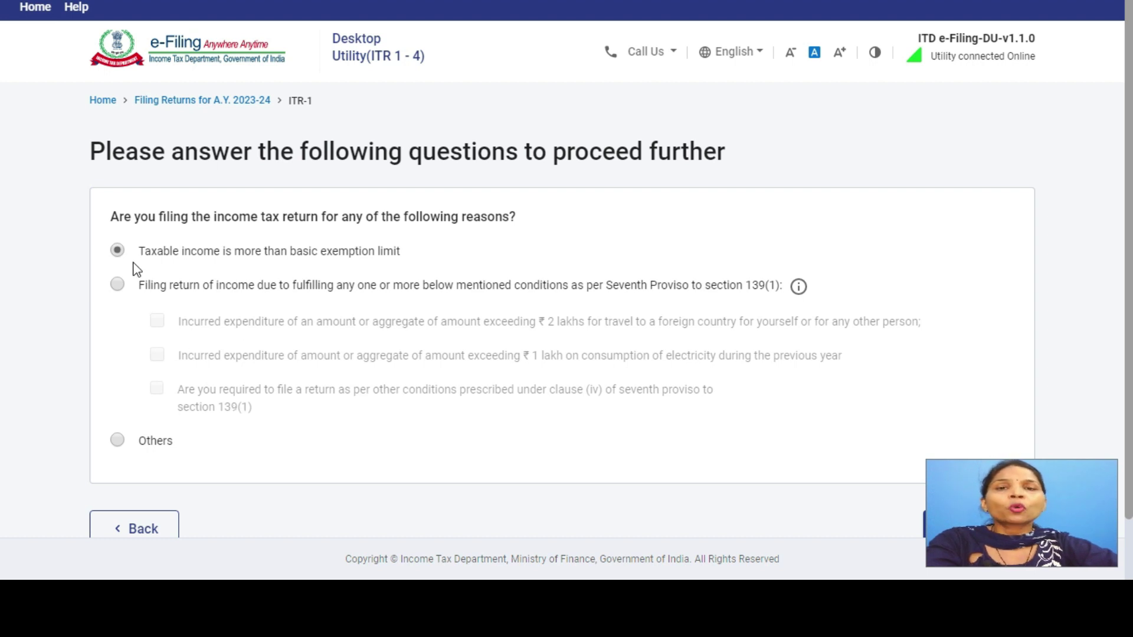
pyautogui.scroll(-1, 135, 283)
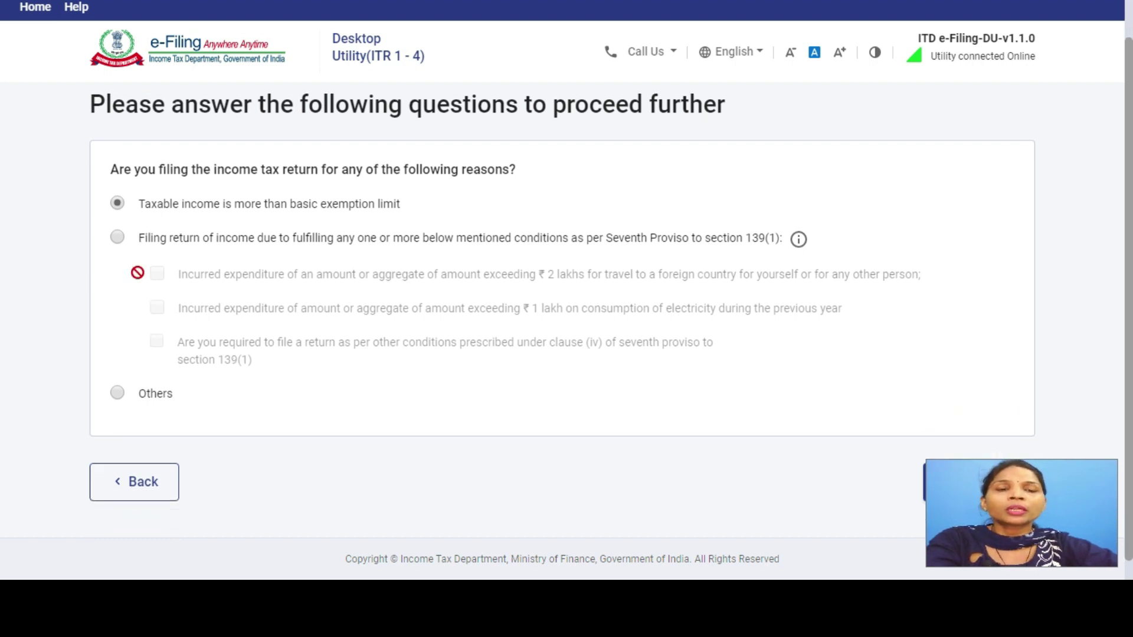
pyautogui.scroll(-1, 137, 273)
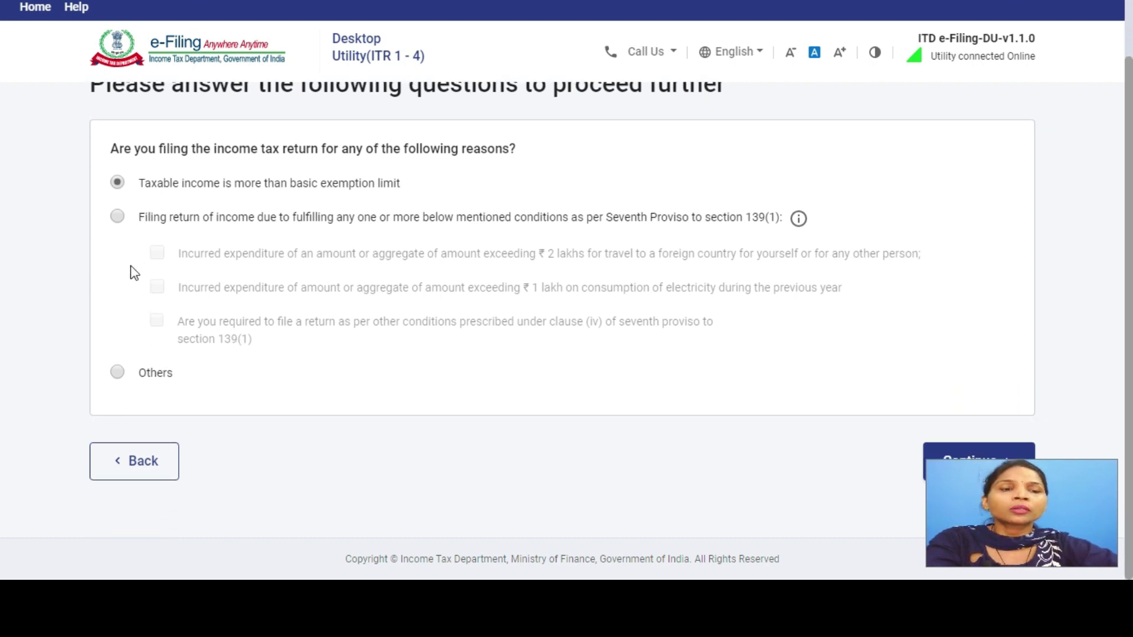
pyautogui.click(977, 457)
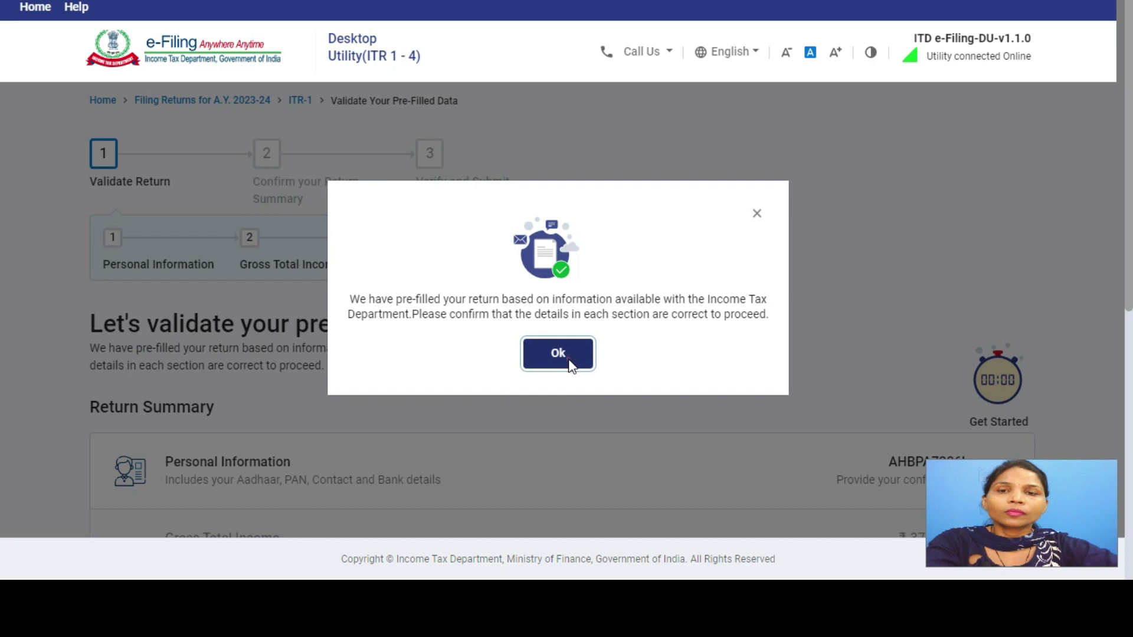
pyautogui.click(570, 362)
pyautogui.scroll(-5, 357, 323)
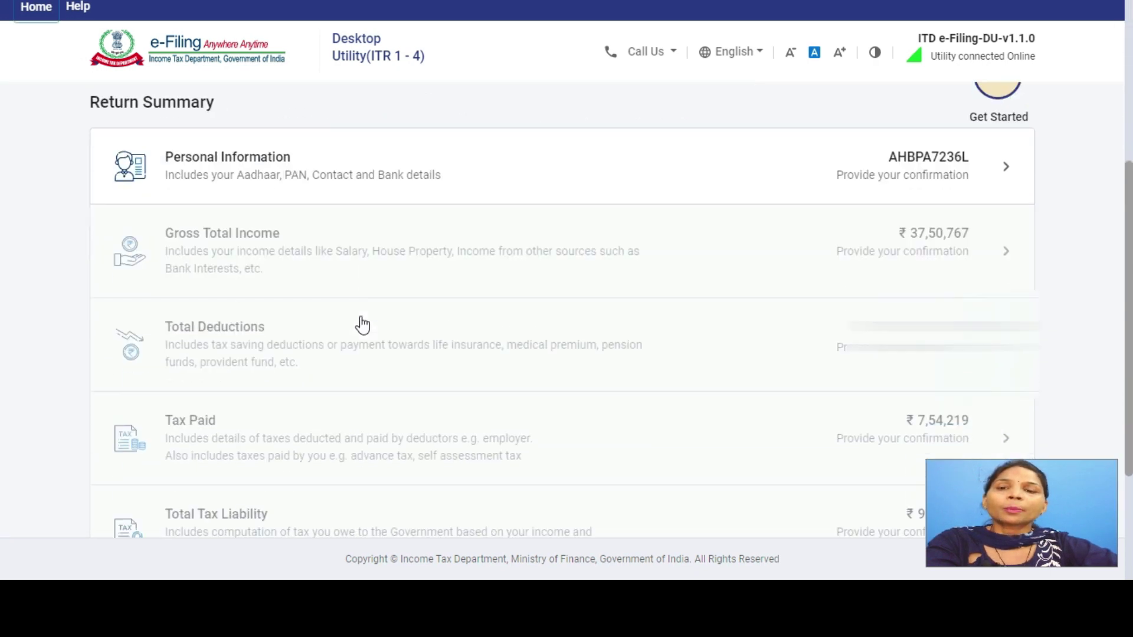
pyautogui.scroll(3, 363, 324)
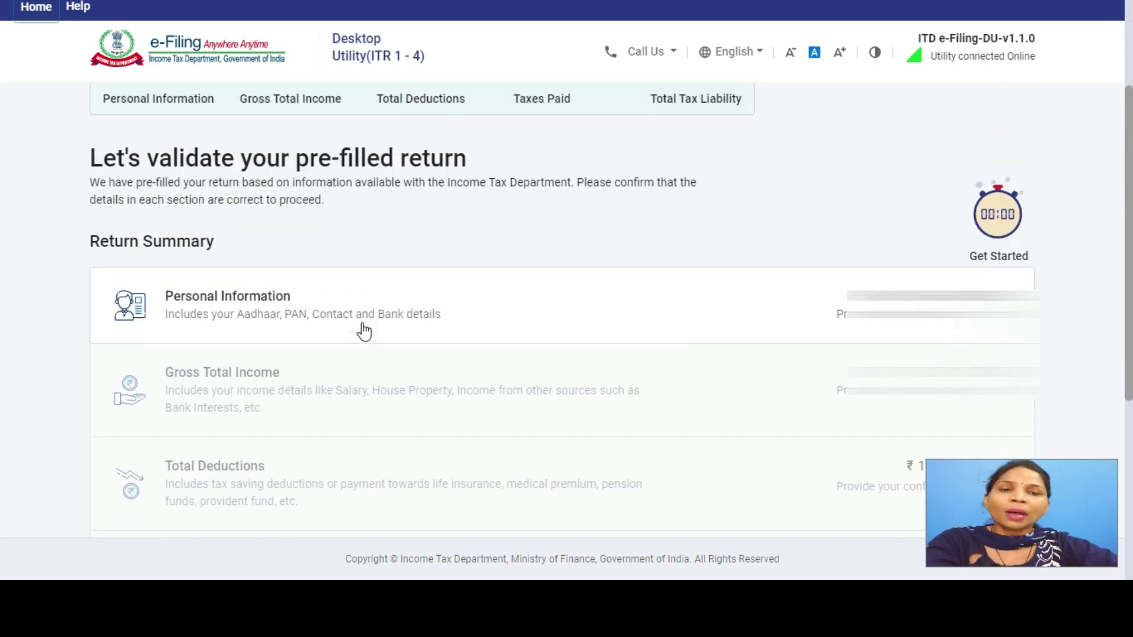
pyautogui.scroll(3, 363, 330)
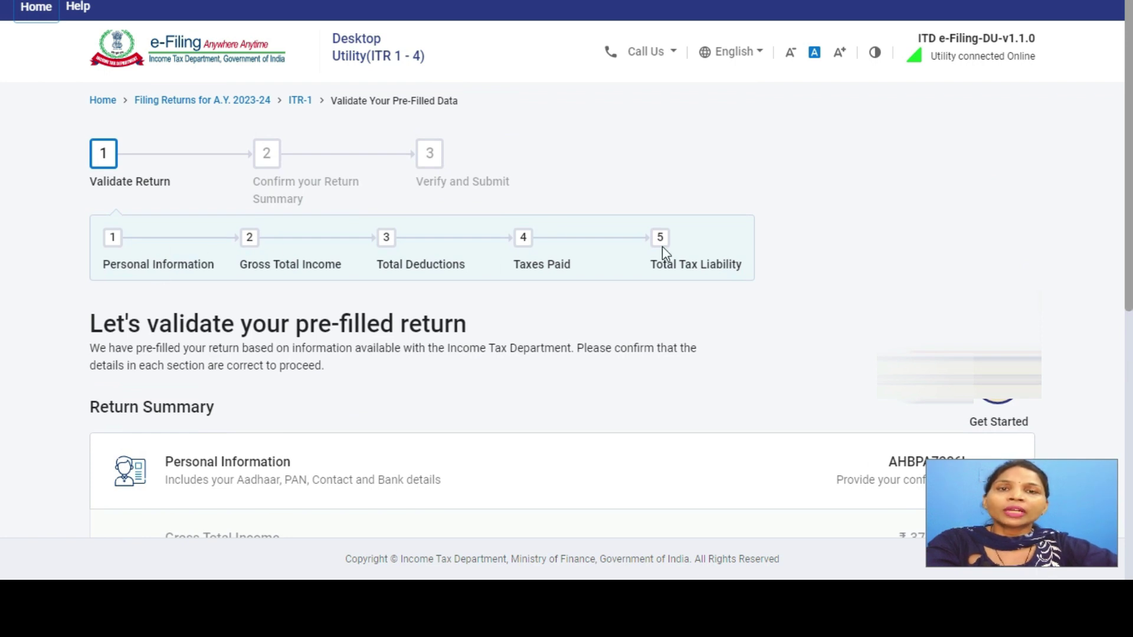
pyautogui.scroll(-6, 667, 319)
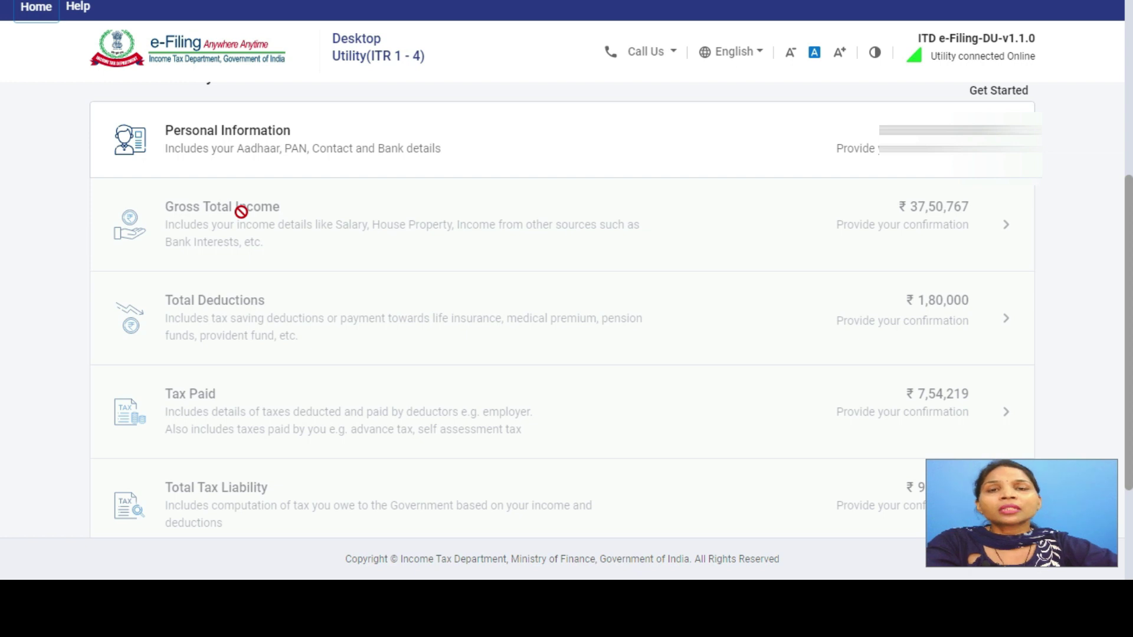
pyautogui.scroll(-2, 242, 211)
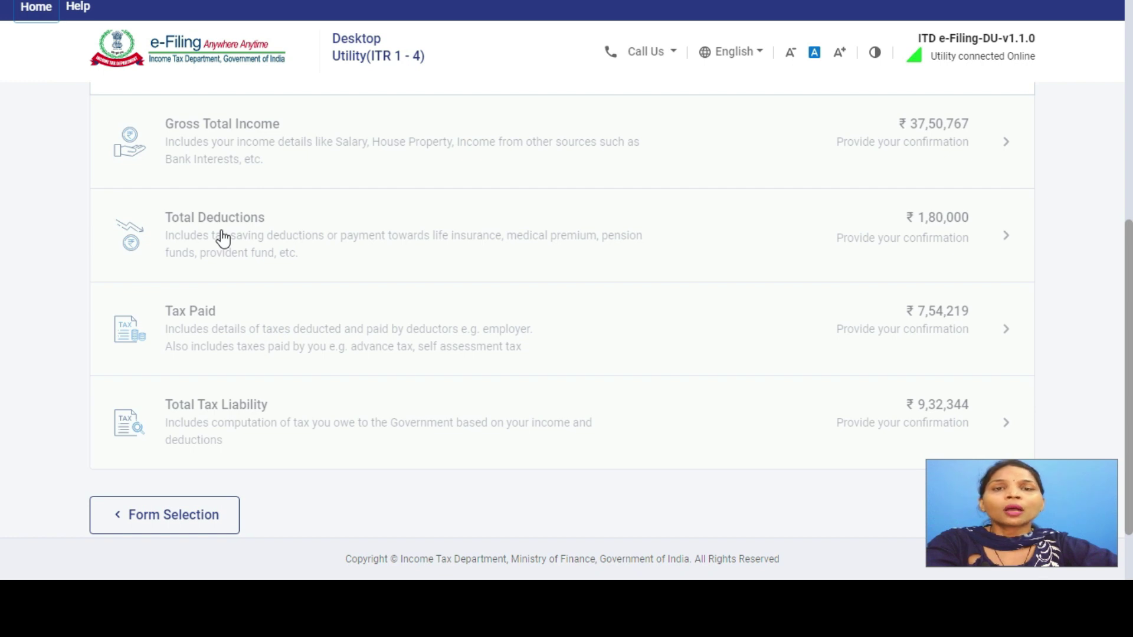
pyautogui.scroll(-2, 223, 238)
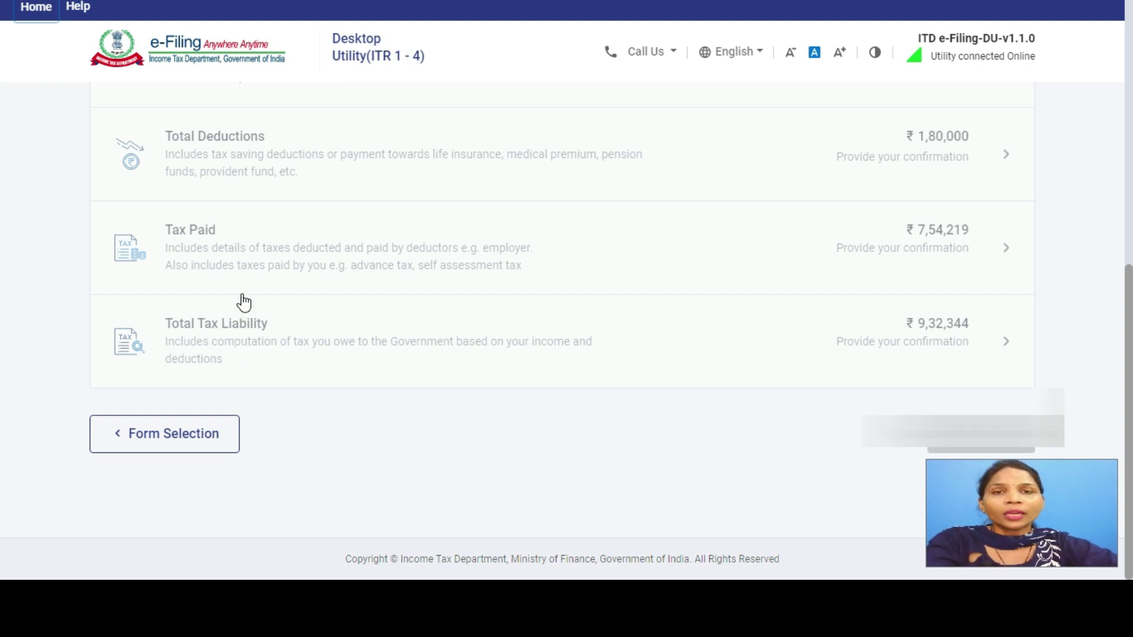
pyautogui.scroll(10, 242, 309)
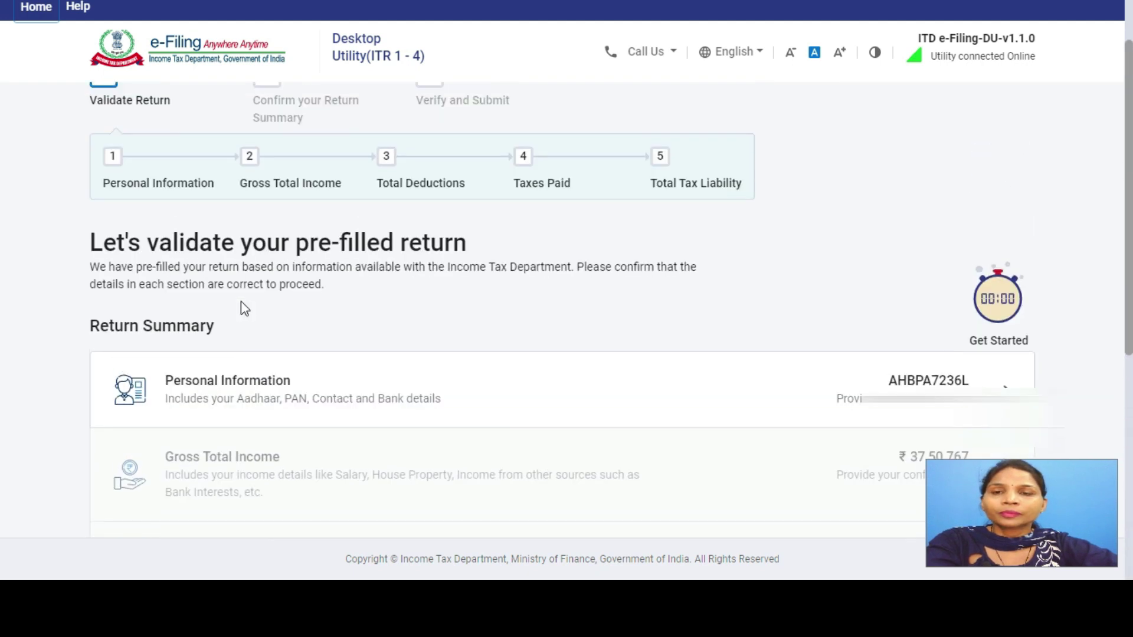
pyautogui.scroll(-3, 240, 293)
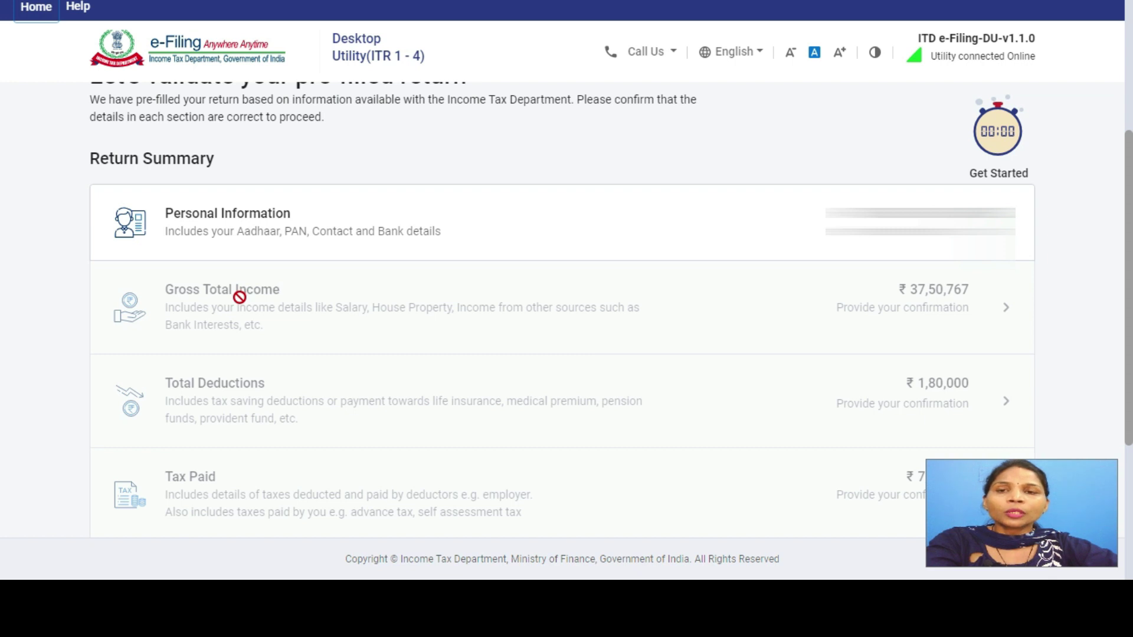
pyautogui.scroll(-1, 238, 295)
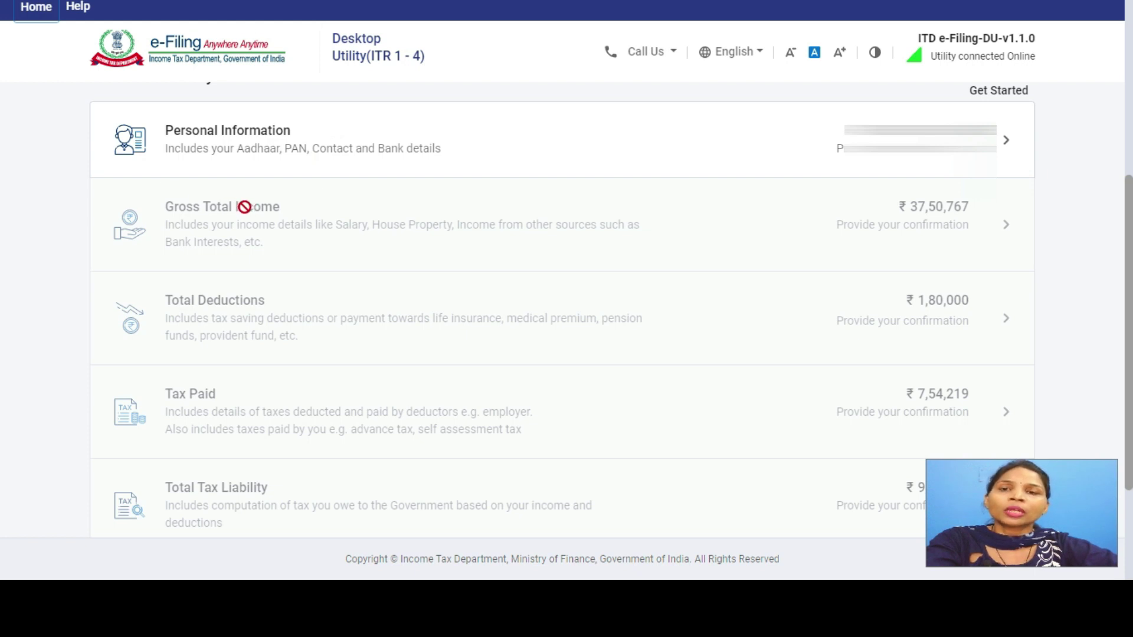
pyautogui.scroll(-3, 236, 139)
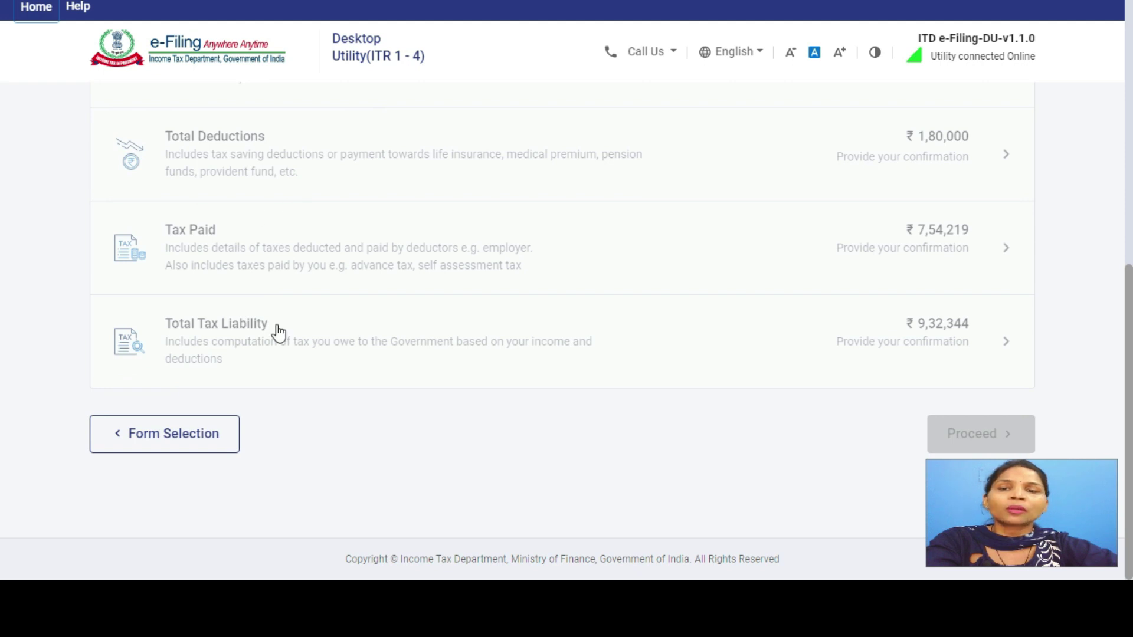
pyautogui.scroll(6, 276, 331)
pyautogui.scroll(-3, 269, 398)
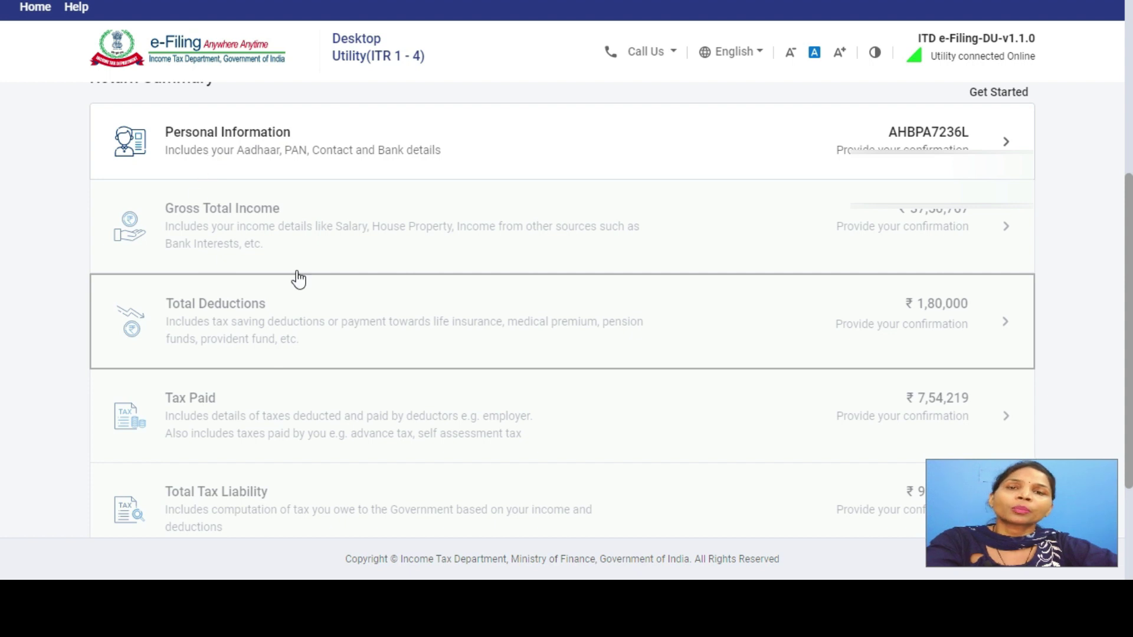
pyautogui.scroll(1, 298, 276)
pyautogui.scroll(2, 305, 275)
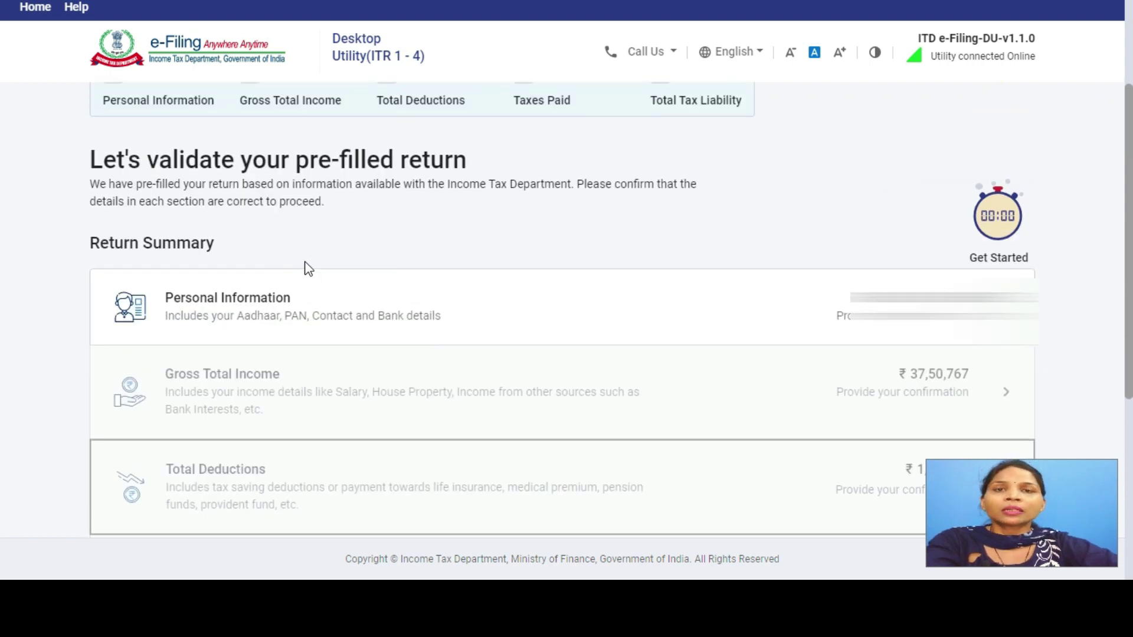
# Open Personal Information from the Return Summary and review Profile, Contact and Bank Details.
pyautogui.click(249, 288)
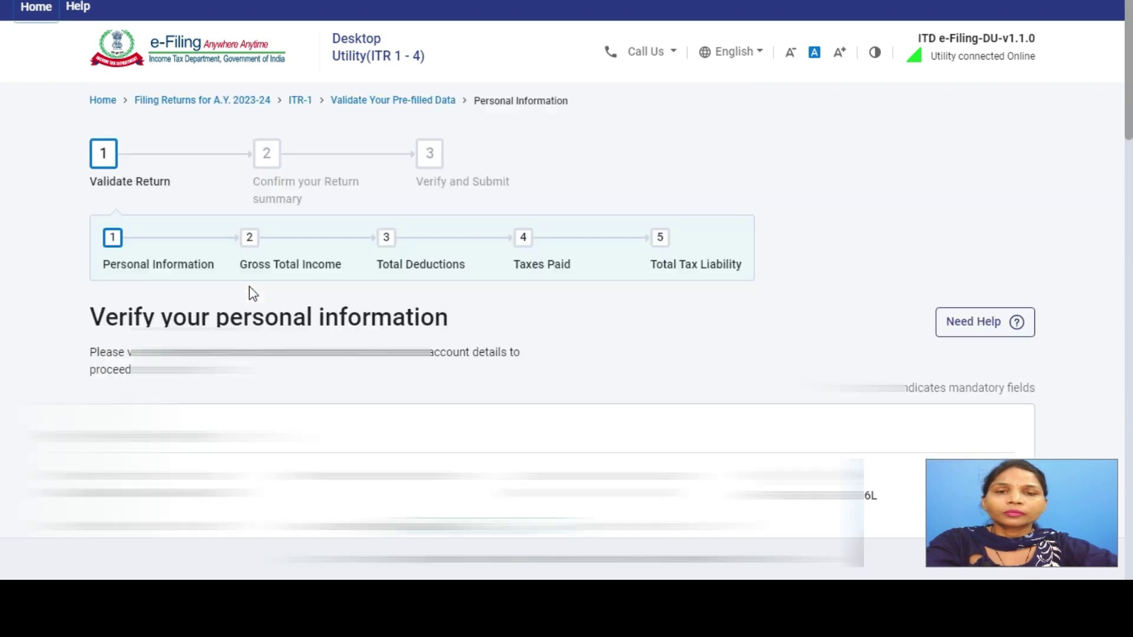
pyautogui.scroll(-3, 249, 288)
pyautogui.scroll(2, 249, 288)
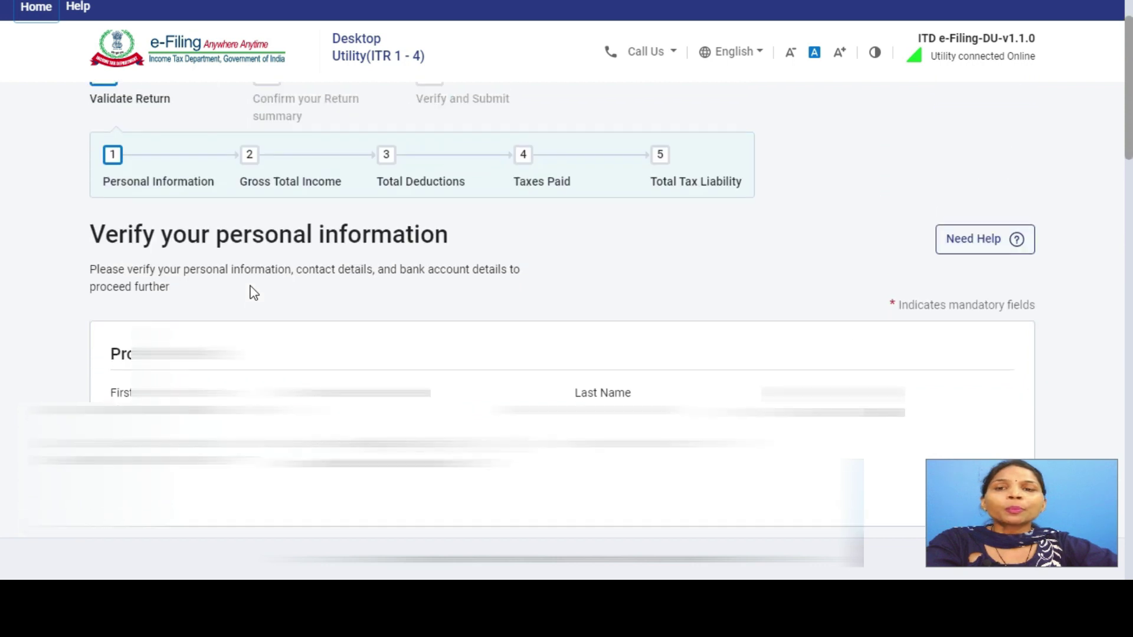
pyautogui.scroll(-3, 247, 295)
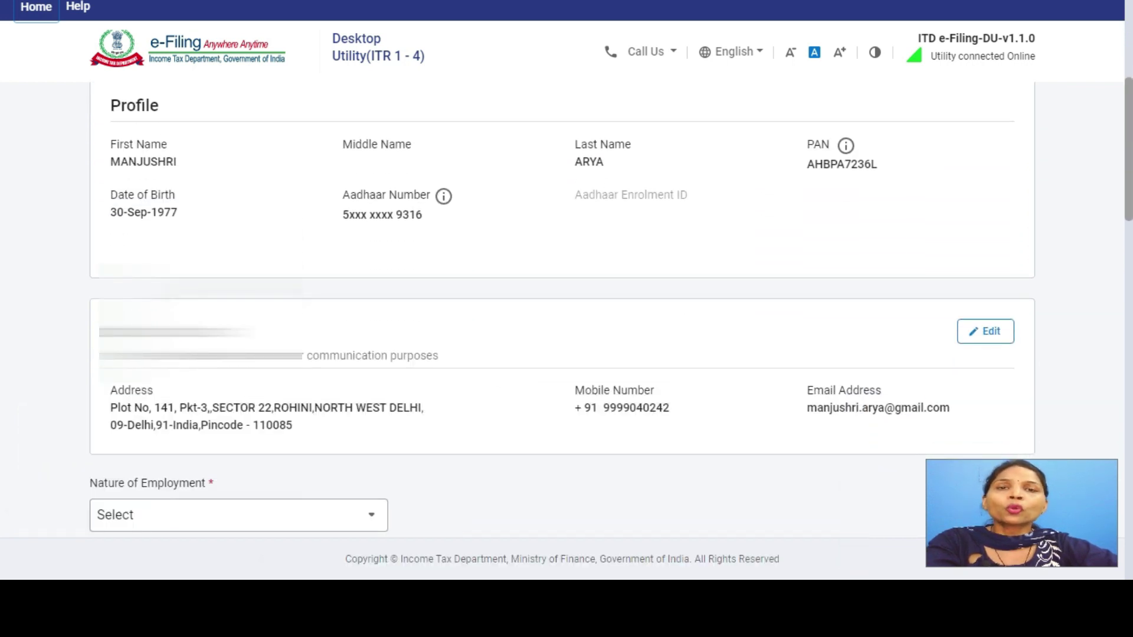
pyautogui.scroll(3, 246, 281)
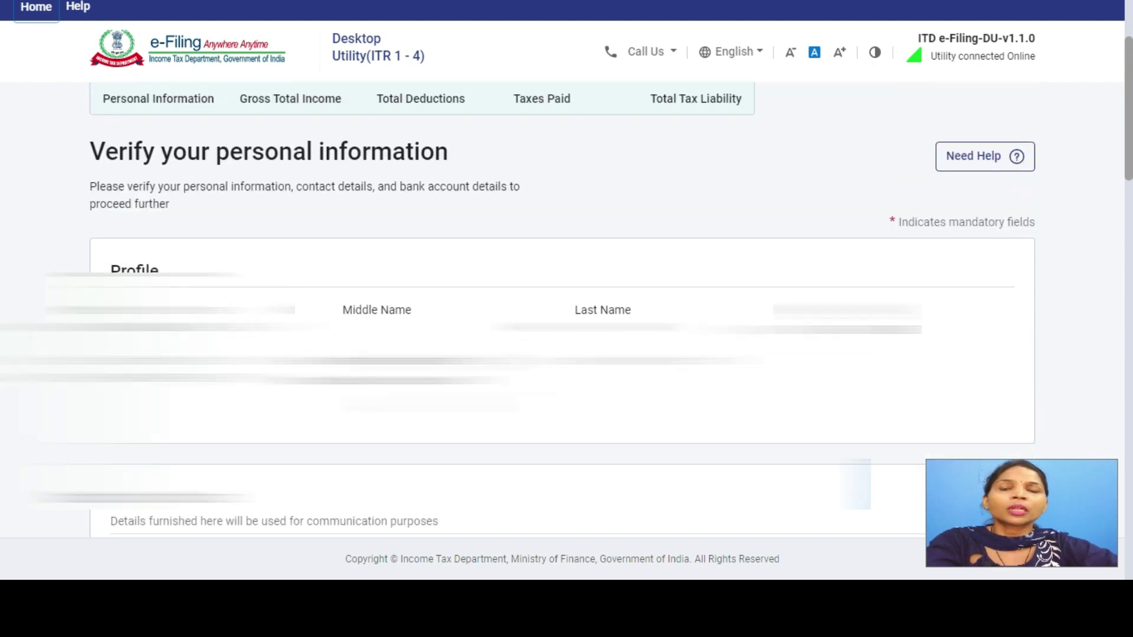
pyautogui.scroll(-5, 472, 303)
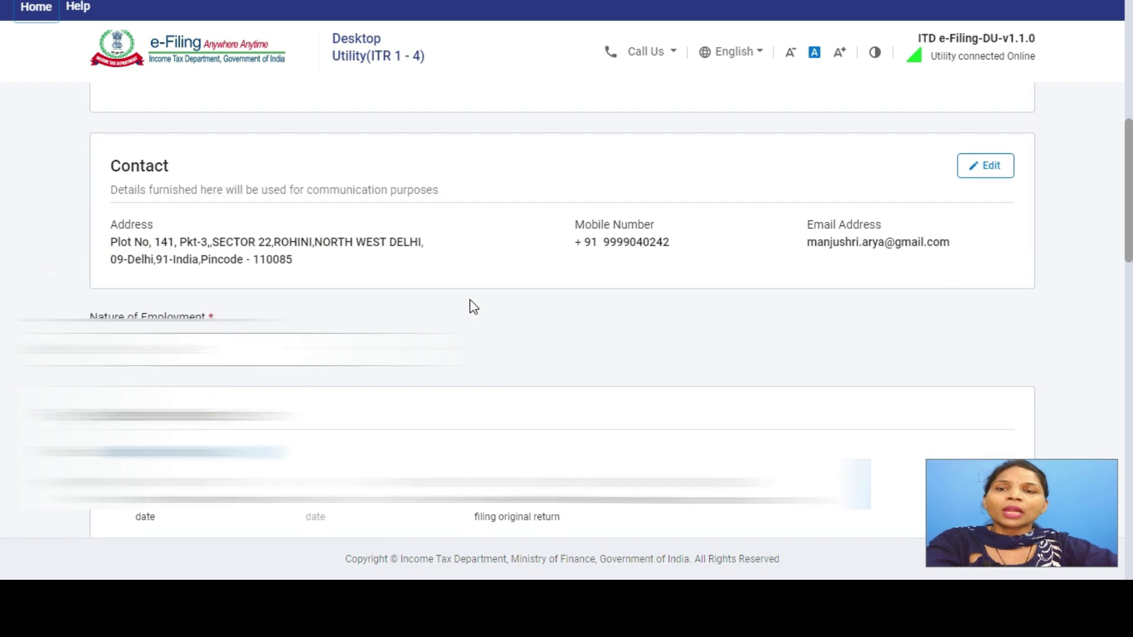
pyautogui.scroll(-8, 561, 310)
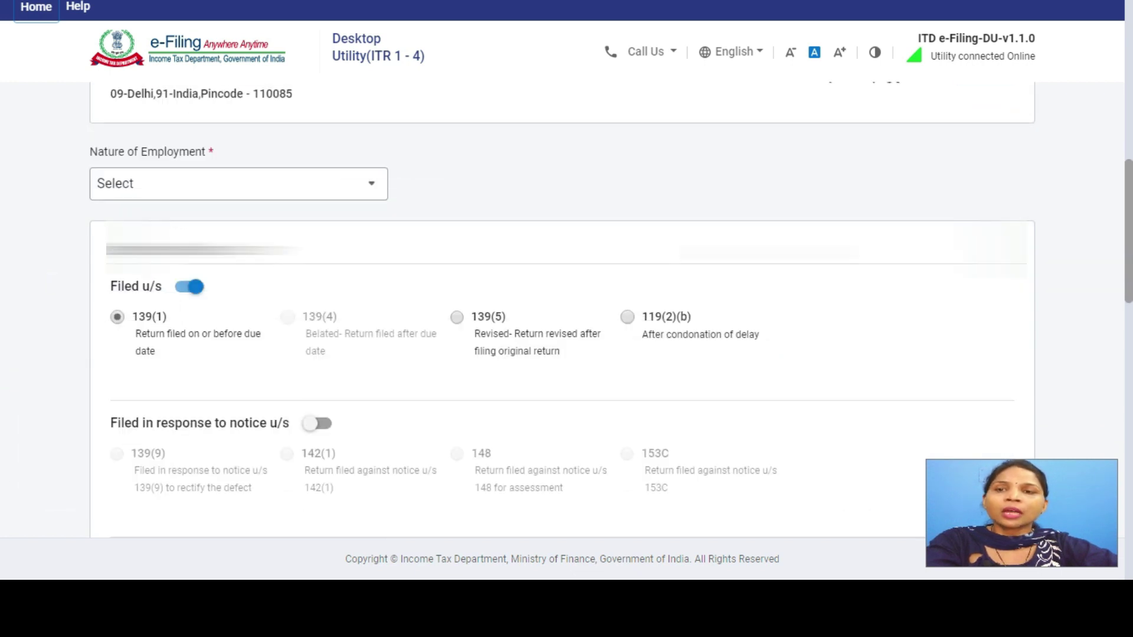
pyautogui.scroll(-8, 703, 283)
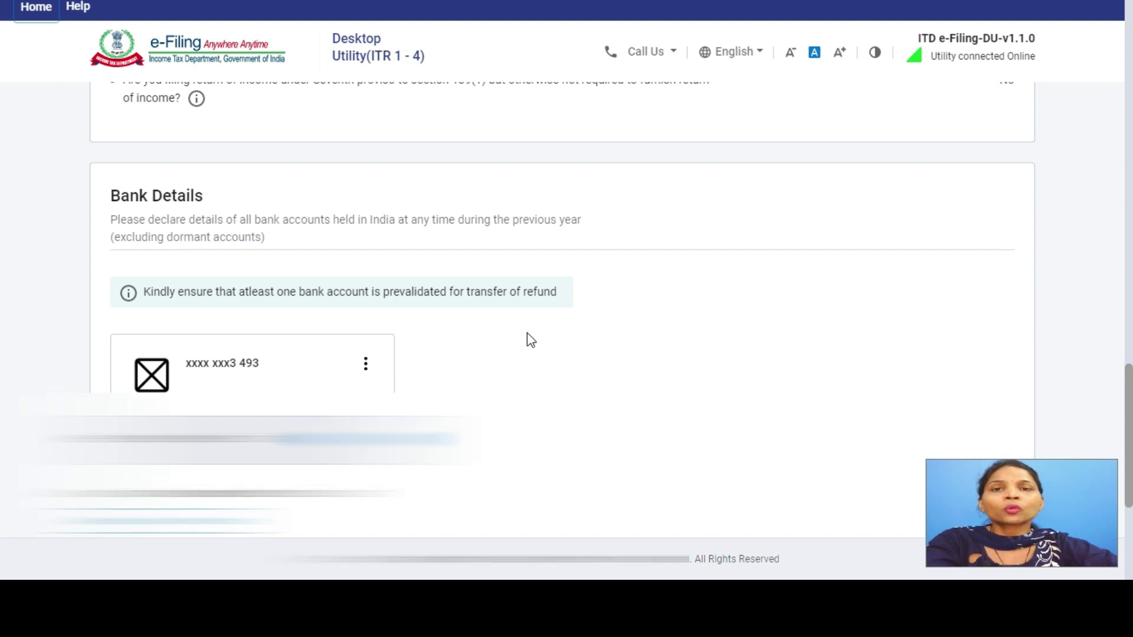
pyautogui.scroll(15, 526, 333)
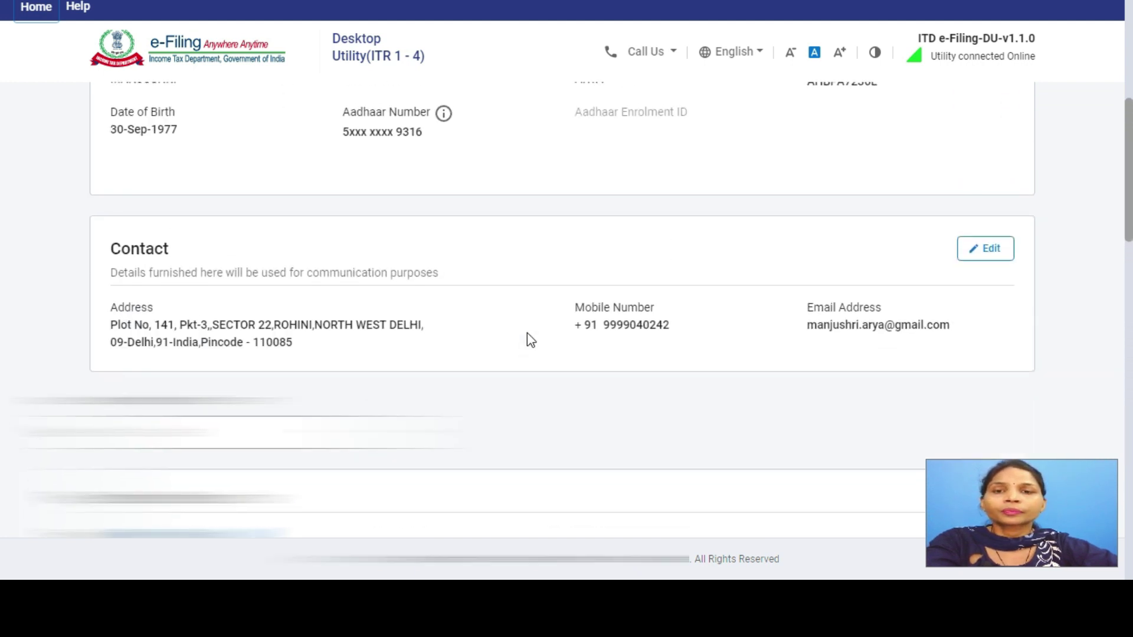
pyautogui.scroll(5, 527, 334)
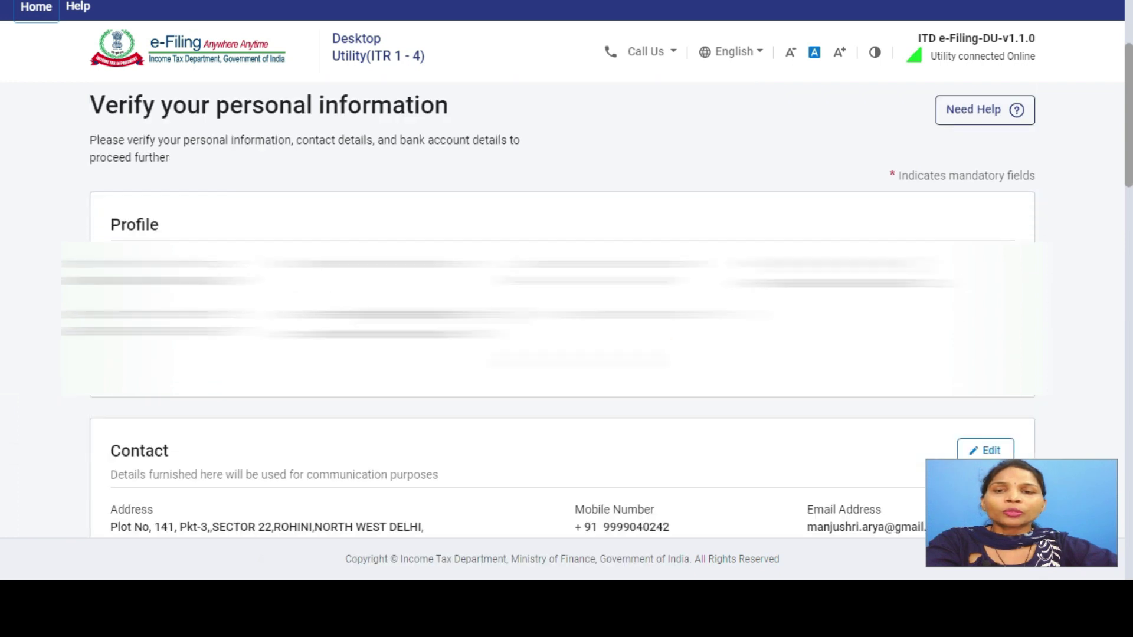
pyautogui.scroll(-5, 562, 309)
pyautogui.scroll(-5, 3, 233)
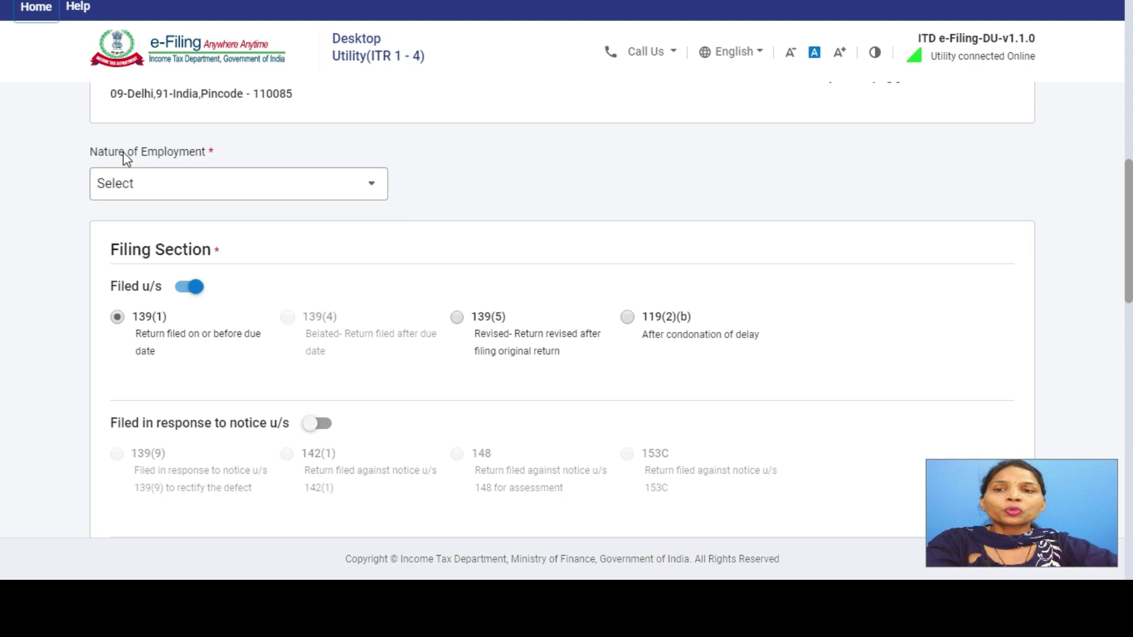
# Set the Nature of Employment to 'Others'.
pyautogui.click(357, 183)
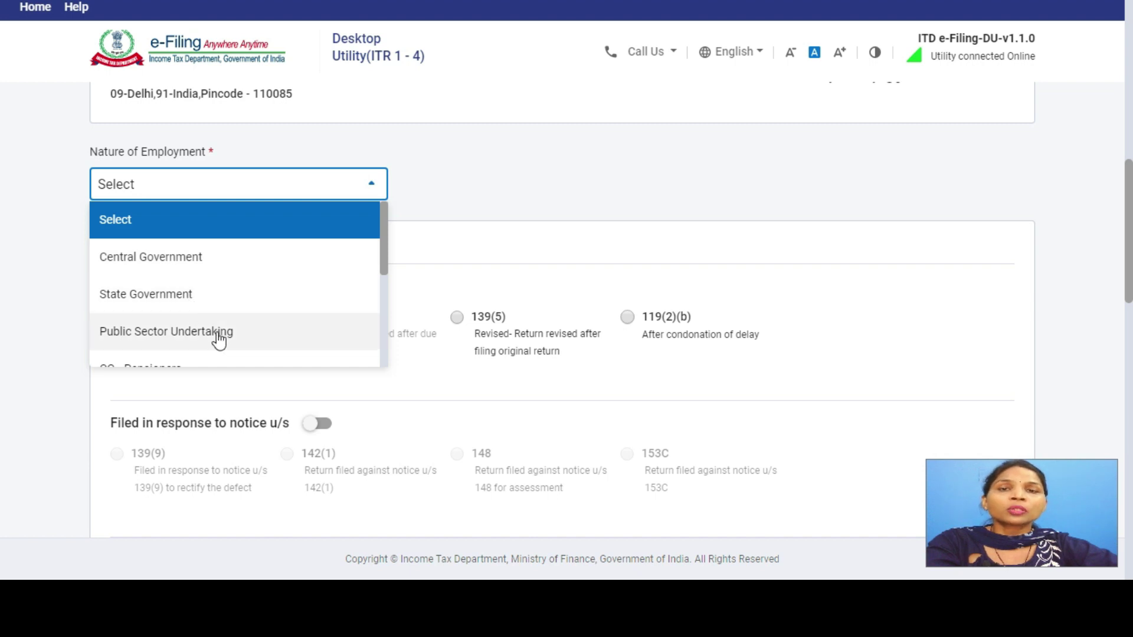
pyautogui.scroll(-4, 219, 340)
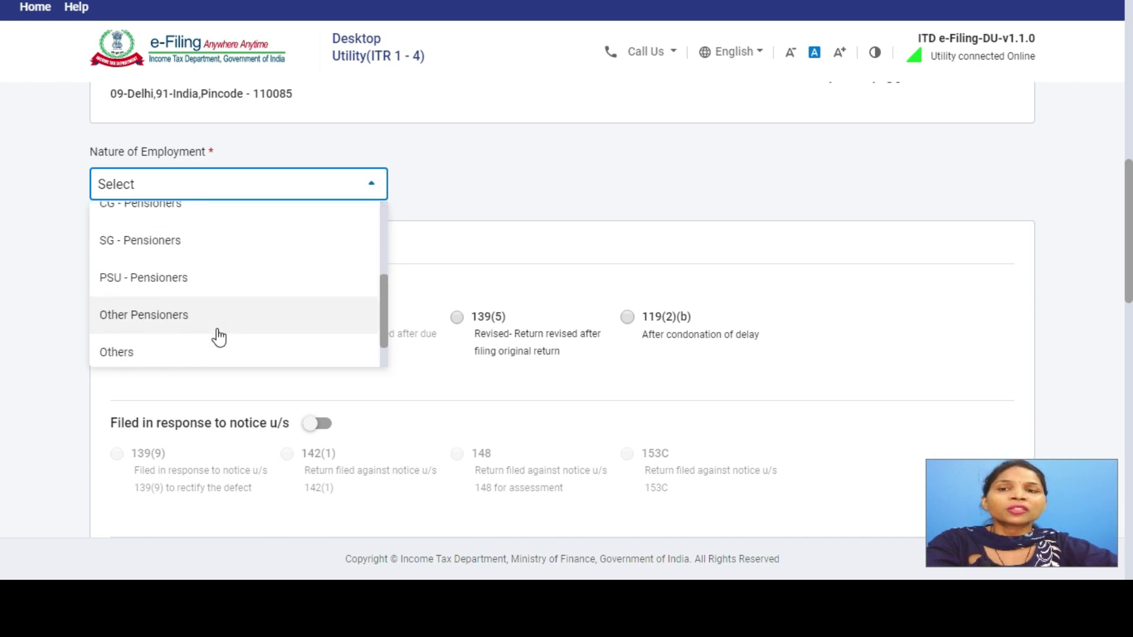
pyautogui.scroll(2, 219, 338)
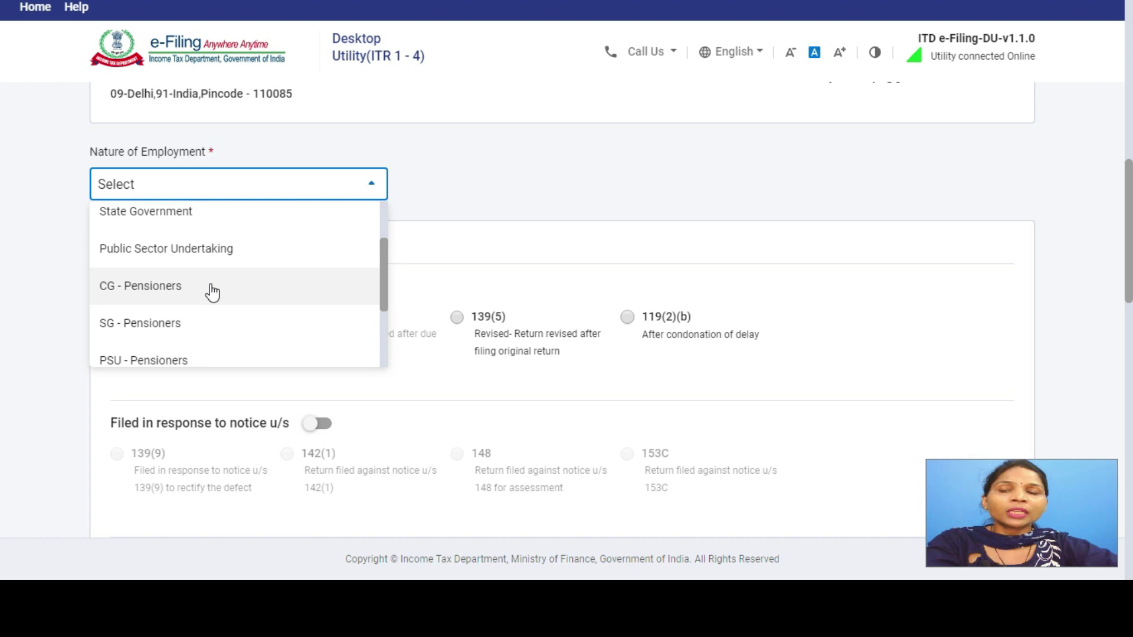
pyautogui.scroll(-2, 201, 294)
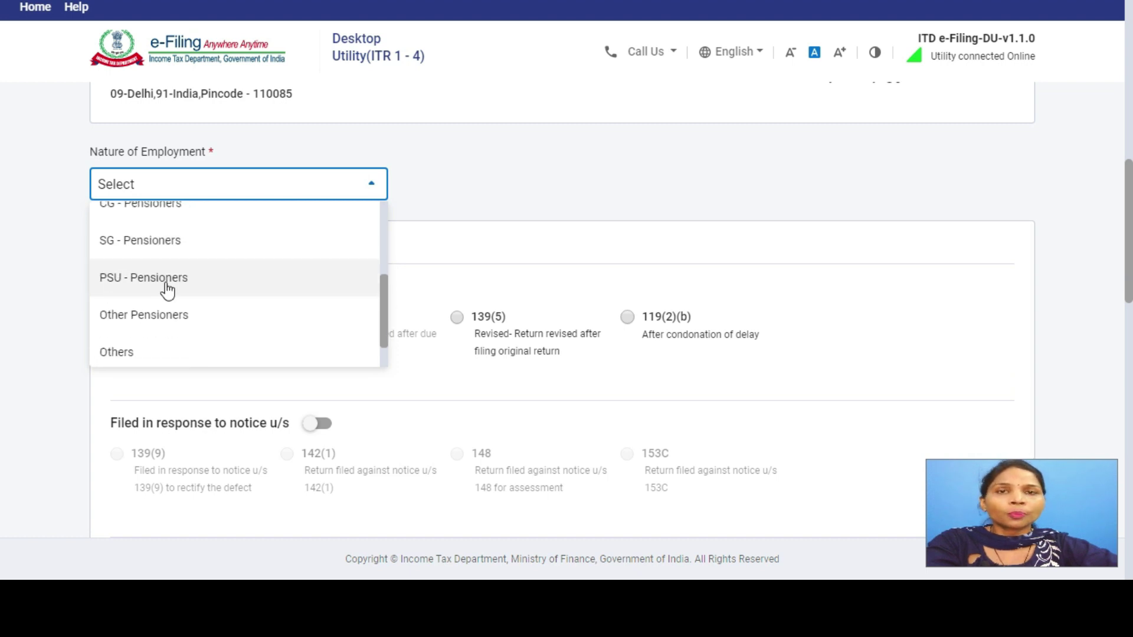
pyautogui.scroll(-1, 197, 277)
pyautogui.scroll(-1, 198, 277)
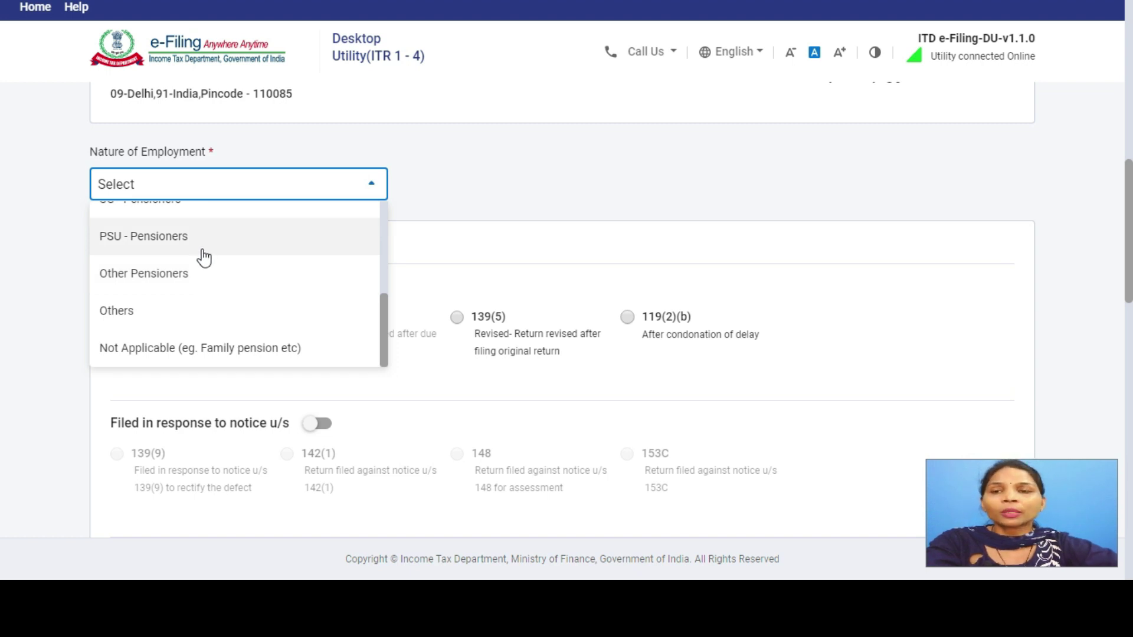
pyautogui.click(153, 311)
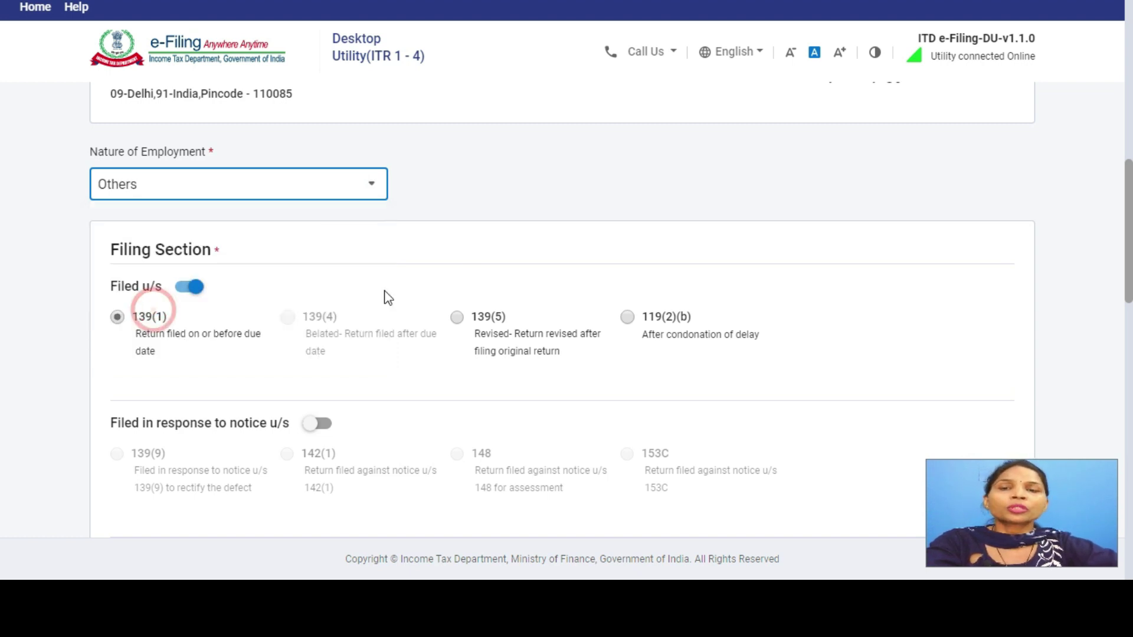
# Confirm the Filing Section still shows 139(1).
pyautogui.click(540, 180)
pyautogui.scroll(-3, 543, 183)
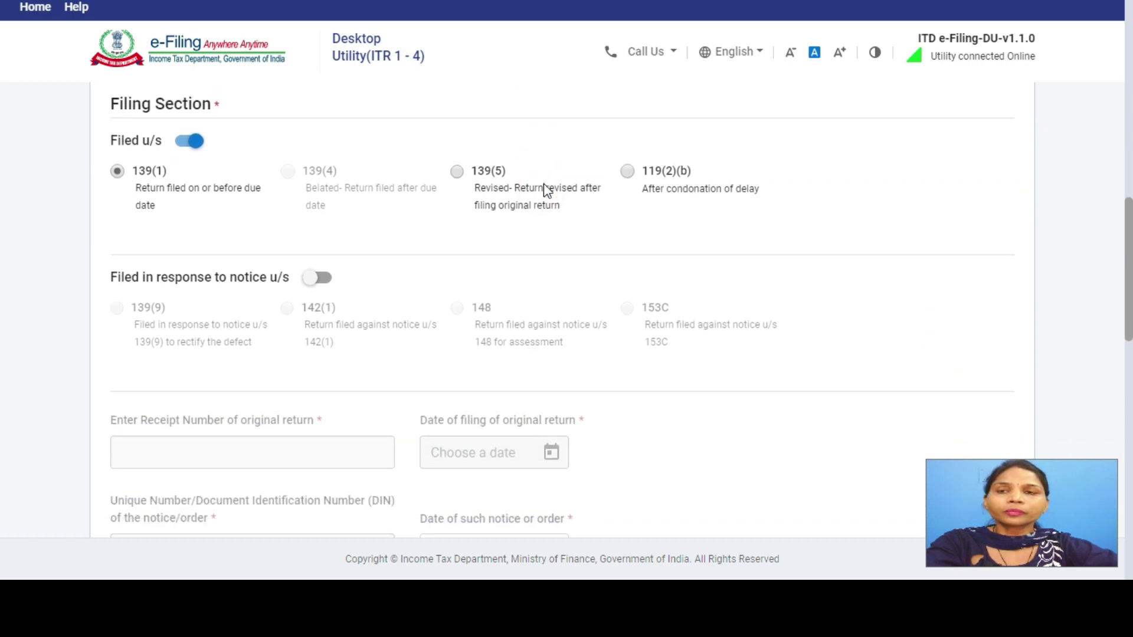
pyautogui.scroll(1, 544, 183)
pyautogui.scroll(-2, 543, 183)
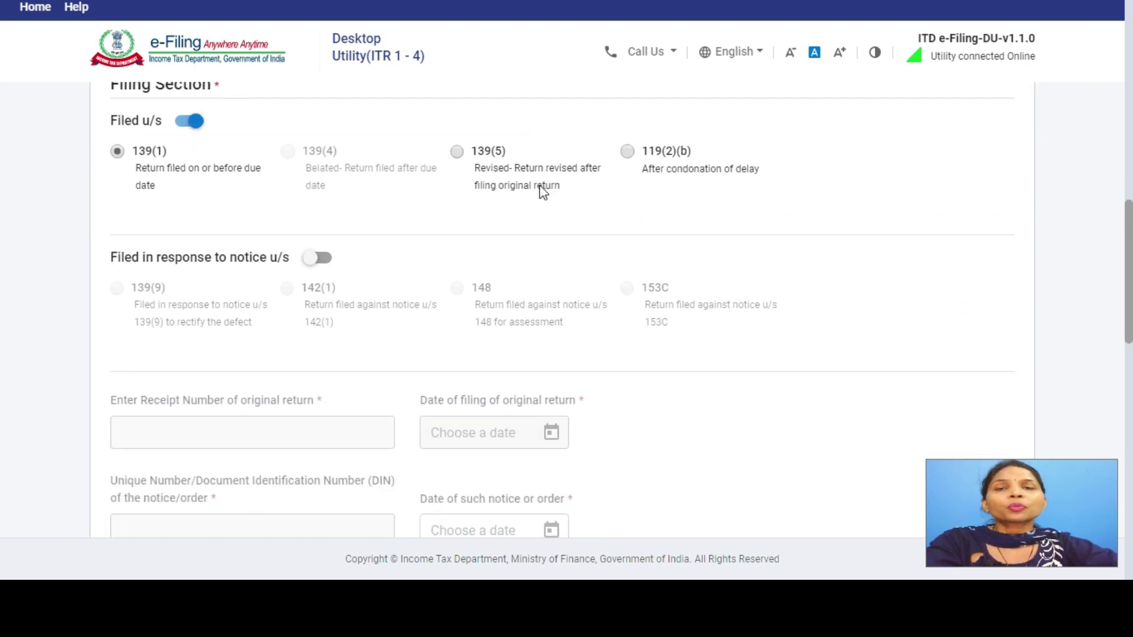
pyautogui.scroll(1, 542, 191)
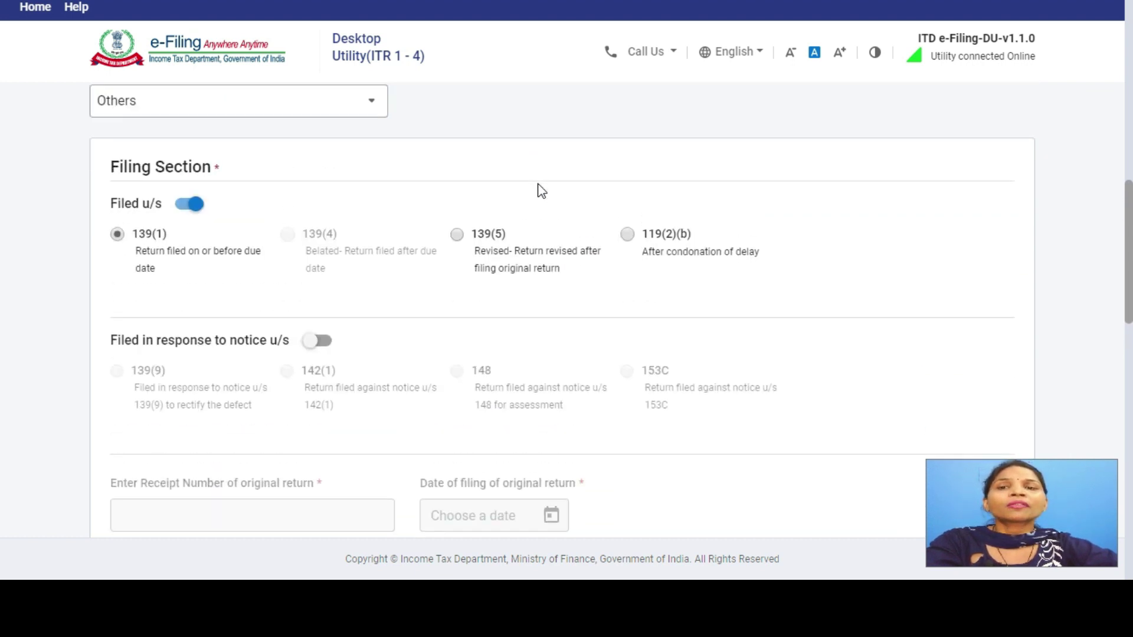
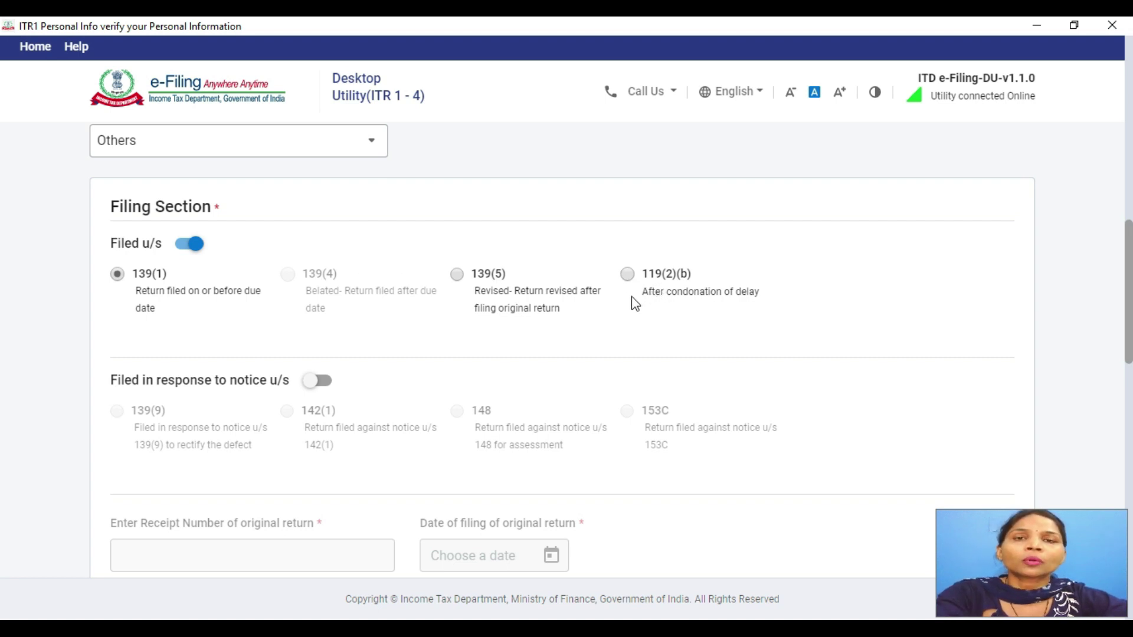
# Review the personal information page and select No for the section 115BAC new tax regime question.
pyautogui.scroll(-1, 483, 313)
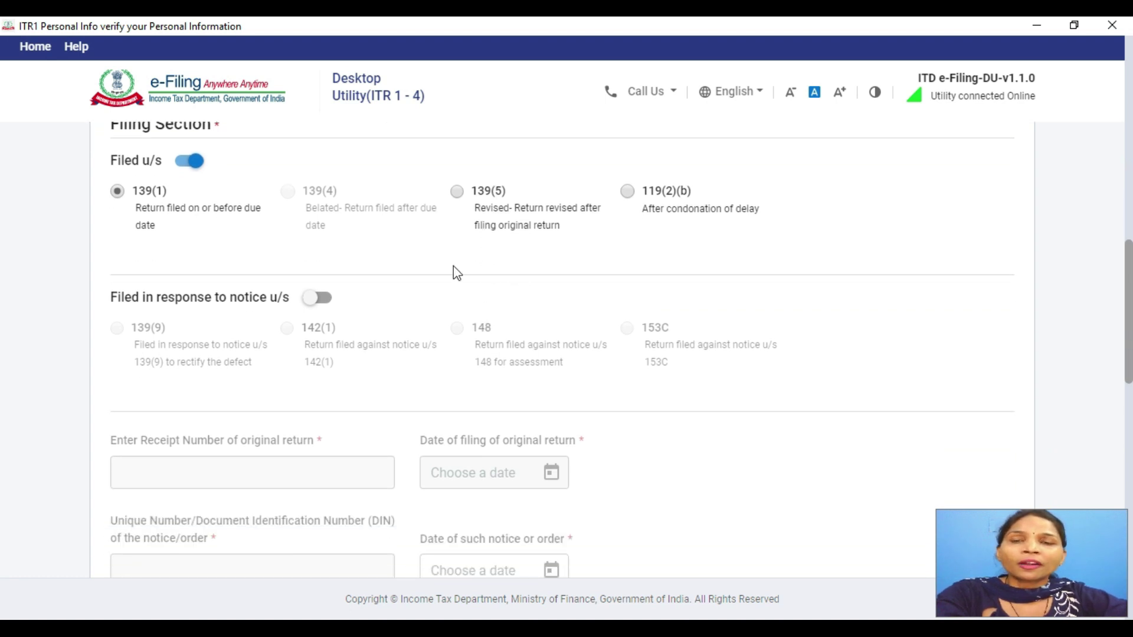
pyautogui.scroll(-1, 455, 272)
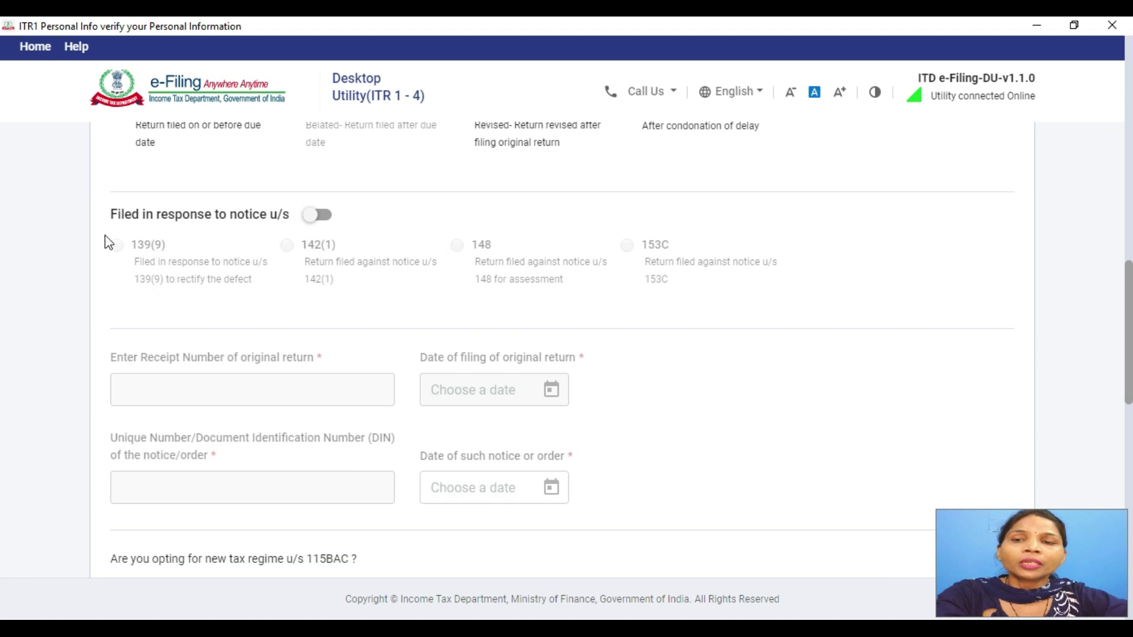
pyautogui.scroll(2, 506, 342)
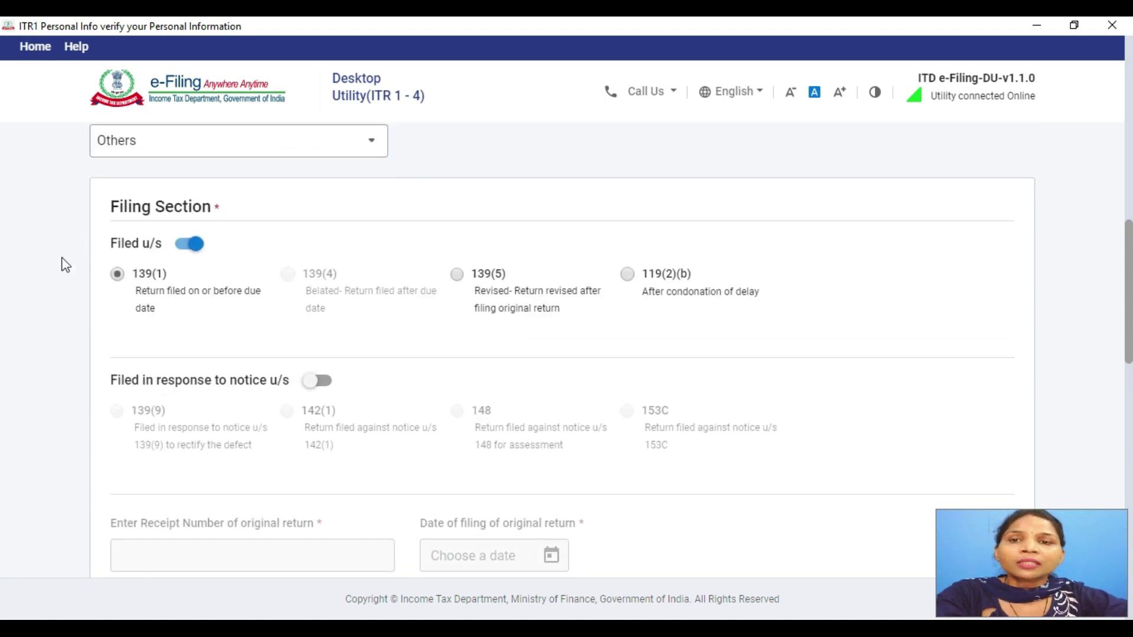
pyautogui.scroll(-2, 706, 322)
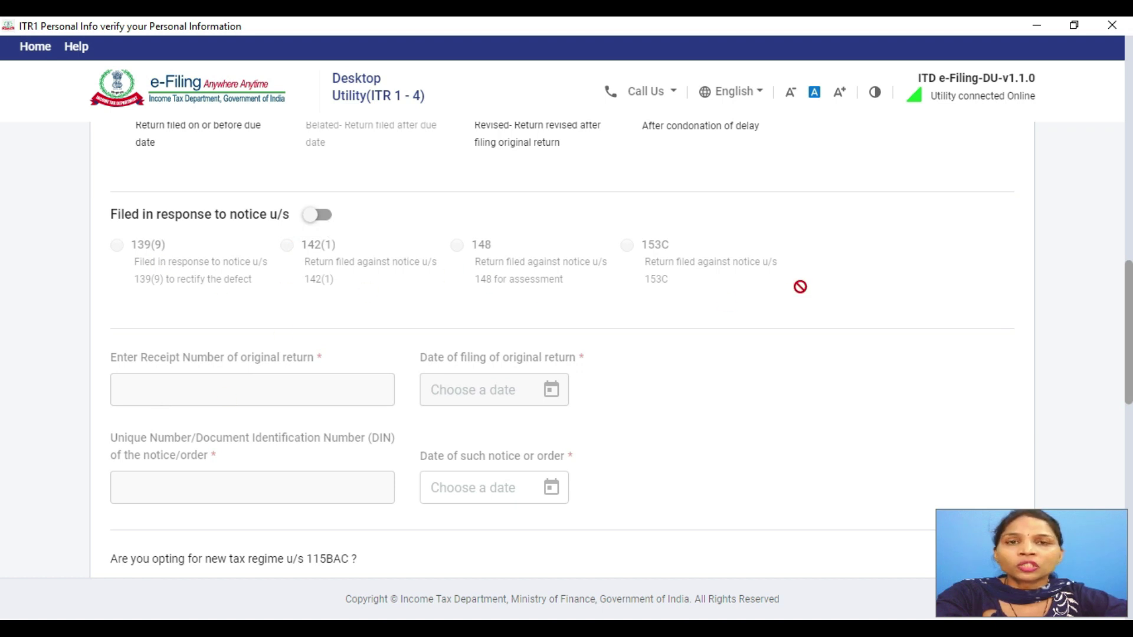
pyautogui.scroll(-2, 795, 298)
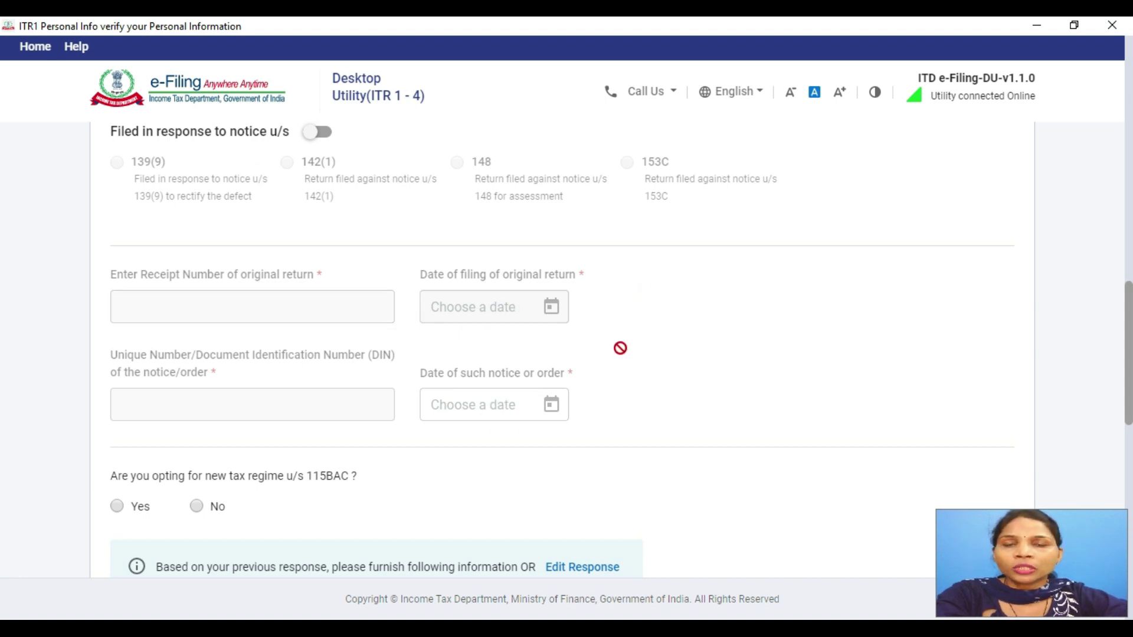
pyautogui.scroll(3, 613, 354)
pyautogui.scroll(-1, 608, 364)
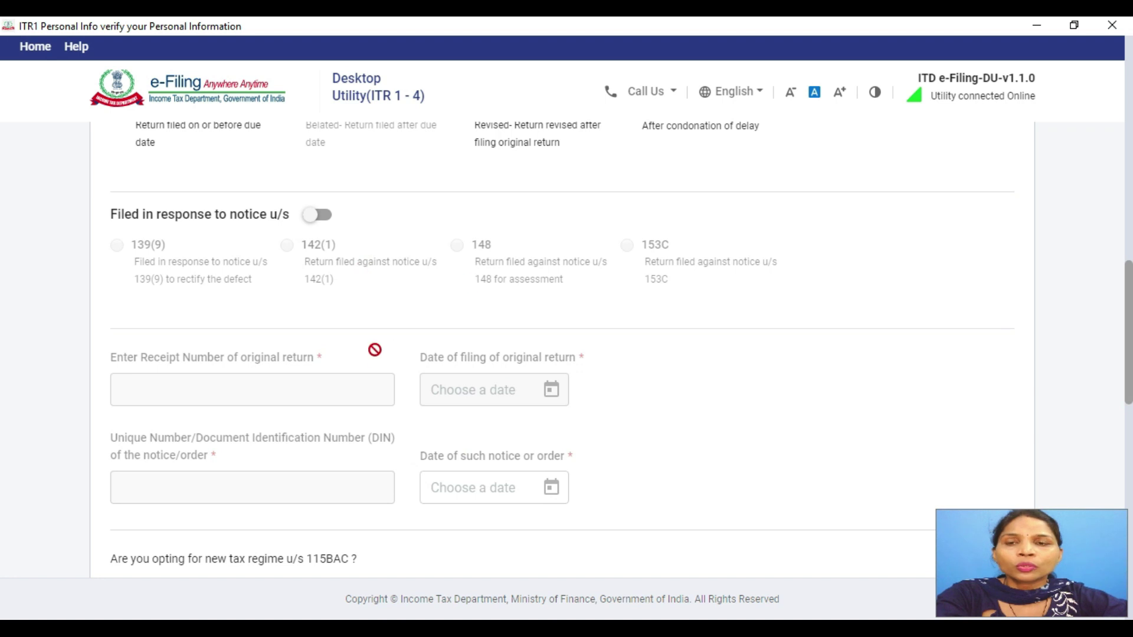
pyautogui.scroll(1, 379, 360)
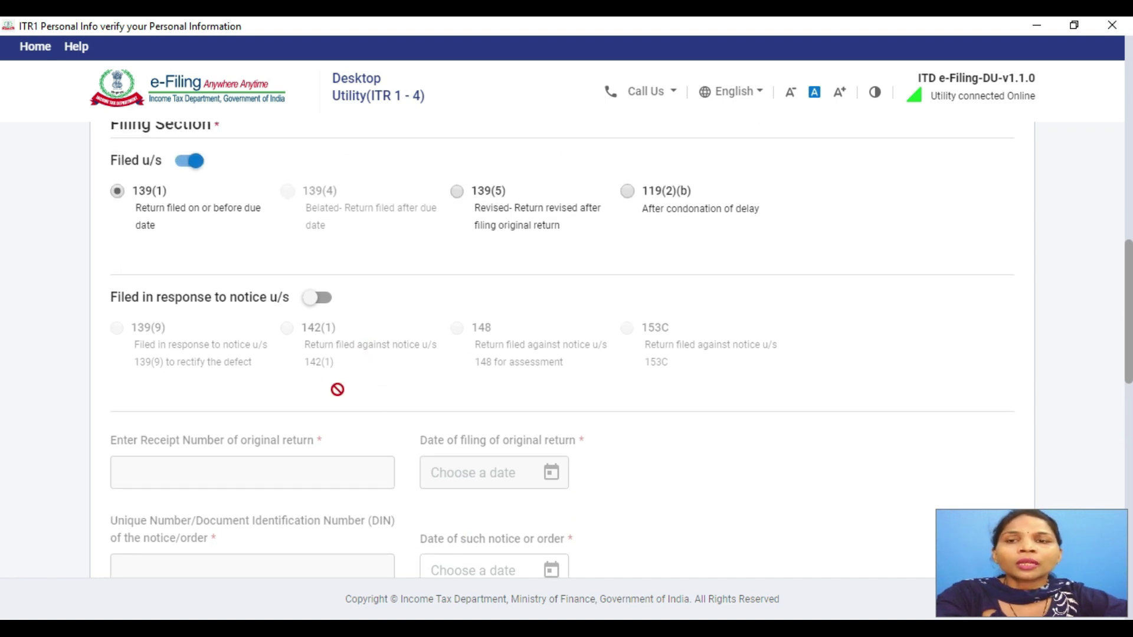
pyautogui.scroll(1, 347, 406)
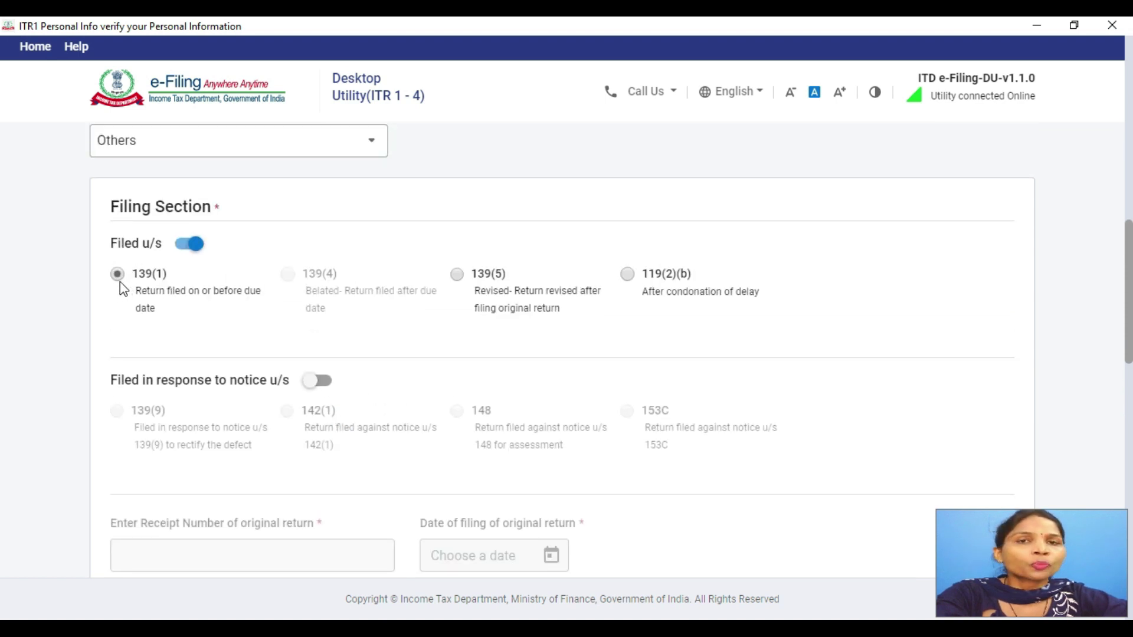
pyautogui.scroll(-5, 295, 366)
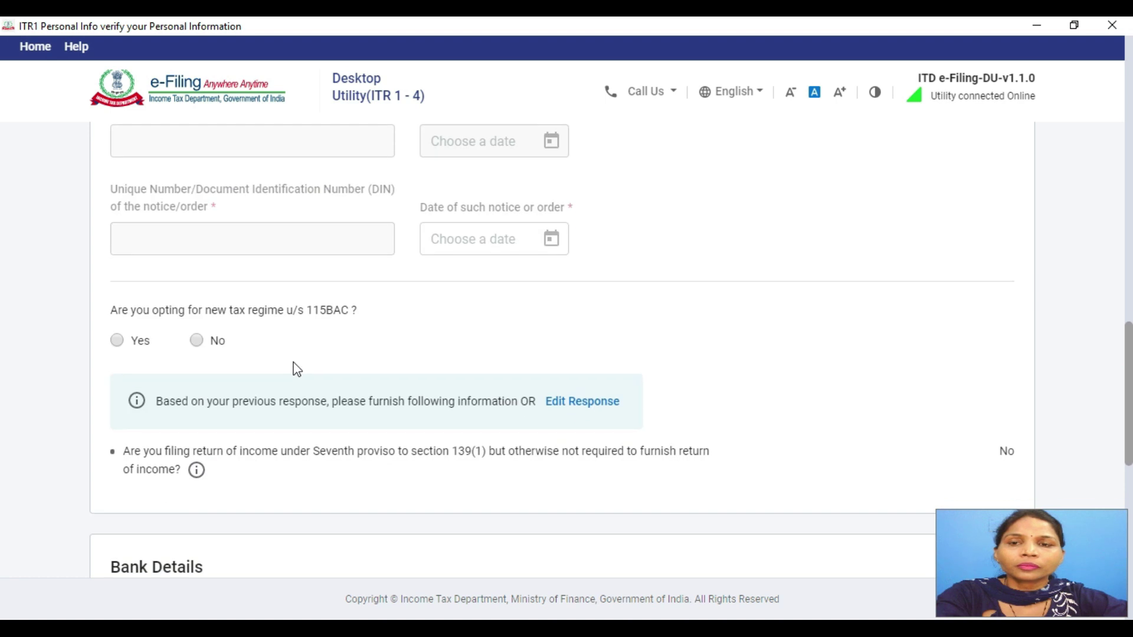
pyautogui.scroll(-1, 297, 369)
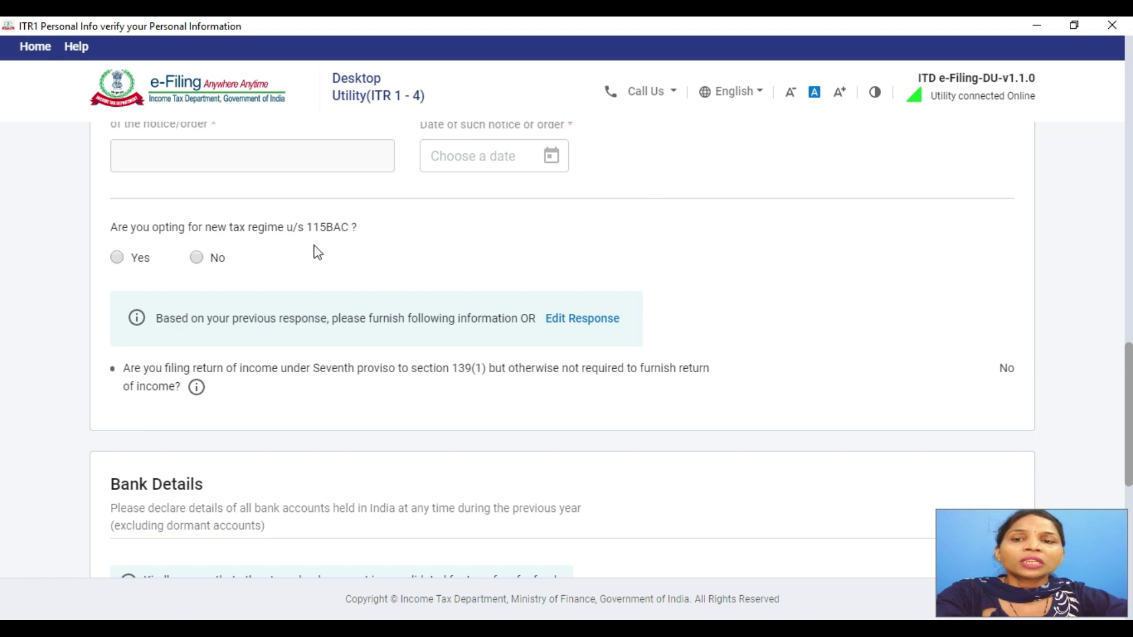
pyautogui.click(197, 257)
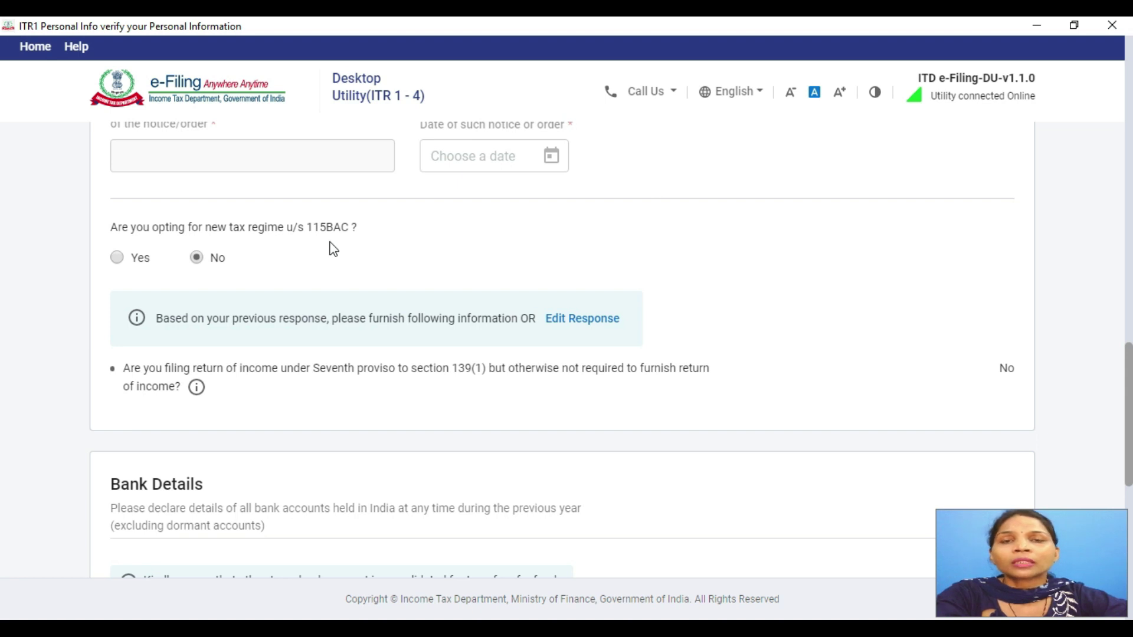
pyautogui.scroll(-3, 319, 251)
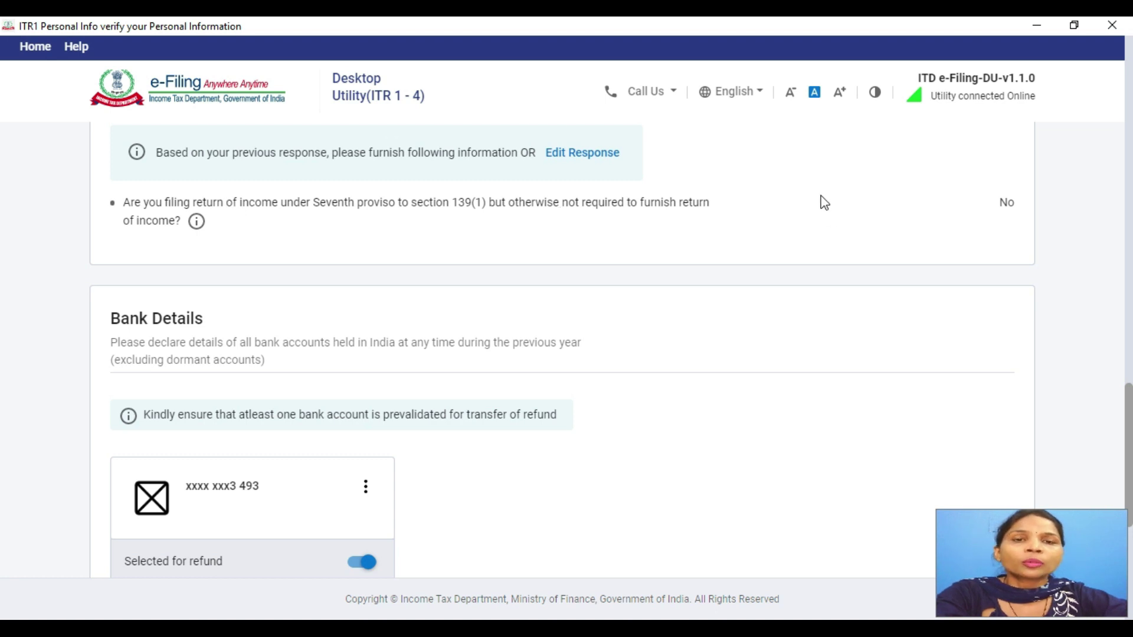
# Bring up the three-dot menu on the bank account card under Bank Details.
pyautogui.scroll(-3, 542, 225)
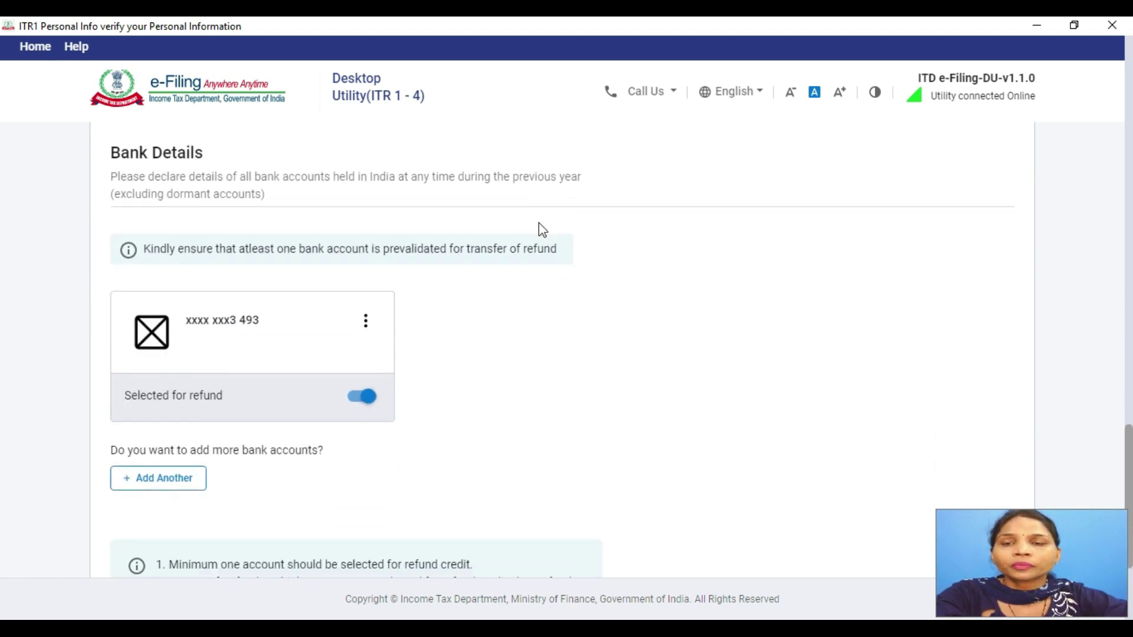
pyautogui.scroll(-1, 539, 228)
pyautogui.scroll(2, 539, 228)
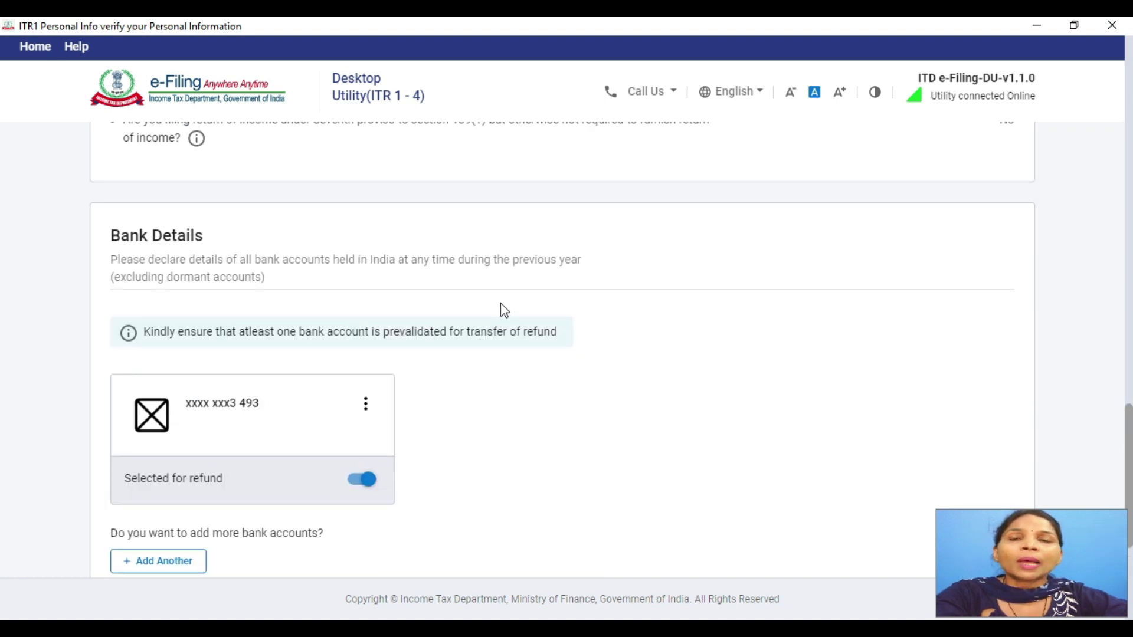
pyautogui.scroll(-3, 502, 309)
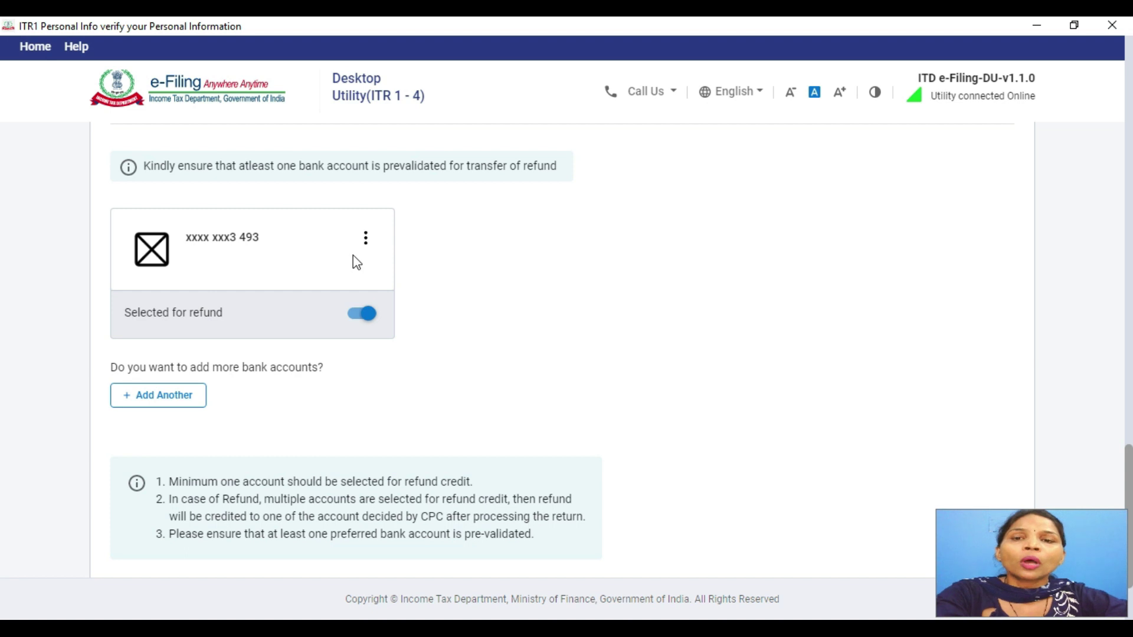
pyautogui.click(365, 242)
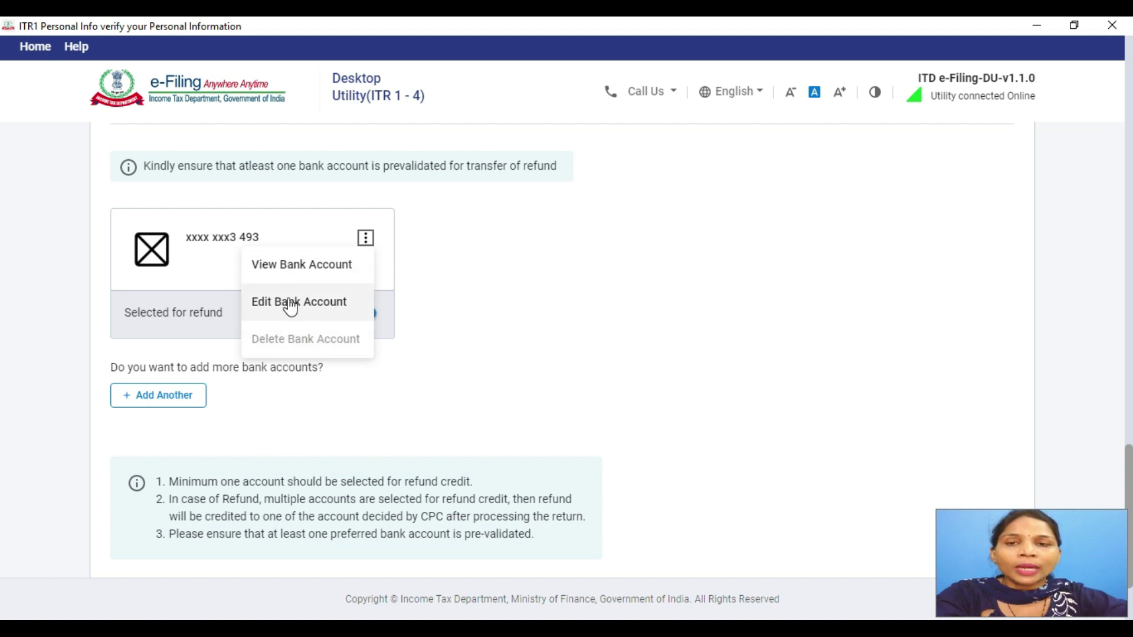
# View the bank account's details, then close the details window.
pyautogui.click(671, 294)
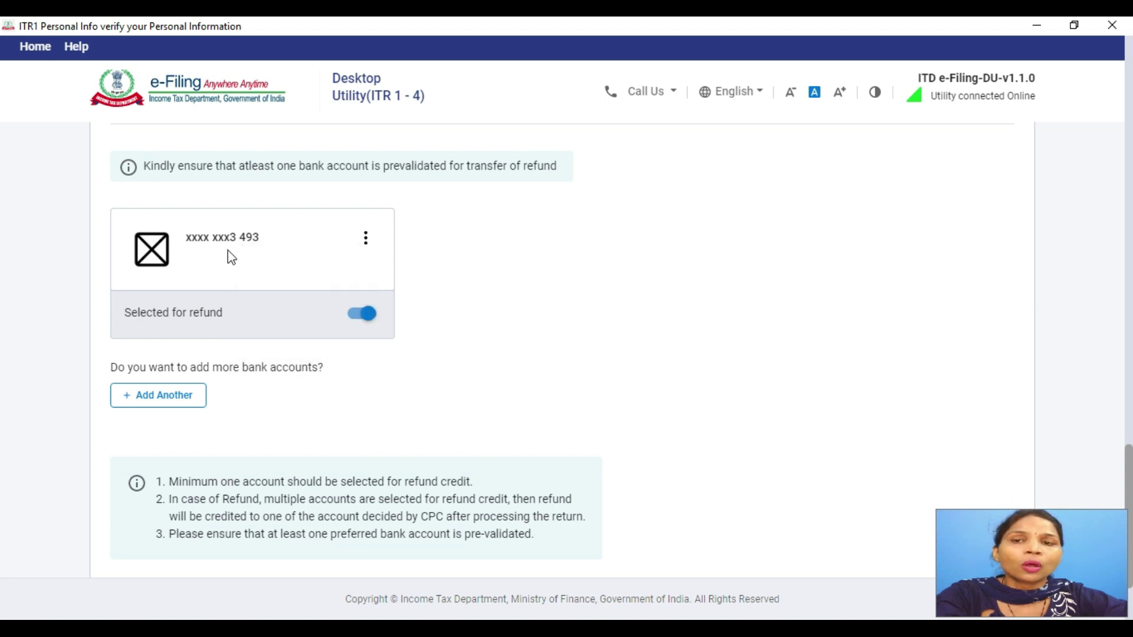
pyautogui.click(366, 239)
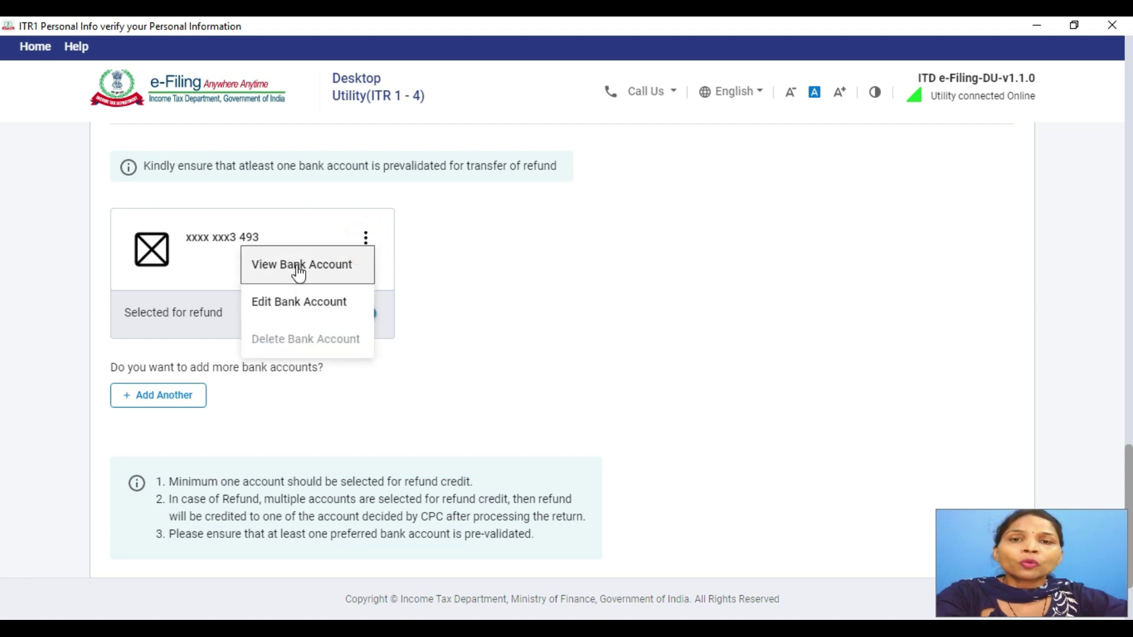
pyautogui.click(294, 266)
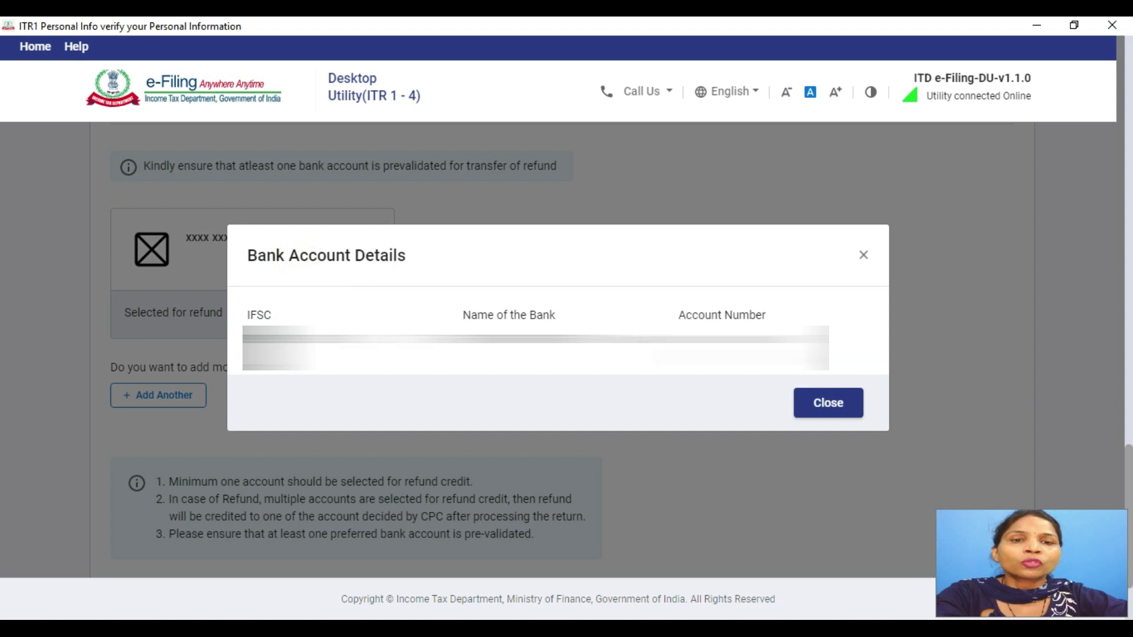
pyautogui.click(842, 409)
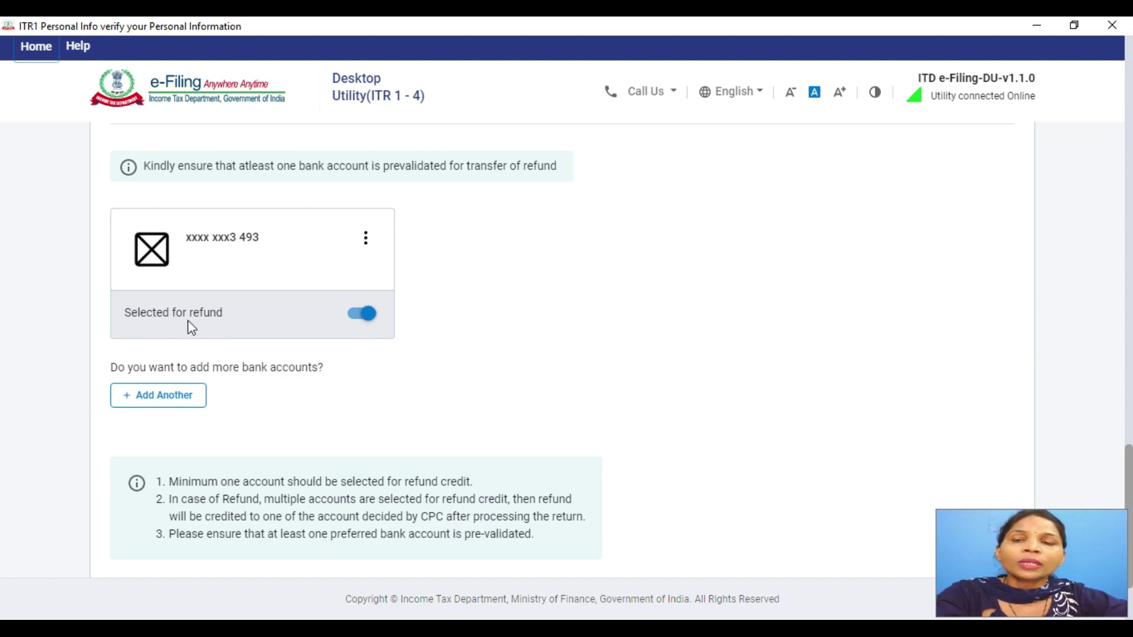
# Toggle 'Selected for refund' off and back on so the account stays selected.
pyautogui.click(363, 316)
pyautogui.click(363, 316)
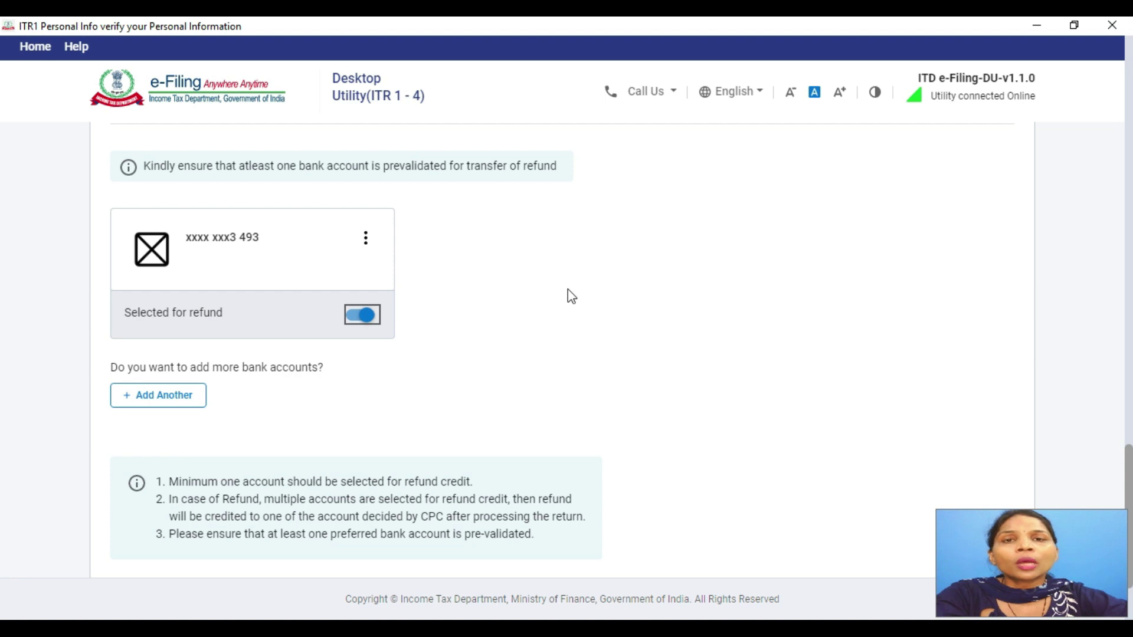
pyautogui.scroll(-3, 564, 295)
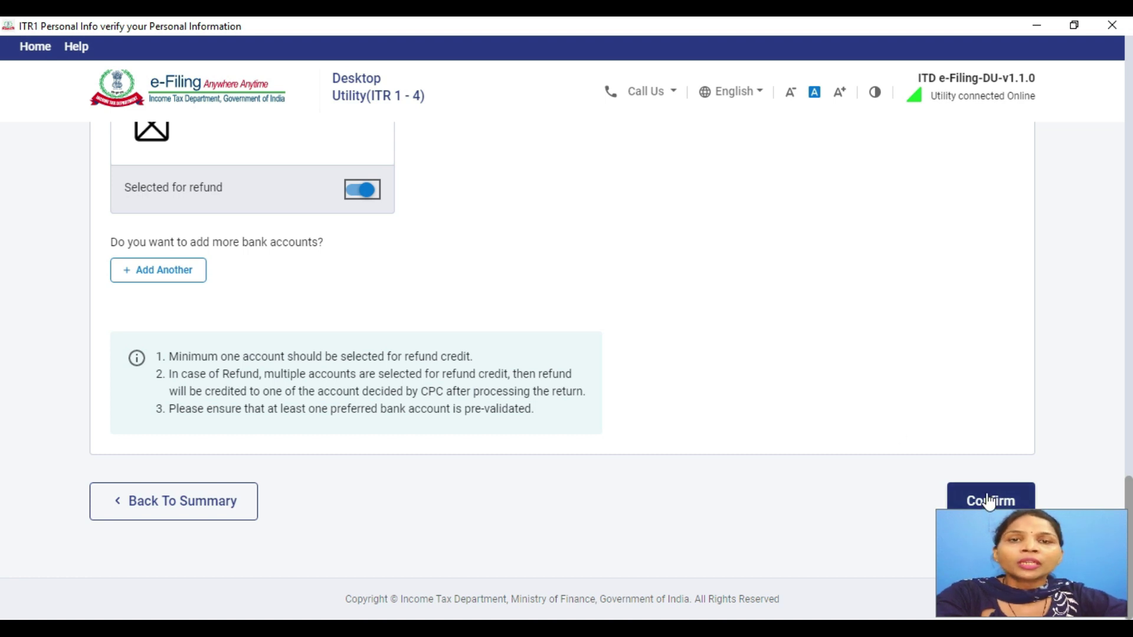
# Confirm the personal information section from the bottom of the page.
pyautogui.scroll(3, 433, 371)
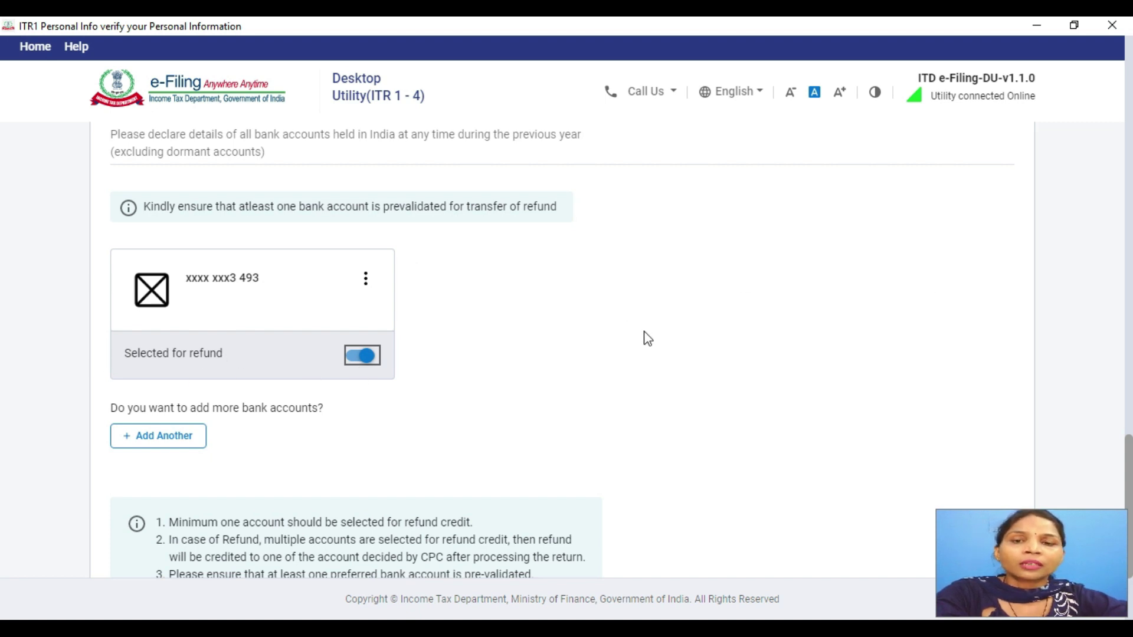
pyautogui.scroll(-3, 645, 339)
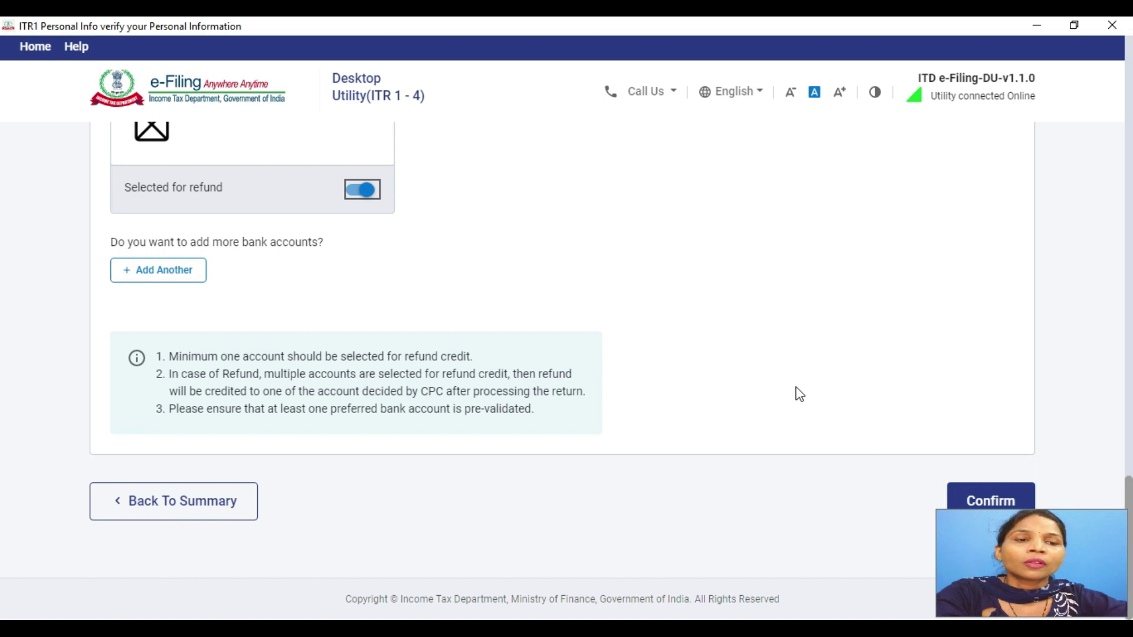
pyautogui.scroll(10, 751, 354)
pyautogui.scroll(5, 649, 363)
pyautogui.scroll(-20, 569, 367)
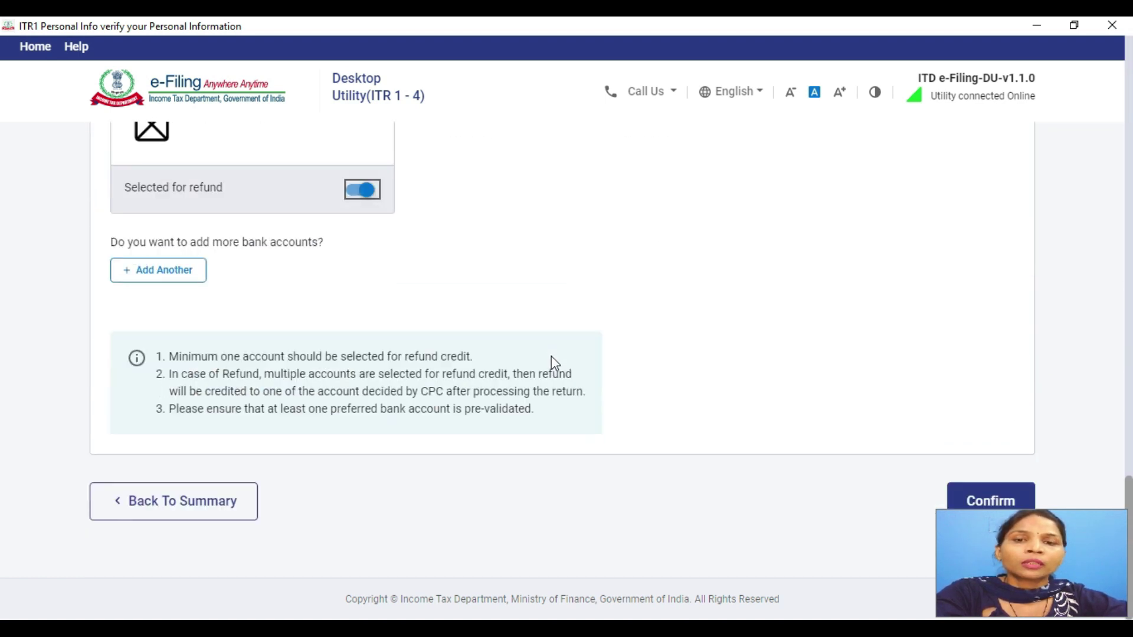
pyautogui.click(989, 496)
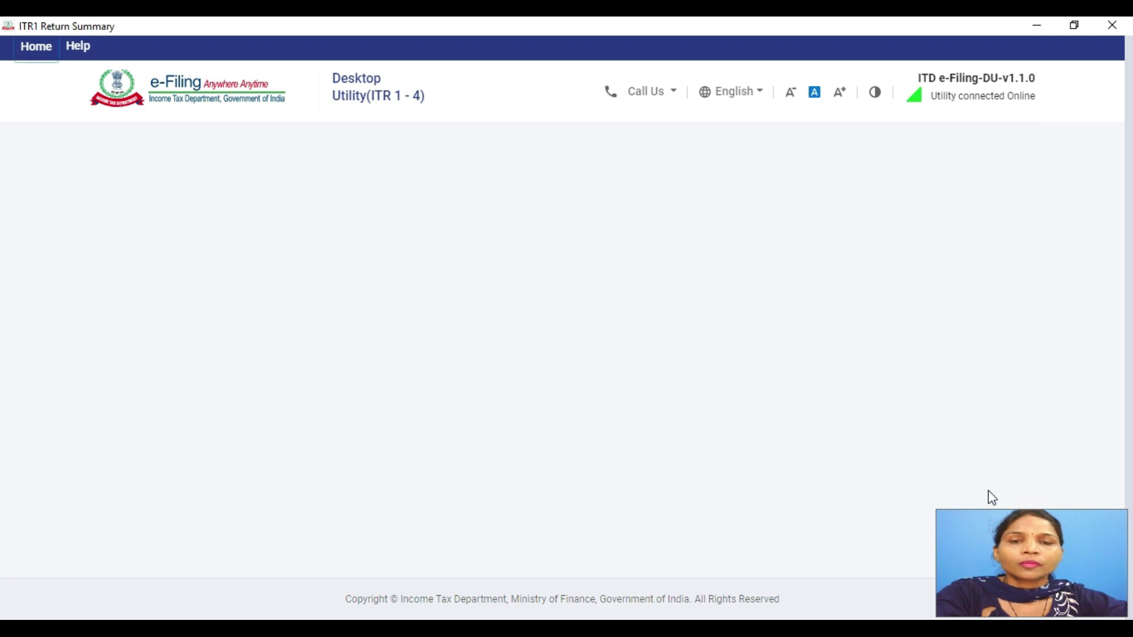
# Open the Gross Total Income card on the Return Summary.
pyautogui.scroll(-3, 405, 362)
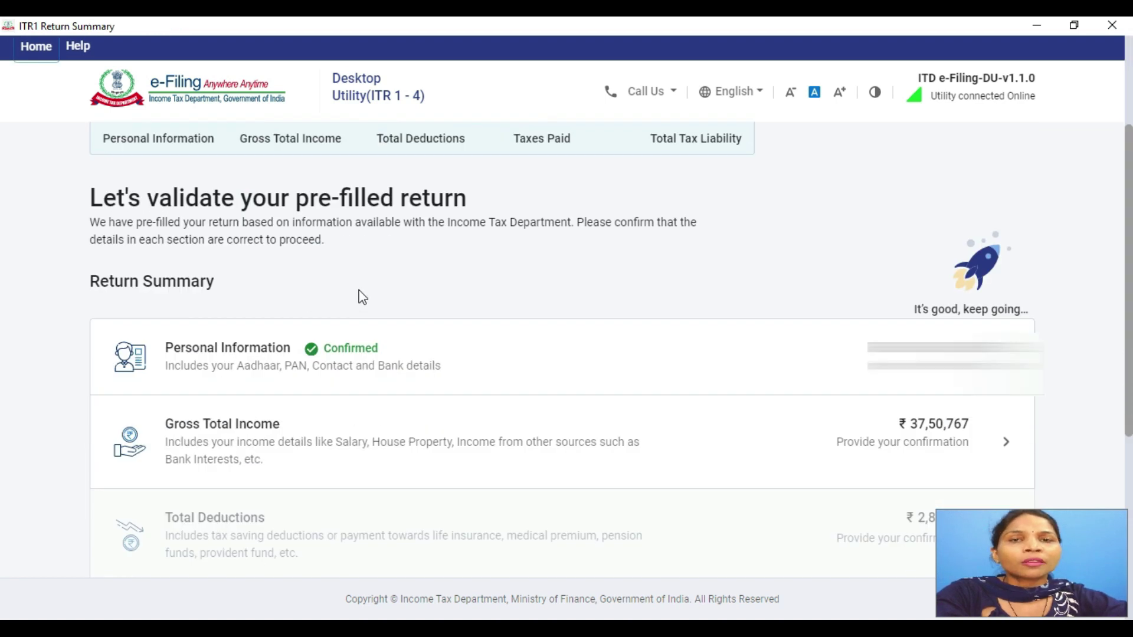
pyautogui.scroll(-3, 361, 297)
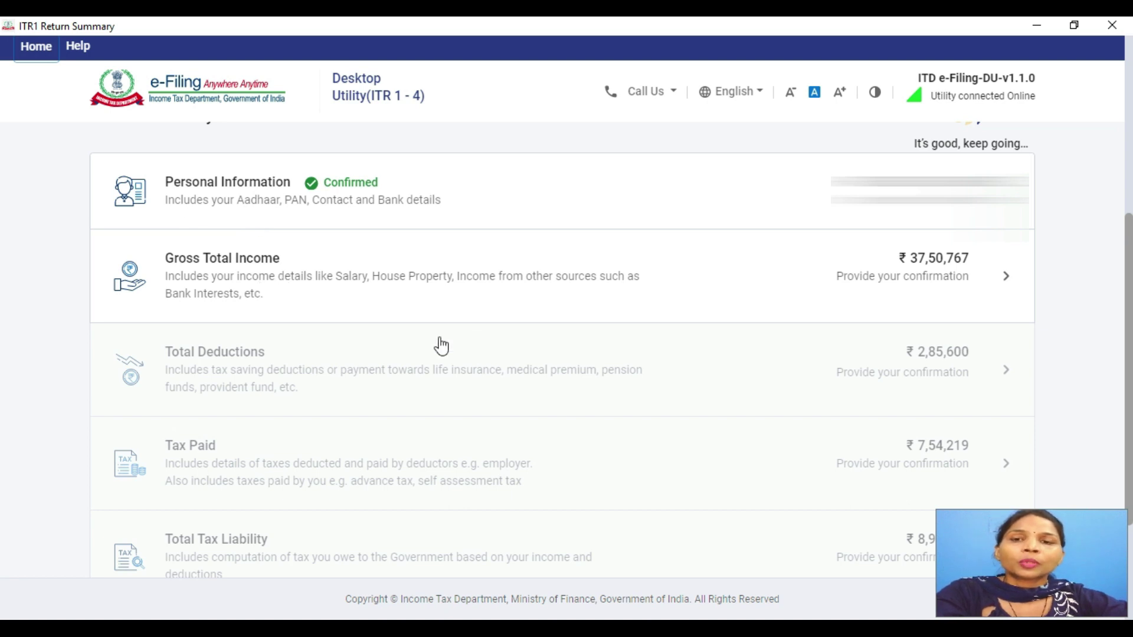
pyautogui.click(250, 263)
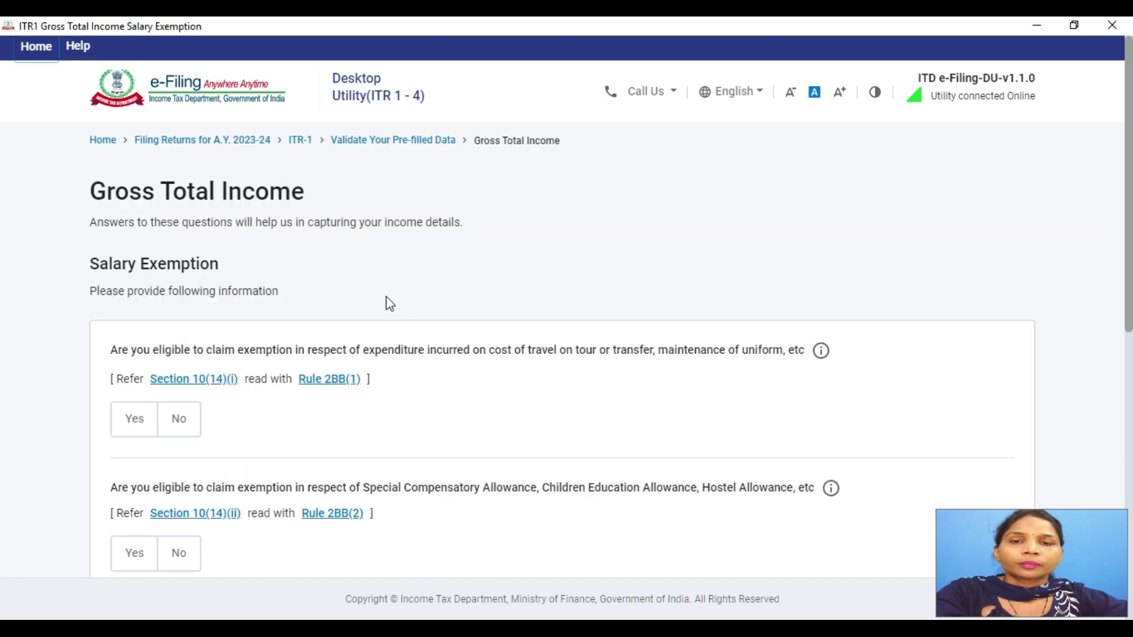
# Scroll through the Salary Exemption questions on the Gross Total Income page.
pyautogui.scroll(-5, 406, 329)
pyautogui.scroll(5, 405, 329)
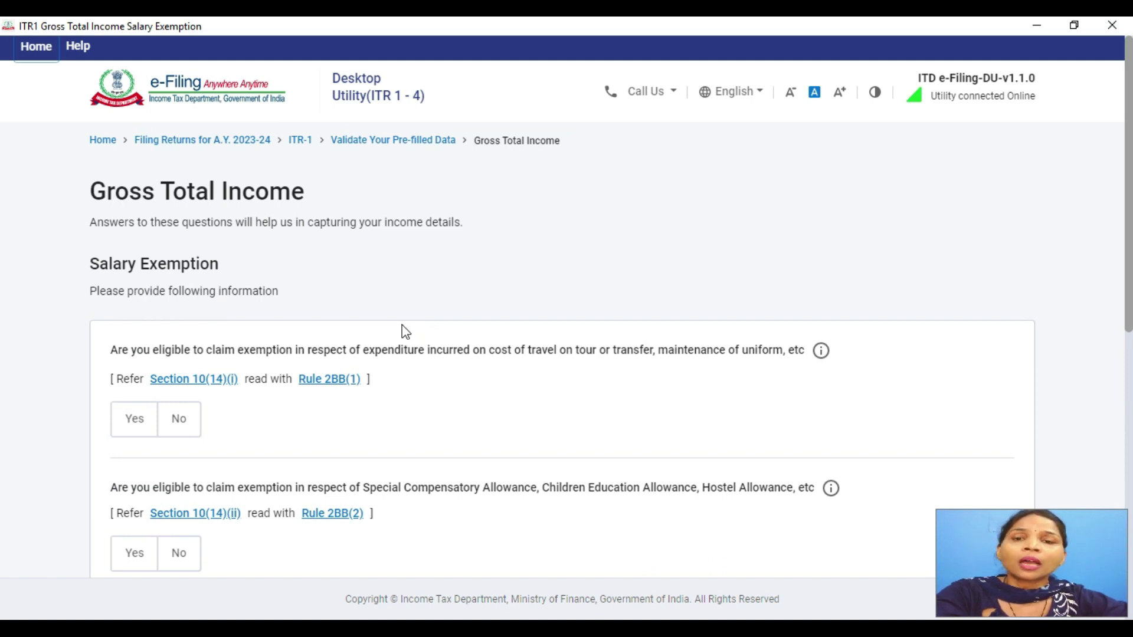
pyautogui.scroll(-5, 406, 330)
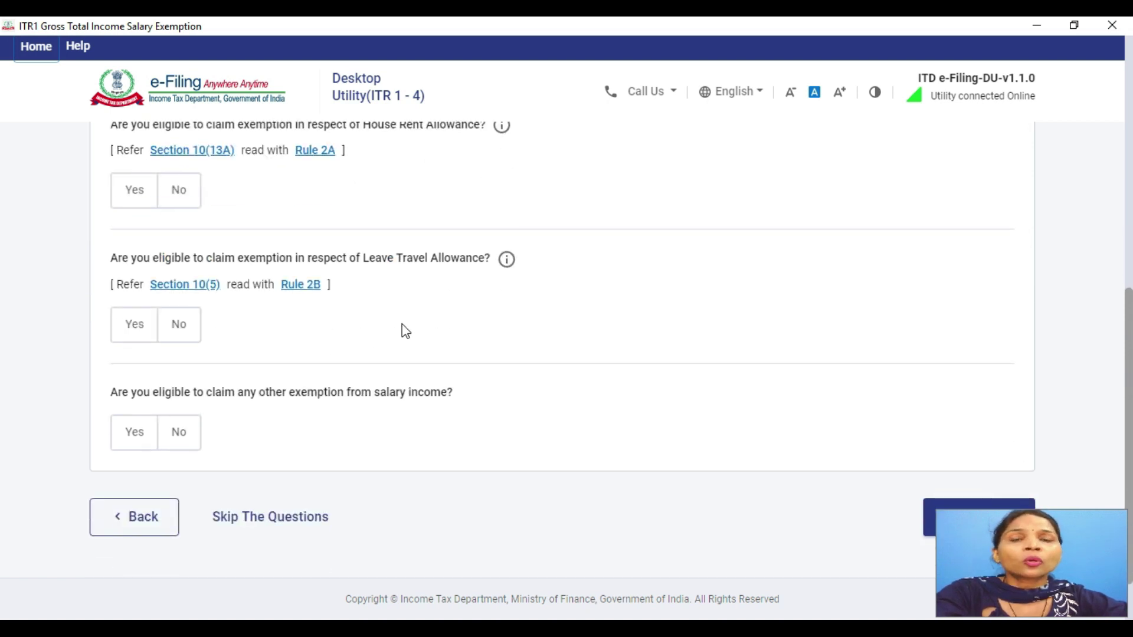
pyautogui.scroll(5, 402, 325)
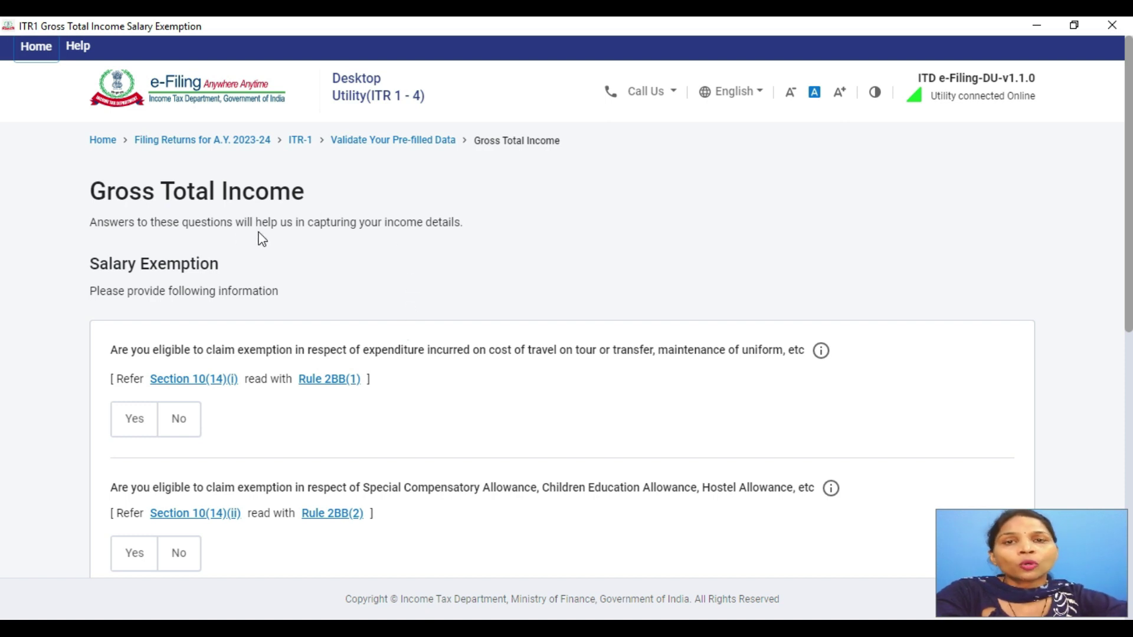
pyautogui.scroll(-1, 475, 272)
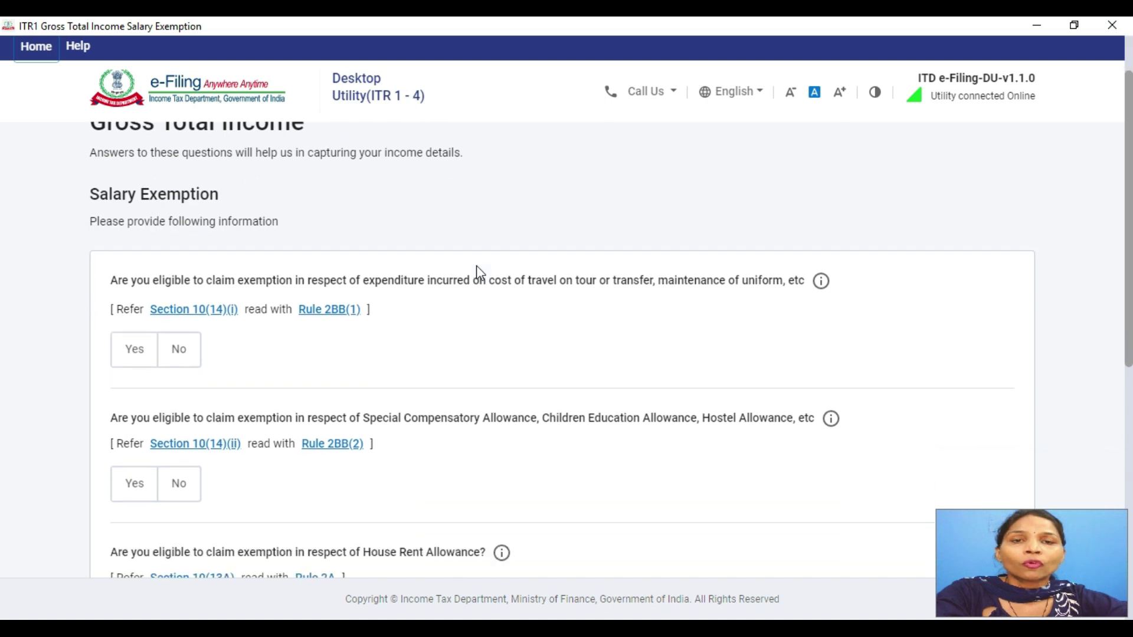
pyautogui.scroll(-1, 478, 271)
pyautogui.scroll(2, 479, 272)
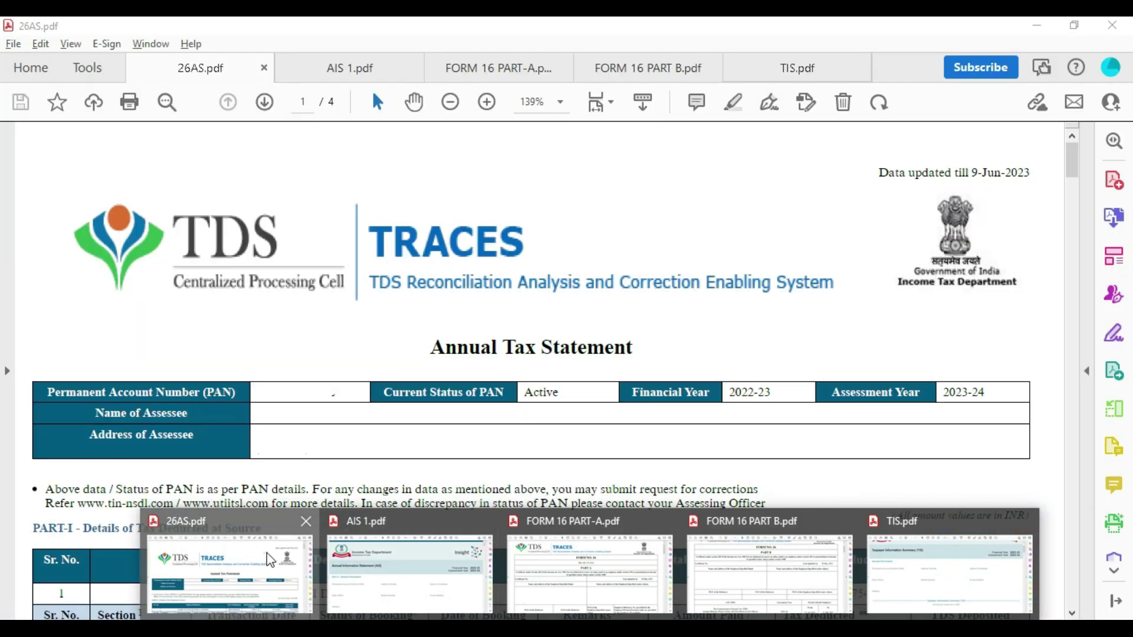
pyautogui.click(265, 560)
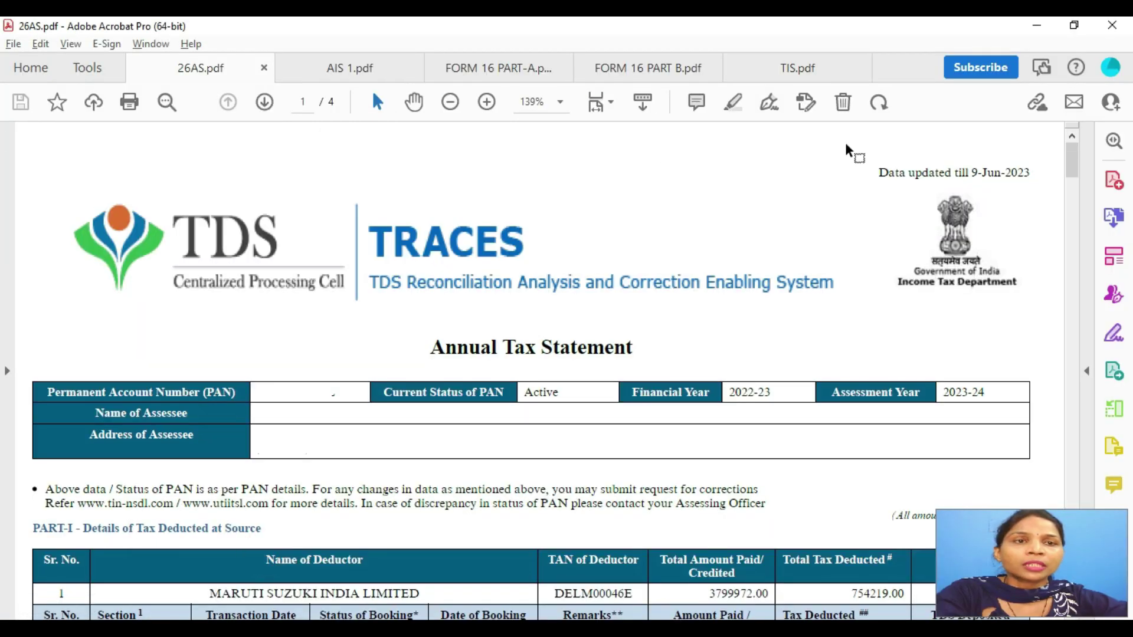
pyautogui.click(469, 69)
pyautogui.scroll(-5, 534, 241)
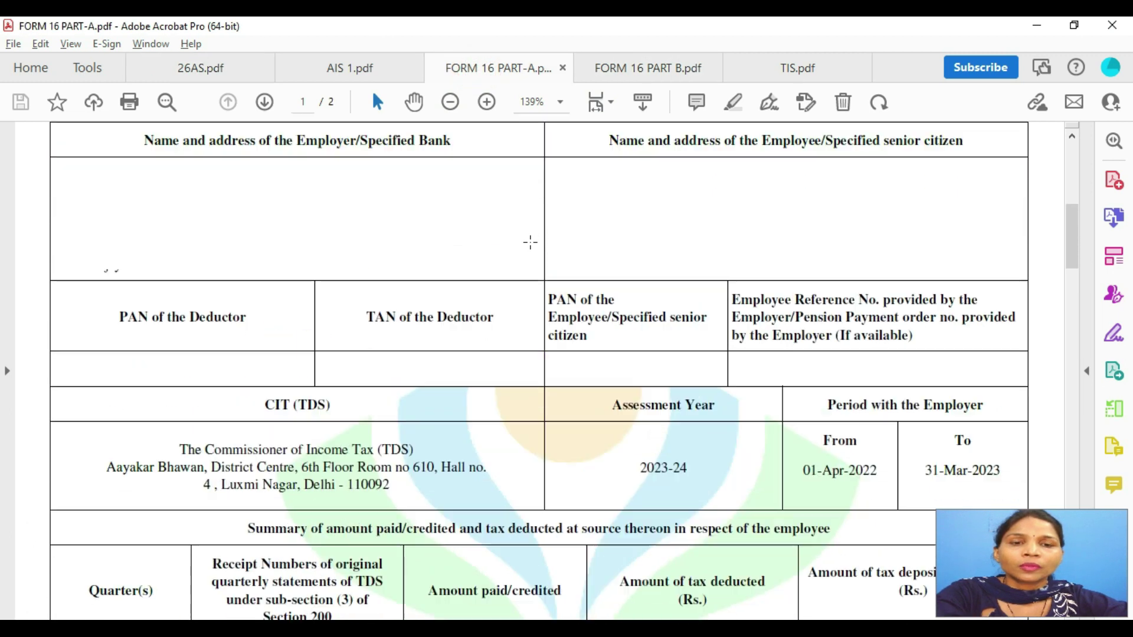
pyautogui.scroll(5, 534, 240)
pyautogui.click(663, 66)
pyautogui.scroll(-6, 640, 246)
pyautogui.scroll(5, 637, 246)
pyautogui.scroll(3, 637, 247)
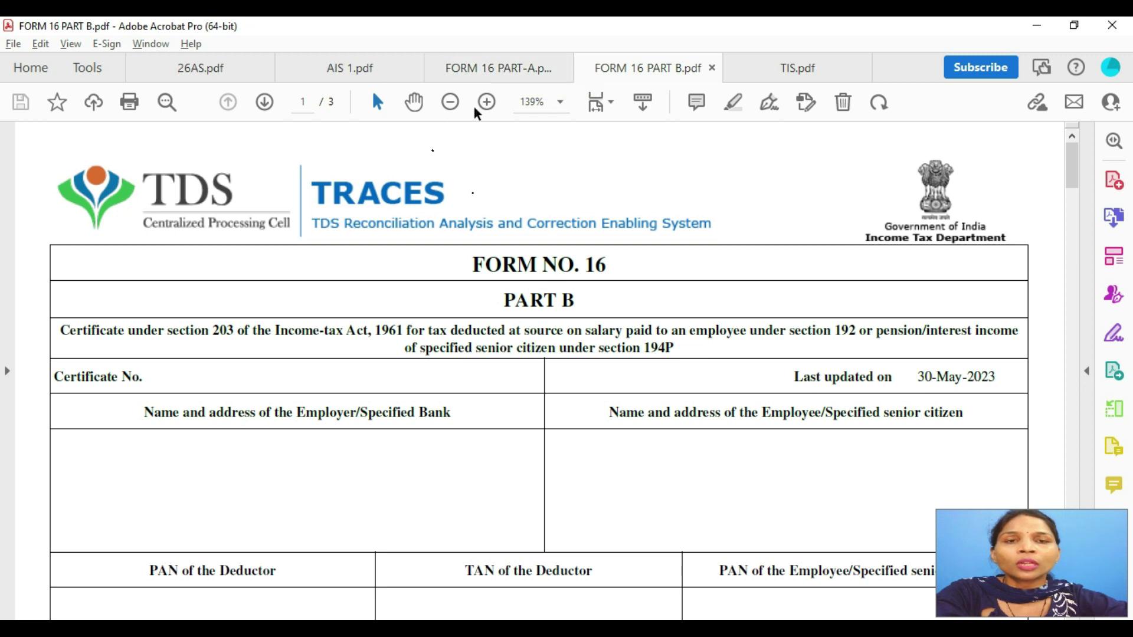
pyautogui.scroll(-5, 556, 163)
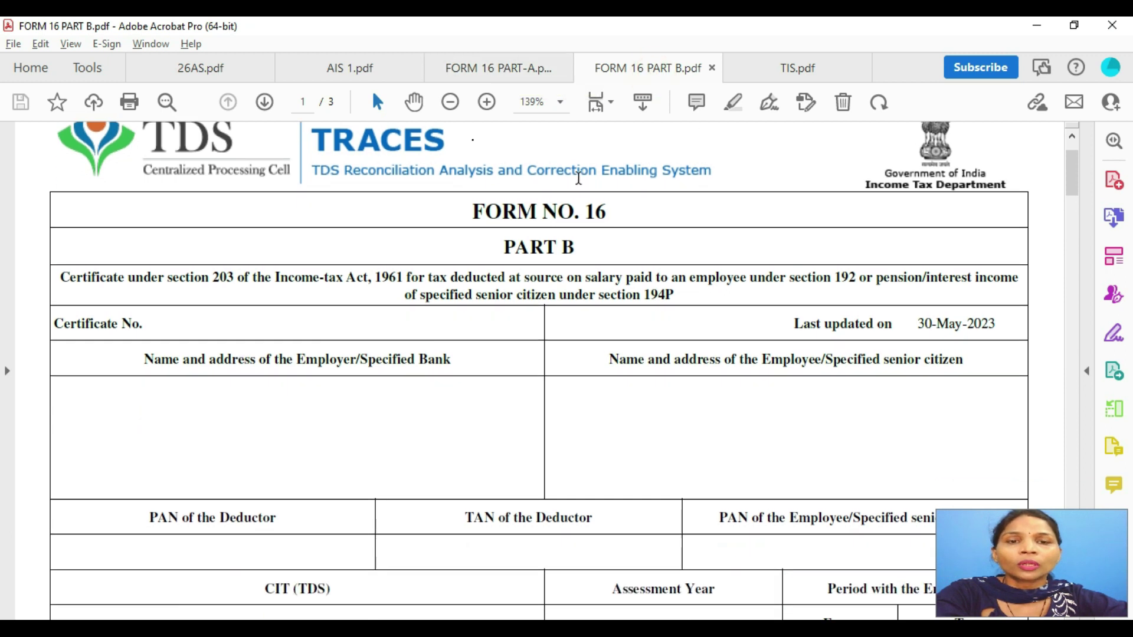
pyautogui.scroll(-1, 555, 162)
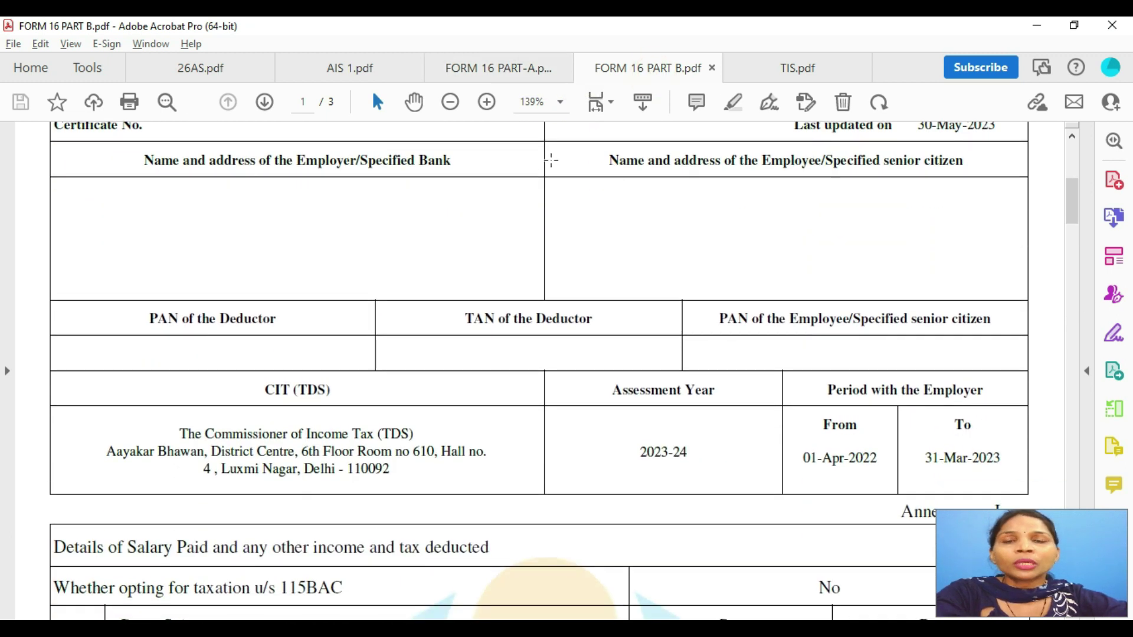
pyautogui.scroll(5, 549, 166)
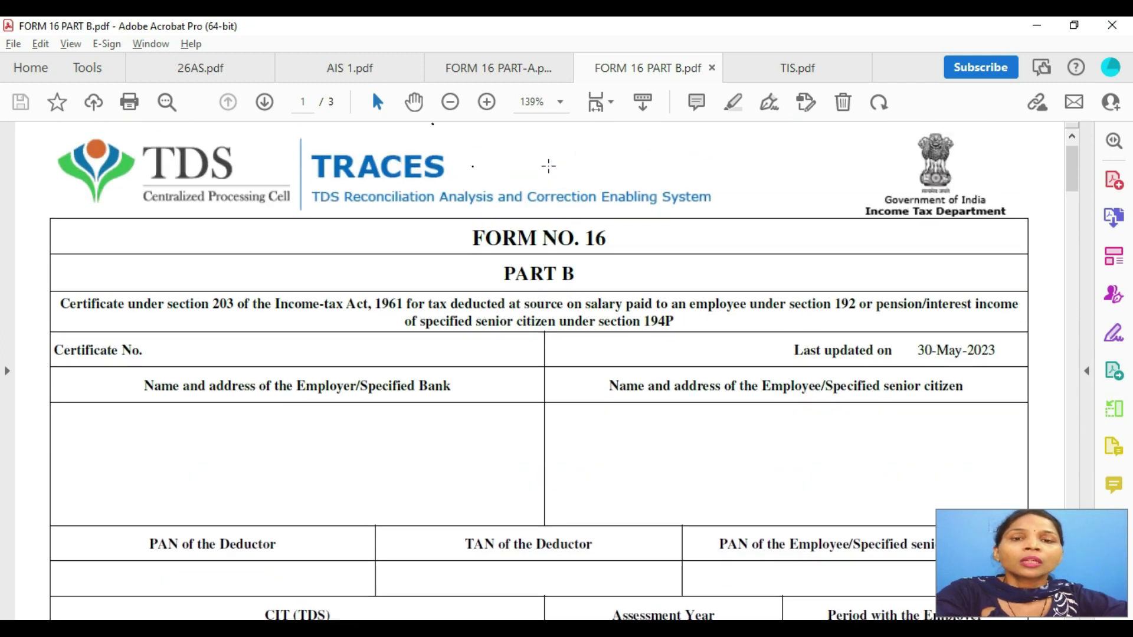
pyautogui.scroll(-5, 548, 166)
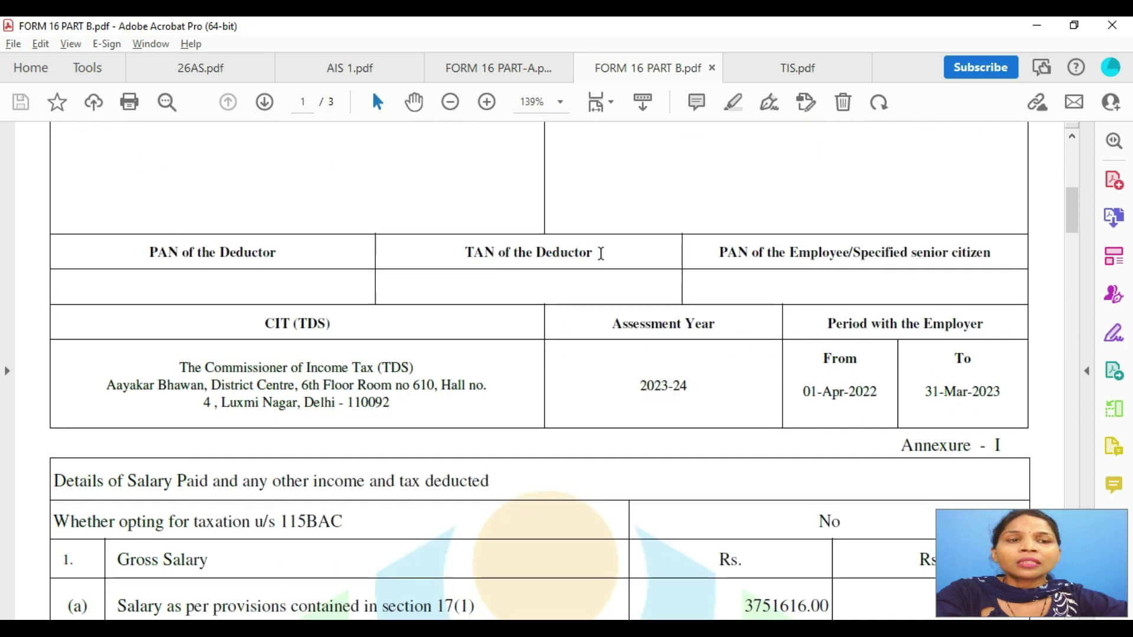
pyautogui.moveTo(1072, 211); pyautogui.dragTo(1040, 258)
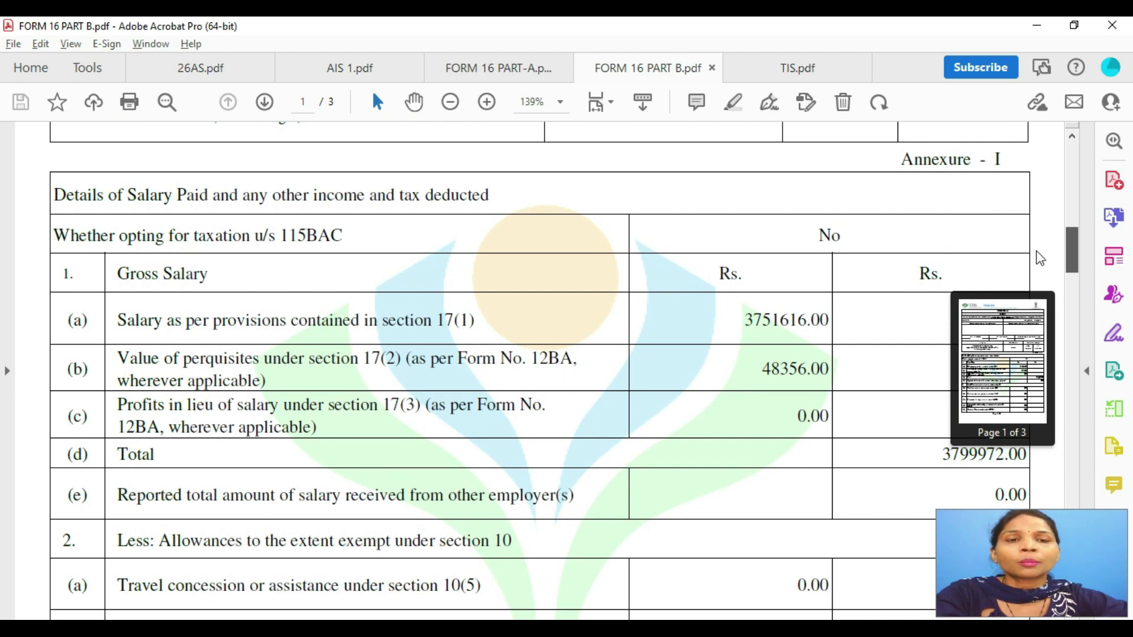
pyautogui.moveTo(1040, 258); pyautogui.dragTo(1003, 195)
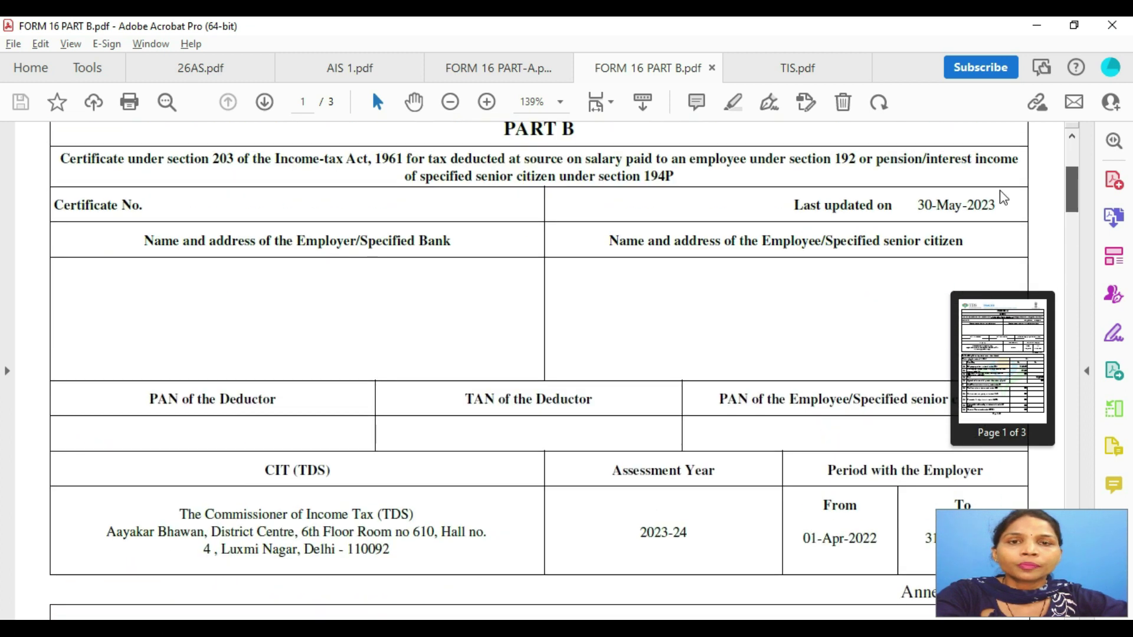
pyautogui.click(497, 70)
pyautogui.click(340, 69)
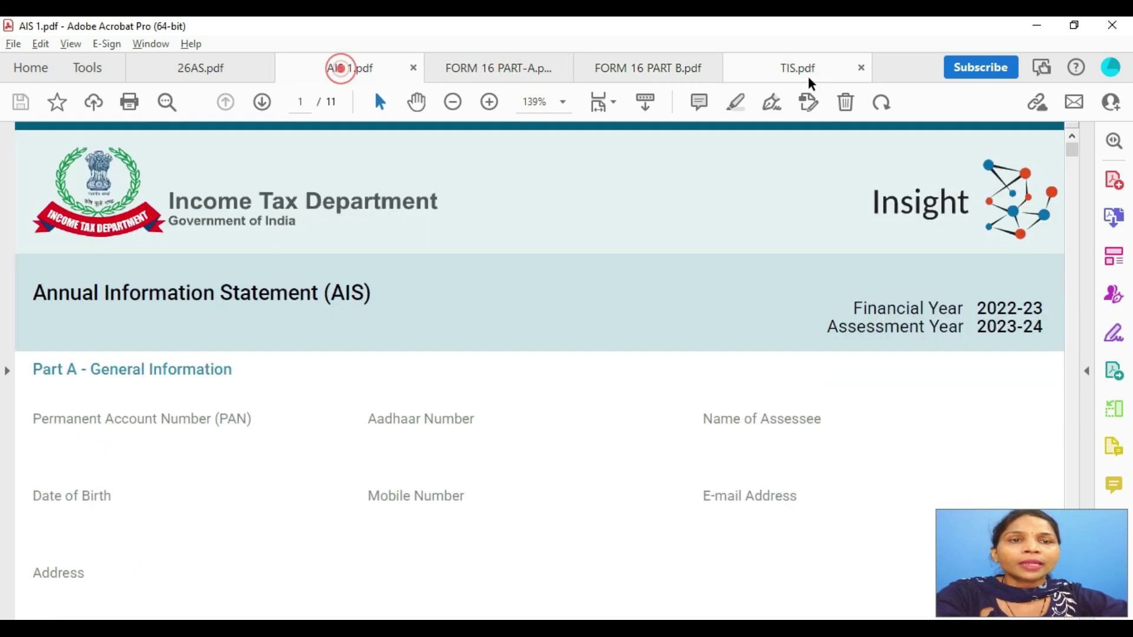
pyautogui.click(777, 74)
pyautogui.click(229, 72)
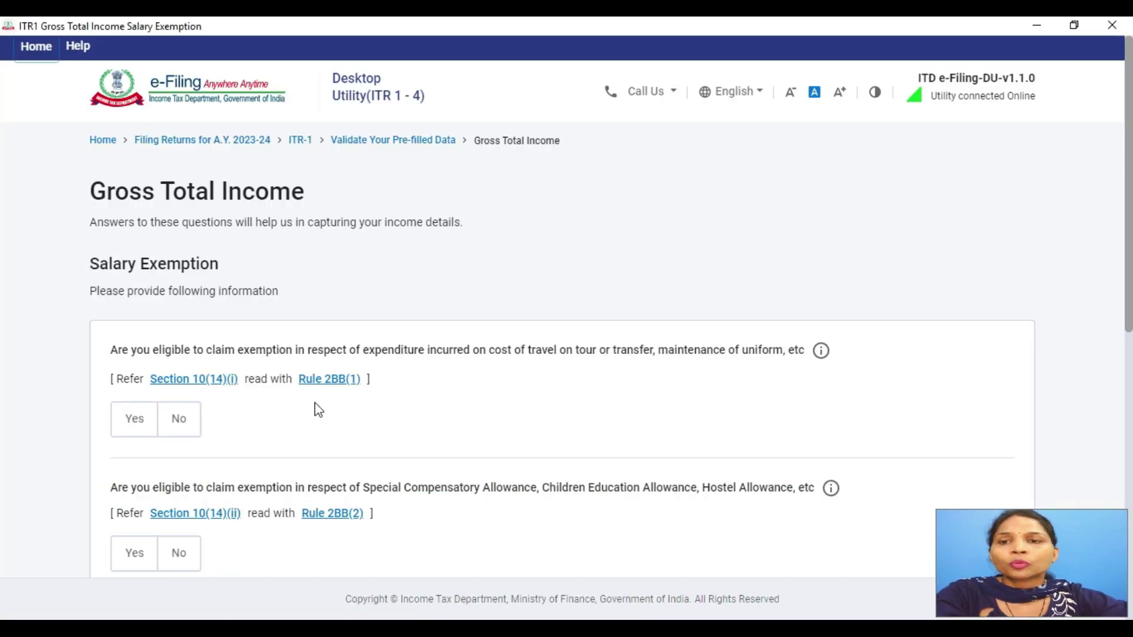
# Scroll through the salary exemption questions for 10(14)(i), 10(14)(ii) and 10(13A) House Rent Allowance.
pyautogui.scroll(-1, 317, 407)
pyautogui.scroll(-1, 312, 410)
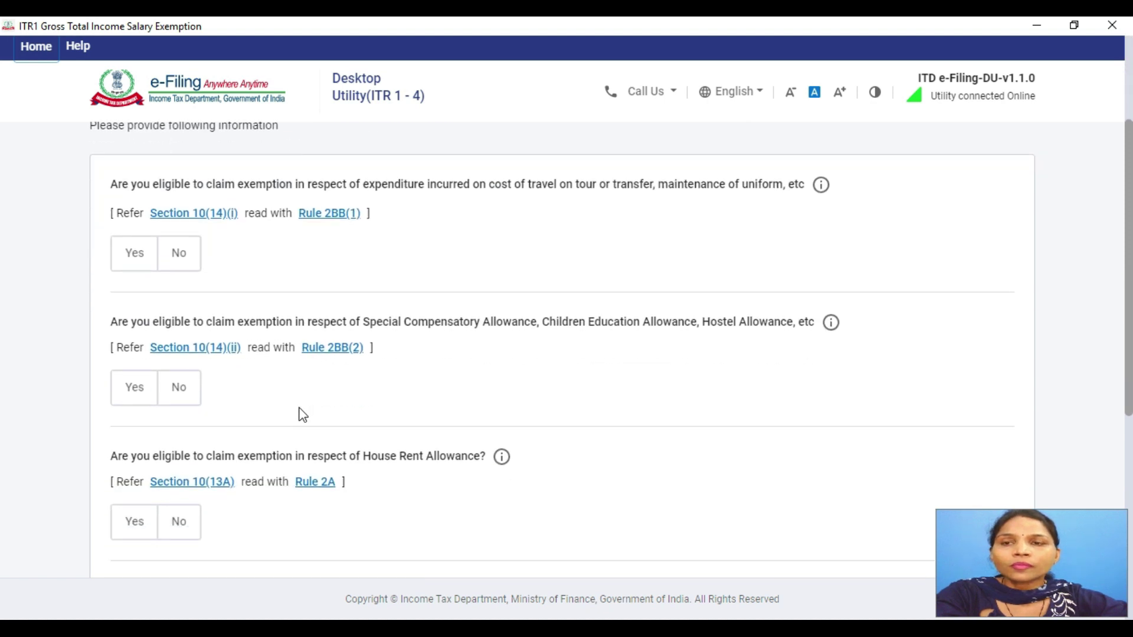
pyautogui.scroll(2, 300, 413)
pyautogui.scroll(-4, 326, 405)
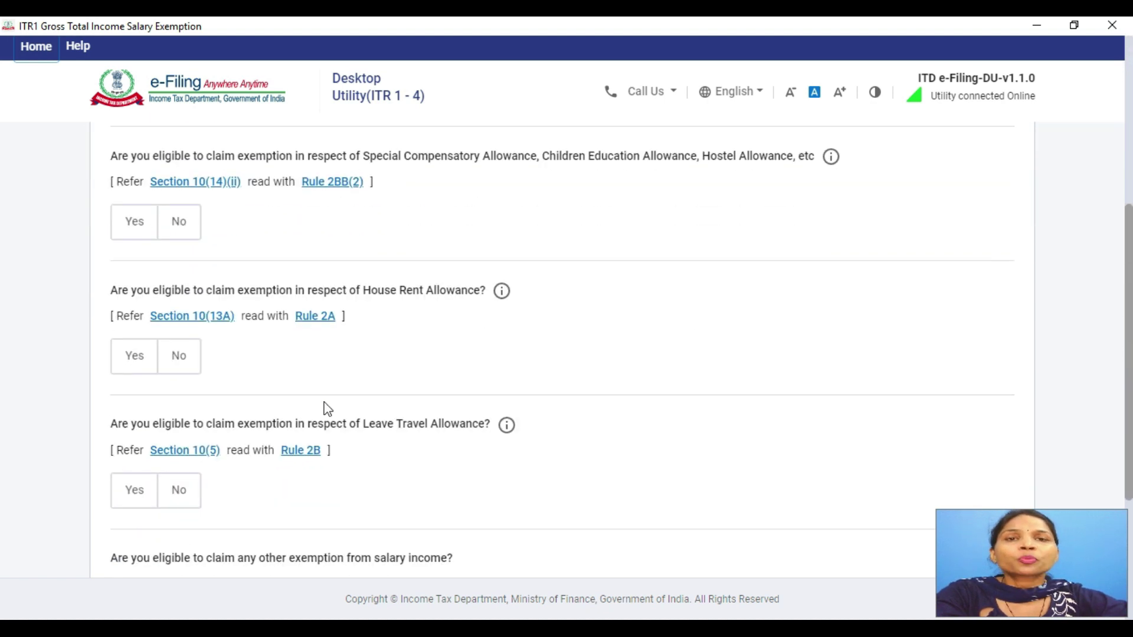
pyautogui.scroll(3, 326, 406)
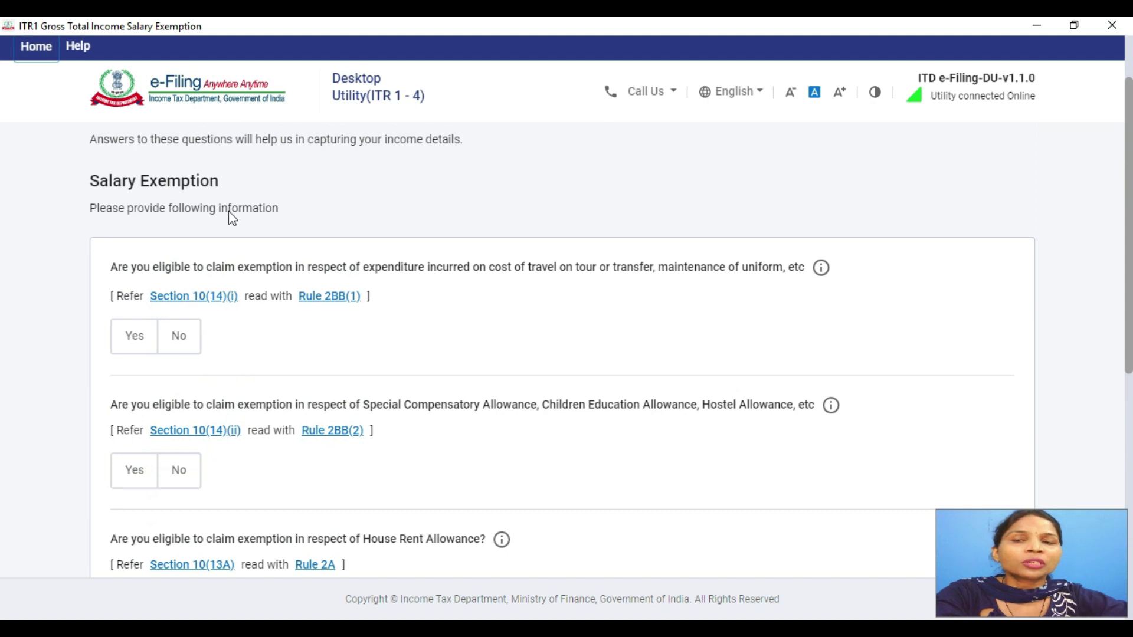
pyautogui.scroll(-1, 501, 420)
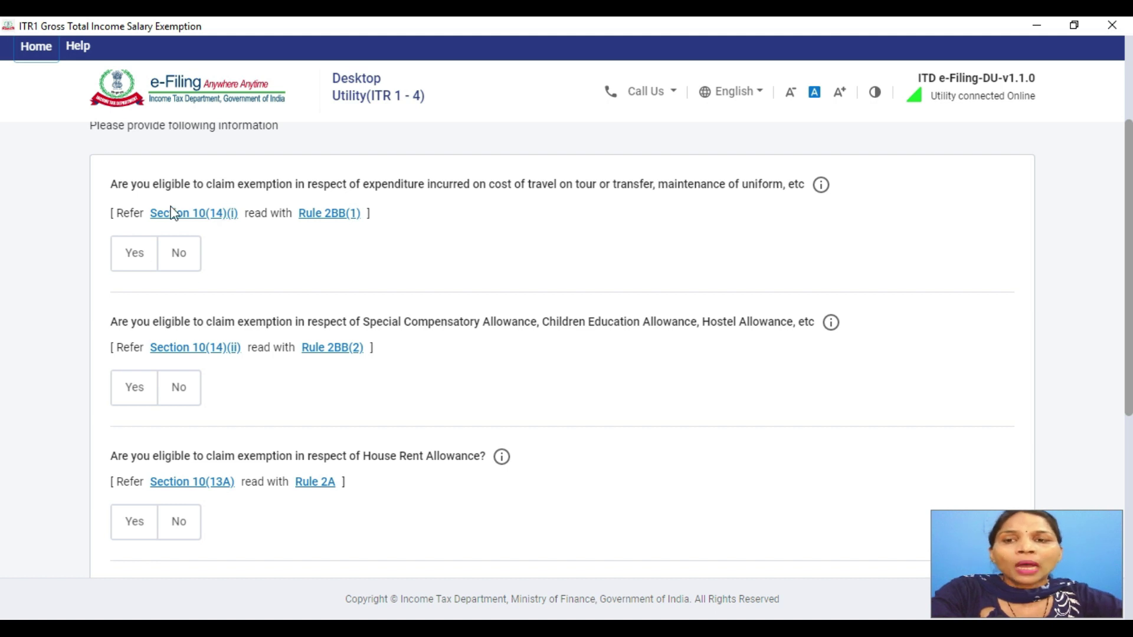
# Answer Yes to the 10(14)(i) exemption, leave its amount empty, and highlight the HRA question.
pyautogui.click(133, 271)
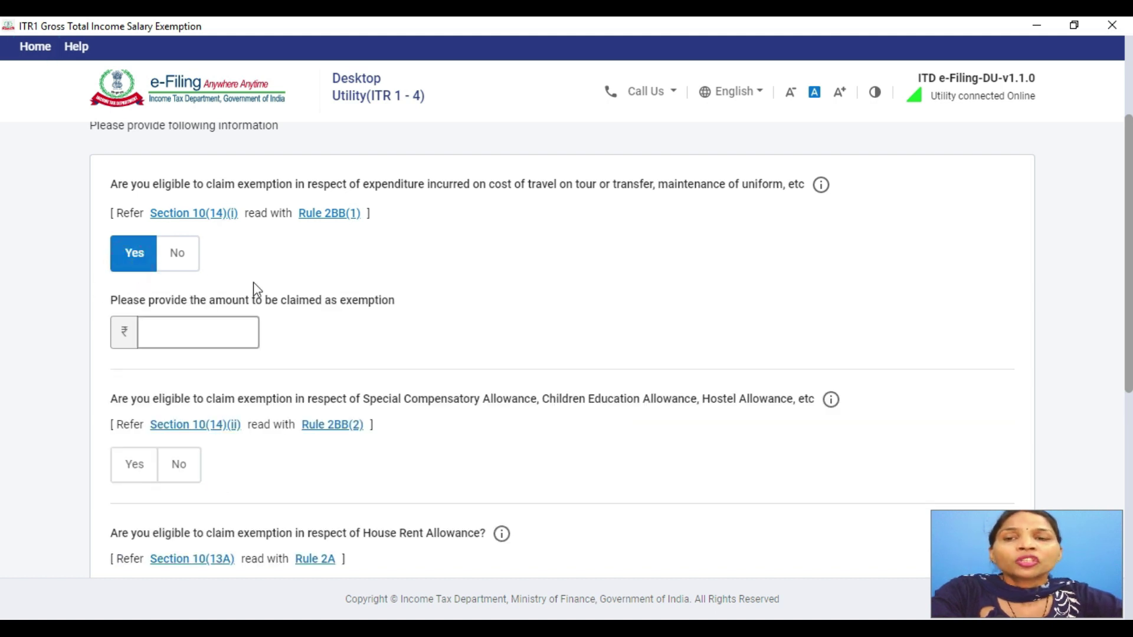
pyautogui.click(253, 335)
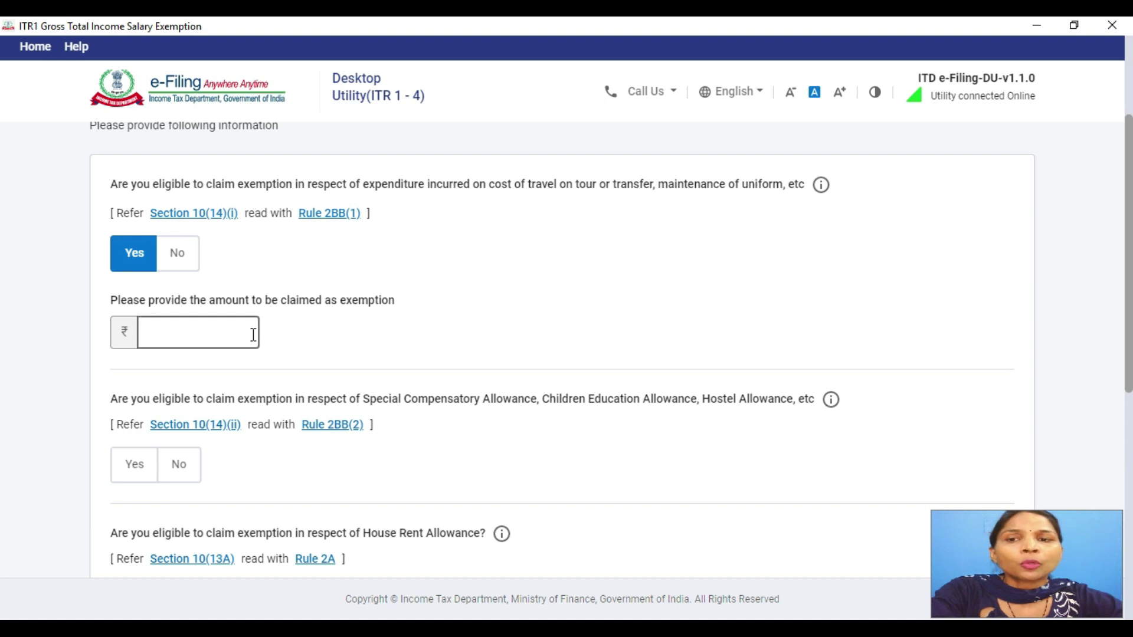
pyautogui.click(341, 329)
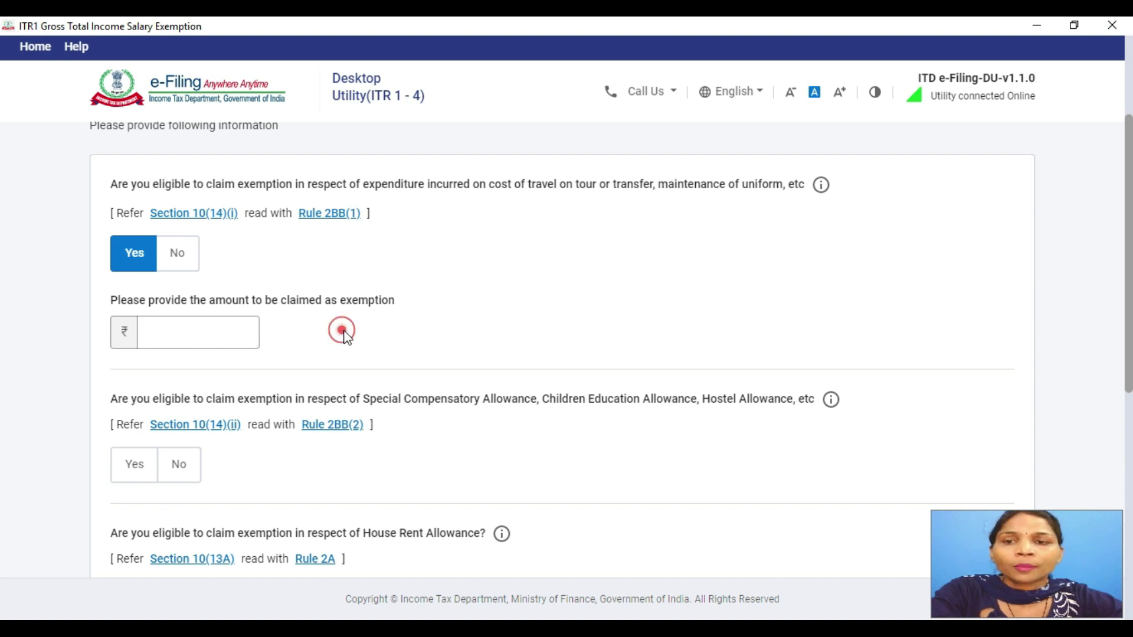
pyautogui.scroll(-2, 345, 333)
pyautogui.scroll(-1, 348, 338)
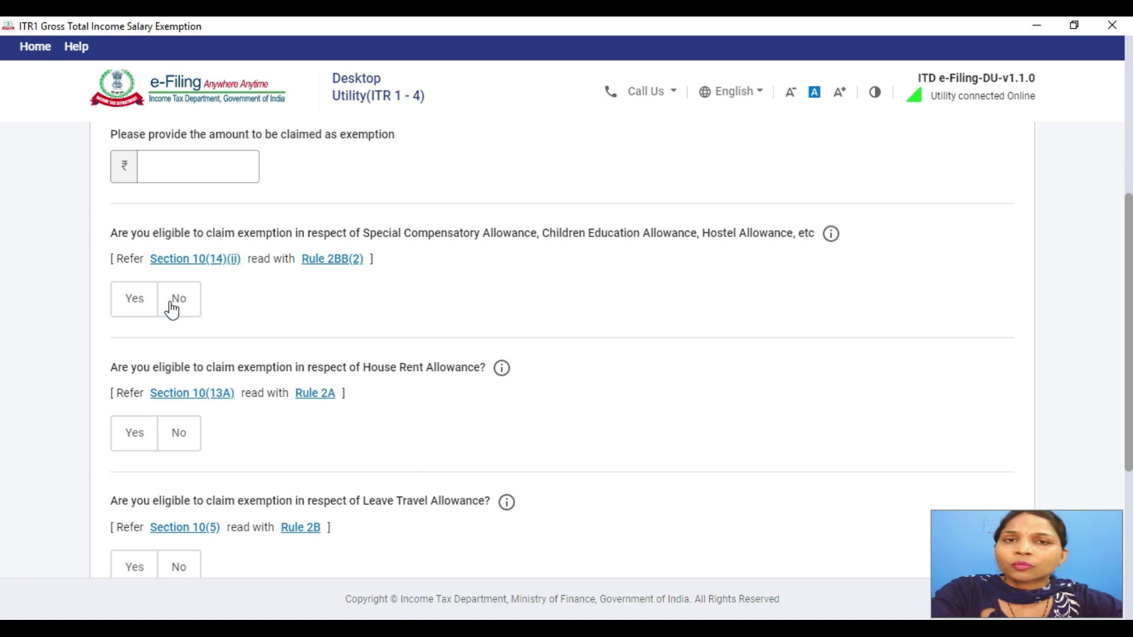
pyautogui.scroll(-2, 236, 295)
pyautogui.scroll(-2, 236, 292)
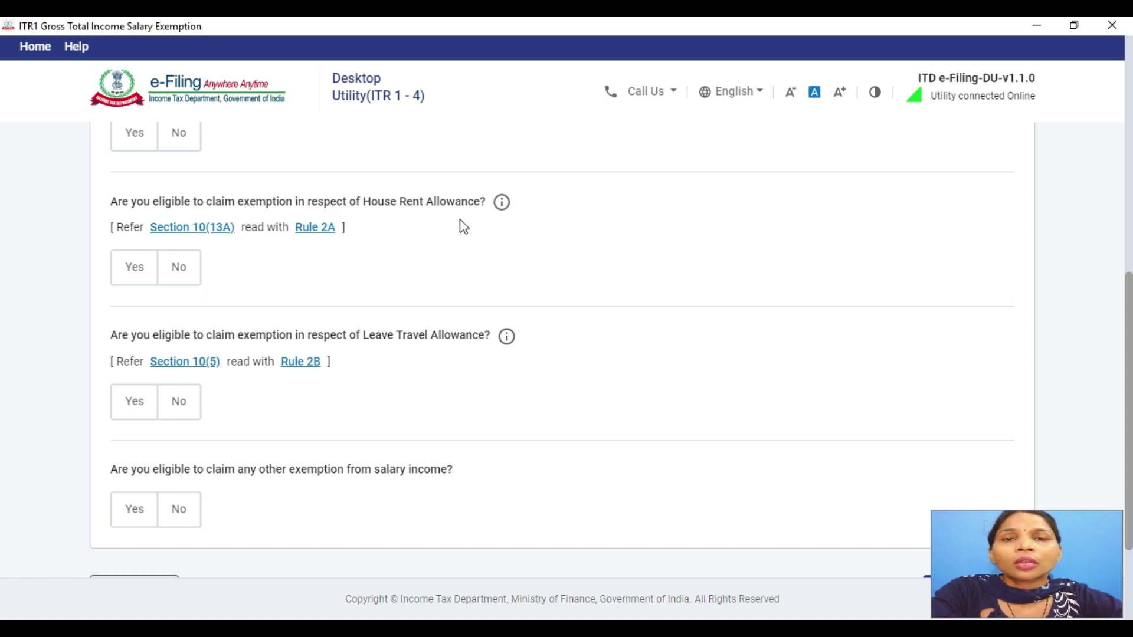
pyautogui.moveTo(366, 209); pyautogui.dragTo(494, 211)
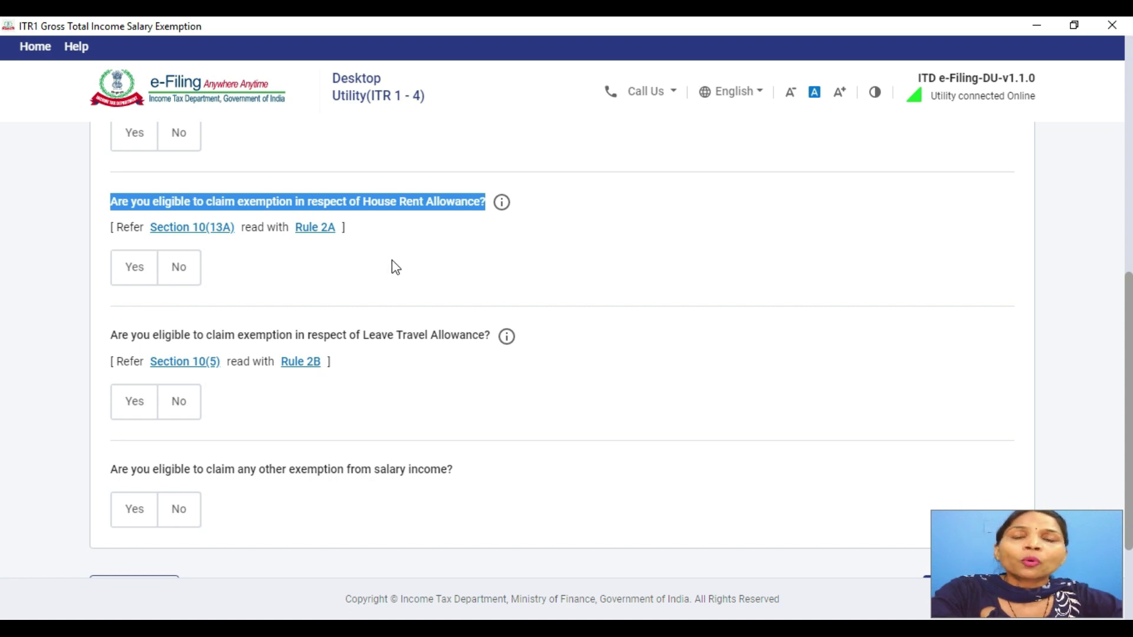
pyautogui.click(136, 269)
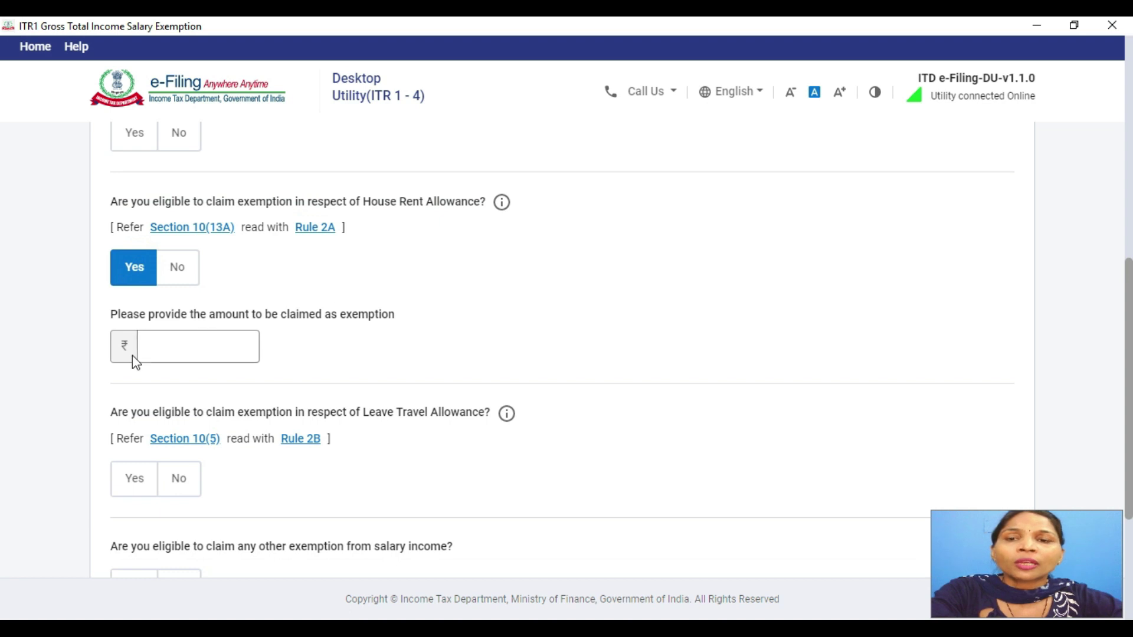
pyautogui.scroll(-3, 275, 346)
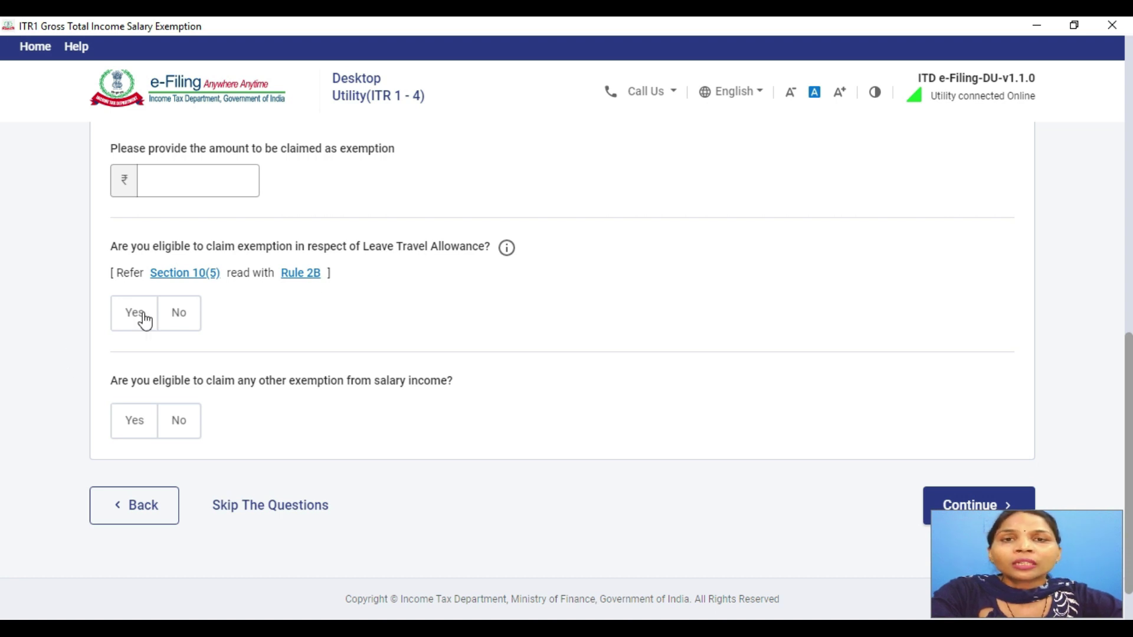
pyautogui.scroll(-1, 264, 341)
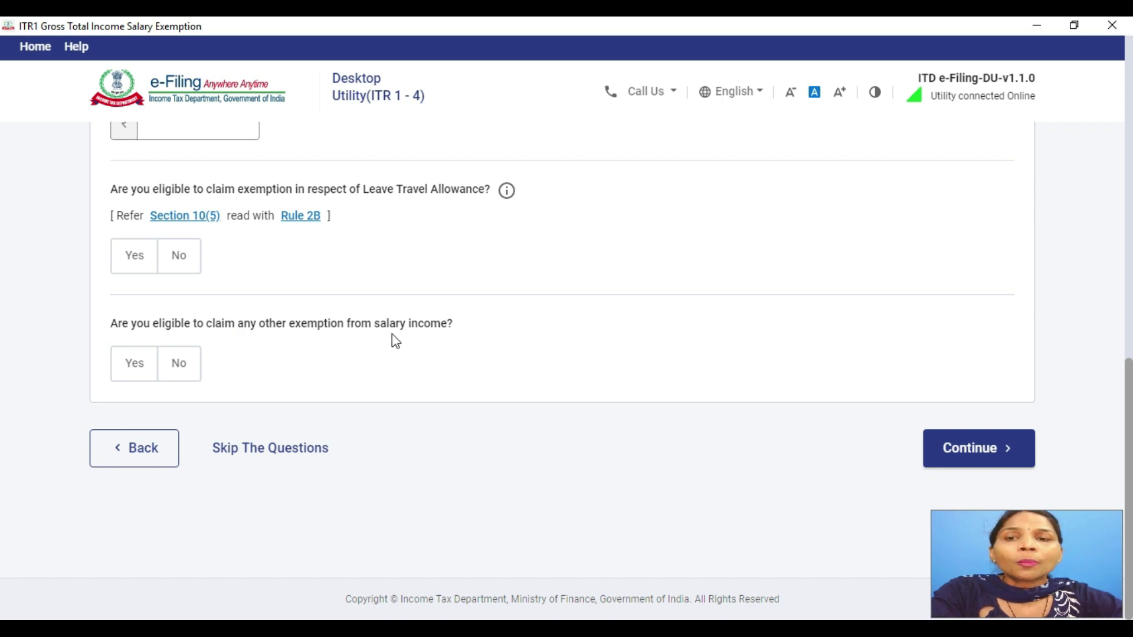
pyautogui.scroll(1, 392, 336)
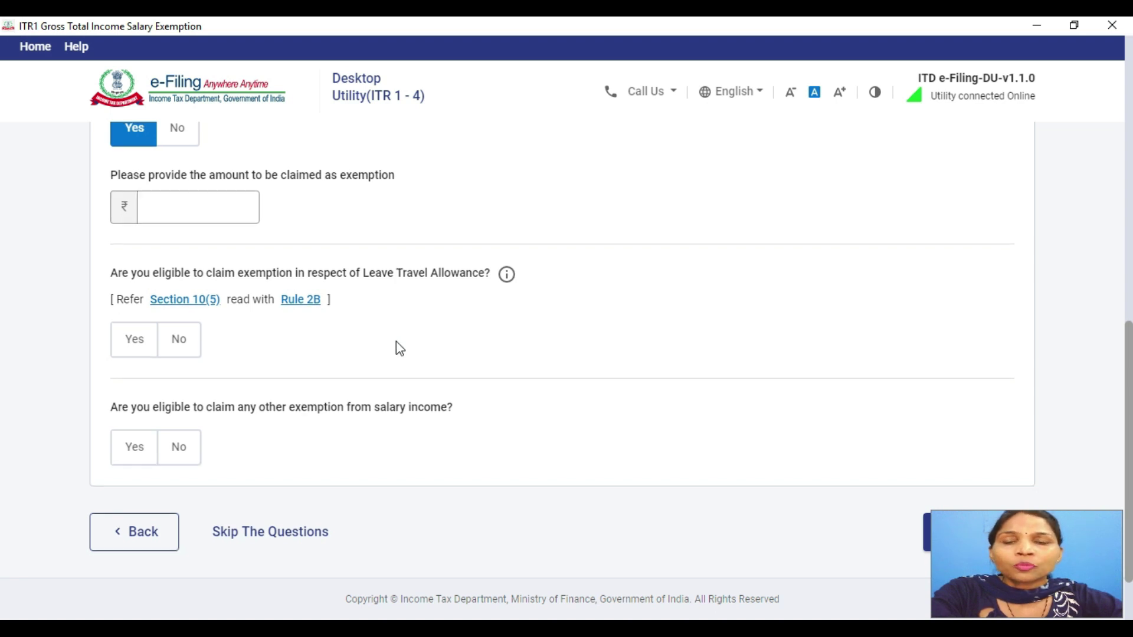
pyautogui.scroll(3, 396, 346)
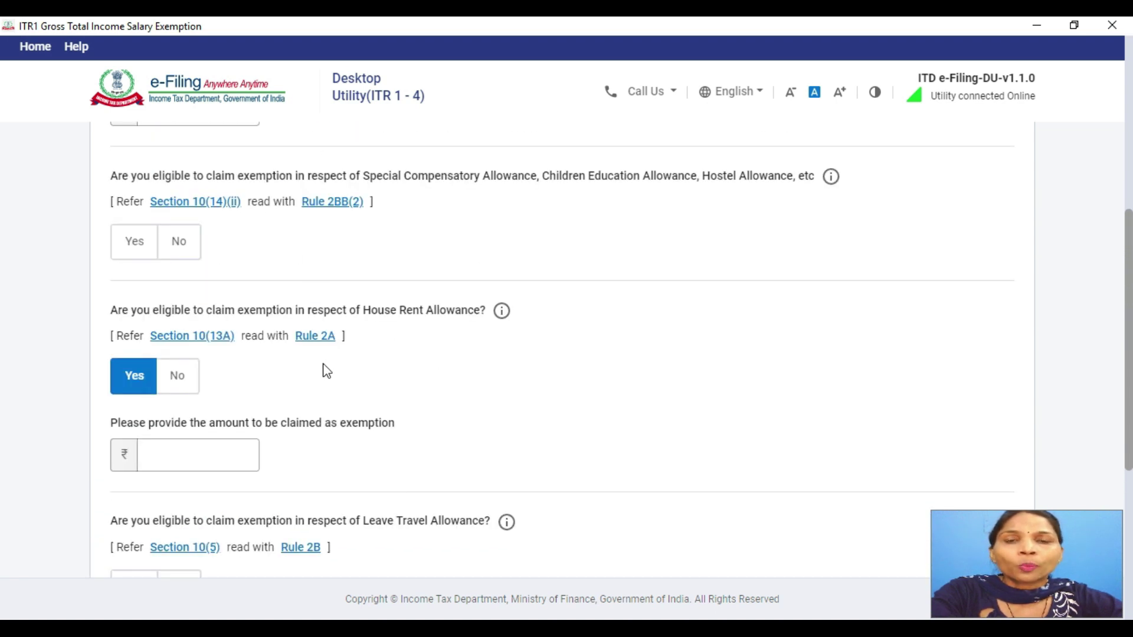
pyautogui.scroll(-4, 324, 366)
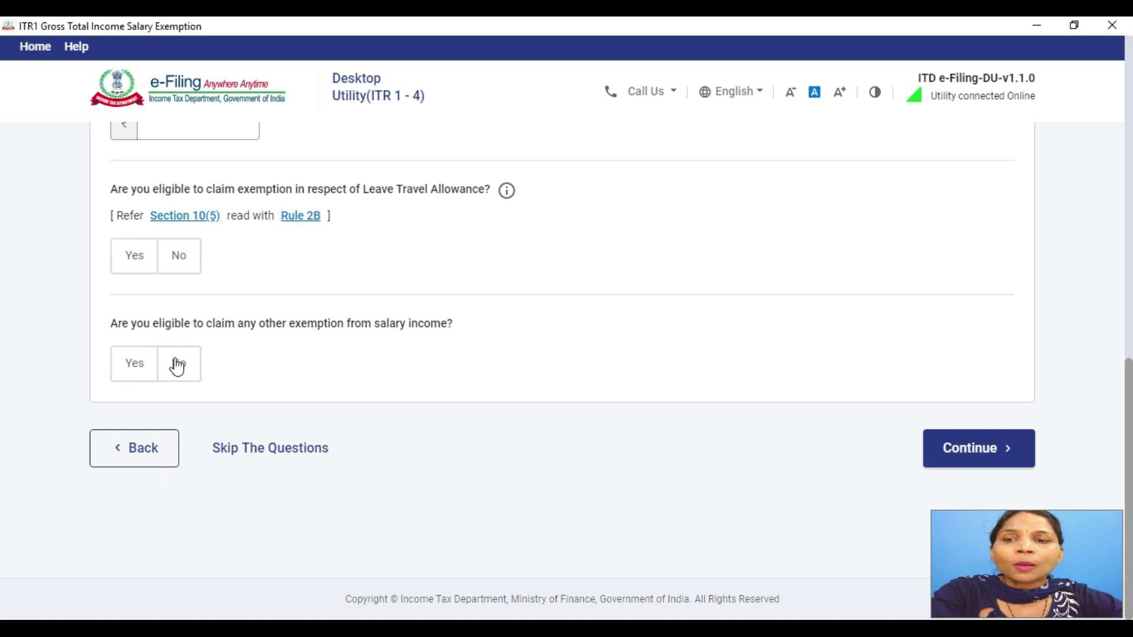
# Answer Yes to claiming other salary exemptions and scroll through the exemption-type table.
pyautogui.click(142, 369)
pyautogui.scroll(-3, 204, 378)
pyautogui.scroll(-2, 203, 372)
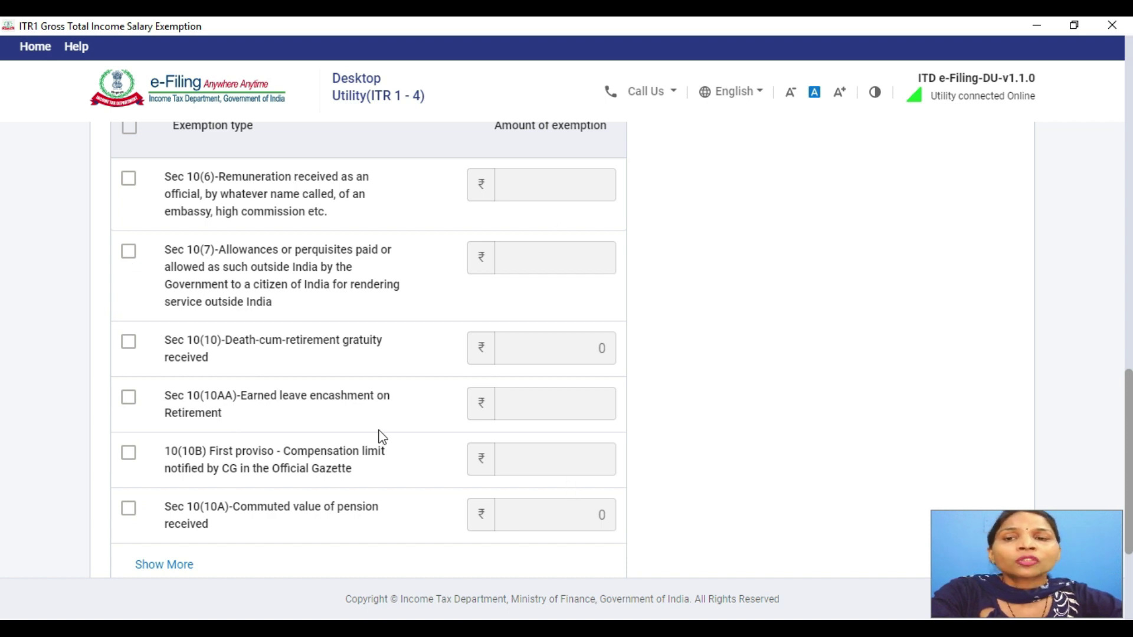
pyautogui.scroll(5, 387, 441)
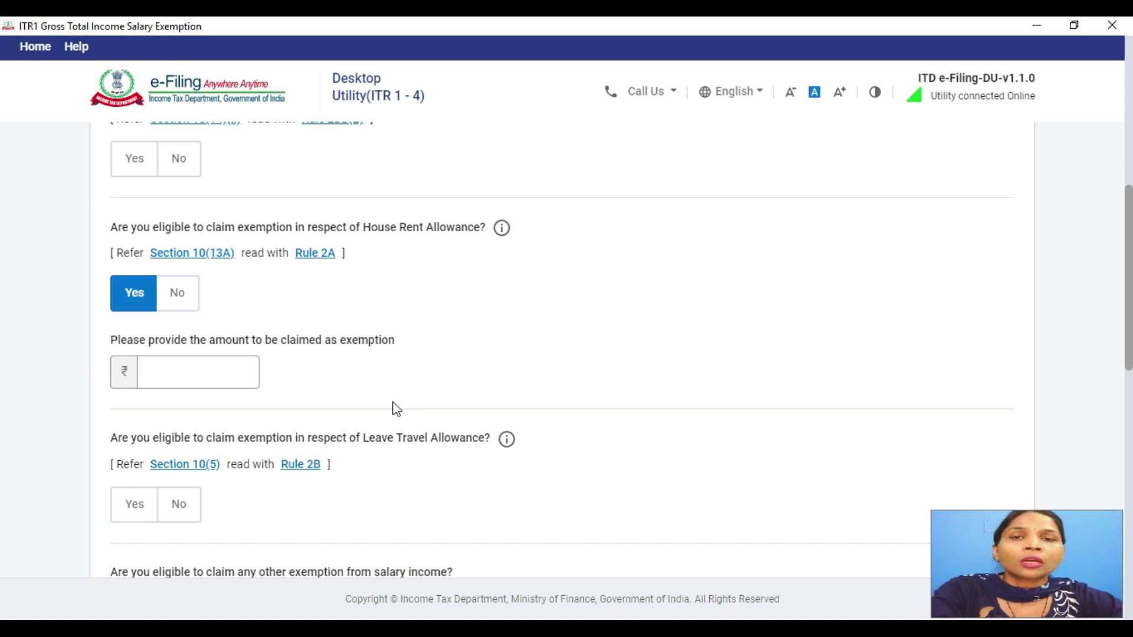
pyautogui.scroll(-10, 394, 405)
pyautogui.scroll(-2, 391, 405)
pyautogui.scroll(10, 392, 405)
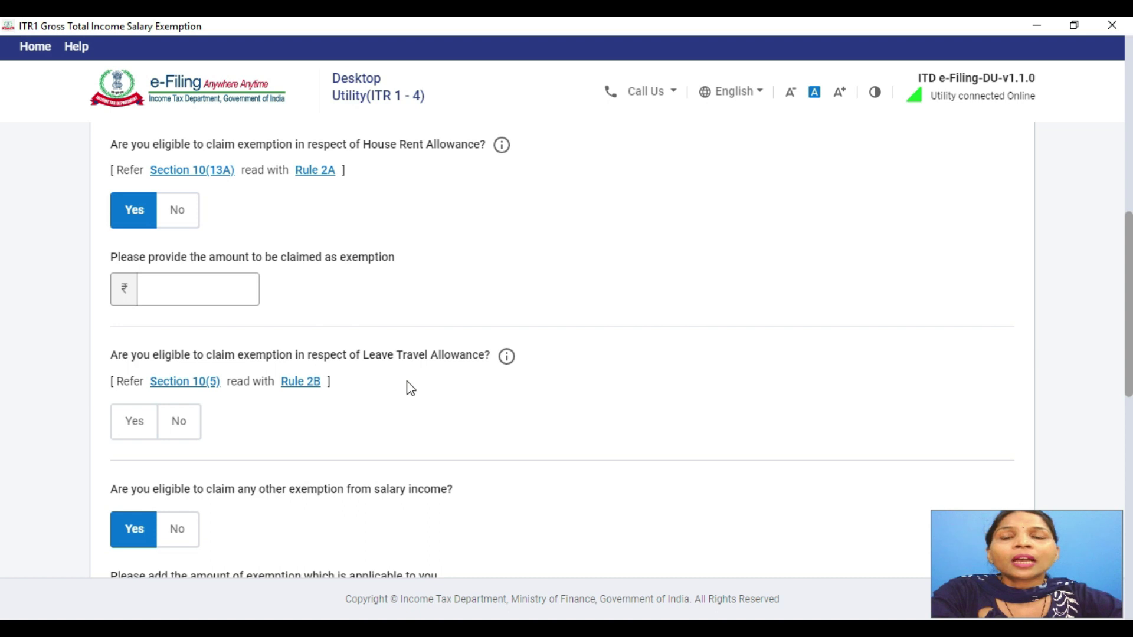
pyautogui.scroll(8, 411, 389)
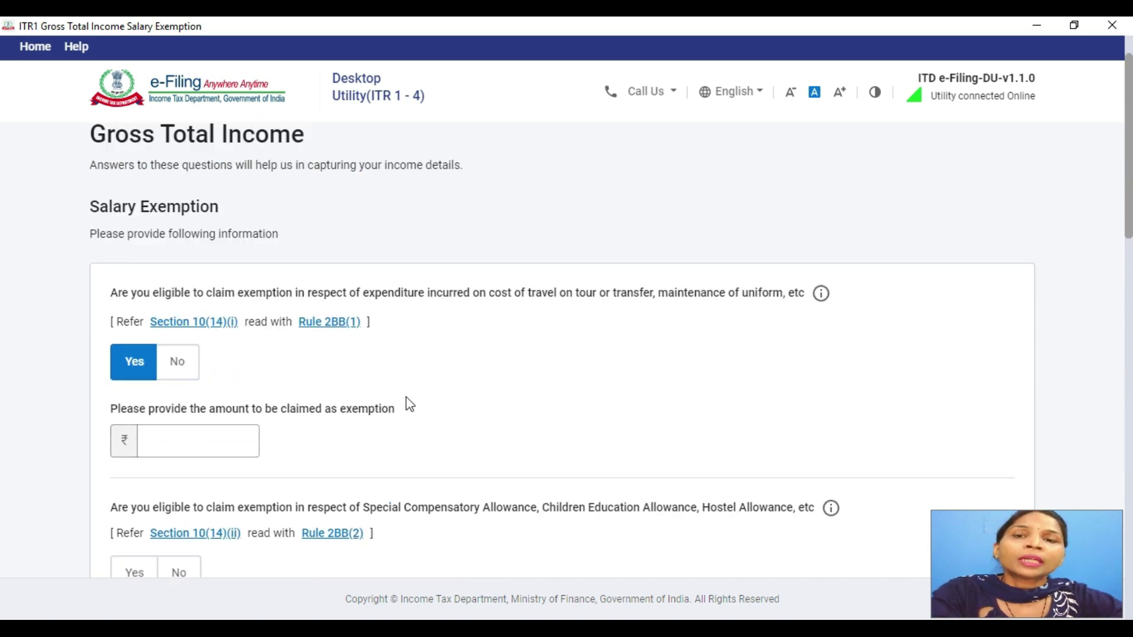
# Switch to FORM 16 PART B.pdf in Acrobat and scroll through the Annexure I salary table.
pyautogui.moveTo(549, 629)
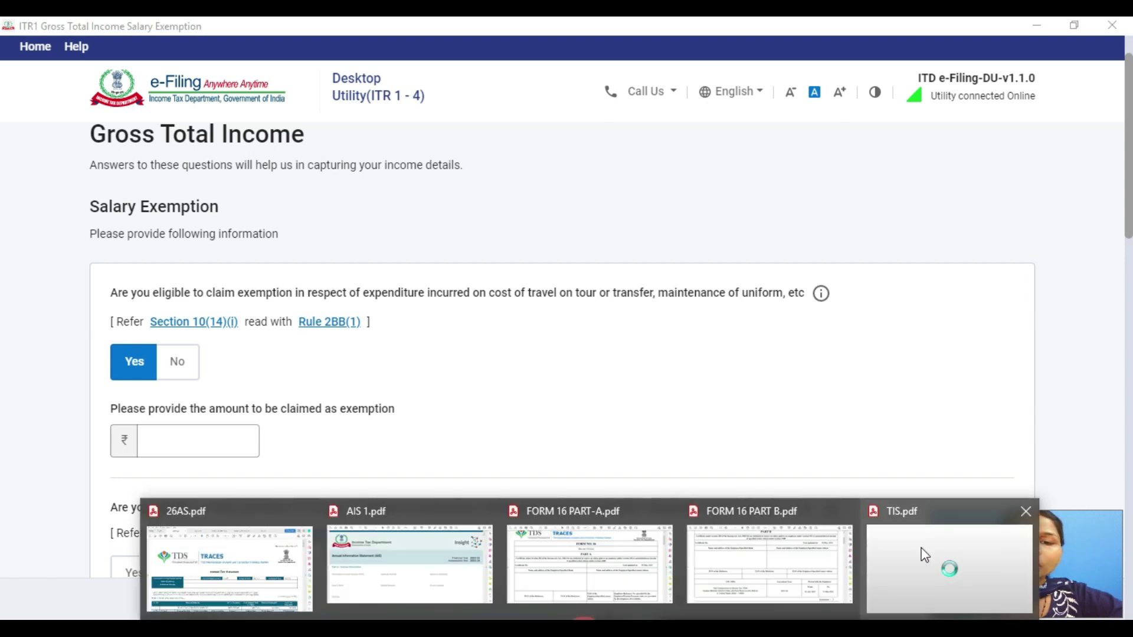
pyautogui.click(782, 554)
pyautogui.scroll(1, 597, 450)
pyautogui.scroll(-1, 596, 455)
pyautogui.scroll(-6, 597, 458)
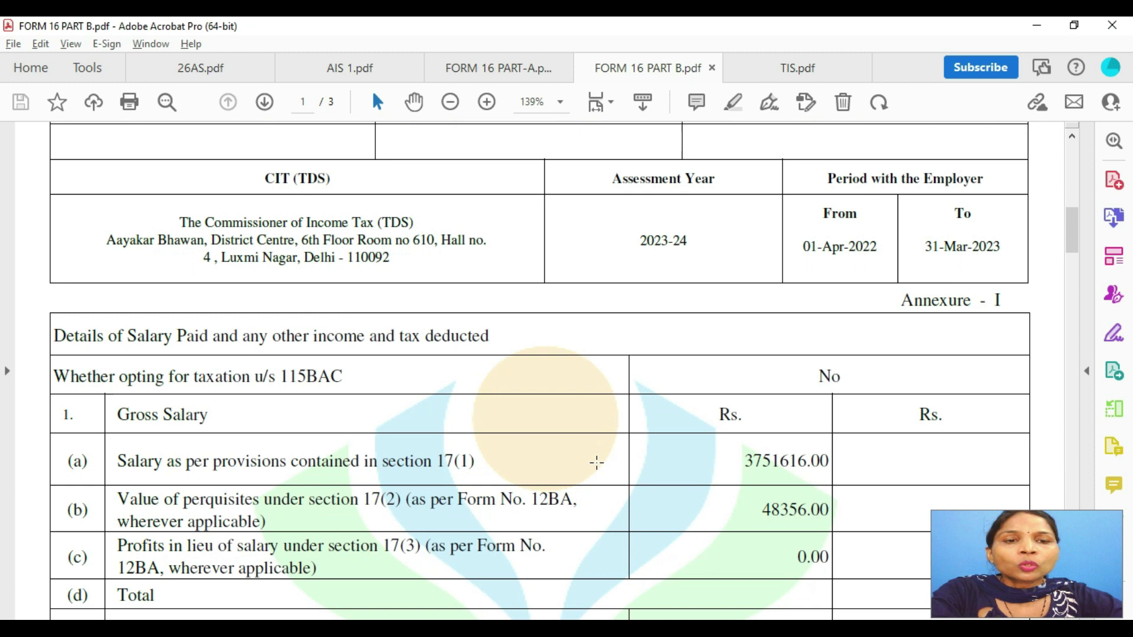
pyautogui.scroll(-1, 596, 464)
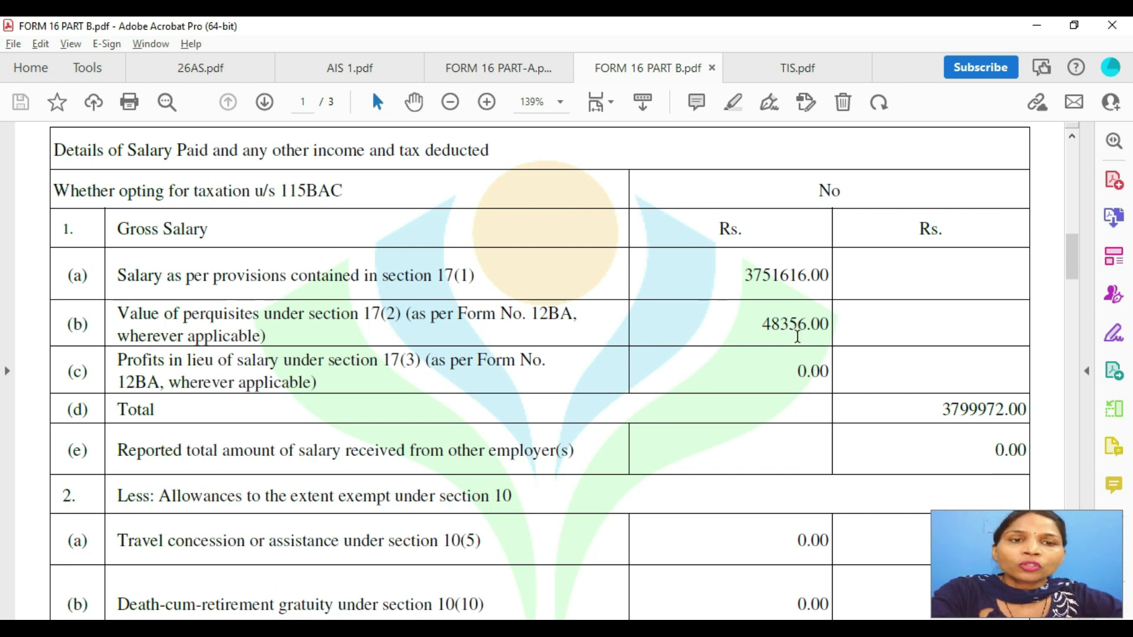
pyautogui.scroll(-1, 797, 334)
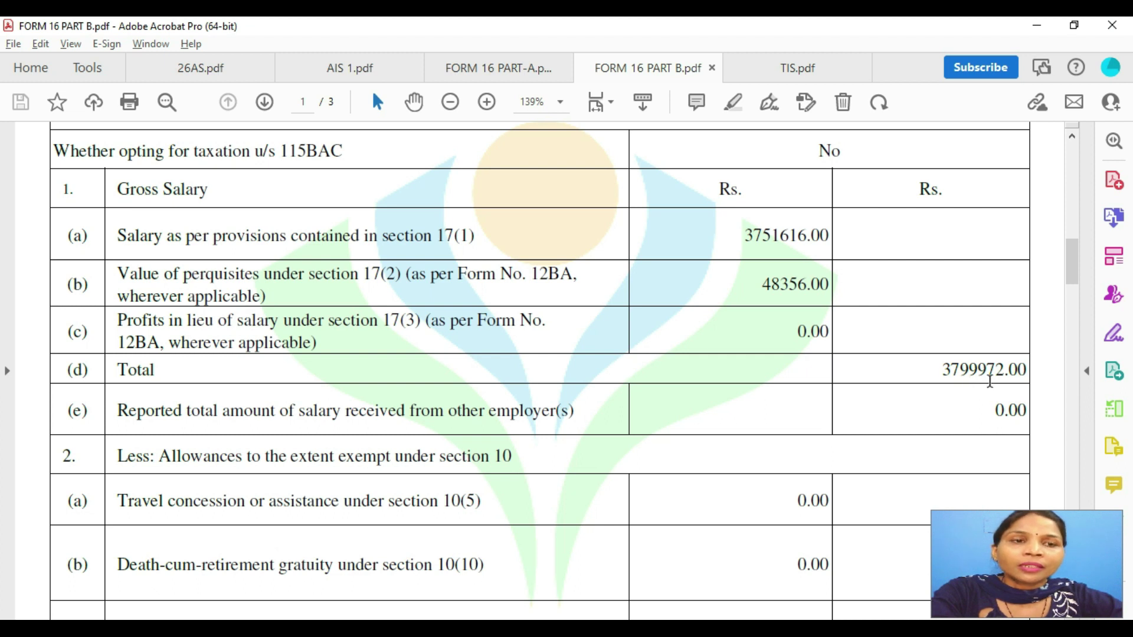
pyautogui.scroll(-3, 985, 378)
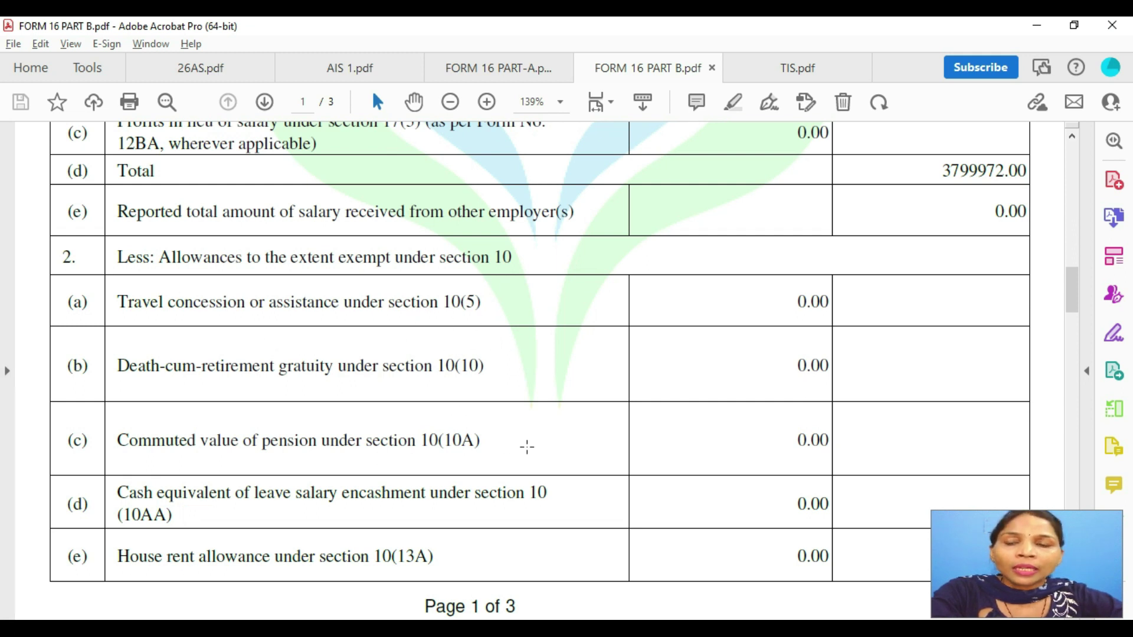
pyautogui.scroll(-1, 527, 448)
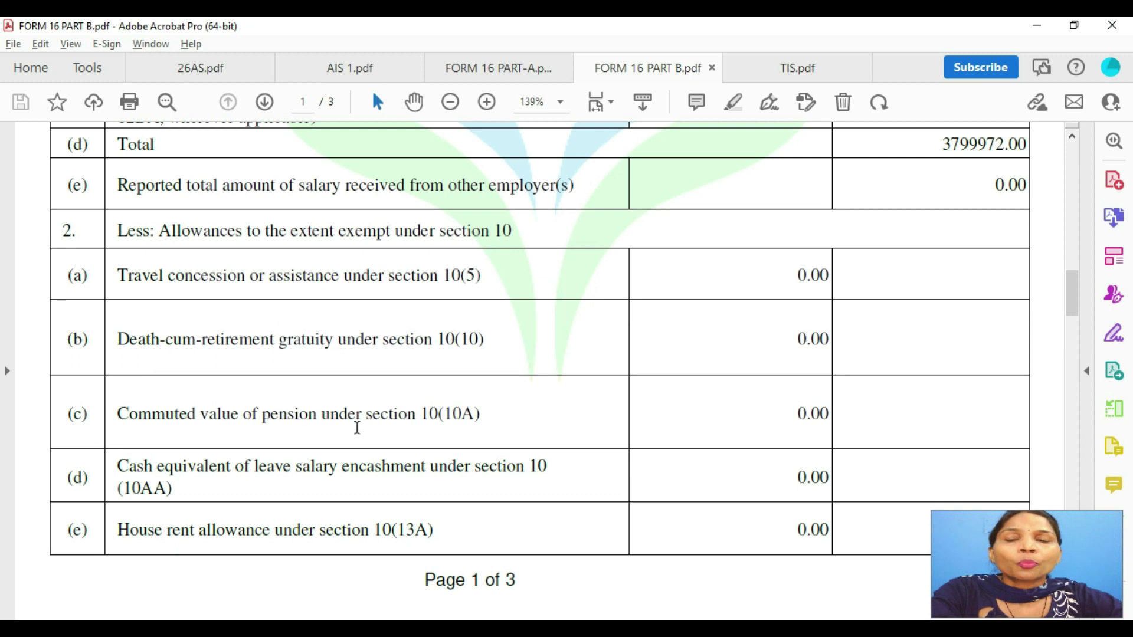
pyautogui.scroll(-2, 404, 423)
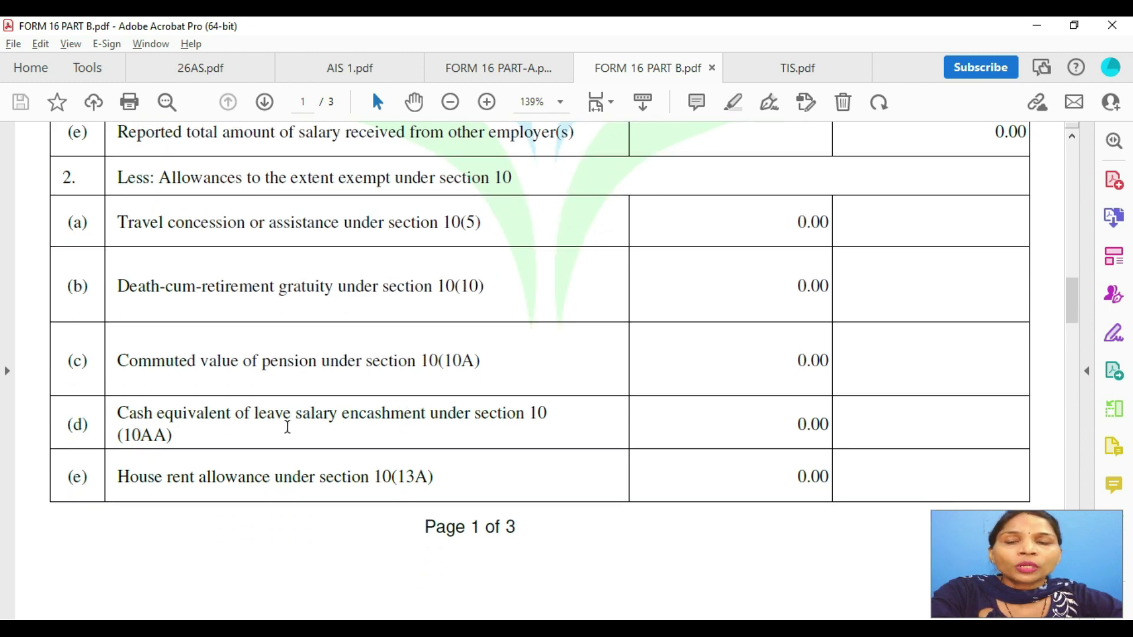
pyautogui.scroll(-10, 454, 431)
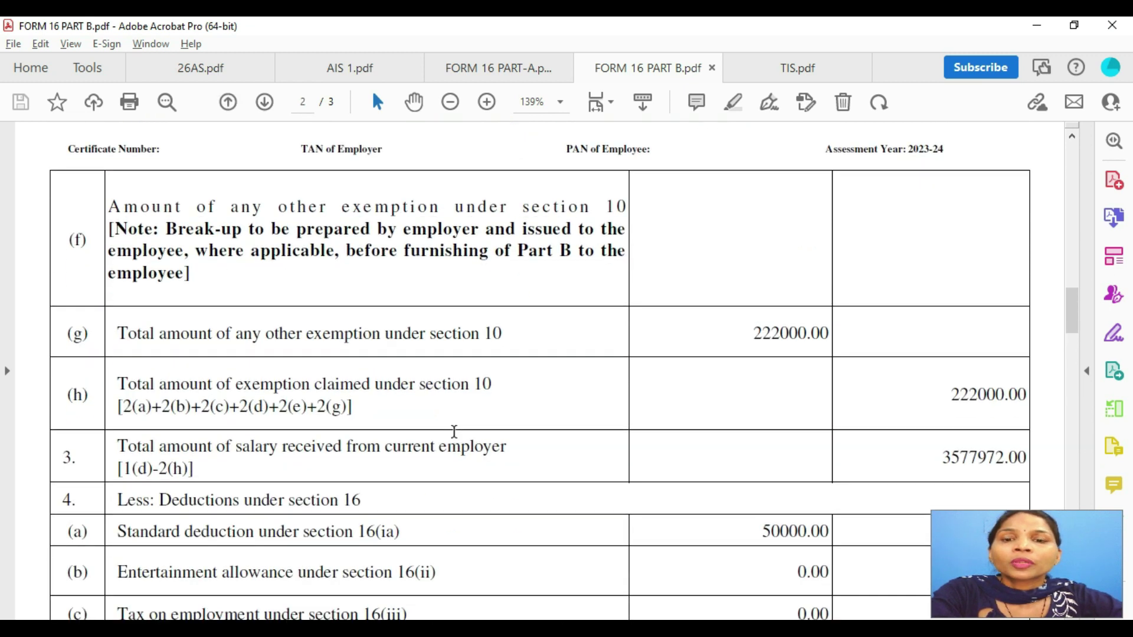
pyautogui.scroll(10, 454, 433)
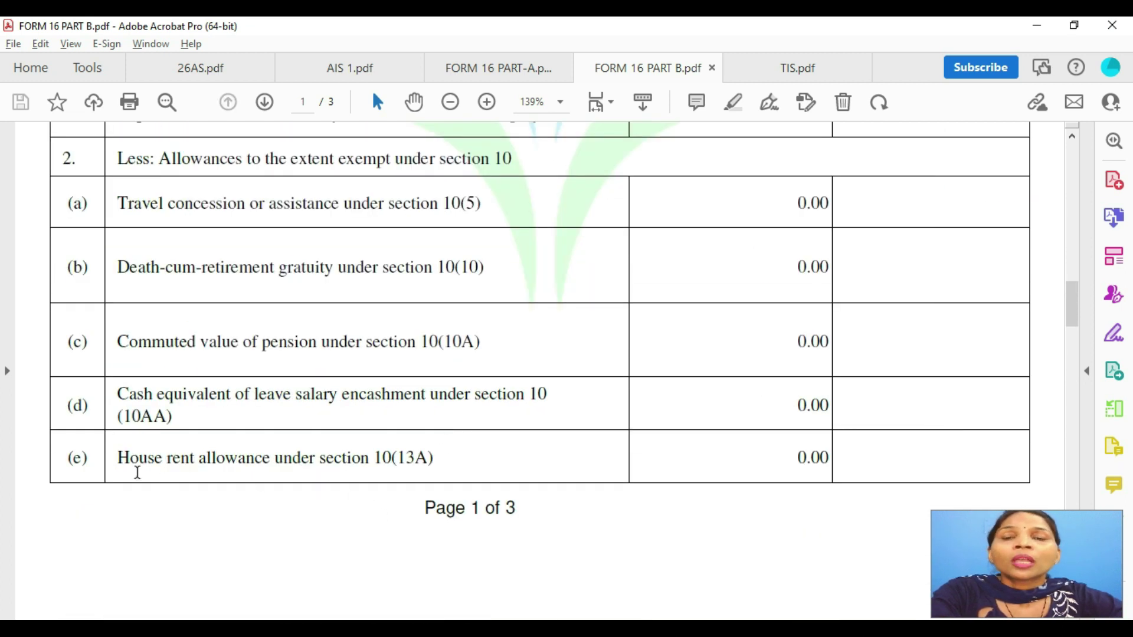
pyautogui.scroll(-7, 752, 463)
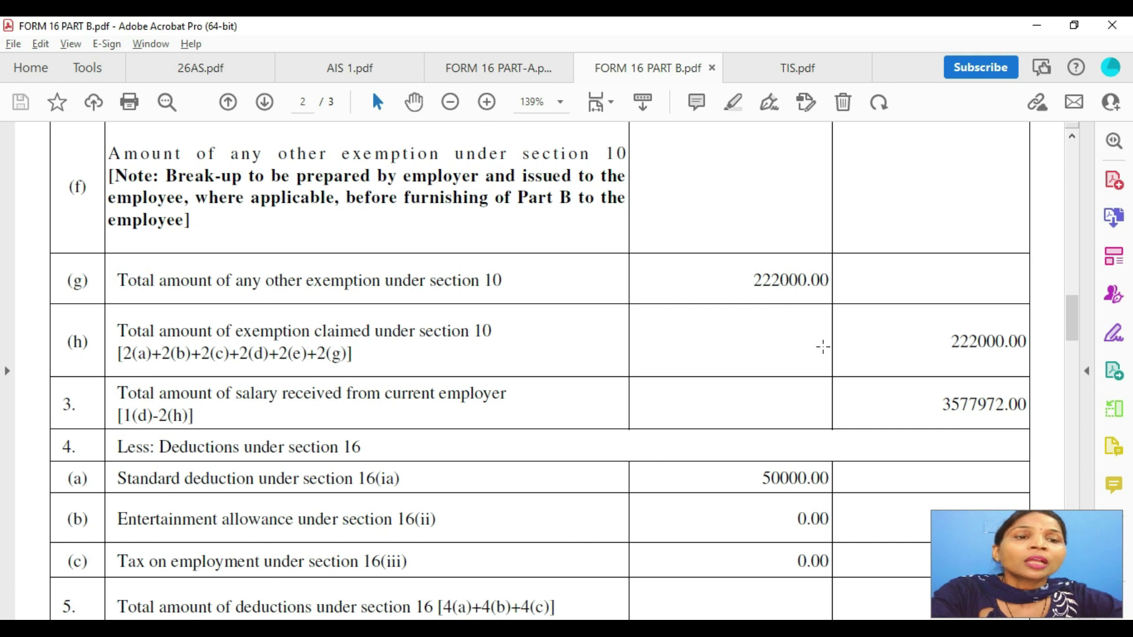
# Highlight the 3577972.00 current-employer salary, then return to the e-filing utility.
pyautogui.moveTo(934, 403); pyautogui.dragTo(1023, 402)
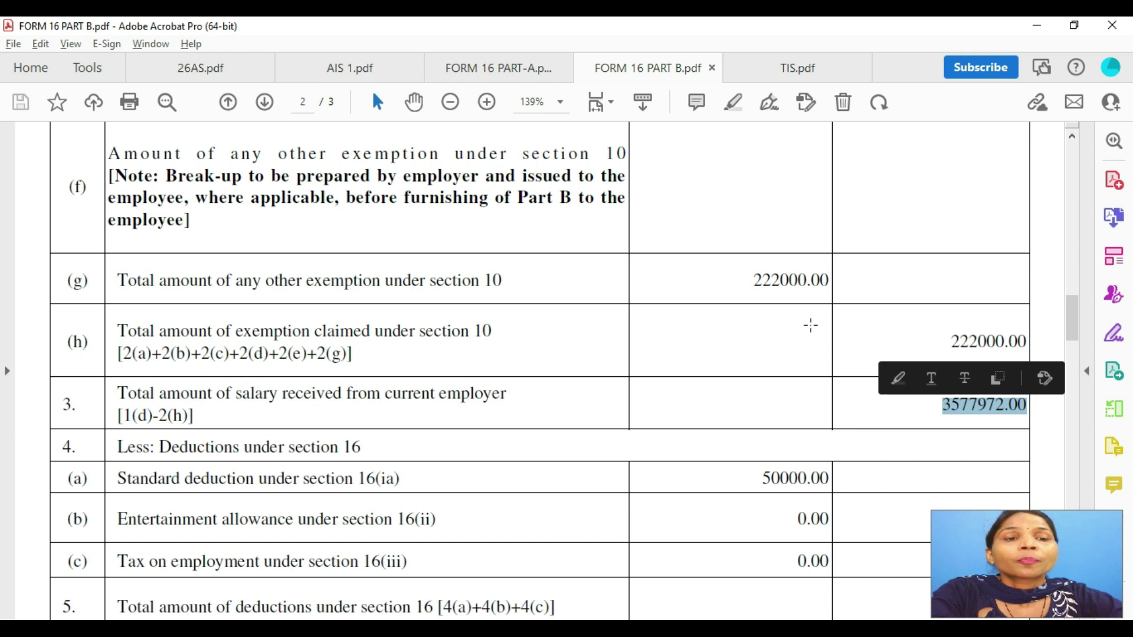
pyautogui.scroll(10, 772, 351)
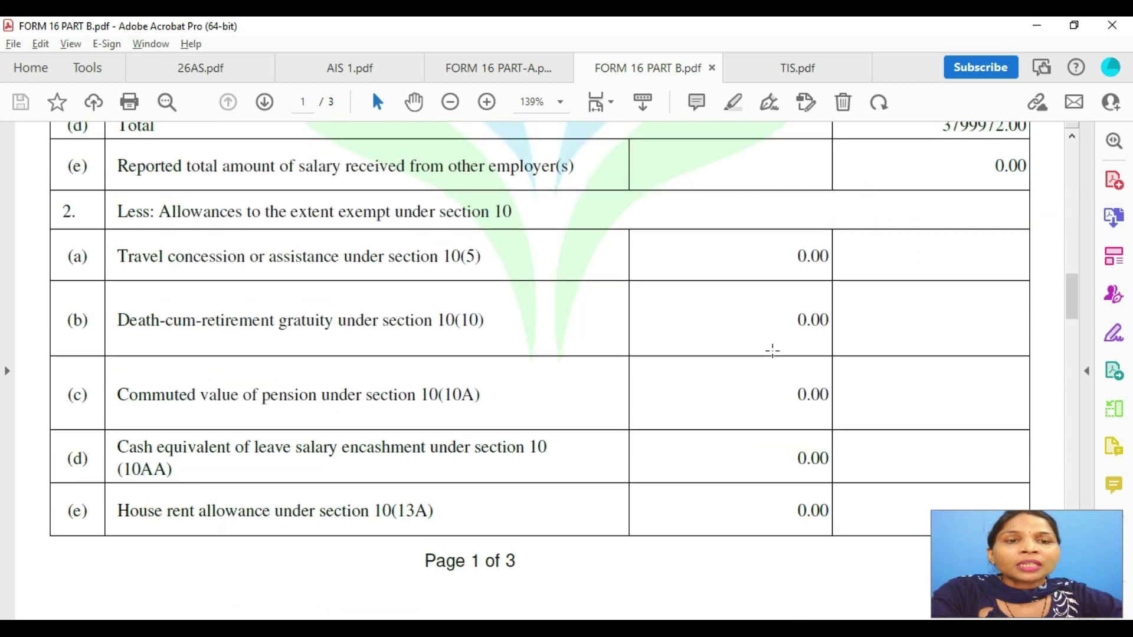
pyautogui.scroll(1, 772, 351)
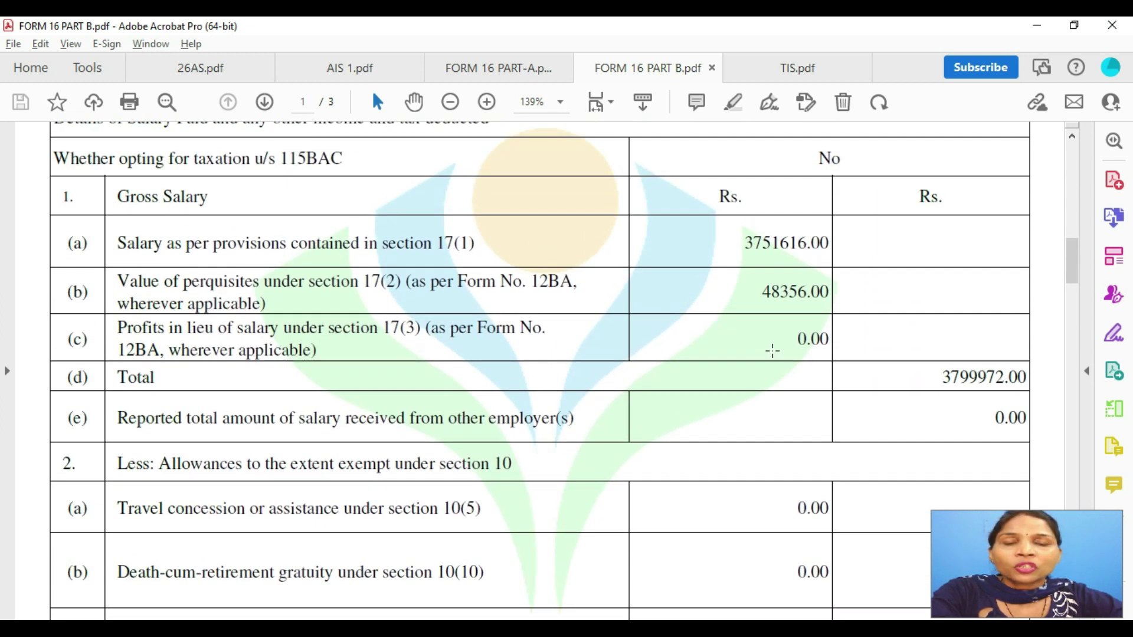
pyautogui.scroll(-10, 772, 350)
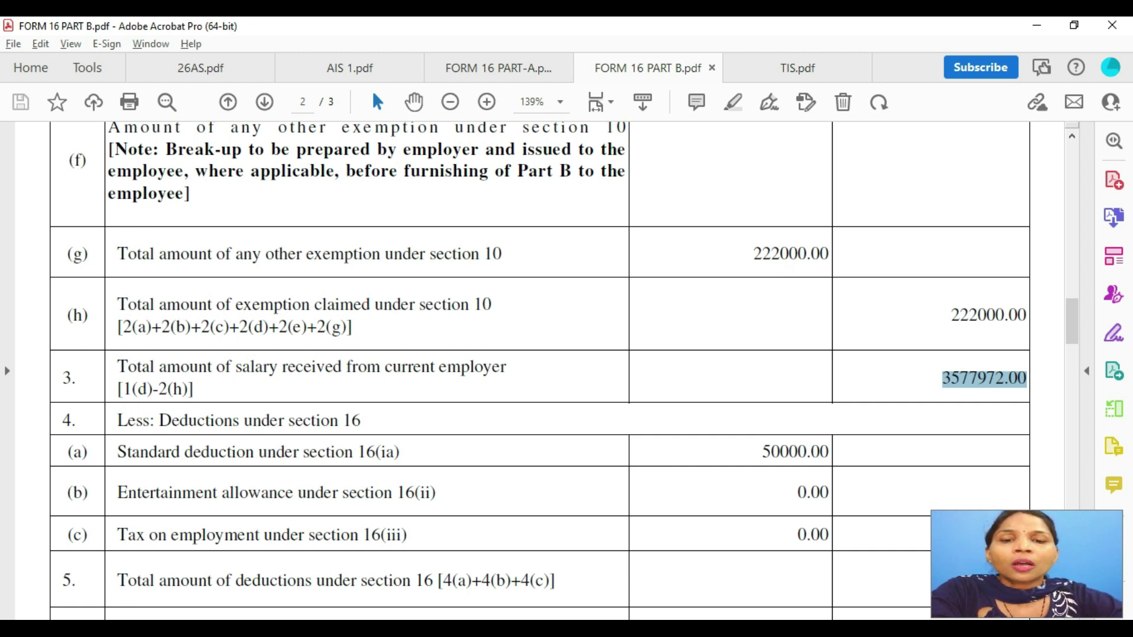
pyautogui.hotkey('alt', 'Tab')
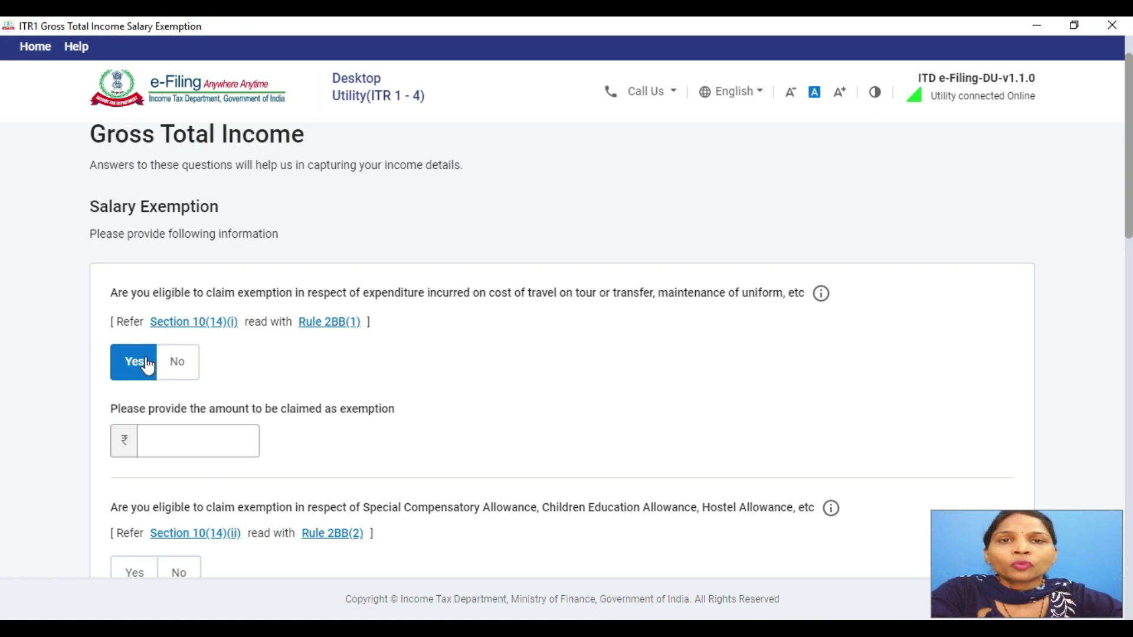
# Enter 2,22,000 as the travel and uniform allowance exemption.
pyautogui.click(217, 437)
pyautogui.write('222000')
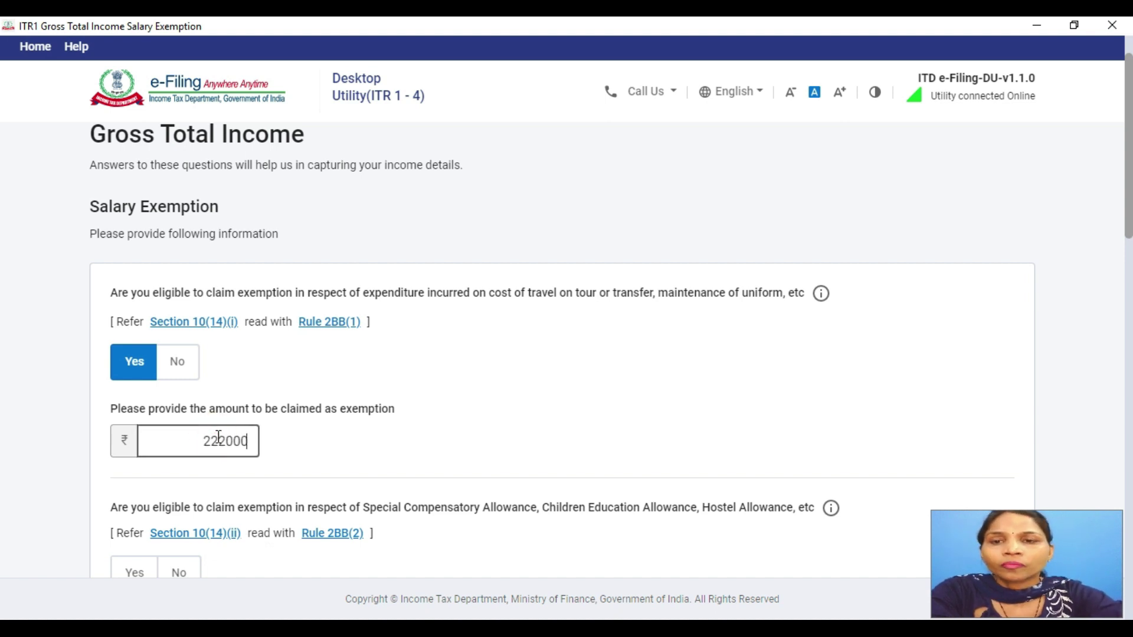
pyautogui.click(347, 429)
pyautogui.scroll(-7, 313, 346)
# Answer No for HRA, Special Compensatory Allowance, LTA and other salary exemptions, then continue.
pyautogui.click(57, 289)
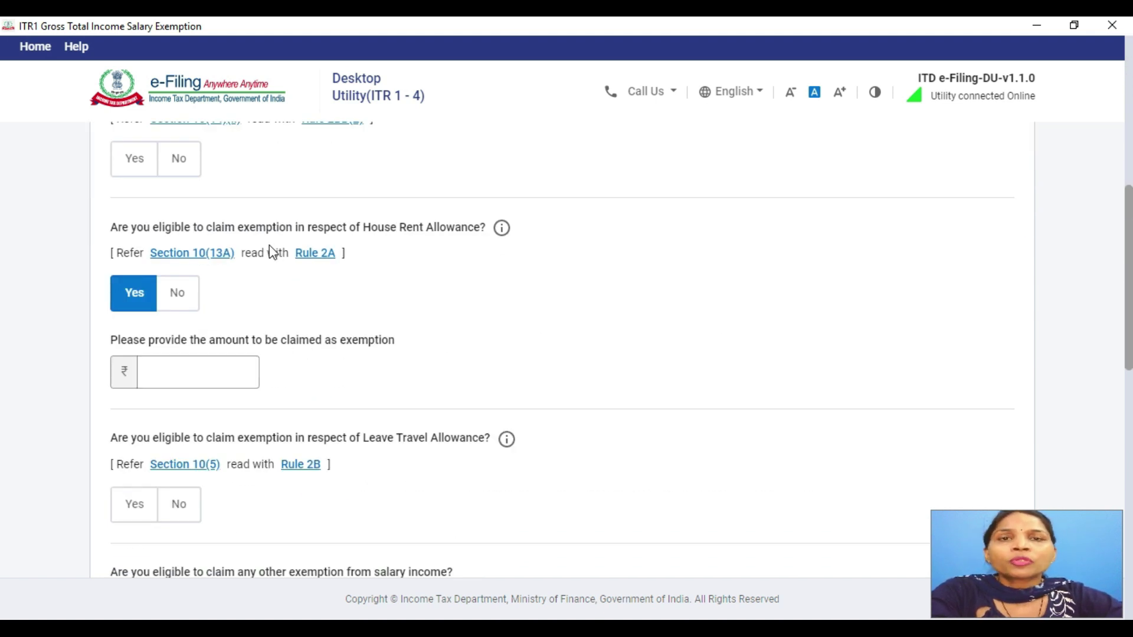
pyautogui.click(179, 295)
pyautogui.scroll(-3, 282, 312)
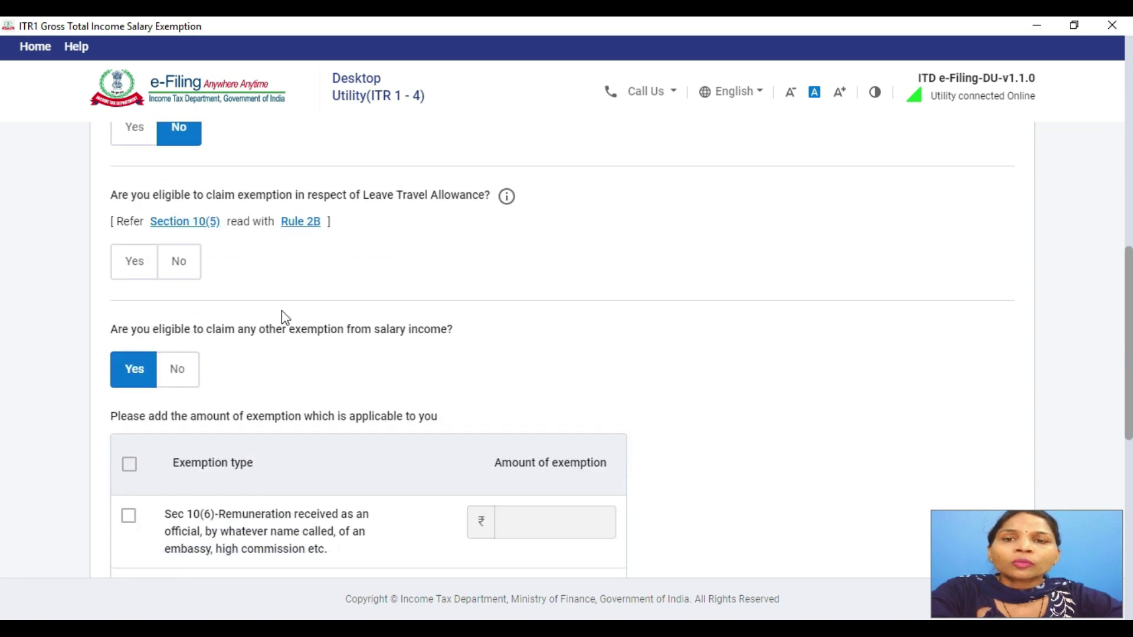
pyautogui.scroll(6, 358, 260)
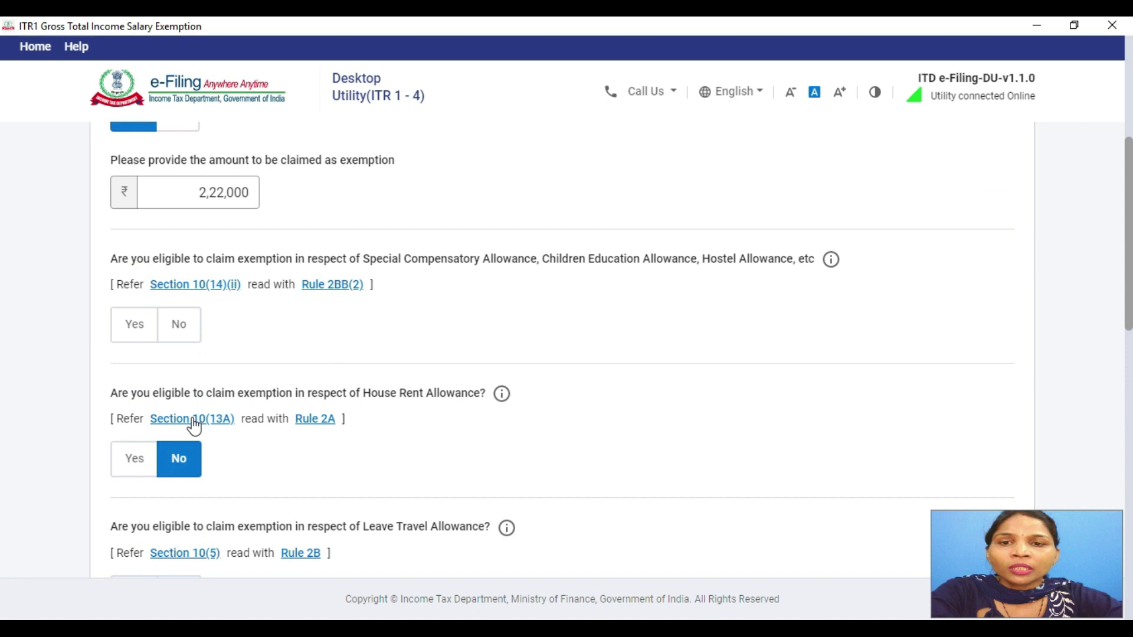
pyautogui.click(177, 323)
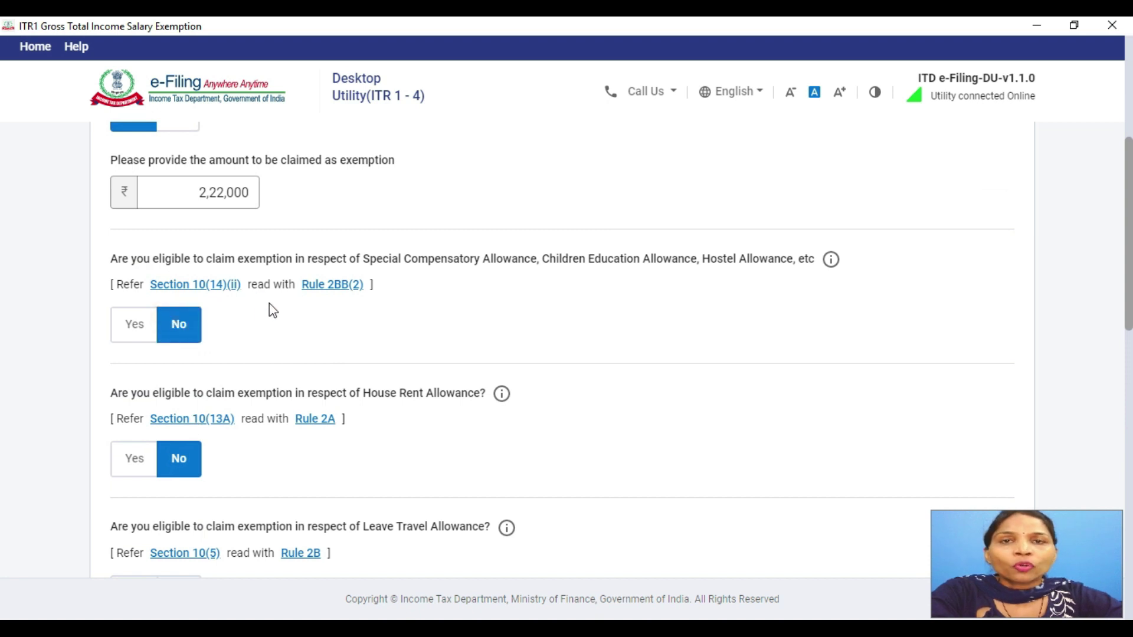
pyautogui.scroll(-6, 269, 304)
pyautogui.click(182, 262)
pyautogui.scroll(-5, 351, 311)
pyautogui.scroll(1, 212, 296)
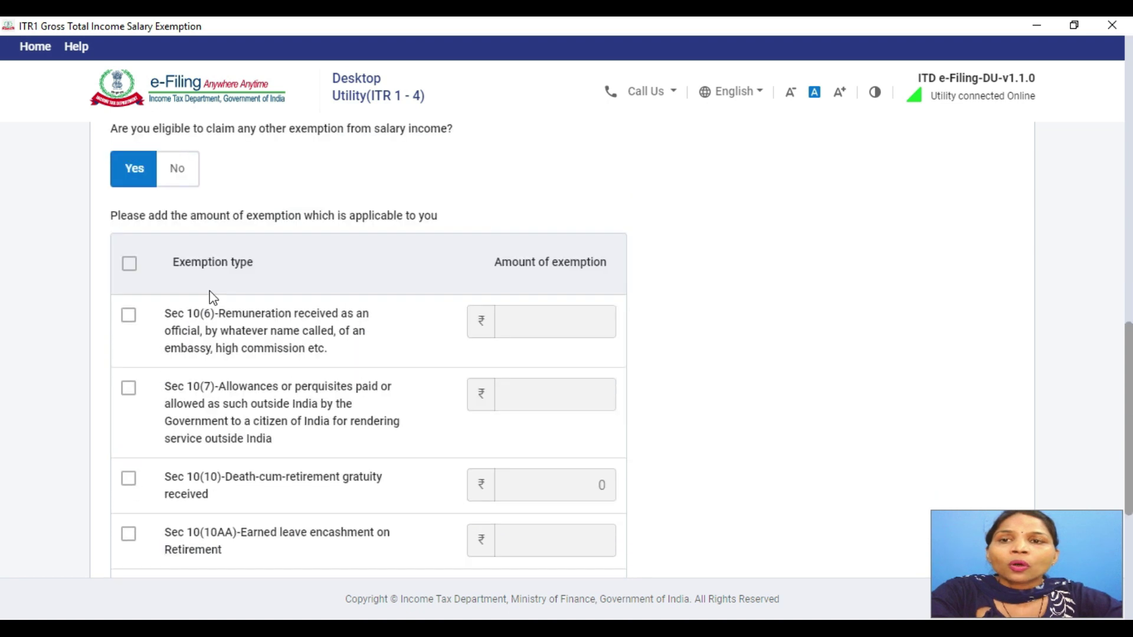
pyautogui.scroll(1, 236, 319)
pyautogui.scroll(-3, 242, 341)
pyautogui.scroll(4, 259, 360)
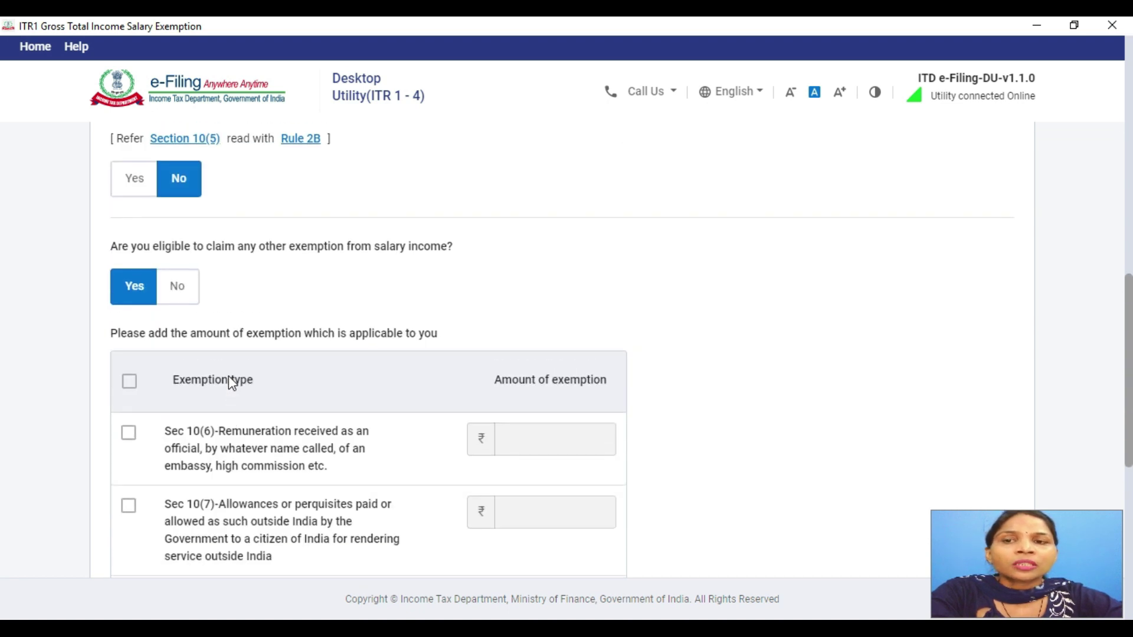
pyautogui.click(181, 287)
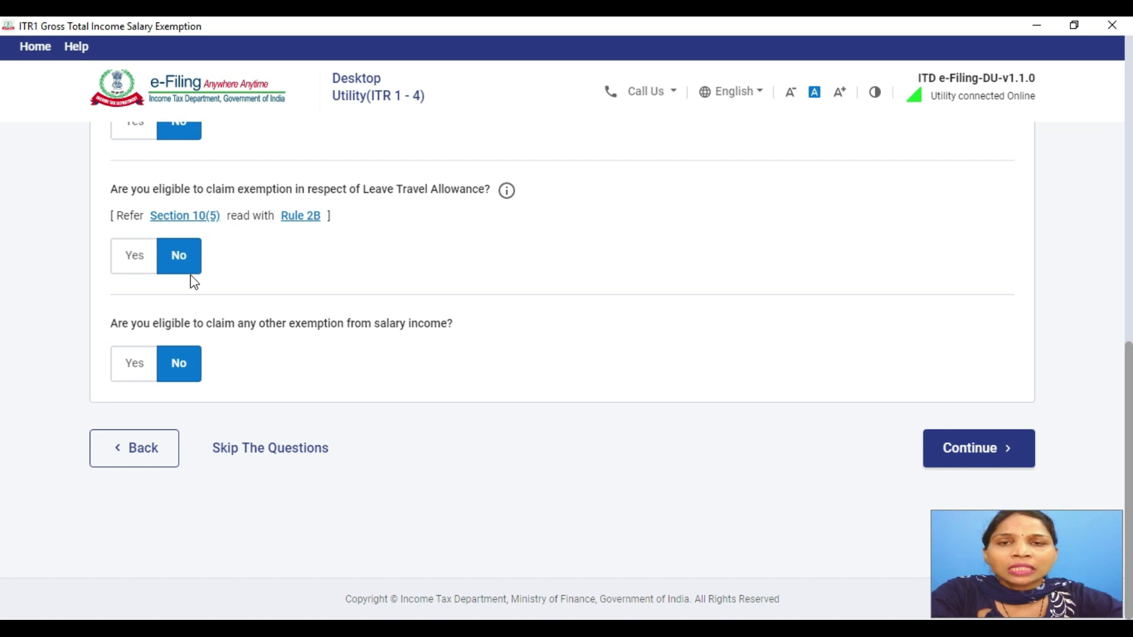
pyautogui.click(957, 448)
pyautogui.scroll(-2, 505, 377)
pyautogui.scroll(5, 504, 377)
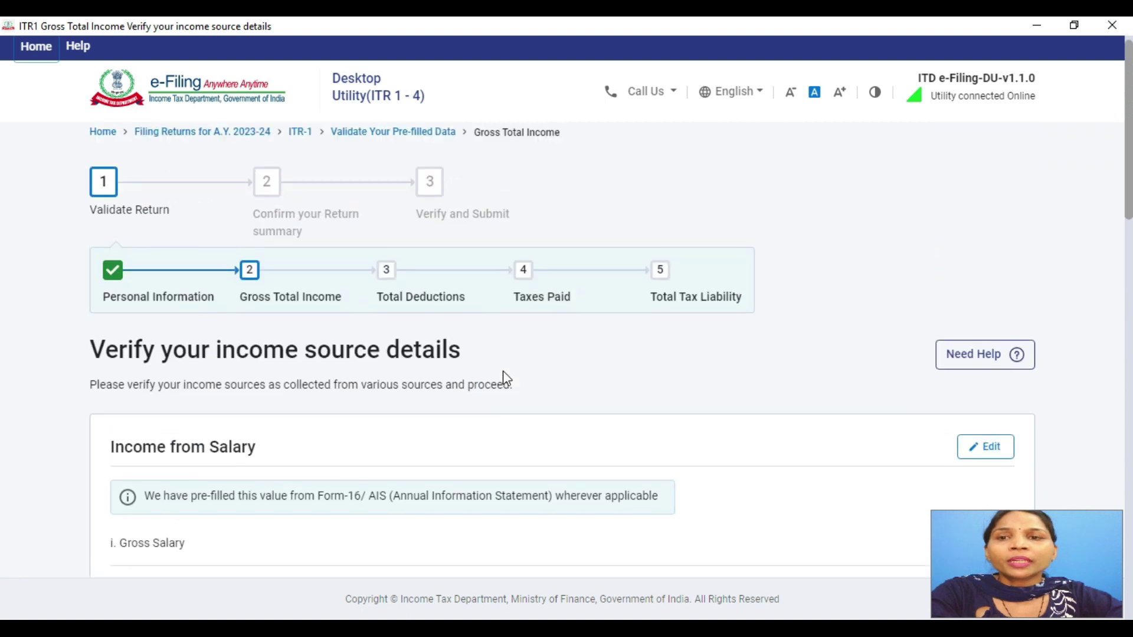
pyautogui.scroll(-3, 493, 371)
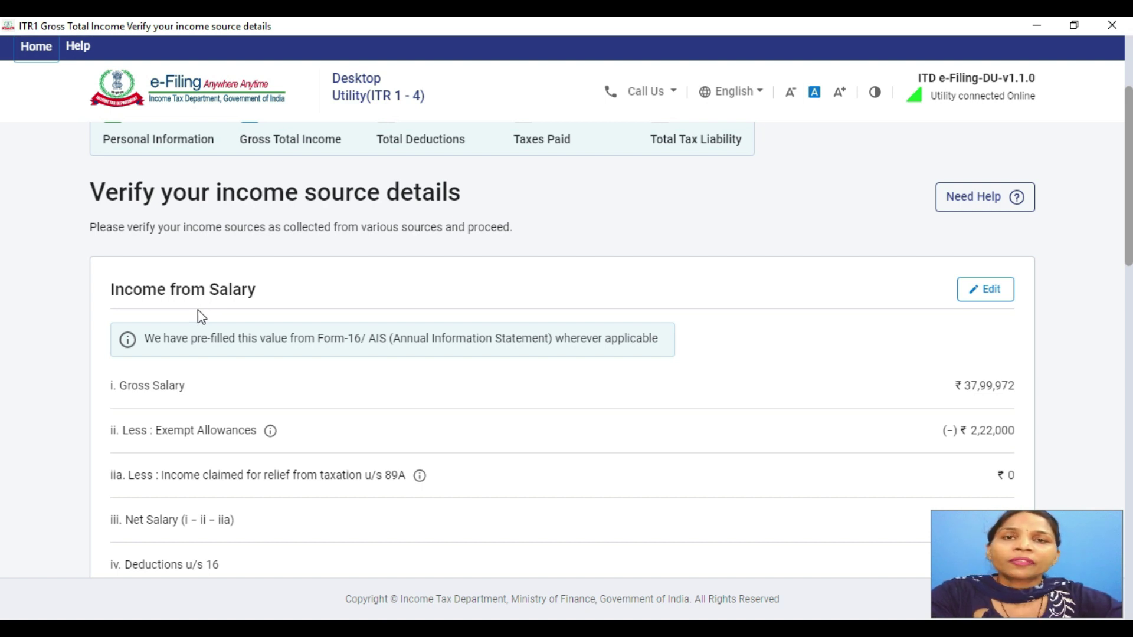
pyautogui.scroll(-2, 197, 311)
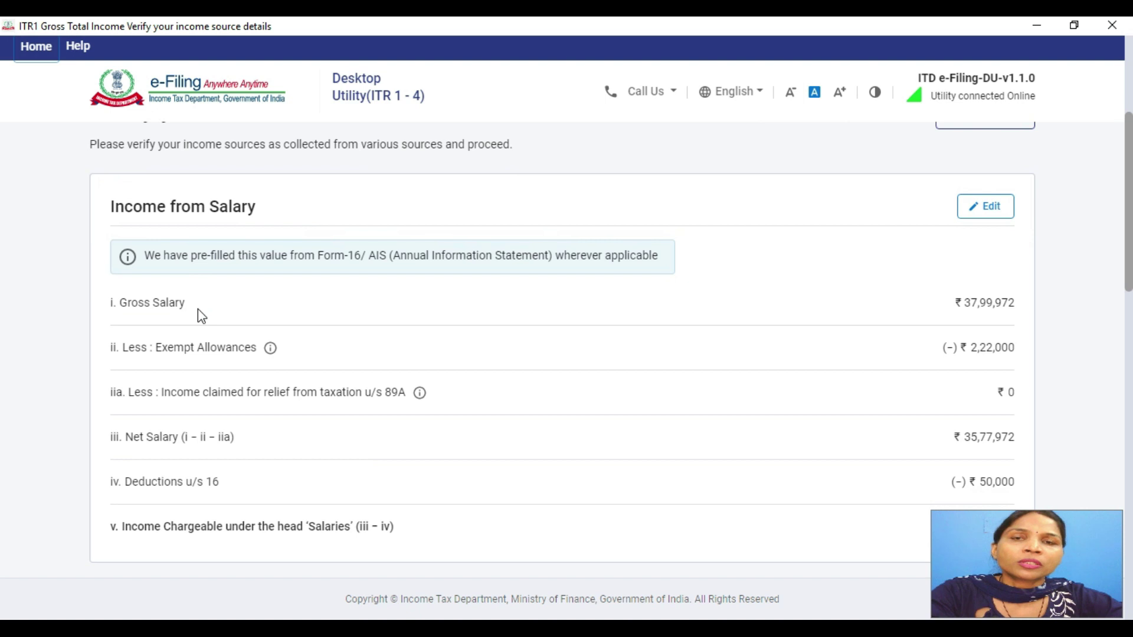
pyautogui.scroll(2, 201, 313)
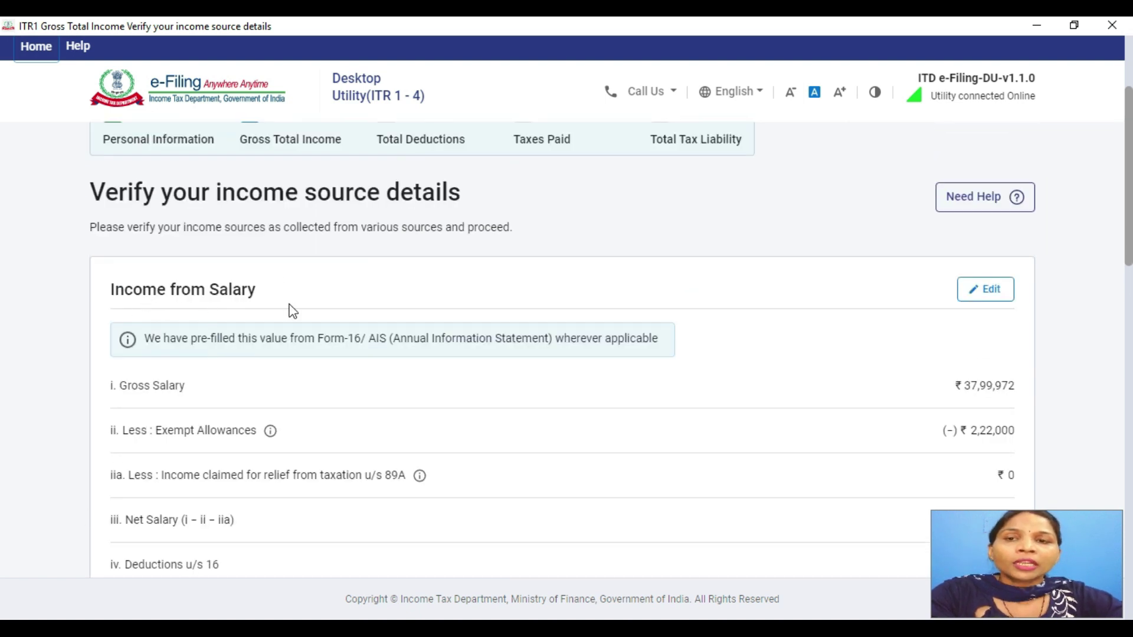
pyautogui.scroll(-4, 291, 309)
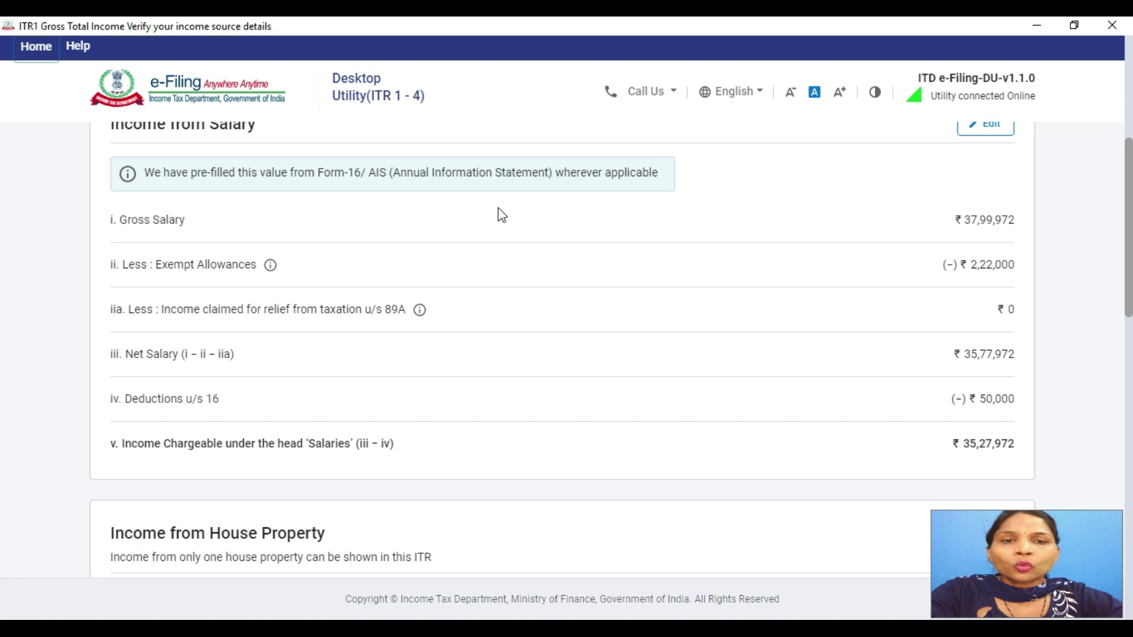
pyautogui.scroll(3, 498, 212)
# Open Income from Salary for editing and bring up Form 16 Part B for reference.
pyautogui.click(986, 290)
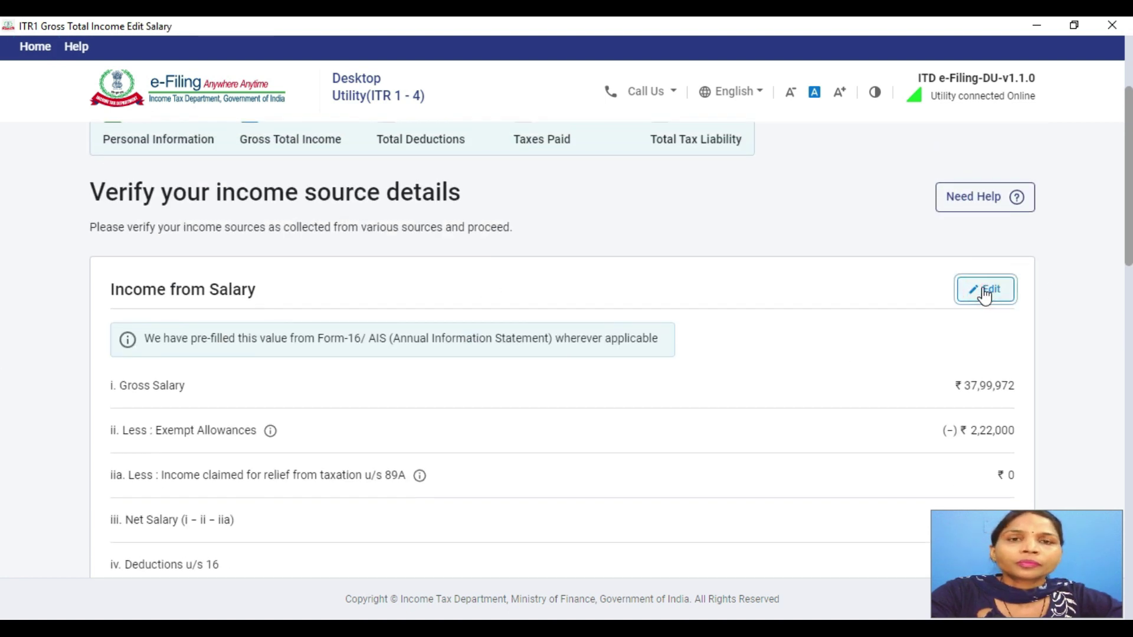
pyautogui.scroll(-3, 829, 273)
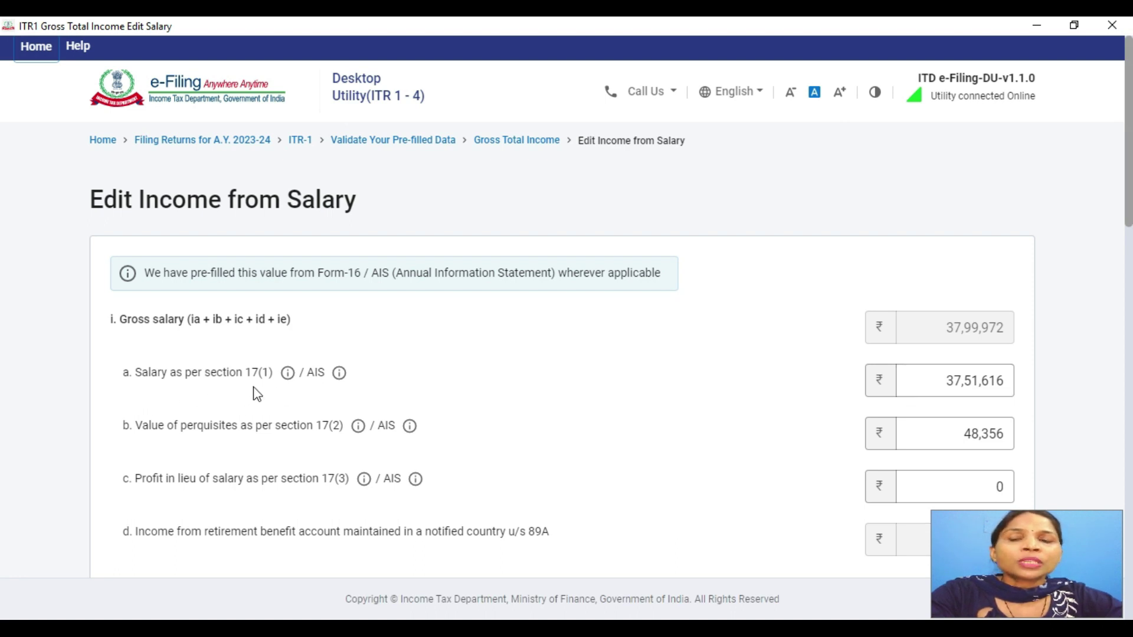
pyautogui.click(589, 629)
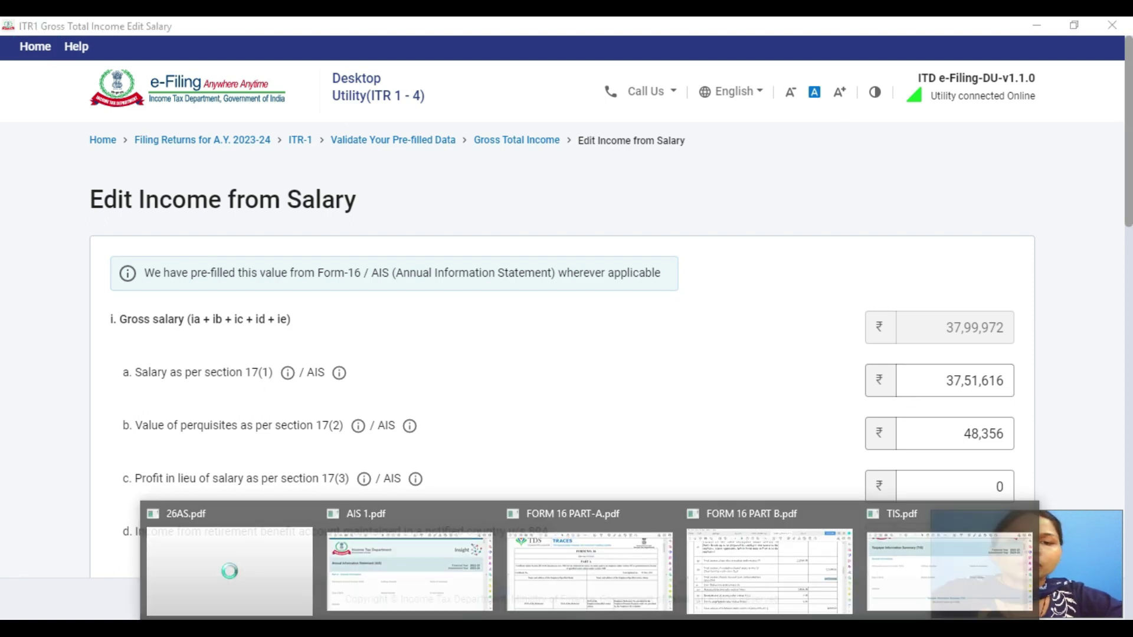
pyautogui.click(742, 563)
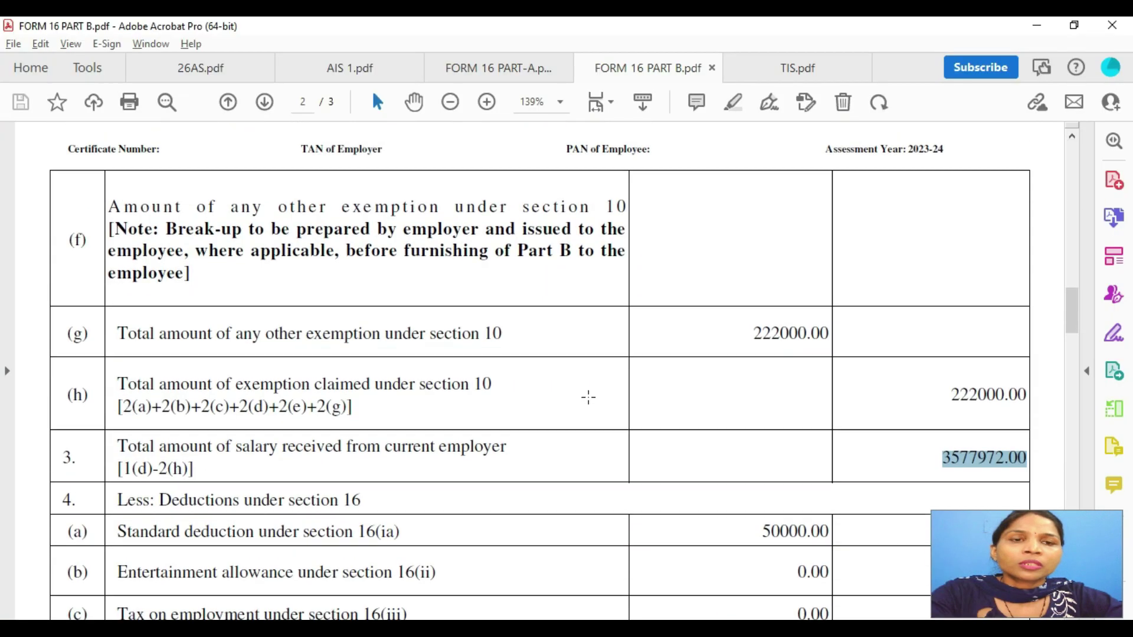
pyautogui.scroll(15, 589, 397)
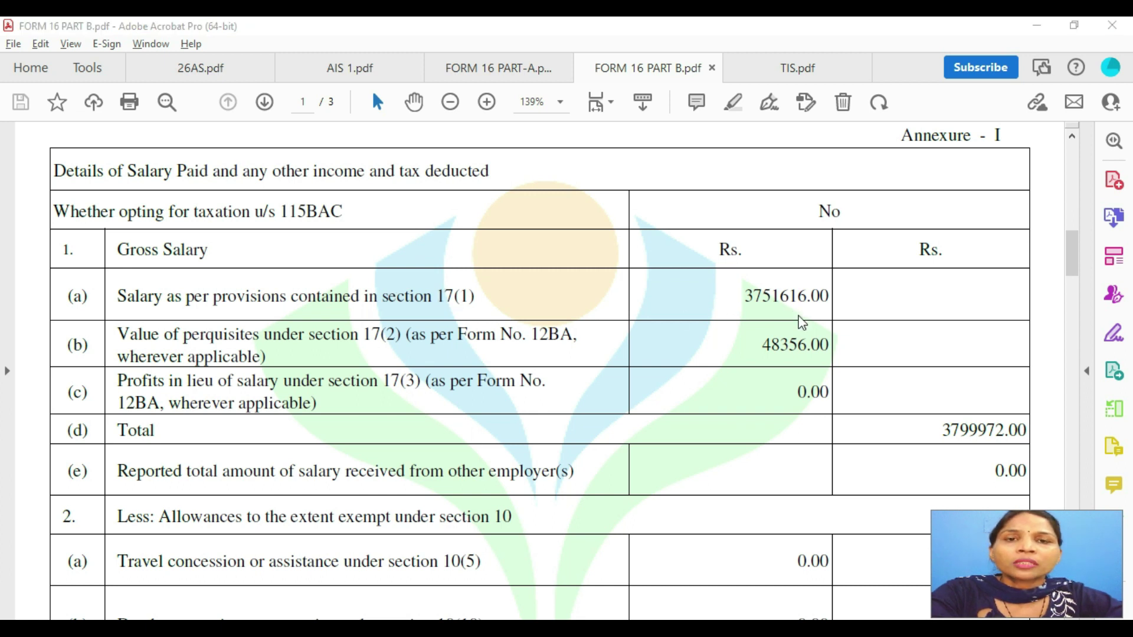
pyautogui.hotkey('alt', 'Tab')
# Compare the 17(1) salary, 17(2) perquisites and 17(3) profit amounts against Form 16.
pyautogui.click(975, 374)
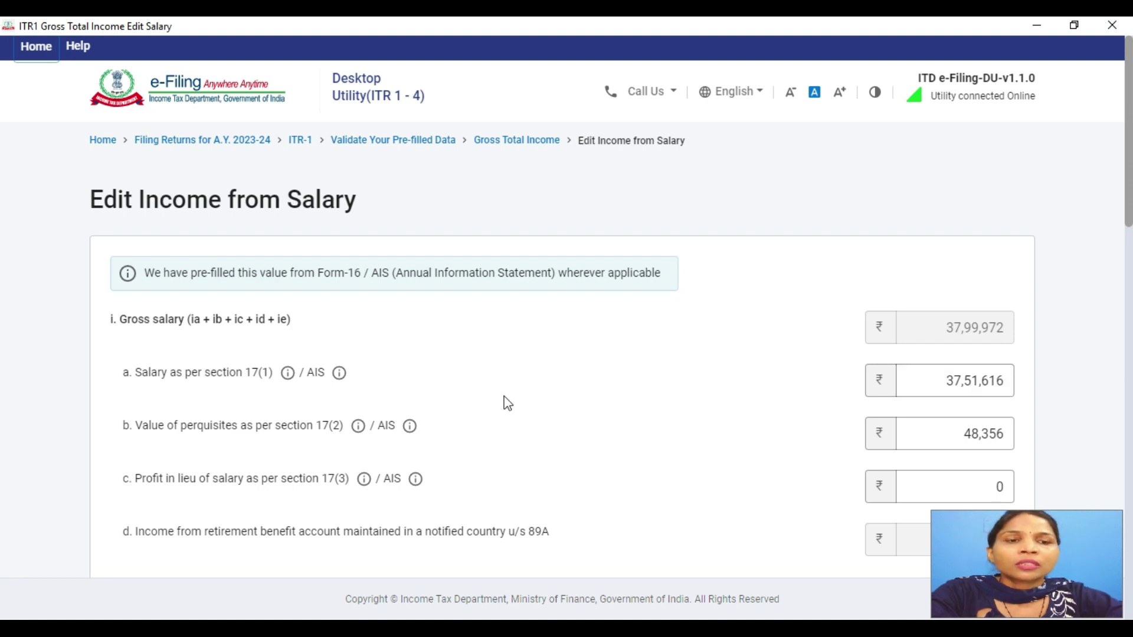
pyautogui.scroll(-3, 974, 381)
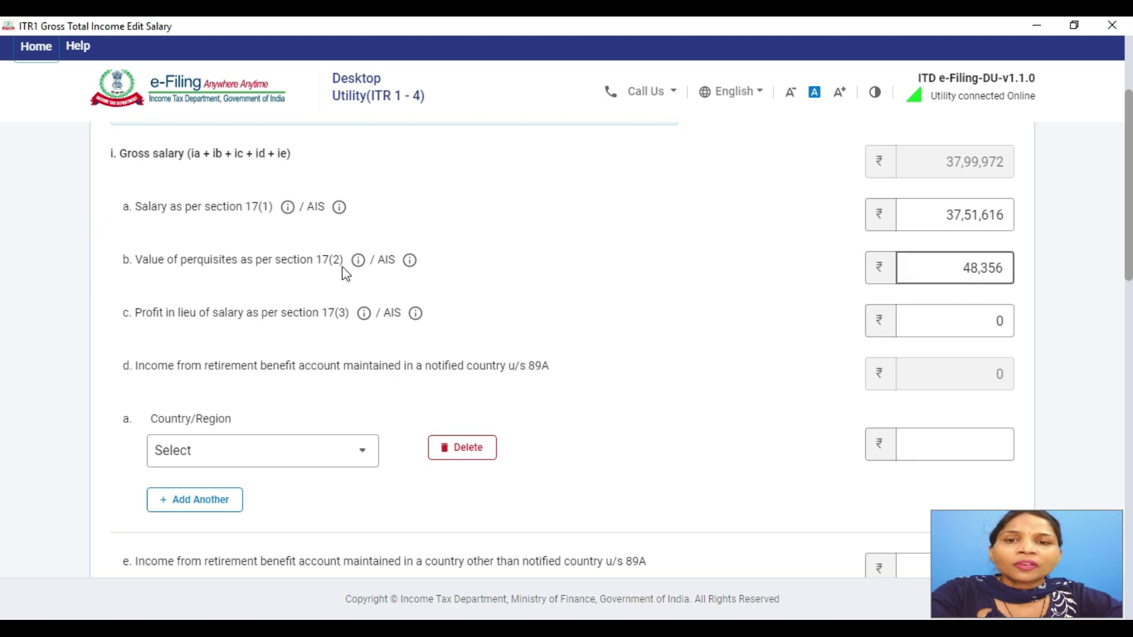
pyautogui.hotkey('alt', 'Tab')
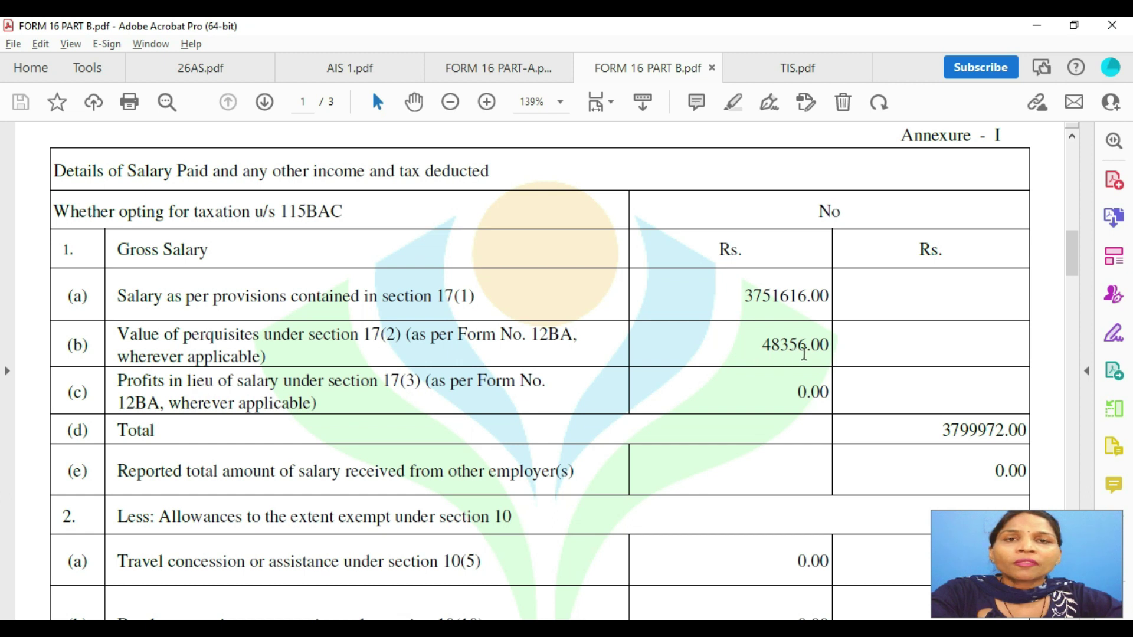
pyautogui.hotkey('alt', 'Tab')
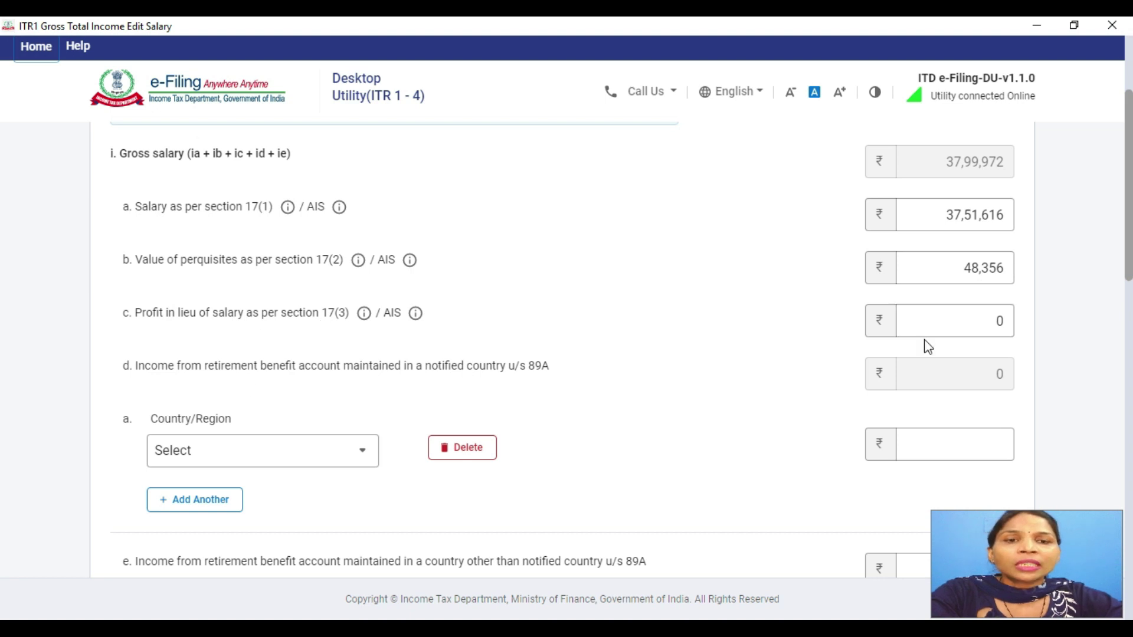
pyautogui.hotkey('alt', 'Tab')
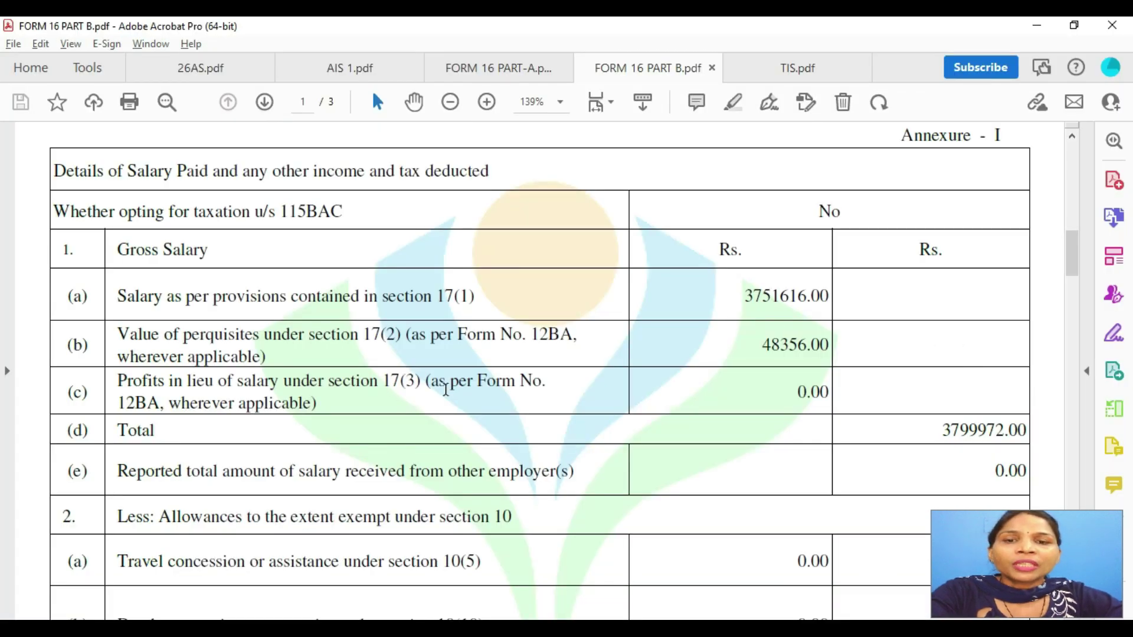
pyautogui.hotkey('alt', 'Tab')
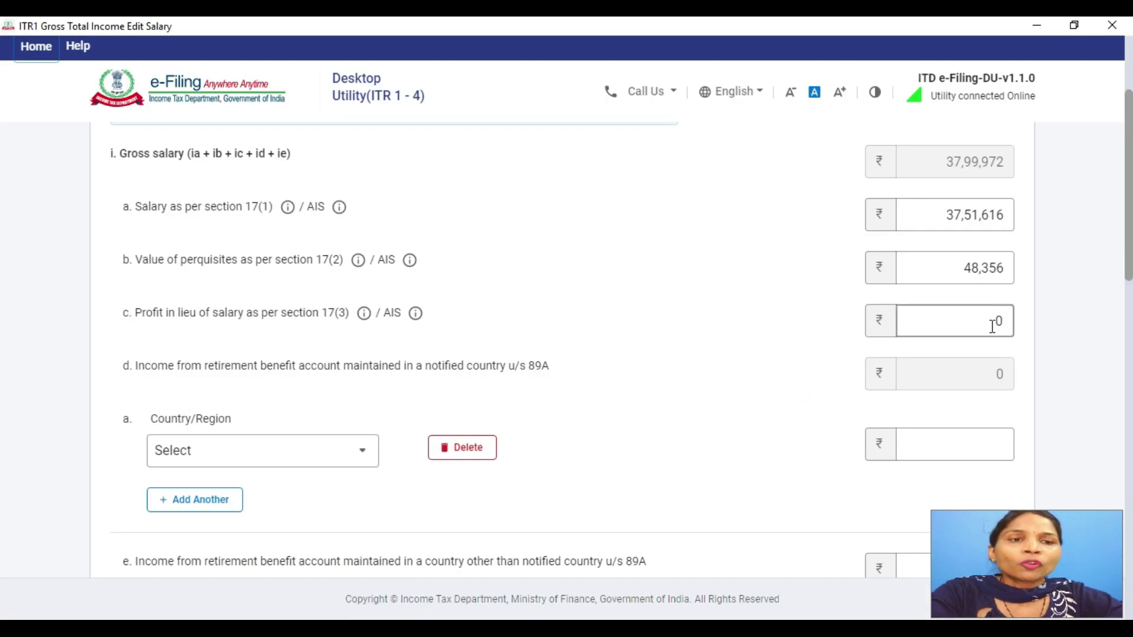
pyautogui.scroll(-3, 992, 330)
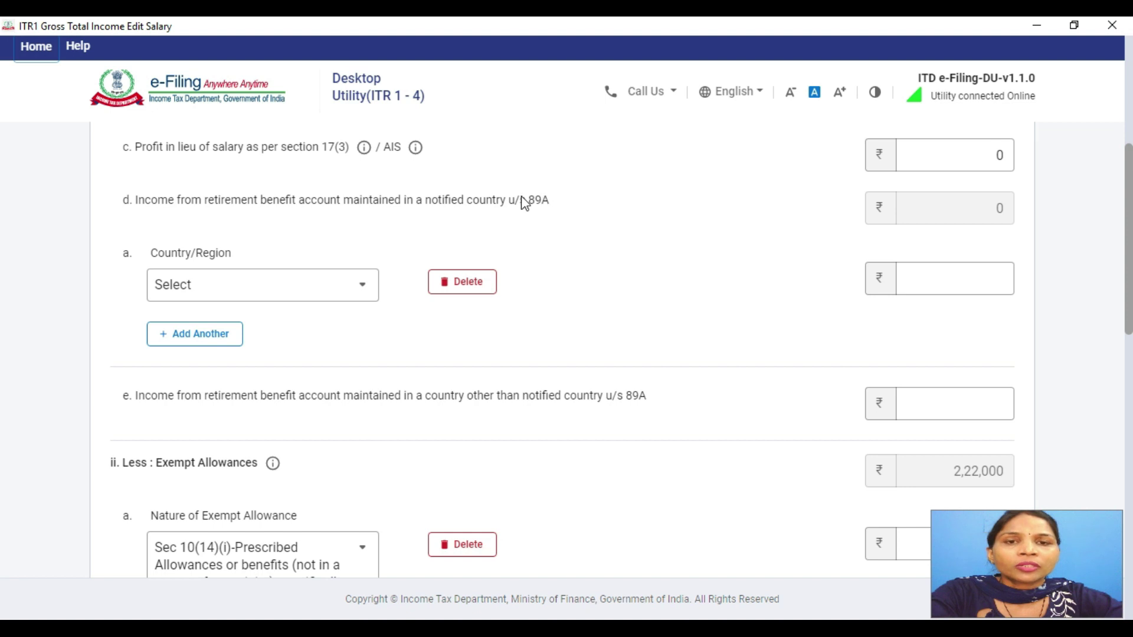
# Show the Country/Region list for item d, the section 89A retirement benefit income.
pyautogui.moveTo(123, 200); pyautogui.dragTo(552, 214)
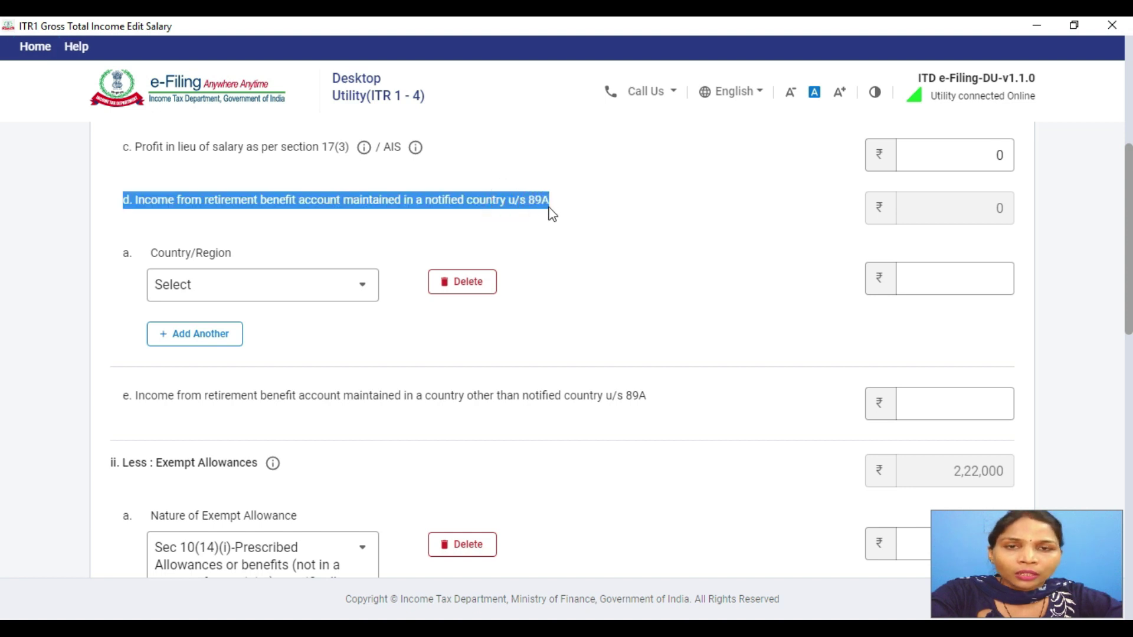
pyautogui.click(546, 213)
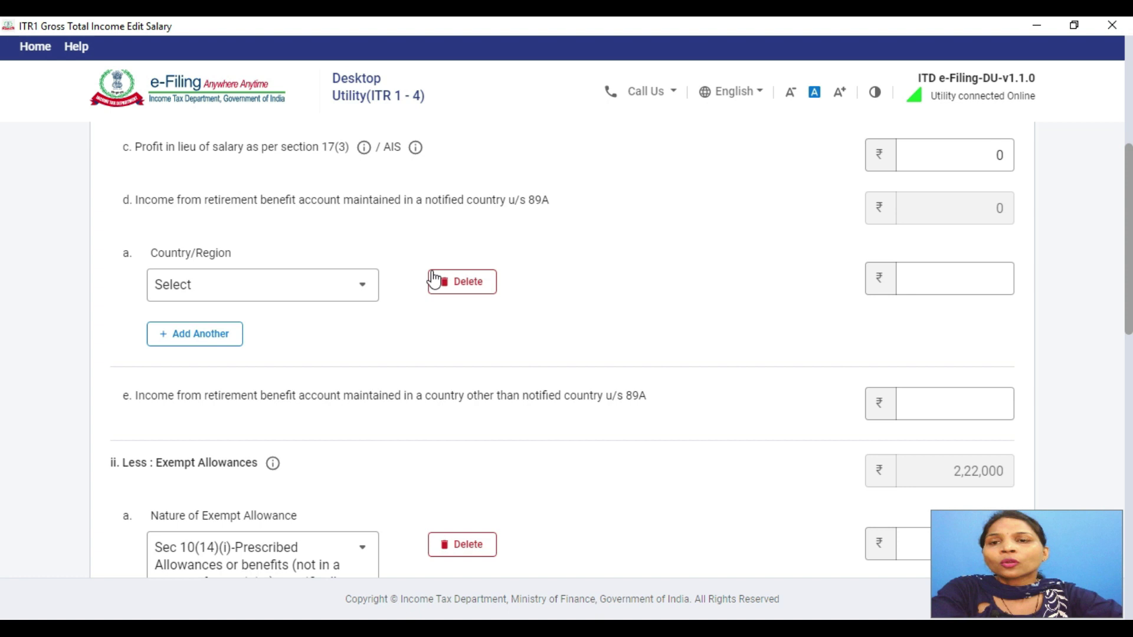
pyautogui.click(354, 289)
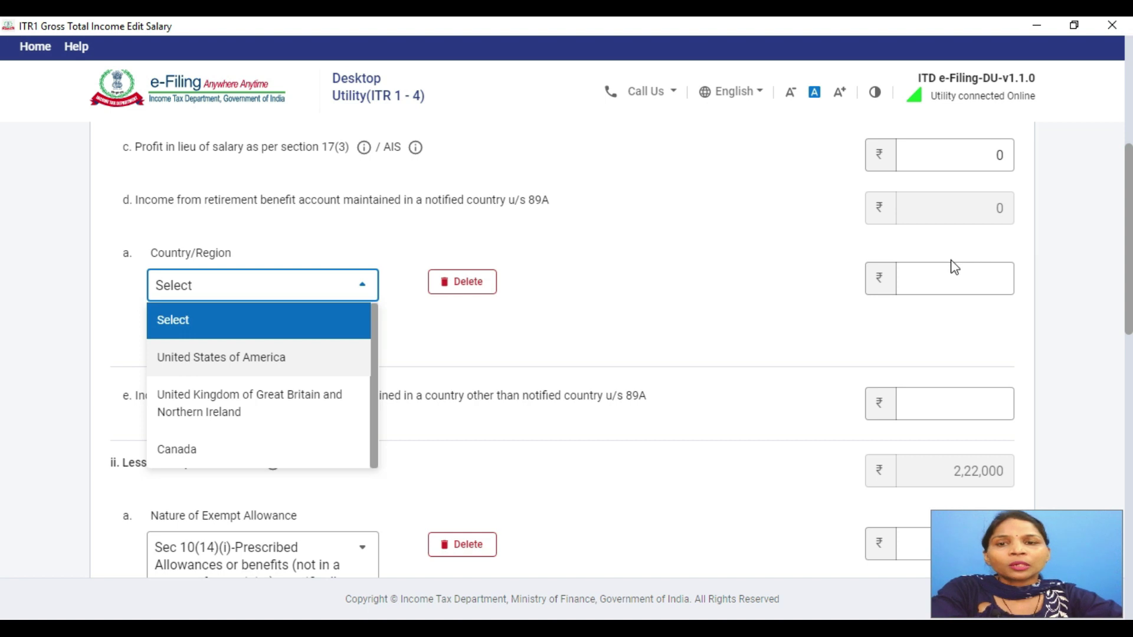
# Close the country list and check Net Salary ₹35,77,972 and the ₹50,000 section 16 deduction.
pyautogui.click(632, 300)
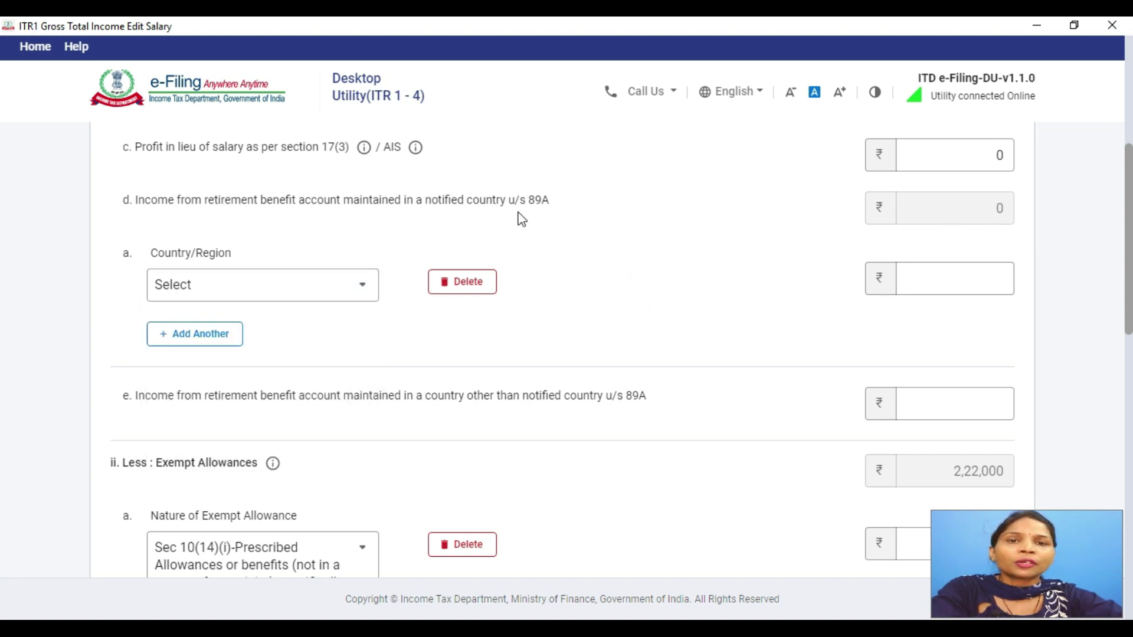
pyautogui.scroll(-3, 645, 278)
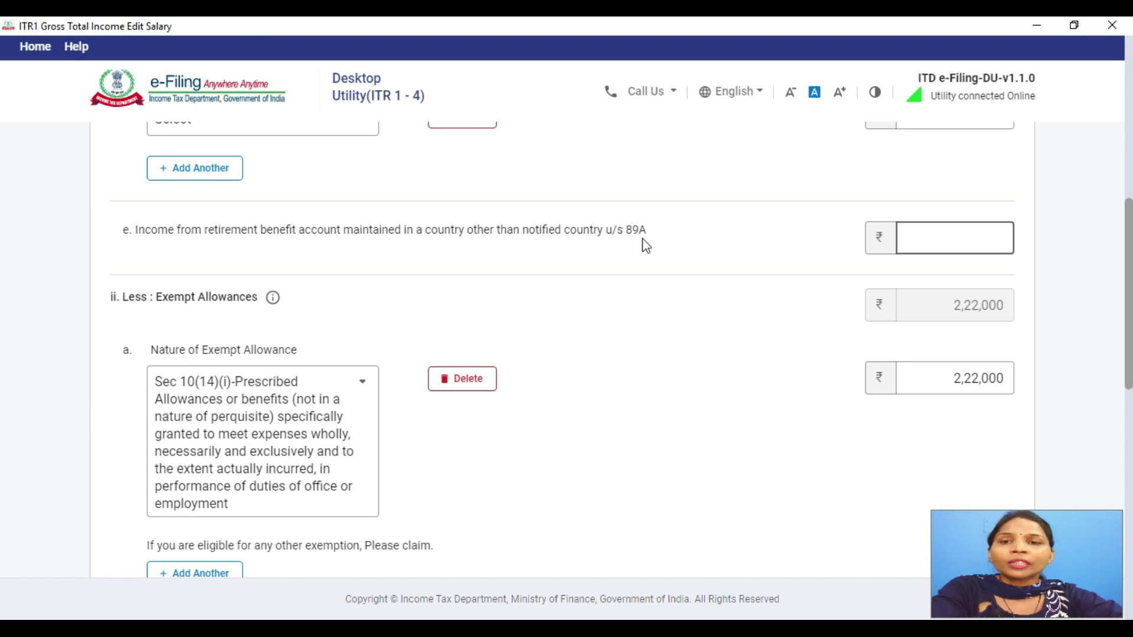
pyautogui.scroll(-3, 644, 248)
pyautogui.scroll(1, 638, 255)
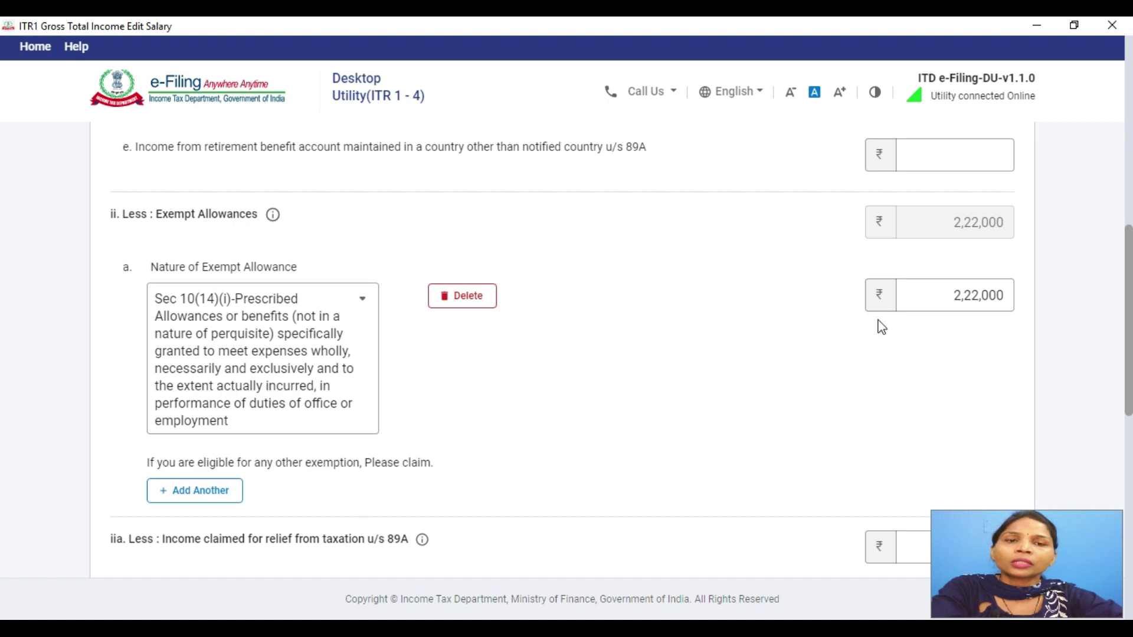
pyautogui.scroll(1, 729, 349)
pyautogui.scroll(-4, 714, 354)
pyautogui.scroll(3, 850, 228)
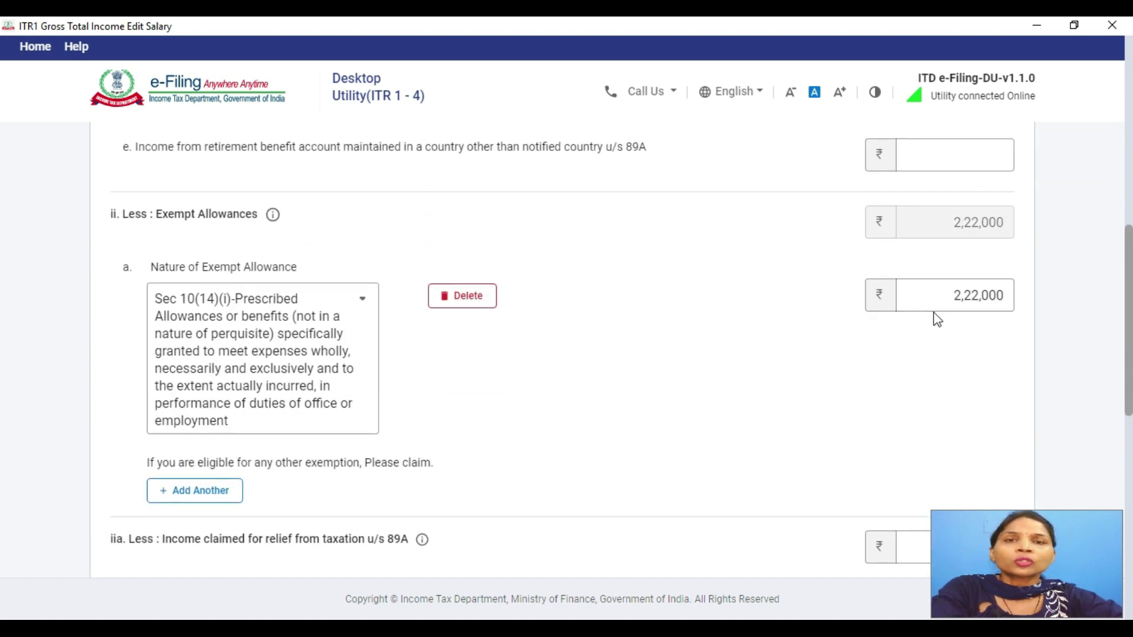
pyautogui.scroll(-4, 783, 366)
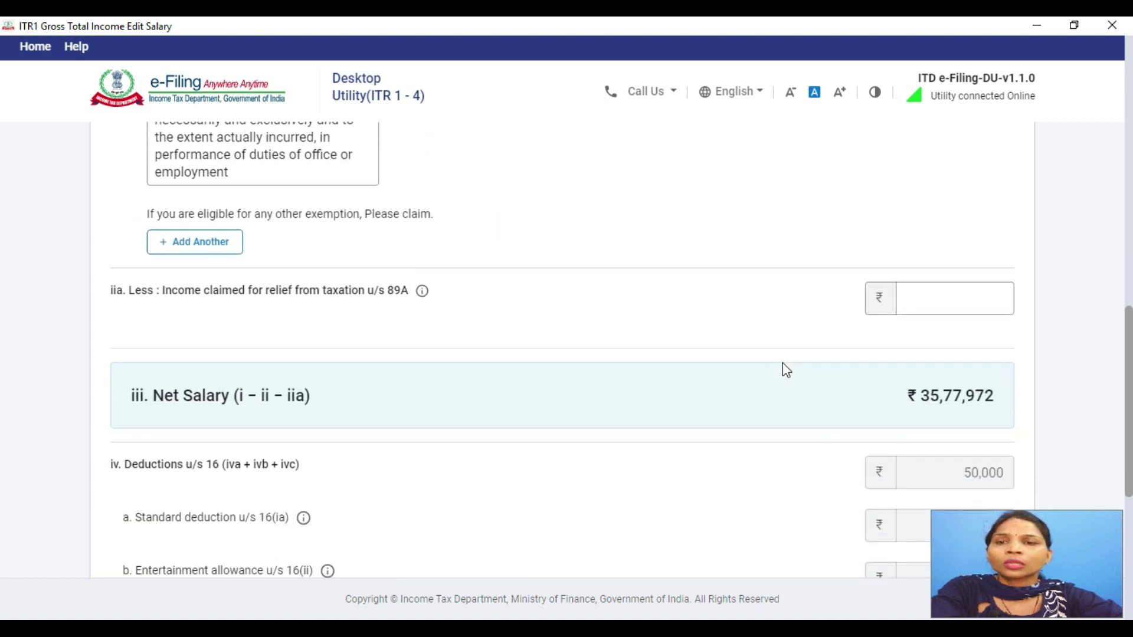
pyautogui.scroll(-2, 783, 366)
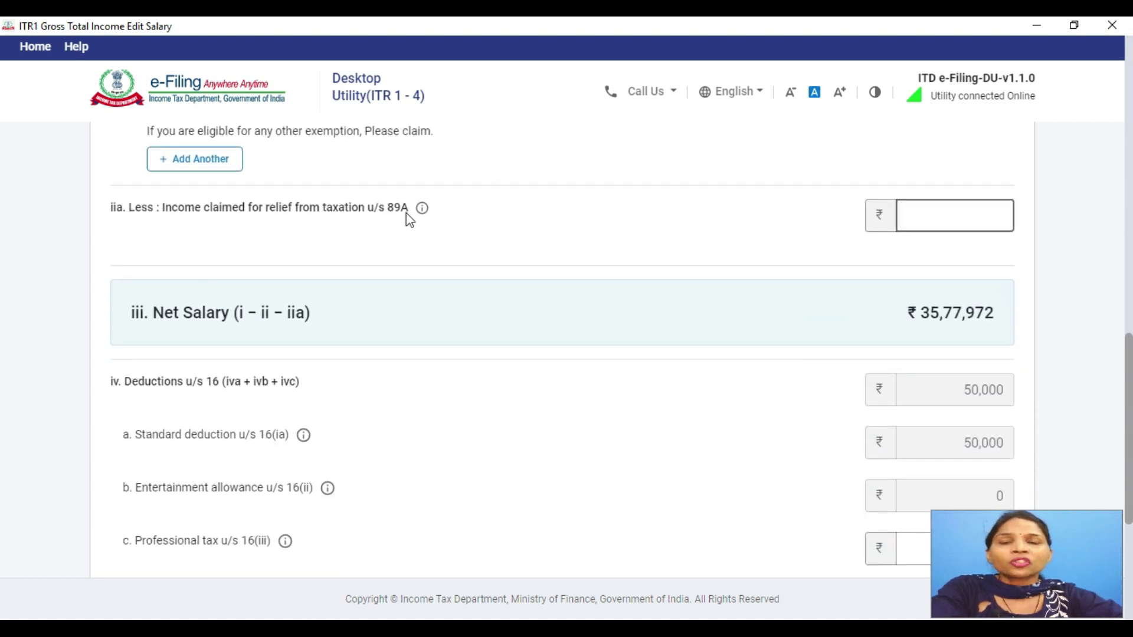
pyautogui.scroll(-3, 414, 239)
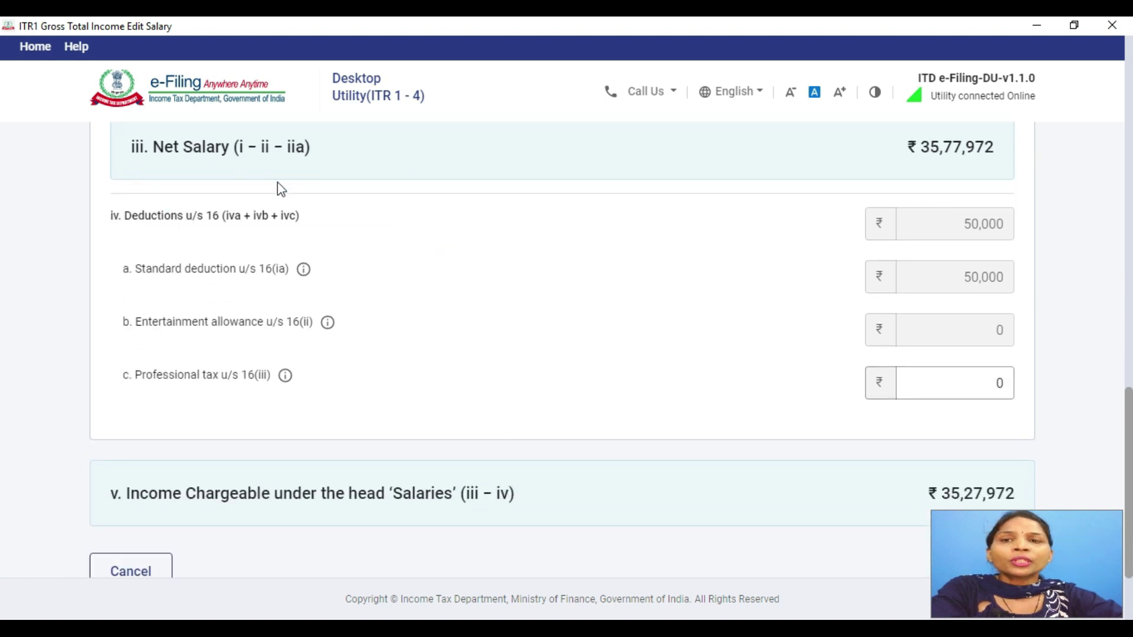
pyautogui.scroll(2, 277, 184)
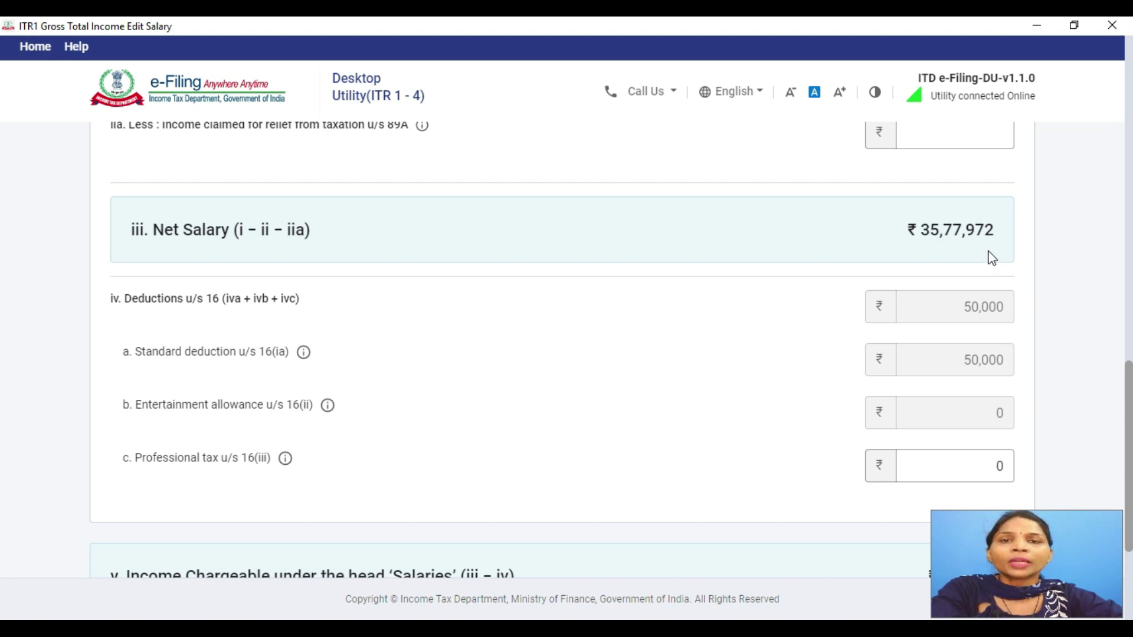
# Find the 3577972.00 total salary from current employer in Form 16 Part B, then return to the salary form.
pyautogui.moveTo(699, 602)
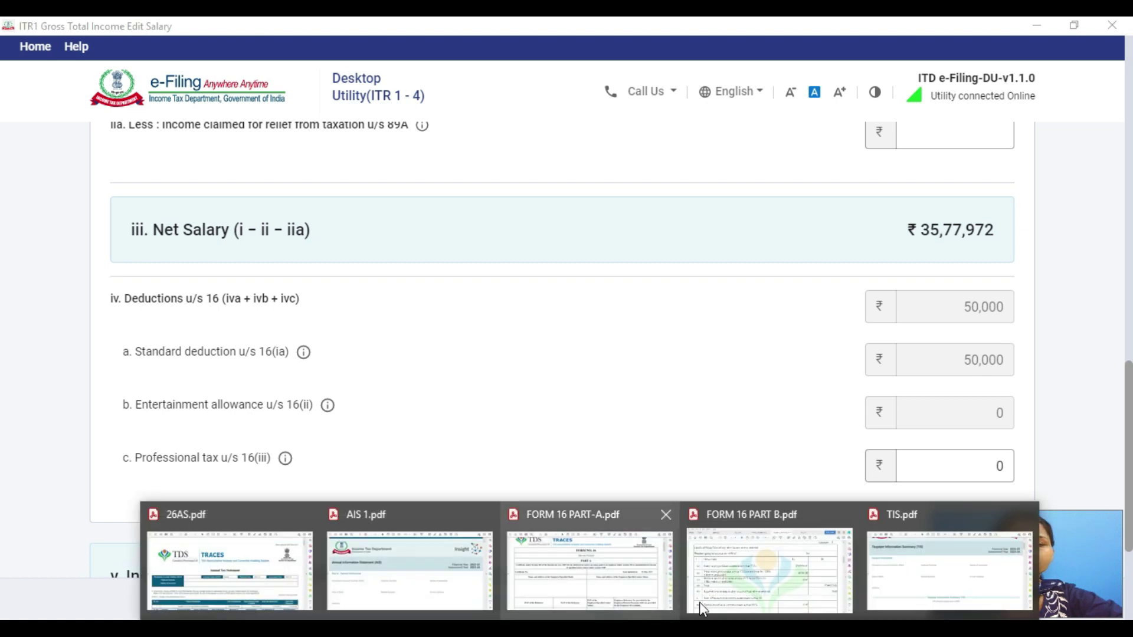
pyautogui.moveTo(339, 586)
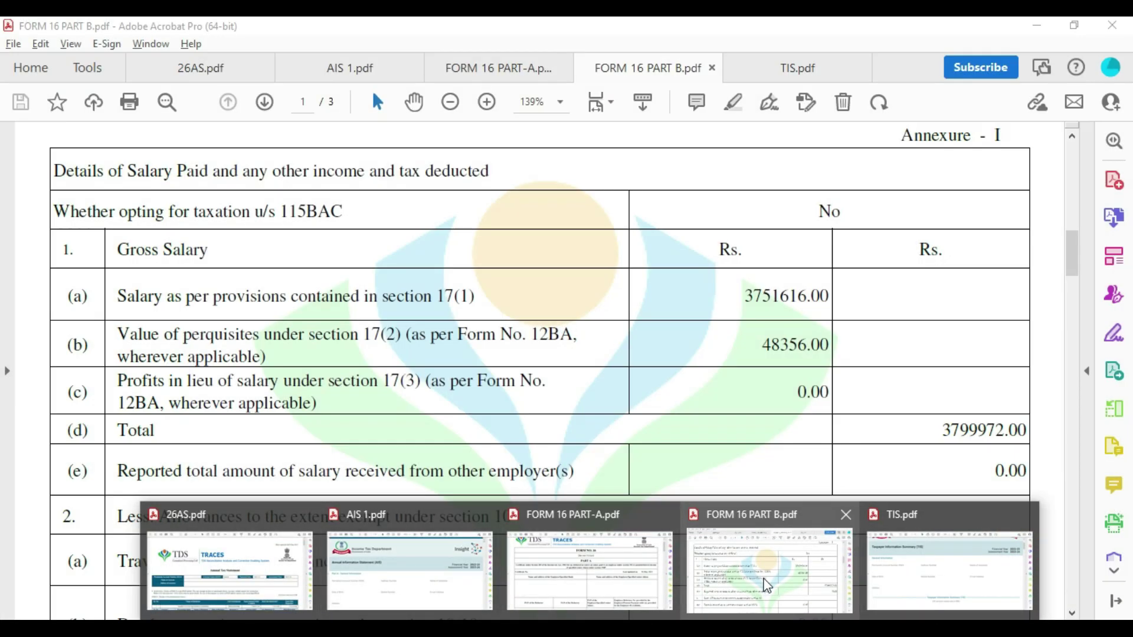
pyautogui.click(761, 578)
pyautogui.scroll(-1, 625, 437)
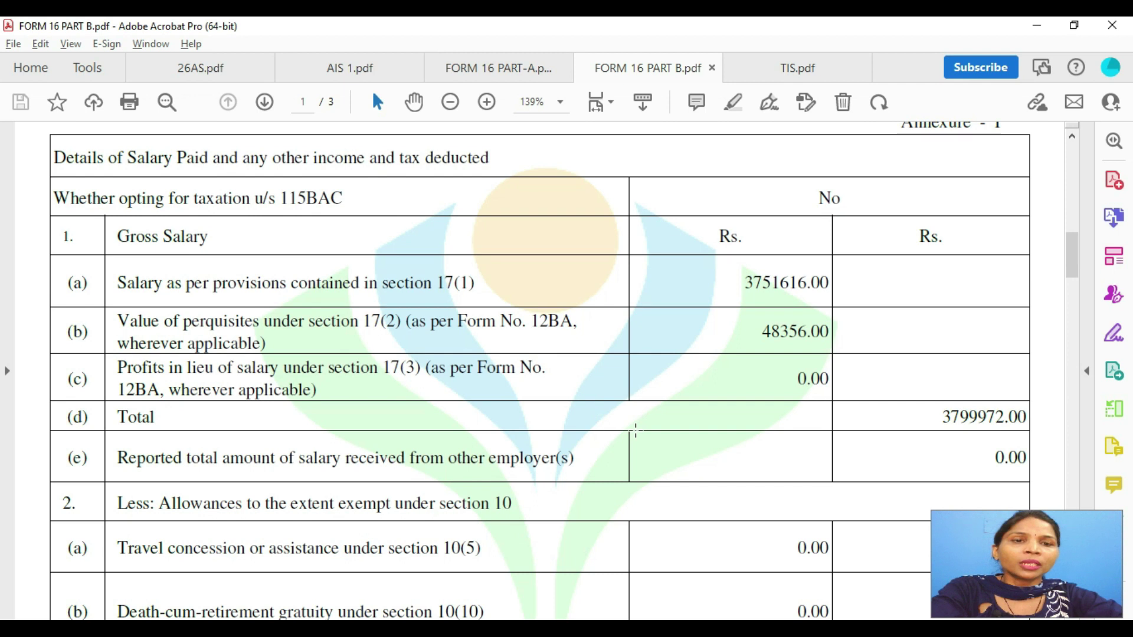
pyautogui.scroll(-2, 535, 499)
pyautogui.scroll(-5, 536, 500)
pyautogui.scroll(2, 531, 498)
pyautogui.scroll(-1, 531, 504)
pyautogui.scroll(-8, 529, 496)
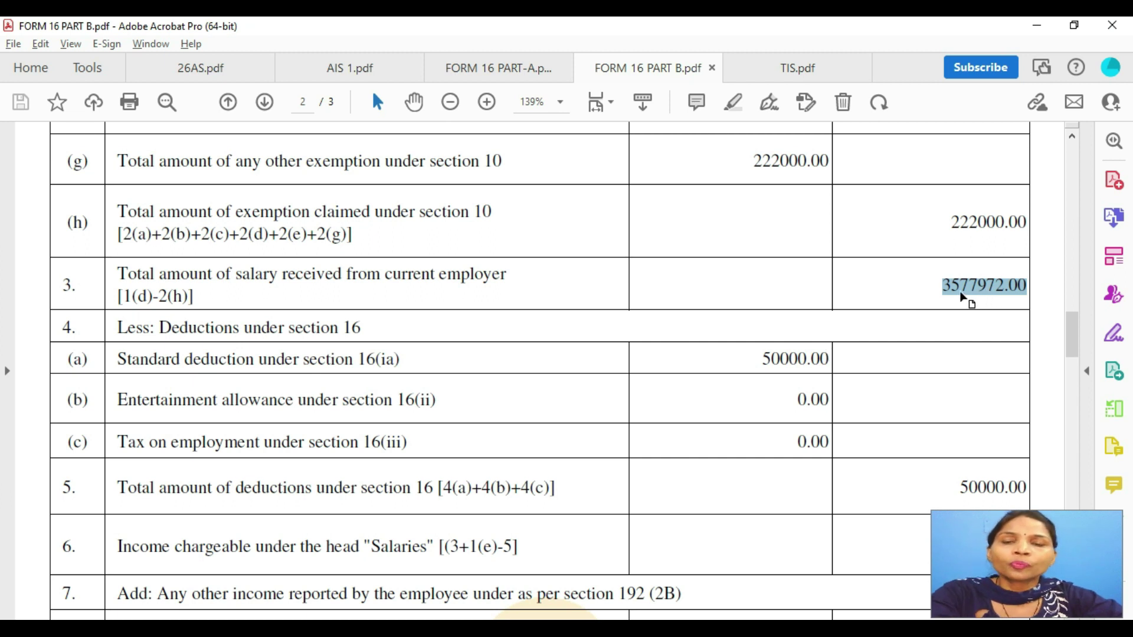
pyautogui.hotkey('alt', 'Tab')
pyautogui.scroll(7, 881, 342)
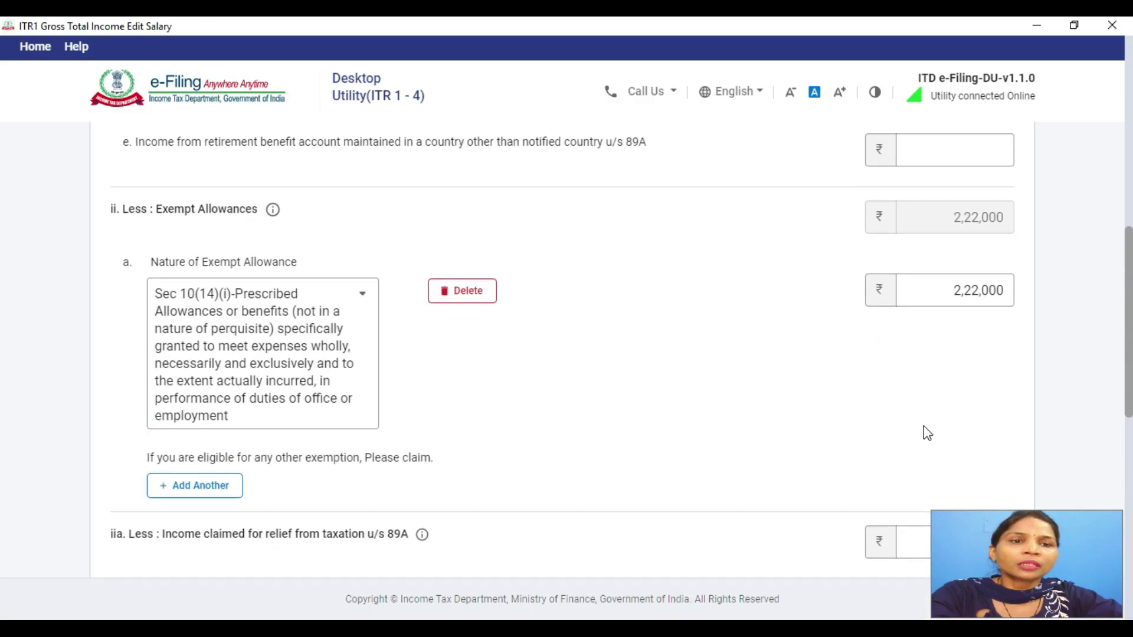
# Confirm professional tax is 0 and chargeable salary is ₹35,27,972, then show the open PDF previews.
pyautogui.scroll(-7, 926, 430)
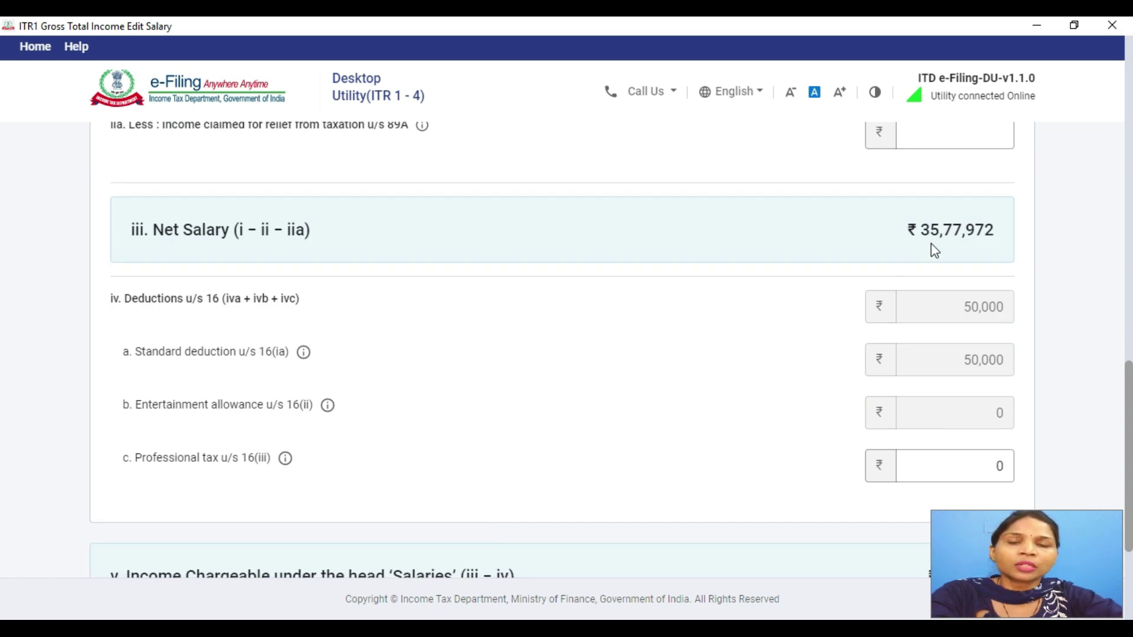
pyautogui.scroll(-2, 622, 235)
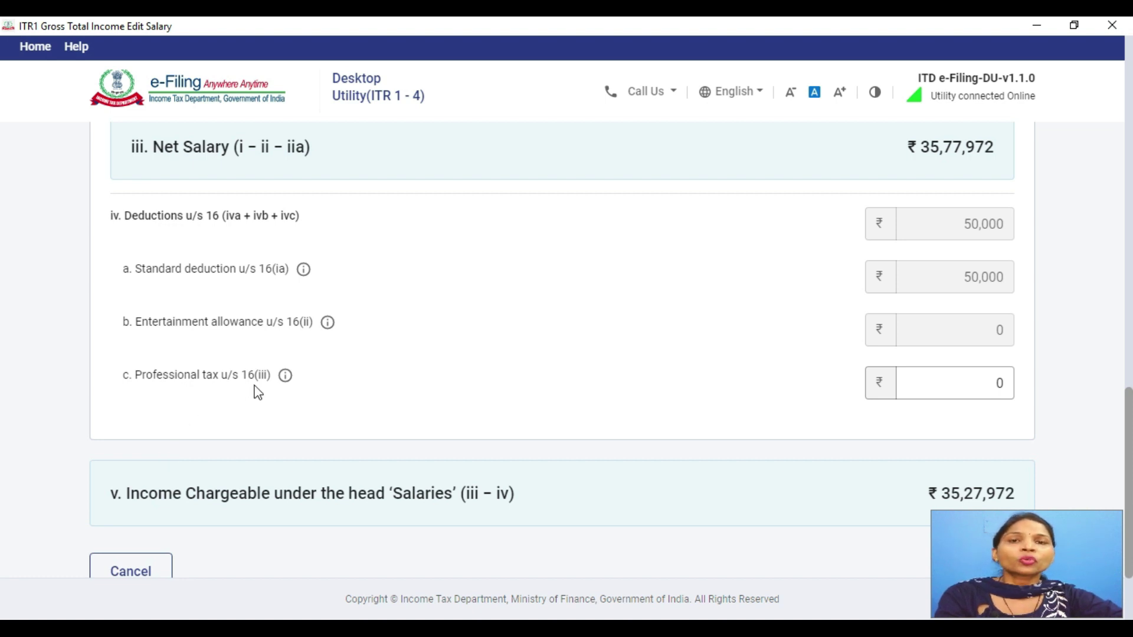
pyautogui.click(966, 391)
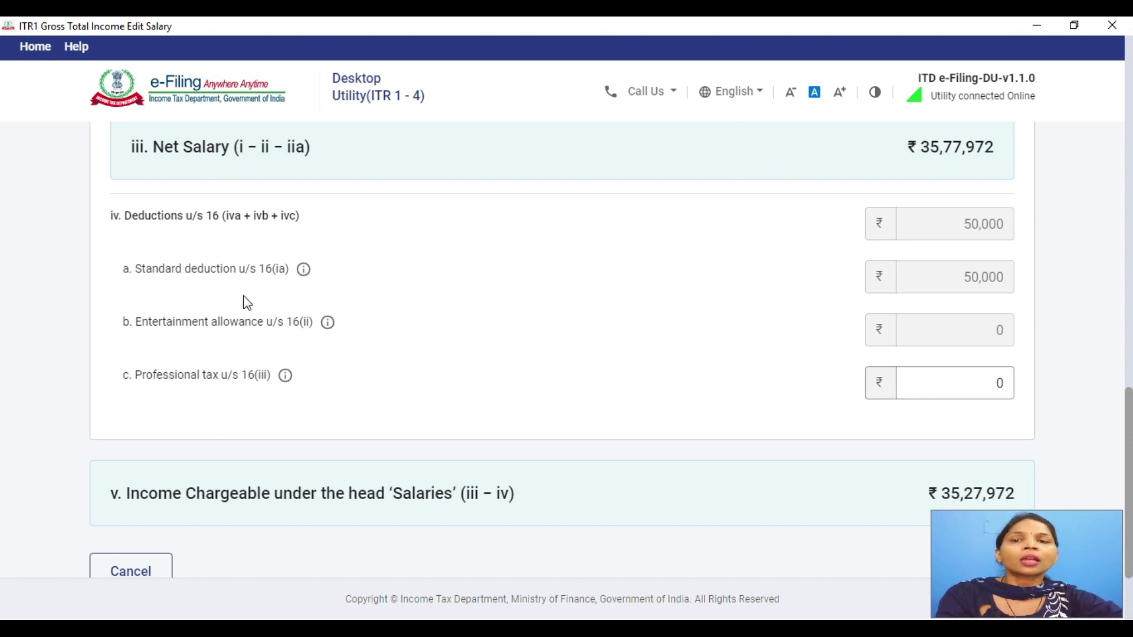
pyautogui.click(590, 629)
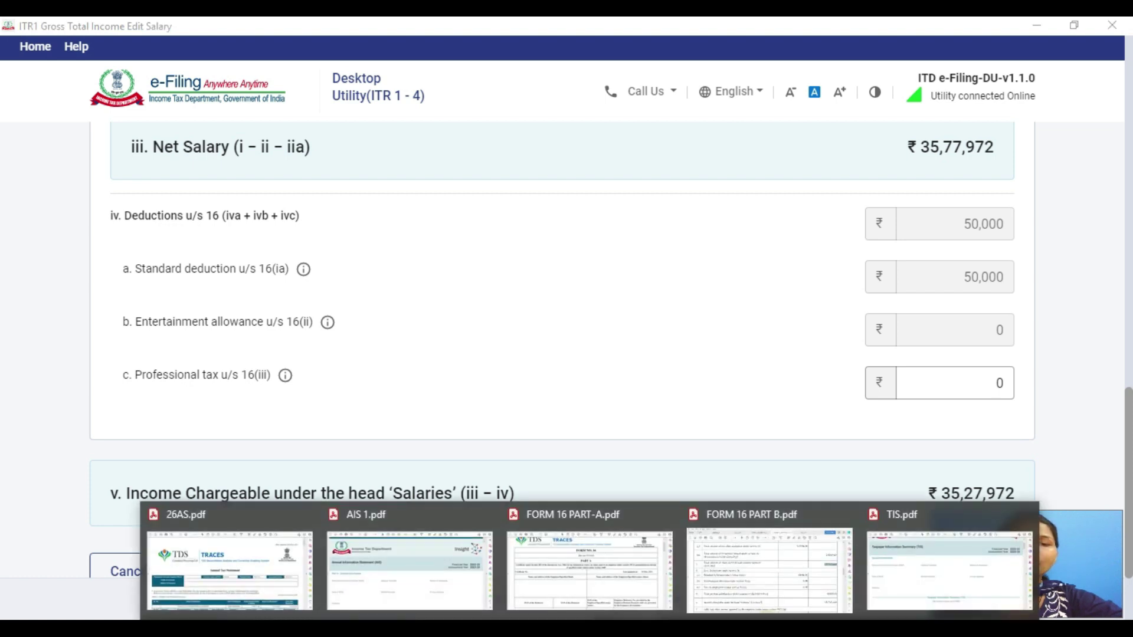
# Verify Form 16 Part B's 3527972.00 salary income and -200000.00 house property loss, then return.
pyautogui.click(770, 553)
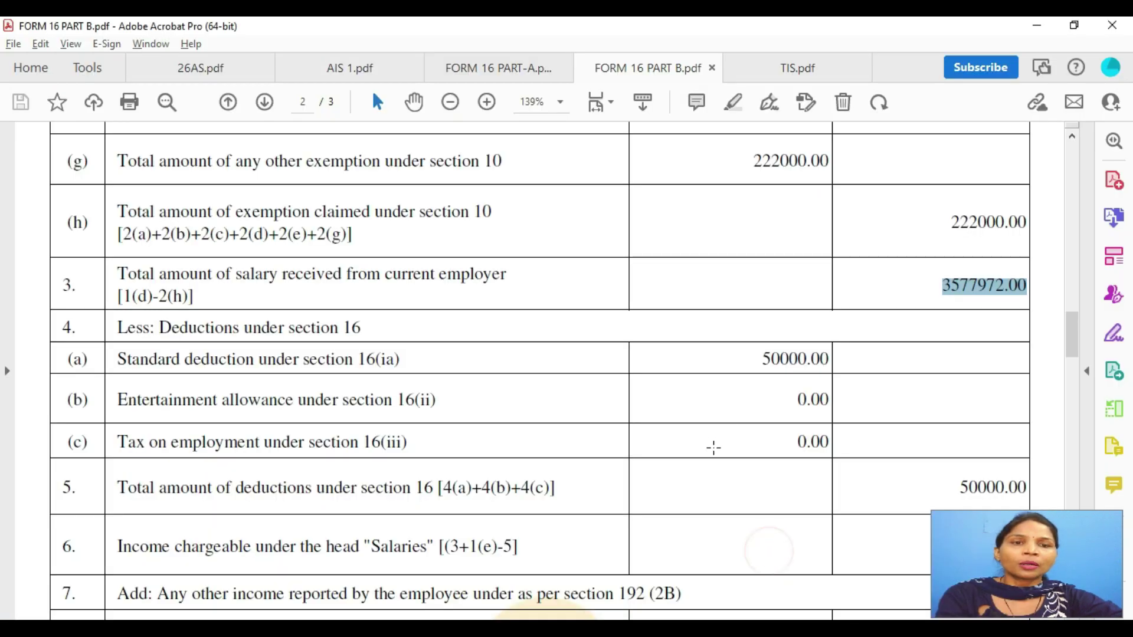
pyautogui.scroll(-1, 708, 459)
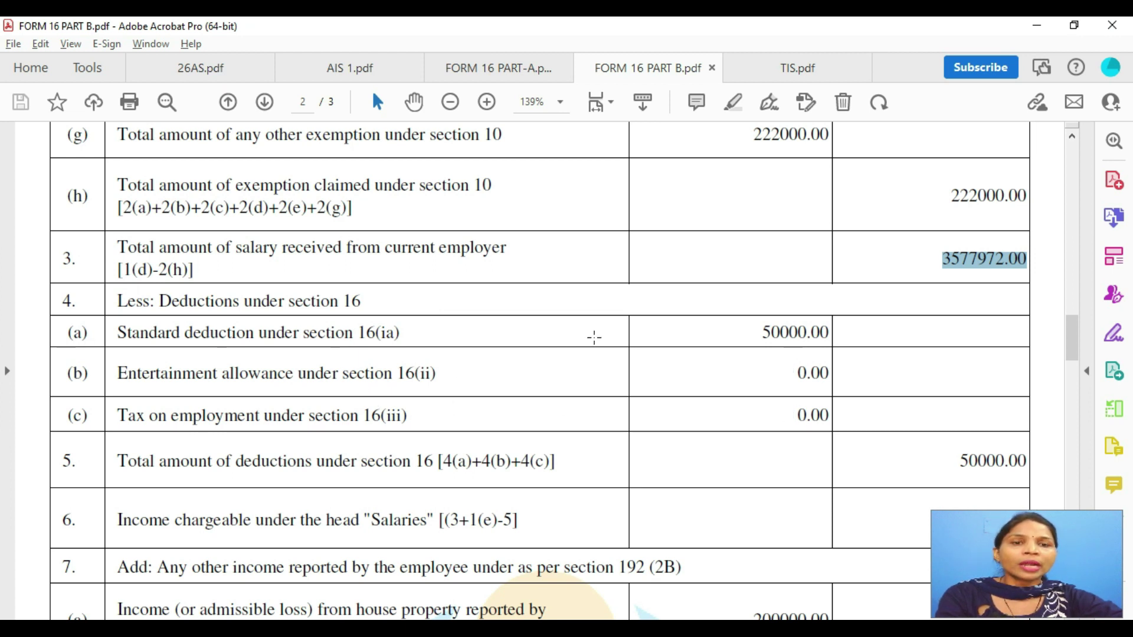
pyautogui.scroll(-3, 753, 345)
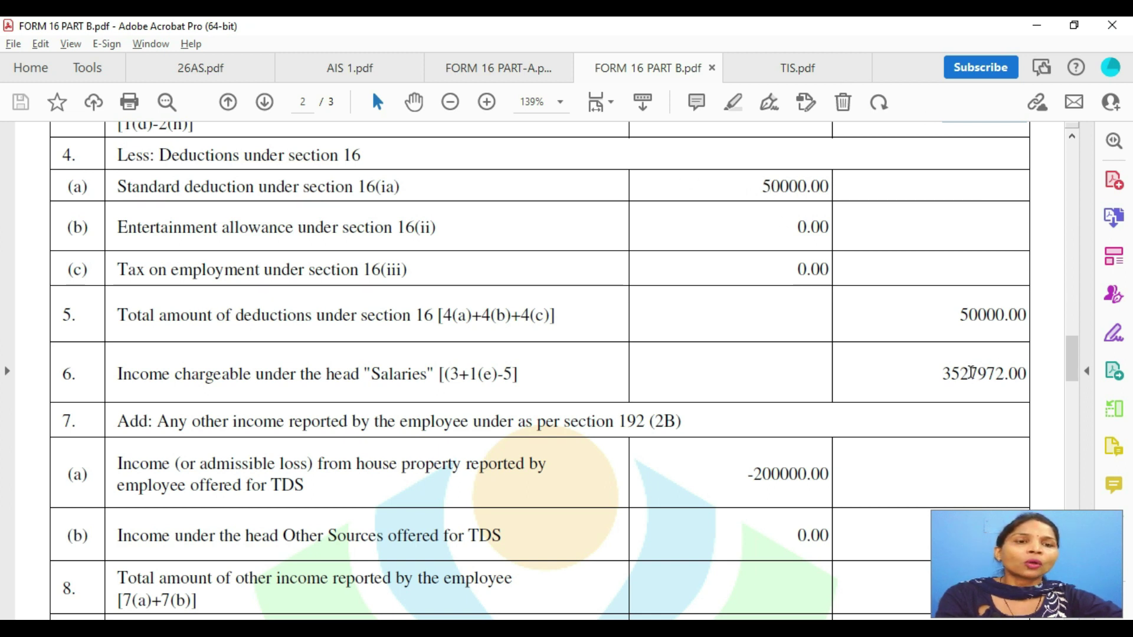
pyautogui.doubleClick(947, 372)
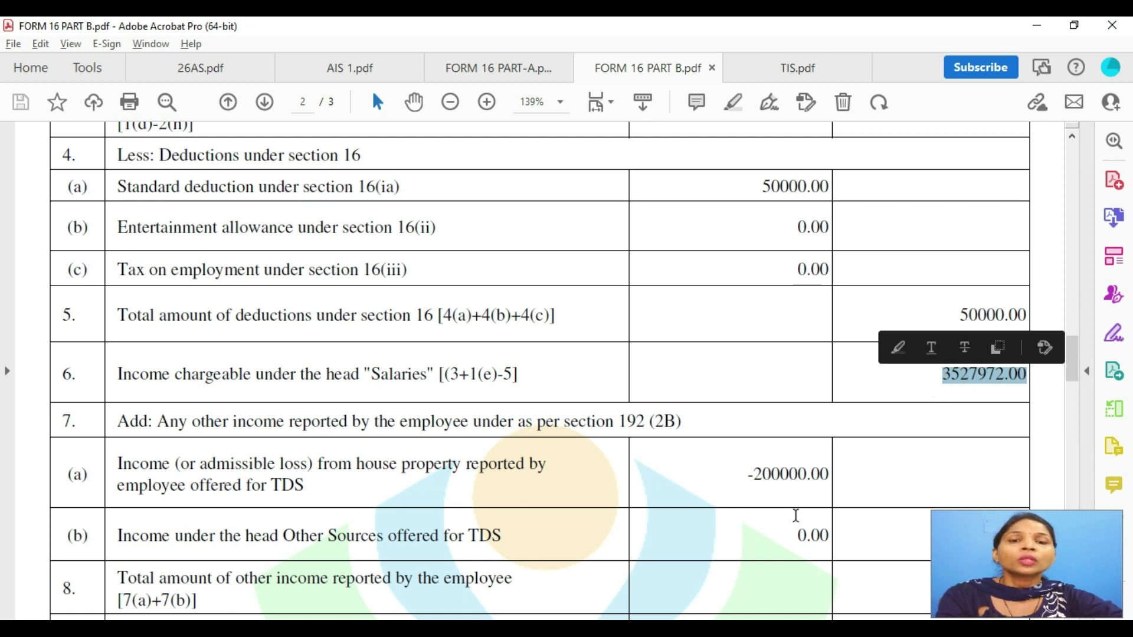
pyautogui.hotkey('alt', 'Tab')
pyautogui.scroll(-2, 784, 405)
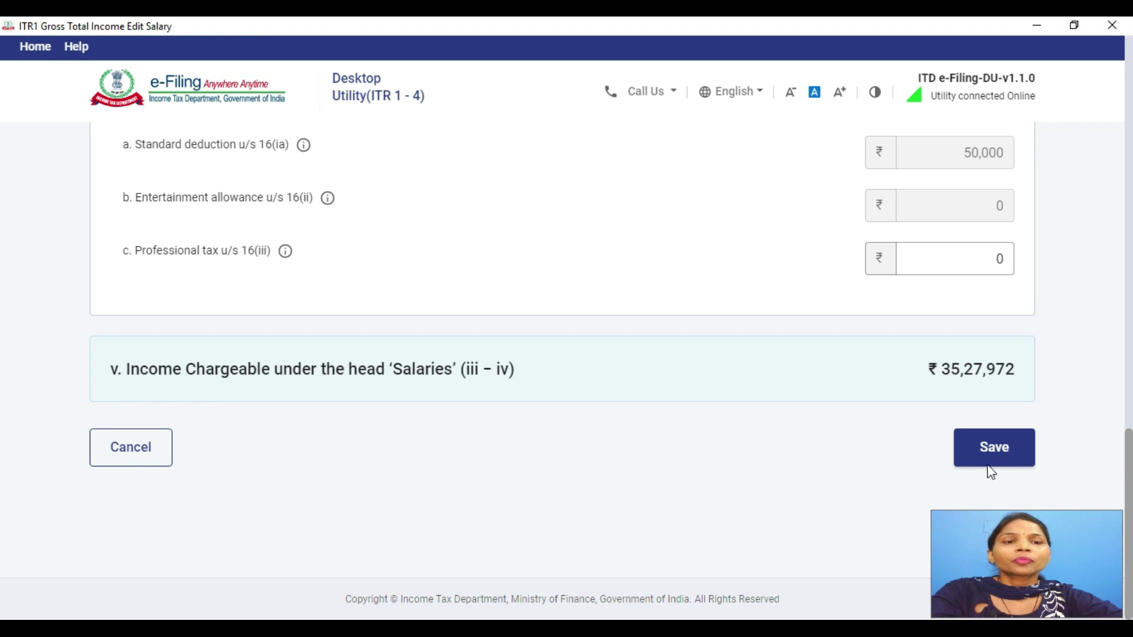
# Save the salary details and scroll the income summary down to Income from House Property.
pyautogui.click(991, 446)
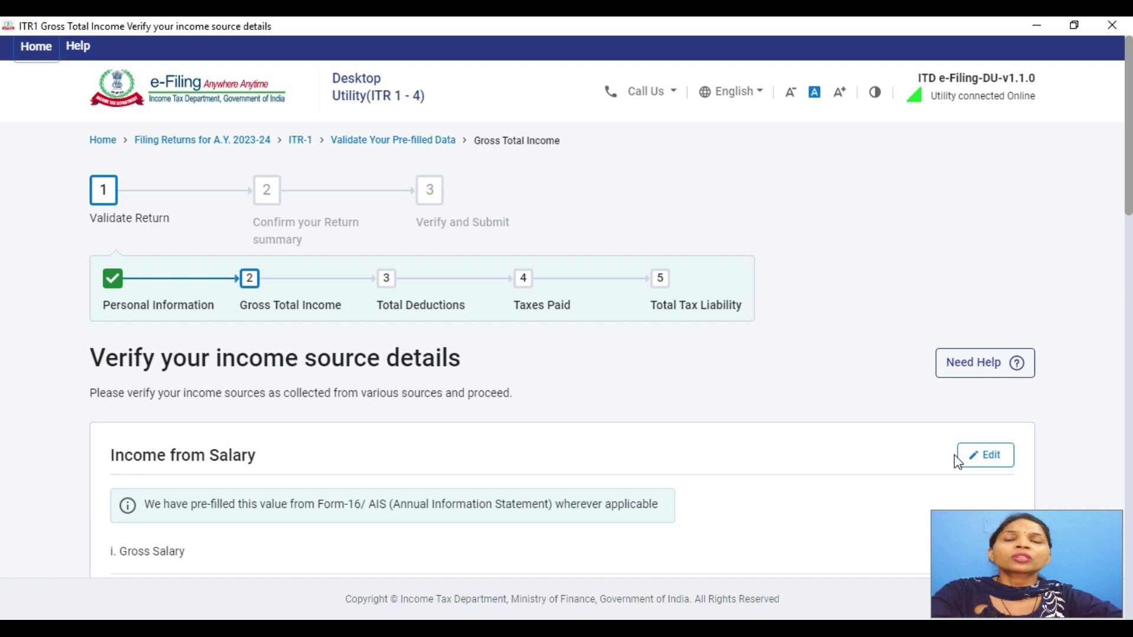
pyautogui.scroll(-3, 714, 448)
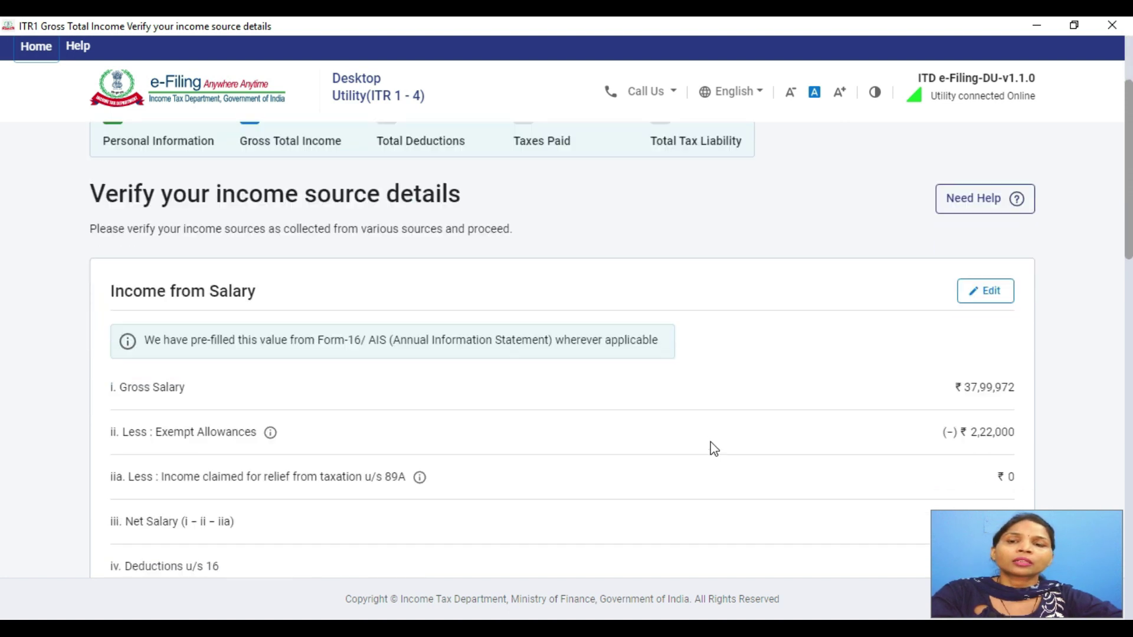
pyautogui.scroll(-6, 714, 448)
pyautogui.scroll(4, 708, 450)
pyautogui.scroll(-7, 712, 453)
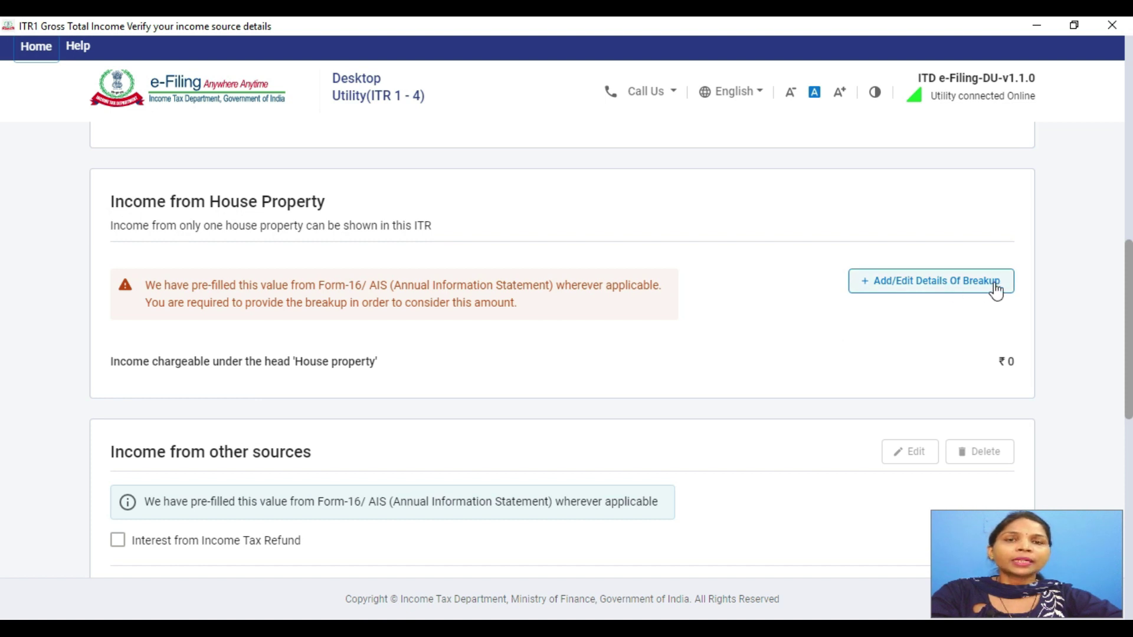
# Start the house property breakup and show the Type of House Property choices.
pyautogui.click(897, 288)
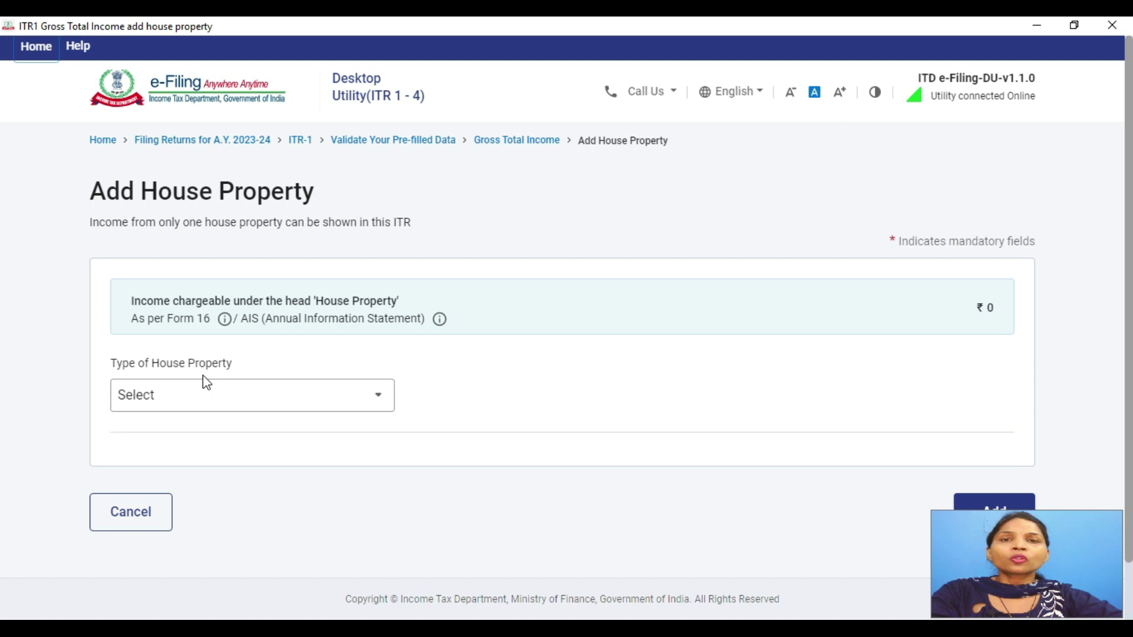
pyautogui.click(202, 394)
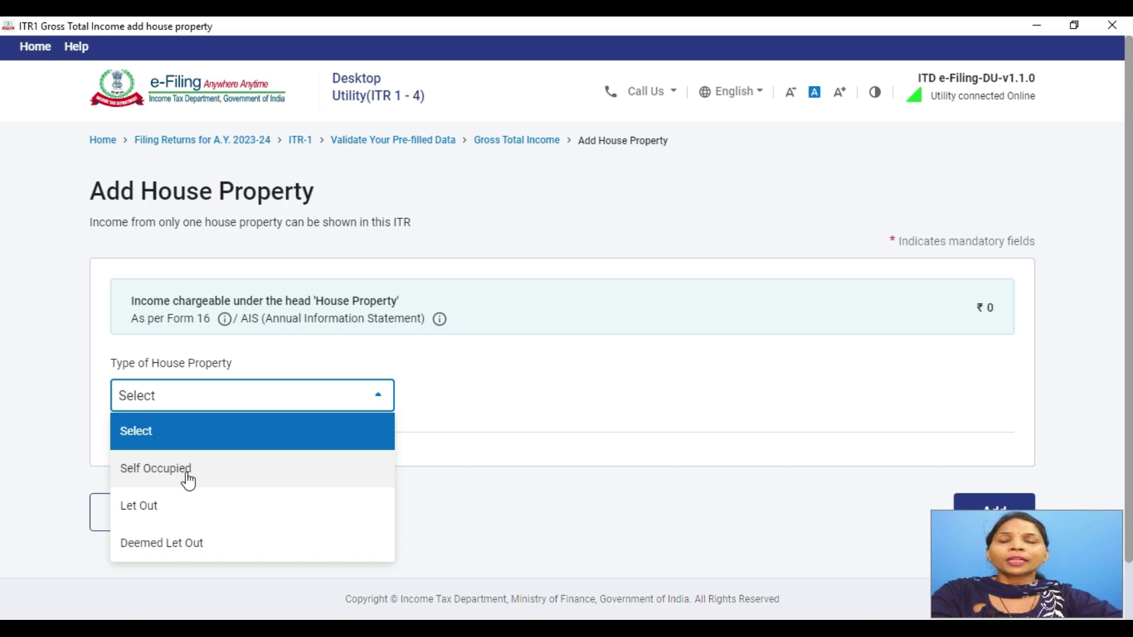
# Set the property type to Let Out and step through the Gross rent, Tax paid and Interest fields.
pyautogui.click(178, 505)
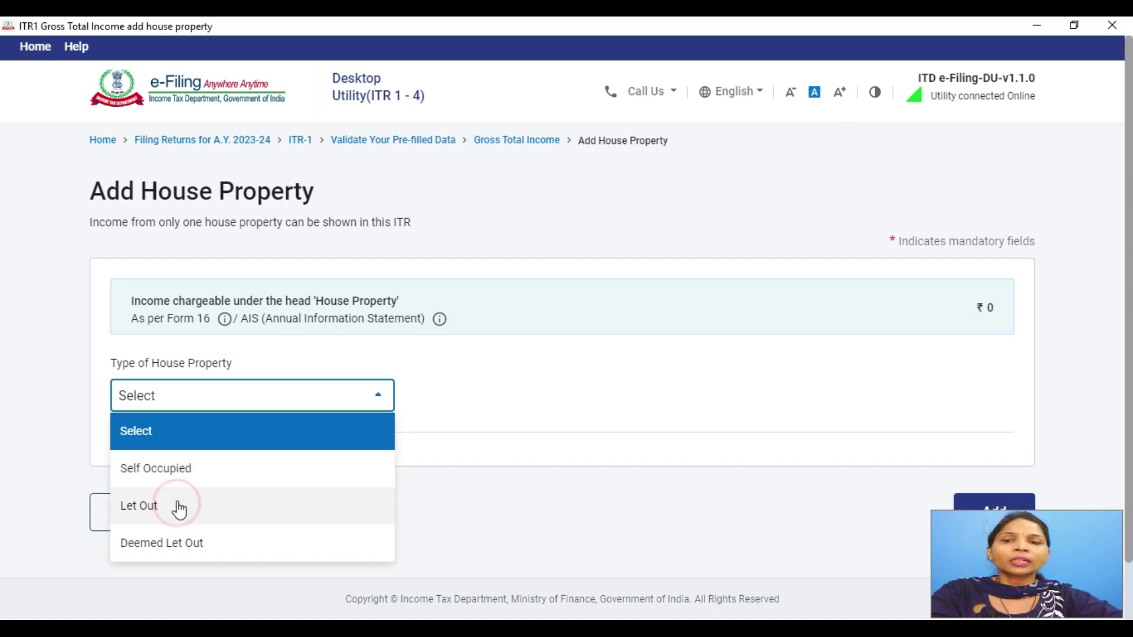
pyautogui.click(178, 506)
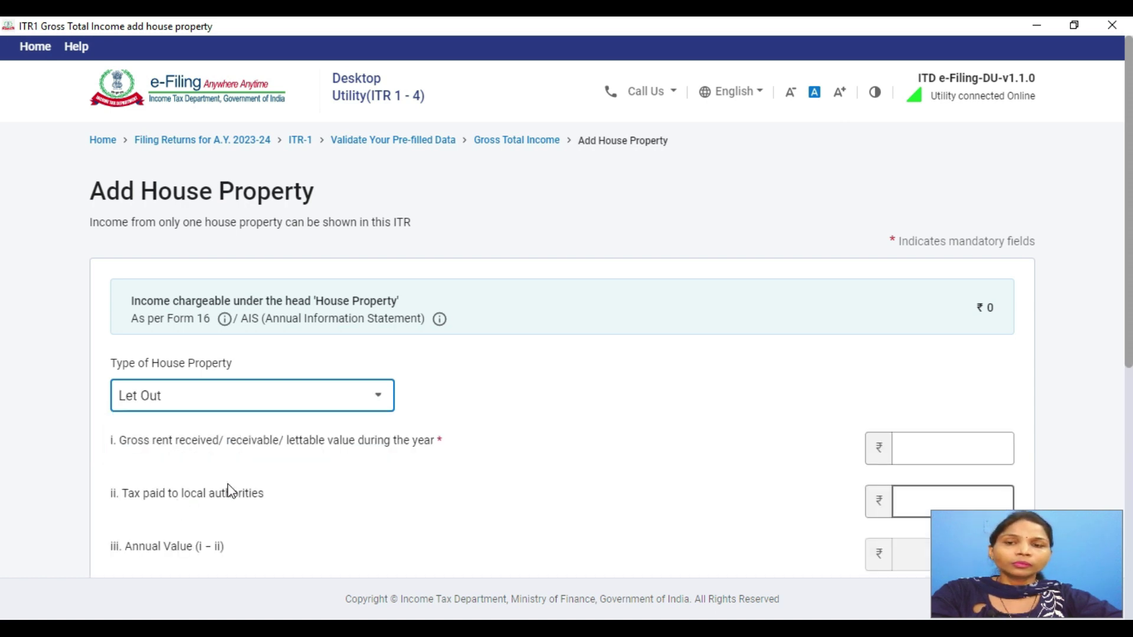
pyautogui.scroll(-3, 232, 490)
pyautogui.click(931, 285)
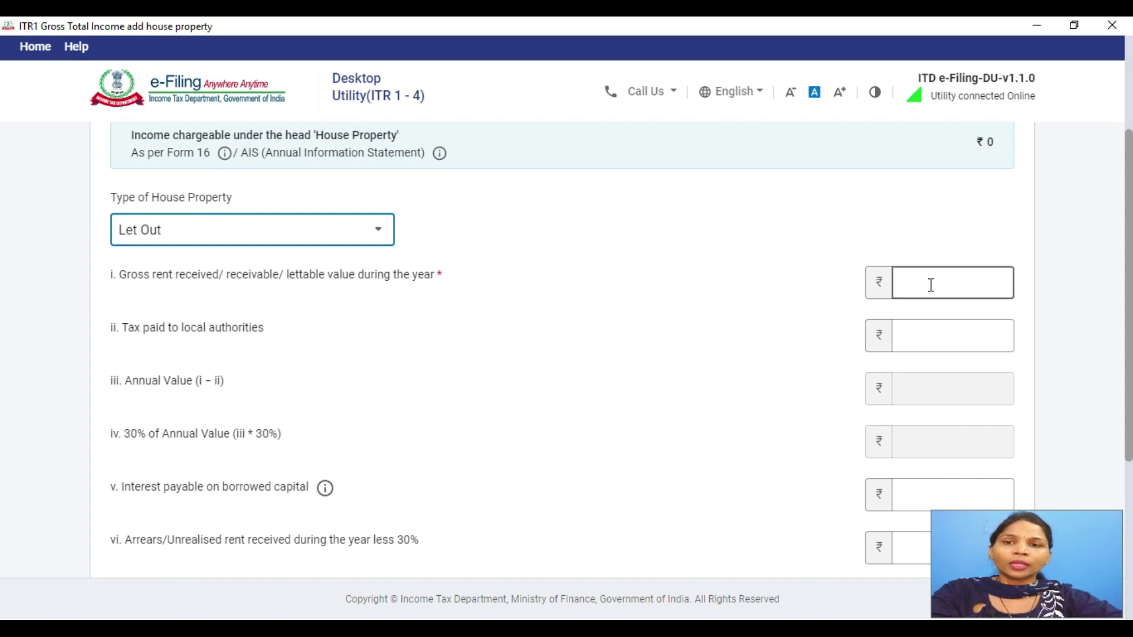
pyautogui.press('Tab')
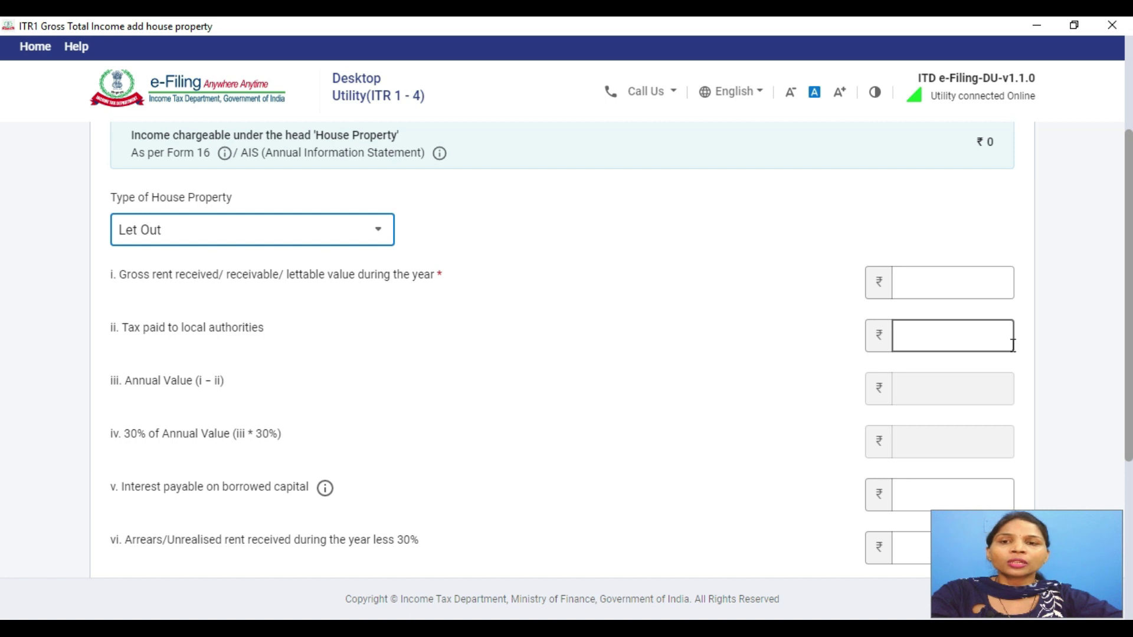
pyautogui.scroll(-2, 688, 394)
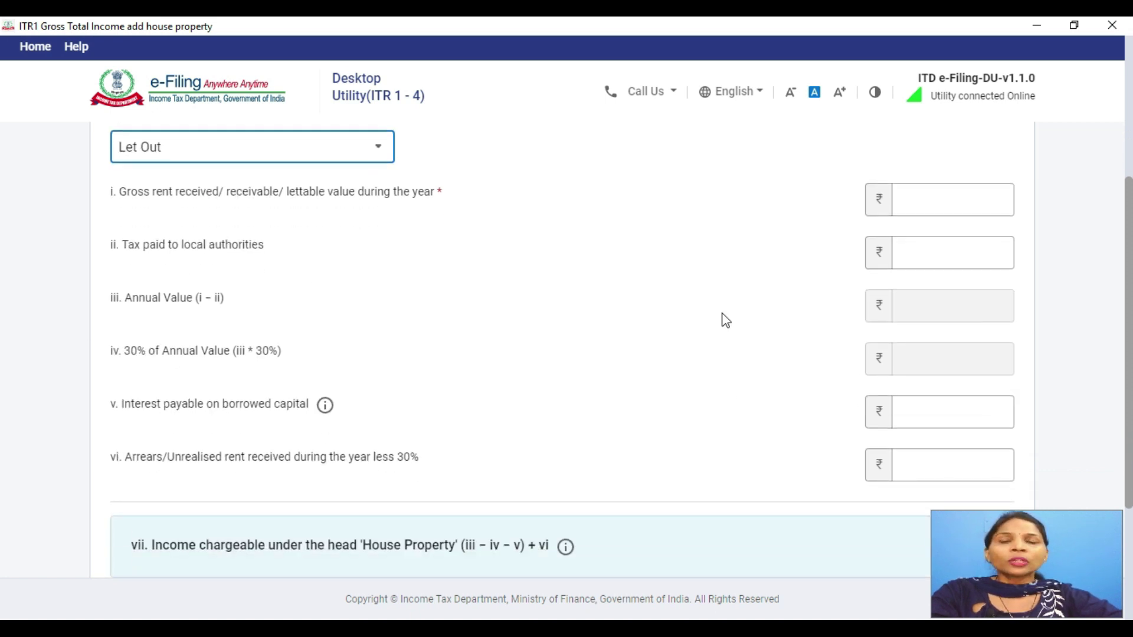
pyautogui.click(951, 195)
pyautogui.click(950, 253)
pyautogui.scroll(-4, 951, 303)
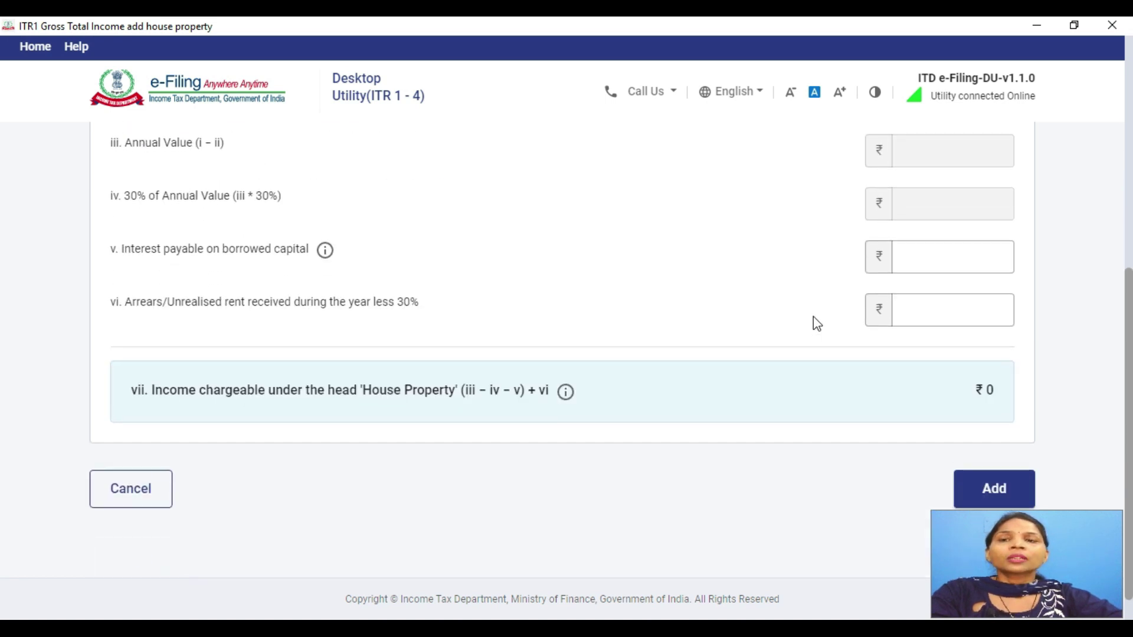
pyautogui.scroll(2, 767, 322)
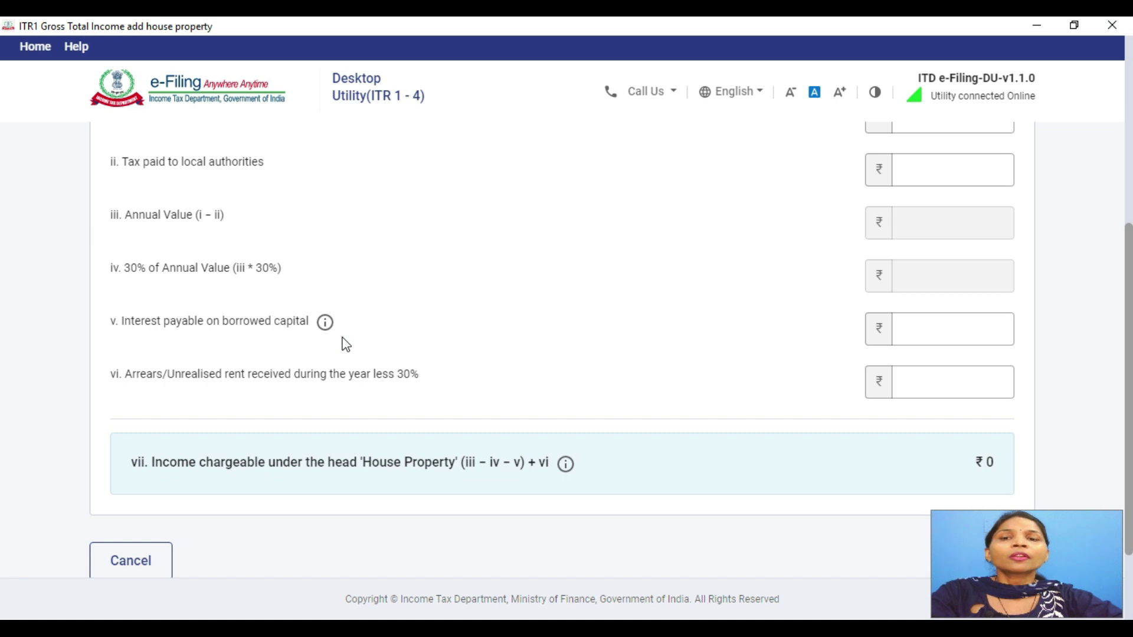
pyautogui.click(909, 329)
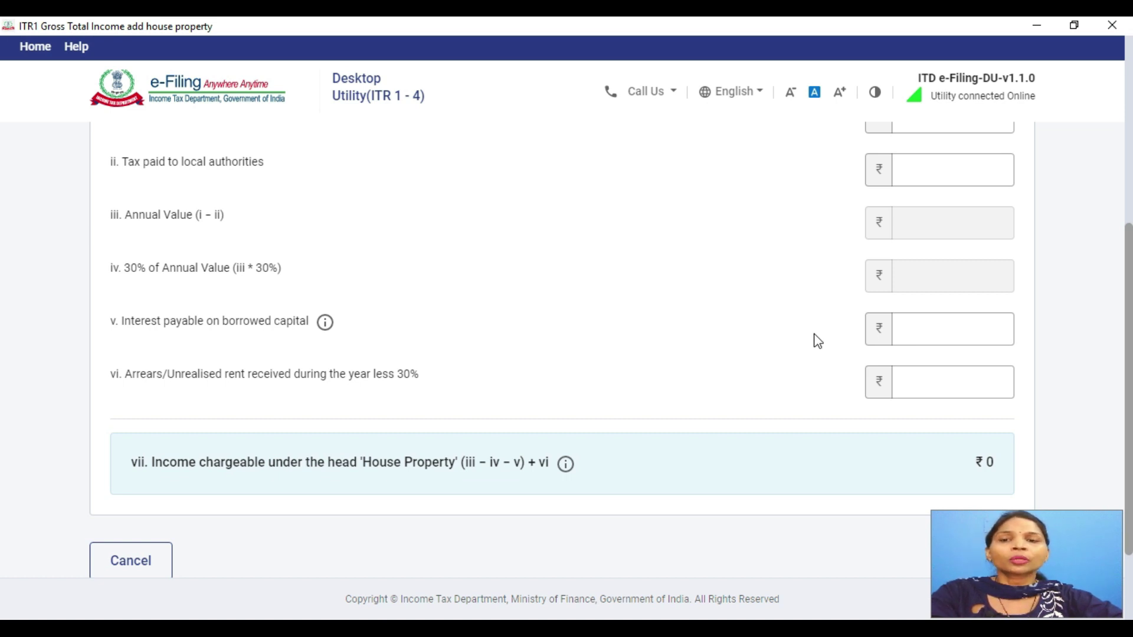
pyautogui.click(178, 333)
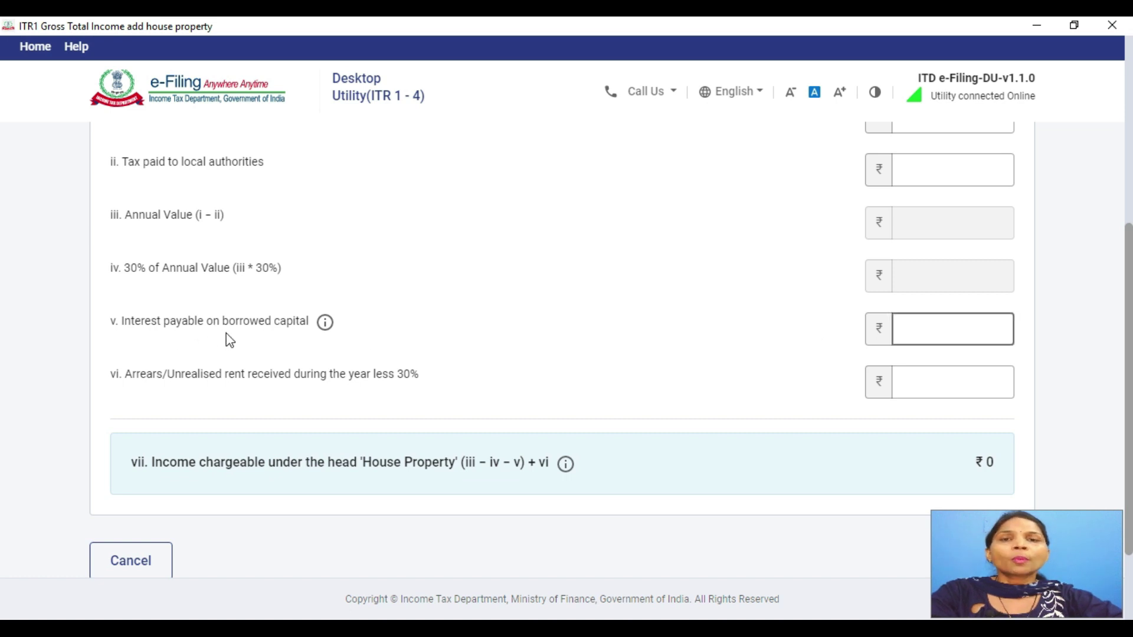
pyautogui.click(267, 346)
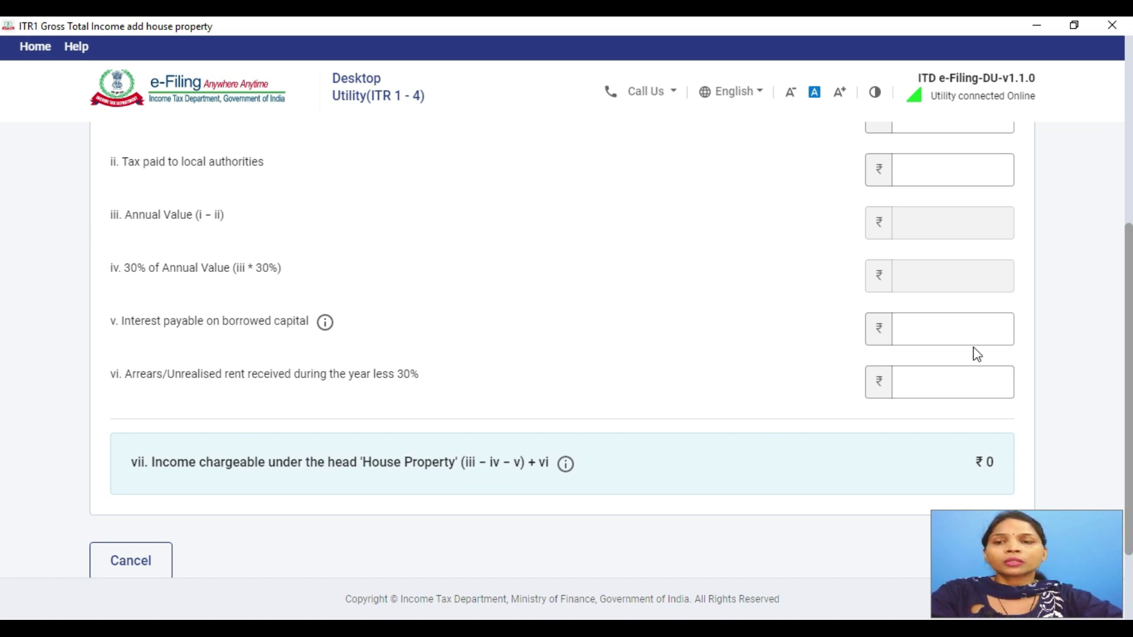
pyautogui.click(944, 338)
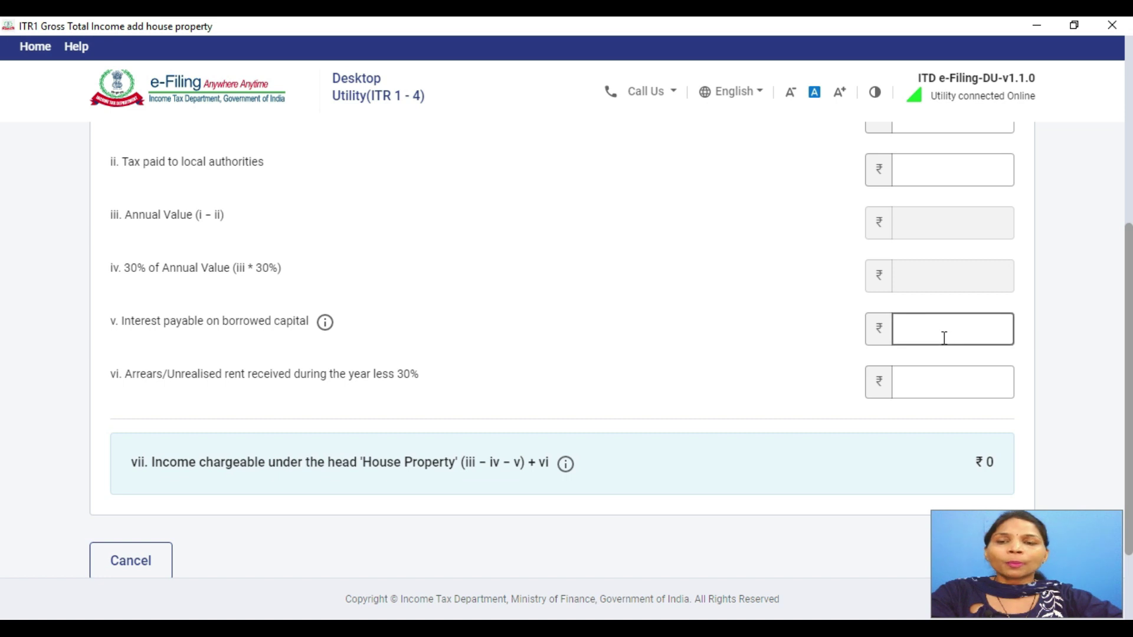
pyautogui.scroll(-2, 944, 338)
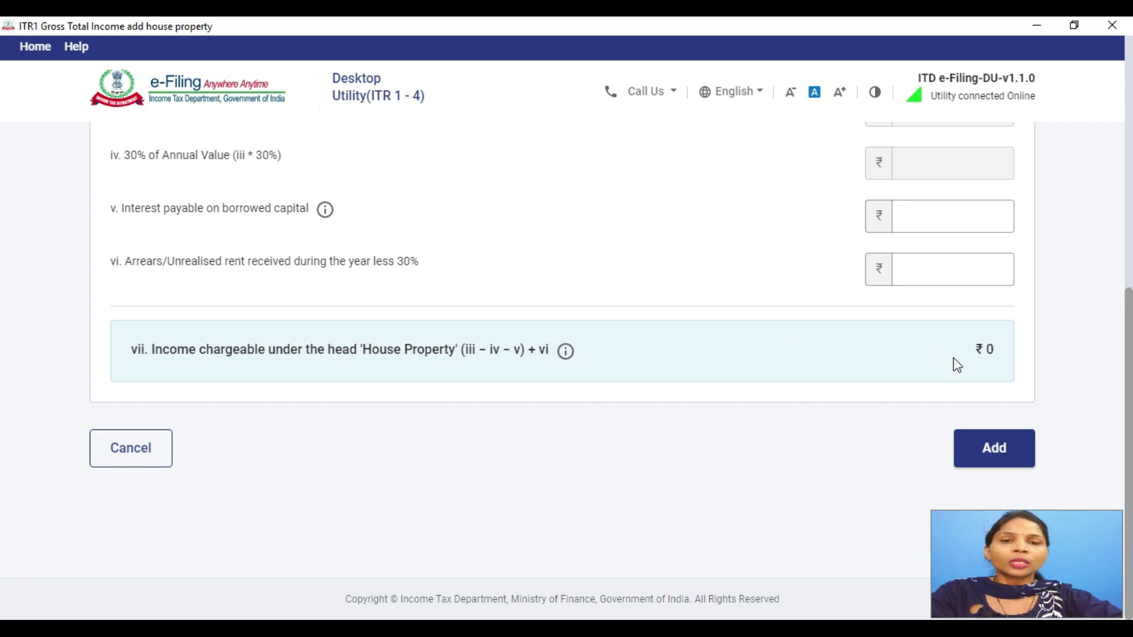
pyautogui.scroll(3, 592, 337)
pyautogui.scroll(2, 546, 305)
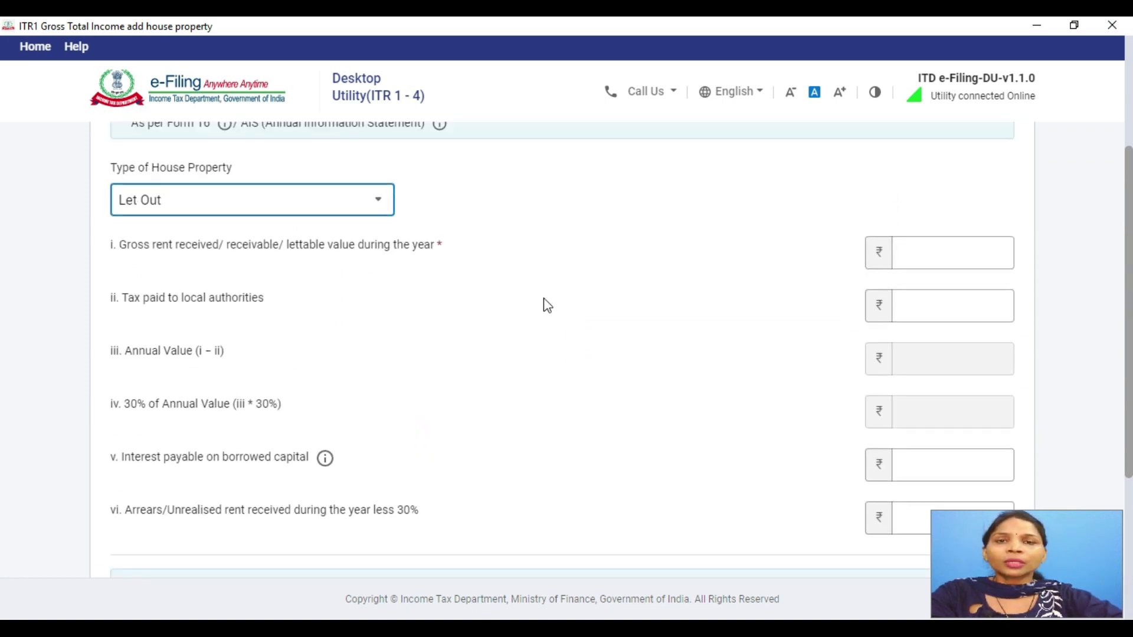
pyautogui.scroll(-4, 546, 304)
pyautogui.scroll(5, 545, 304)
pyautogui.scroll(-3, 897, 434)
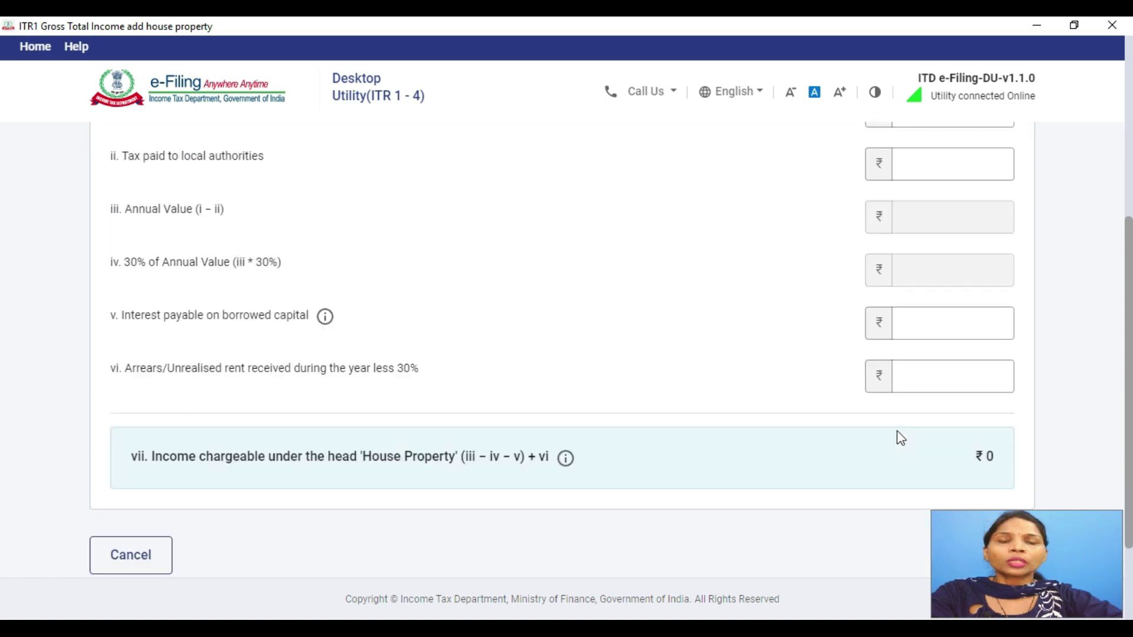
pyautogui.scroll(-1, 901, 438)
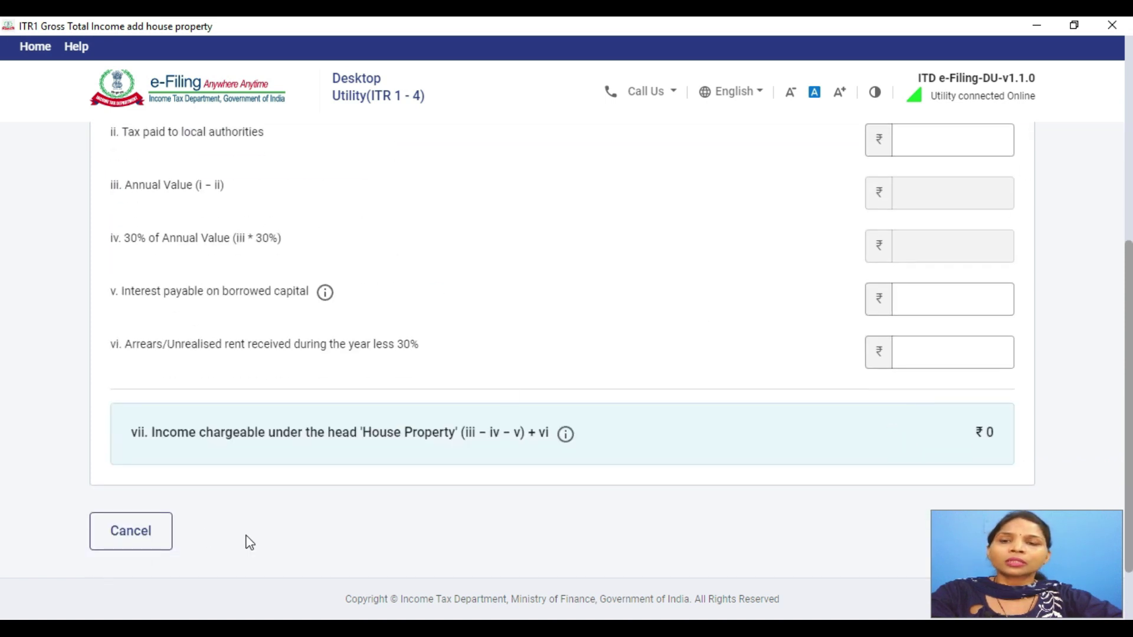
# Discard the Let Out property entry, then bring up the Form 16 Part A PDF in Acrobat.
pyautogui.click(140, 539)
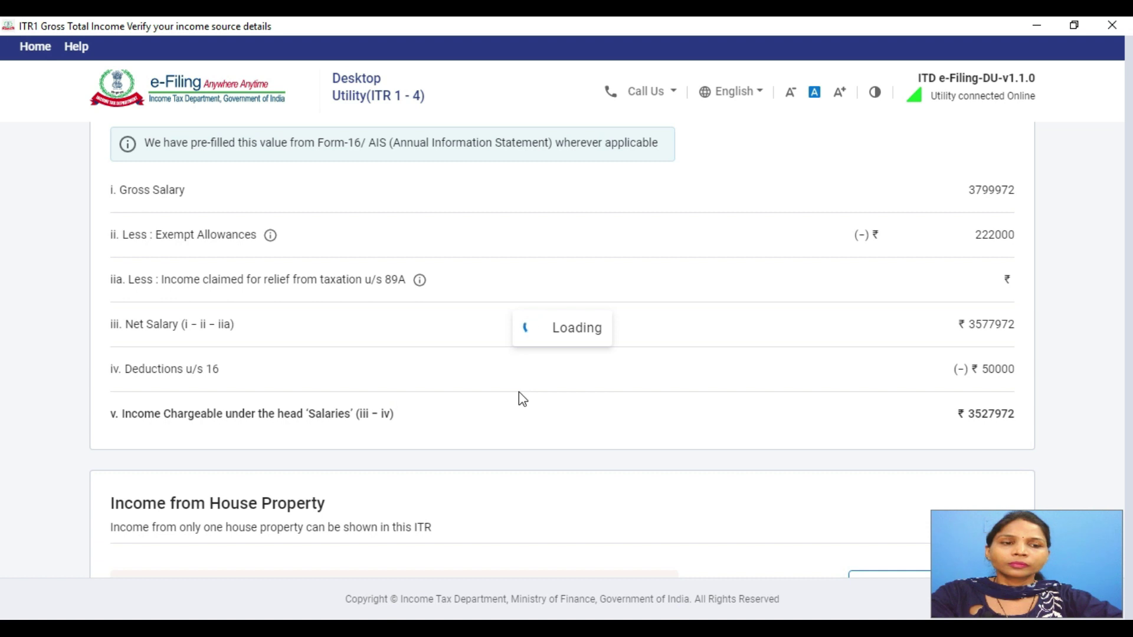
pyautogui.scroll(-7, 519, 392)
pyautogui.scroll(-3, 519, 393)
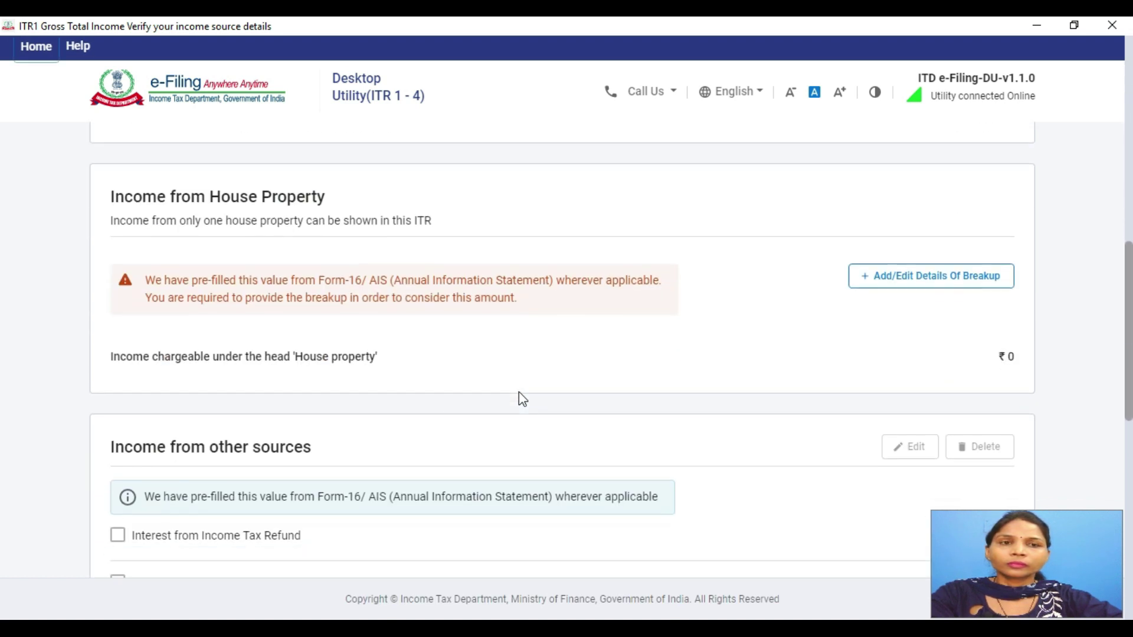
pyautogui.click(905, 277)
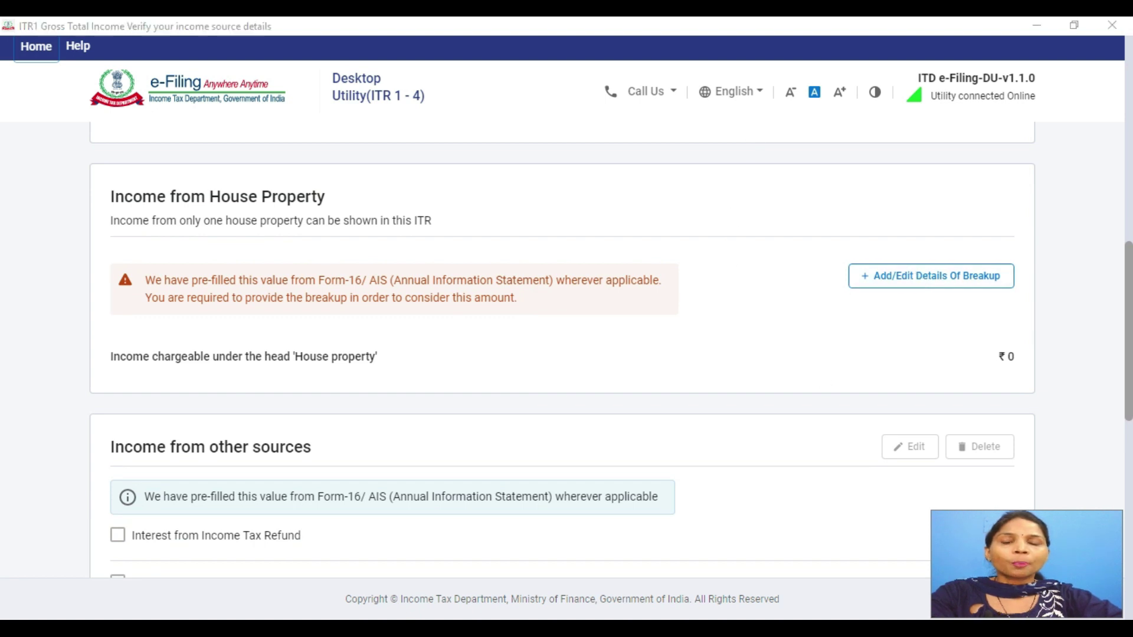
pyautogui.click(599, 569)
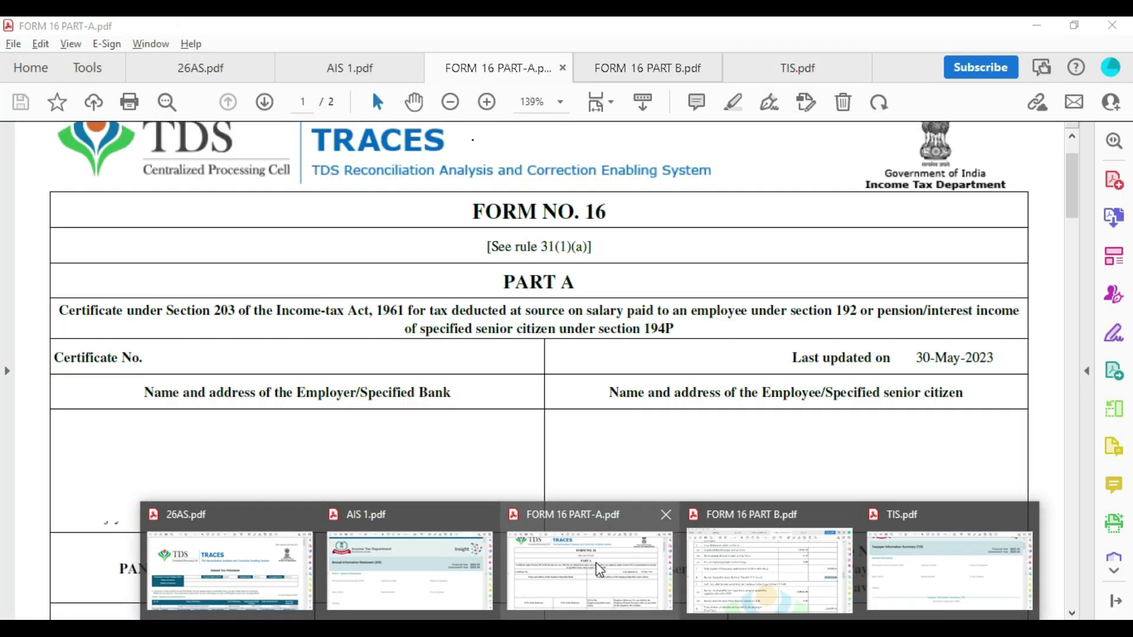
# Find and select the -200000.00 house property loss in Form 16 Part B.
pyautogui.click(737, 549)
pyautogui.scroll(-2, 590, 416)
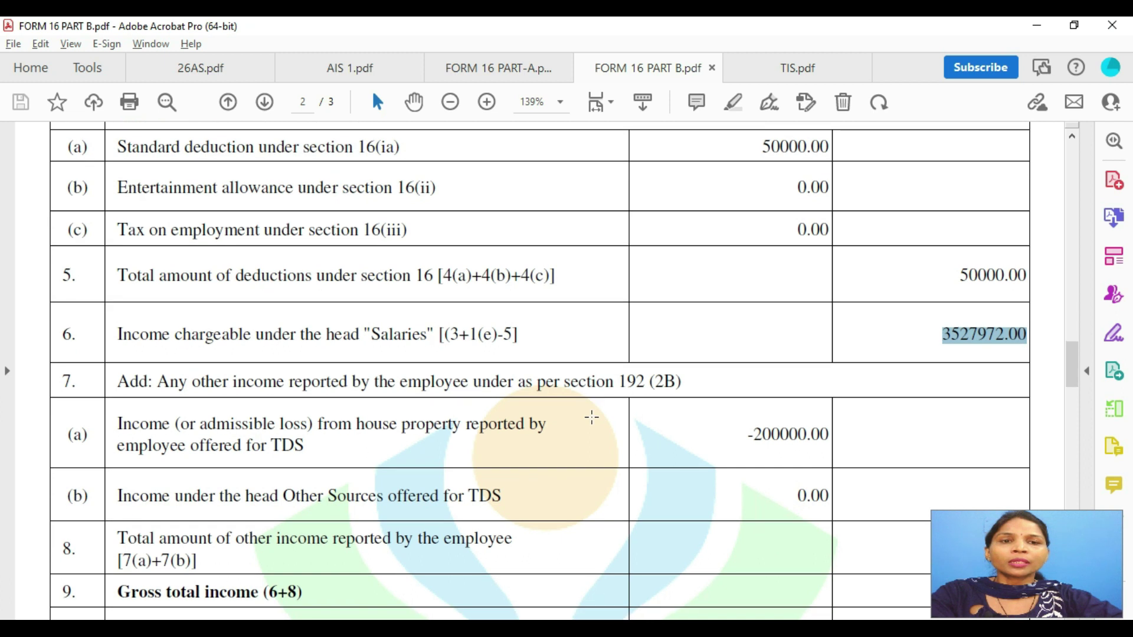
pyautogui.scroll(-1, 591, 417)
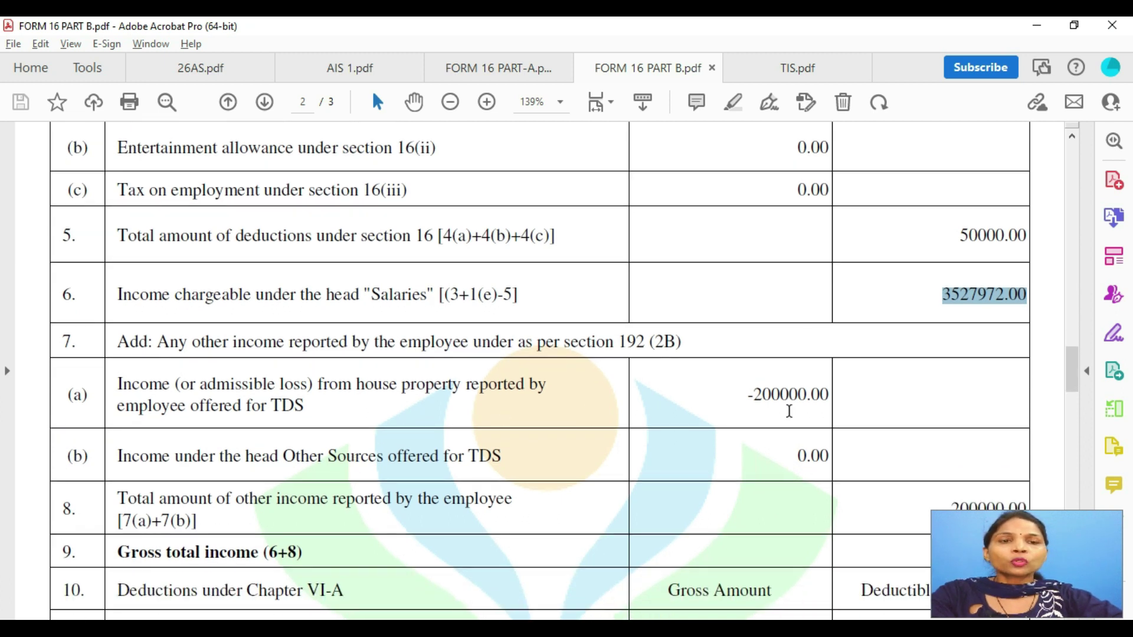
pyautogui.moveTo(759, 392); pyautogui.dragTo(829, 394)
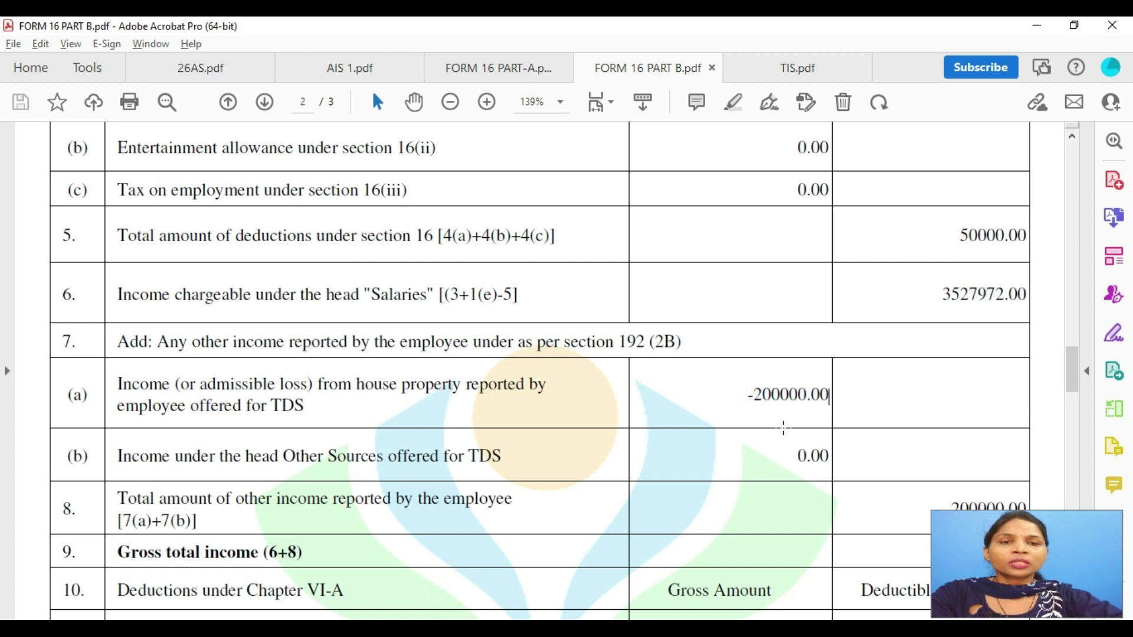
# Highlight the -200000.00 loss, then return to the utility's house property breakup form.
pyautogui.click(783, 423)
pyautogui.click(926, 421)
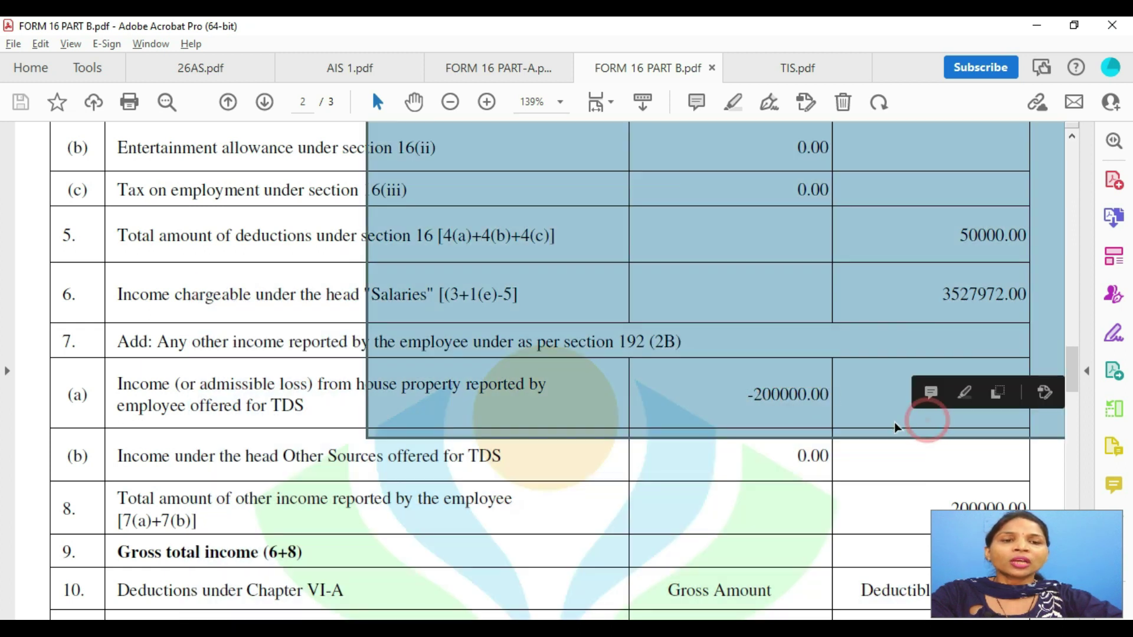
pyautogui.click(964, 393)
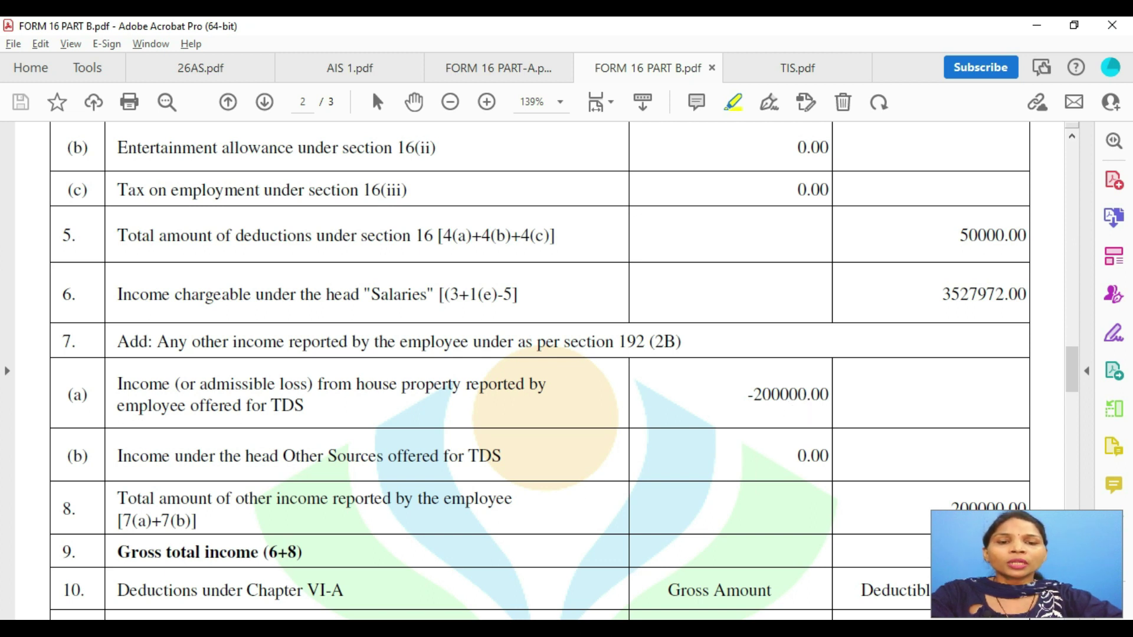
pyautogui.hotkey('alt', 'Tab')
pyautogui.click(883, 288)
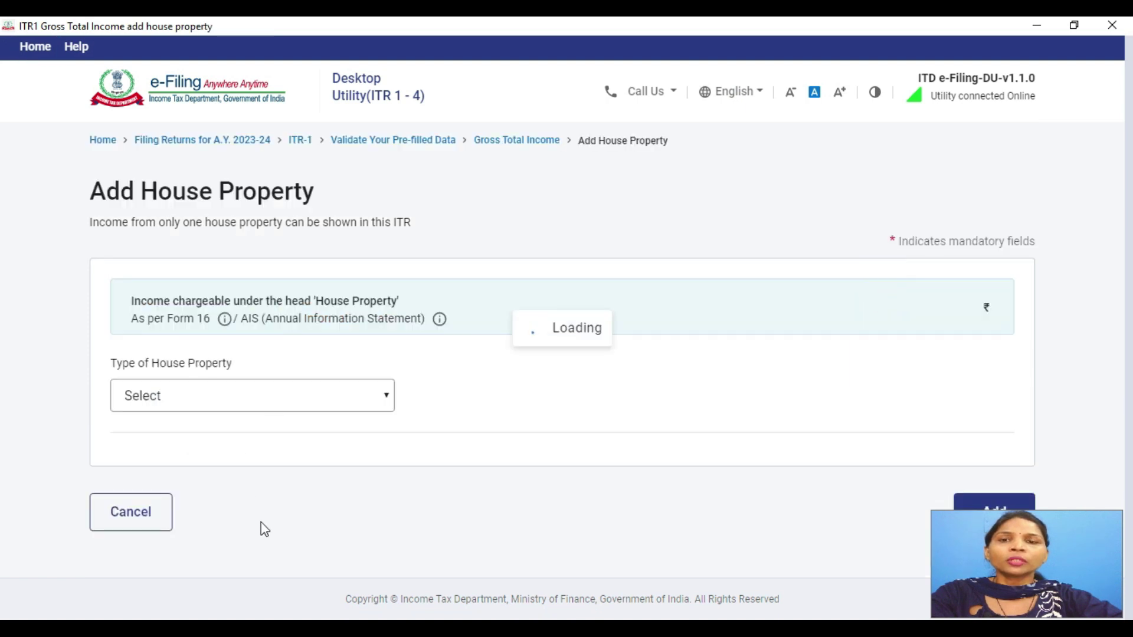
# Set the property type to Self Occupied with 200000 interest payable on borrowed capital.
pyautogui.scroll(-1, 281, 399)
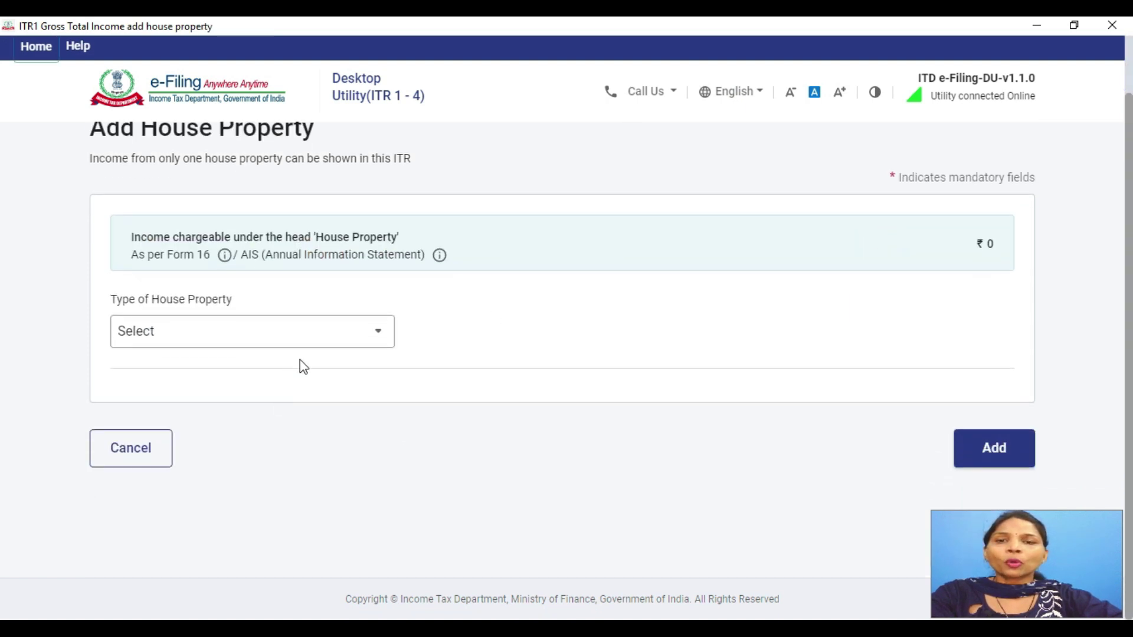
pyautogui.click(316, 336)
pyautogui.click(170, 406)
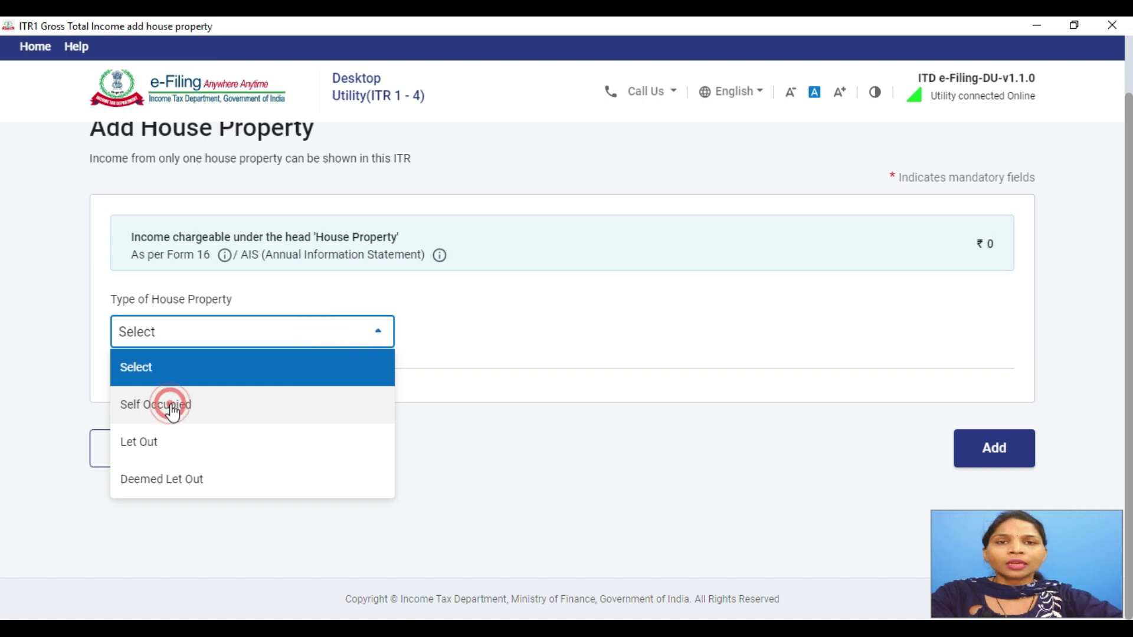
pyautogui.click(349, 400)
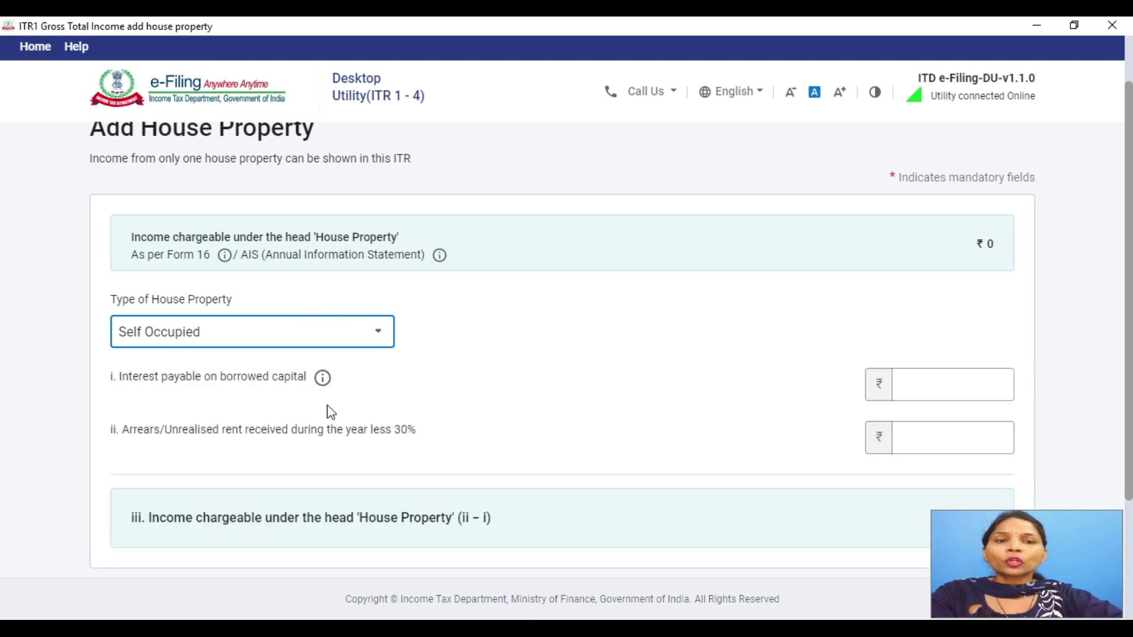
pyautogui.scroll(-3, 331, 412)
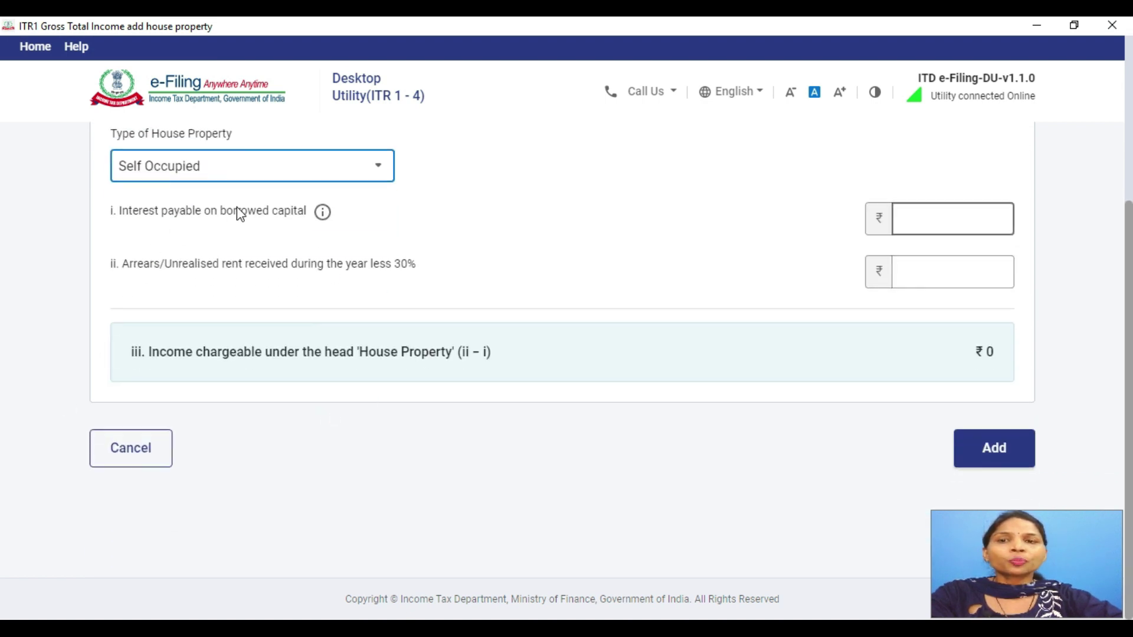
pyautogui.click(939, 213)
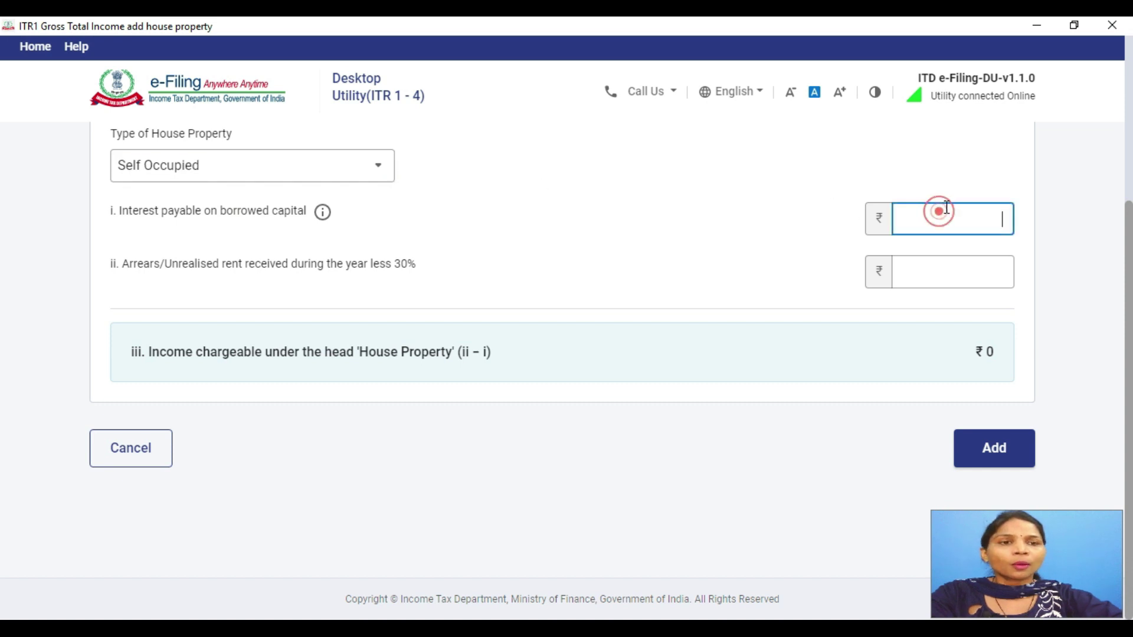
pyautogui.write('200000')
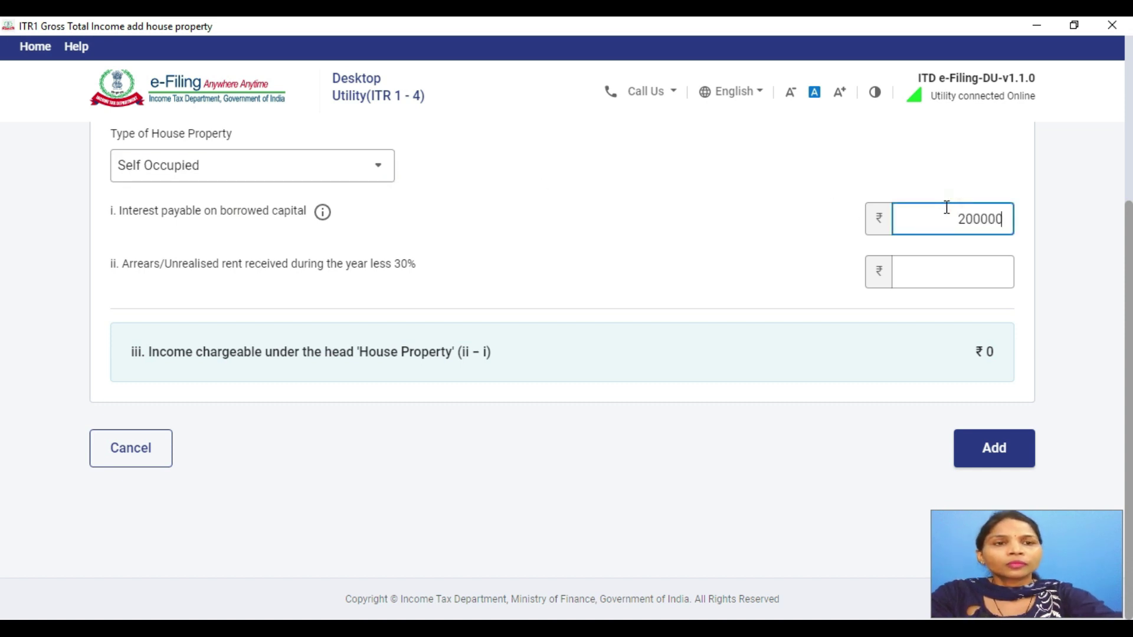
pyautogui.click(777, 239)
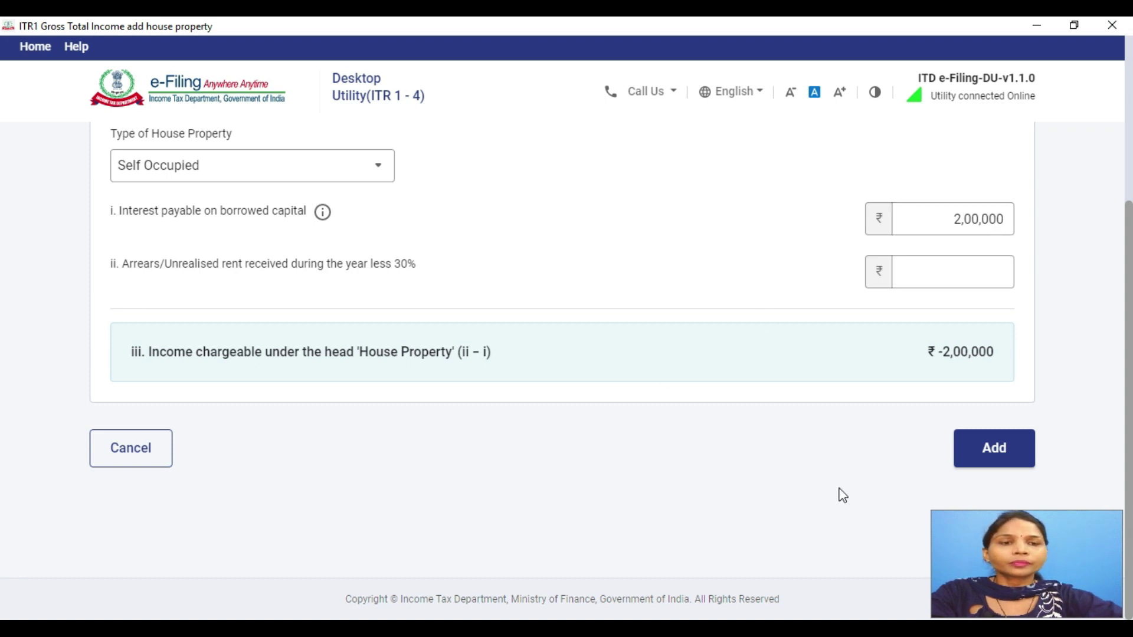
# Add the Self Occupied property and review House Property (₹-2,00,000) and Other Sources.
pyautogui.click(991, 438)
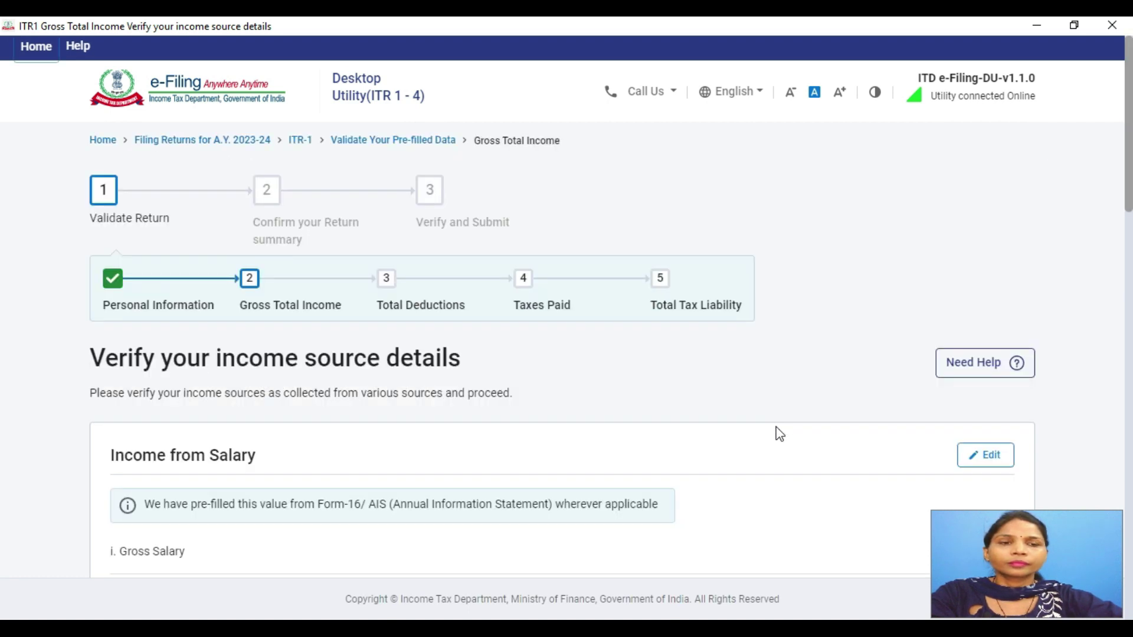
pyautogui.scroll(-10, 778, 434)
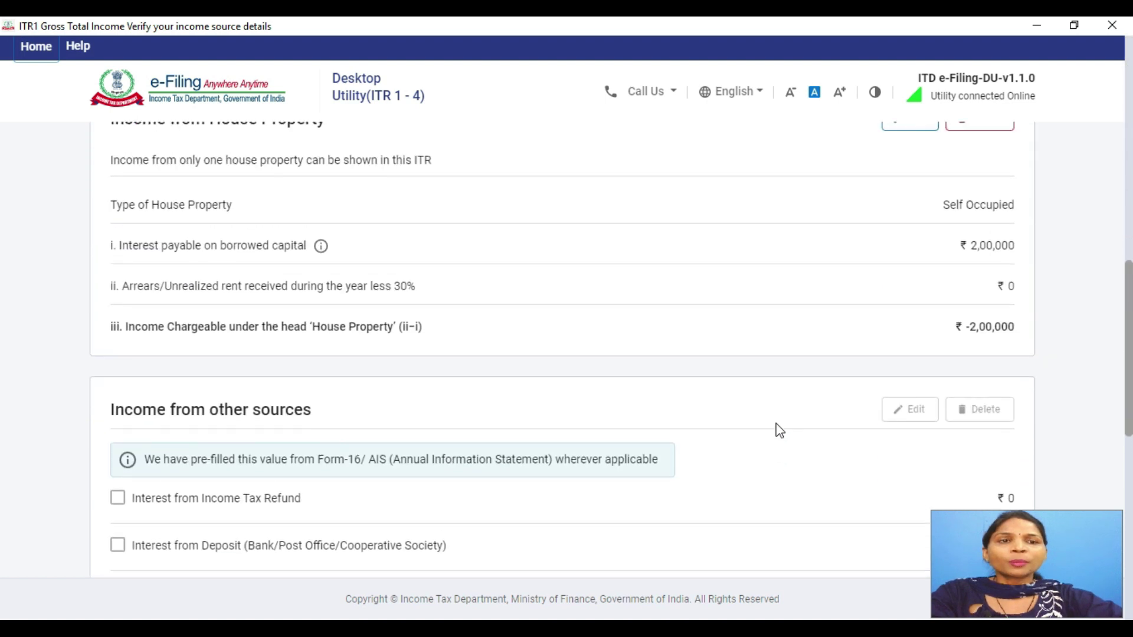
pyautogui.scroll(2, 779, 431)
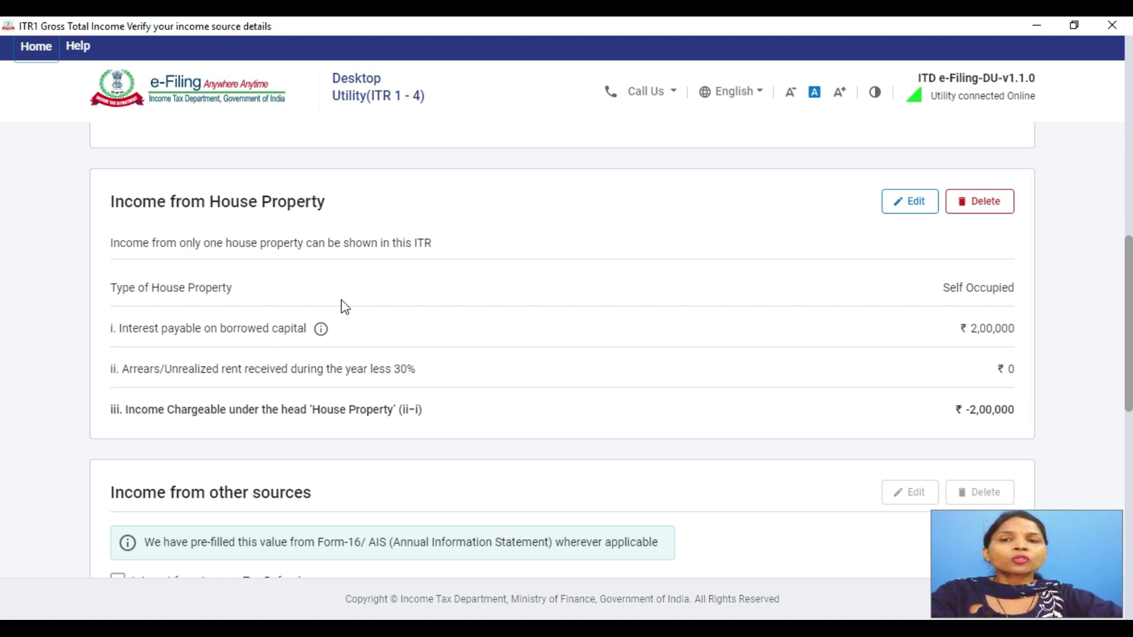
pyautogui.scroll(-4, 301, 218)
pyautogui.scroll(-4, 302, 220)
pyautogui.scroll(2, 304, 222)
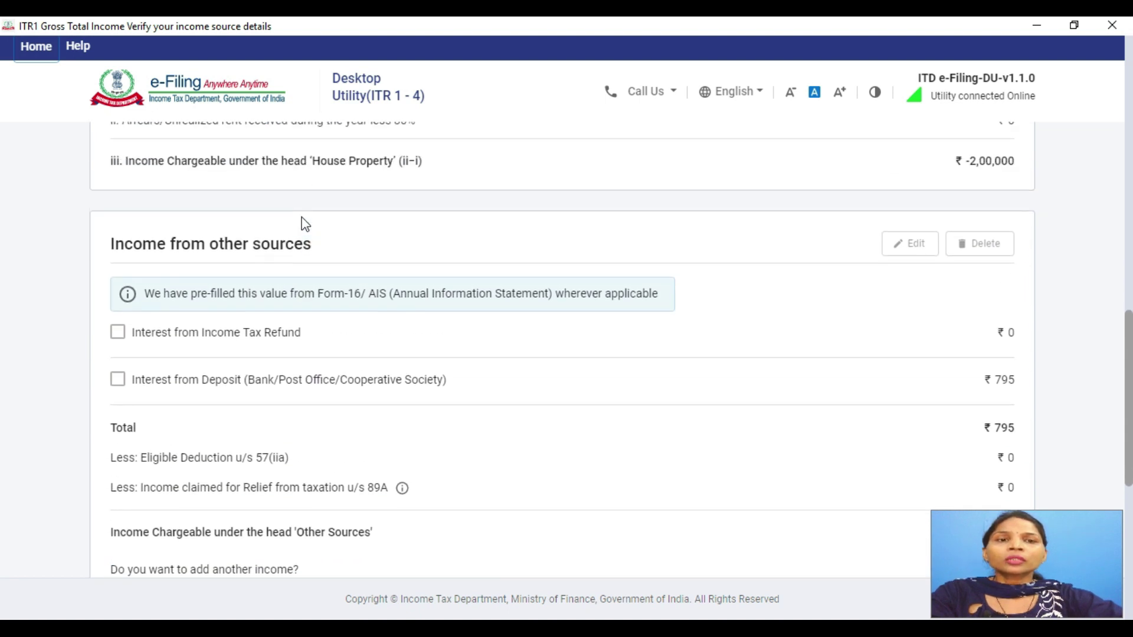
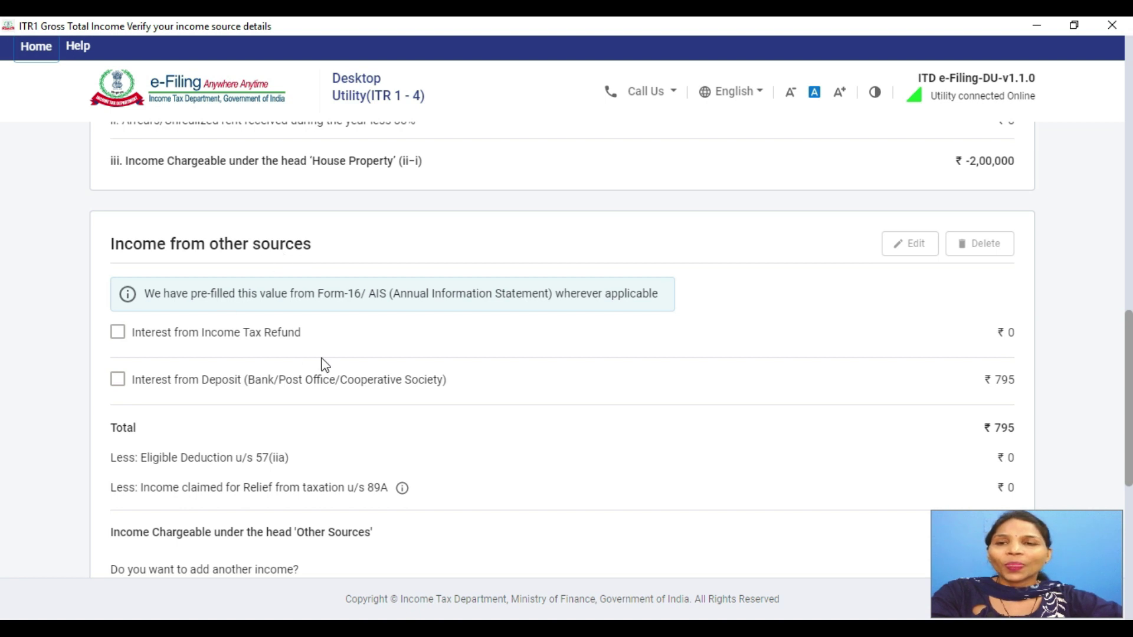
# Leave the Gross Total Income figures and bring up the 26AS.pdf statement in Acrobat.
pyautogui.scroll(-2, 324, 365)
pyautogui.scroll(2, 325, 364)
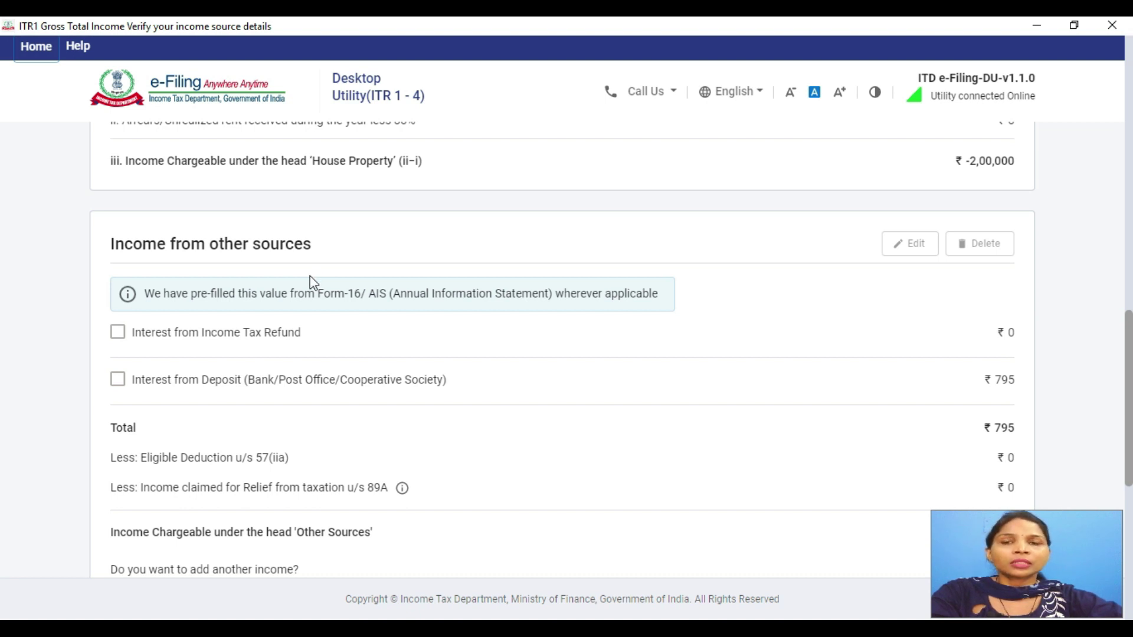
pyautogui.moveTo(630, 632)
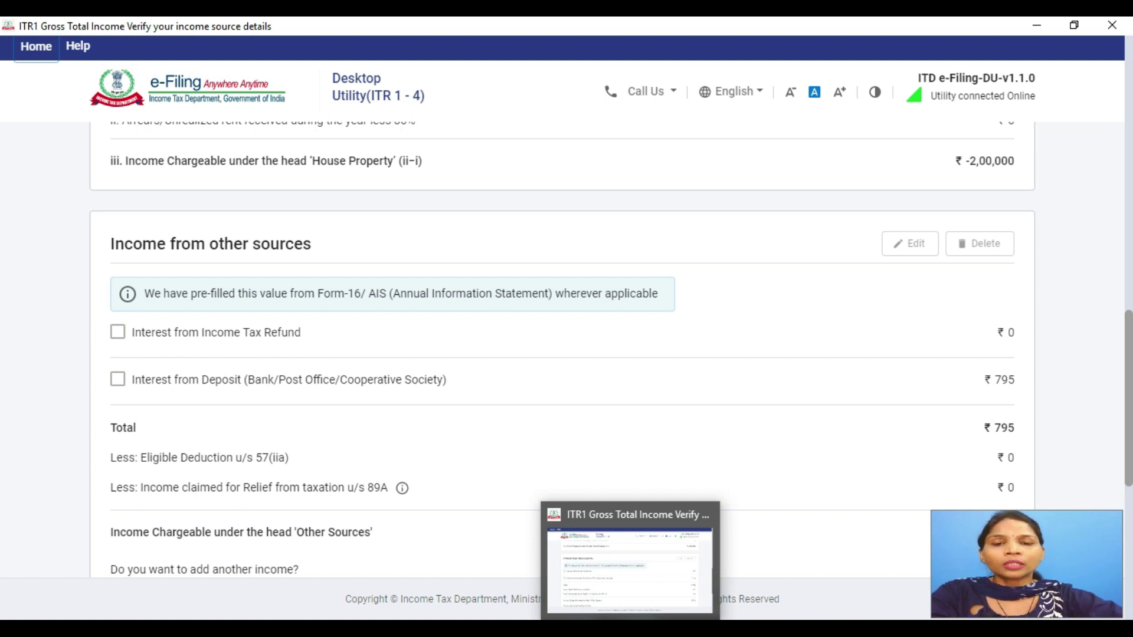
pyautogui.moveTo(590, 631)
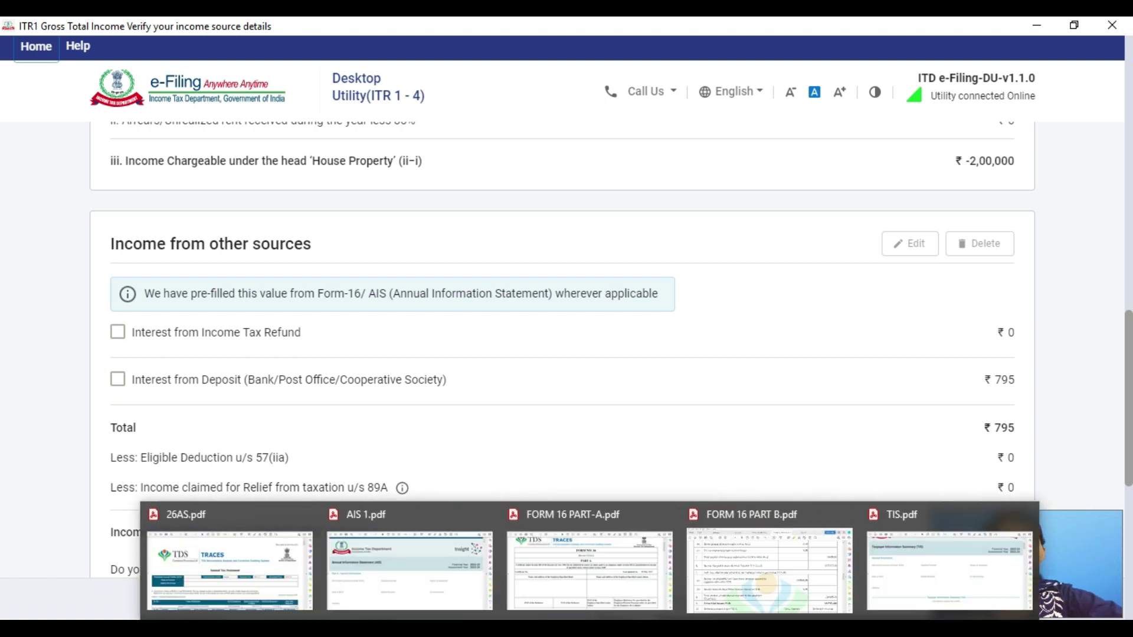
pyautogui.click(259, 561)
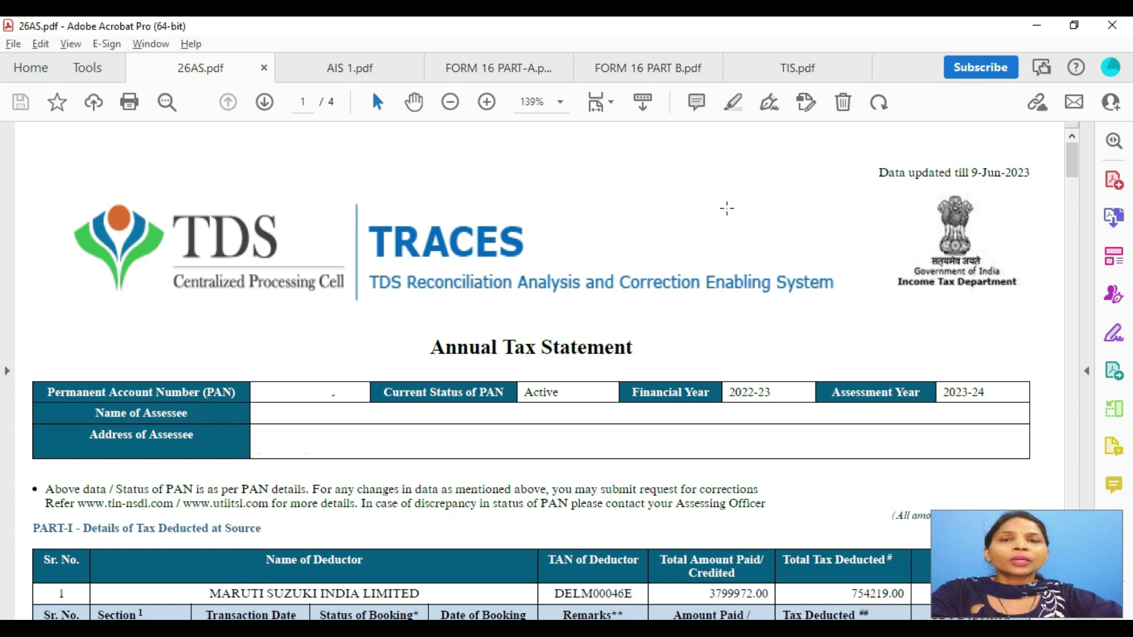
pyautogui.scroll(-3, 426, 398)
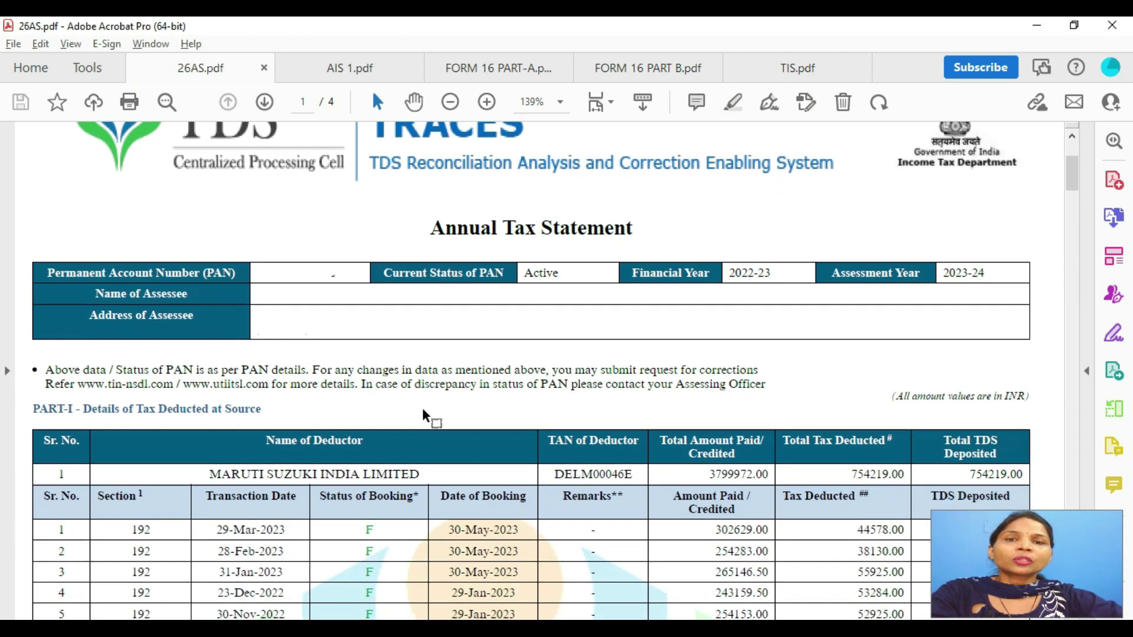
pyautogui.scroll(-4, 424, 413)
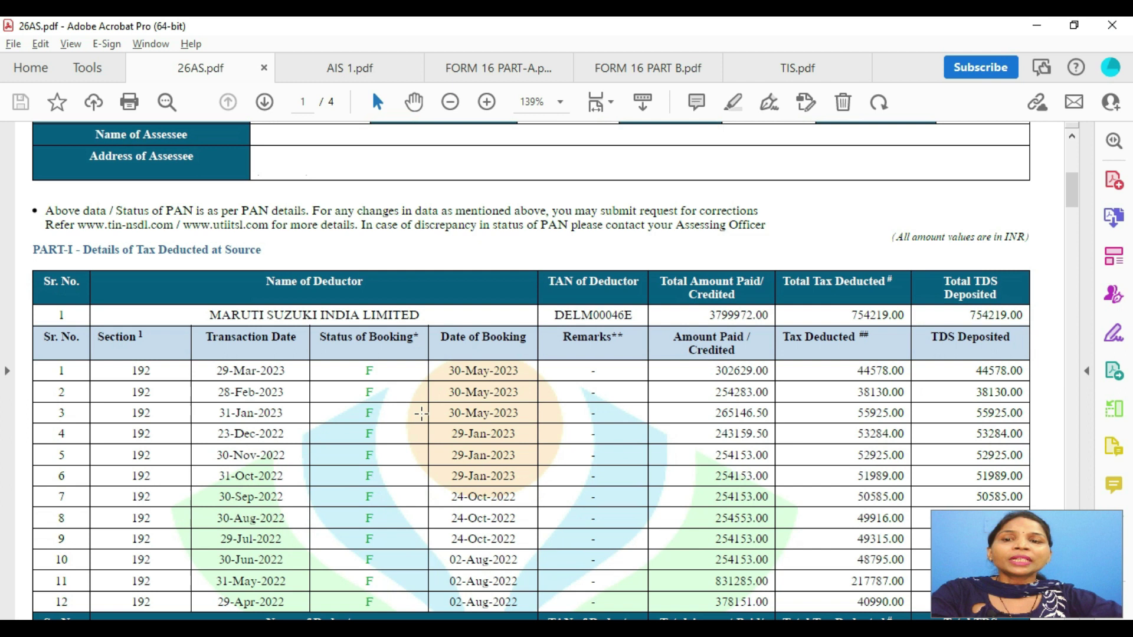
pyautogui.scroll(-1, 421, 413)
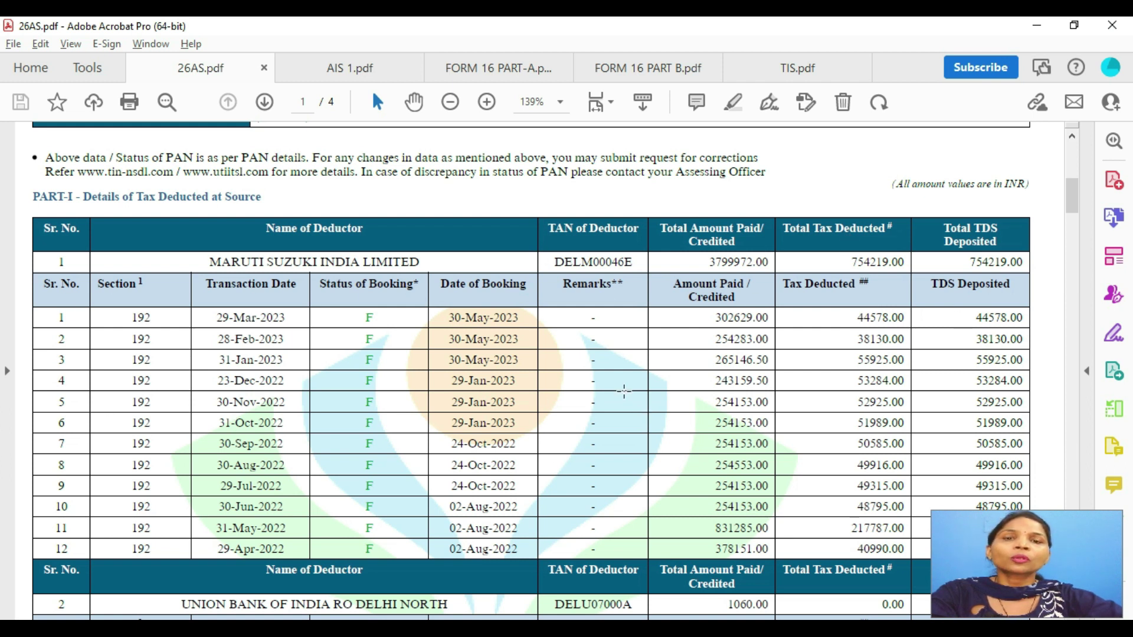
pyautogui.scroll(-3, 463, 338)
pyautogui.scroll(-5, 462, 338)
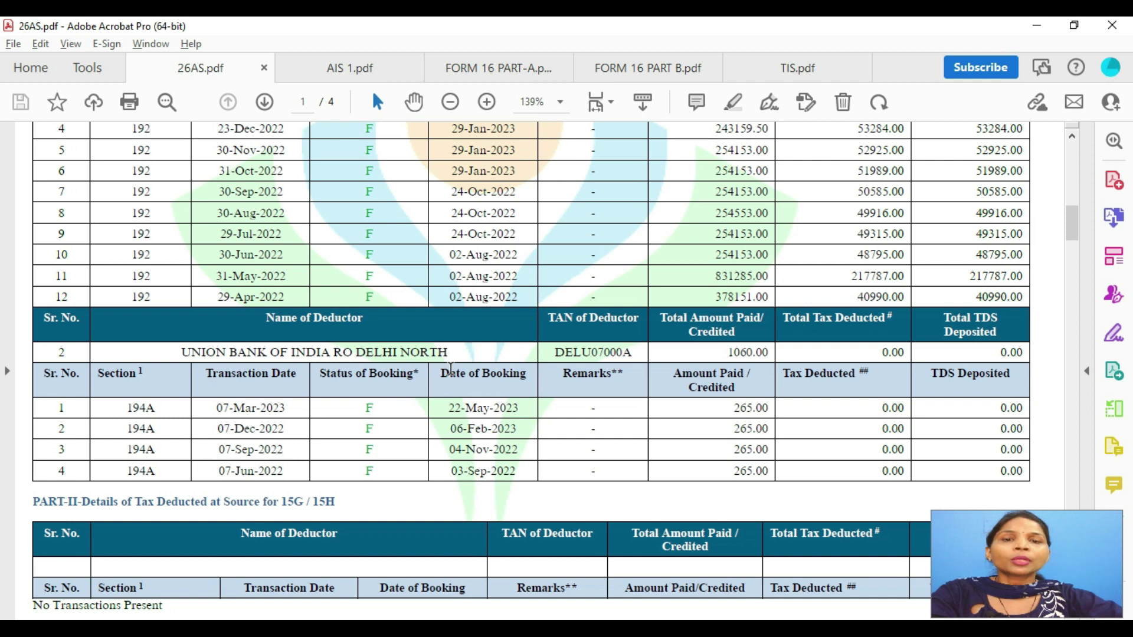
pyautogui.scroll(-1, 451, 369)
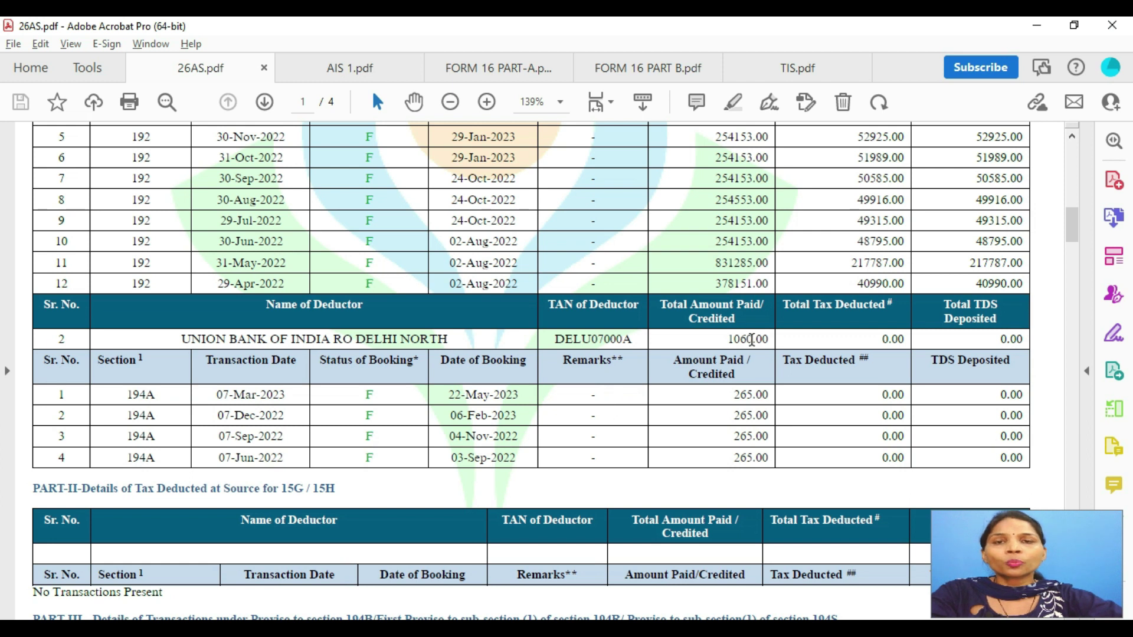
pyautogui.scroll(-1, 746, 369)
pyautogui.scroll(-8, 744, 371)
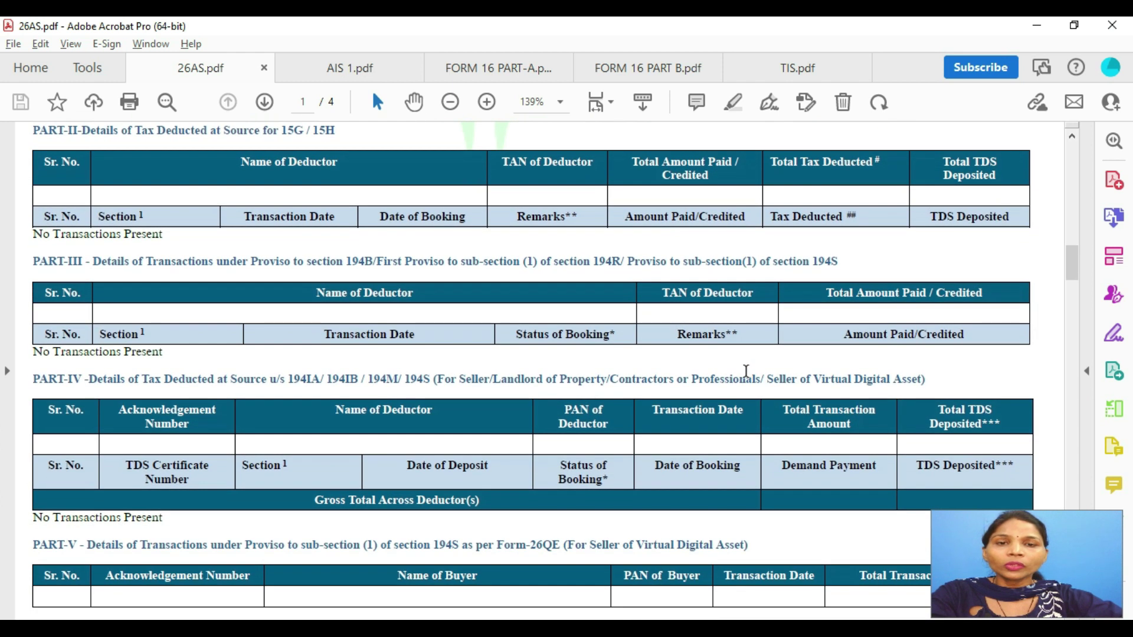
pyautogui.scroll(-16, 576, 416)
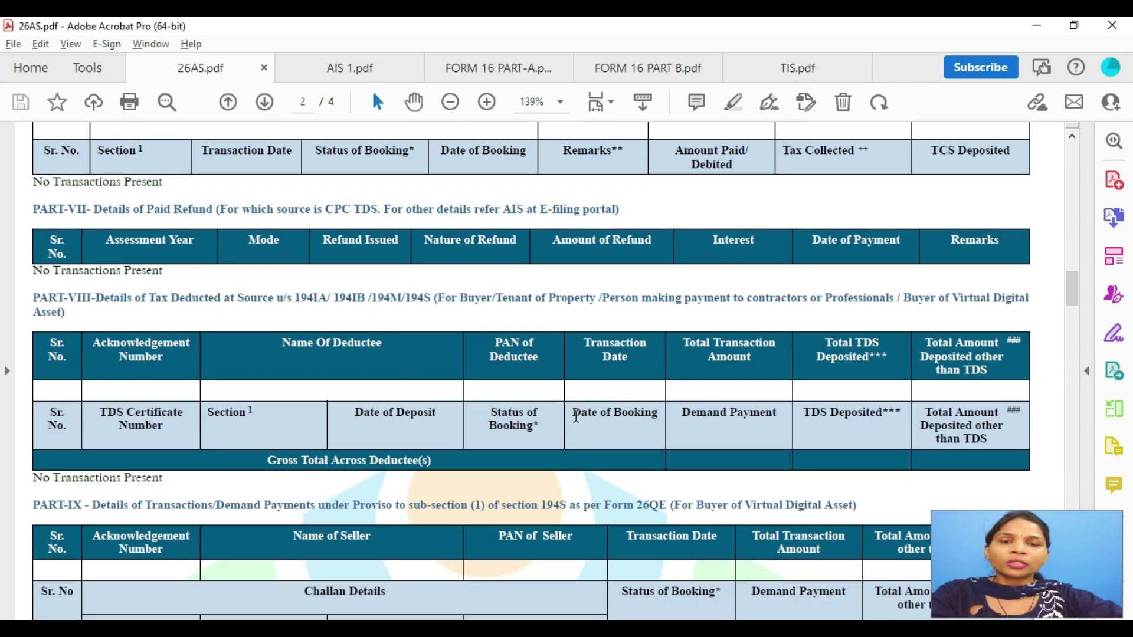
pyautogui.scroll(-13, 576, 416)
pyautogui.scroll(7, 581, 417)
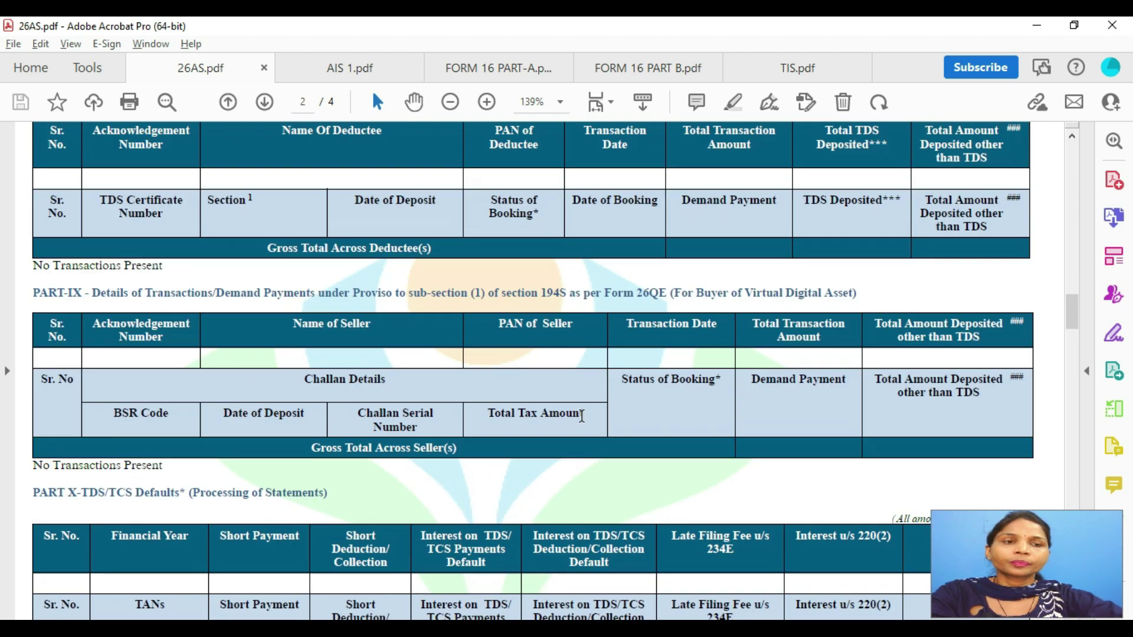
pyautogui.scroll(6, 581, 416)
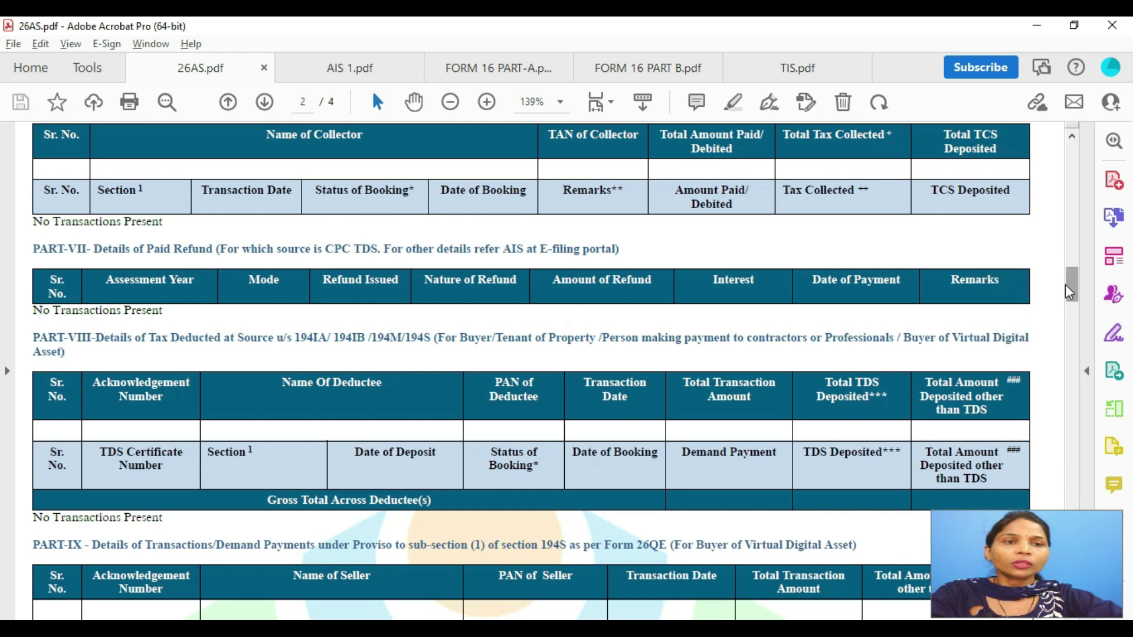
pyautogui.moveTo(1074, 265); pyautogui.dragTo(1069, 145)
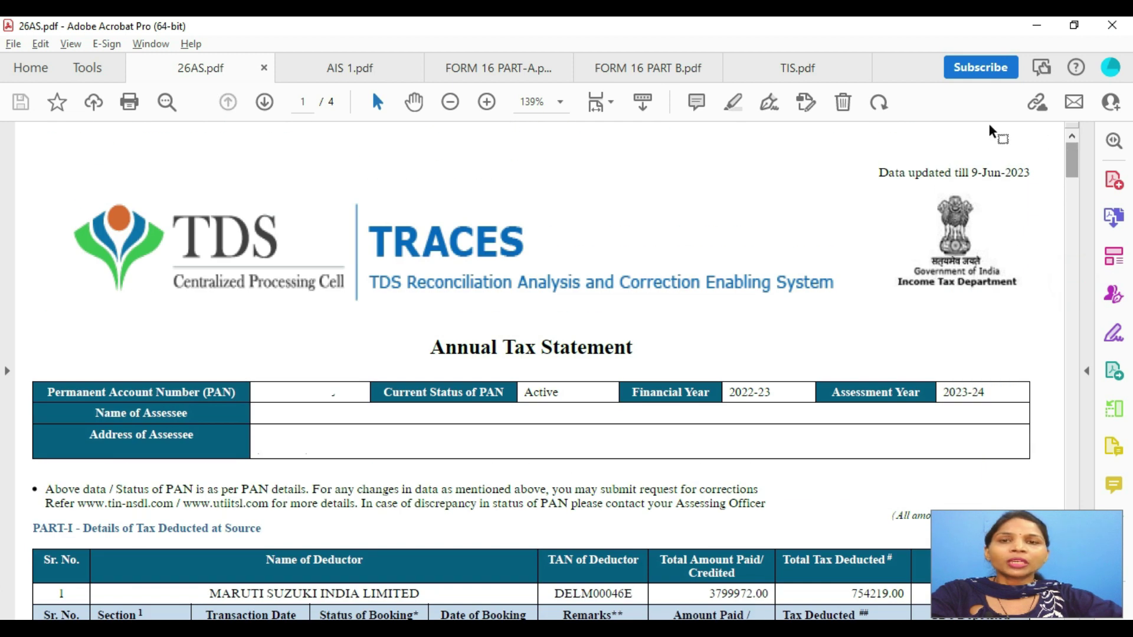
# Switch to AIS 1.pdf and scroll through the Part B1 salary and interest tables to page 2.
pyautogui.click(344, 68)
pyautogui.scroll(-3, 392, 452)
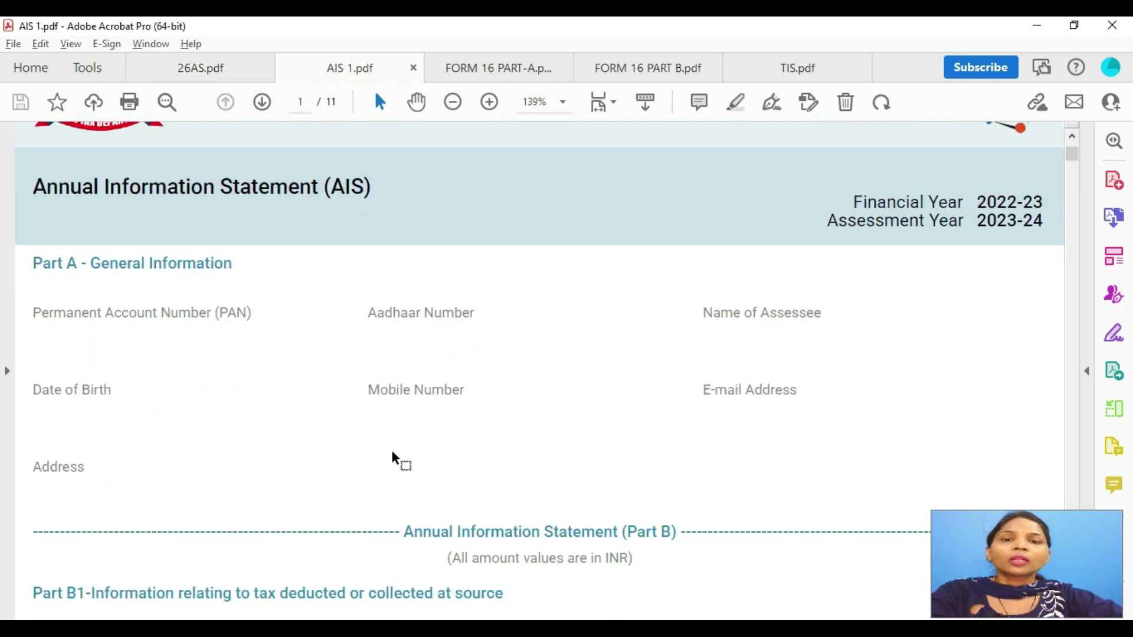
pyautogui.scroll(-5, 391, 442)
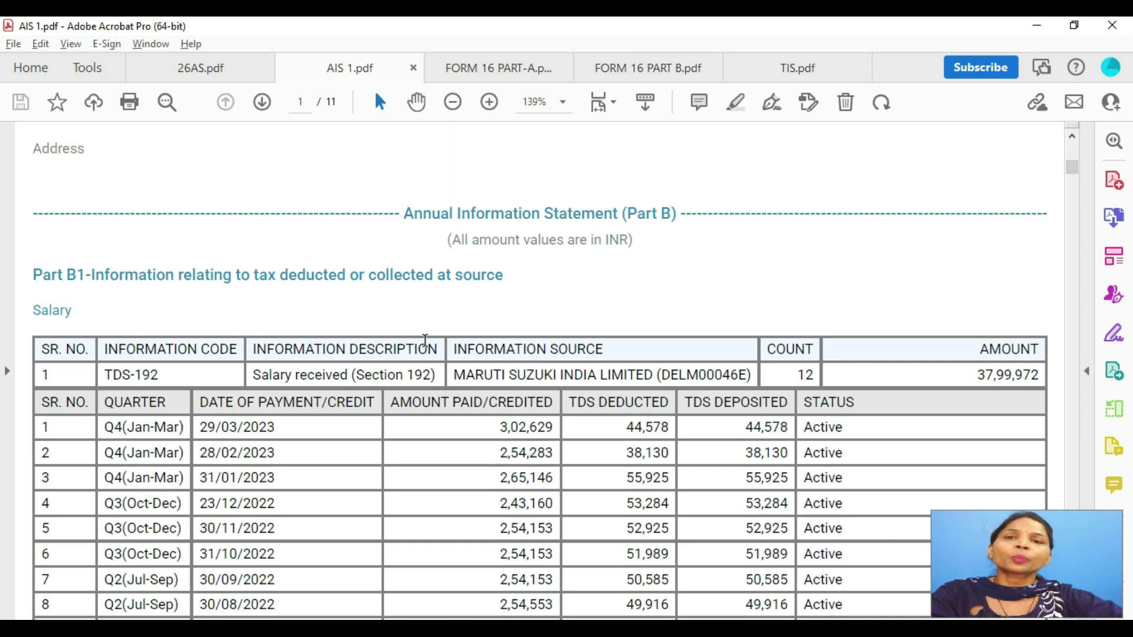
pyautogui.scroll(-3, 428, 341)
pyautogui.scroll(-10, 370, 333)
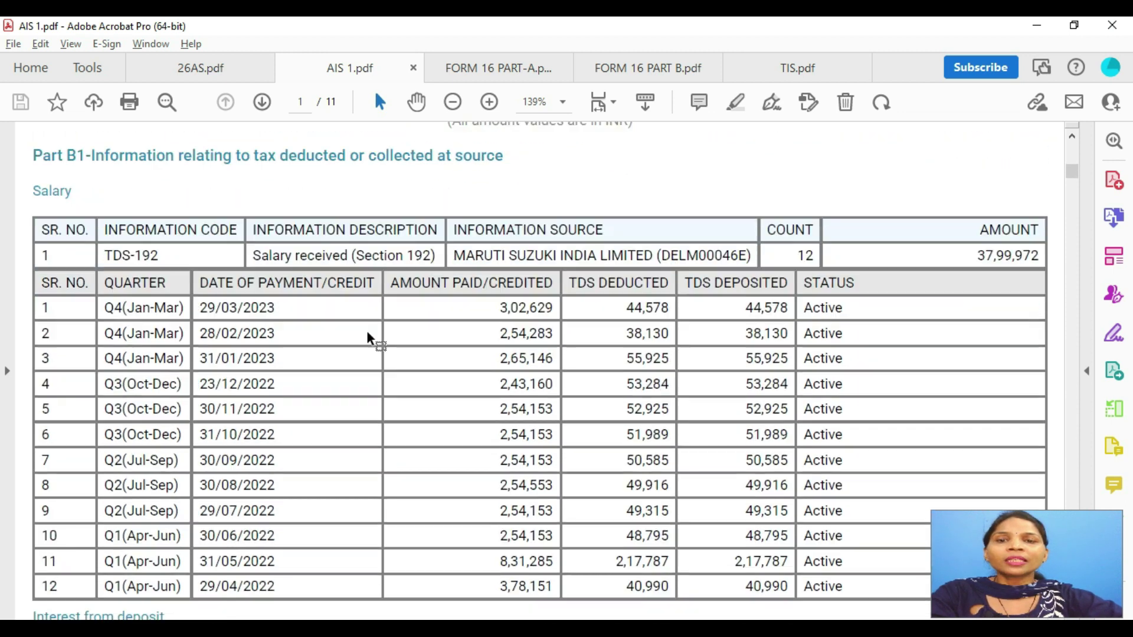
pyautogui.scroll(-5, 369, 337)
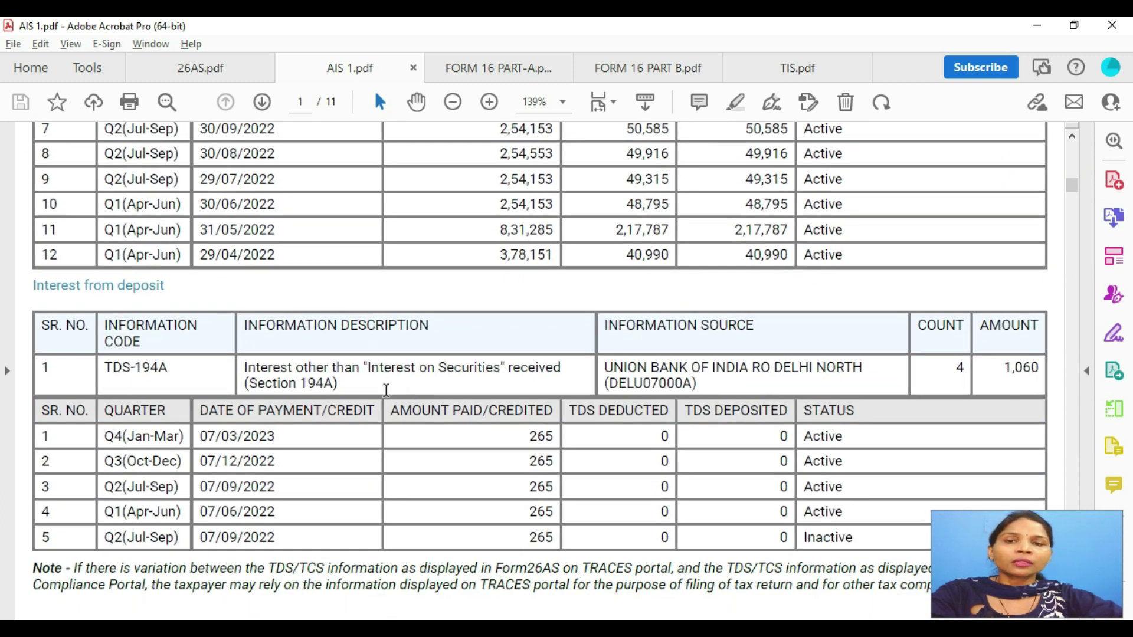
pyautogui.scroll(-2, 372, 395)
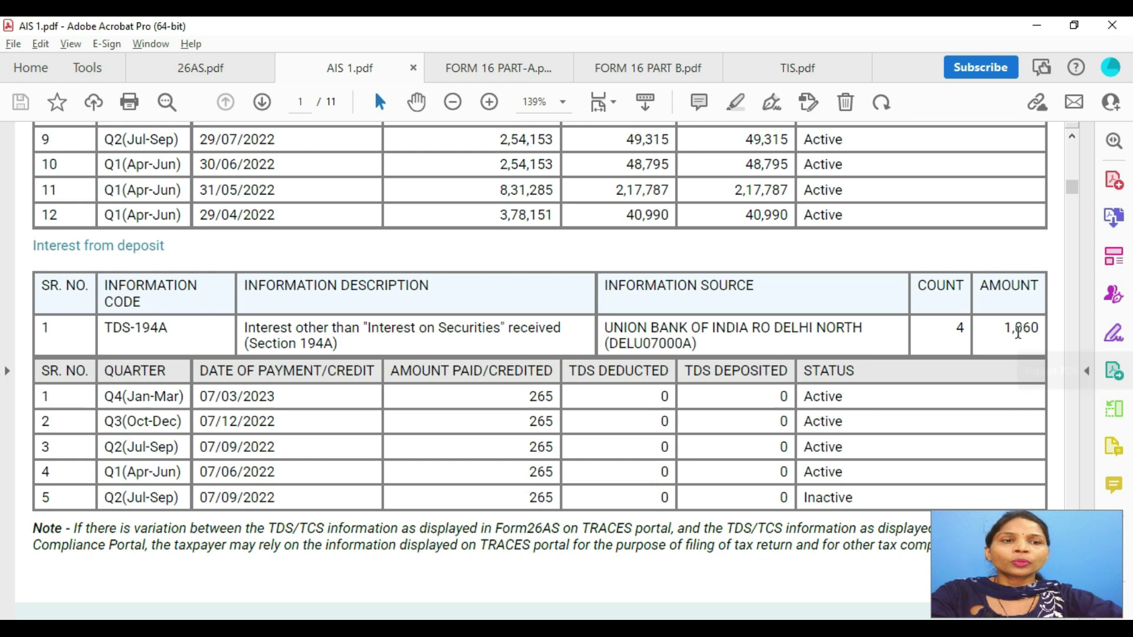
pyautogui.scroll(-10, 534, 366)
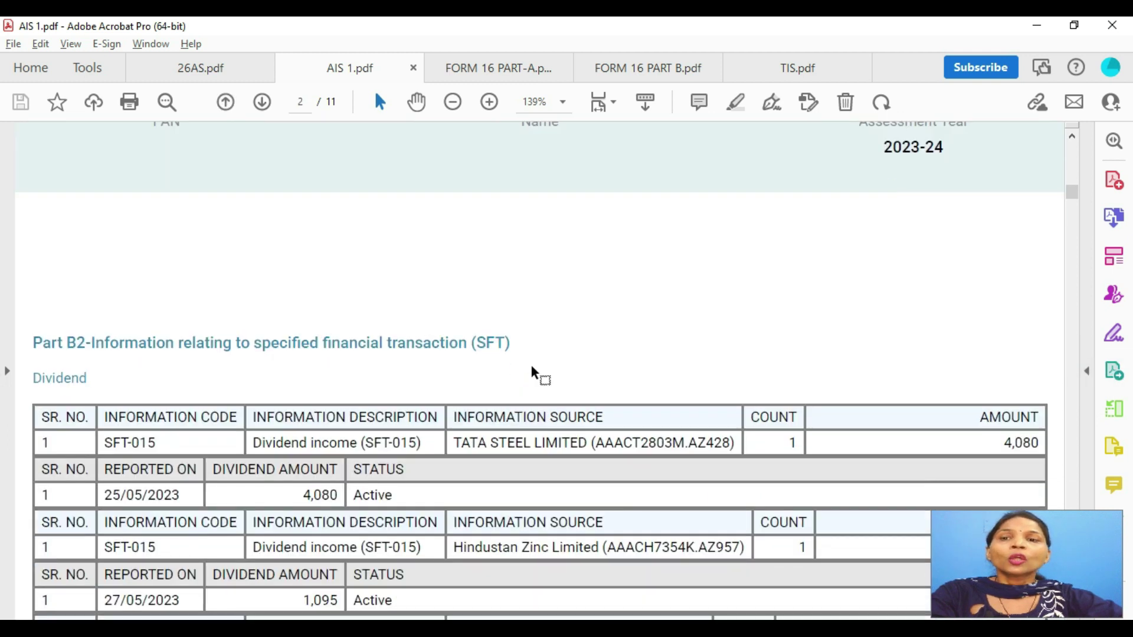
# Scroll AIS 1.pdf to page 3's Union Bank savings interest (624) and term deposit interest (1,060).
pyautogui.scroll(-2, 531, 369)
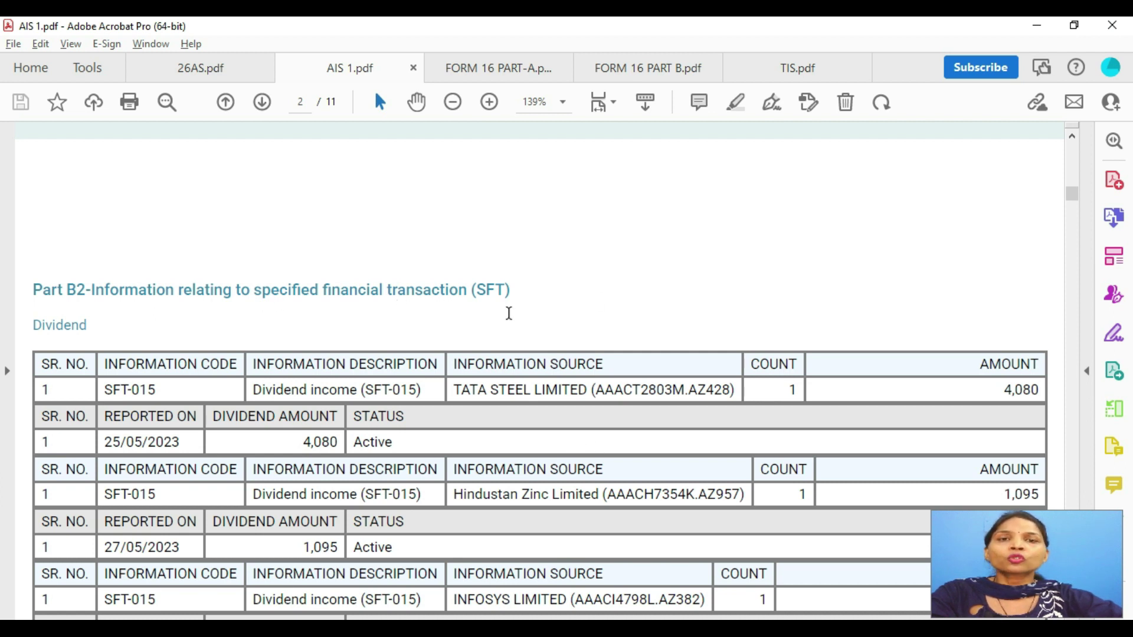
pyautogui.scroll(-1, 510, 325)
pyautogui.scroll(-3, 505, 340)
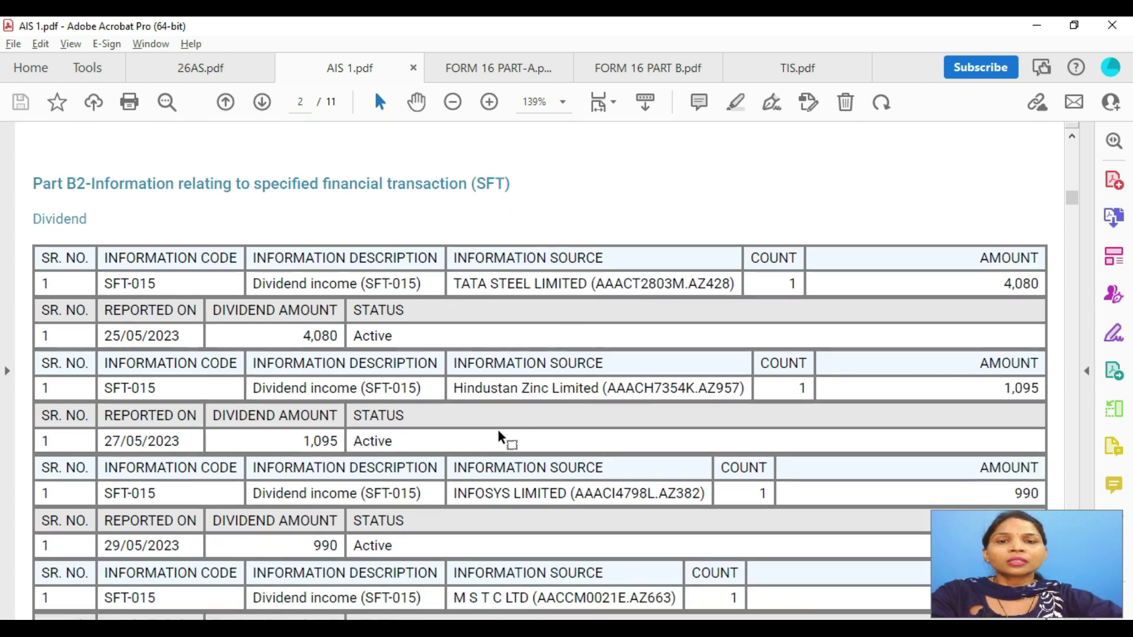
pyautogui.scroll(-3, 550, 407)
pyautogui.scroll(-3, 551, 427)
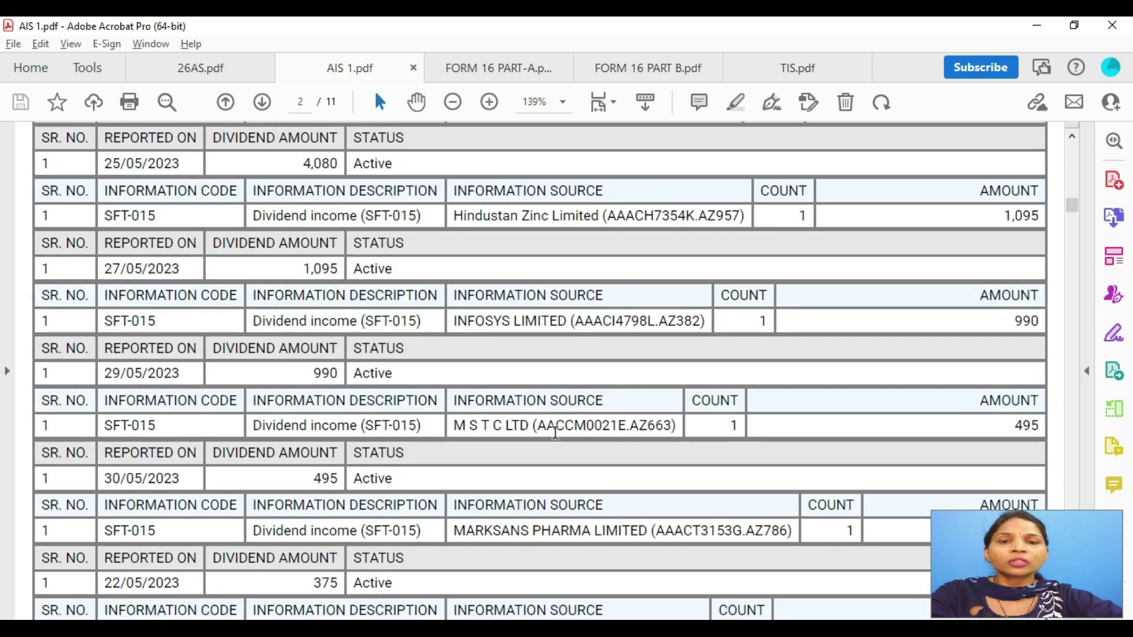
pyautogui.scroll(-3, 610, 430)
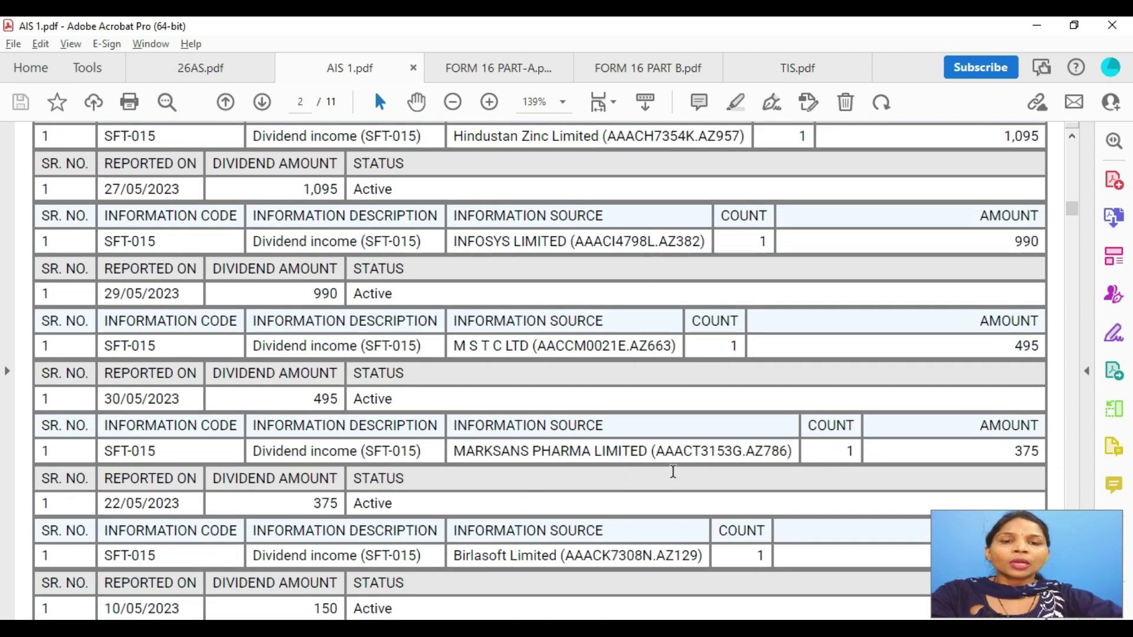
pyautogui.scroll(-3, 672, 471)
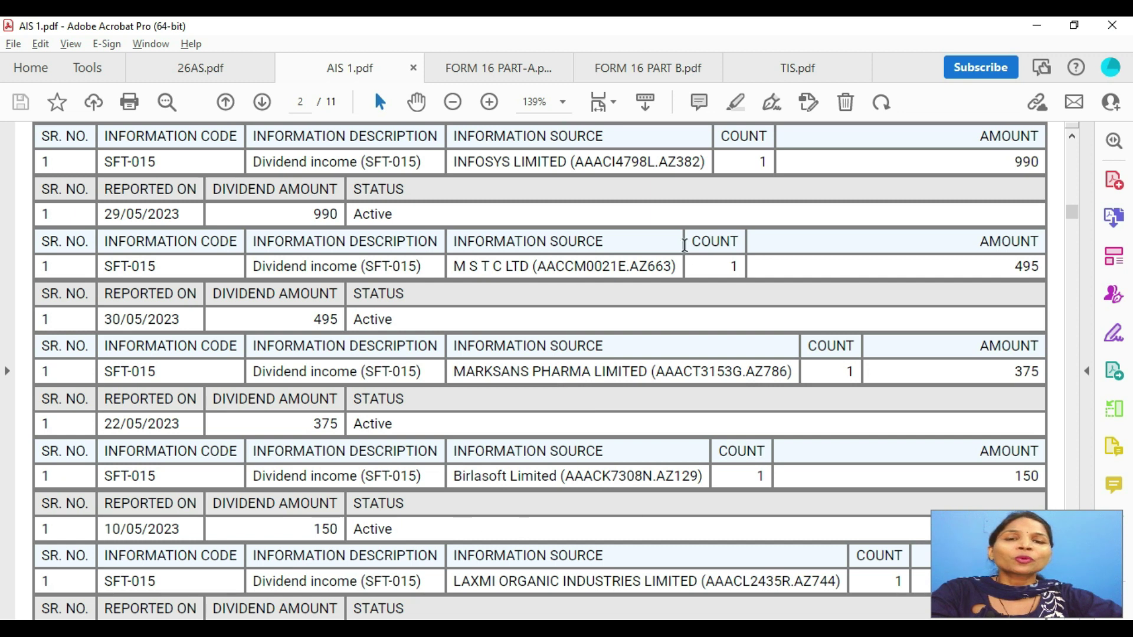
pyautogui.scroll(-3, 532, 425)
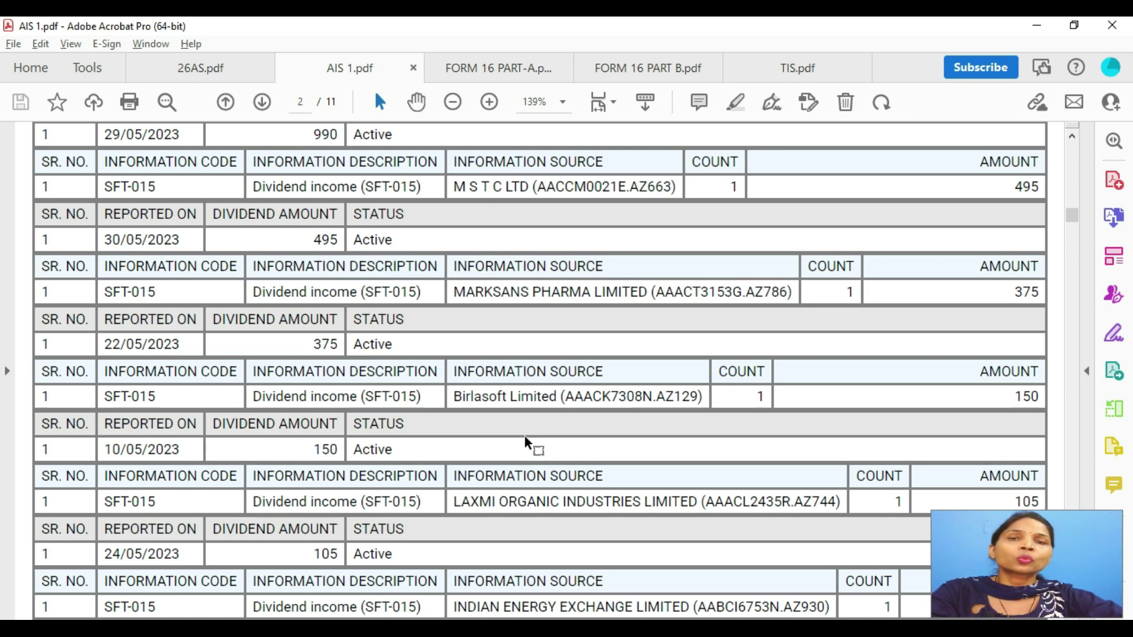
pyautogui.scroll(-6, 526, 415)
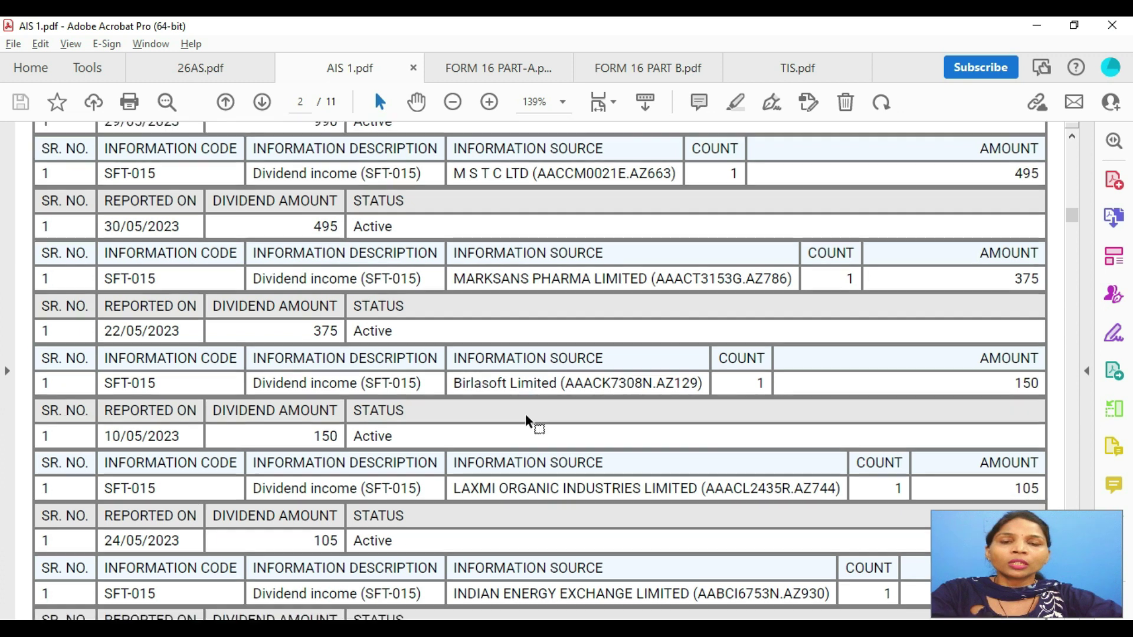
pyautogui.scroll(-5, 523, 418)
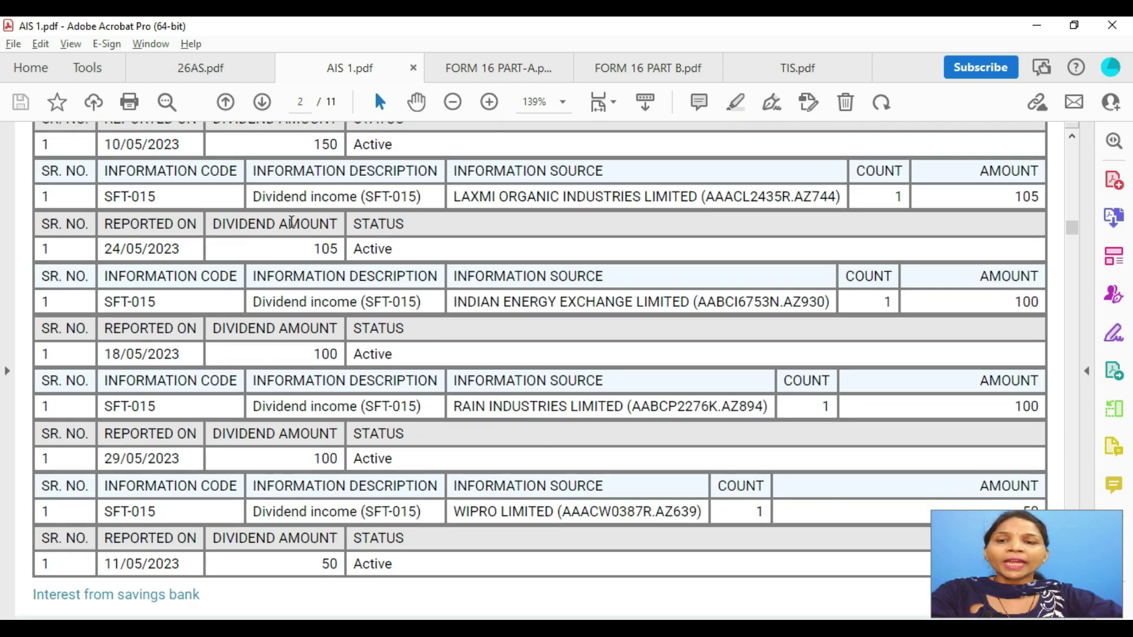
pyautogui.scroll(-2, 514, 538)
pyautogui.scroll(-1, 514, 538)
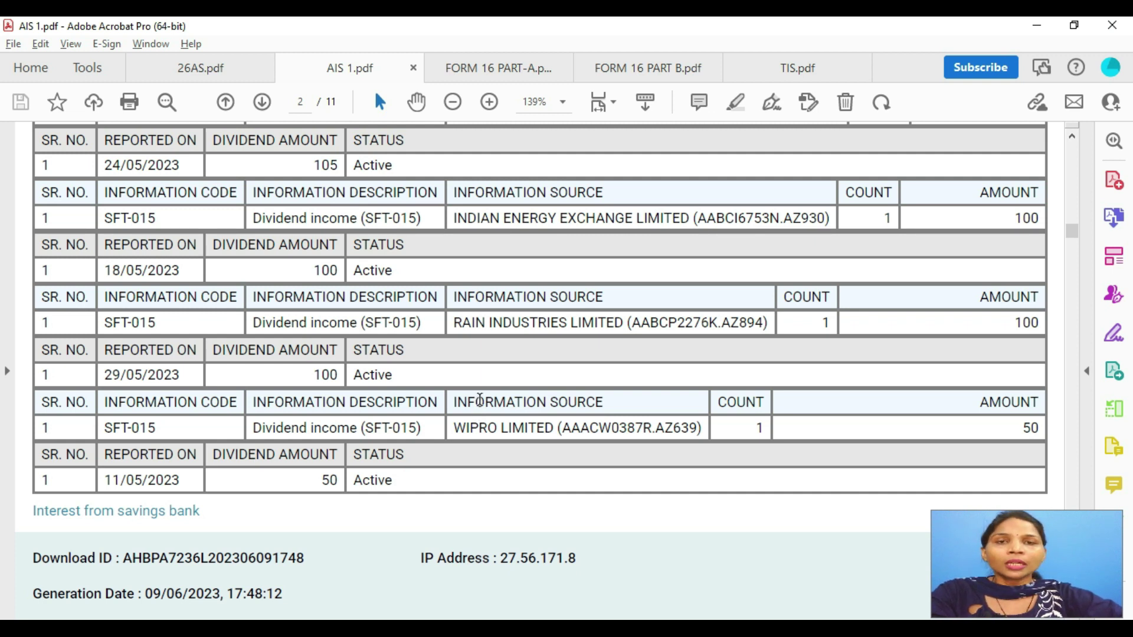
pyautogui.scroll(-10, 480, 399)
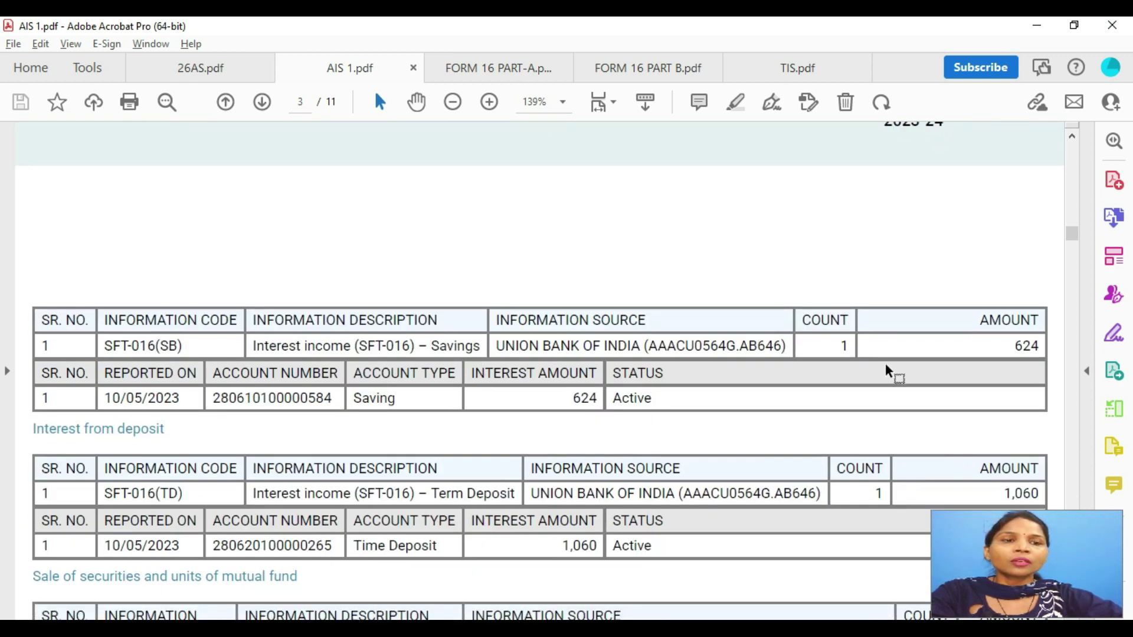
# Scroll through the later AIS pages, then drag back to the page 1 FY 2022-23 header.
pyautogui.scroll(-3, 1013, 339)
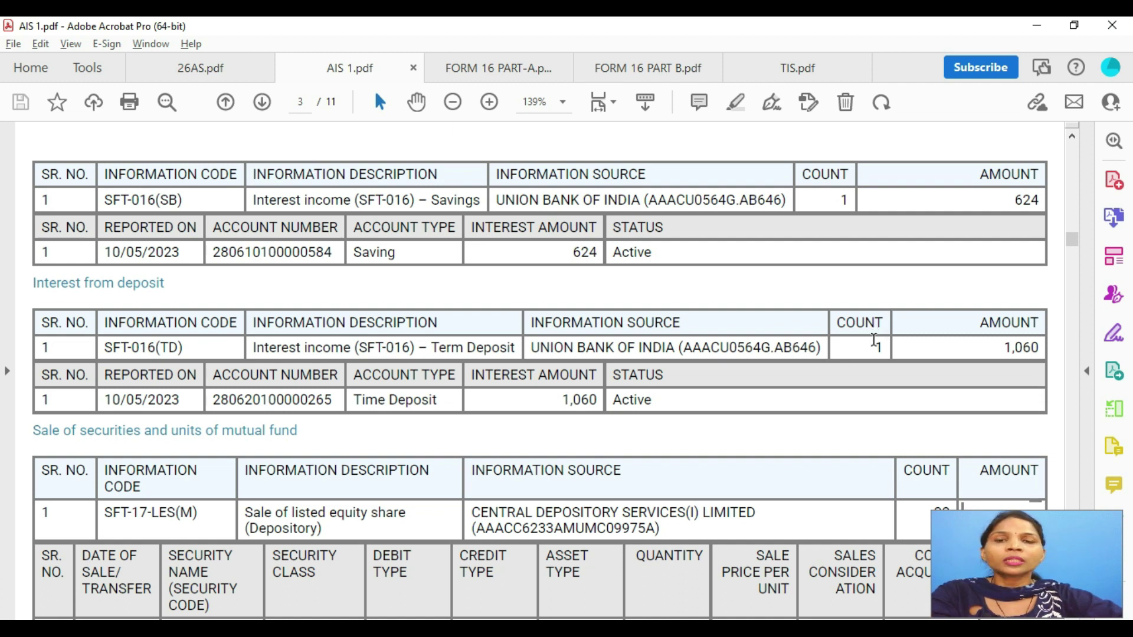
pyautogui.scroll(-5, 620, 342)
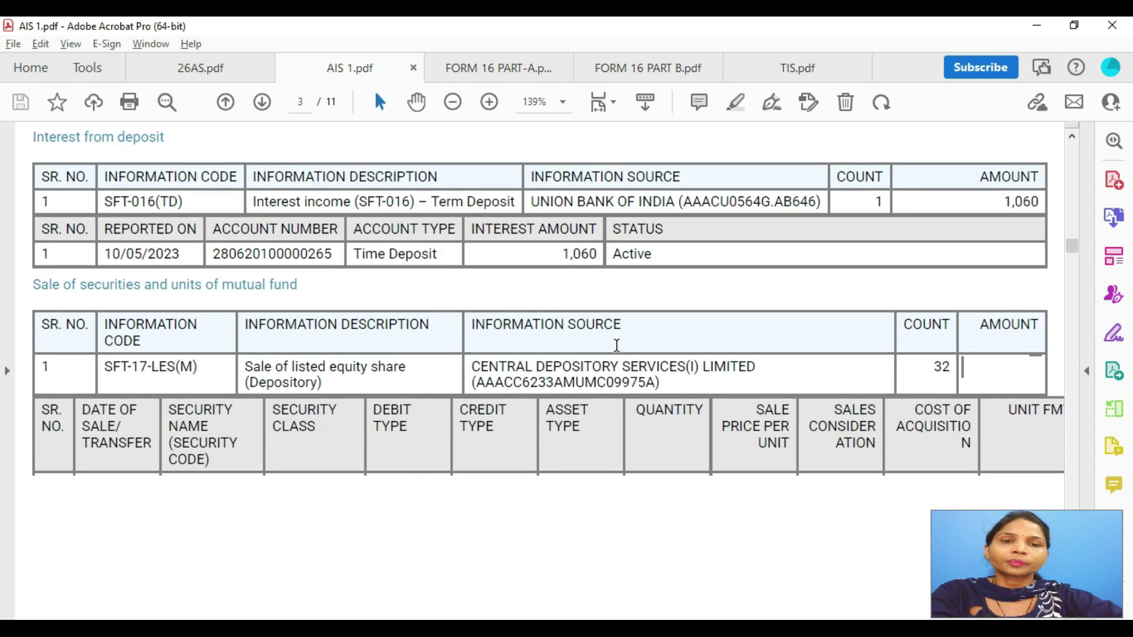
pyautogui.scroll(-5, 614, 347)
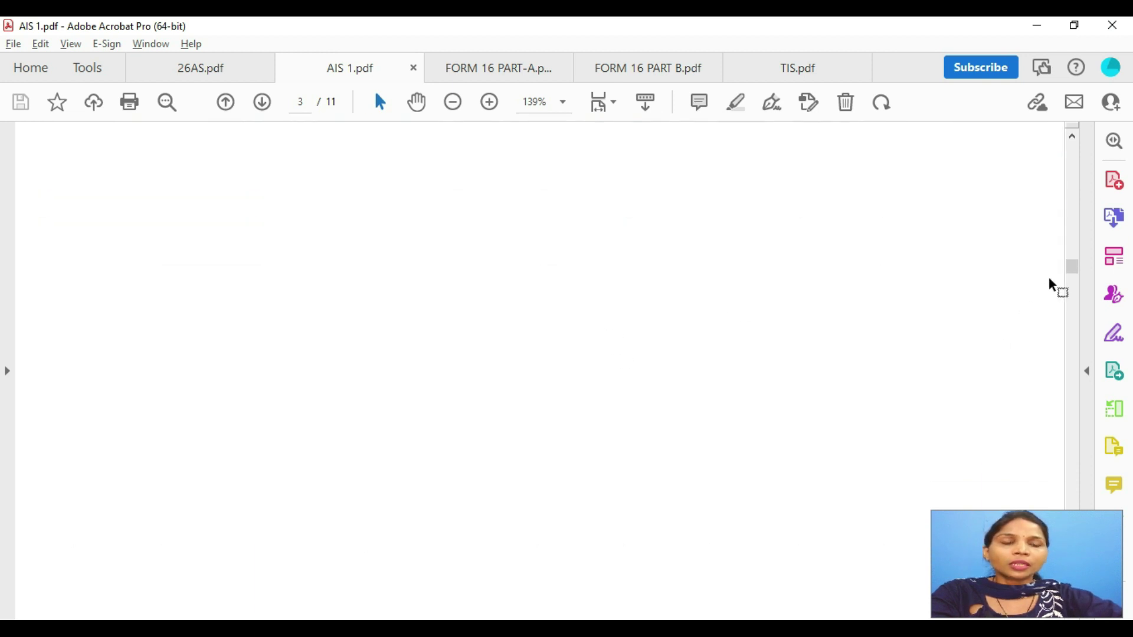
pyautogui.moveTo(1079, 273); pyautogui.dragTo(1075, 151)
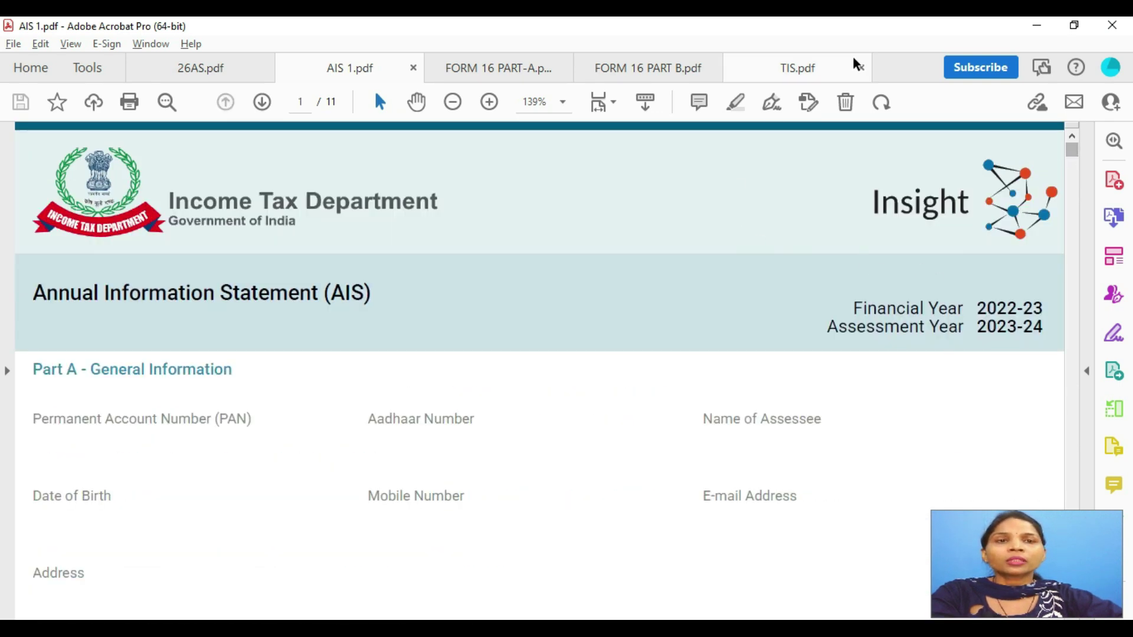
pyautogui.click(777, 69)
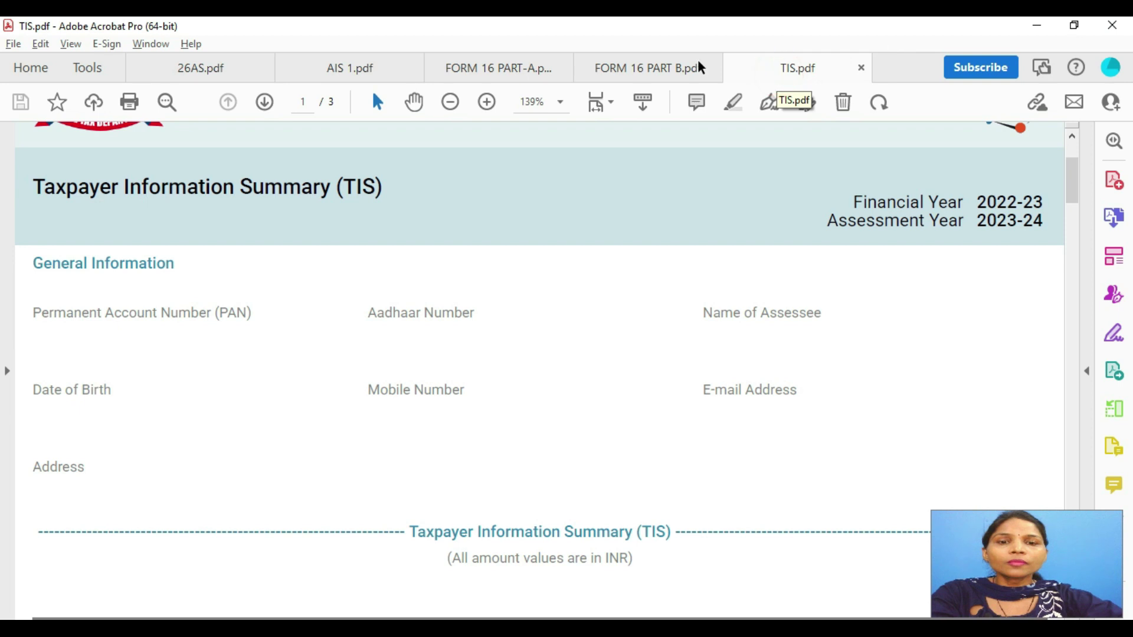
pyautogui.scroll(-3, 507, 278)
pyautogui.scroll(-3, 508, 274)
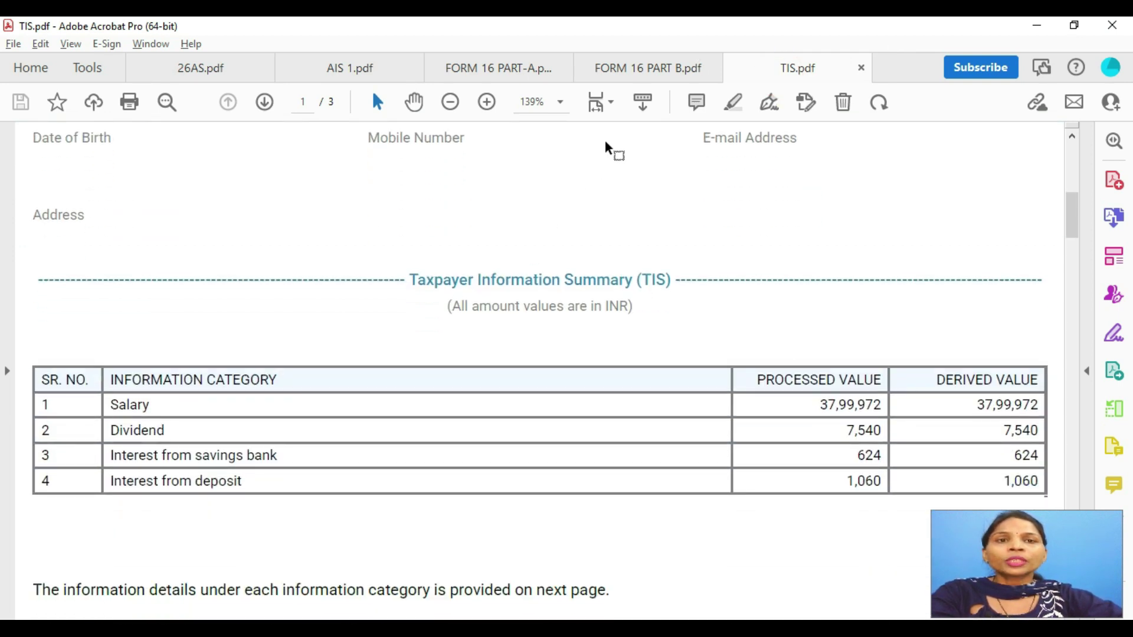
pyautogui.click(349, 69)
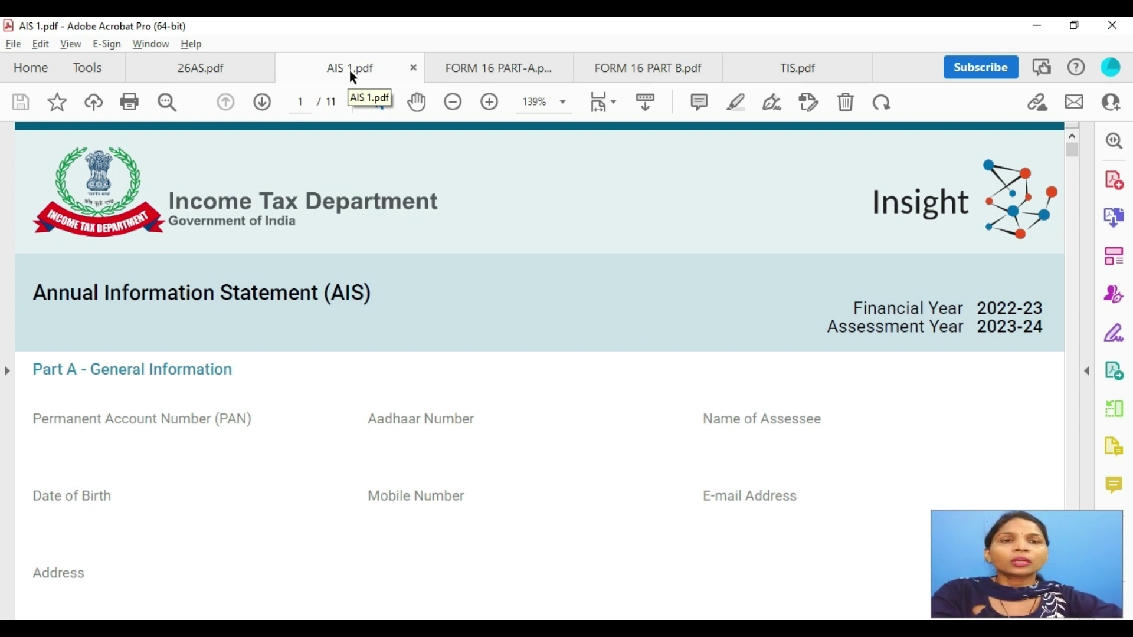
pyautogui.click(791, 68)
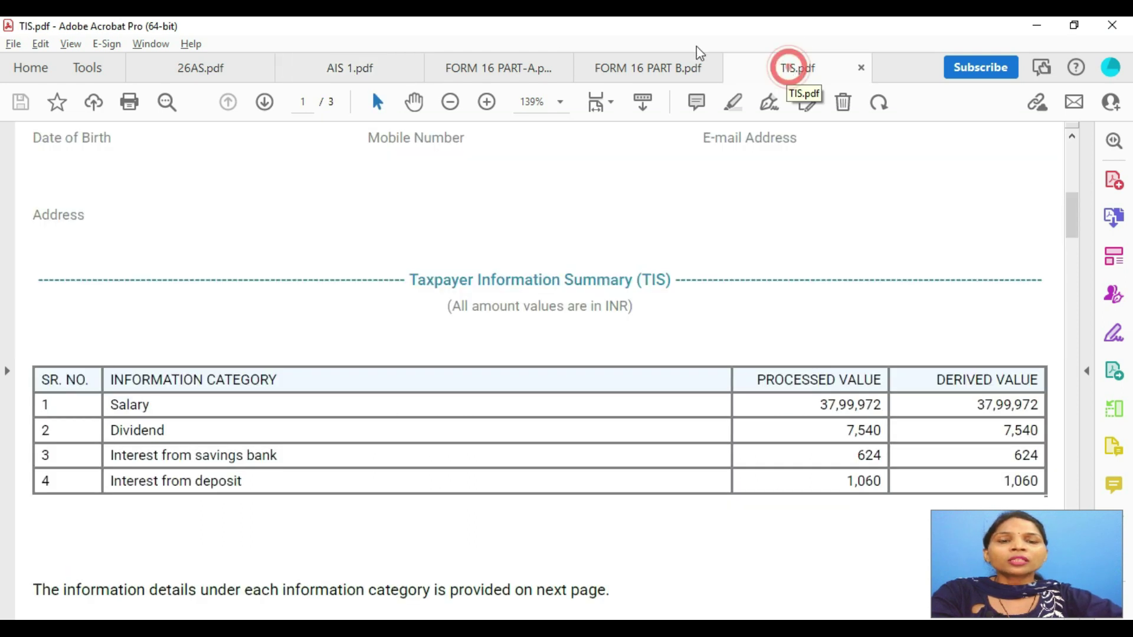
pyautogui.scroll(-1, 213, 328)
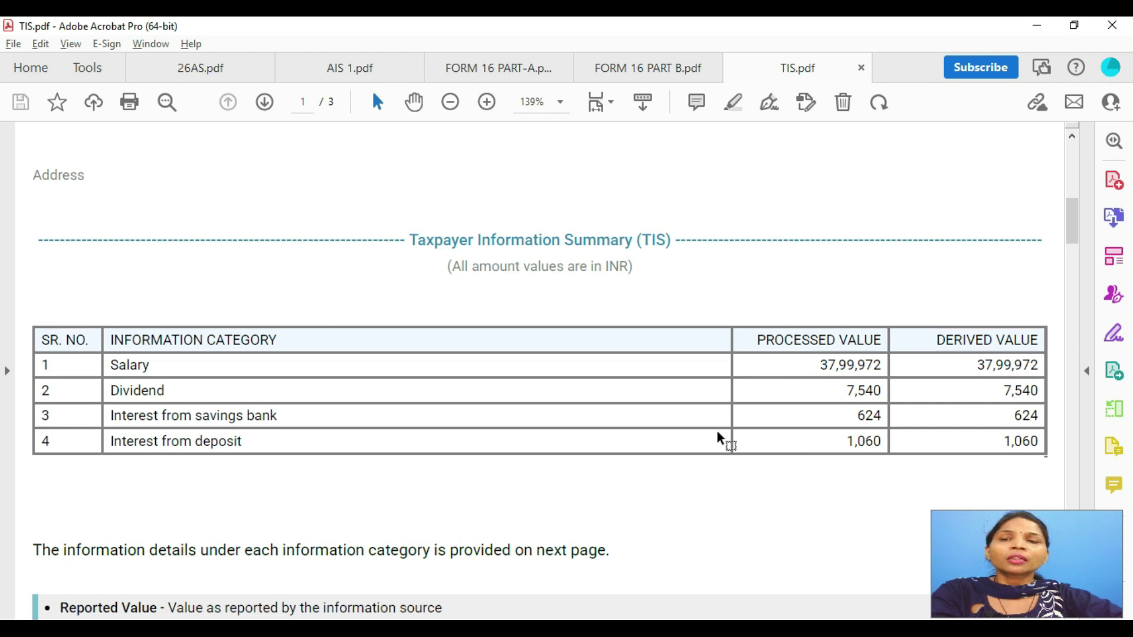
pyautogui.click(330, 72)
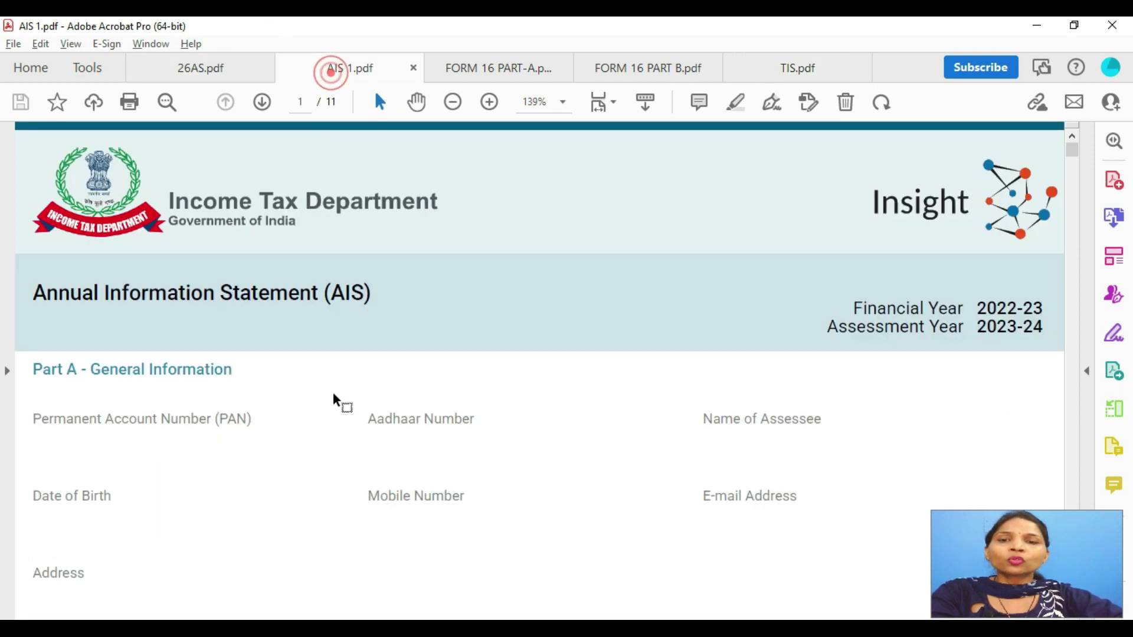
pyautogui.click(777, 72)
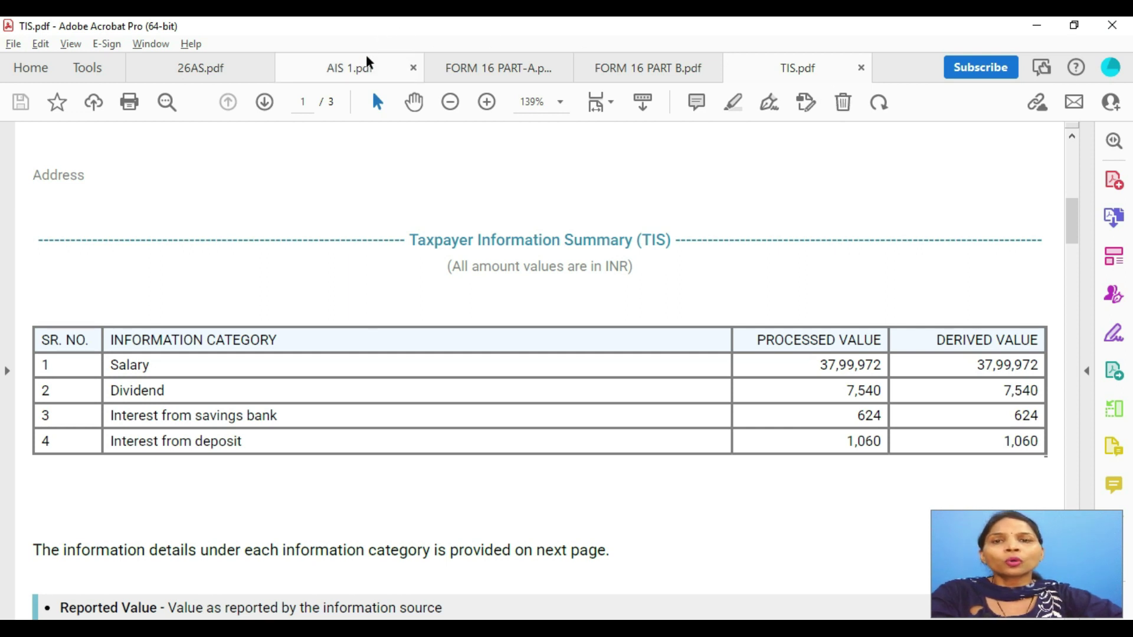
pyautogui.click(351, 79)
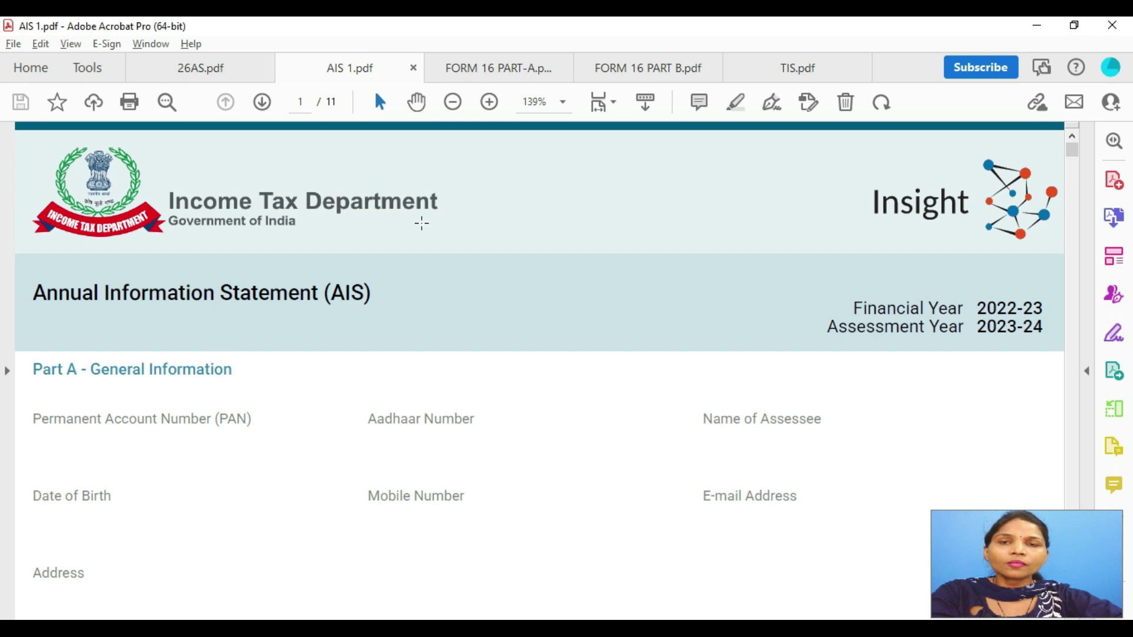
# Review page 2's Part B2 dividend entries (4,080, 1,095, 990), then return to the utility.
pyautogui.scroll(-3, 421, 230)
pyautogui.scroll(-5, 422, 236)
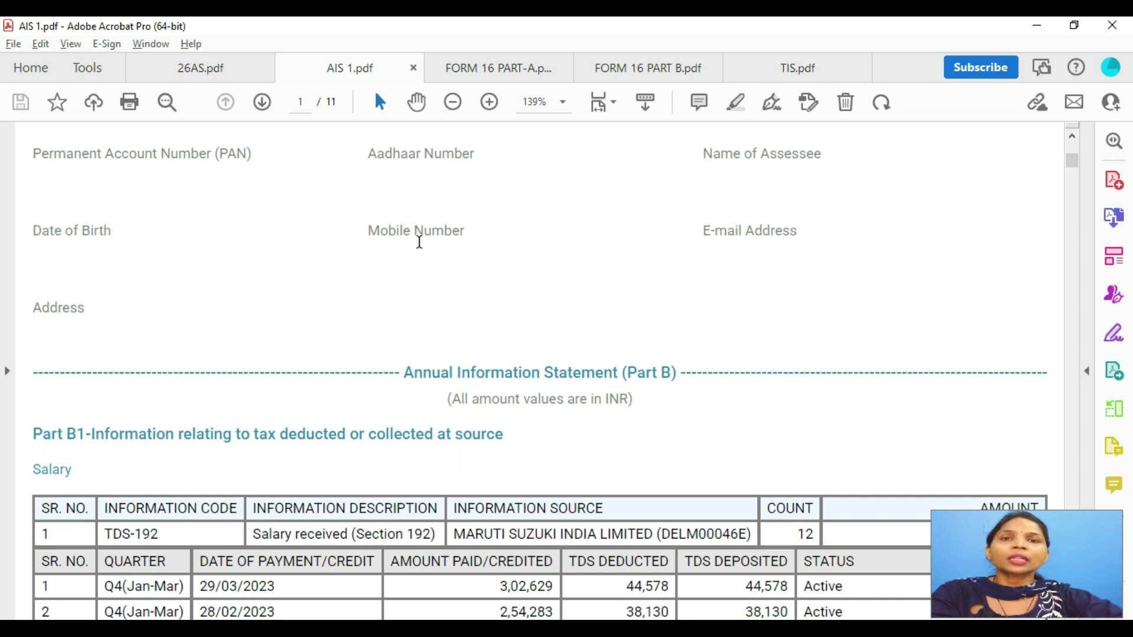
pyautogui.scroll(-8, 419, 242)
pyautogui.scroll(-11, 413, 252)
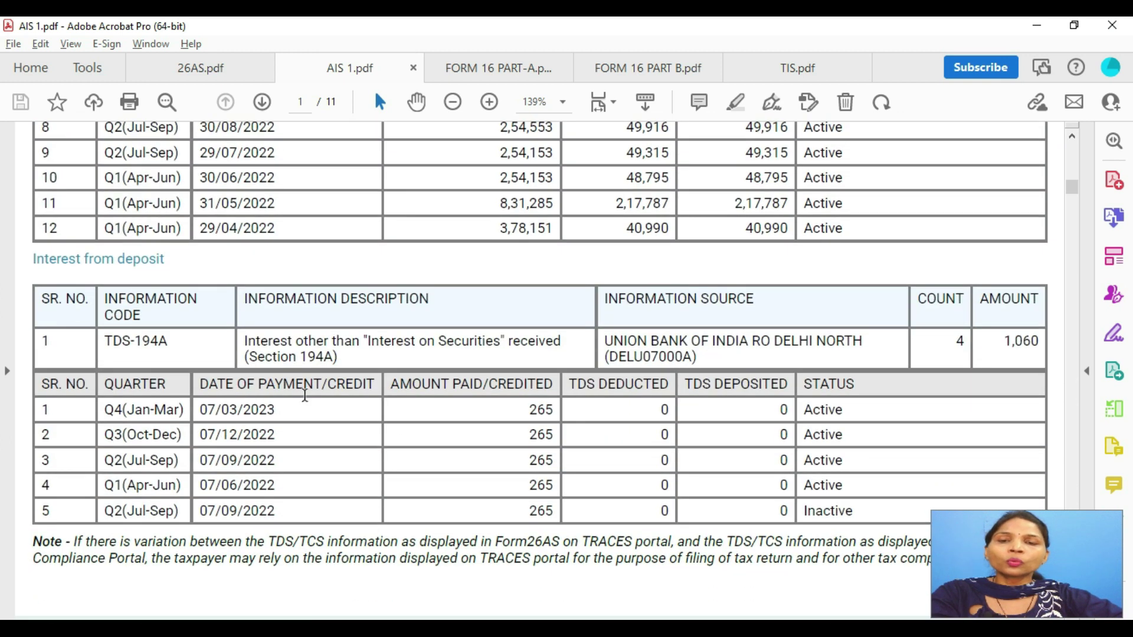
pyautogui.scroll(-17, 665, 361)
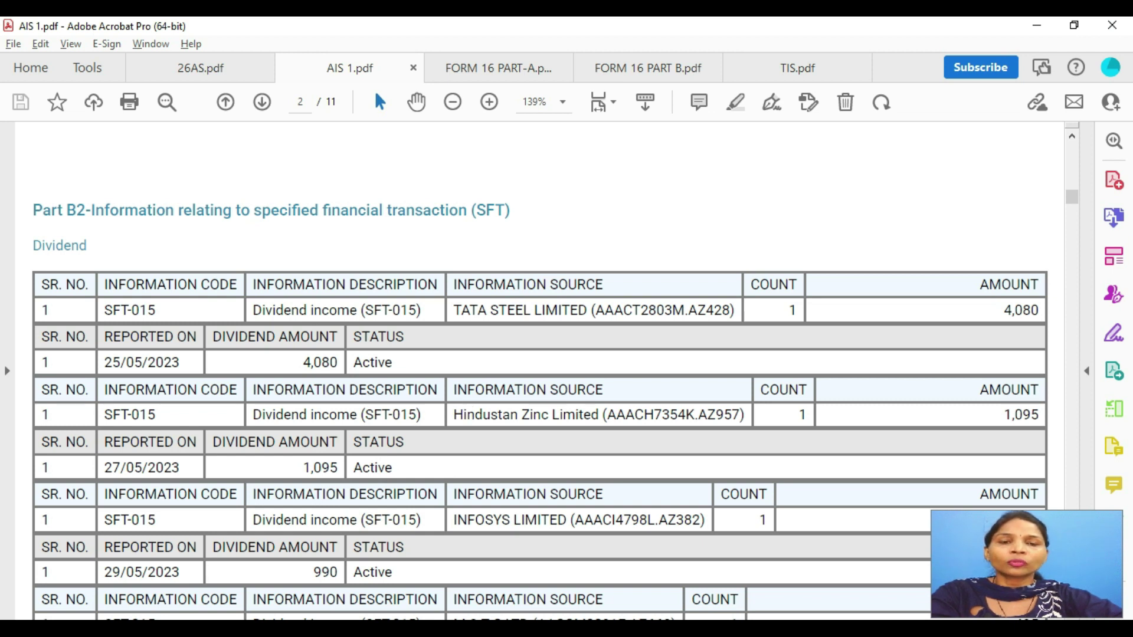
pyautogui.hotkey('alt', 'Tab')
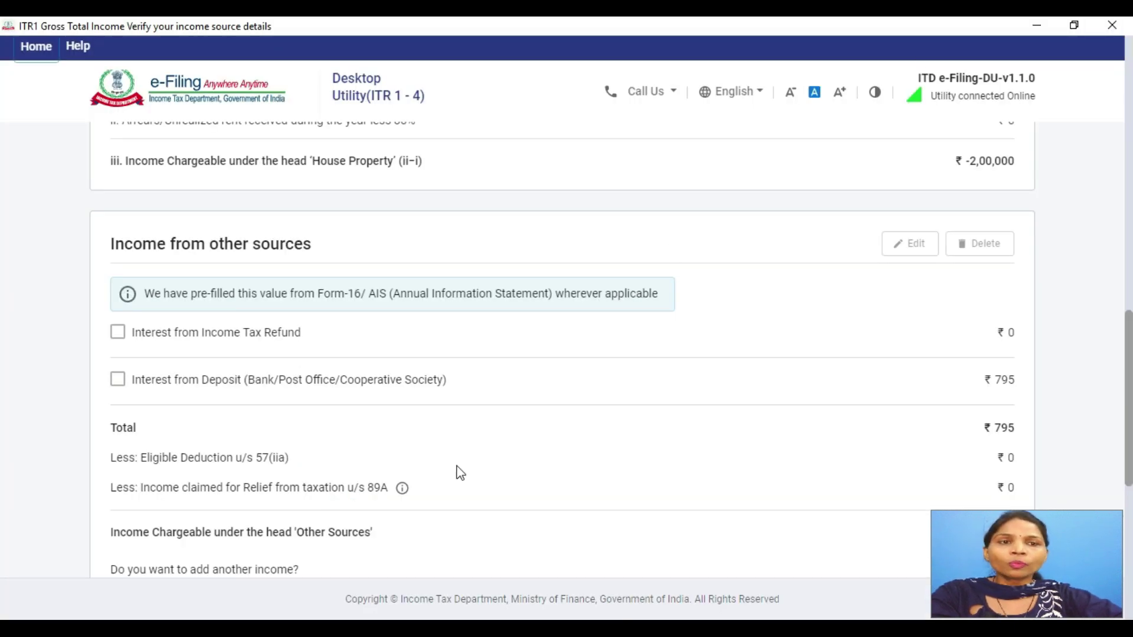
# Add another income from other sources, with deposit interest prefilled at ₹795.
pyautogui.scroll(-3, 456, 473)
pyautogui.scroll(1, 455, 473)
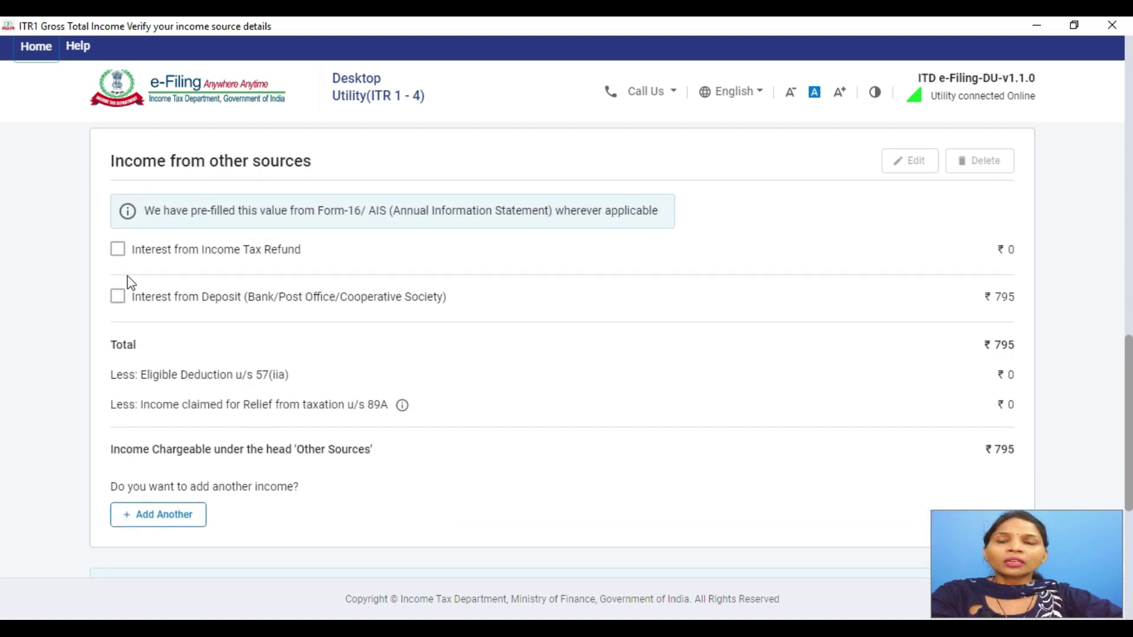
pyautogui.scroll(-3, 378, 406)
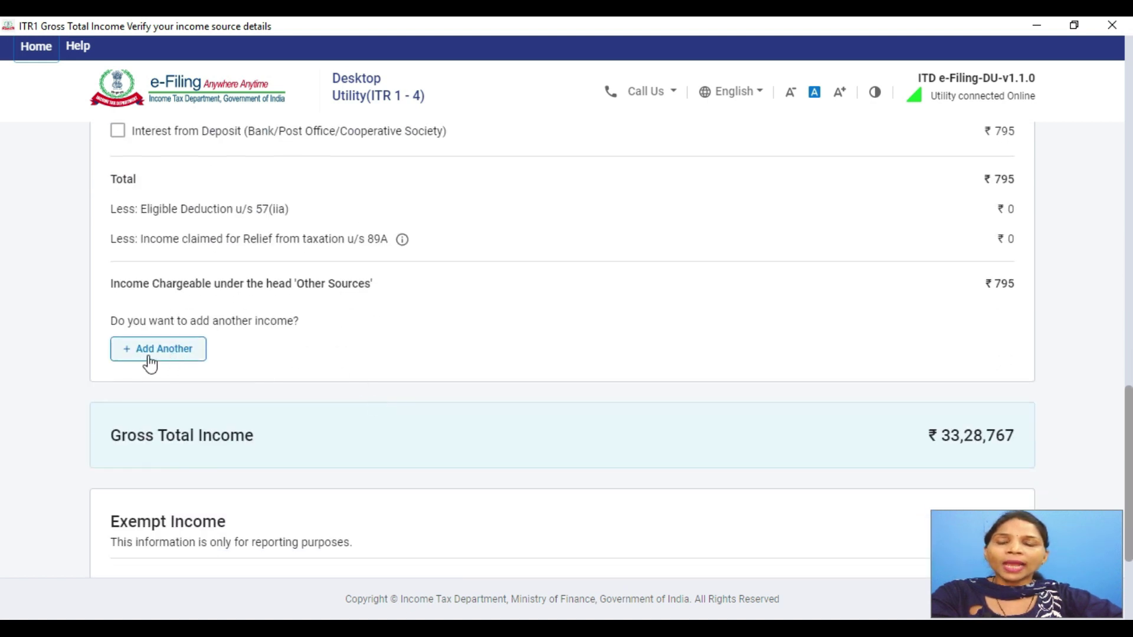
pyautogui.click(173, 359)
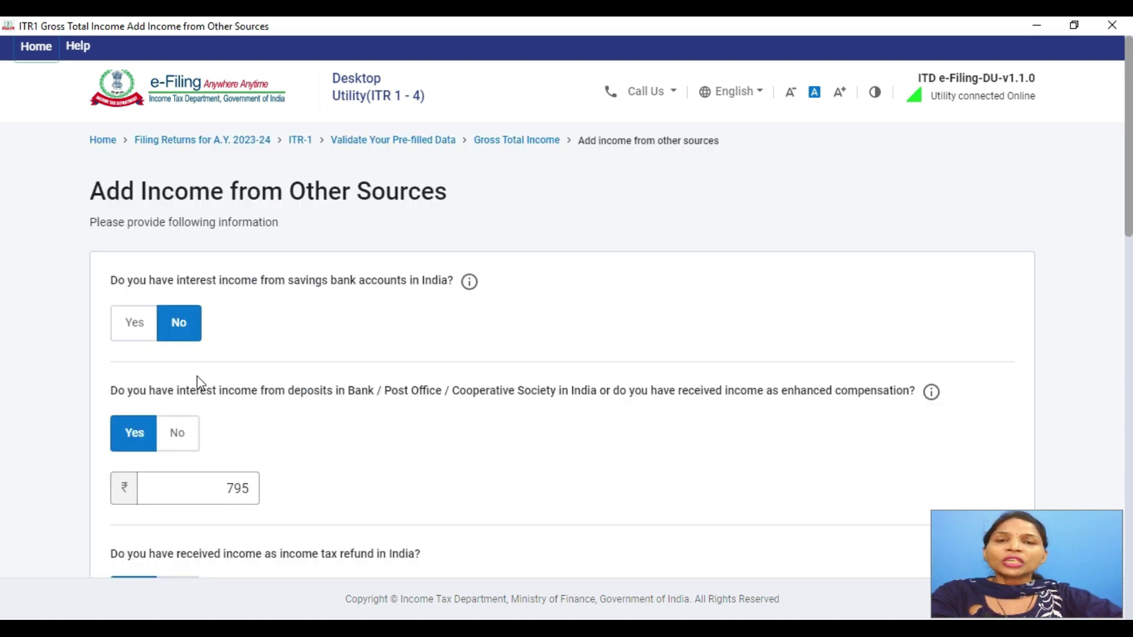
# Answer Yes to savings bank interest and enter 624 as the amount.
pyautogui.scroll(-1, 354, 410)
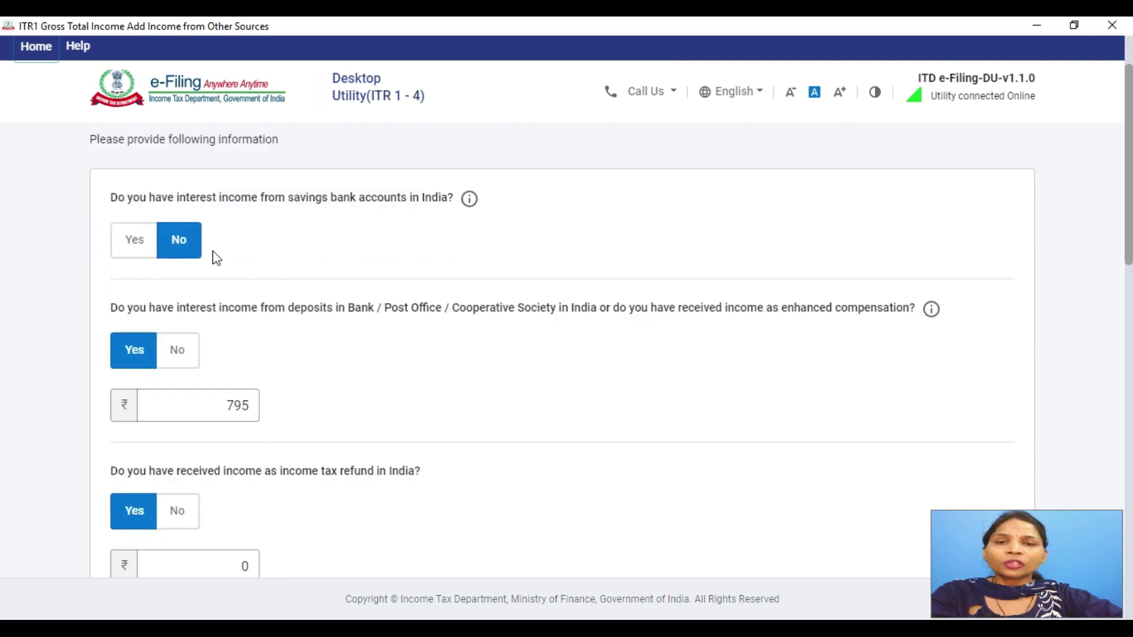
pyautogui.scroll(1, 344, 425)
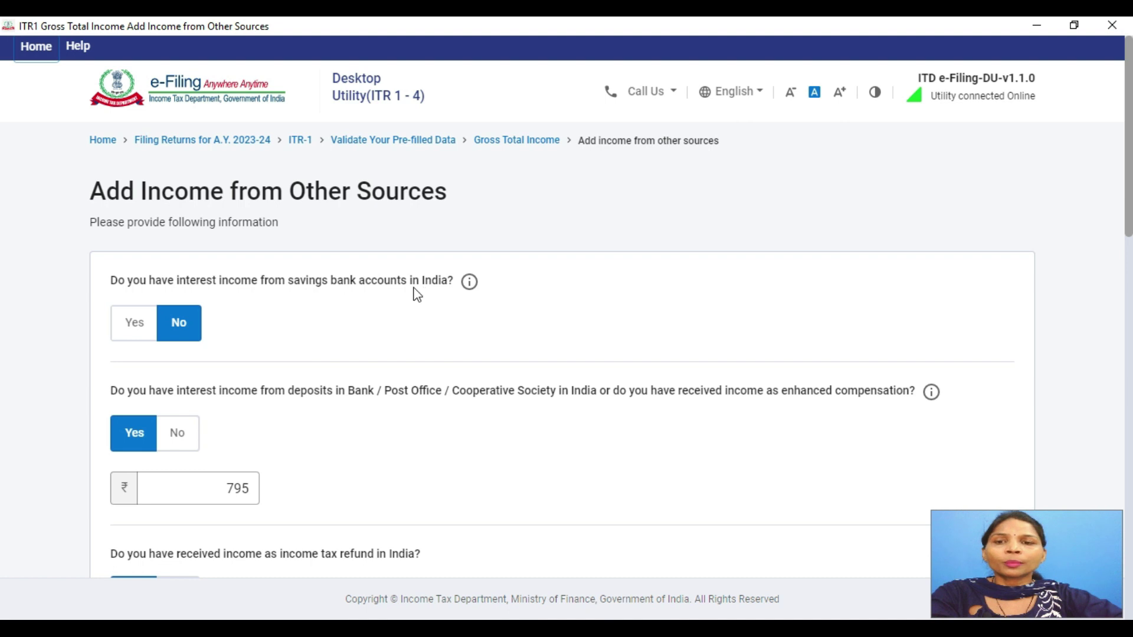
pyautogui.click(134, 325)
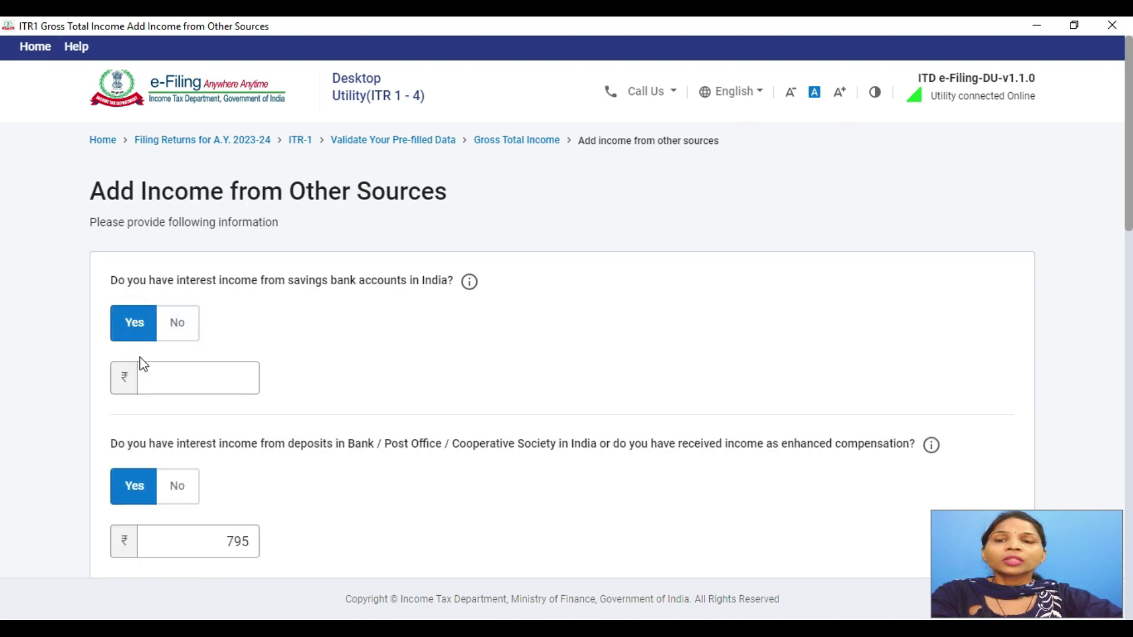
pyautogui.click(197, 378)
pyautogui.write('624')
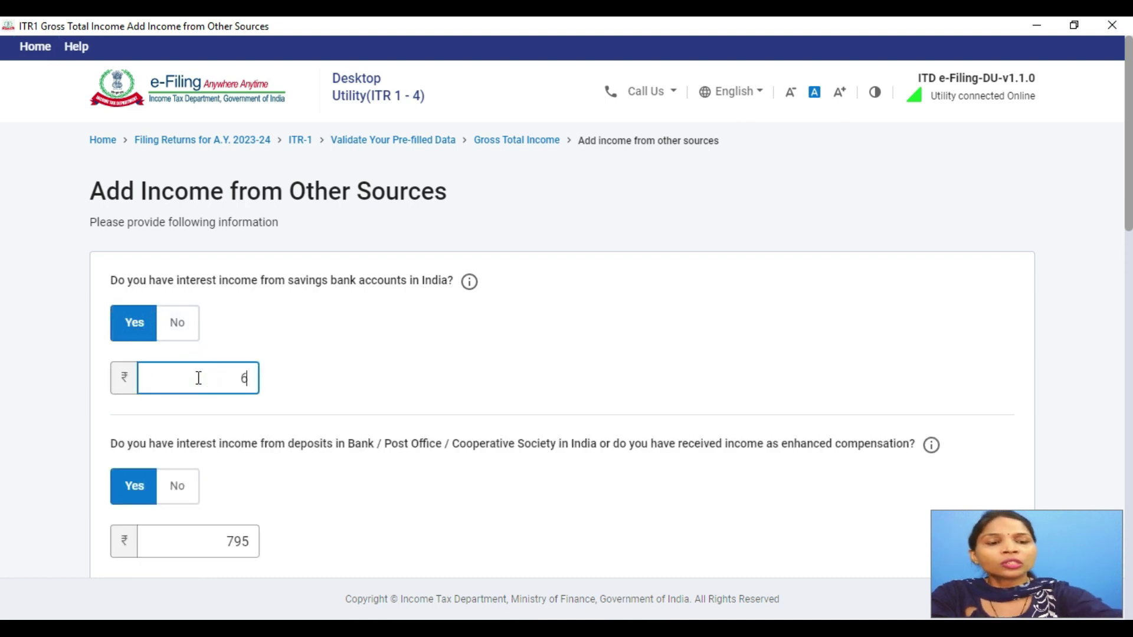
pyautogui.click(322, 354)
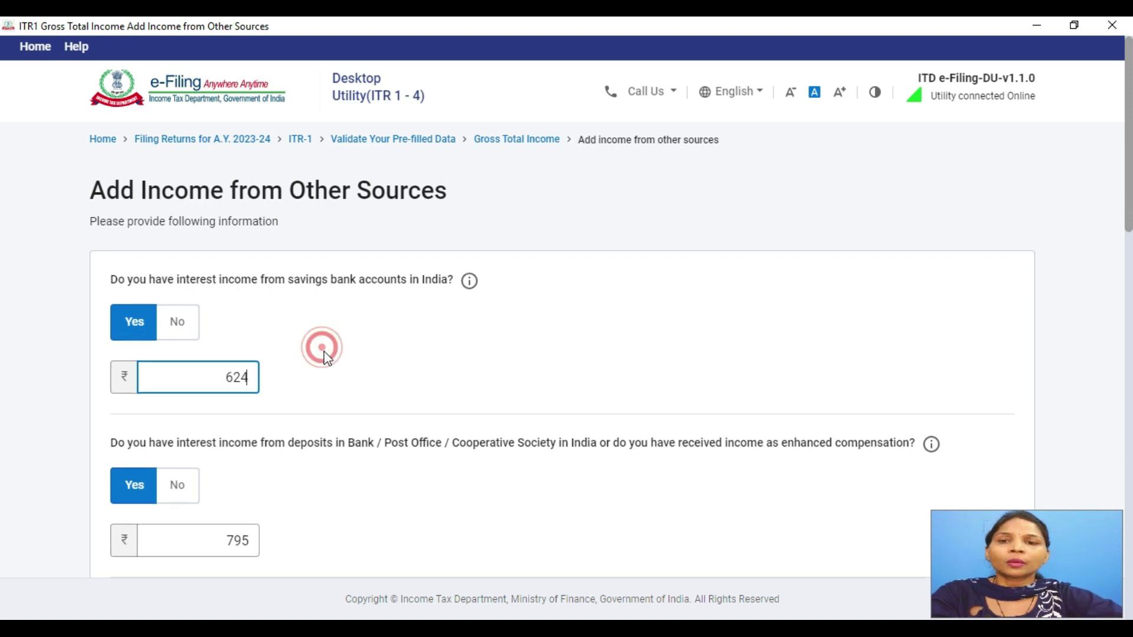
# Replace the prefilled 795 deposit interest amount with 1,060.
pyautogui.scroll(-3, 322, 355)
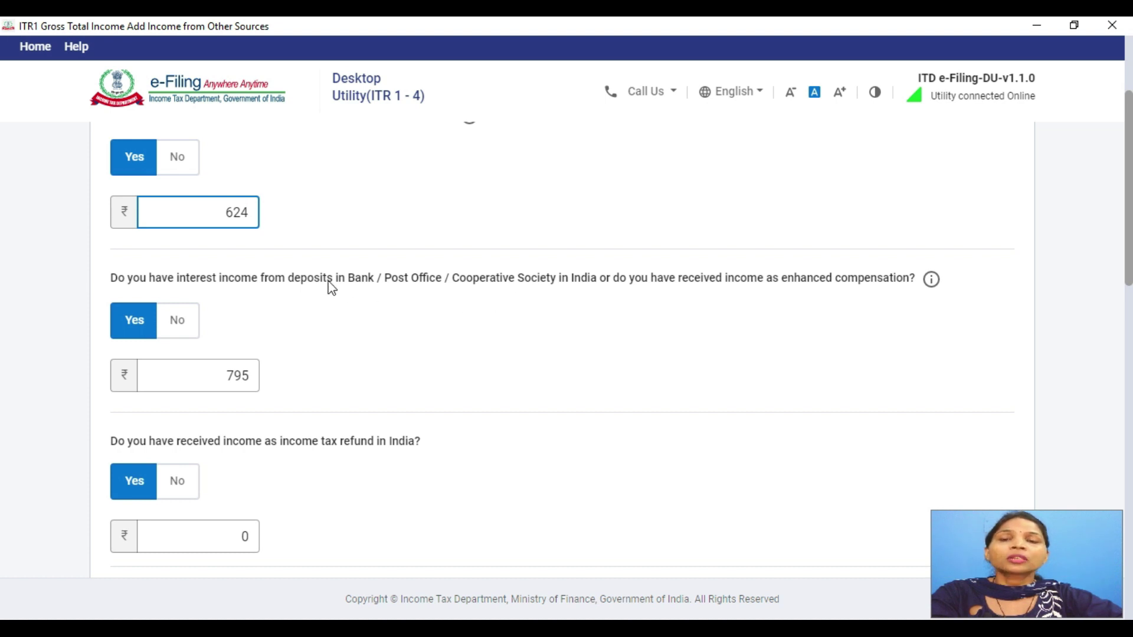
pyautogui.moveTo(296, 285); pyautogui.dragTo(336, 287)
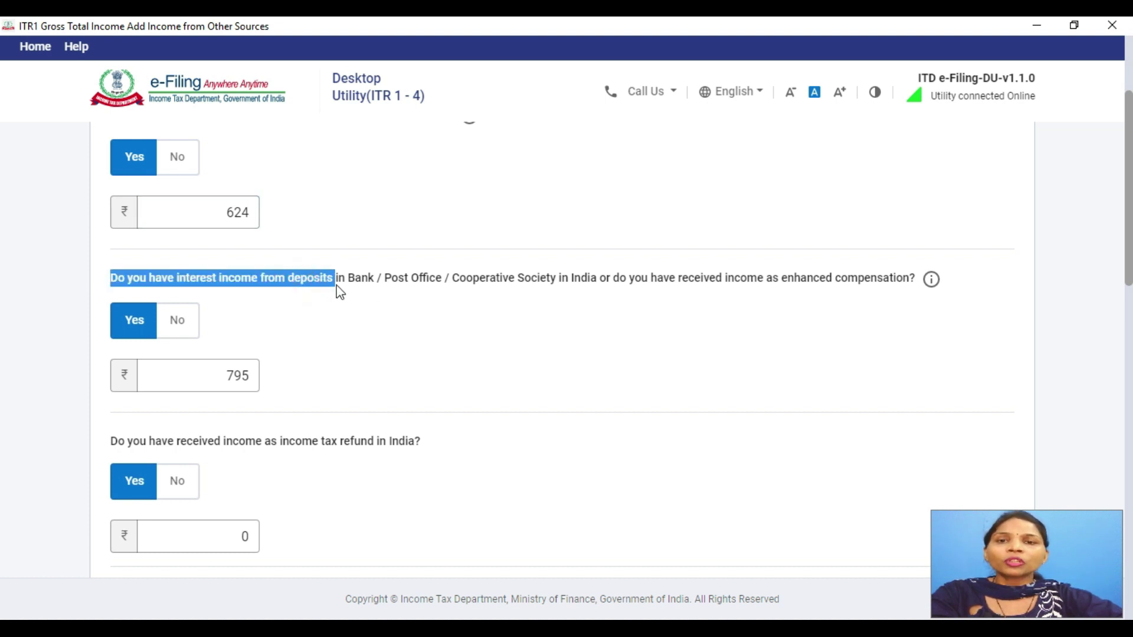
pyautogui.click(340, 291)
pyautogui.click(236, 390)
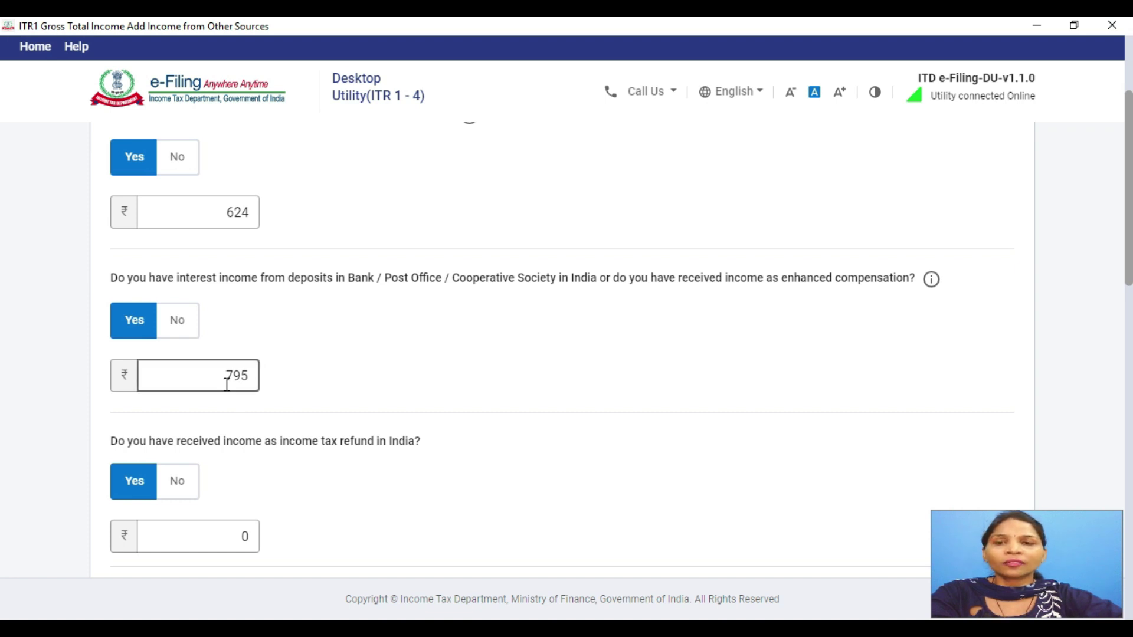
pyautogui.moveTo(224, 383); pyautogui.dragTo(255, 383)
pyautogui.write('1060')
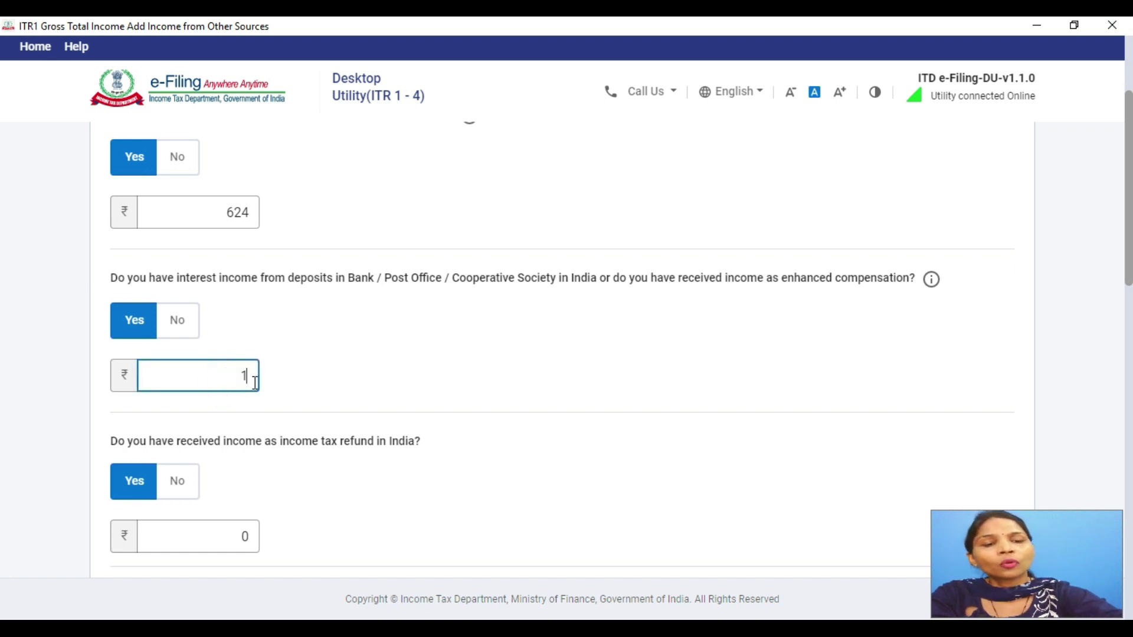
pyautogui.click(347, 370)
pyautogui.click(332, 371)
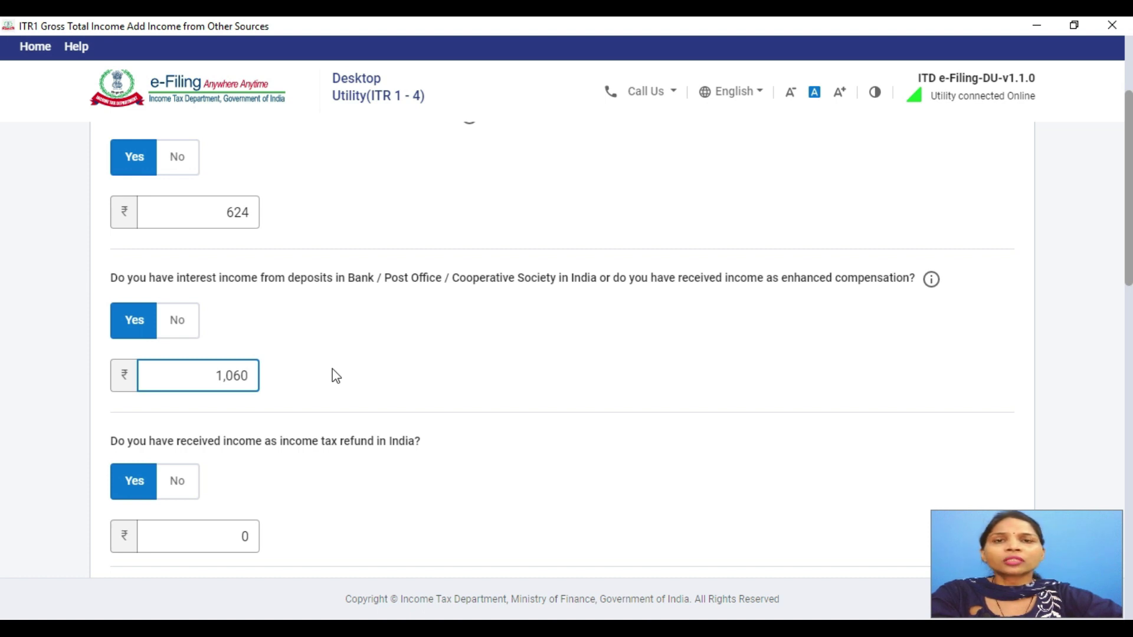
# Answer No to the income tax refund question.
pyautogui.scroll(-4, 336, 376)
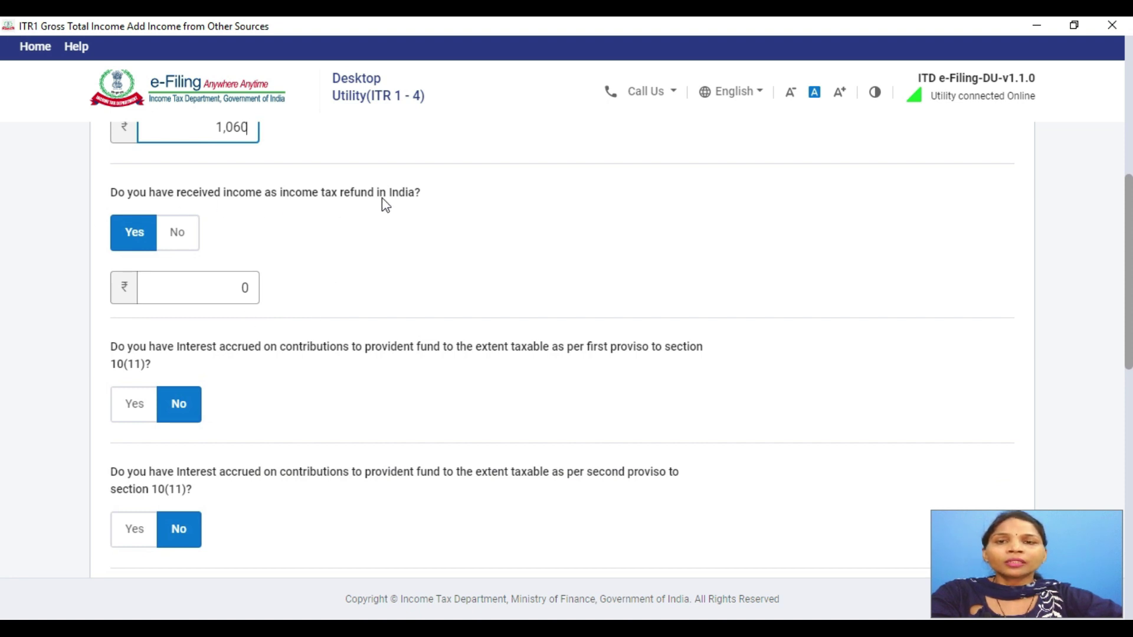
pyautogui.click(179, 233)
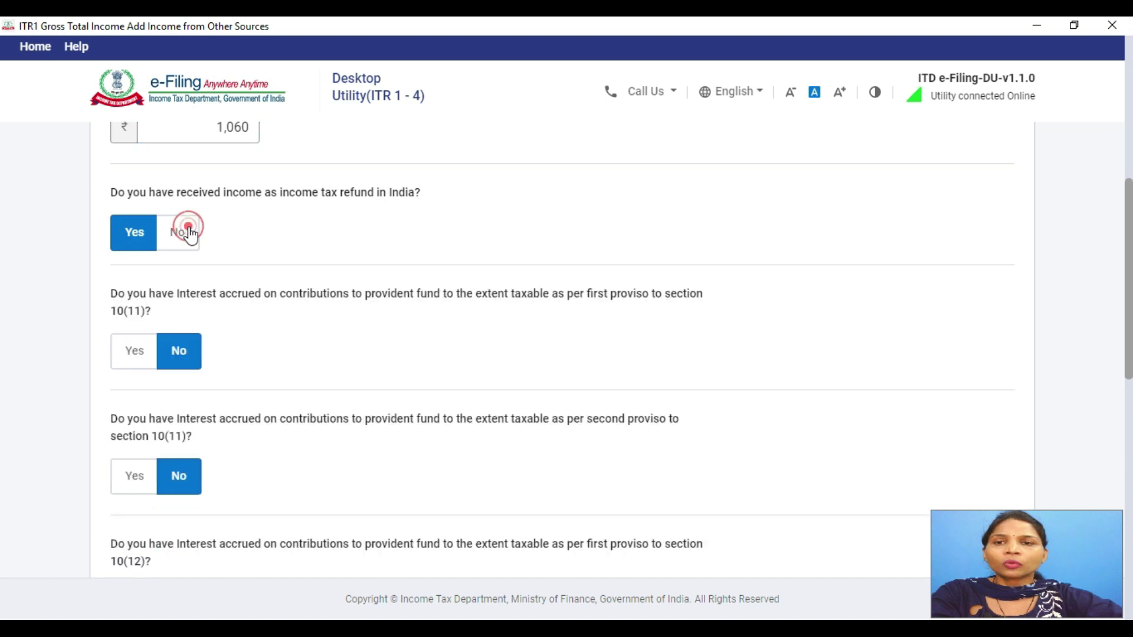
pyautogui.scroll(-1, 385, 327)
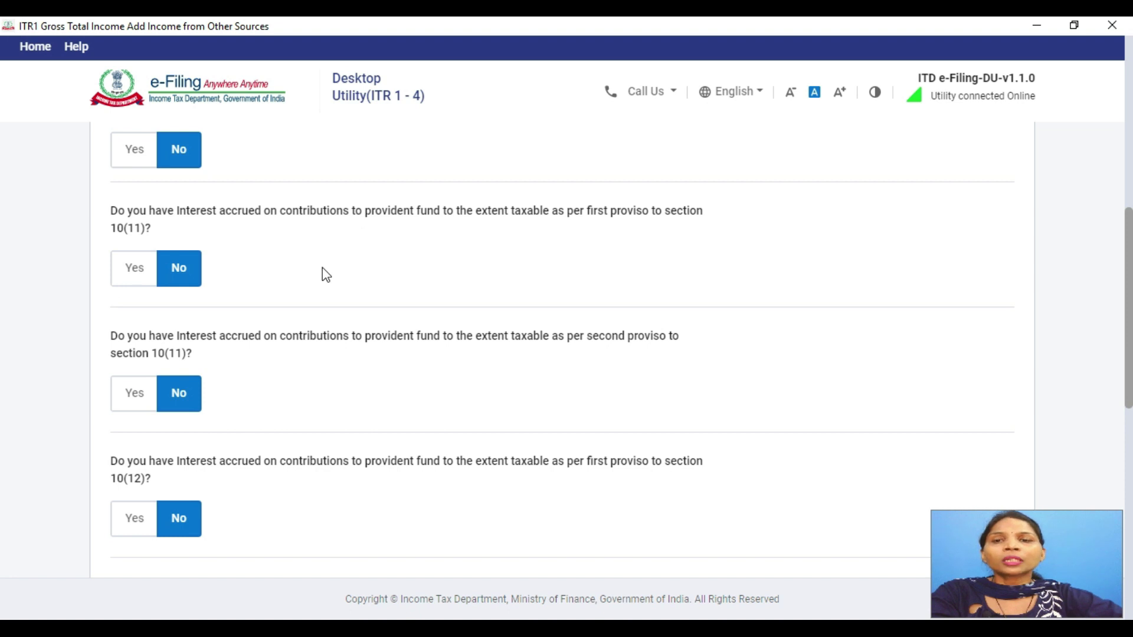
pyautogui.scroll(-1, 386, 342)
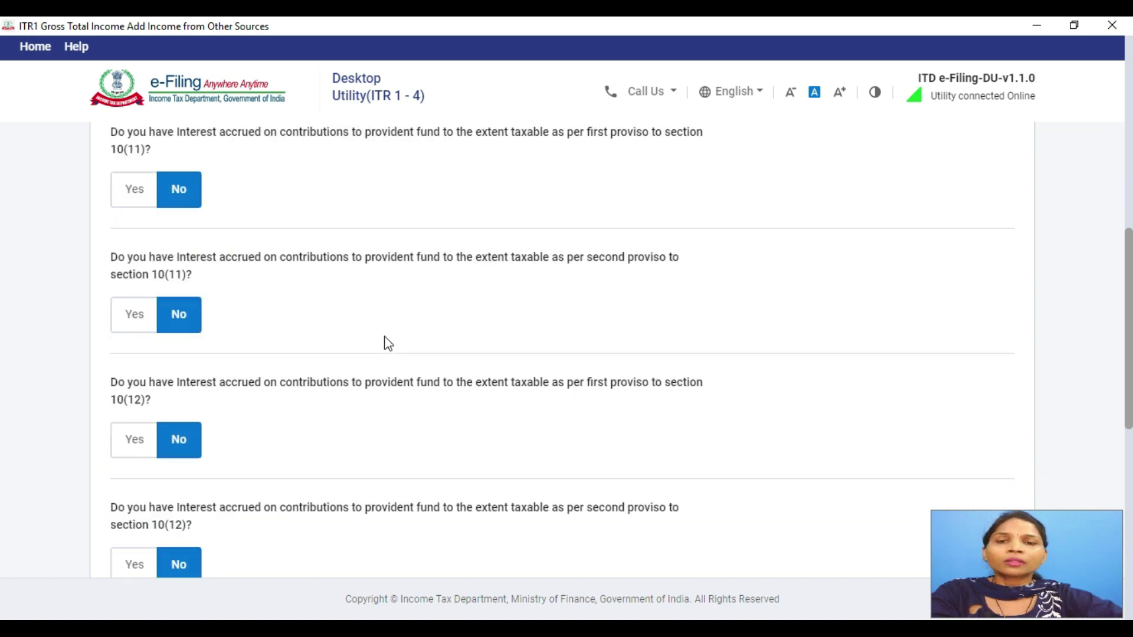
pyautogui.scroll(-1, 387, 342)
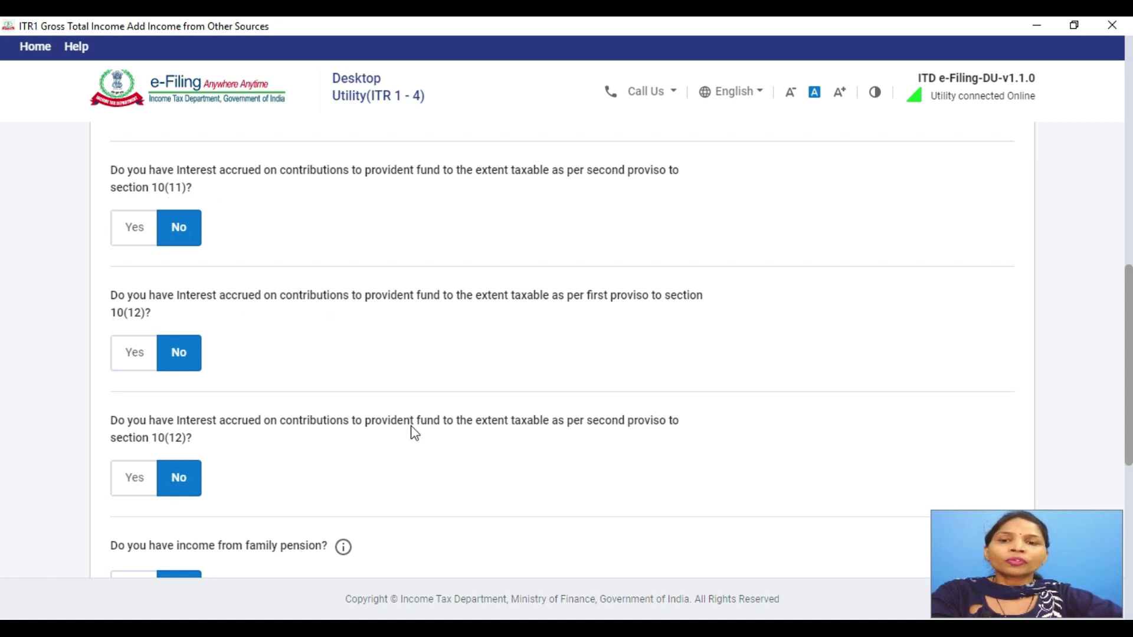
# Review the remaining questions and view, then dismiss, the Any other income help note.
pyautogui.scroll(3, 210, 439)
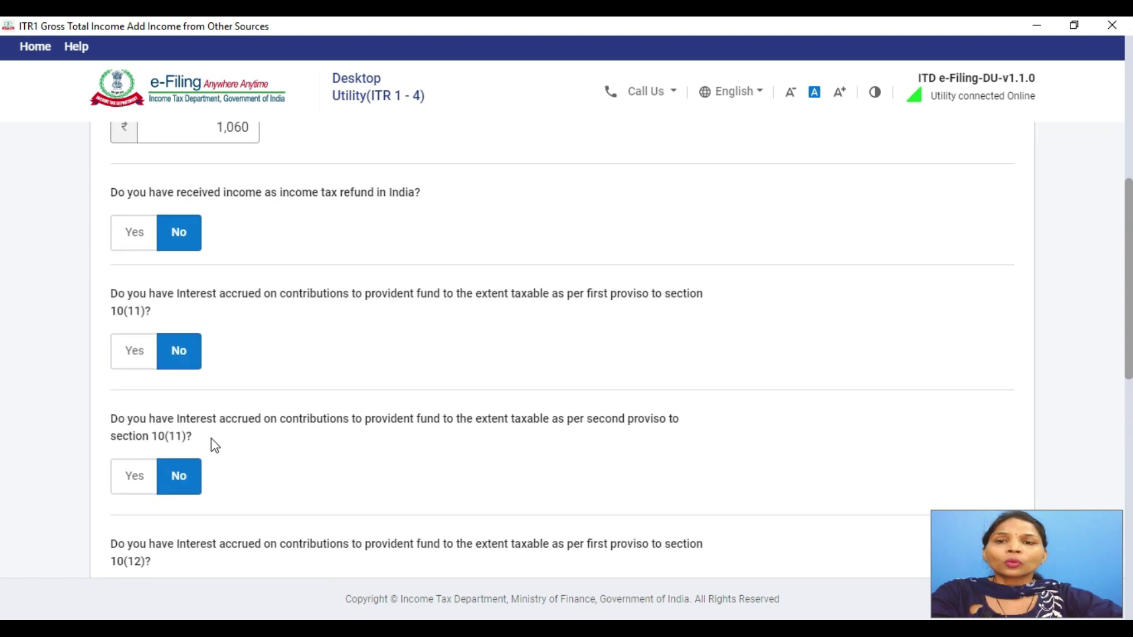
pyautogui.scroll(-7, 303, 416)
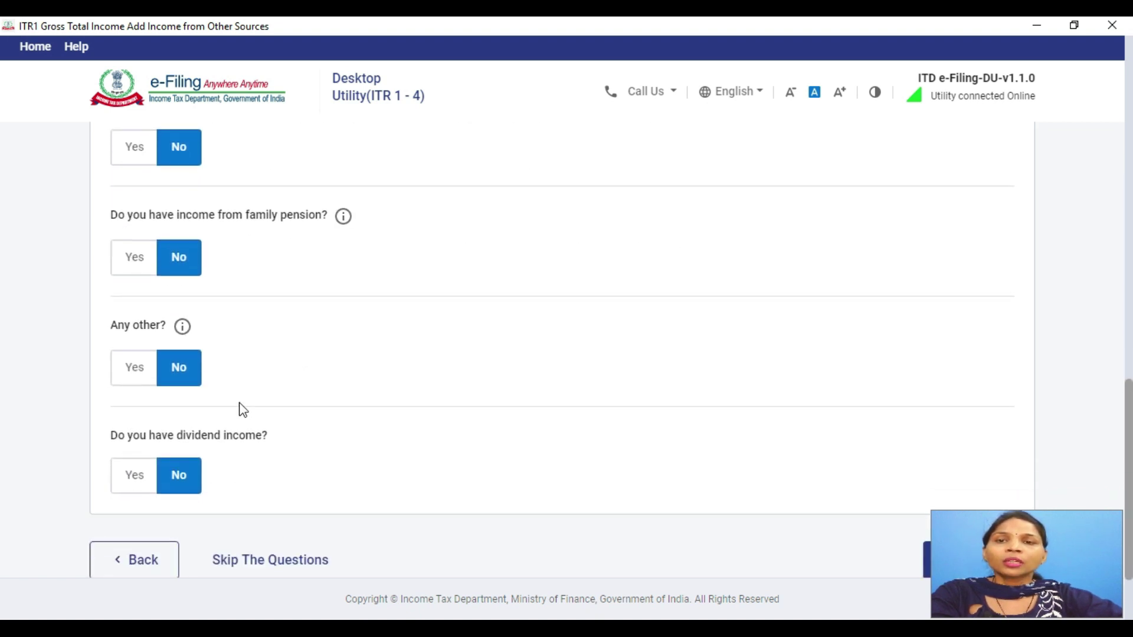
pyautogui.scroll(6, 240, 409)
pyautogui.scroll(-2, 218, 519)
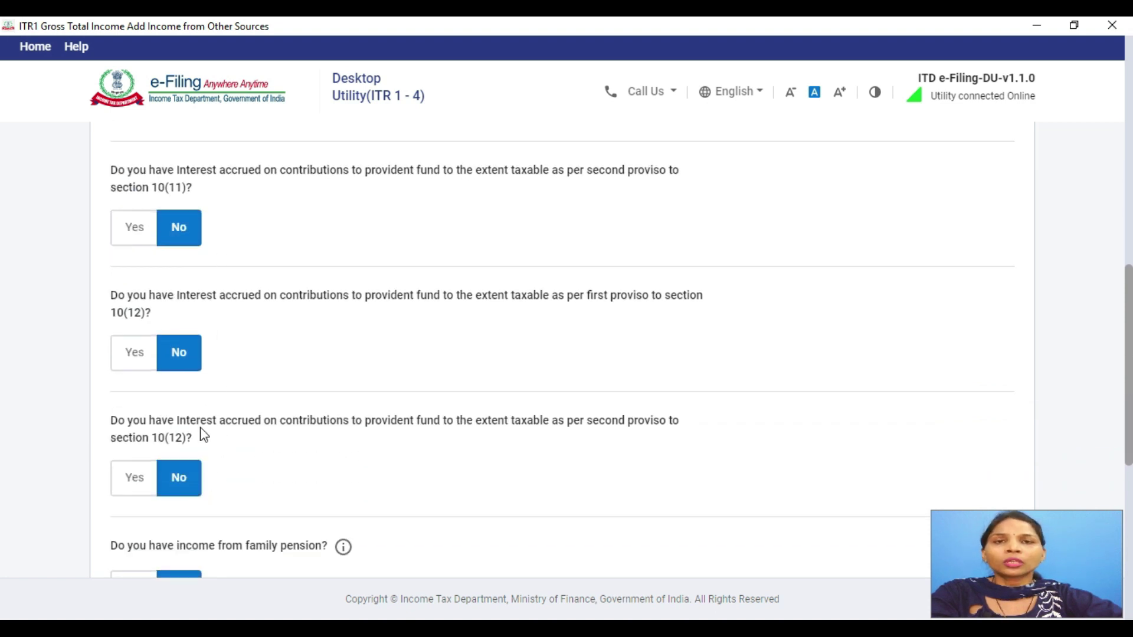
pyautogui.scroll(-2, 201, 430)
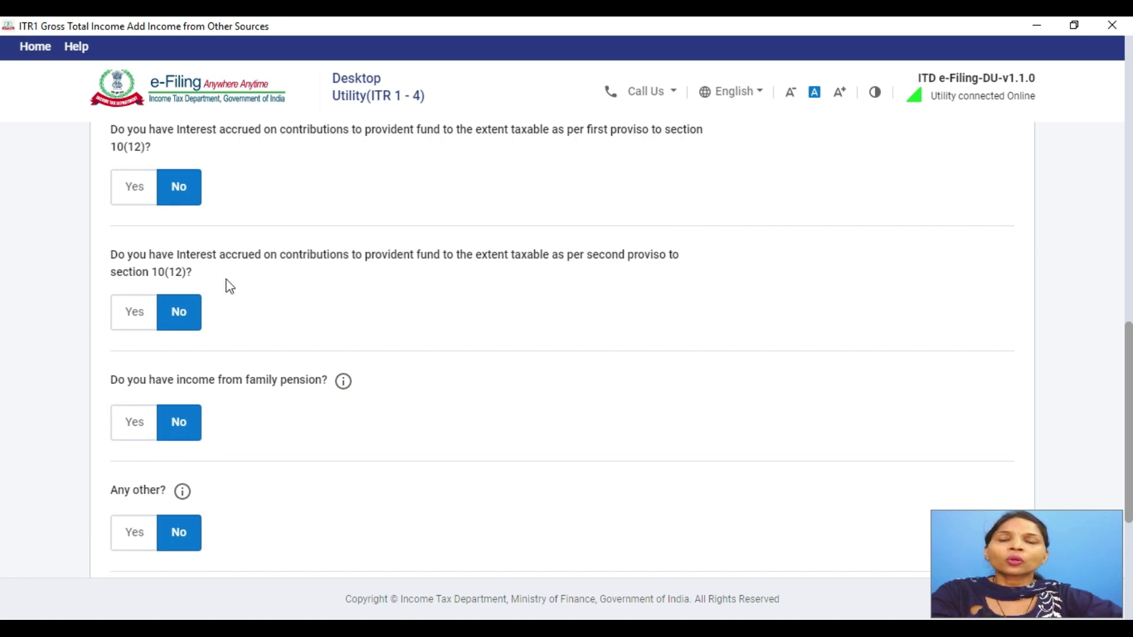
pyautogui.scroll(-2, 256, 287)
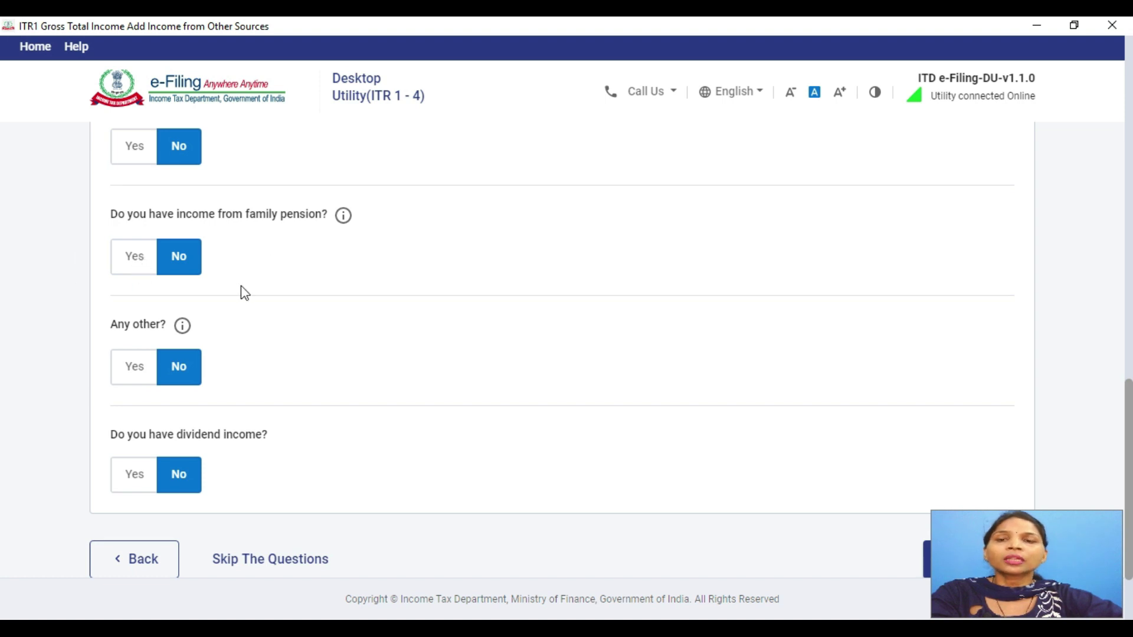
pyautogui.scroll(-2, 247, 297)
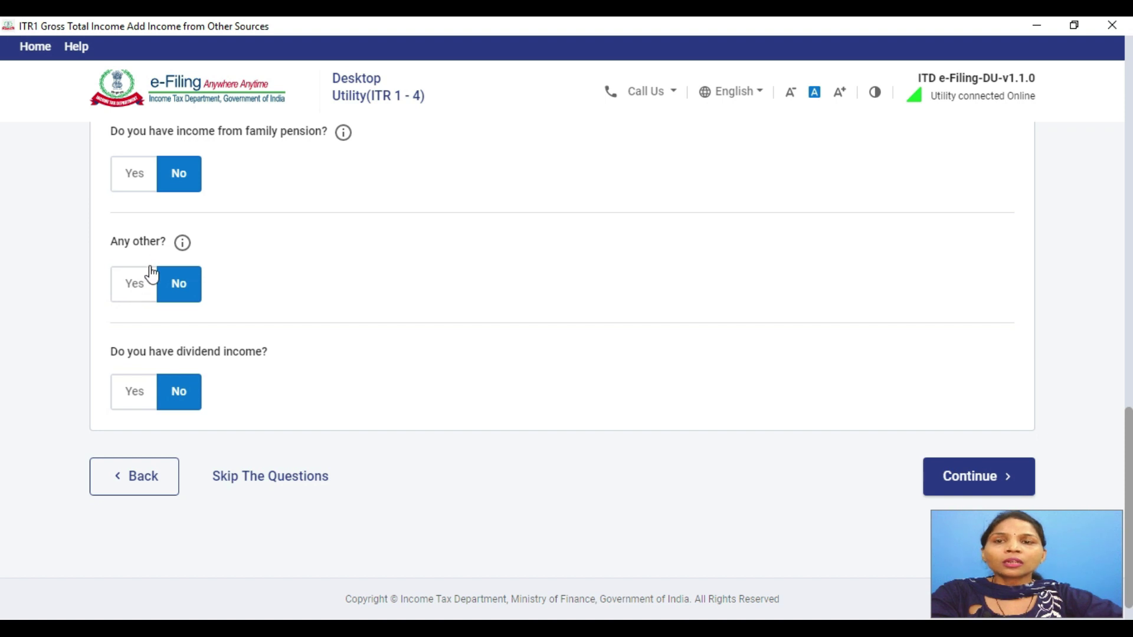
pyautogui.click(184, 247)
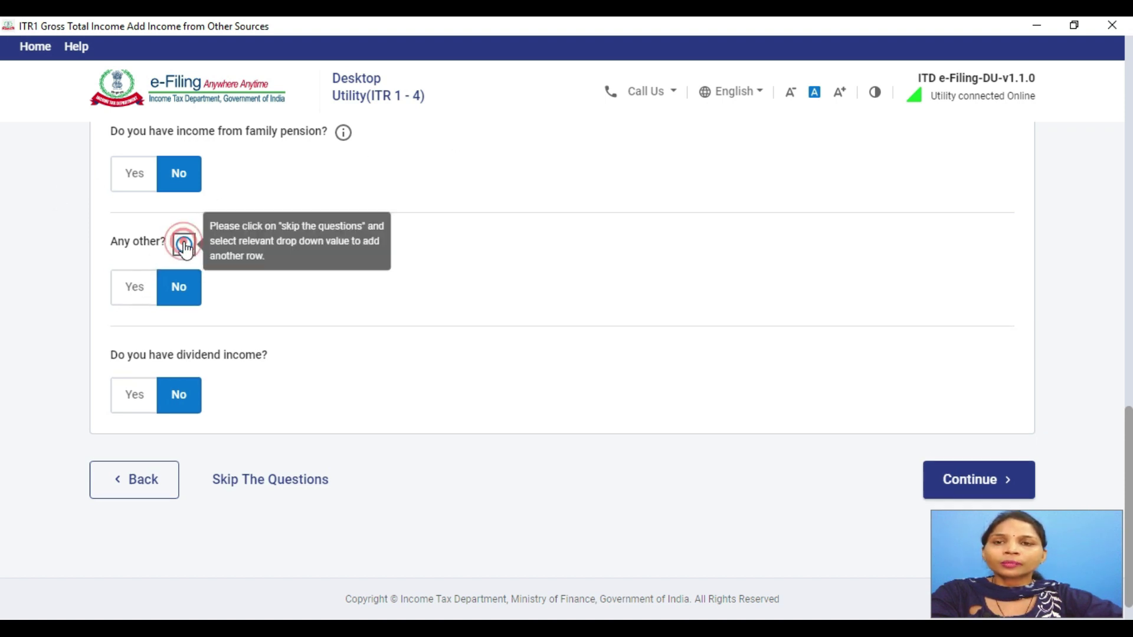
pyautogui.click(351, 310)
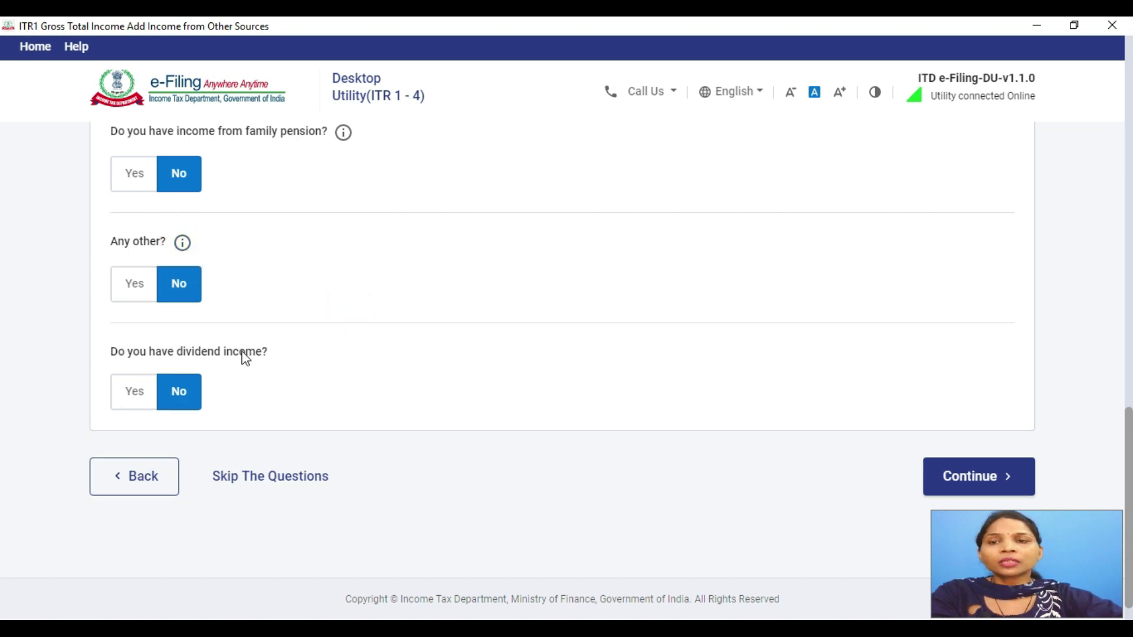
# Answer Yes to dividend income, check the quarterly break-up fields, then bring up the PDF previews.
pyautogui.click(137, 393)
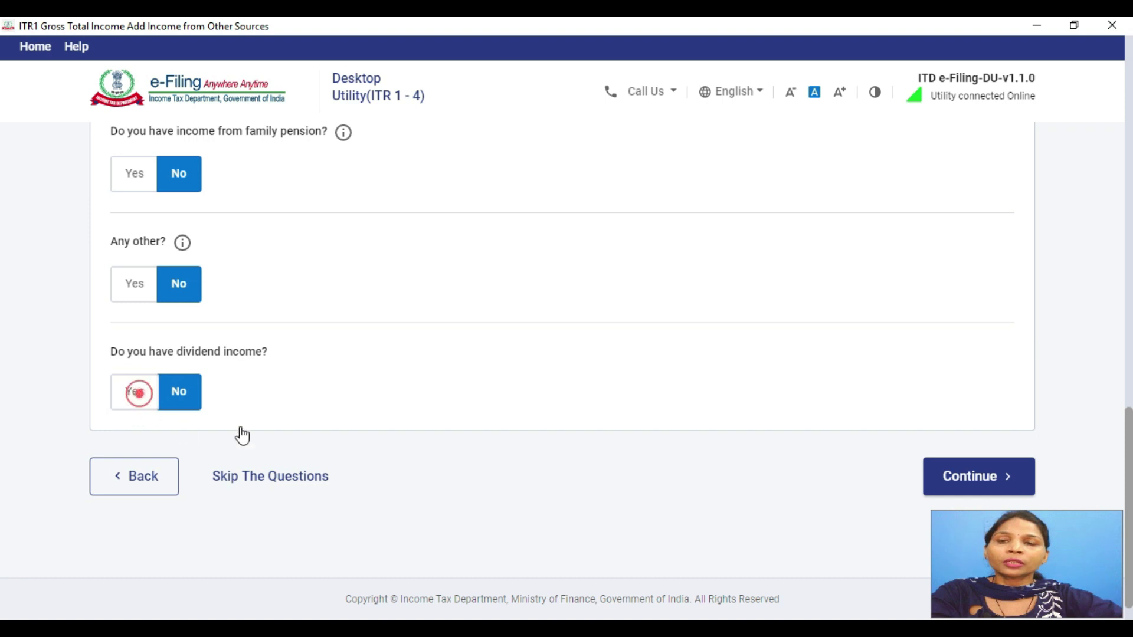
pyautogui.scroll(-5, 434, 352)
pyautogui.scroll(3, 427, 358)
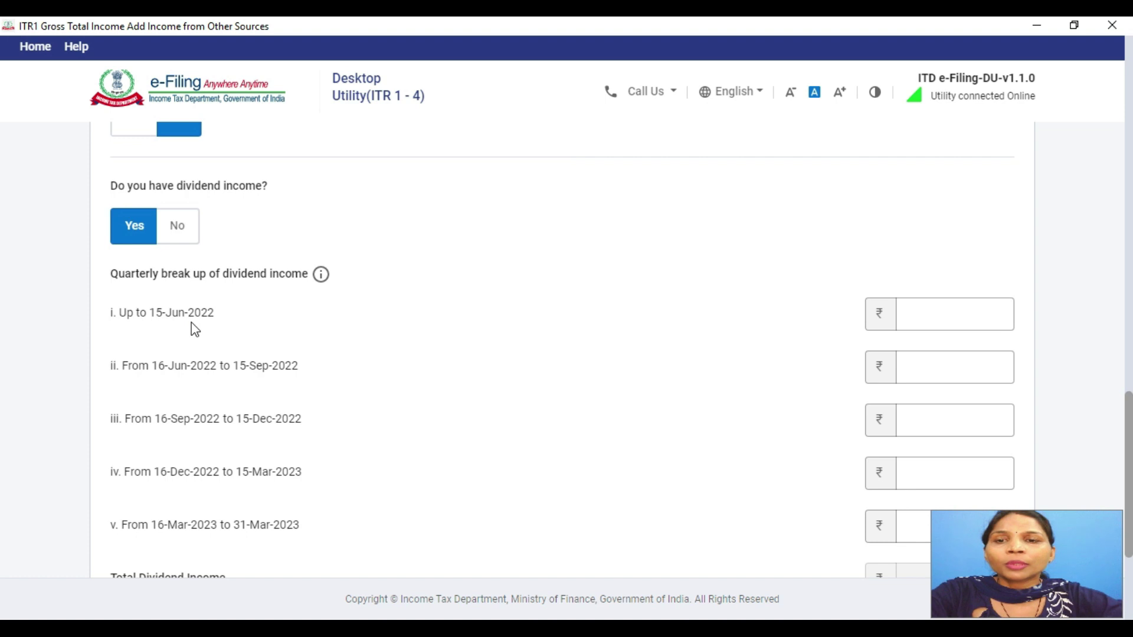
pyautogui.scroll(-1, 292, 369)
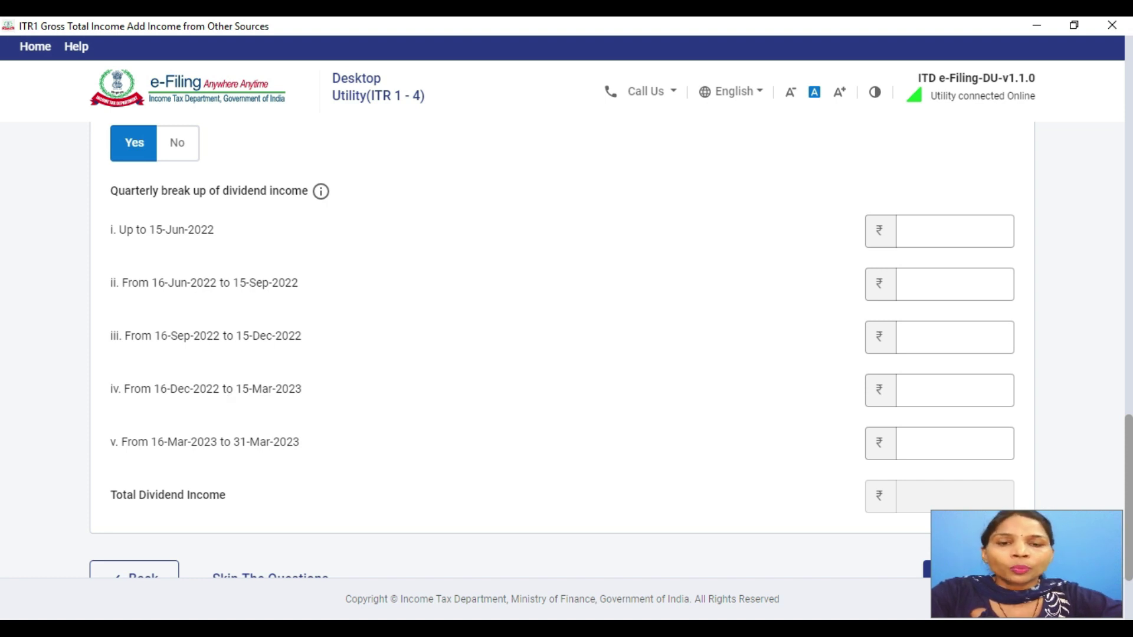
pyautogui.click(590, 632)
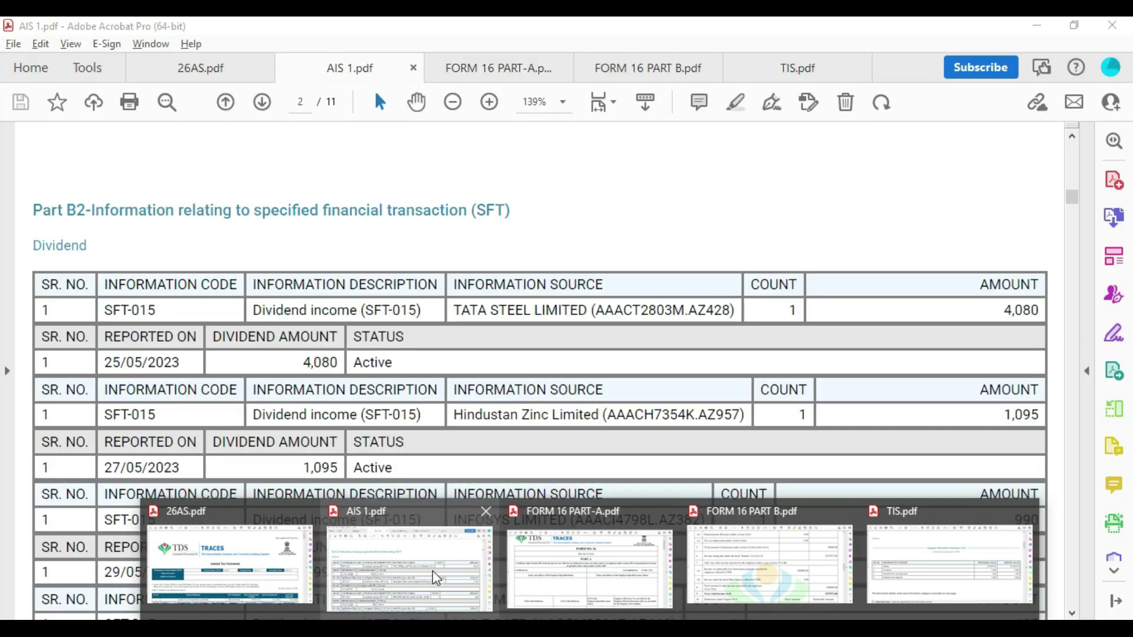
# Compare the AIS 1.pdf dividend entries with TIS.pdf's 7,540 dividend total, then return to the utility.
pyautogui.click(431, 569)
pyautogui.scroll(-1, 608, 430)
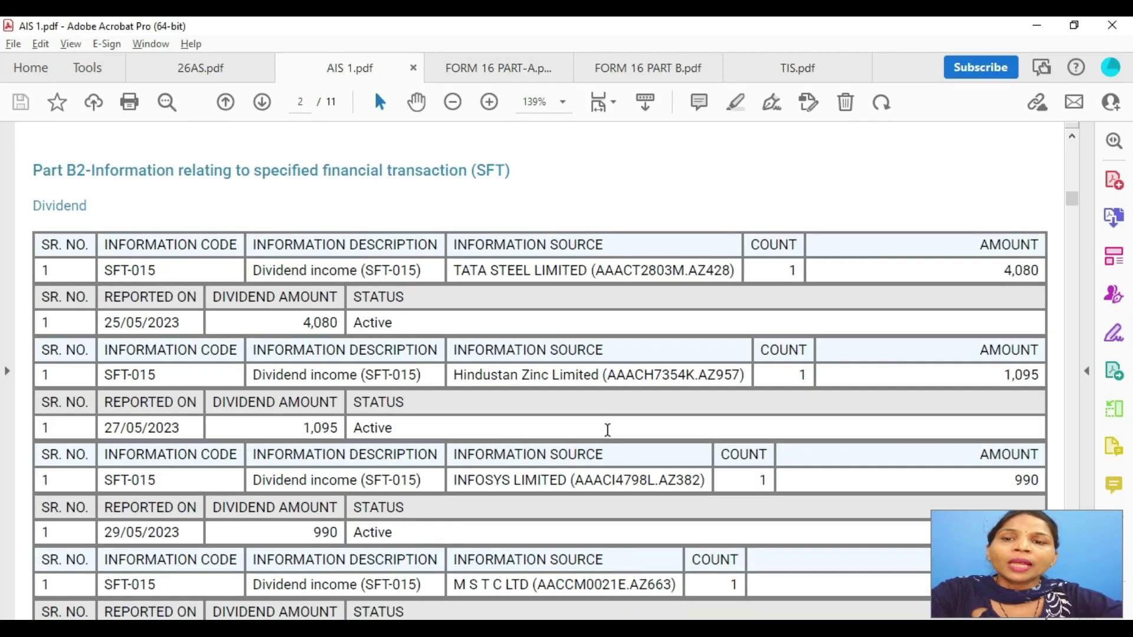
pyautogui.scroll(-1, 608, 431)
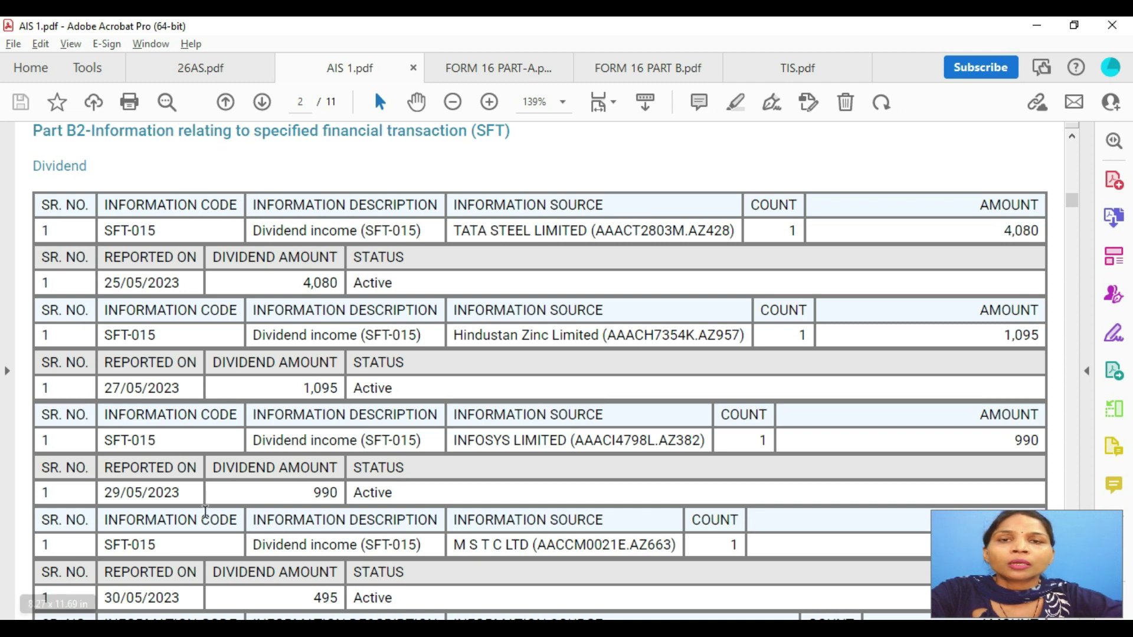
pyautogui.scroll(-10, 468, 302)
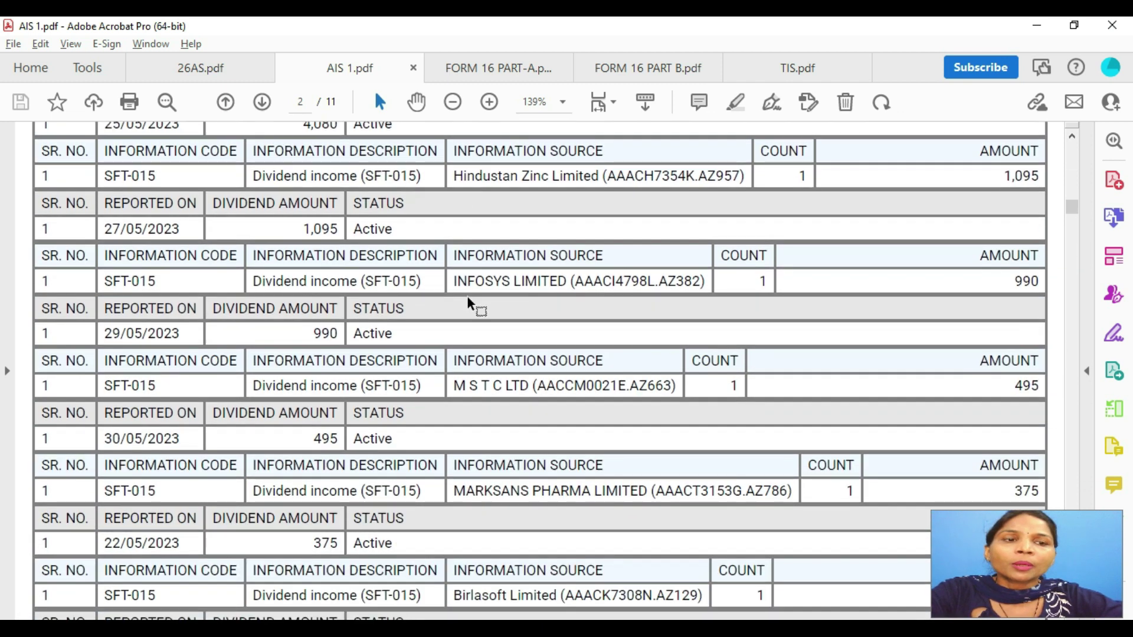
pyautogui.scroll(-3, 468, 303)
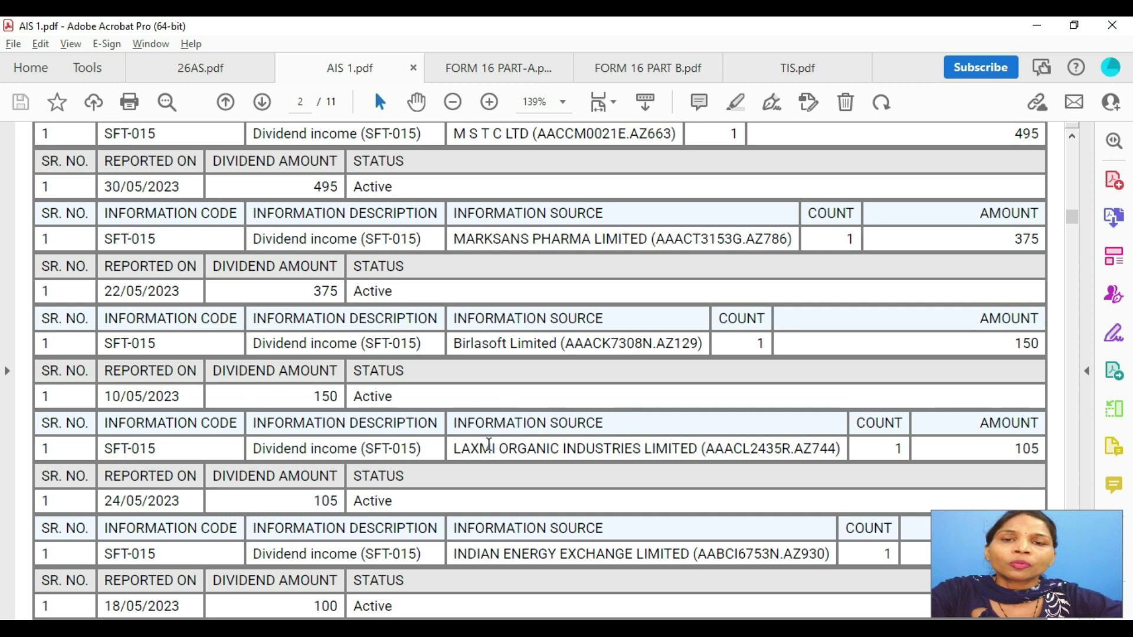
pyautogui.click(791, 70)
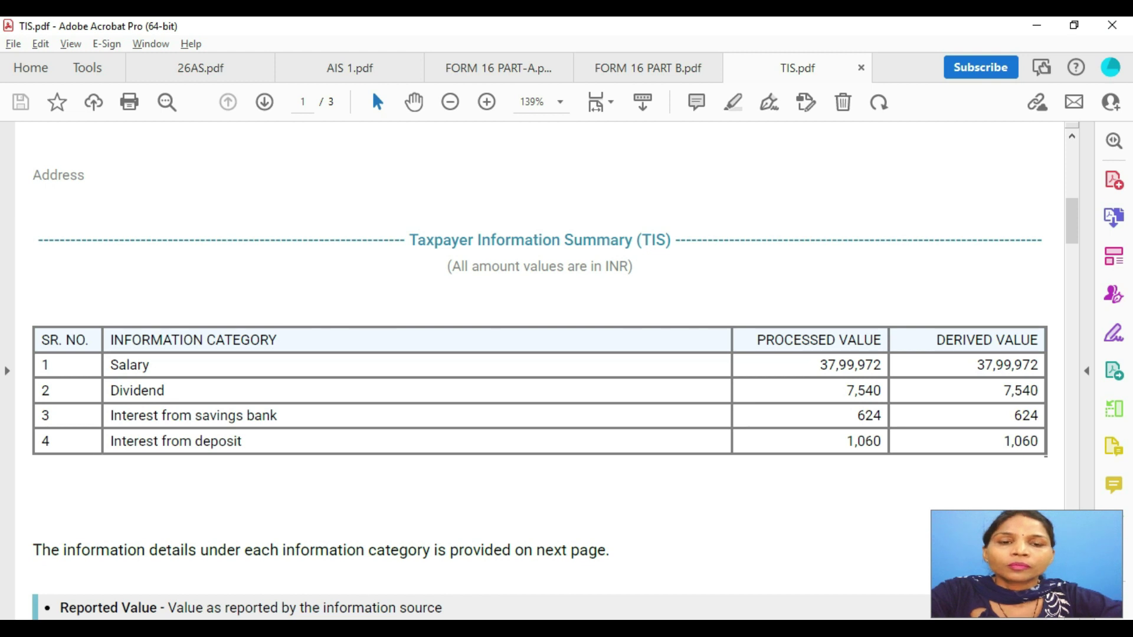
pyautogui.hotkey('alt', 'Tab')
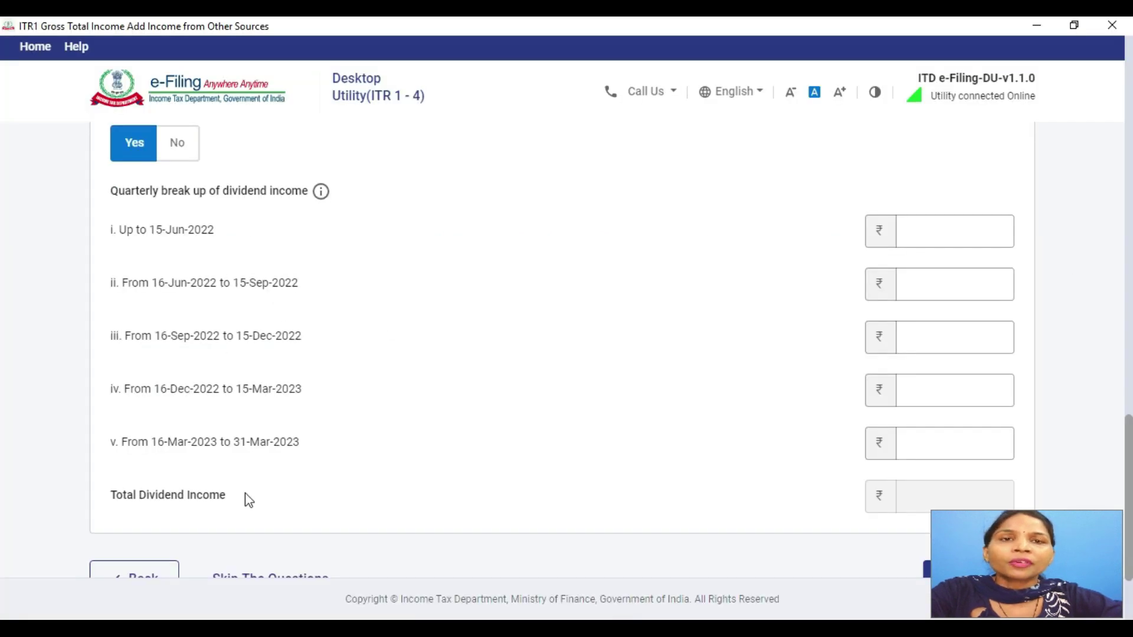
# Enter quarterly dividends of 1,000, 1,000, 1,000, 2,000 and 2,540 so Total Dividend Income reads 7,540.
pyautogui.click(948, 232)
pyautogui.write('1,000')
pyautogui.click(944, 288)
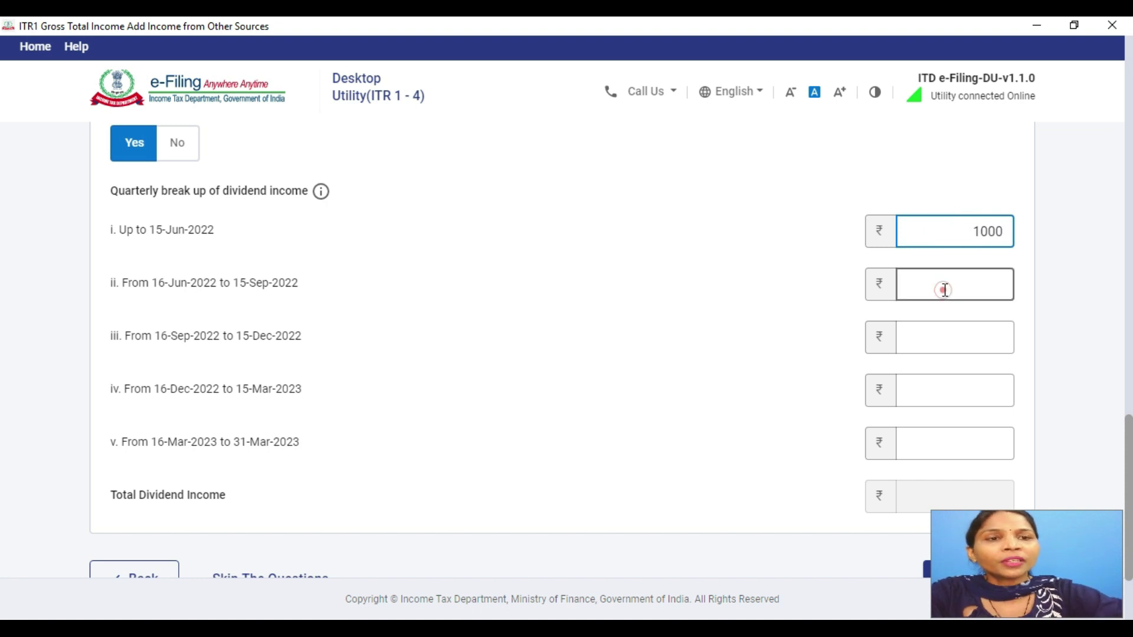
pyautogui.write('1000')
pyautogui.click(1011, 332)
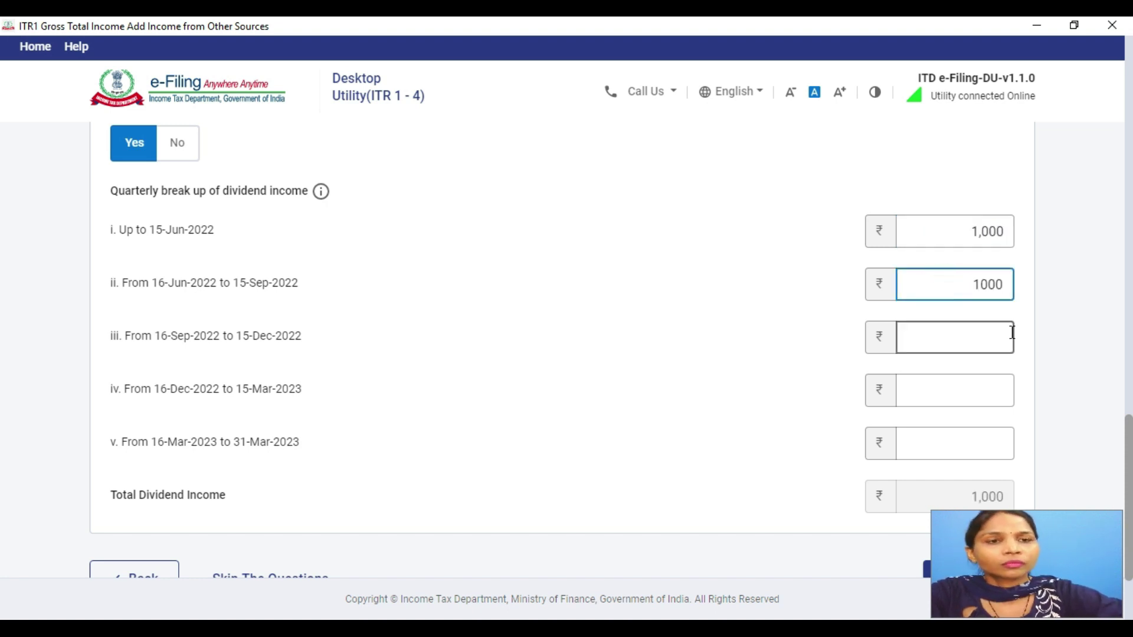
pyautogui.write('1000')
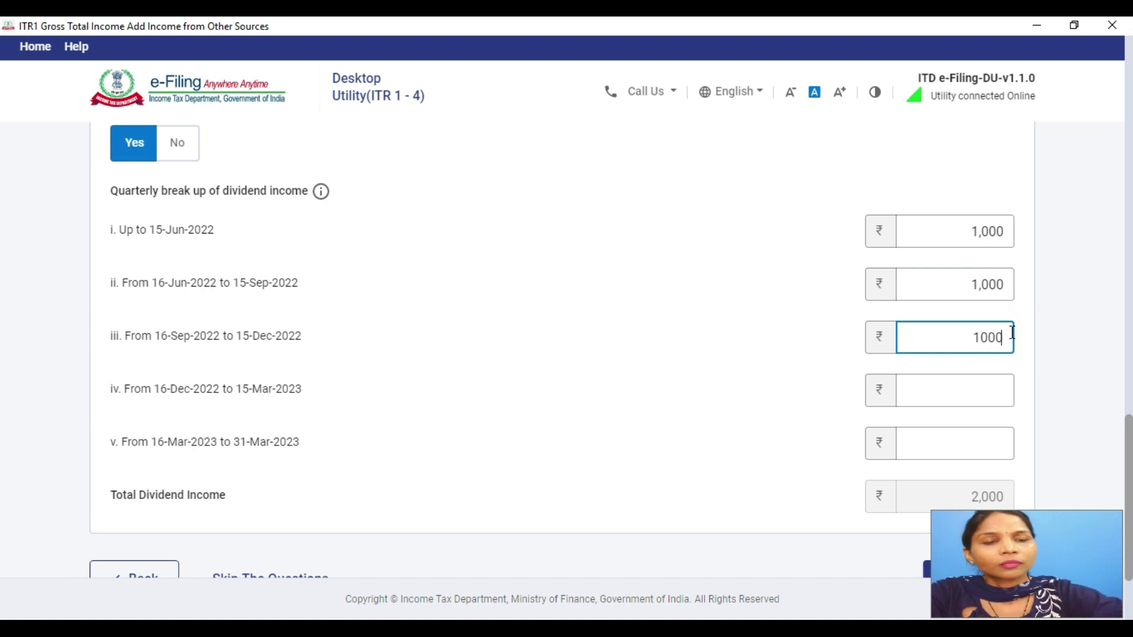
pyautogui.click(997, 381)
pyautogui.write('2,000')
pyautogui.click(997, 440)
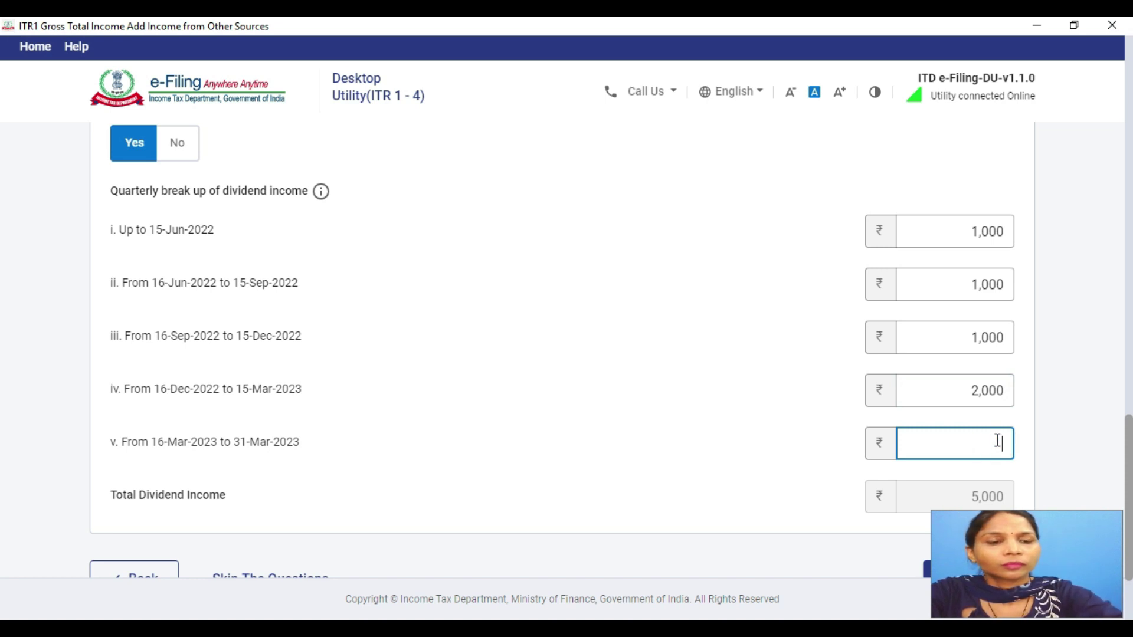
pyautogui.write('2,54')
pyautogui.write('0')
pyautogui.click(711, 419)
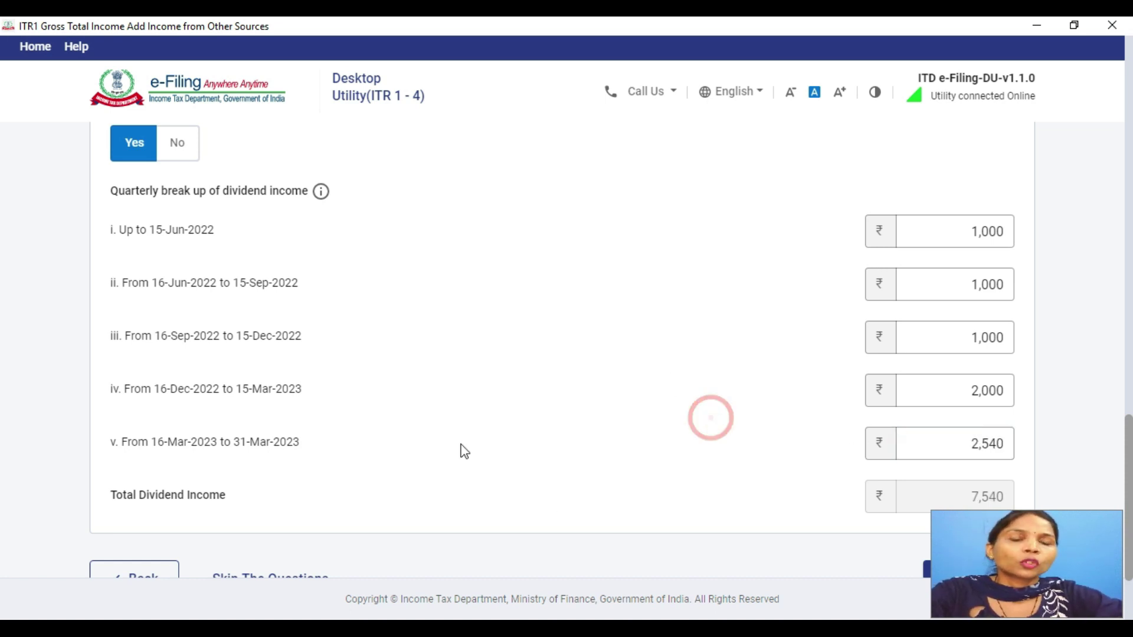
pyautogui.scroll(-2, 994, 498)
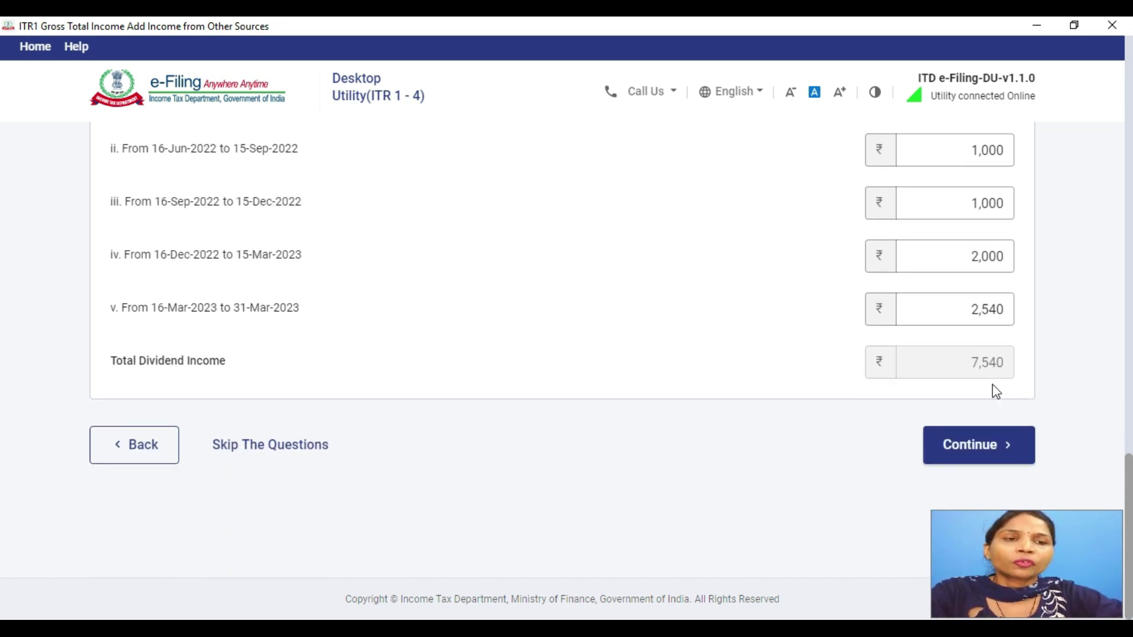
pyautogui.scroll(1, 994, 389)
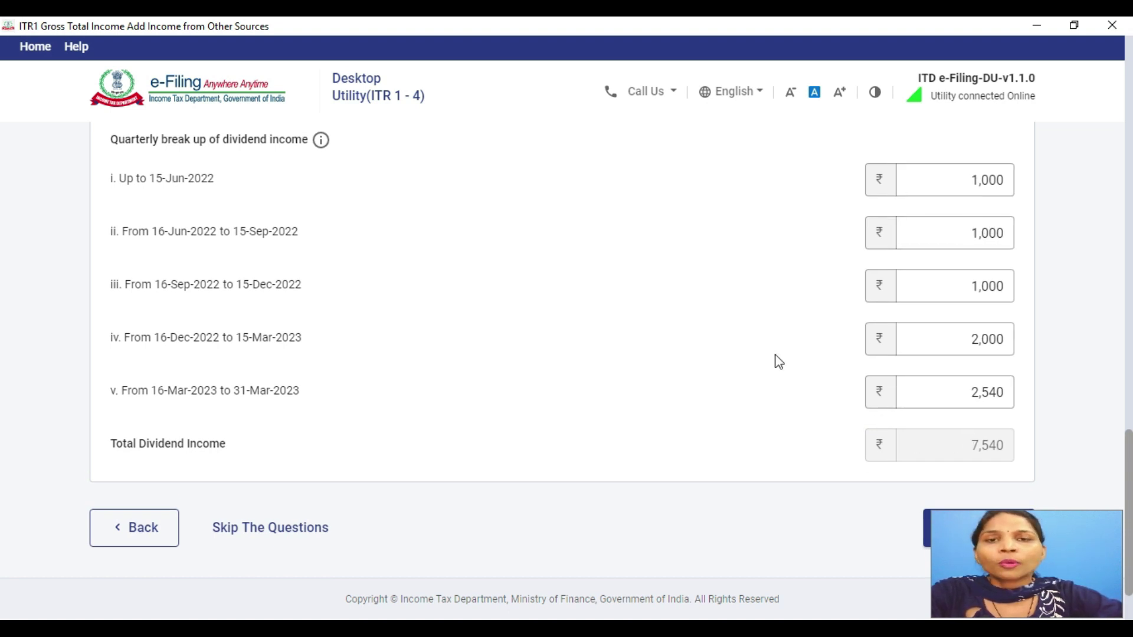
pyautogui.scroll(-1, 774, 360)
# Save the dividend break-up and review income sources down to Gross Total Income ₹33,37,196 and Exempt Income.
pyautogui.click(977, 465)
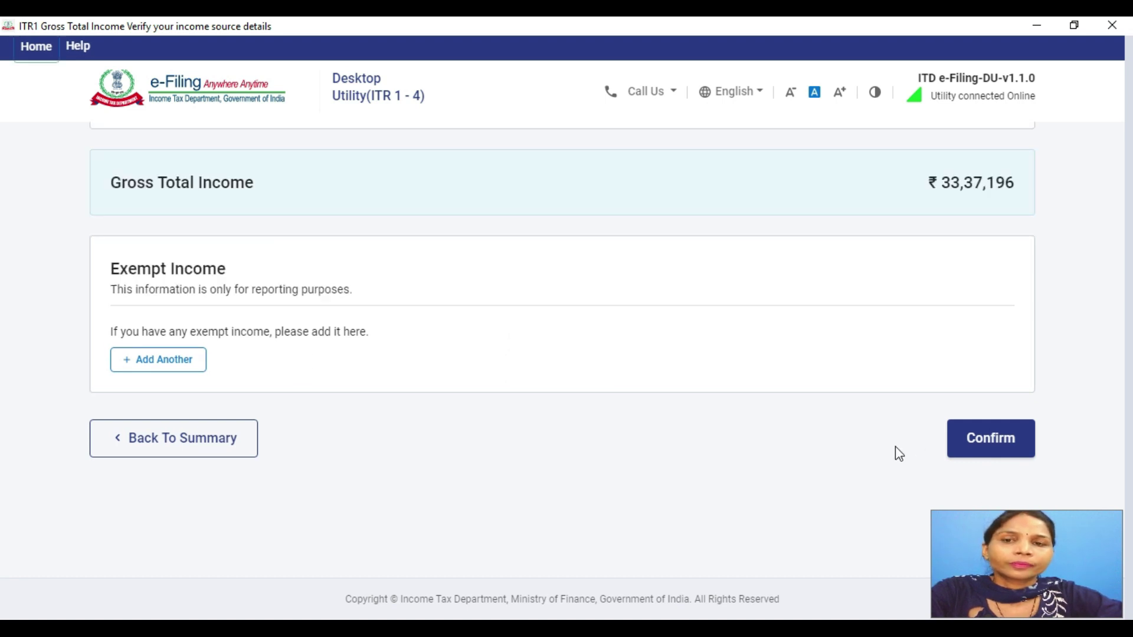
pyautogui.scroll(-5, 718, 412)
pyautogui.scroll(-7, 714, 412)
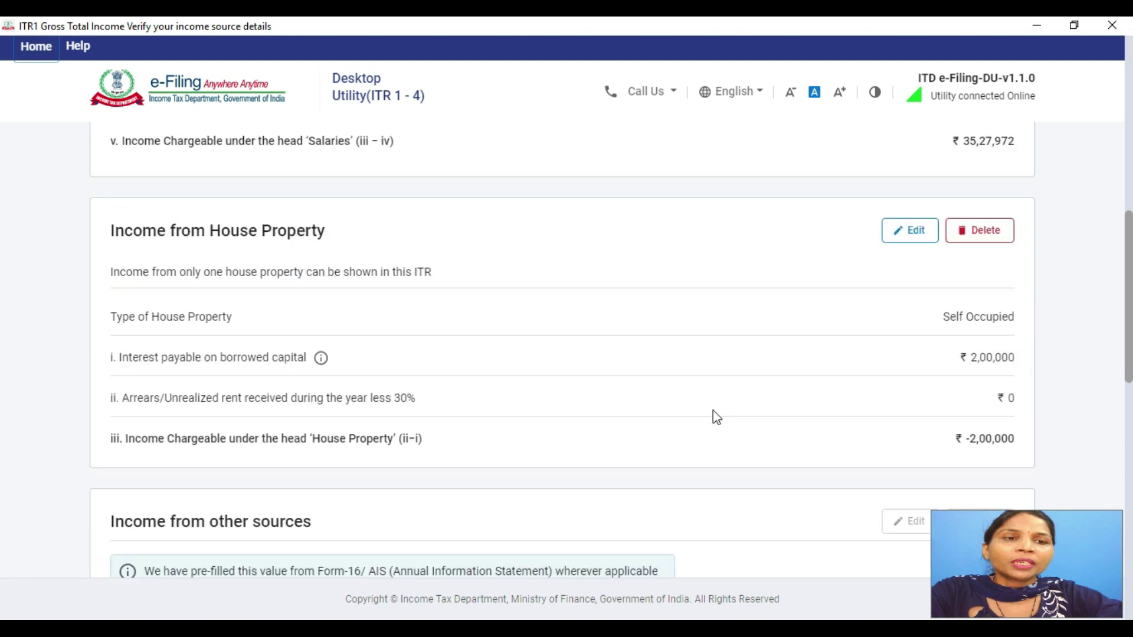
pyautogui.scroll(10, 712, 411)
pyautogui.scroll(-9, 307, 393)
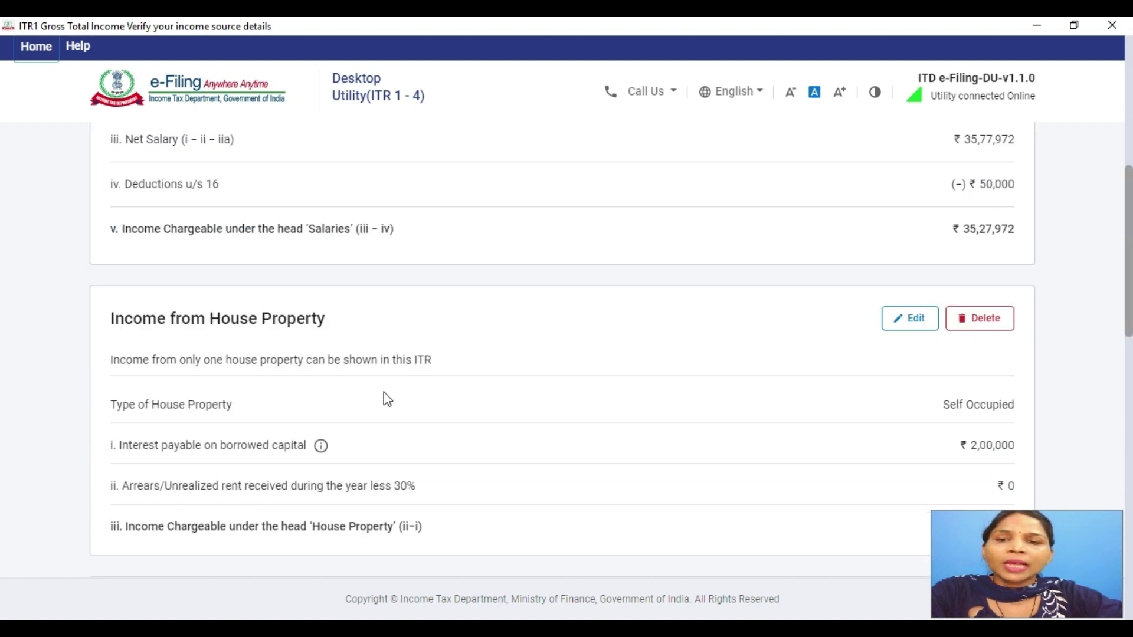
pyautogui.scroll(3, 205, 395)
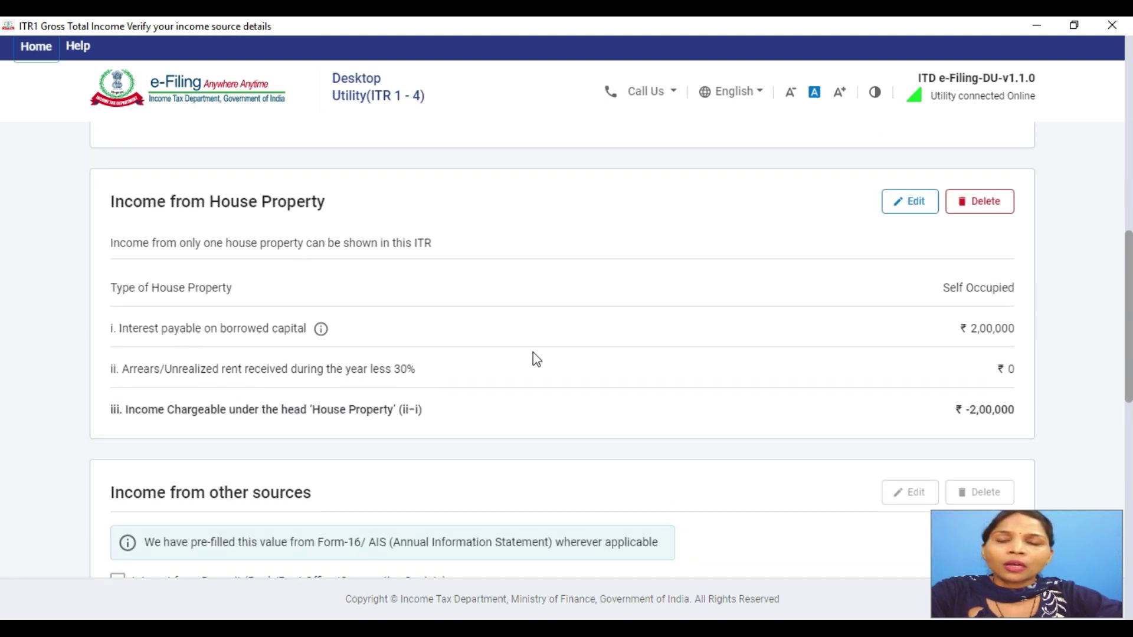
pyautogui.scroll(-4, 531, 360)
pyautogui.scroll(-3, 397, 348)
pyautogui.scroll(2, 407, 346)
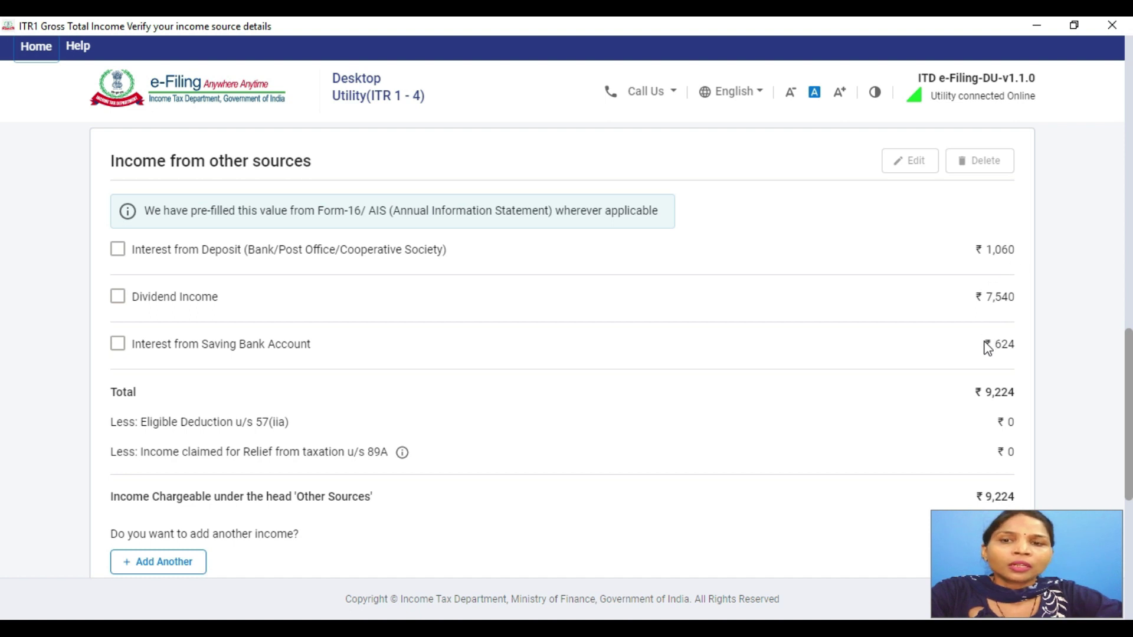
pyautogui.scroll(-2, 993, 352)
pyautogui.scroll(-4, 977, 389)
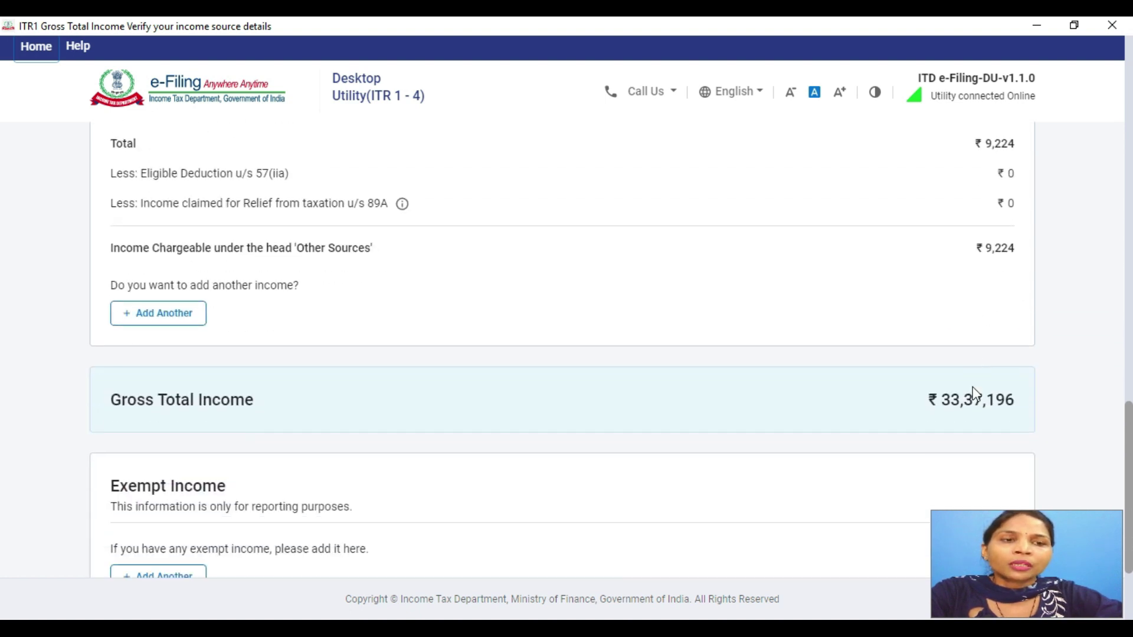
pyautogui.scroll(-4, 585, 423)
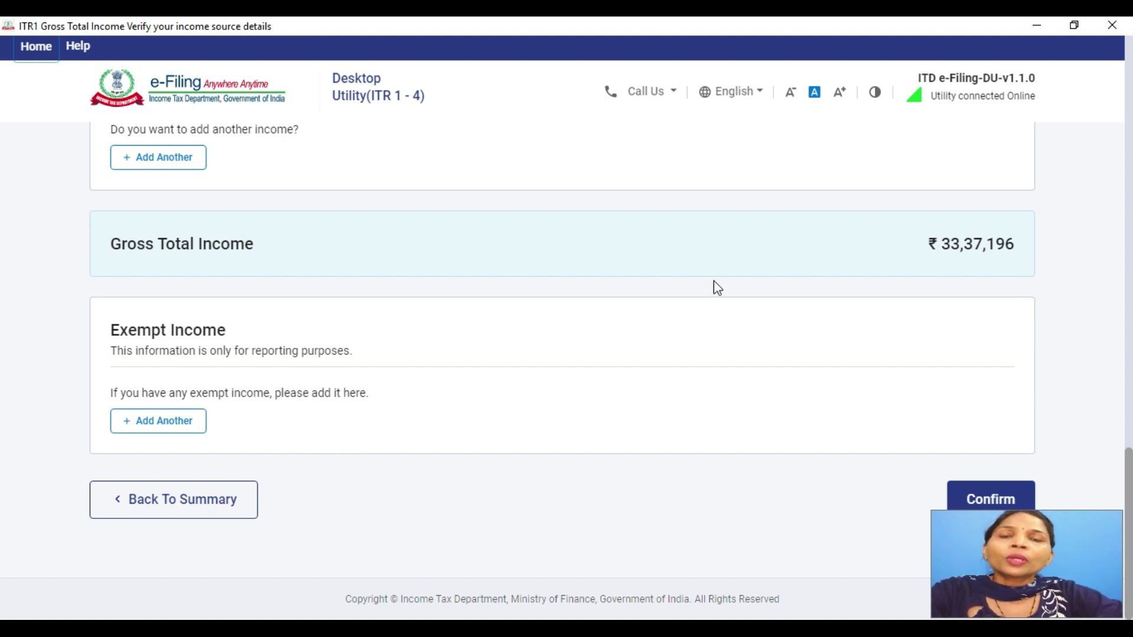
# Add an exempt income entry and browse the Nature of Exempt Income options without selecting one.
pyautogui.click(167, 429)
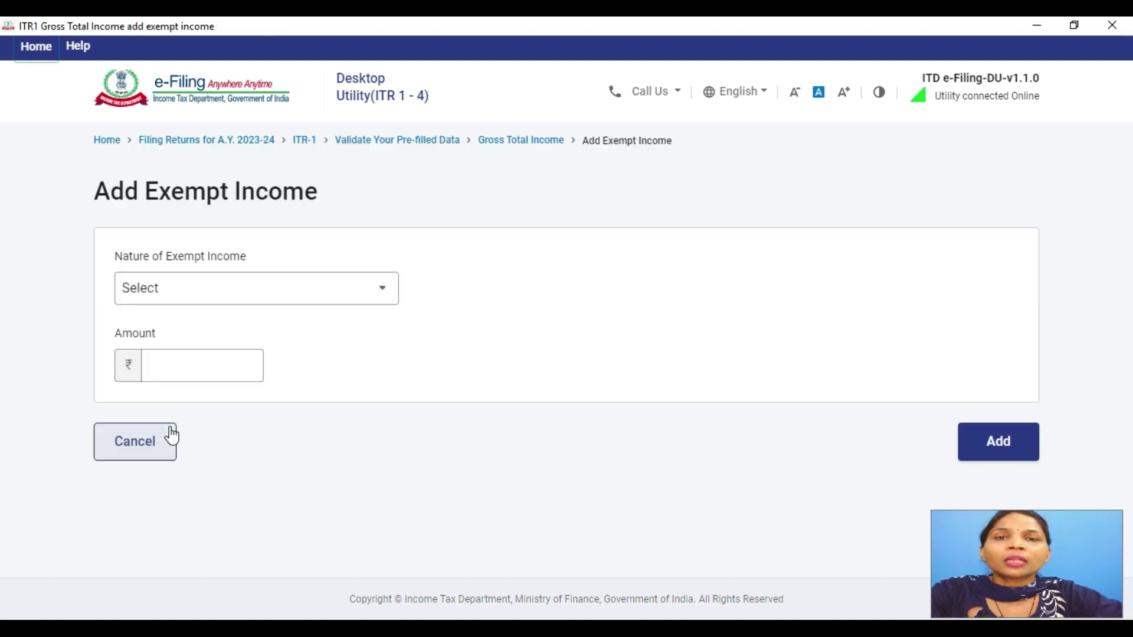
pyautogui.click(308, 298)
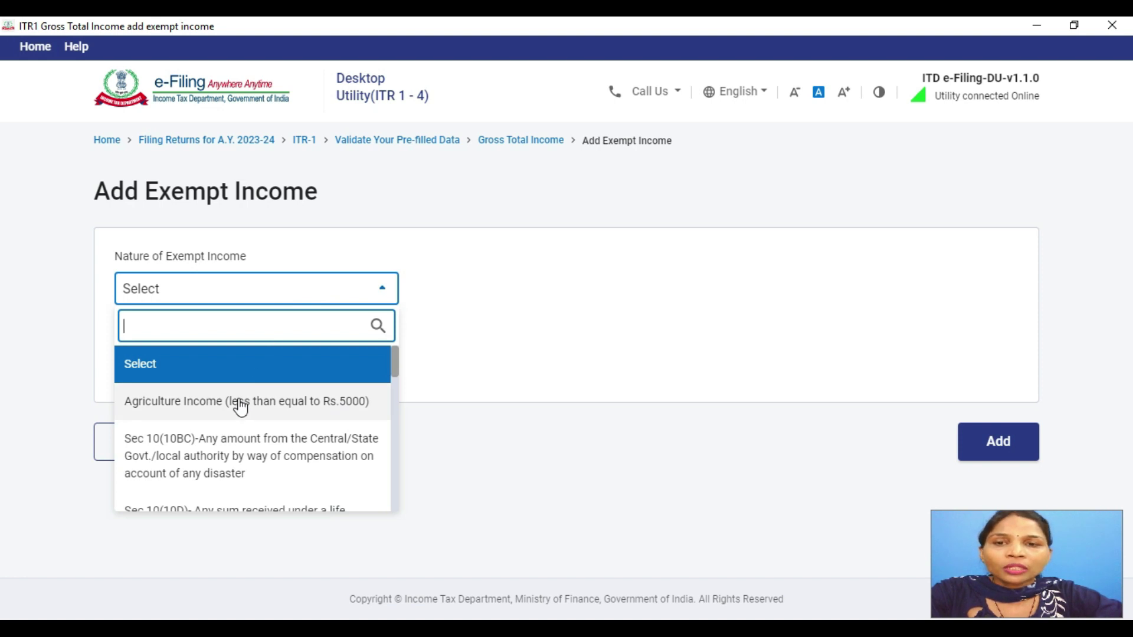
pyautogui.scroll(-2, 241, 407)
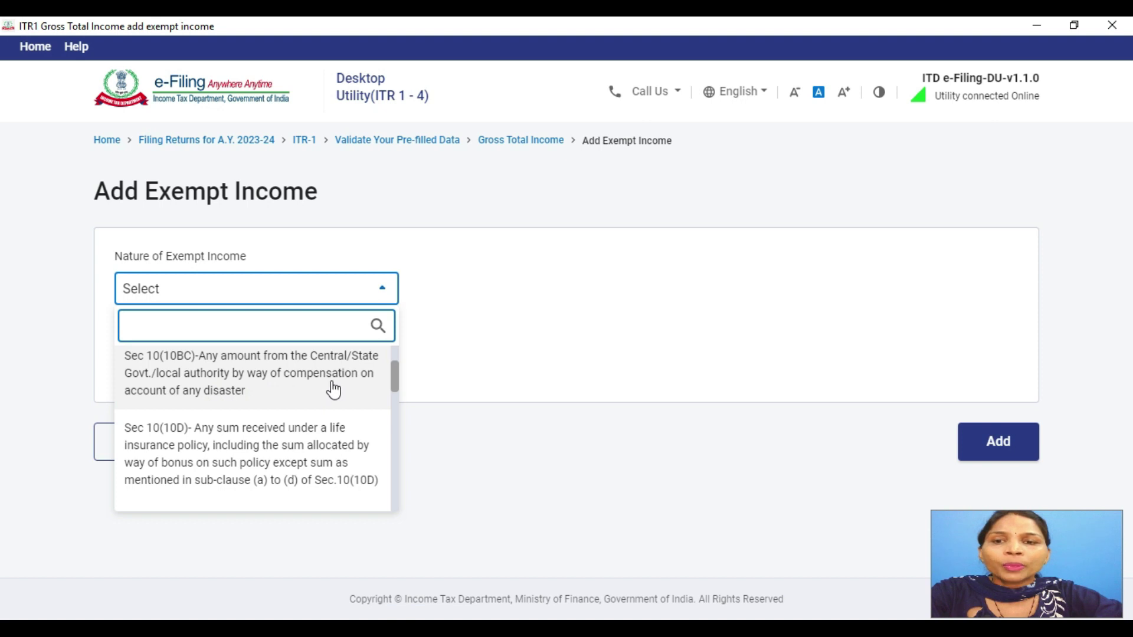
pyautogui.scroll(-1, 334, 390)
pyautogui.scroll(1, 334, 389)
pyautogui.scroll(-1, 334, 389)
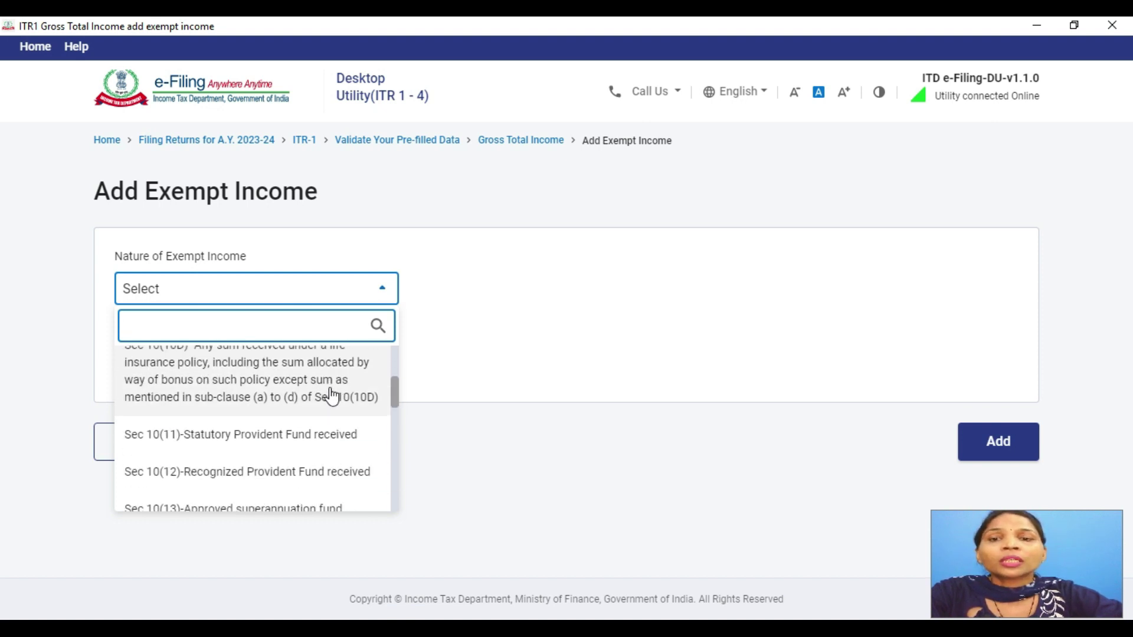
pyautogui.scroll(1, 333, 394)
pyautogui.scroll(-1, 332, 400)
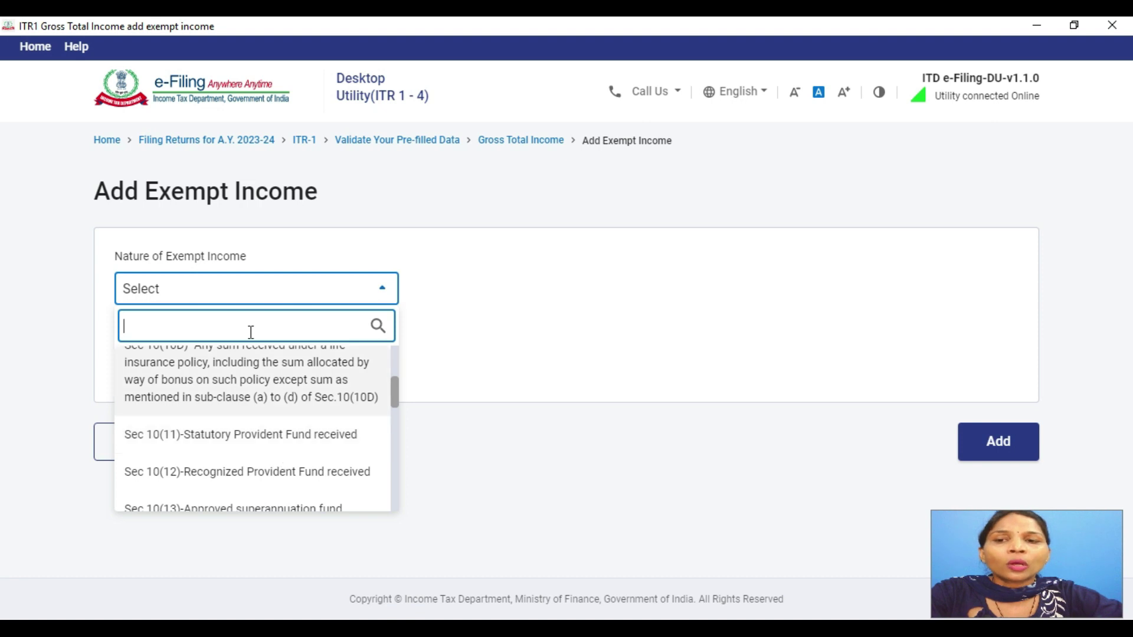
pyautogui.scroll(-2, 295, 443)
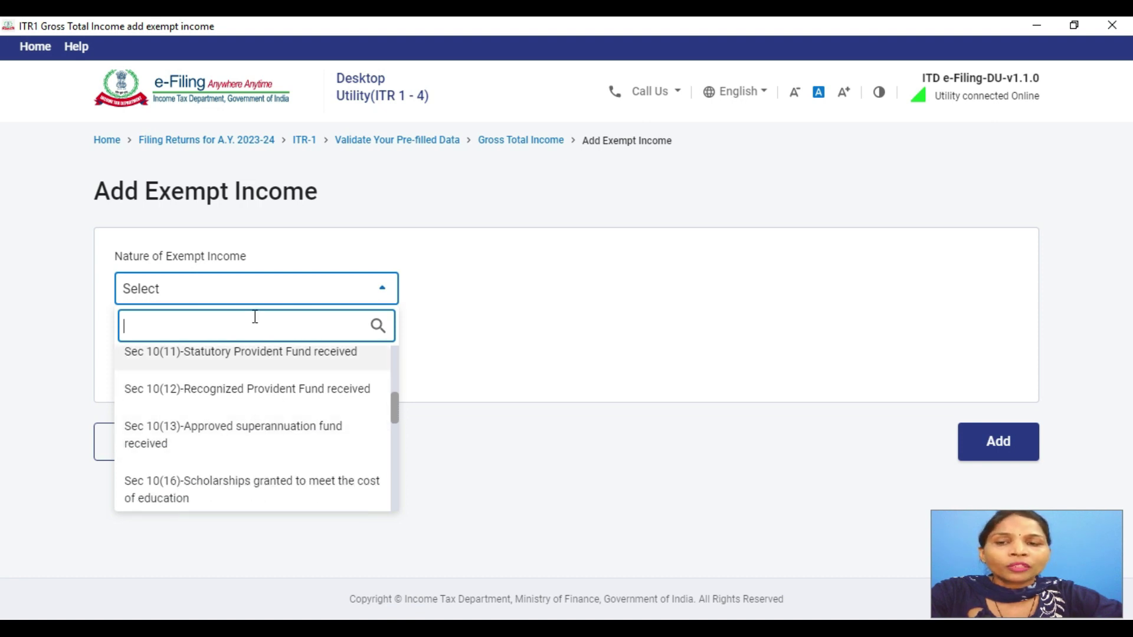
pyautogui.scroll(-2, 255, 447)
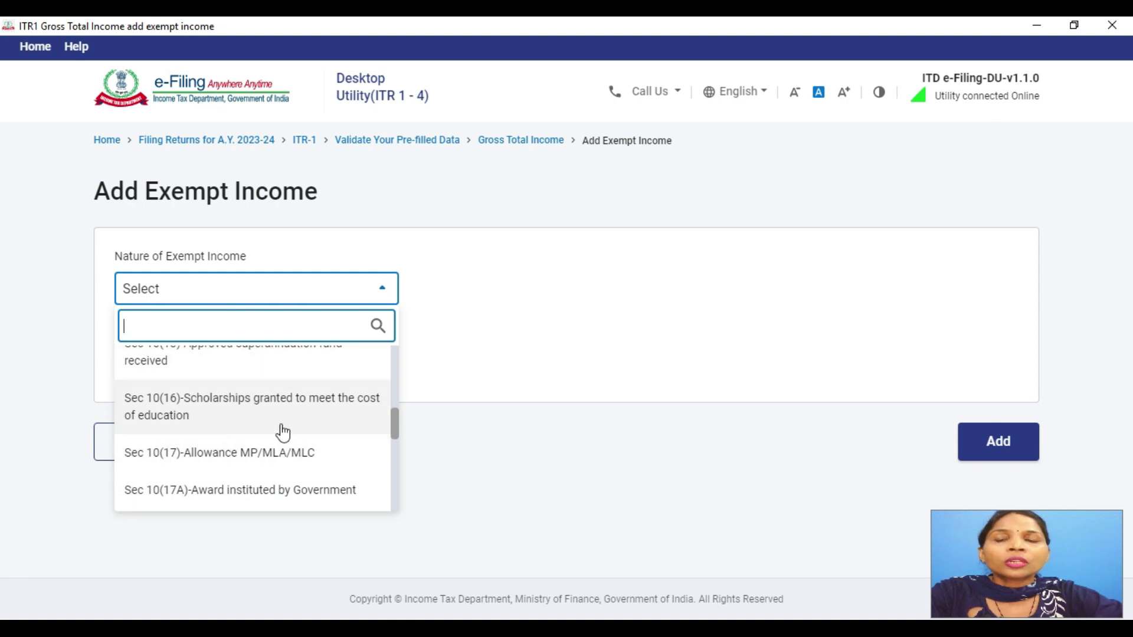
pyautogui.scroll(-4, 308, 424)
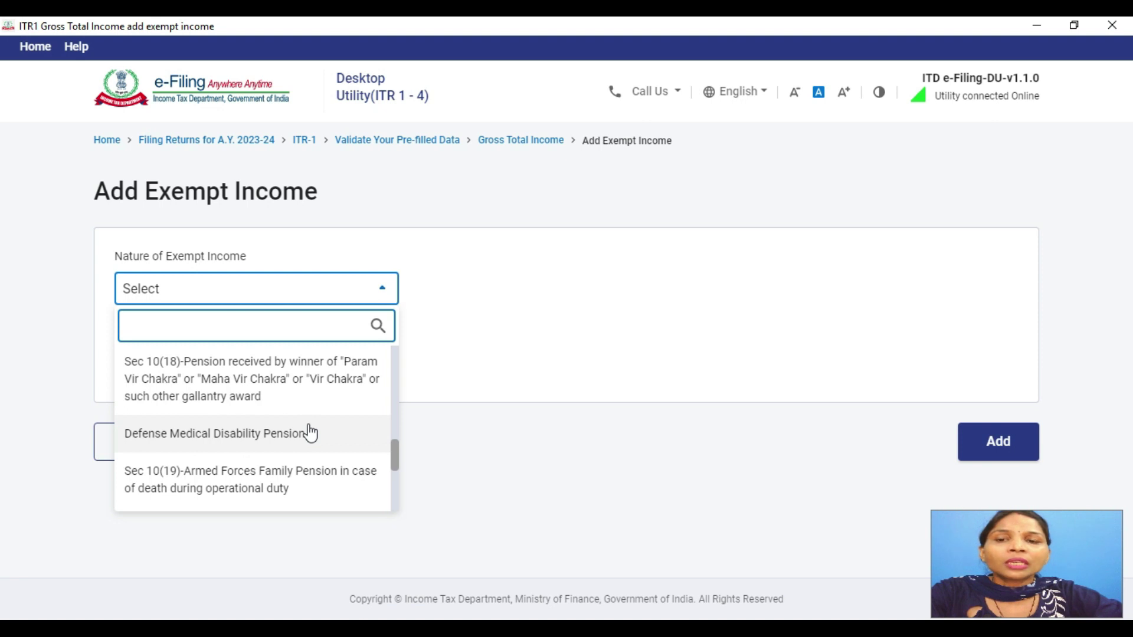
pyautogui.scroll(-3, 304, 435)
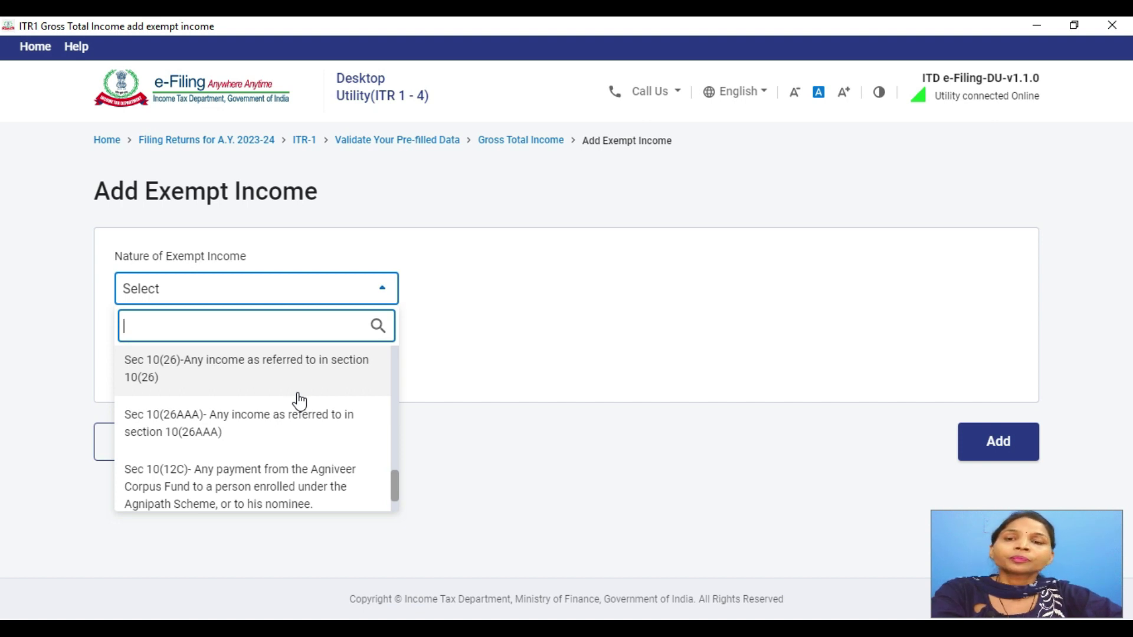
pyautogui.scroll(-1, 286, 425)
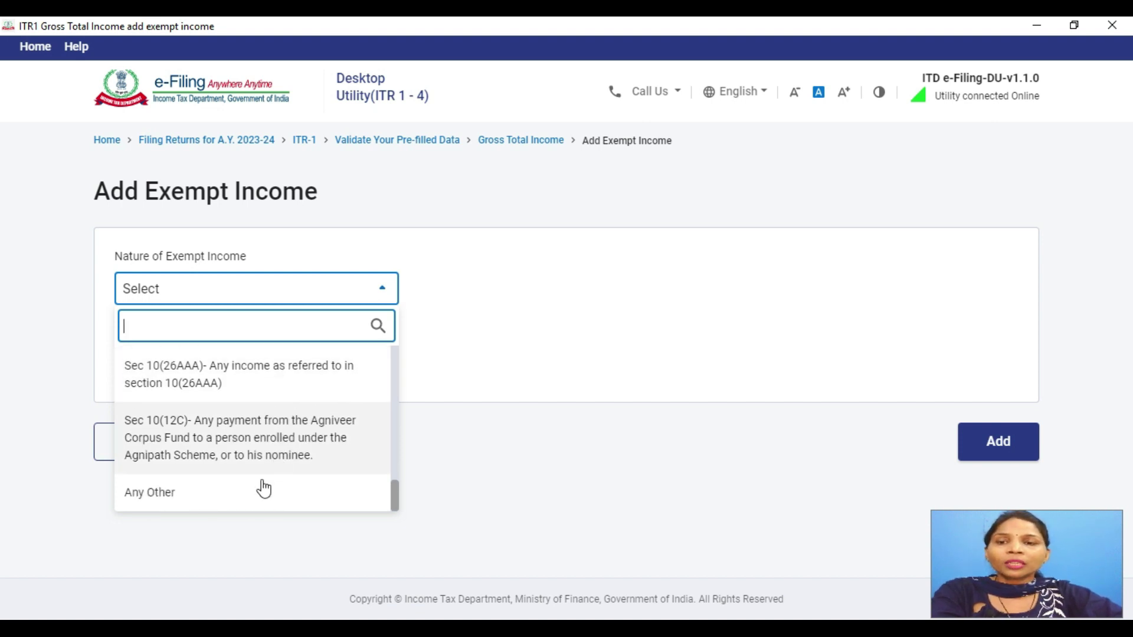
pyautogui.scroll(3, 311, 472)
pyautogui.scroll(4, 306, 470)
pyautogui.scroll(3, 260, 466)
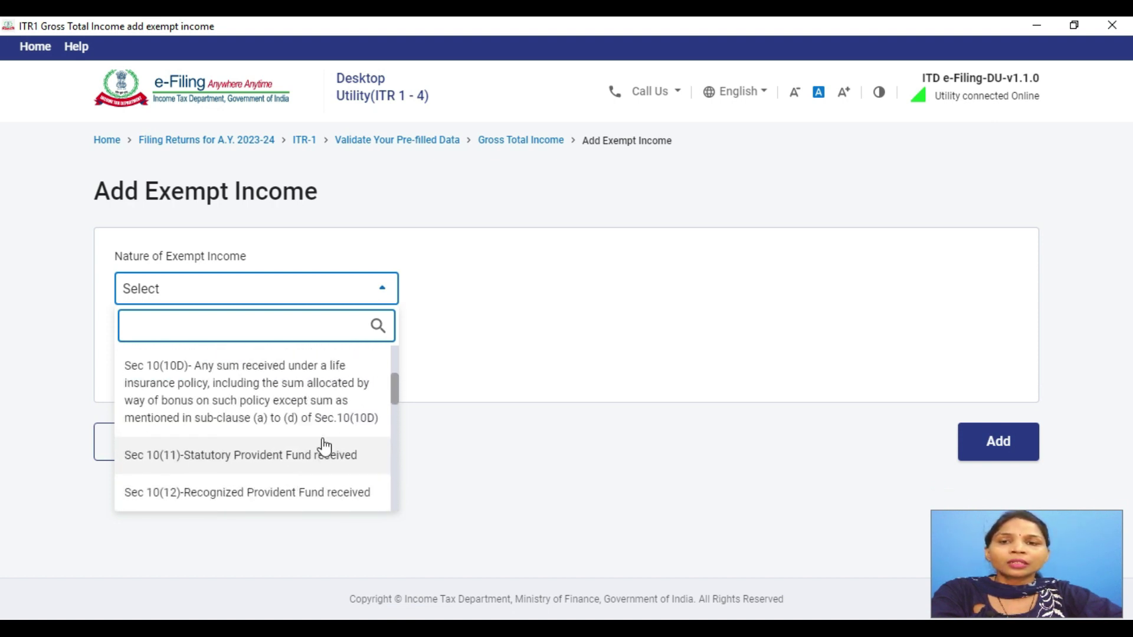
pyautogui.scroll(3, 323, 447)
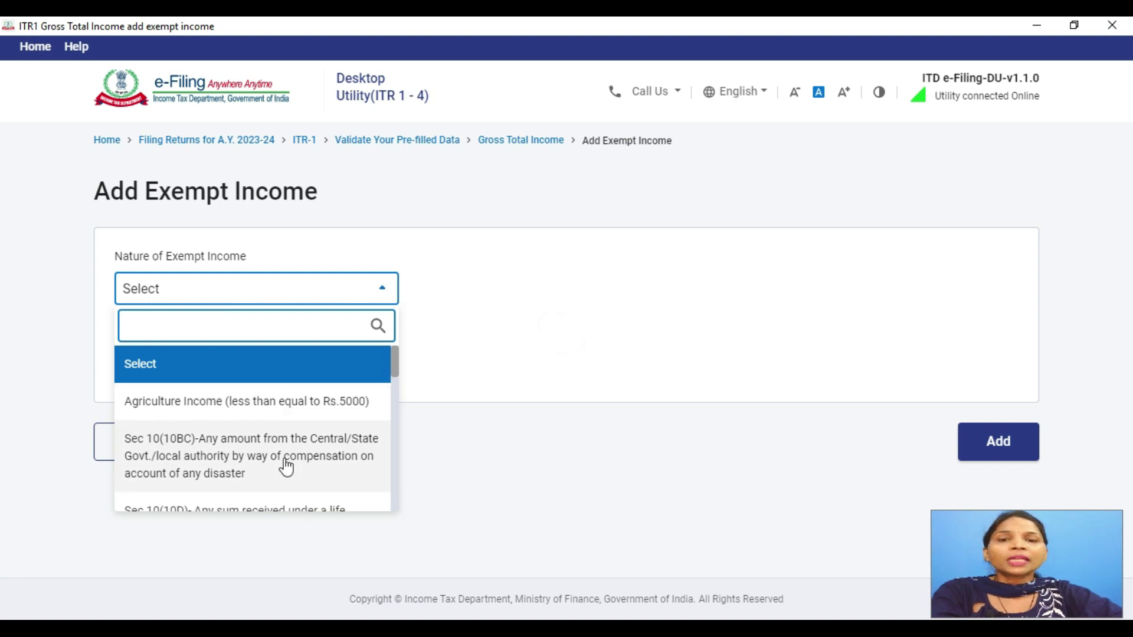
pyautogui.click(477, 361)
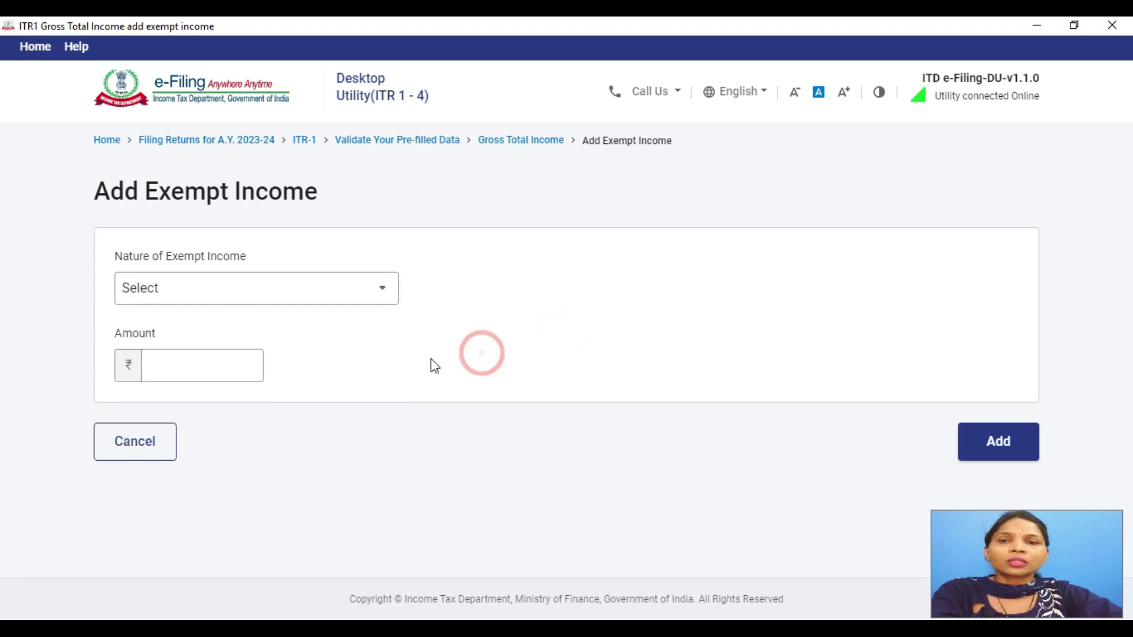
pyautogui.click(155, 446)
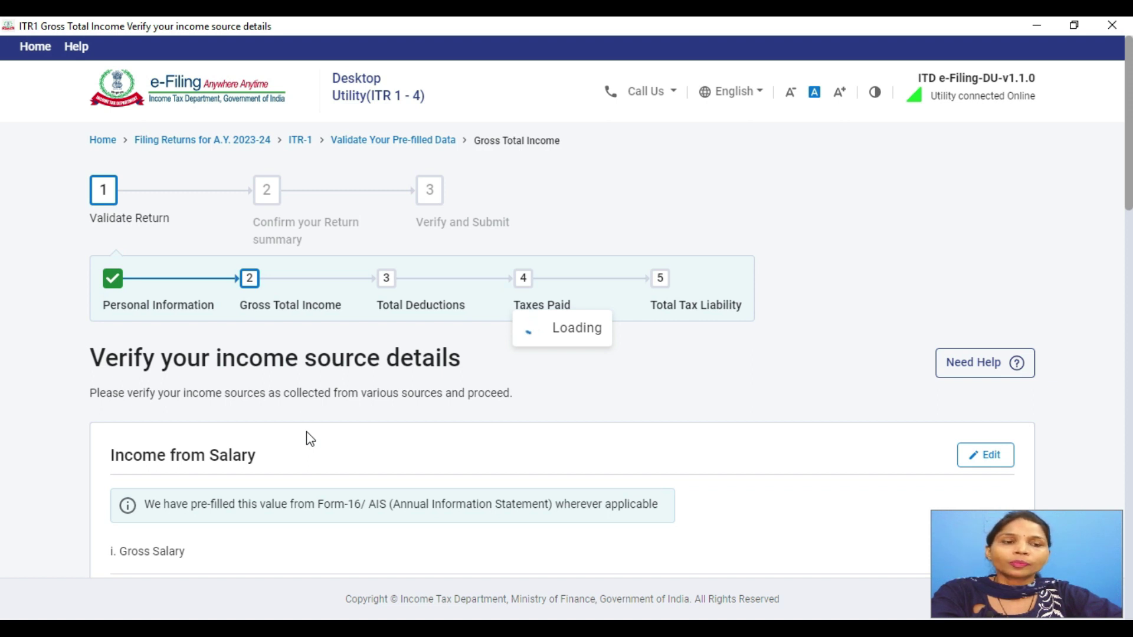
pyautogui.scroll(-14, 307, 437)
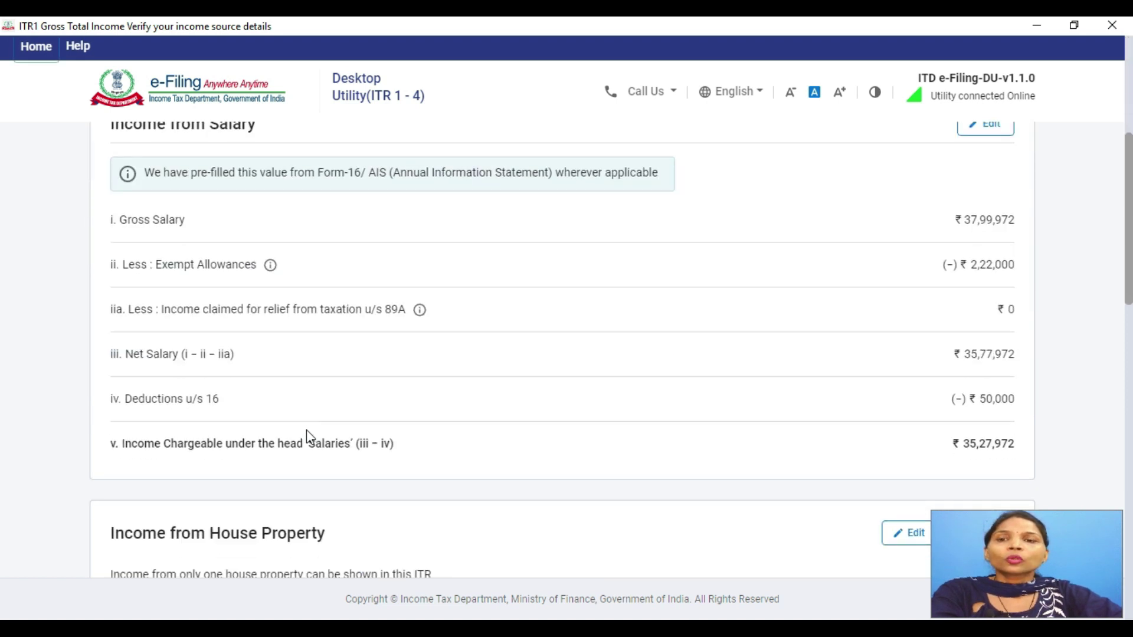
pyautogui.scroll(-9, 307, 436)
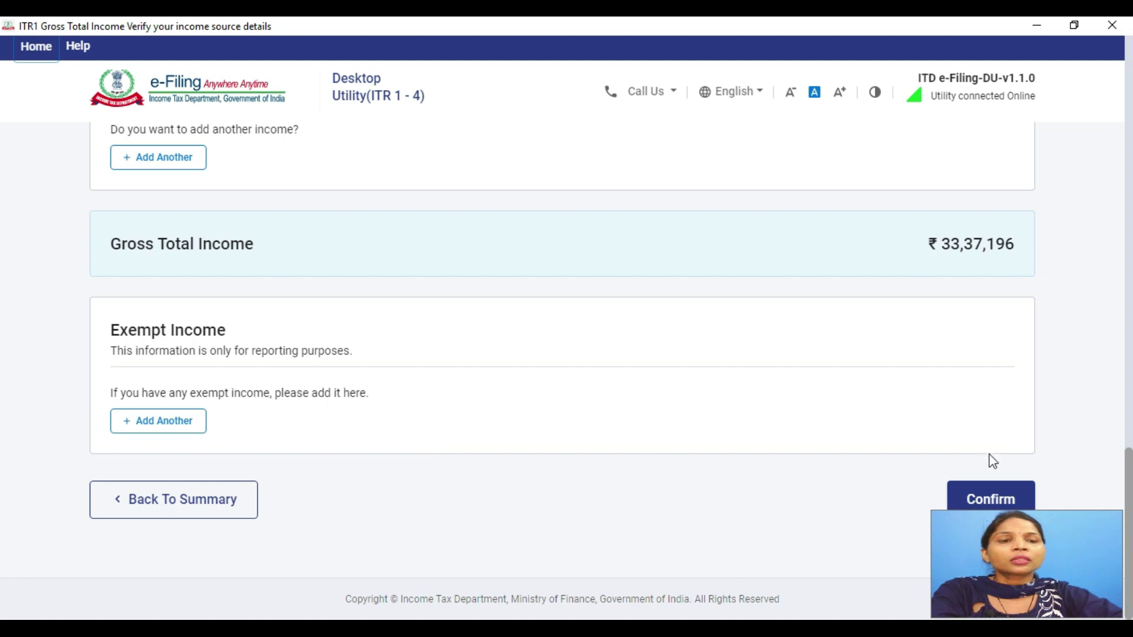
# Confirm Gross Total Income, open Total Deductions from the Return Summary, then switch to the TaxSmooth webinar.
pyautogui.click(1002, 500)
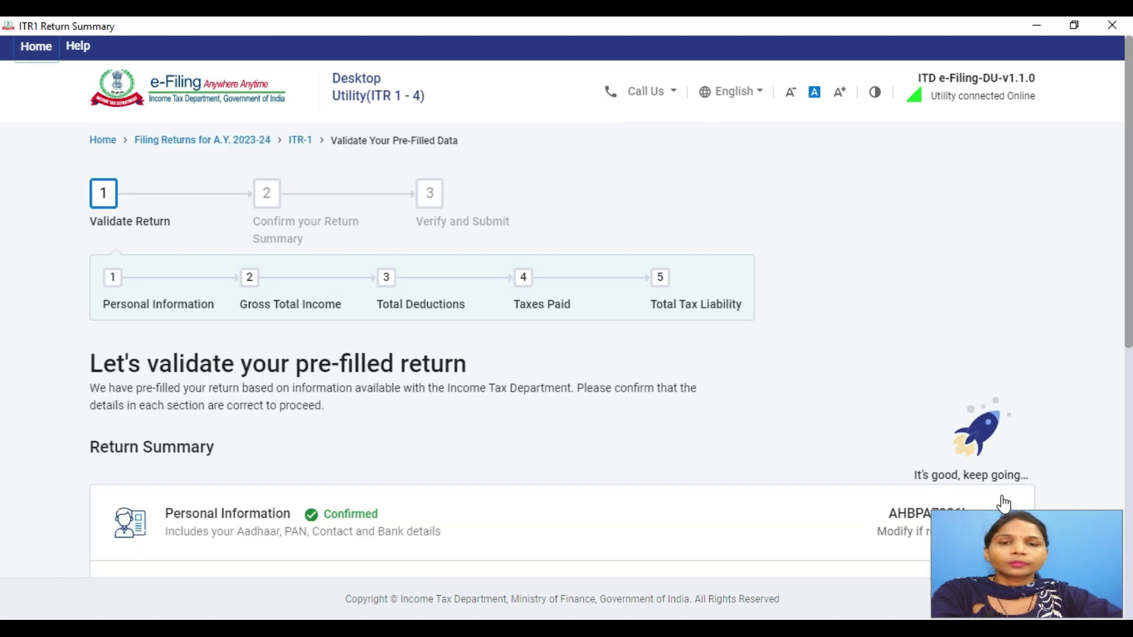
pyautogui.scroll(-4, 629, 413)
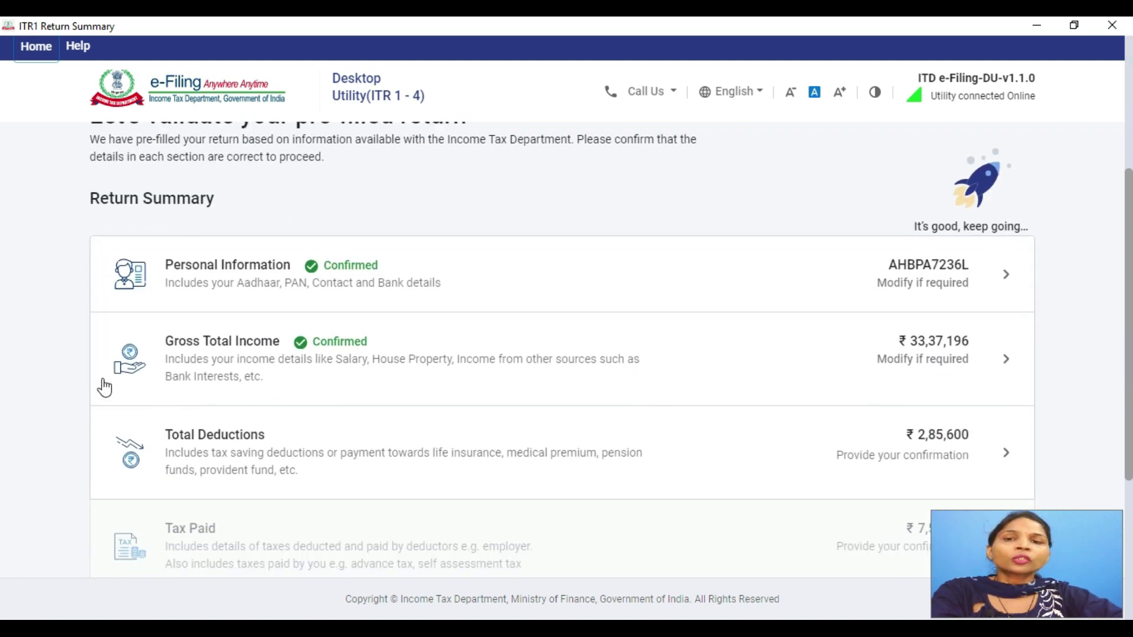
pyautogui.scroll(-1, 457, 371)
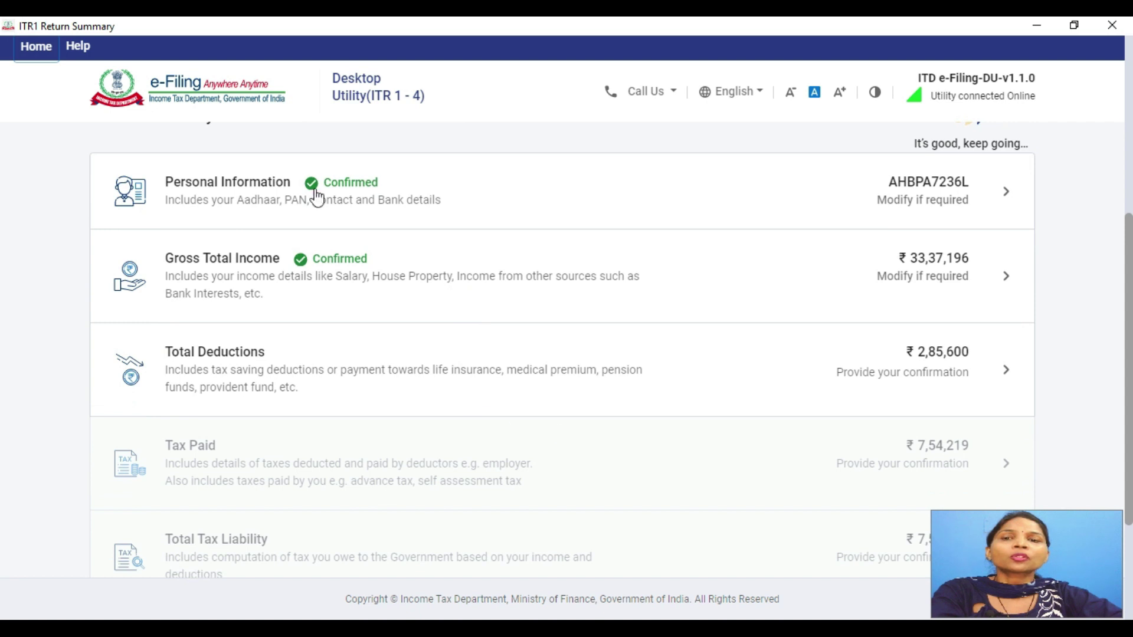
pyautogui.click(216, 381)
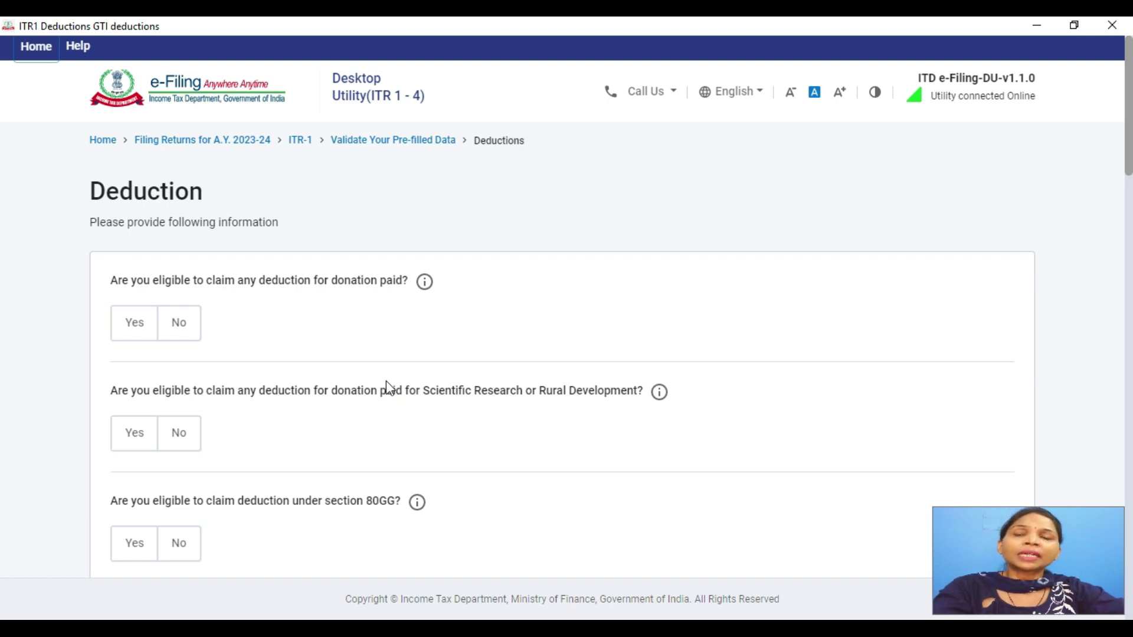
pyautogui.hotkey('alt', 'Tab')
pyautogui.scroll(3, 346, 439)
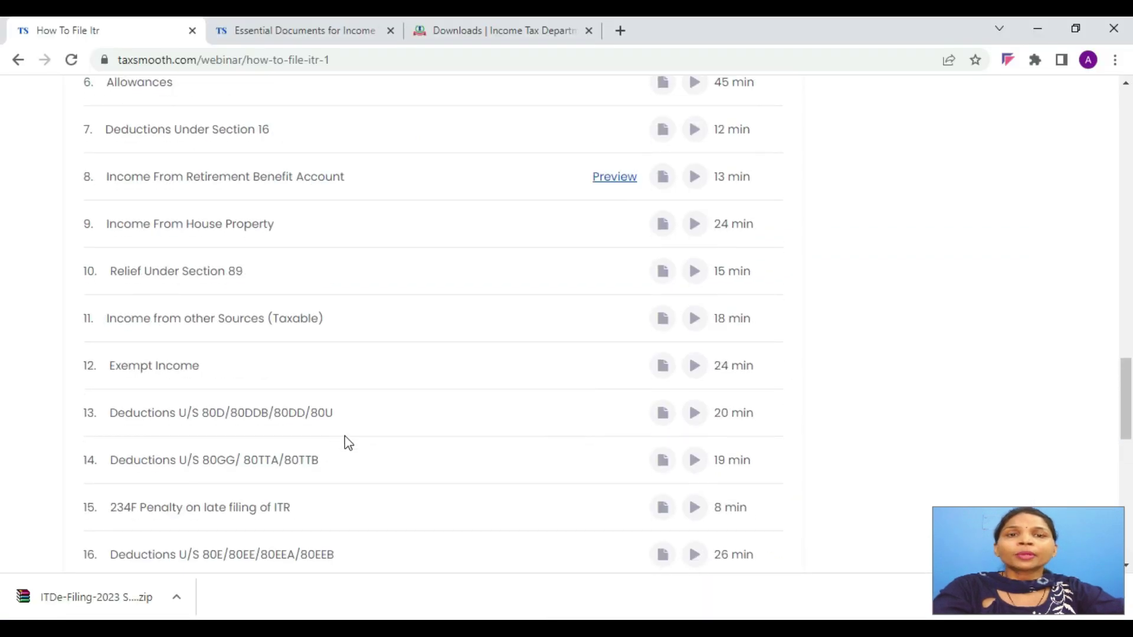
pyautogui.scroll(-3, 290, 322)
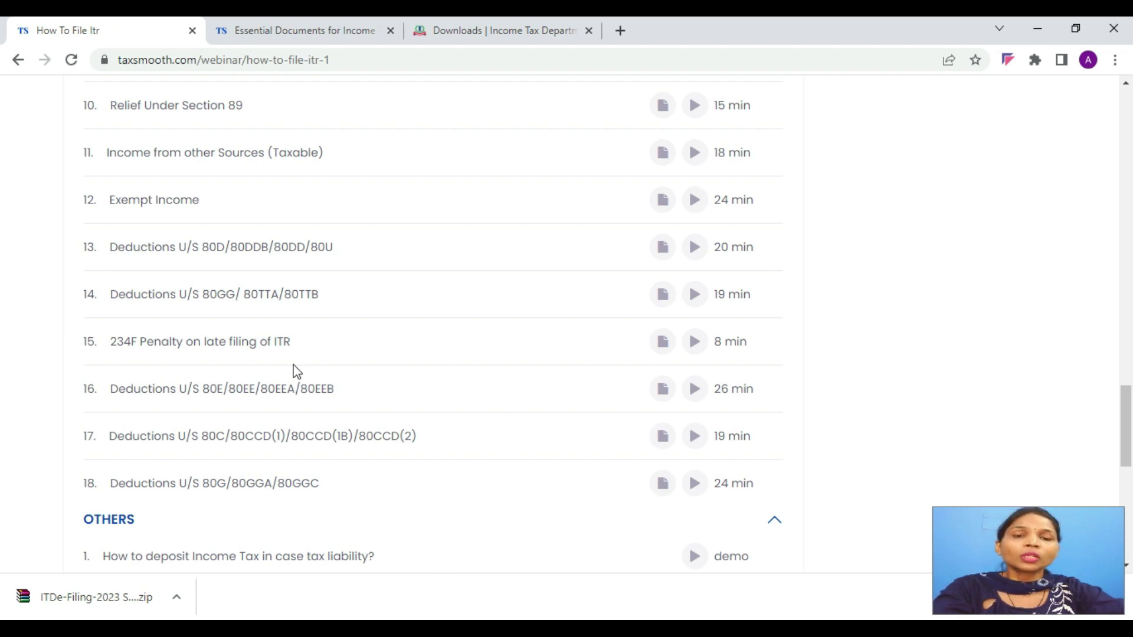
pyautogui.hotkey('alt', 'Tab')
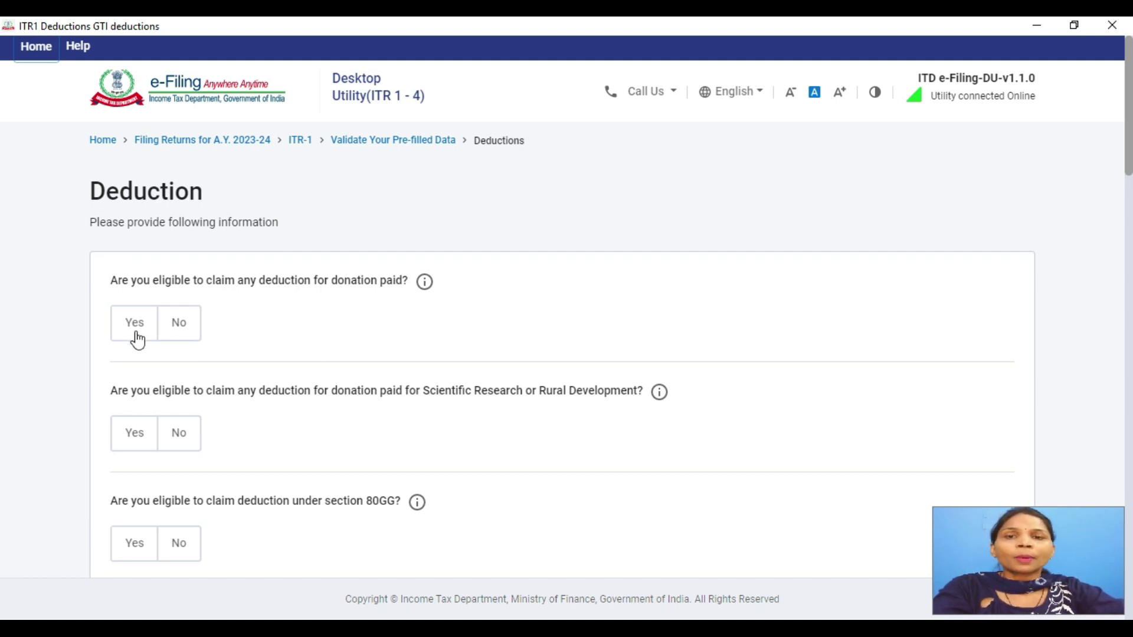
# Review the deduction questions down to the prefilled 80C amount of 1,50,000, then switch to the TaxSmooth webinar.
pyautogui.scroll(-3, 472, 354)
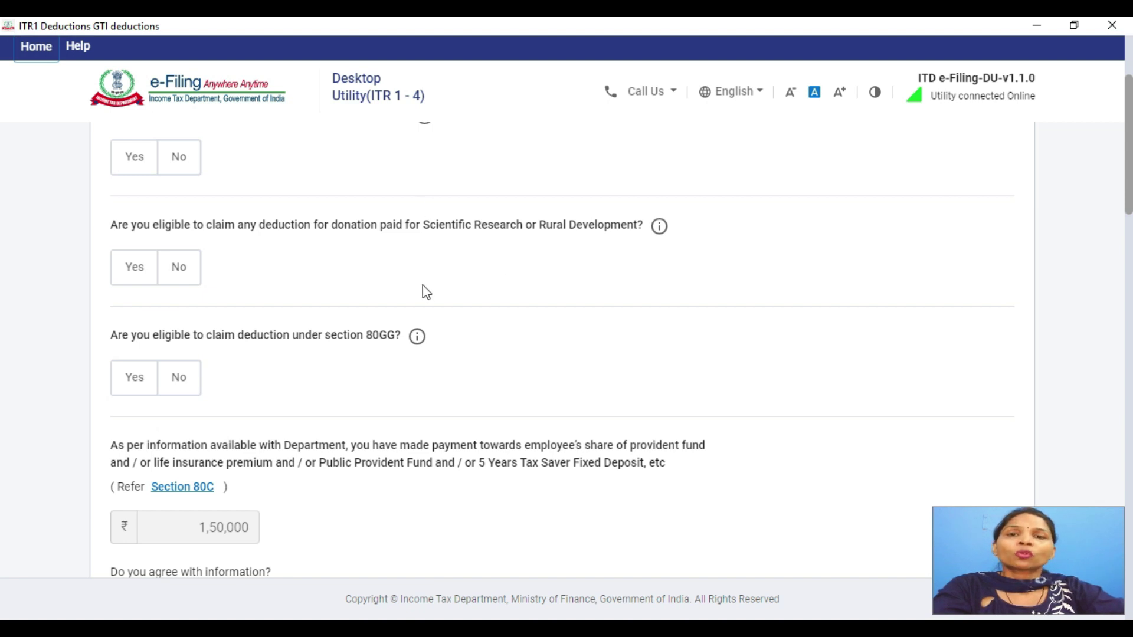
pyautogui.scroll(3, 423, 285)
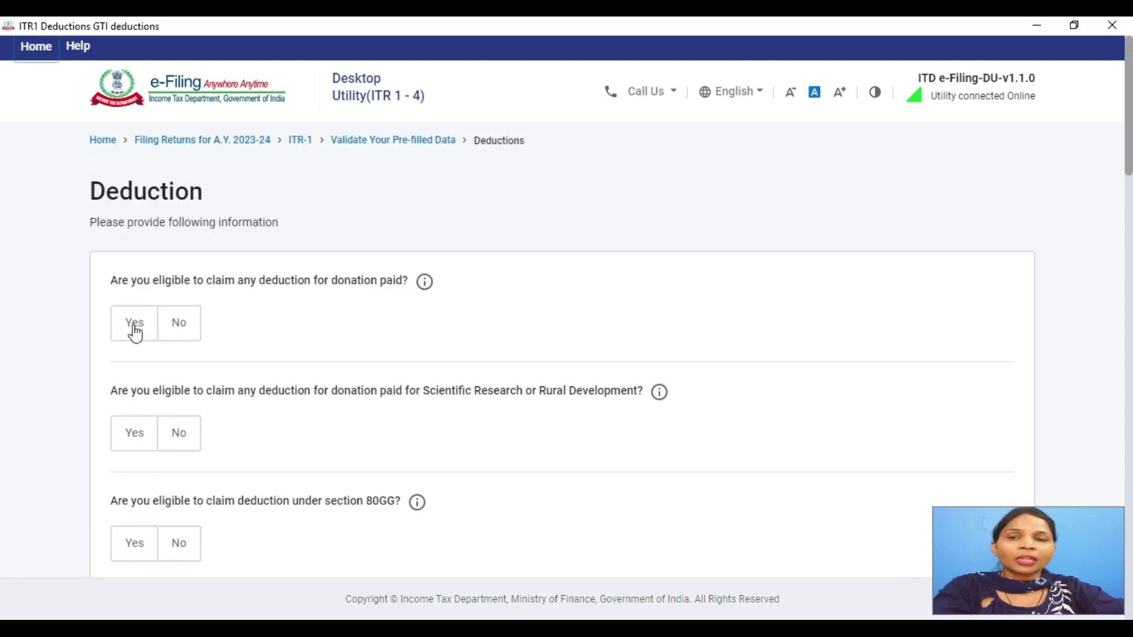
pyautogui.scroll(-2, 176, 323)
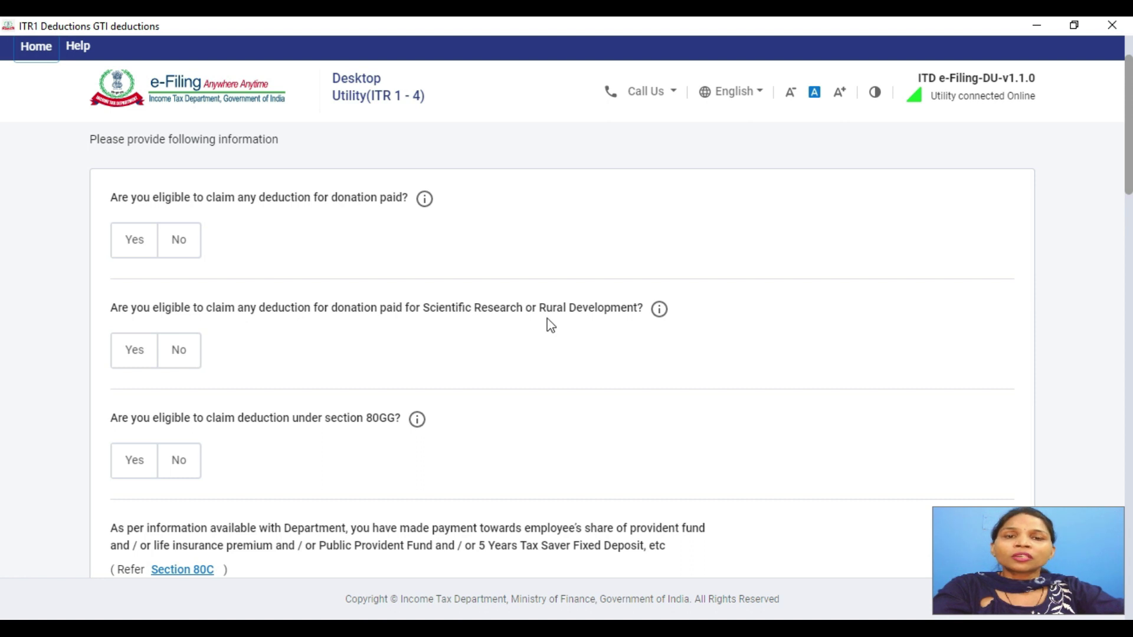
pyautogui.scroll(-20, 152, 363)
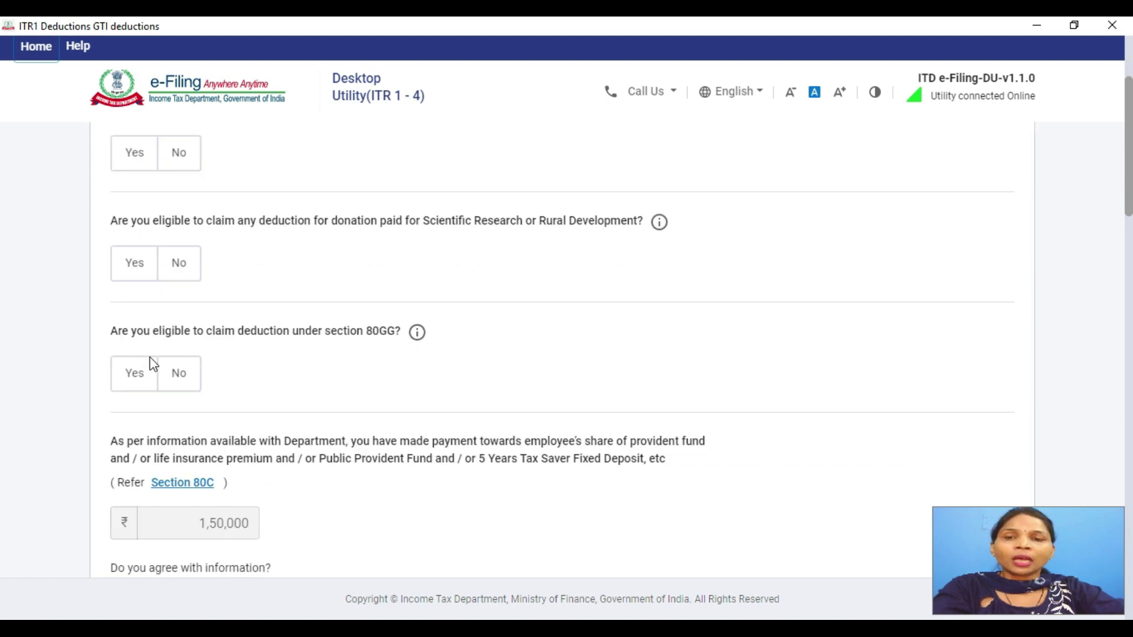
pyautogui.scroll(-15, 152, 363)
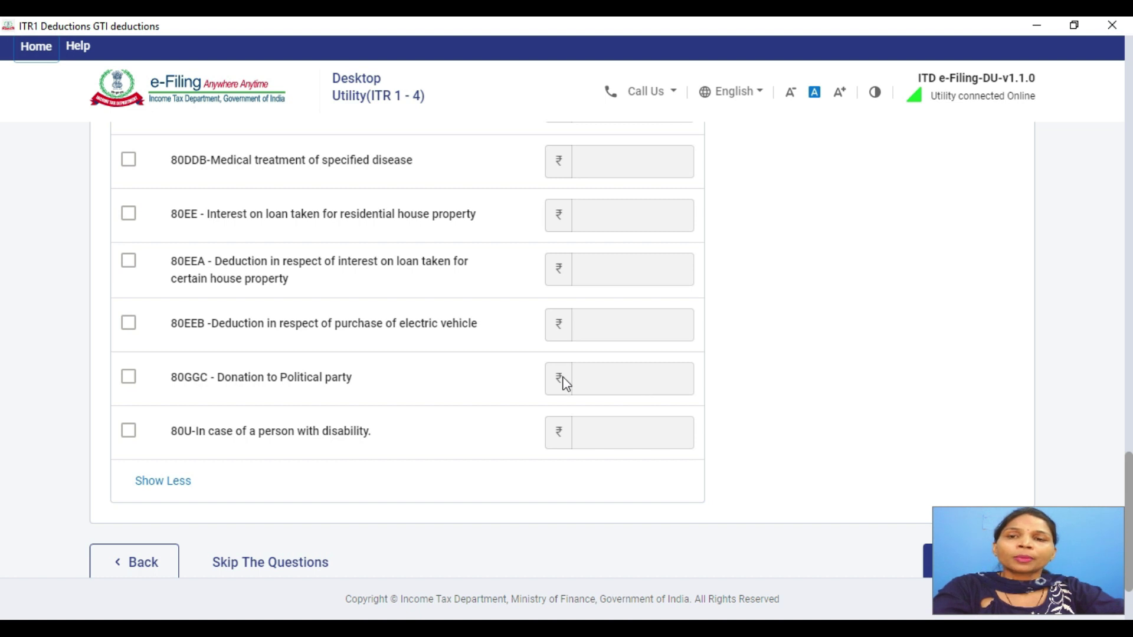
pyautogui.scroll(15, 564, 384)
pyautogui.scroll(6, 563, 386)
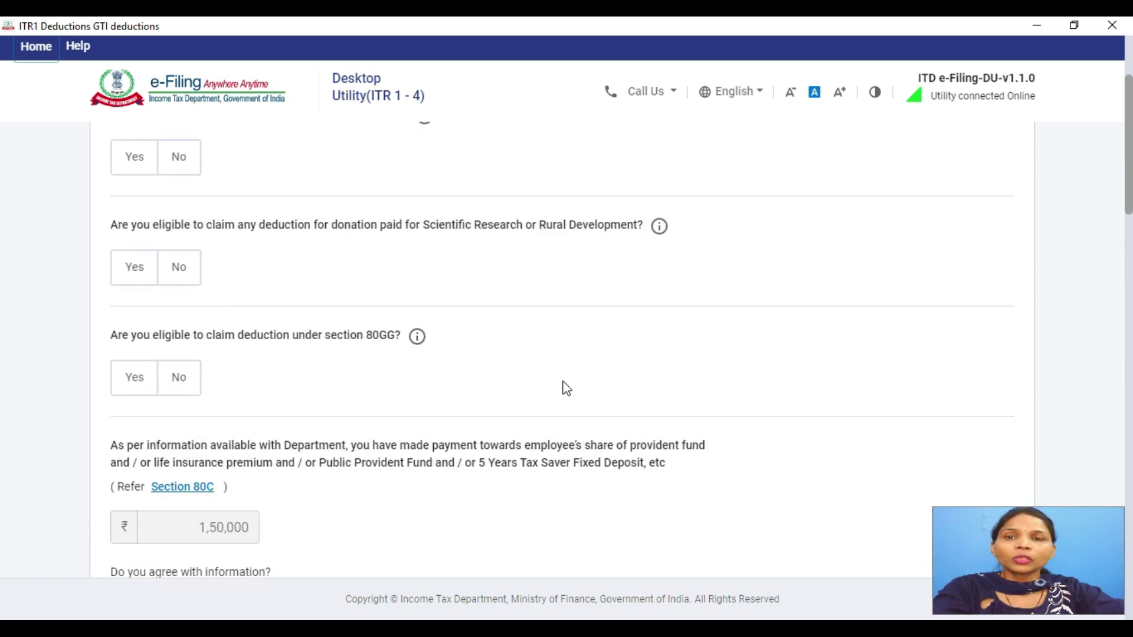
pyautogui.scroll(-3, 561, 387)
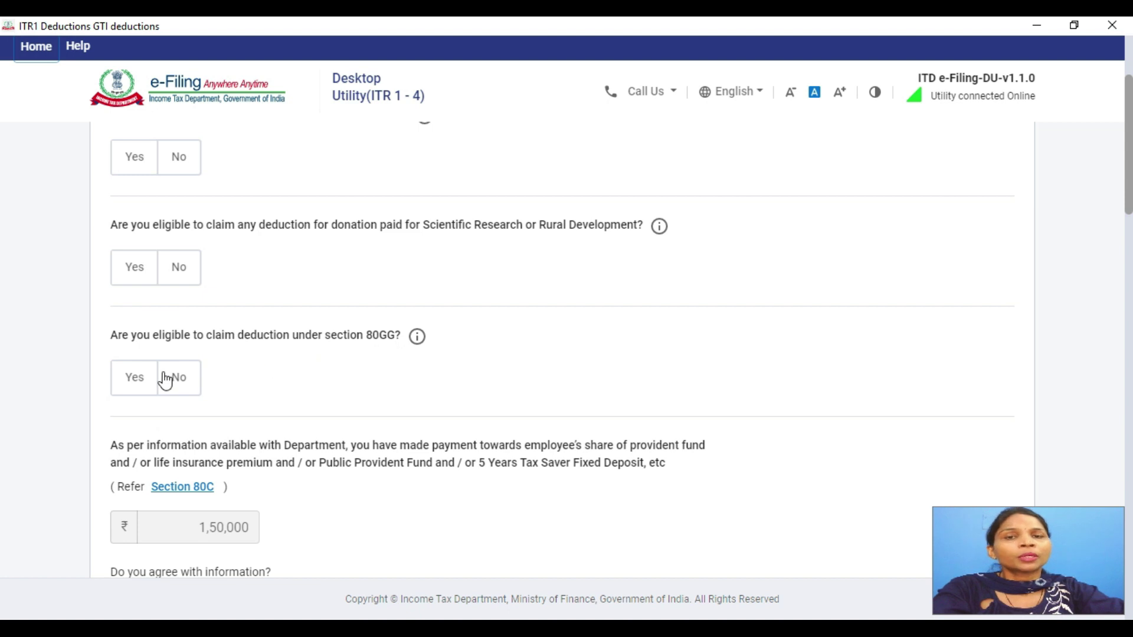
pyautogui.scroll(-3, 313, 365)
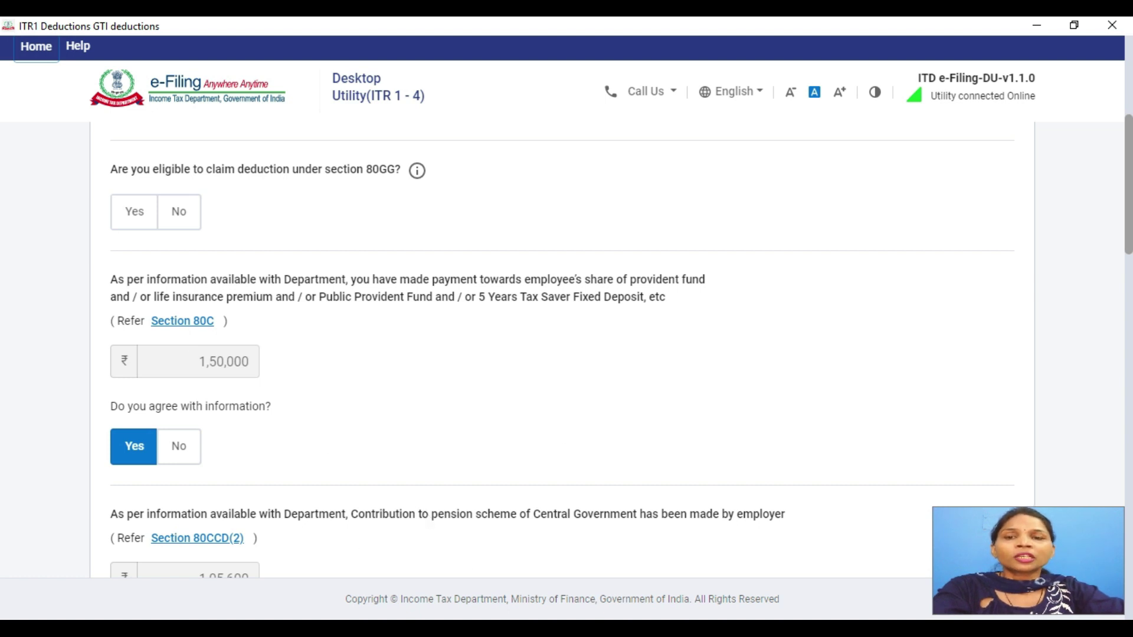
pyautogui.click(550, 630)
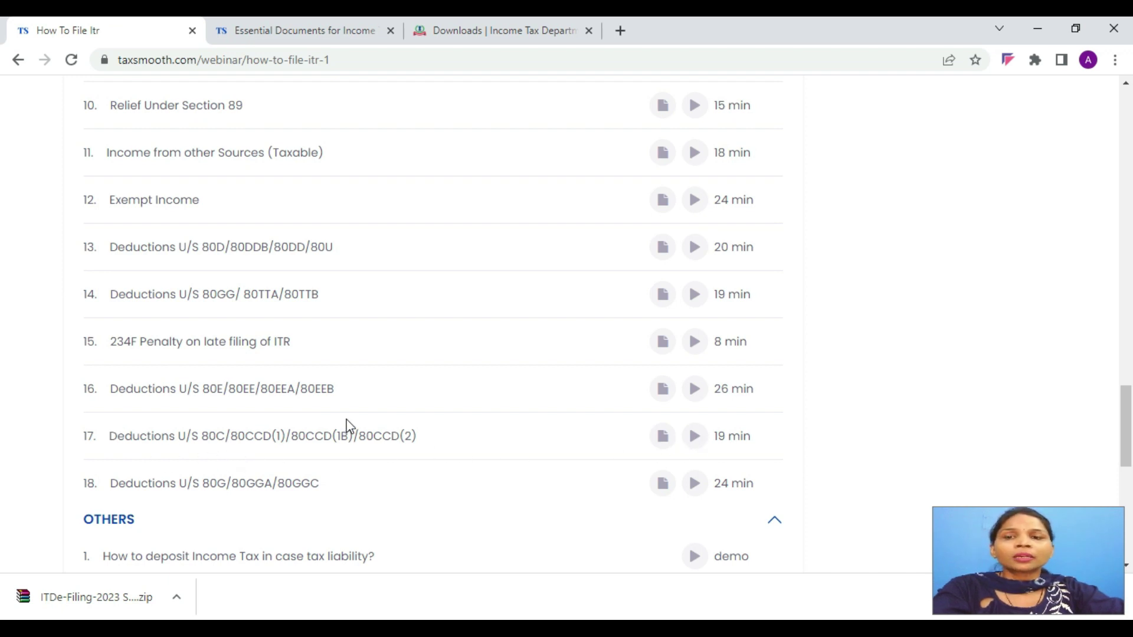
# Read the TaxSmooth article on Section 80C eligible investments, then return to the e-Filing utility.
pyautogui.click(662, 440)
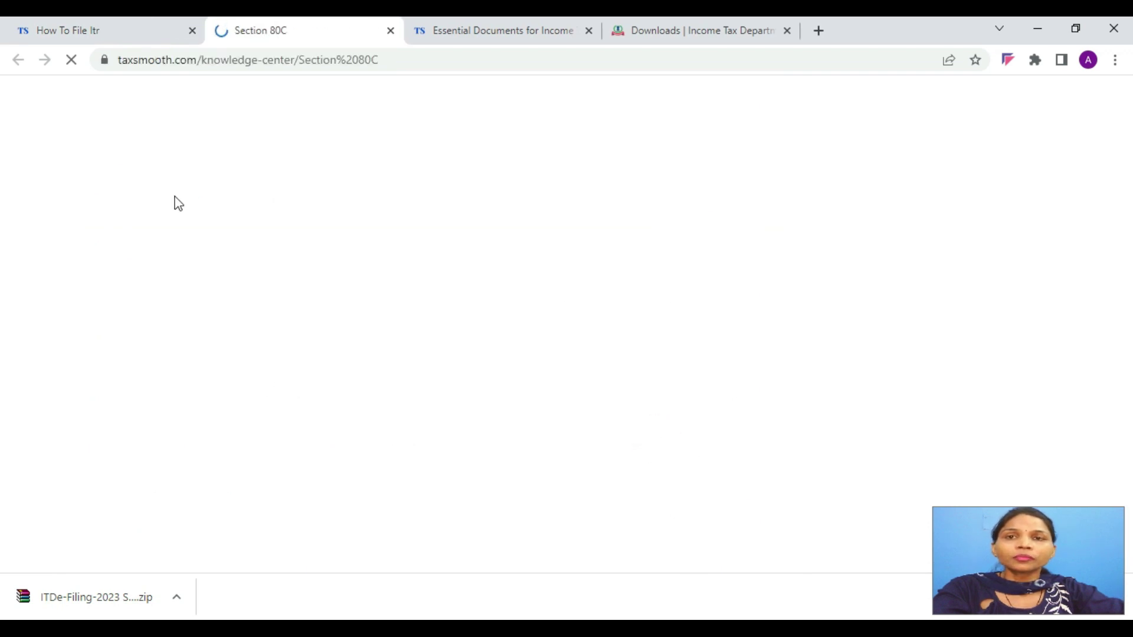
pyautogui.scroll(-4, 333, 277)
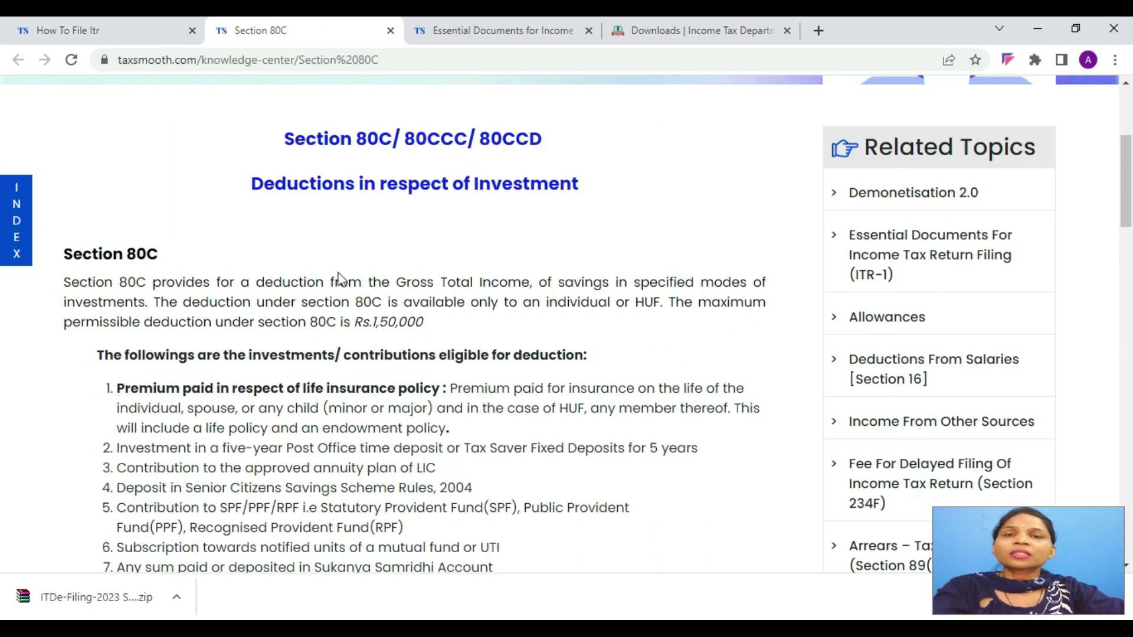
pyautogui.scroll(-4, 524, 197)
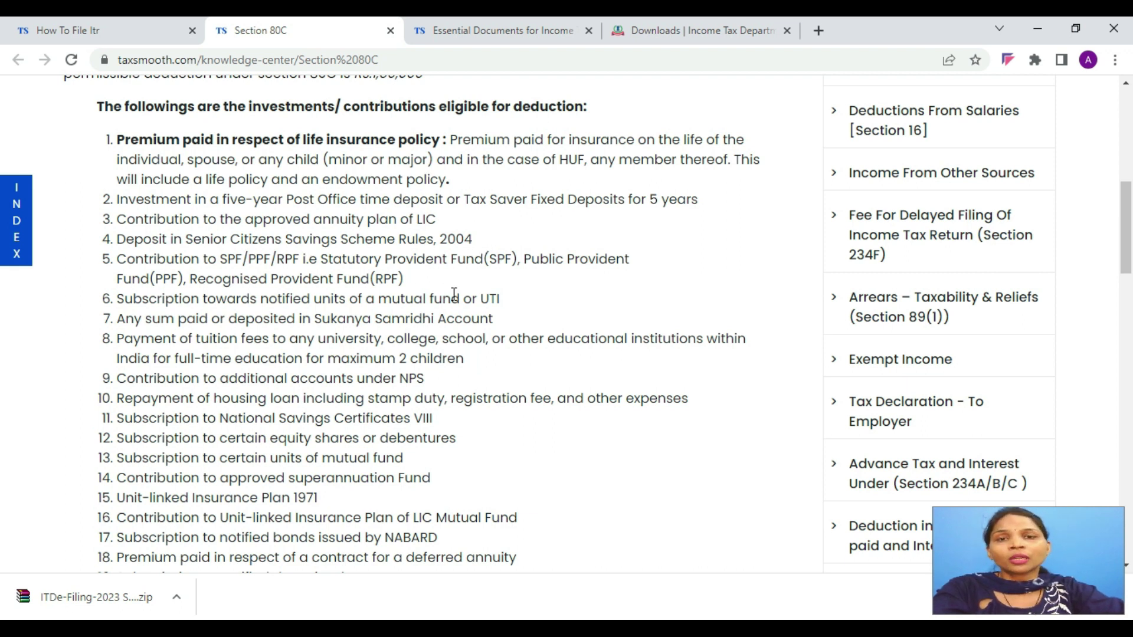
pyautogui.scroll(-1, 476, 297)
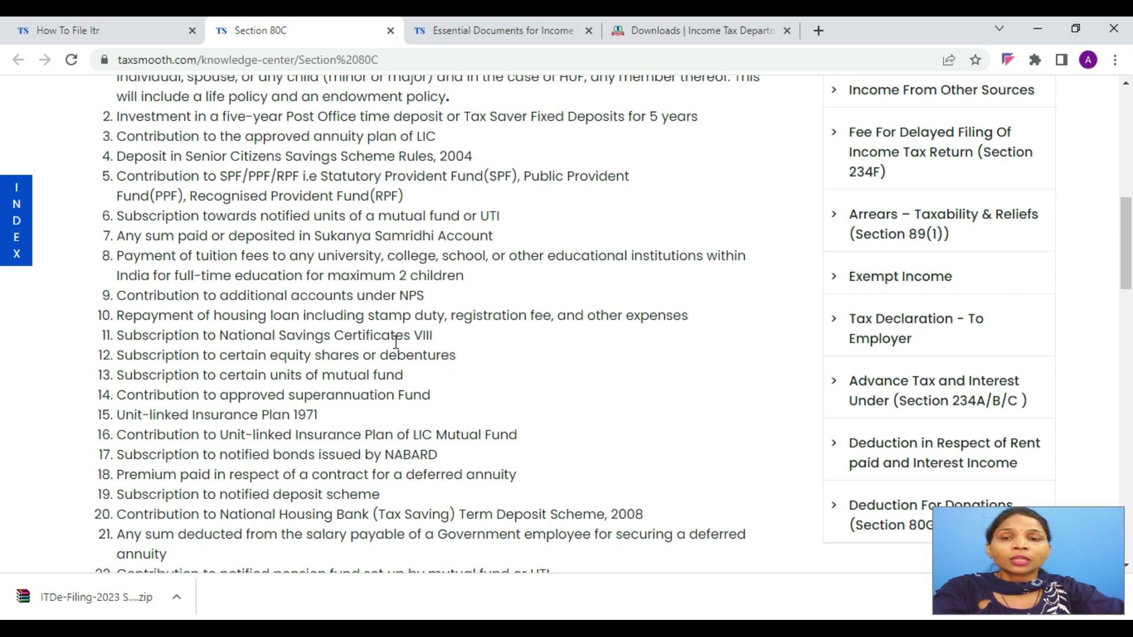
pyautogui.scroll(-1, 373, 342)
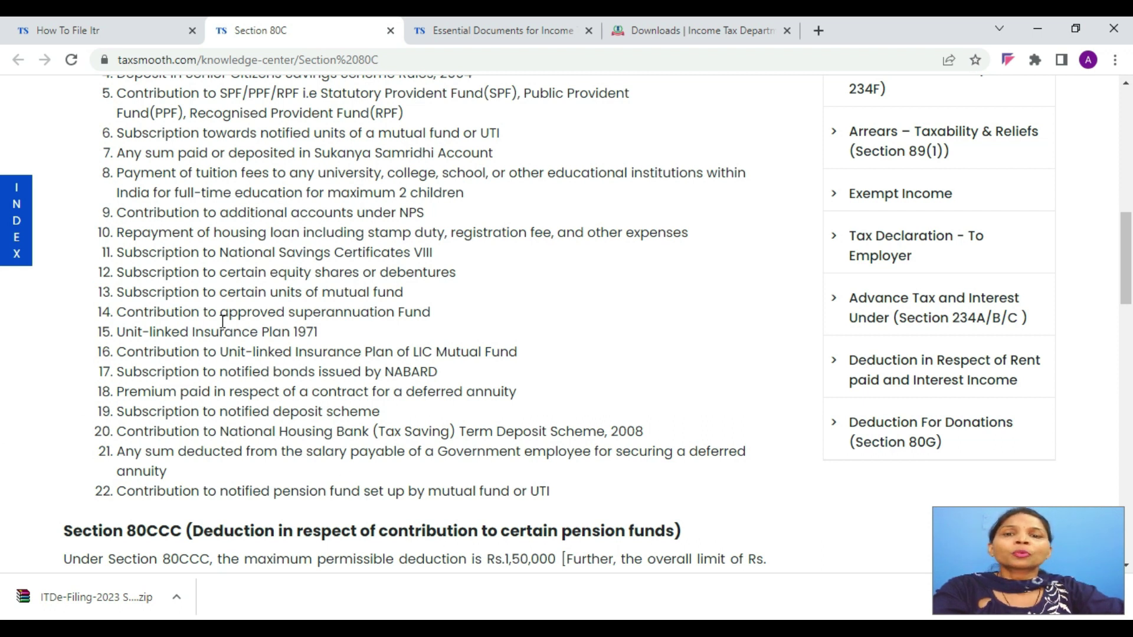
pyautogui.scroll(4, 219, 321)
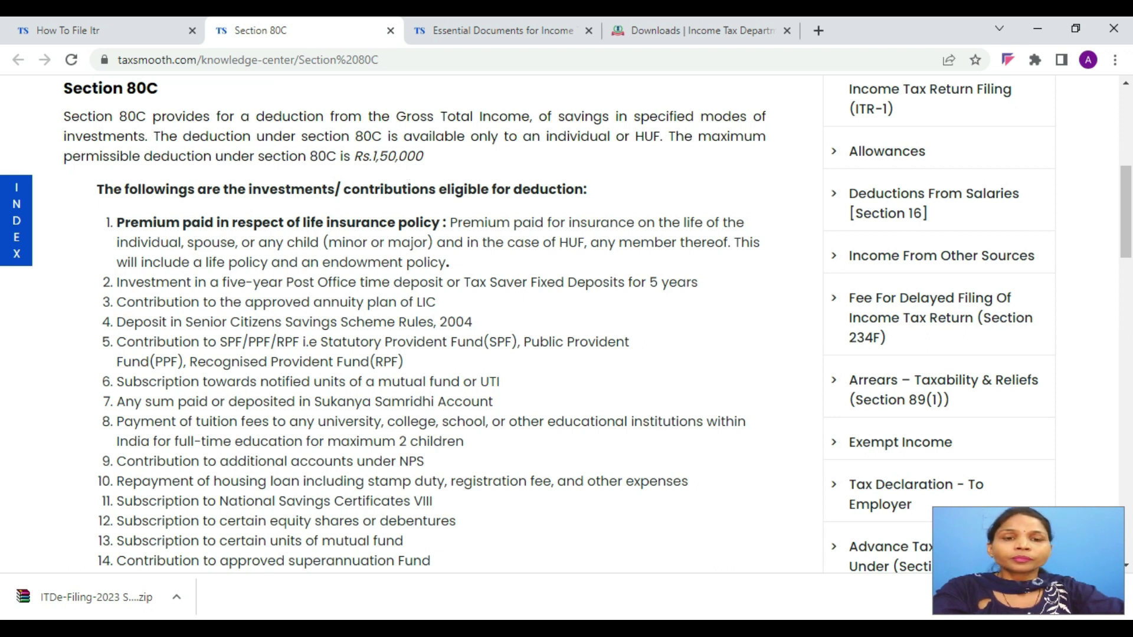
pyautogui.hotkey('alt', 'Tab')
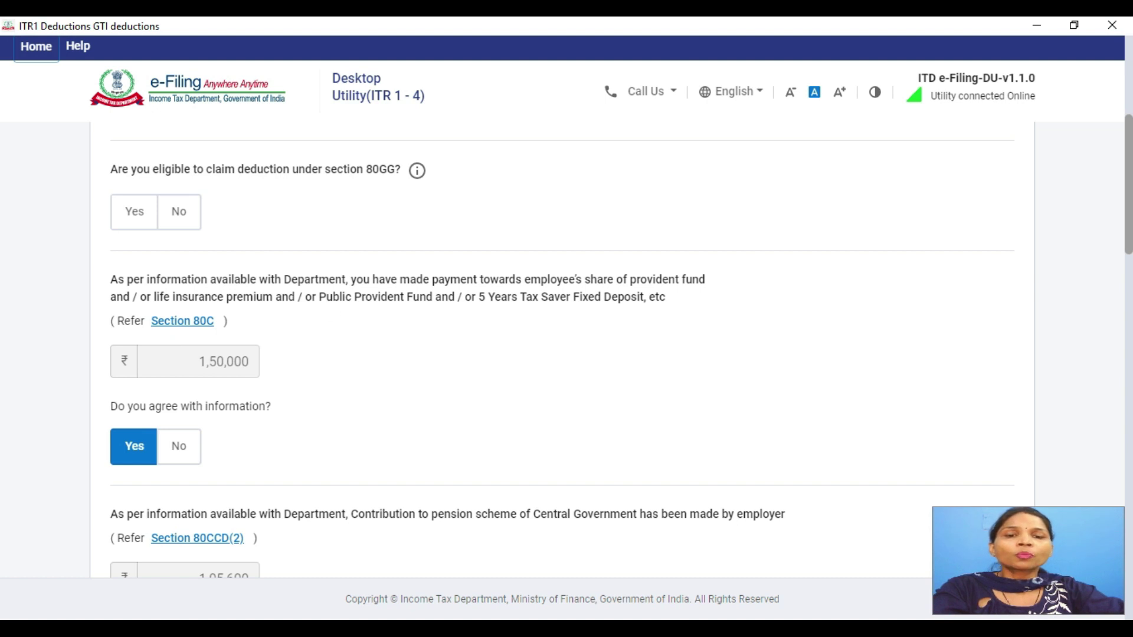
# Bring up Form 16 Part B and highlight the 80C gross amount 409699.00 in row (a).
pyautogui.moveTo(581, 616)
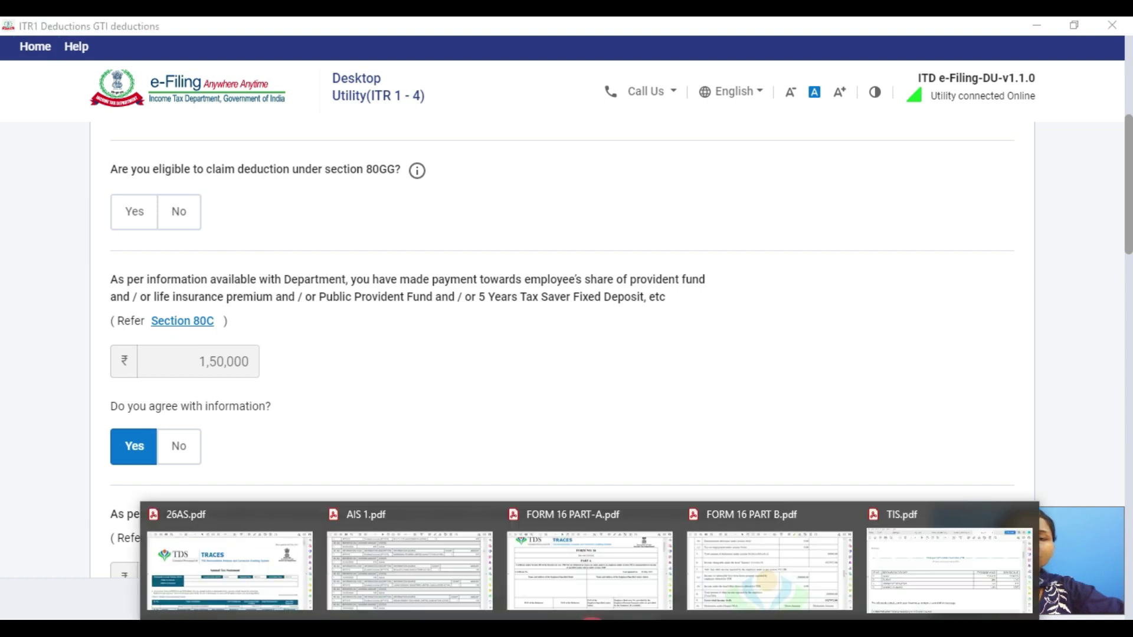
pyautogui.click(747, 557)
pyautogui.scroll(-4, 487, 455)
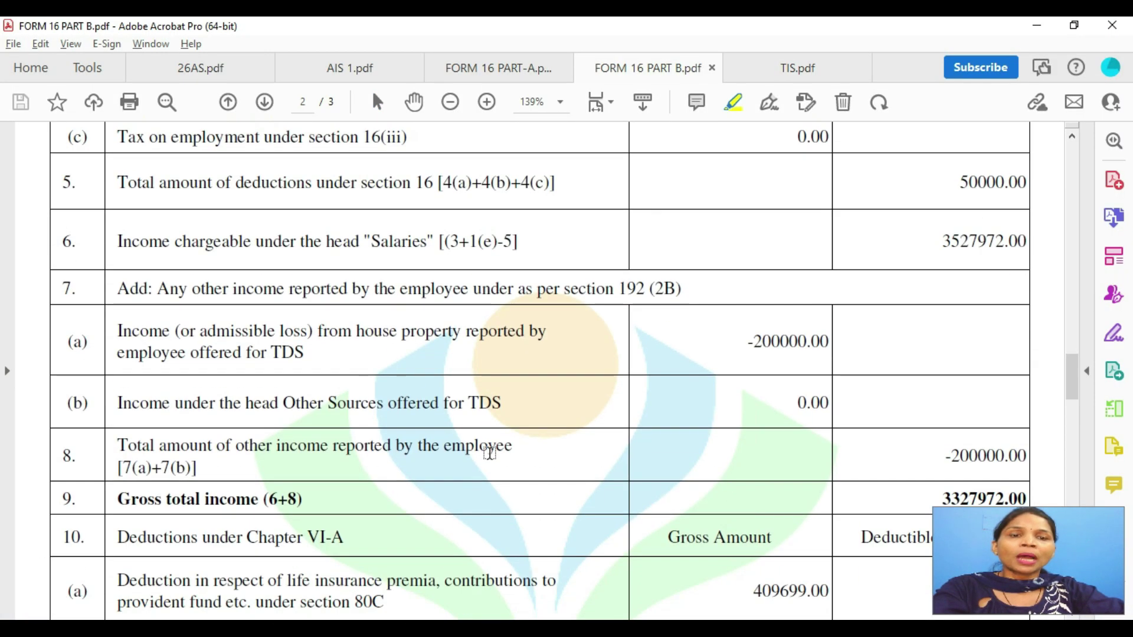
pyautogui.scroll(-1, 488, 455)
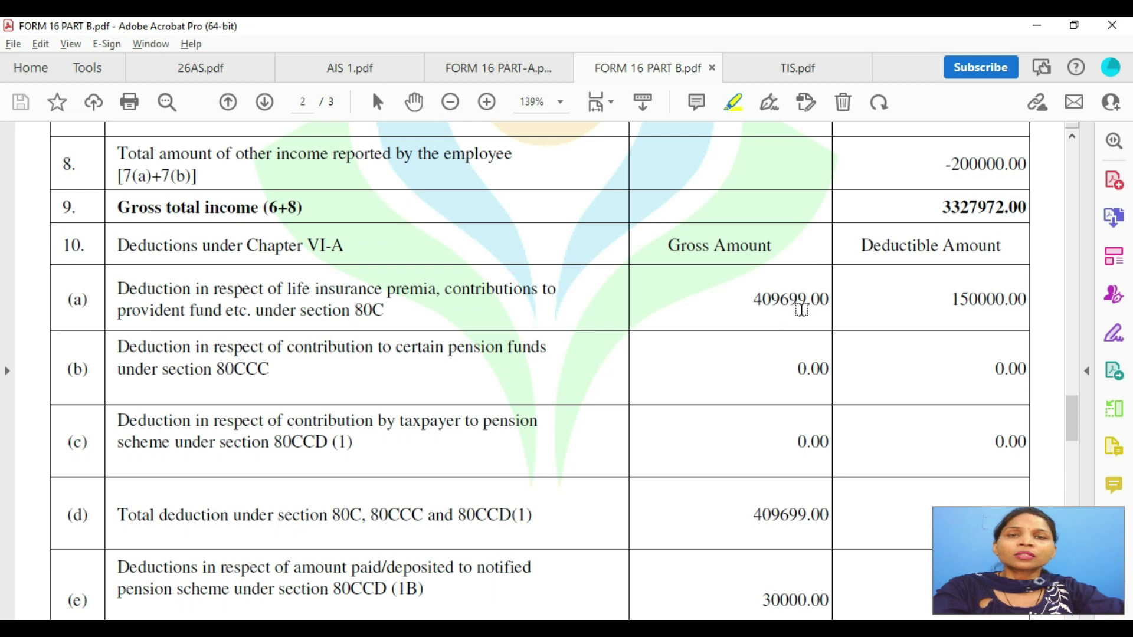
pyautogui.moveTo(815, 300); pyautogui.dragTo(751, 312)
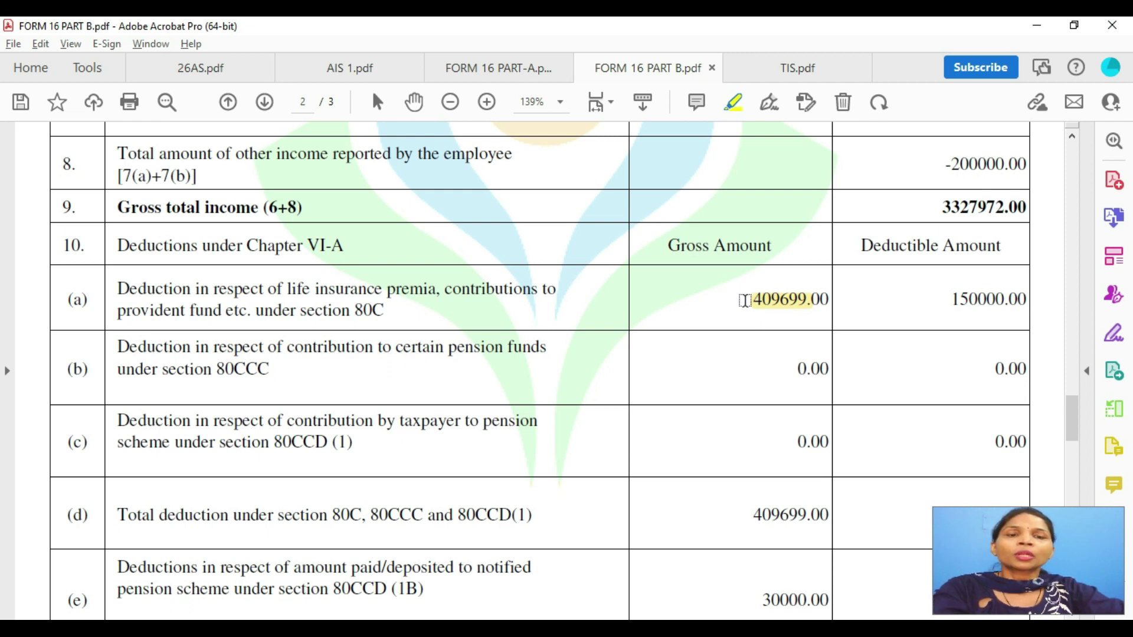
# Check deduction rows (a)–(l), noting 80C deductible 150,000, then return to the e-Filing utility.
pyautogui.scroll(-10, 770, 304)
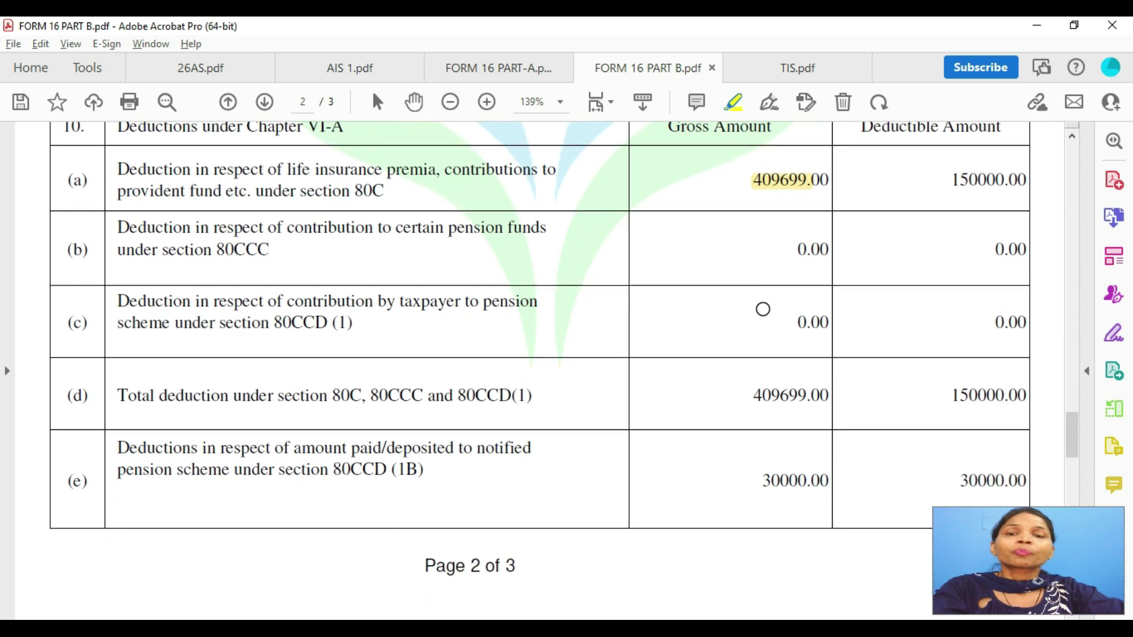
pyautogui.scroll(8, 761, 305)
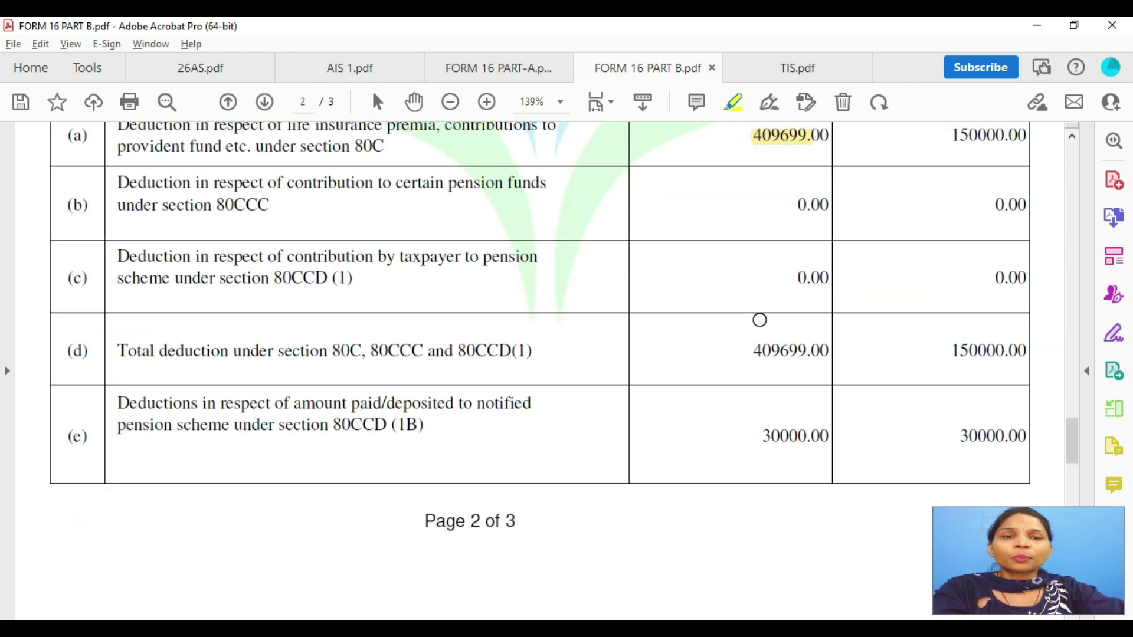
pyautogui.scroll(-1, 759, 322)
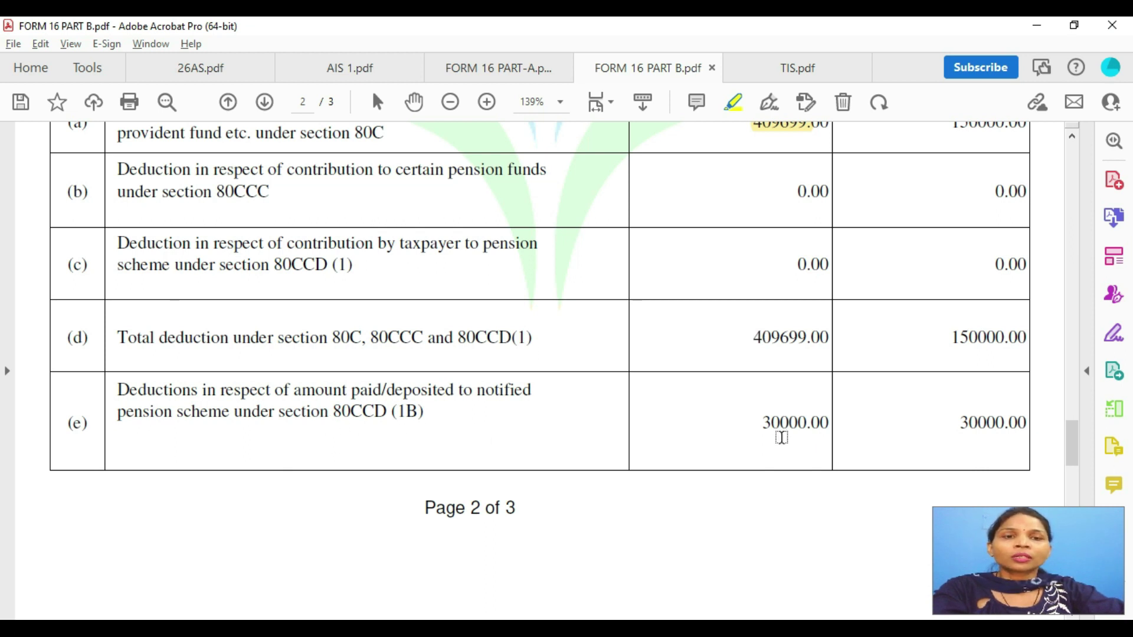
pyautogui.scroll(-2, 782, 436)
pyautogui.scroll(1, 568, 376)
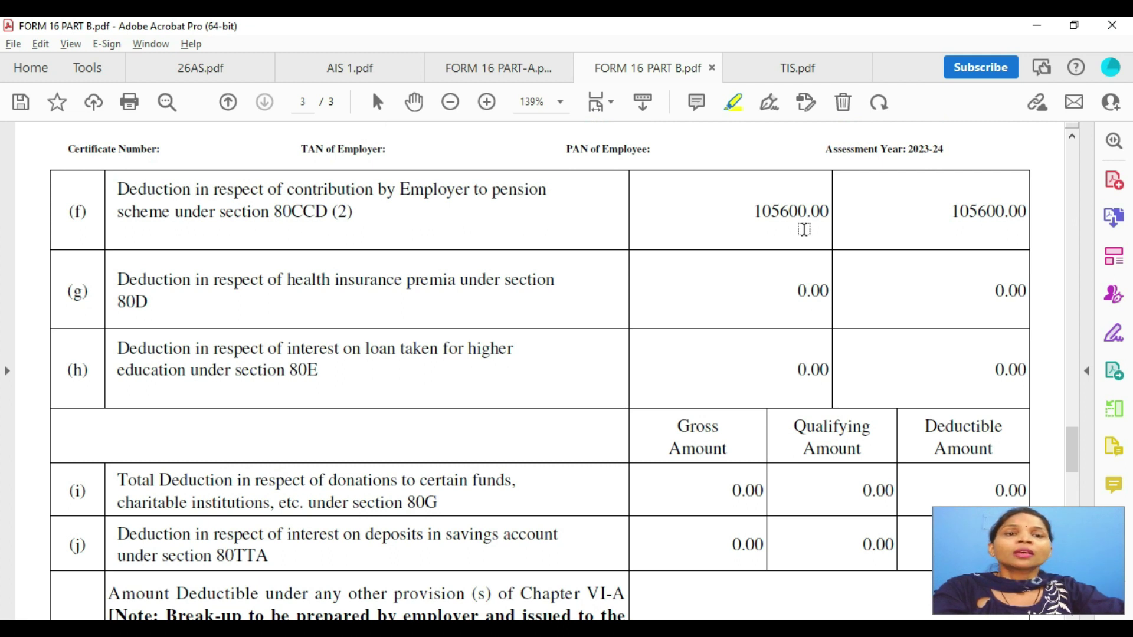
pyautogui.scroll(-1, 829, 316)
pyautogui.scroll(-7, 827, 313)
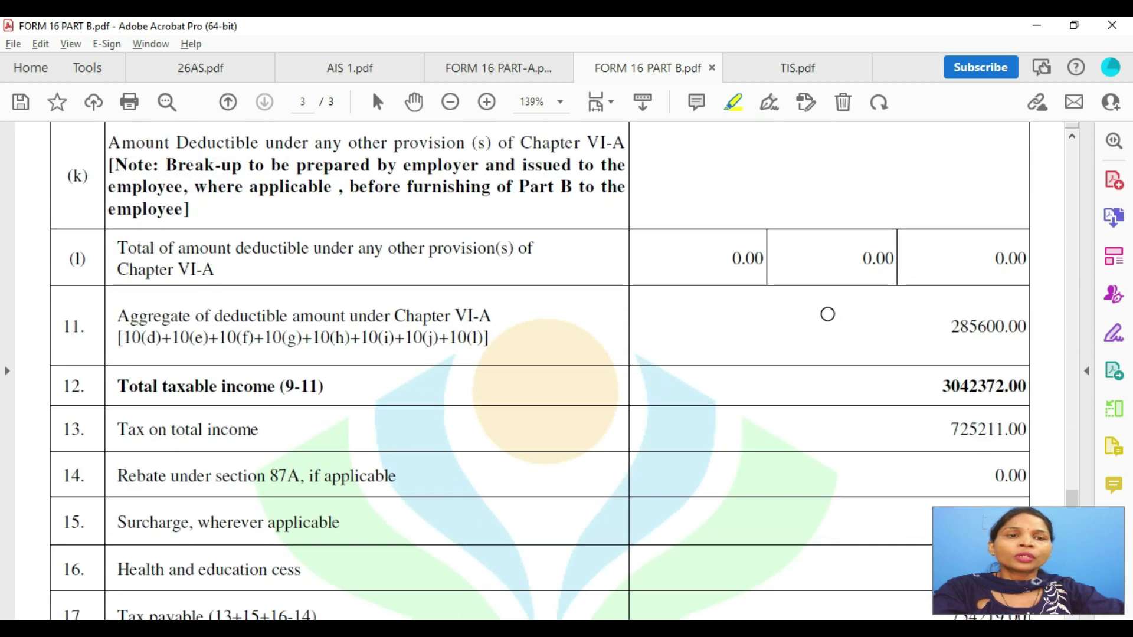
pyautogui.scroll(8, 827, 314)
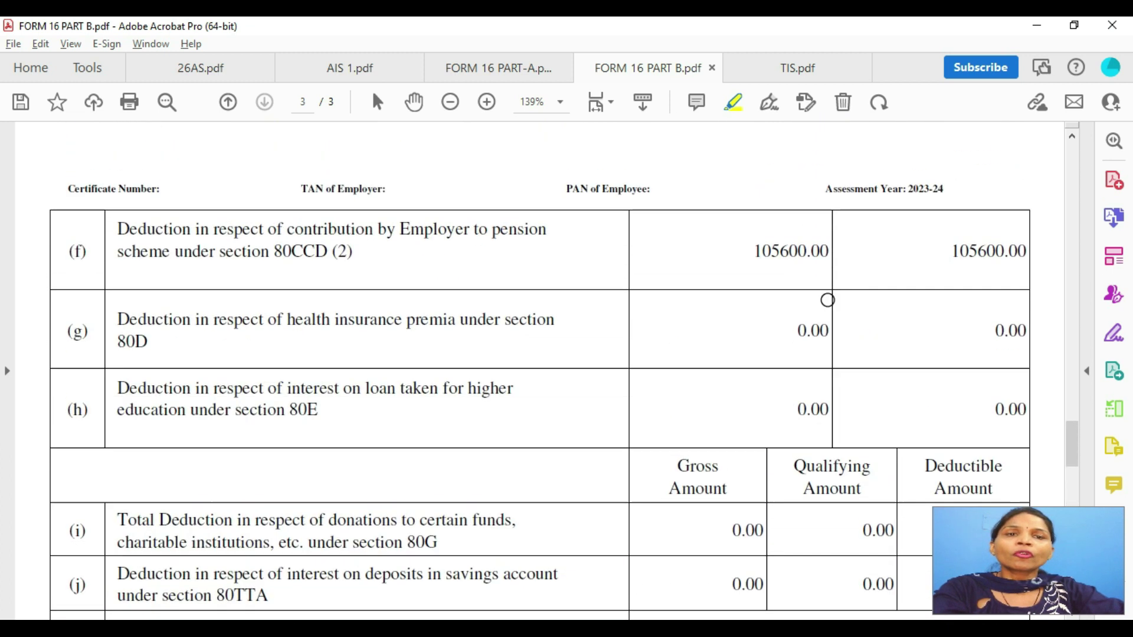
pyautogui.scroll(8, 827, 299)
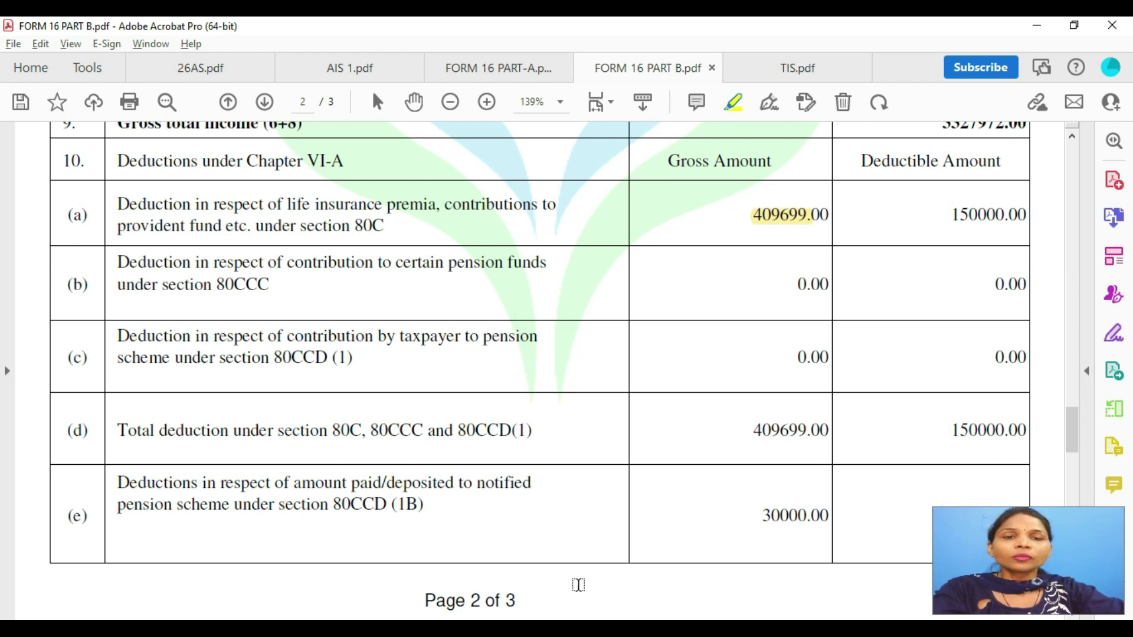
pyautogui.hotkey('alt', 'Tab')
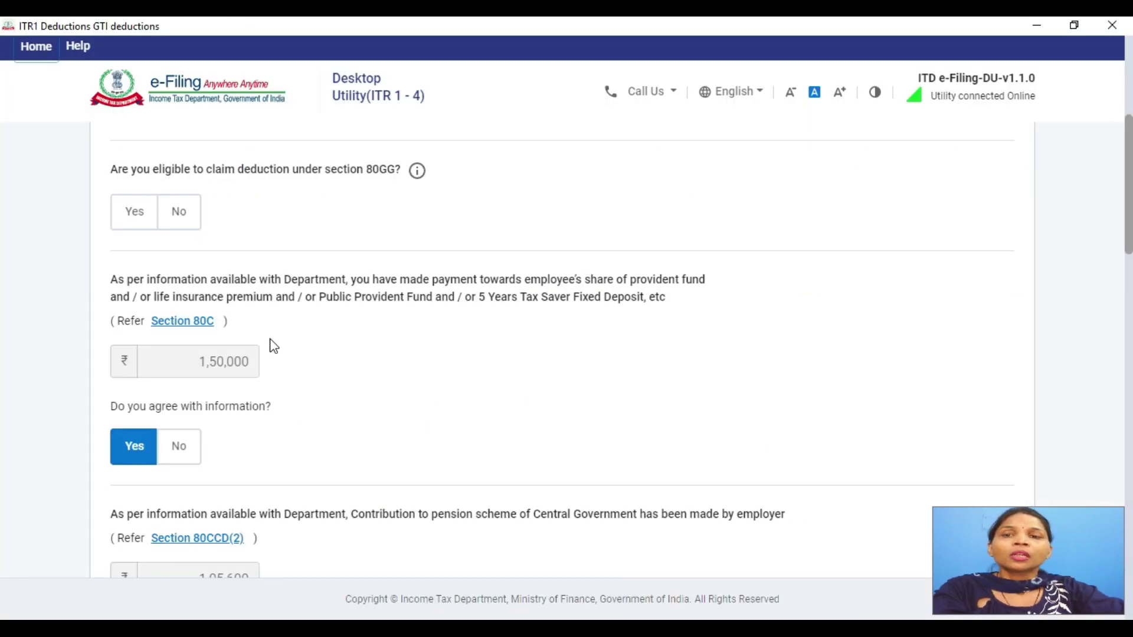
pyautogui.scroll(-4, 247, 366)
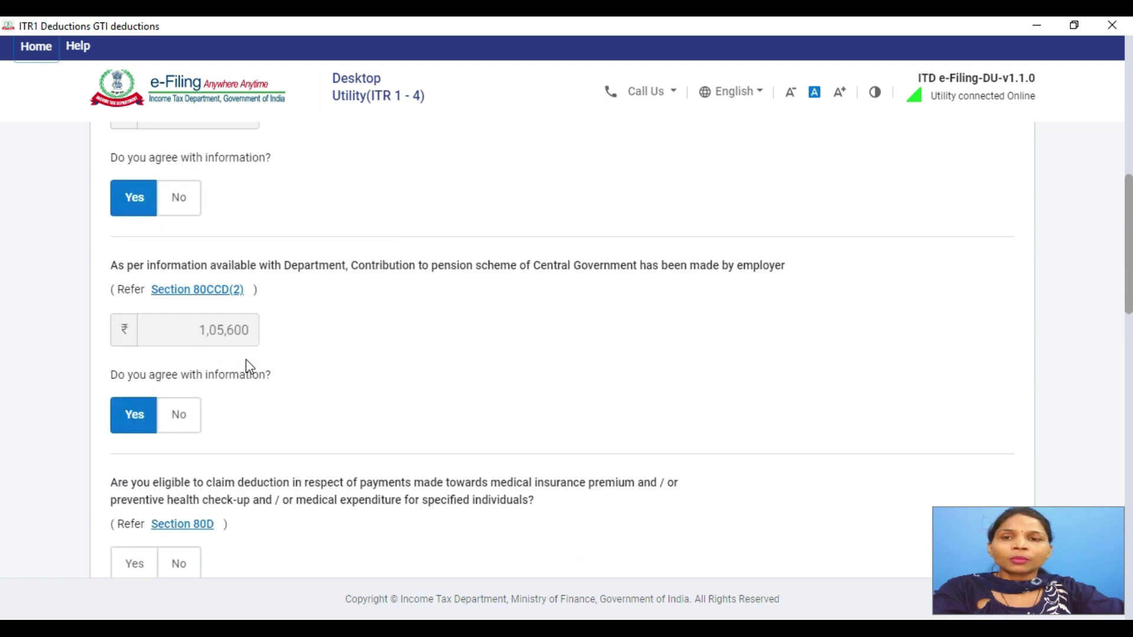
pyautogui.scroll(-1, 249, 366)
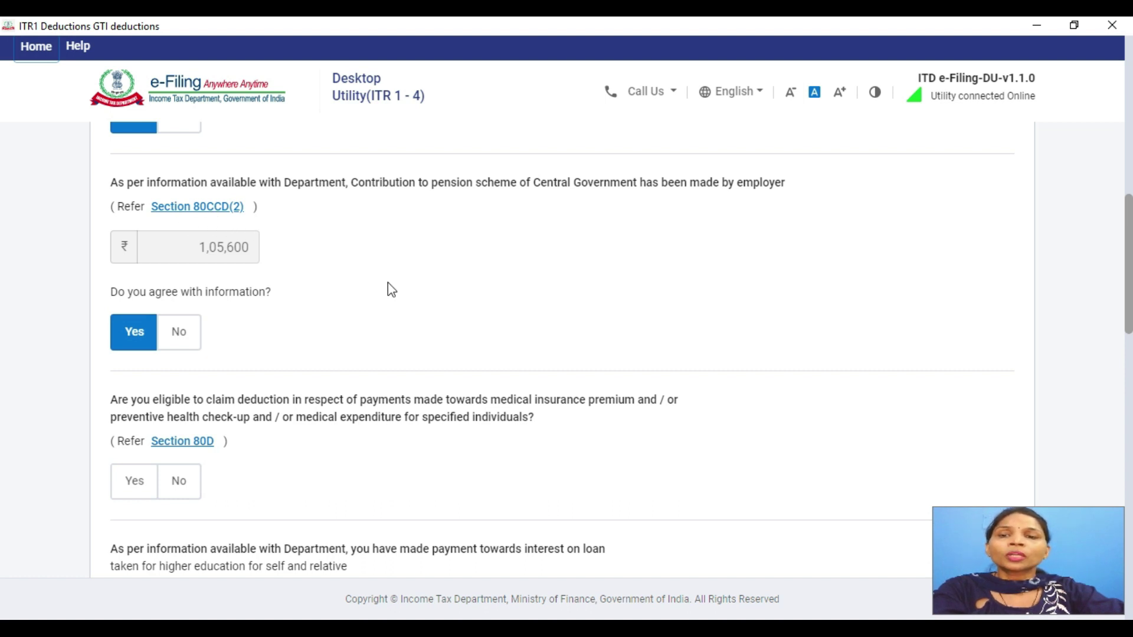
pyautogui.scroll(-3, 388, 286)
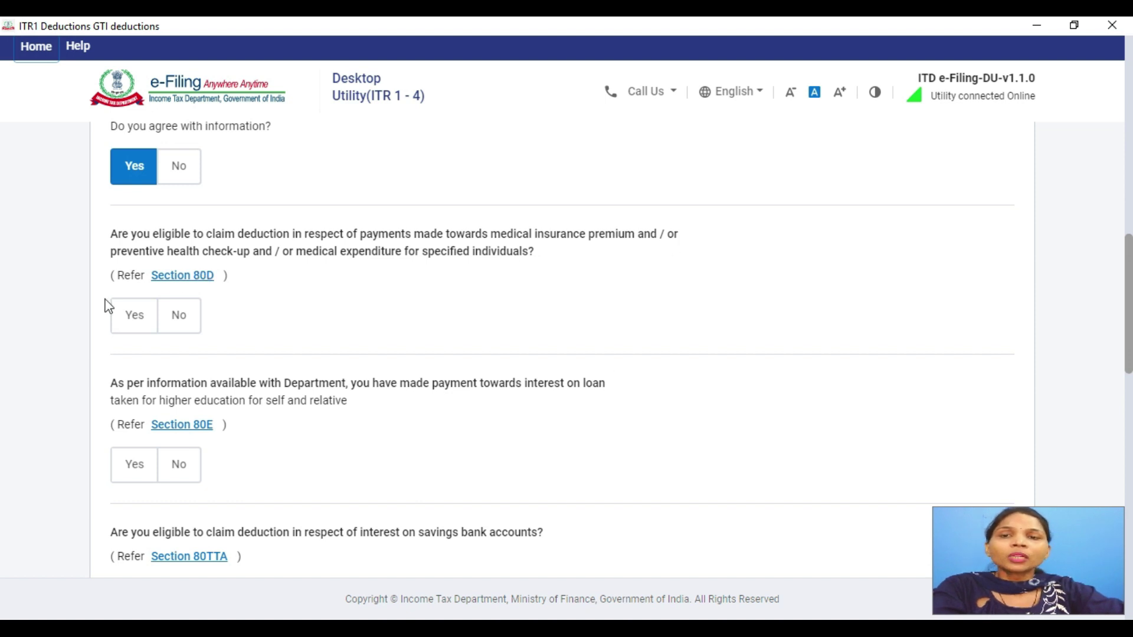
# Answer Yes to claiming the Section 80D medical insurance deduction.
pyautogui.click(136, 321)
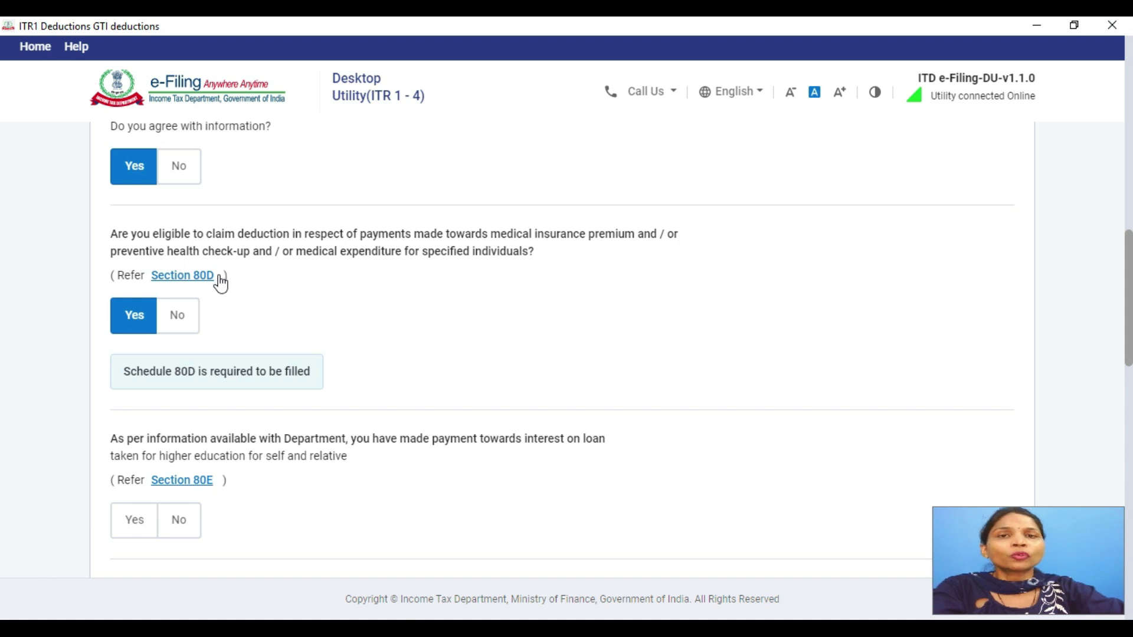
pyautogui.scroll(-4, 331, 284)
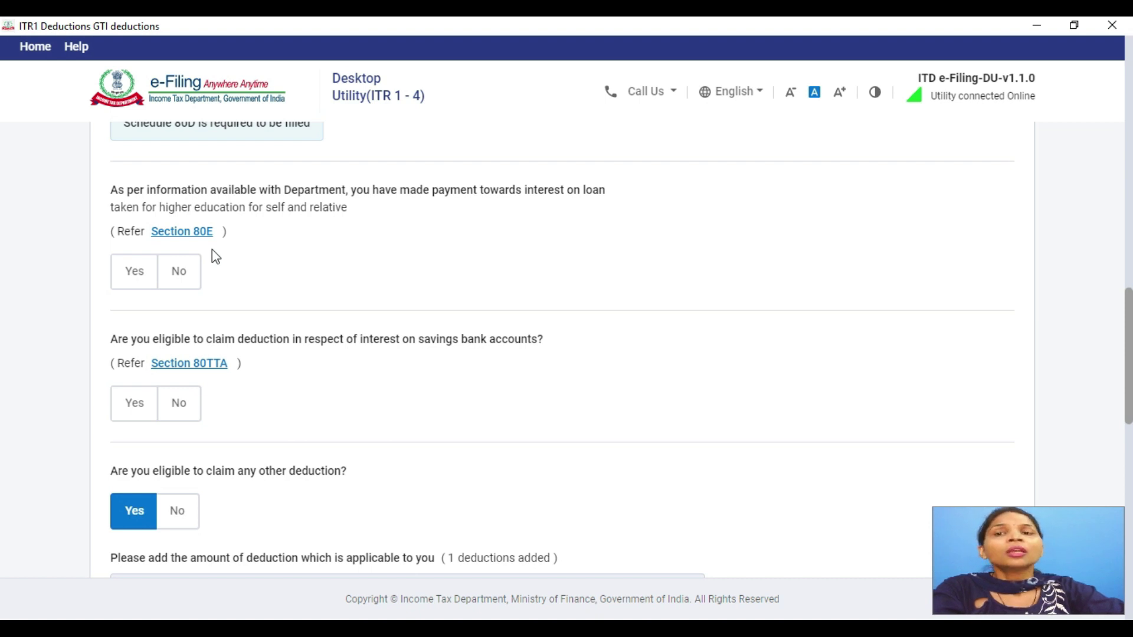
# Answer Yes to the 80TTA question and verify 80CCD(1B) shows ₹30,000 in the other-deductions table.
pyautogui.scroll(-3, 211, 249)
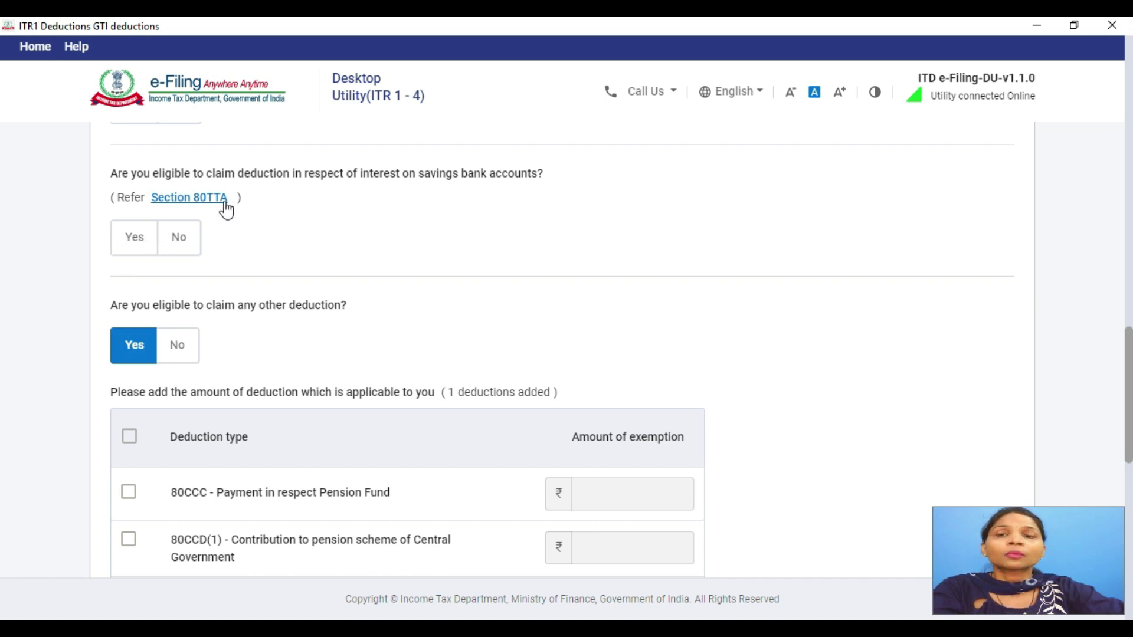
pyautogui.click(136, 239)
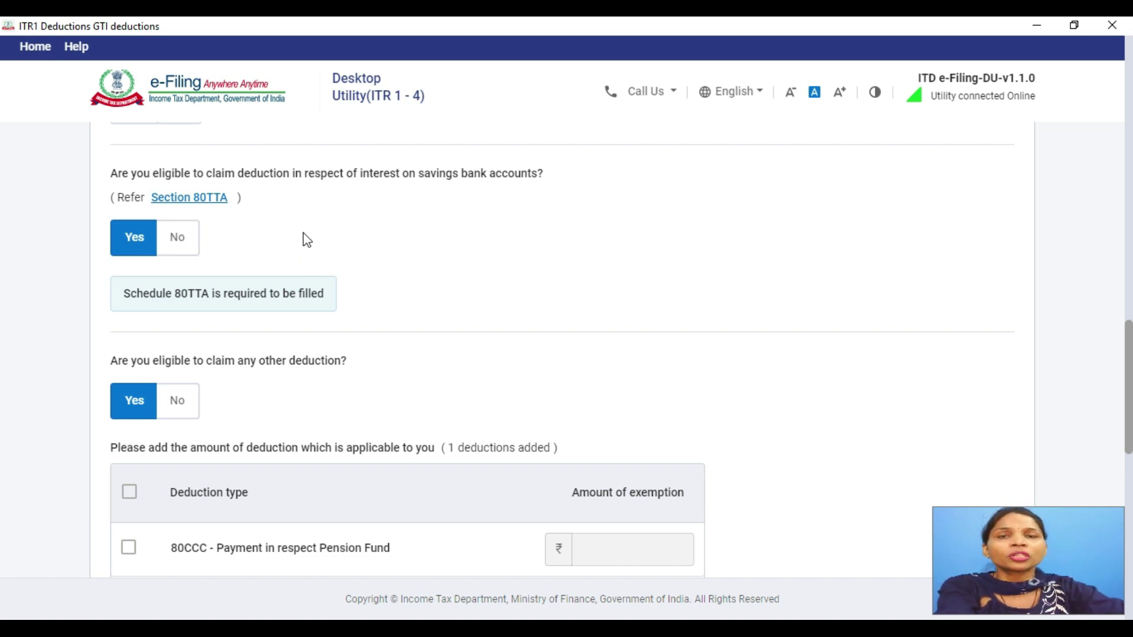
pyautogui.scroll(-3, 307, 240)
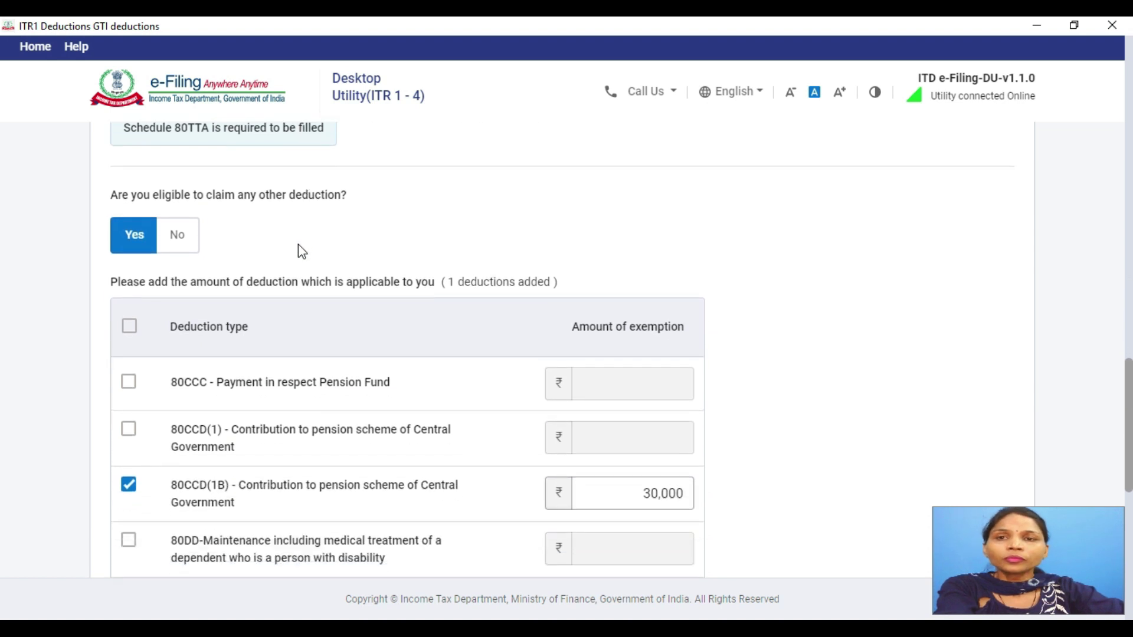
pyautogui.scroll(-2, 292, 243)
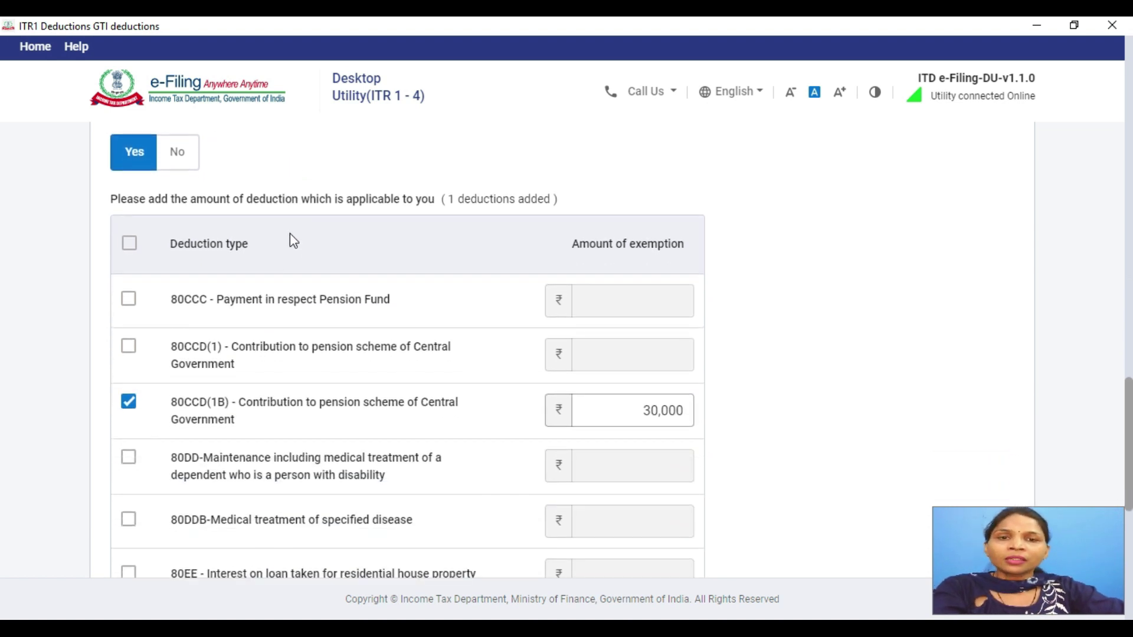
pyautogui.scroll(-3, 303, 367)
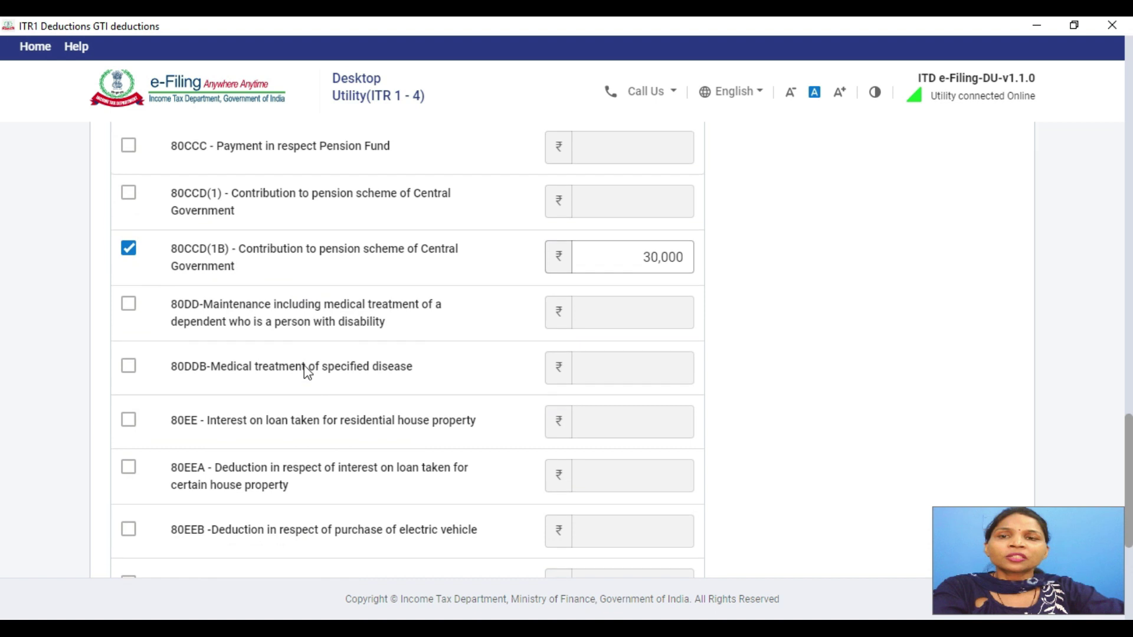
pyautogui.scroll(3, 303, 367)
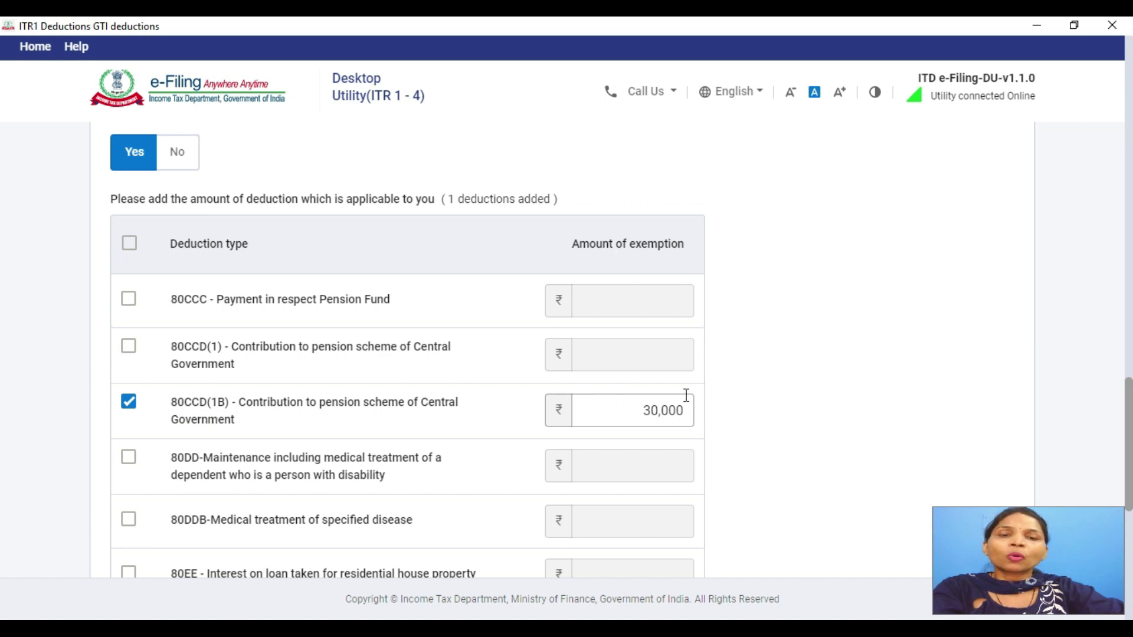
pyautogui.scroll(-3, 686, 402)
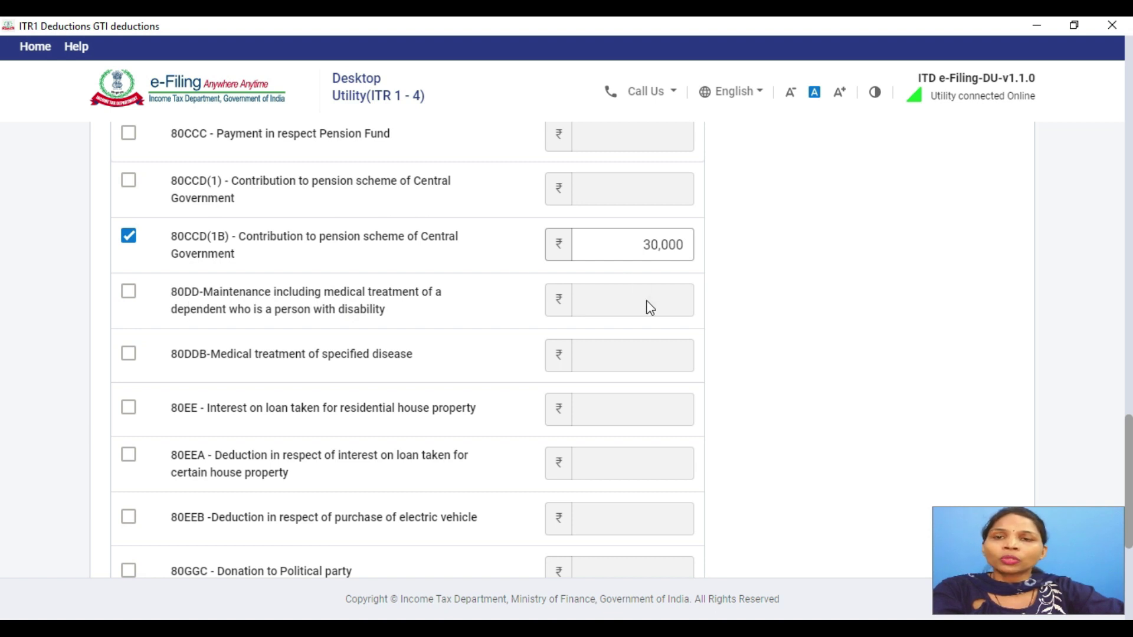
pyautogui.scroll(-5, 260, 321)
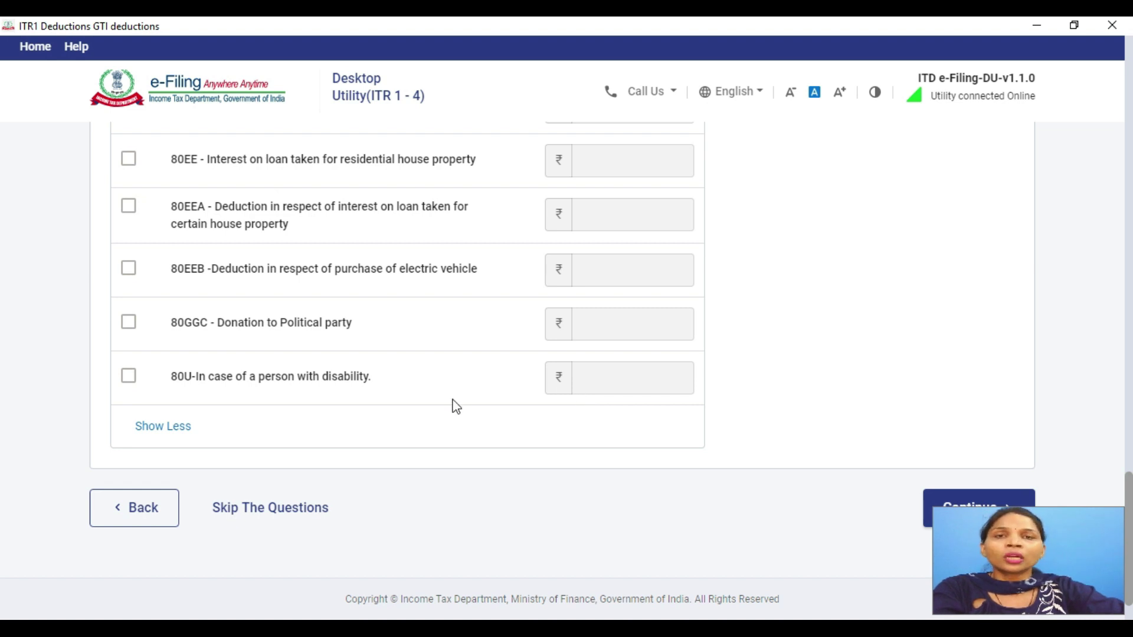
pyautogui.scroll(7, 366, 396)
pyautogui.scroll(-1, 366, 405)
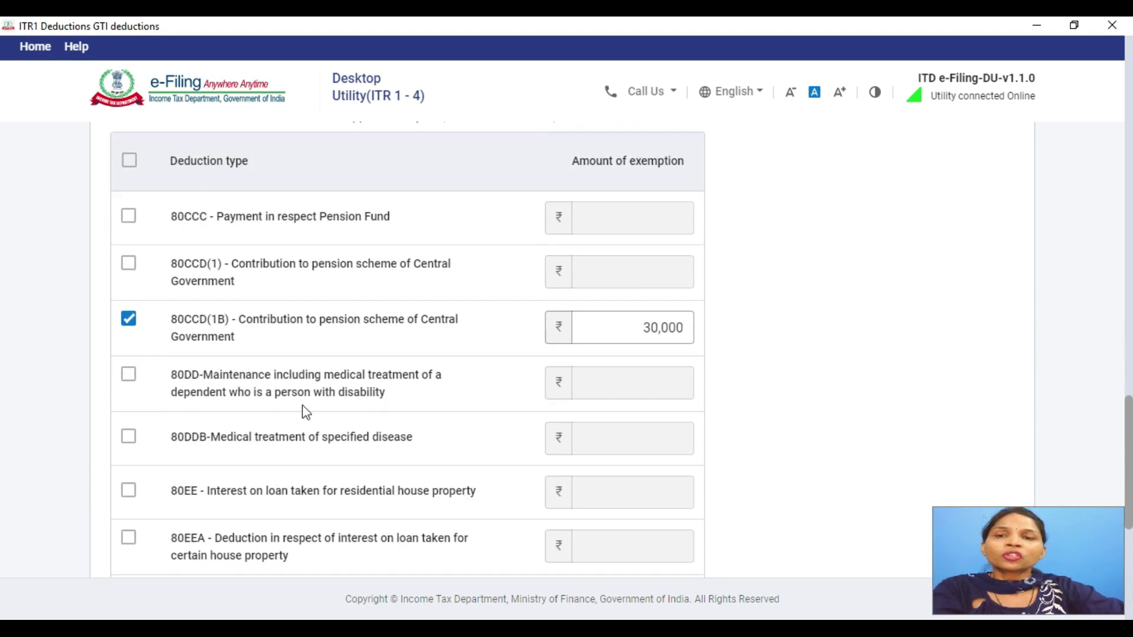
pyautogui.scroll(-3, 303, 377)
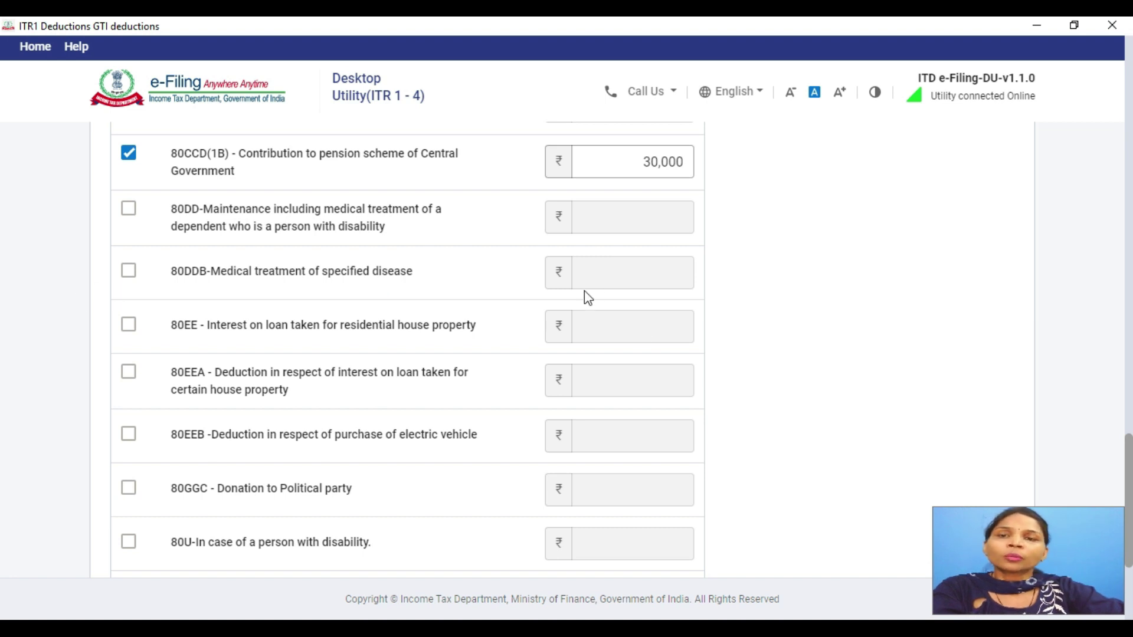
pyautogui.scroll(-2, 588, 297)
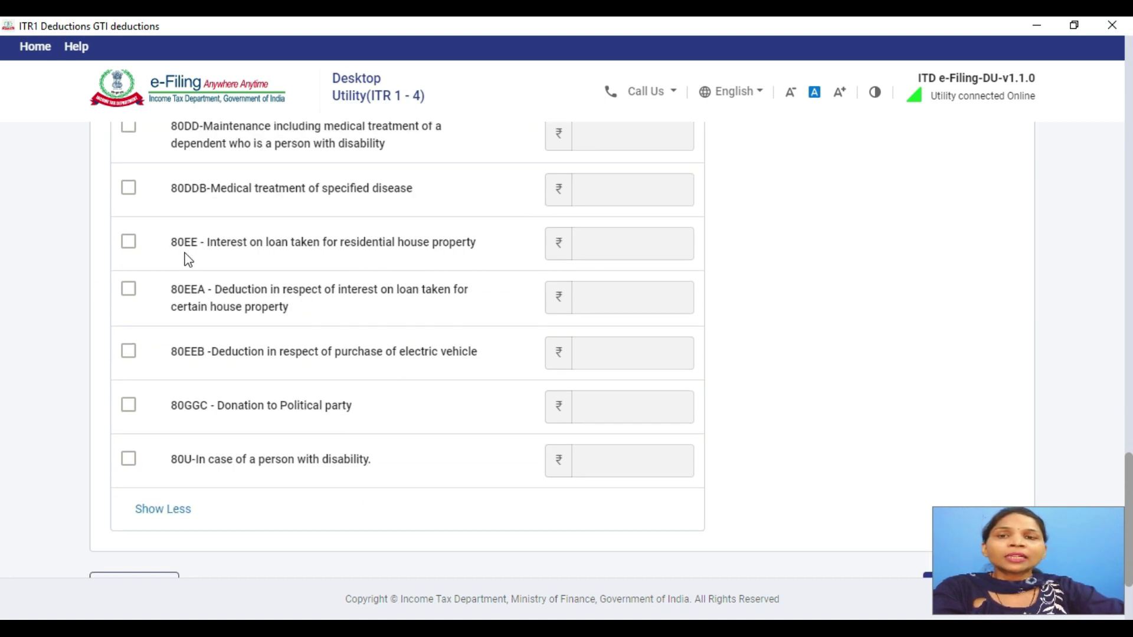
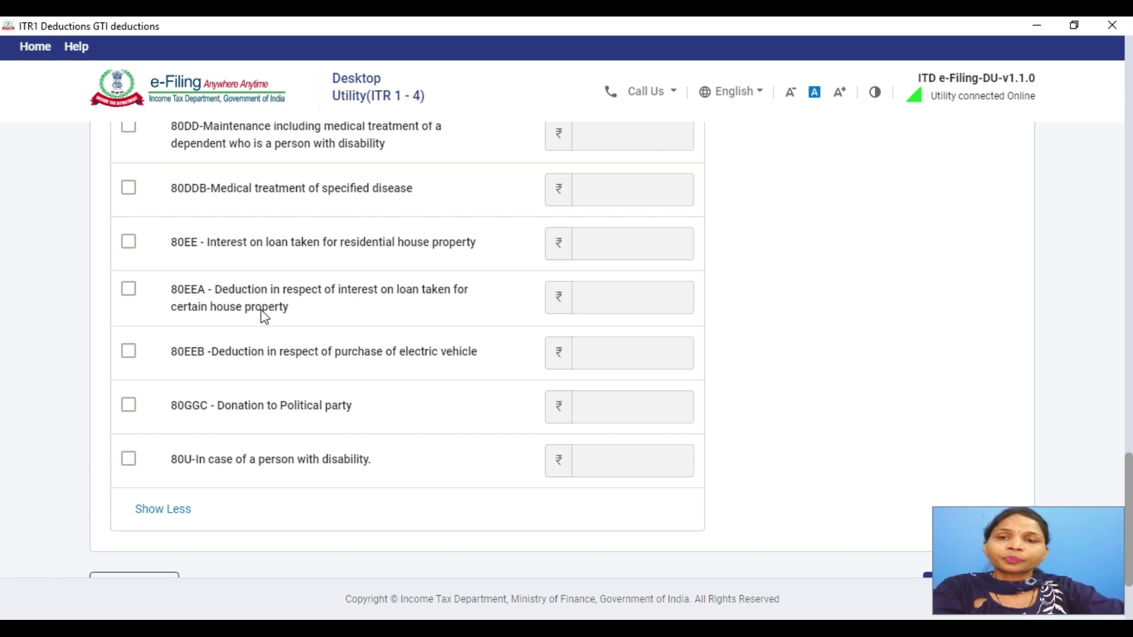
# Review the deduction answers, check the 80CCD(1B) entry of ₹30,000, and continue to deduction verification.
pyautogui.scroll(-2, 283, 328)
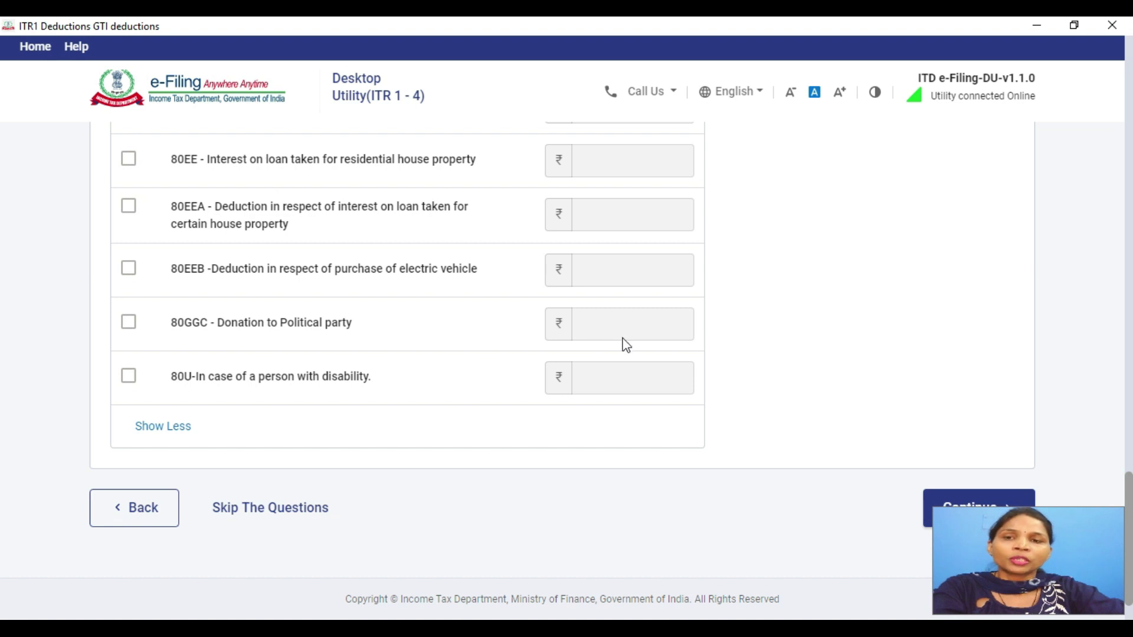
pyautogui.scroll(9, 294, 380)
pyautogui.scroll(15, 294, 381)
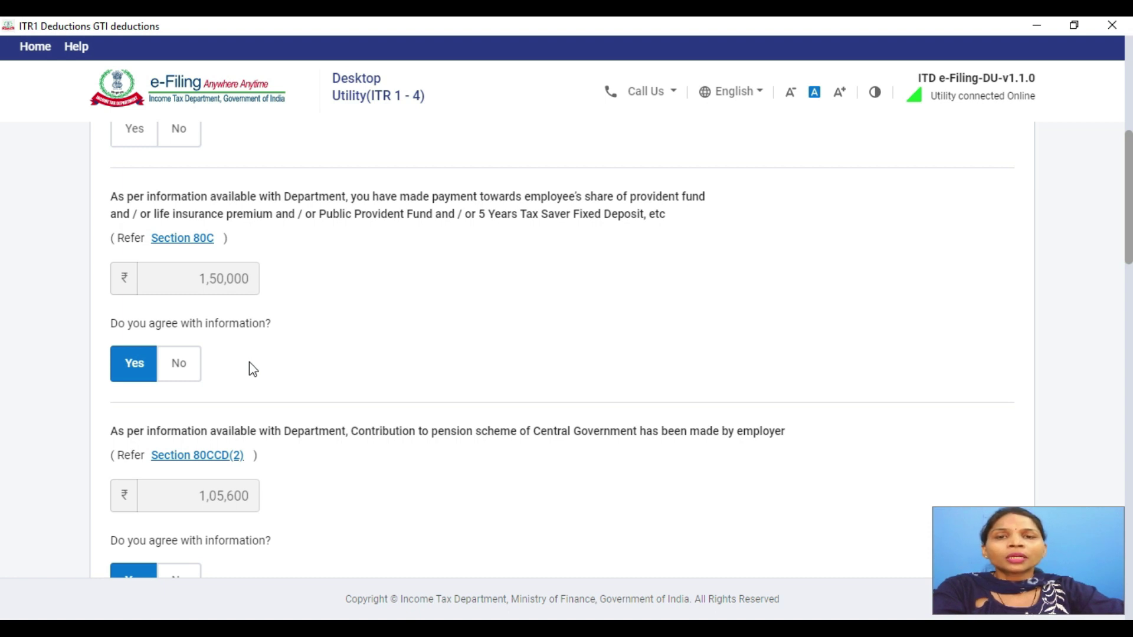
pyautogui.scroll(-20, 253, 370)
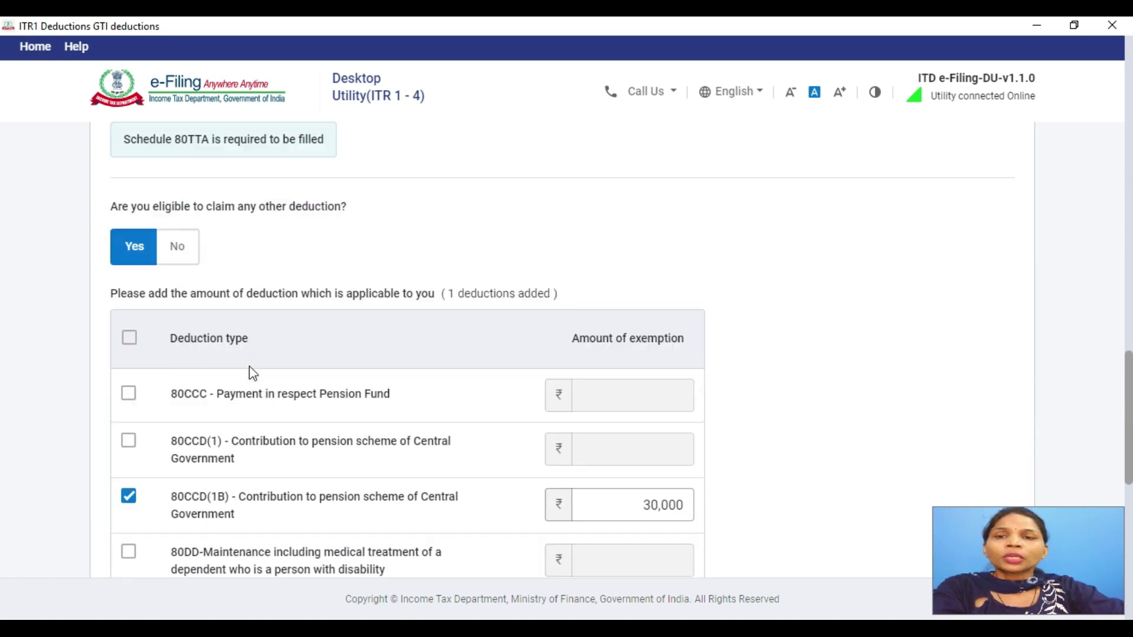
pyautogui.scroll(-6, 251, 373)
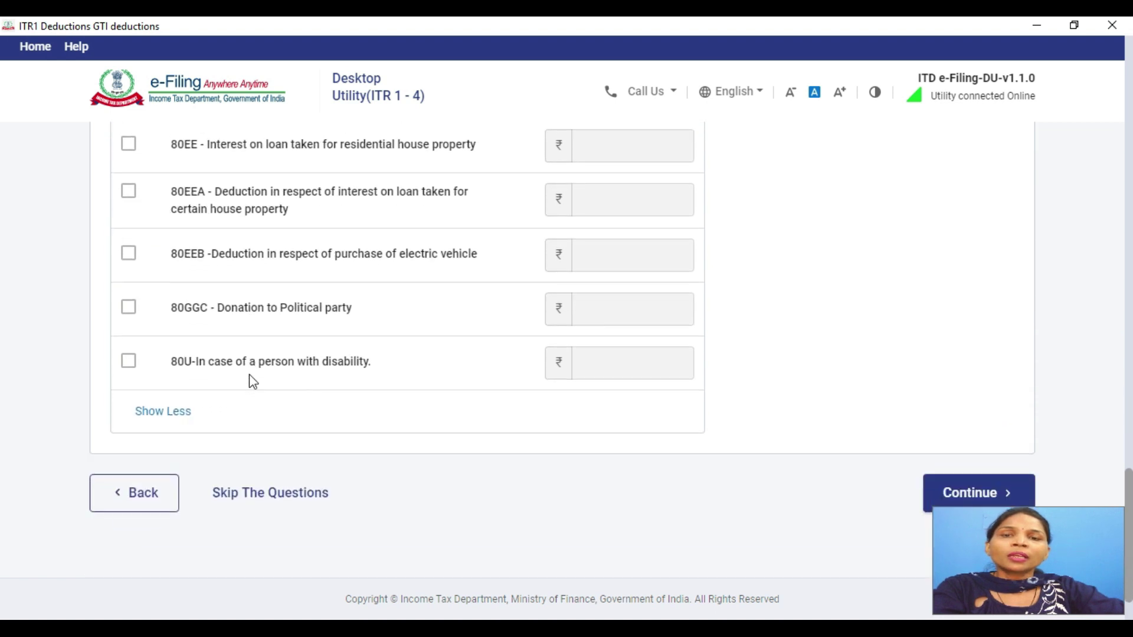
pyautogui.click(942, 467)
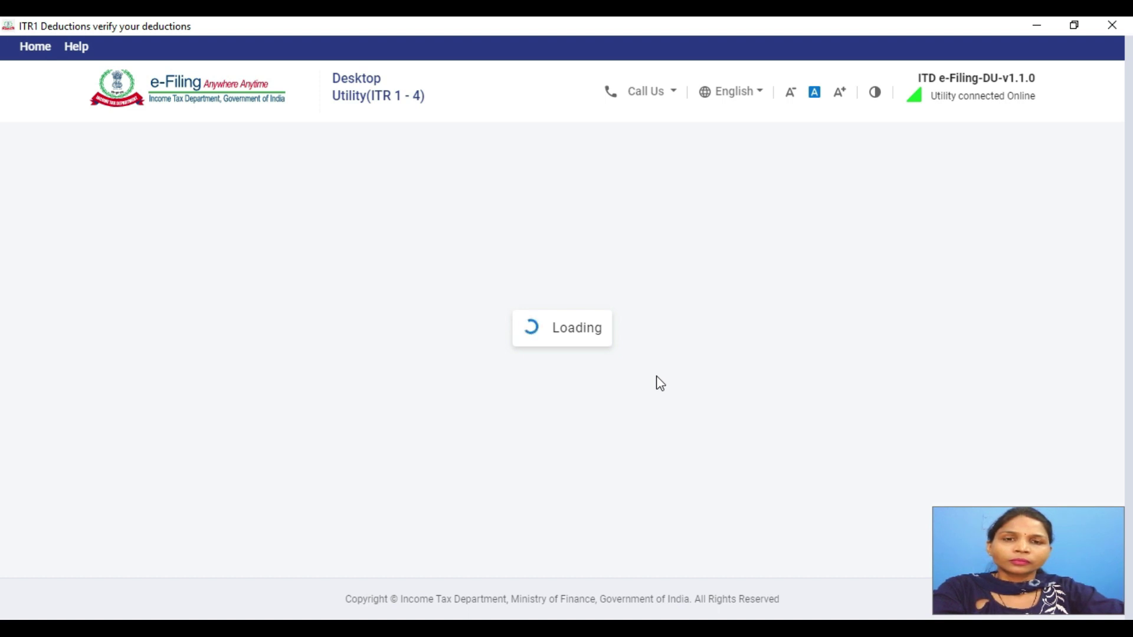
# Look over the 80C, 80CCD(2) and 80CCD(1B) cards, then choose Add 80D under other claims.
pyautogui.scroll(-3, 522, 361)
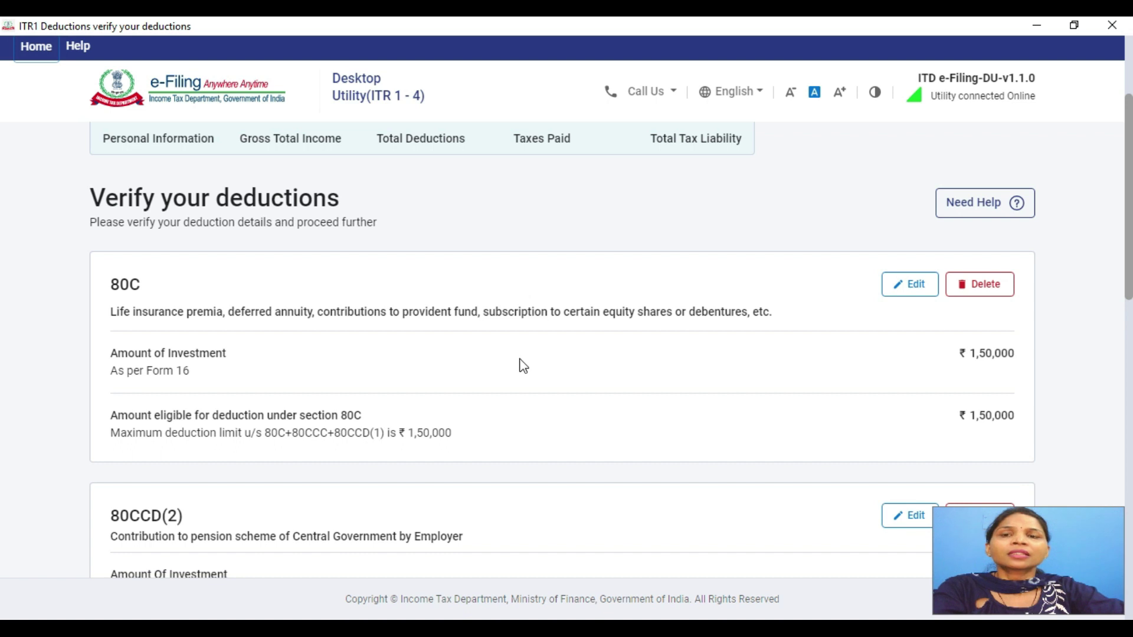
pyautogui.scroll(-12, 370, 437)
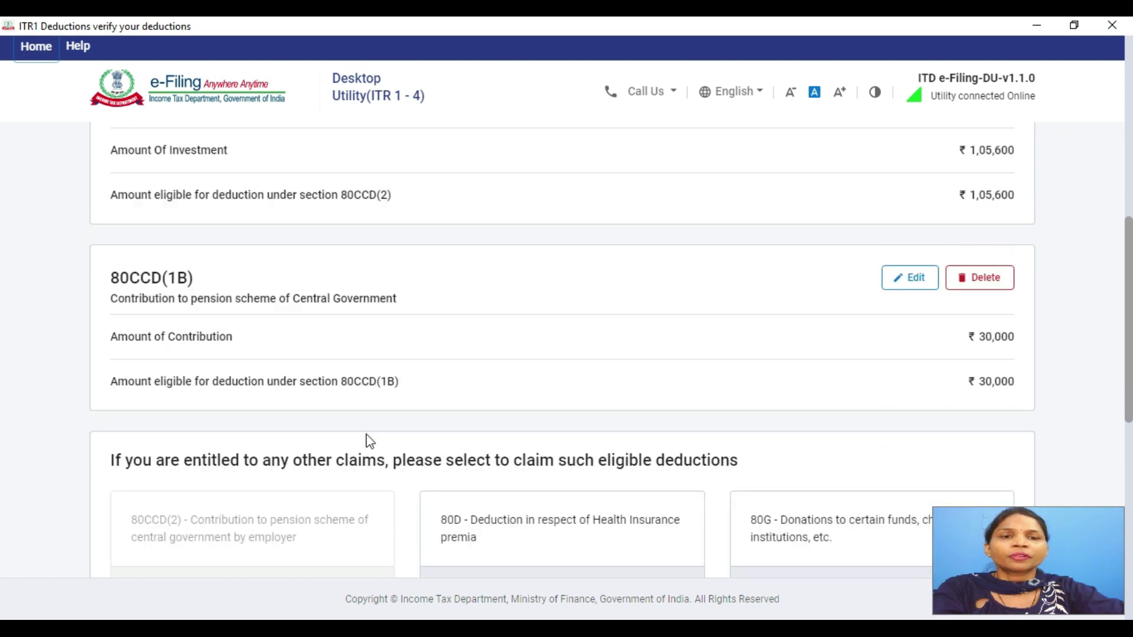
pyautogui.scroll(13, 369, 442)
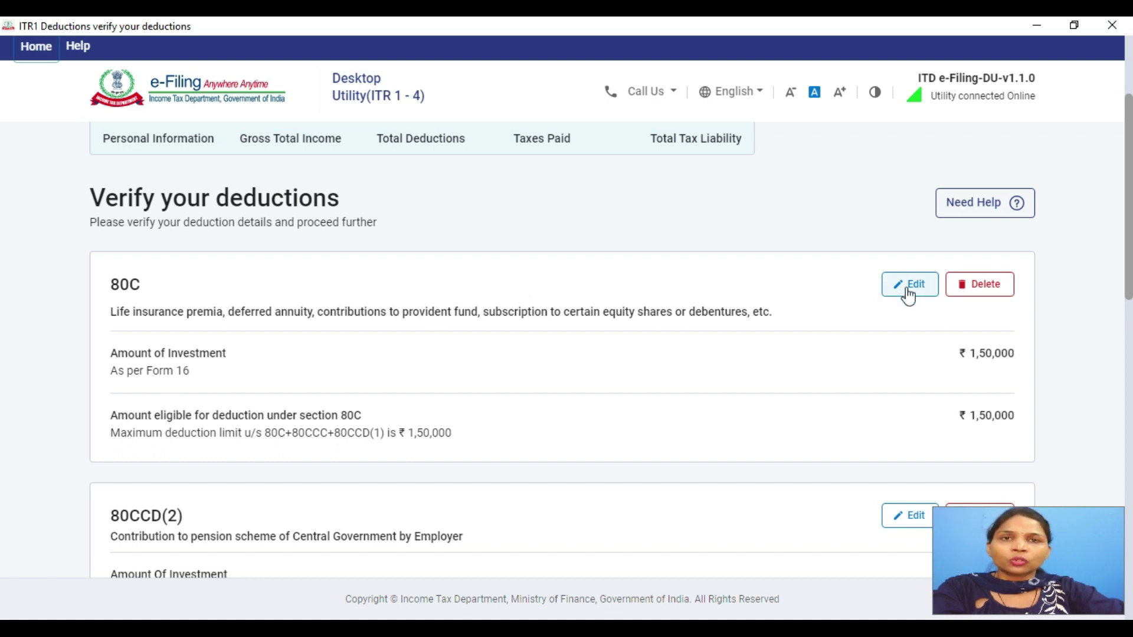
pyautogui.scroll(-4, 632, 316)
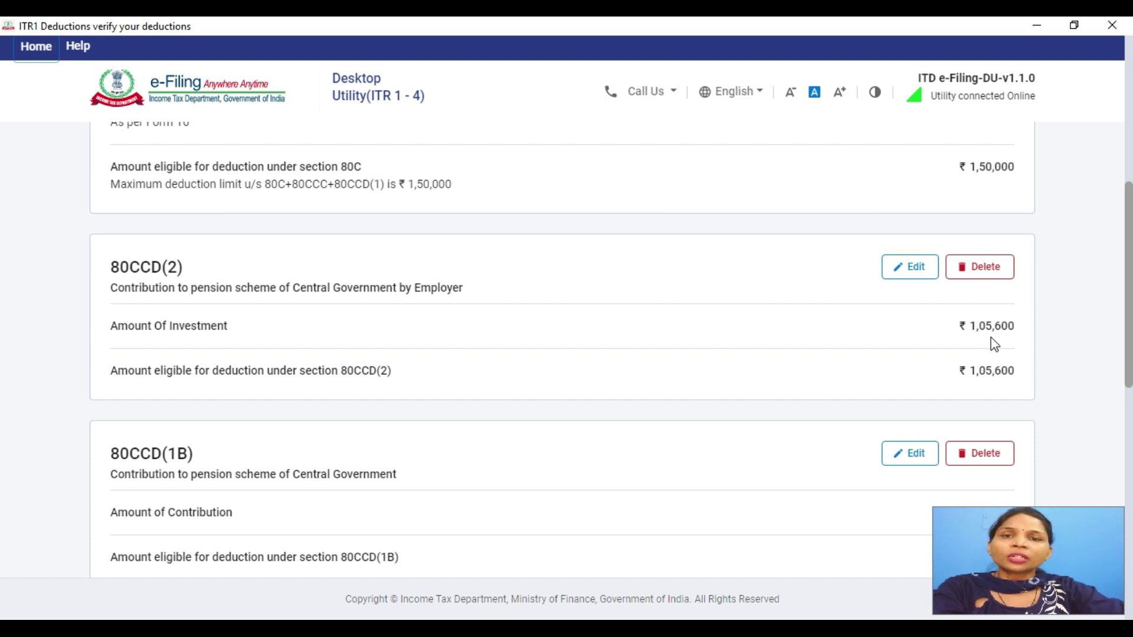
pyautogui.scroll(-1, 931, 284)
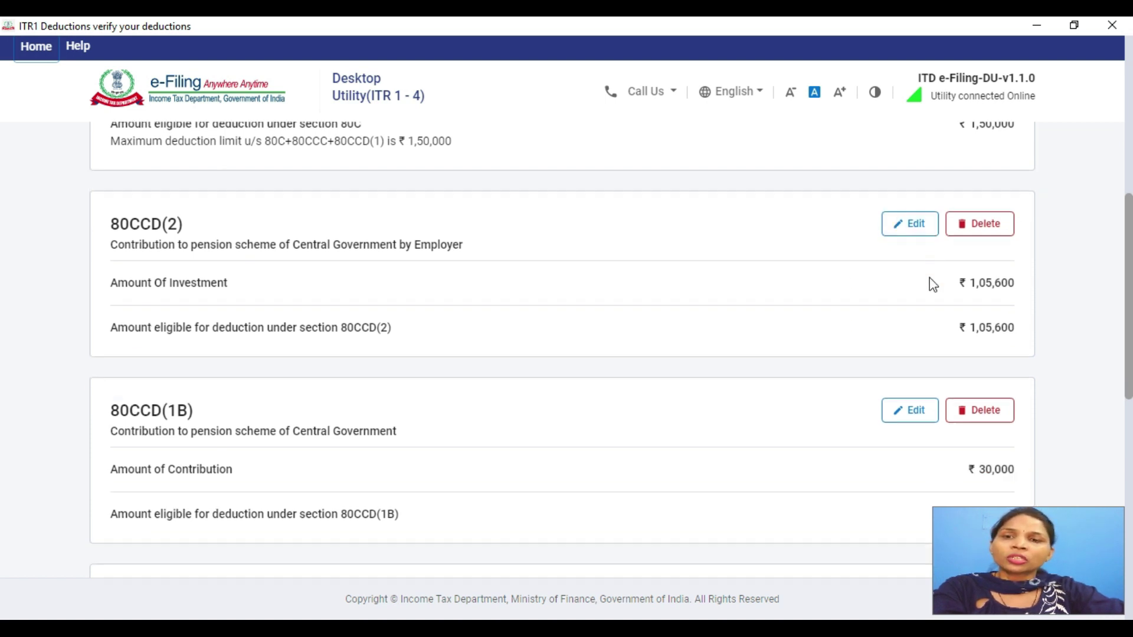
pyautogui.scroll(-3, 931, 284)
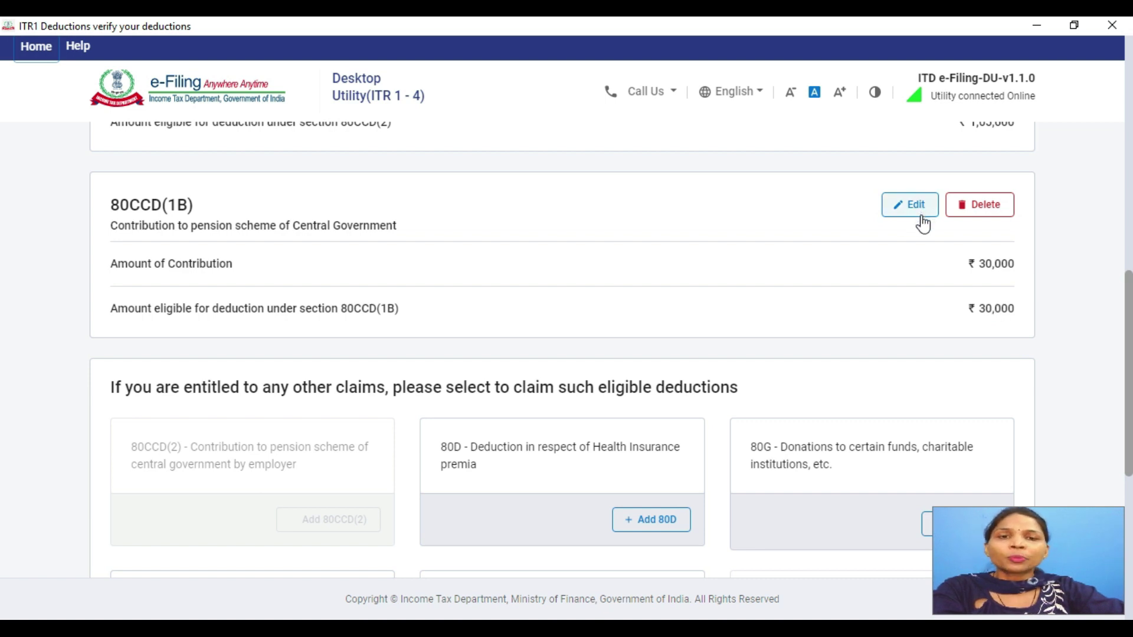
pyautogui.scroll(-5, 923, 228)
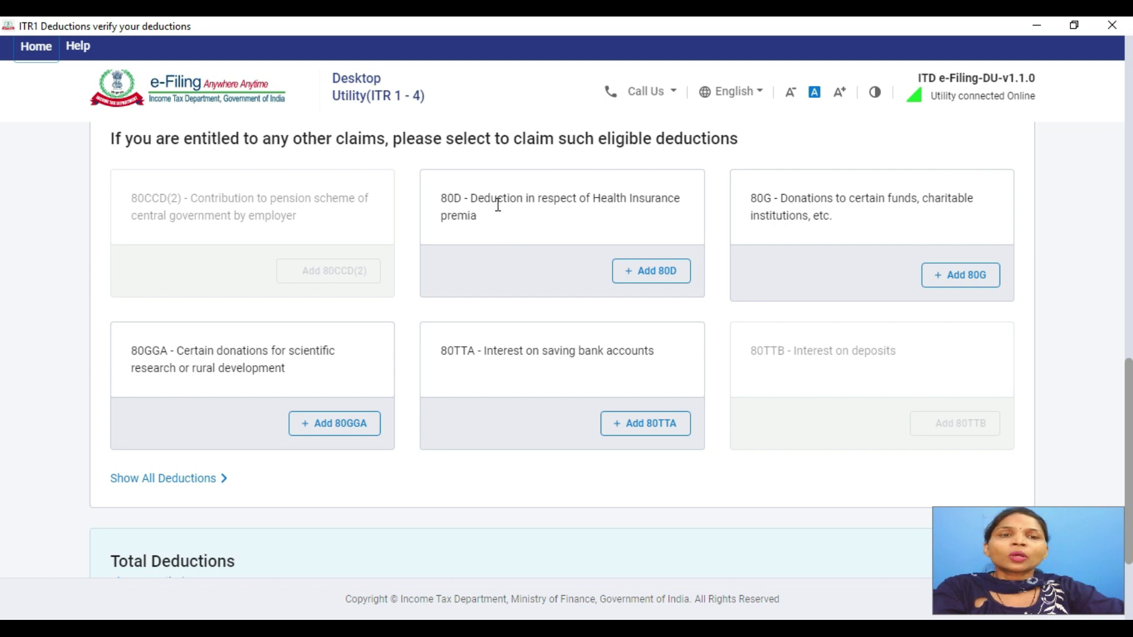
pyautogui.click(655, 282)
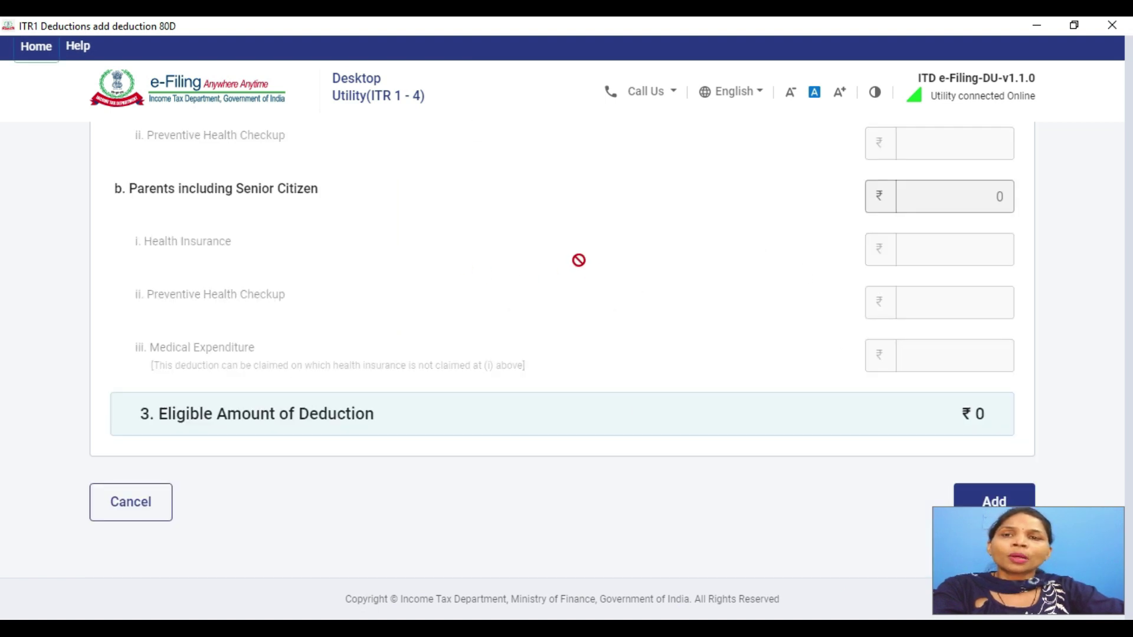
# Set the 80D self/family senior-citizen question to No and focus the Self & Family Health Insurance amount.
pyautogui.scroll(-3, 547, 291)
pyautogui.scroll(3, 548, 291)
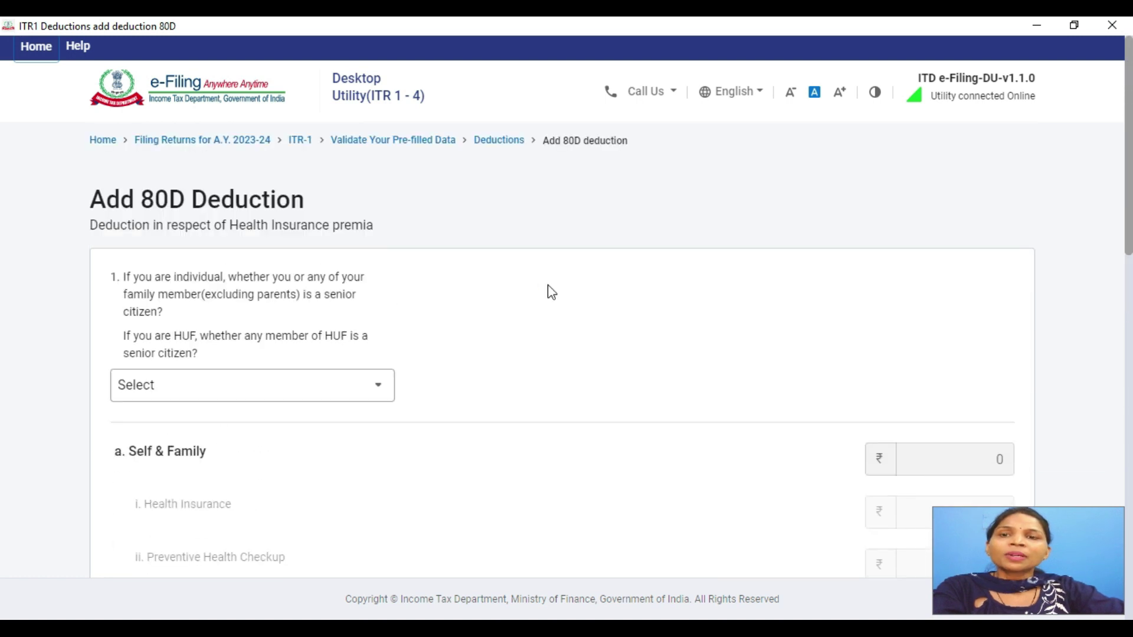
pyautogui.scroll(-1, 547, 291)
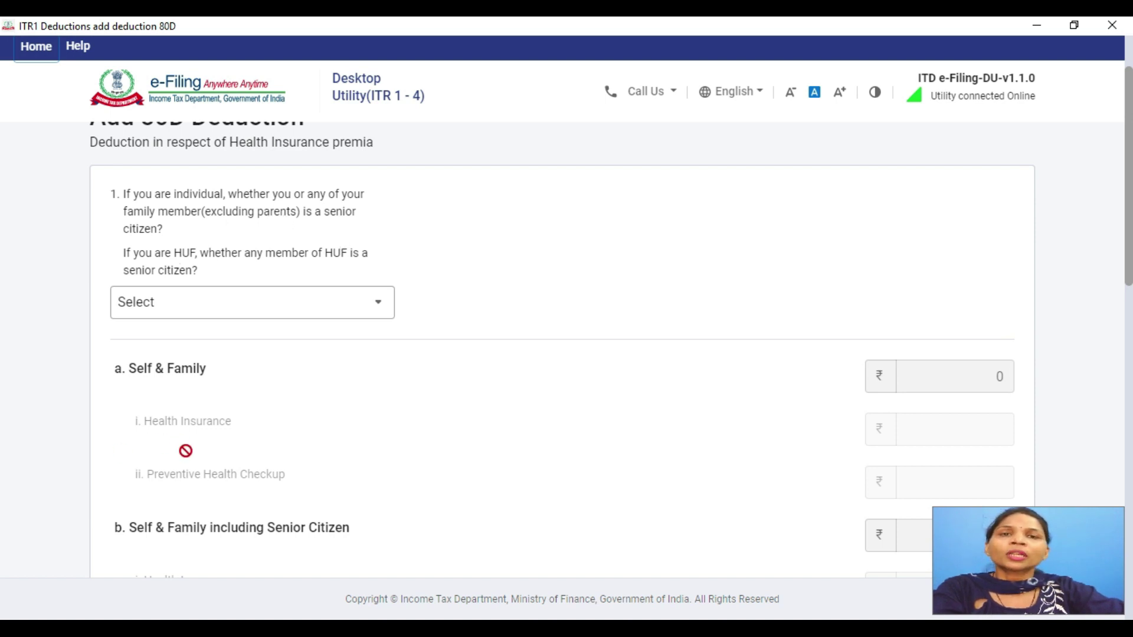
pyautogui.click(231, 305)
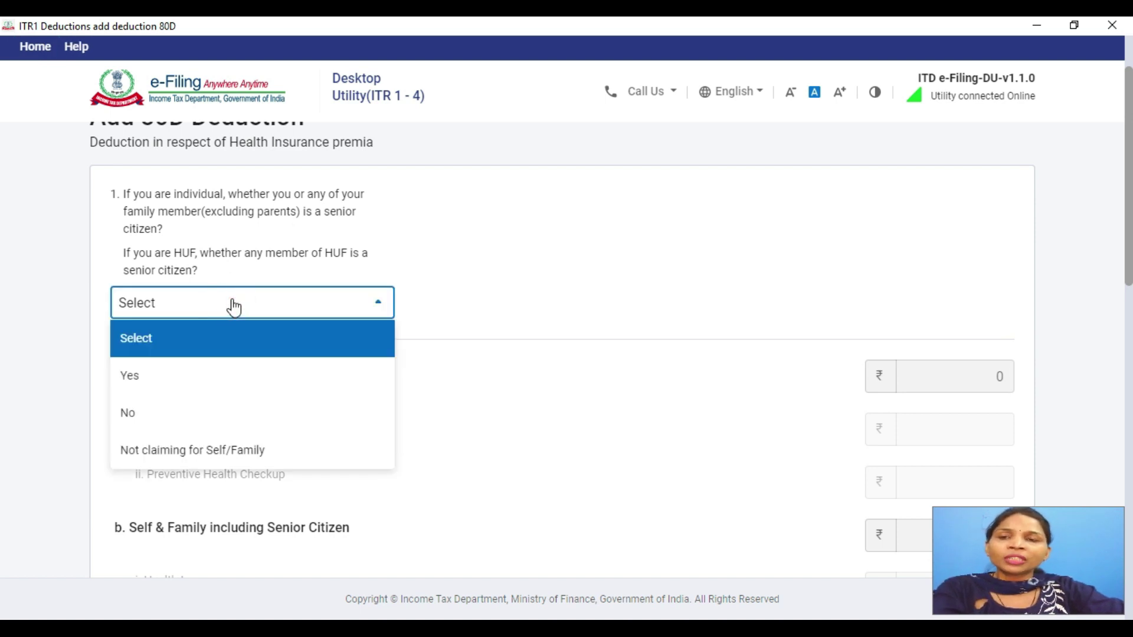
pyautogui.click(173, 412)
pyautogui.click(509, 264)
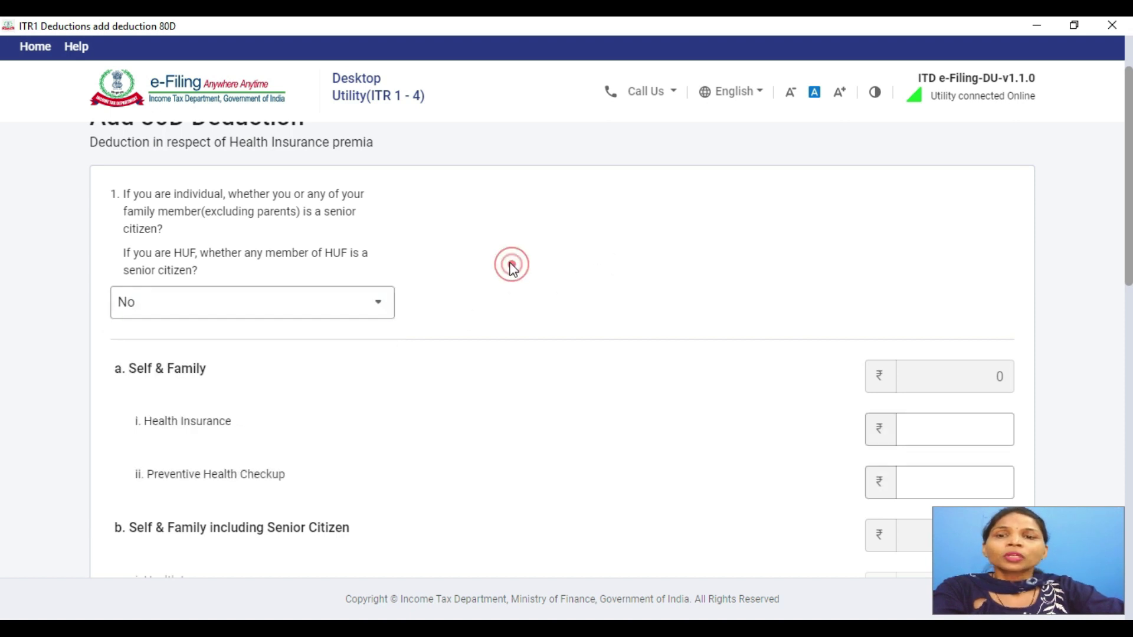
pyautogui.scroll(-3, 513, 273)
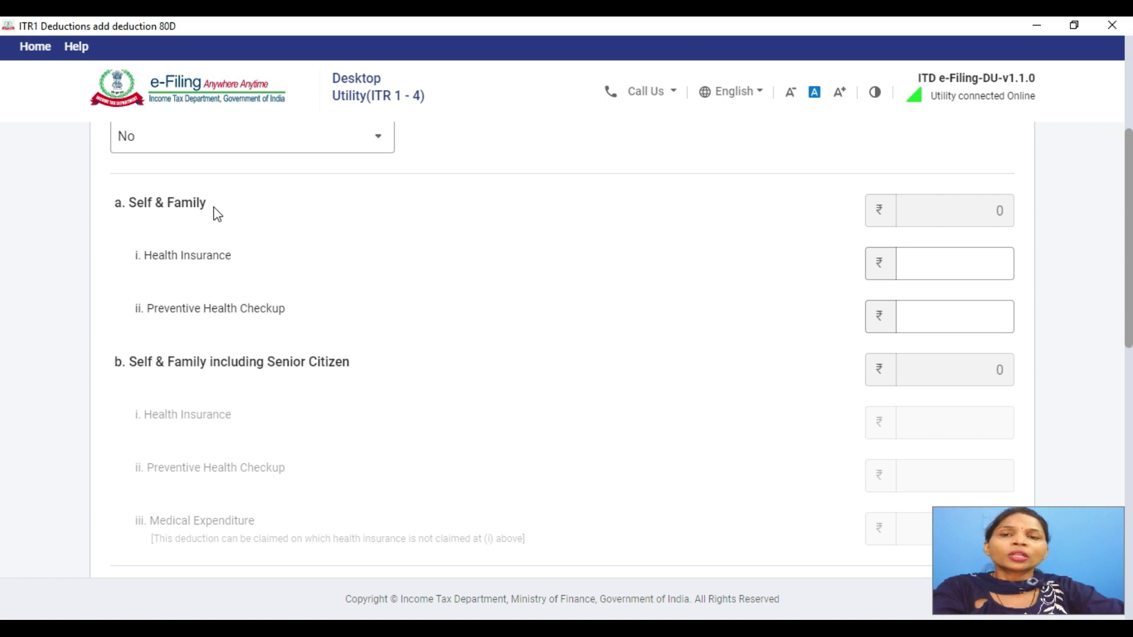
pyautogui.click(955, 267)
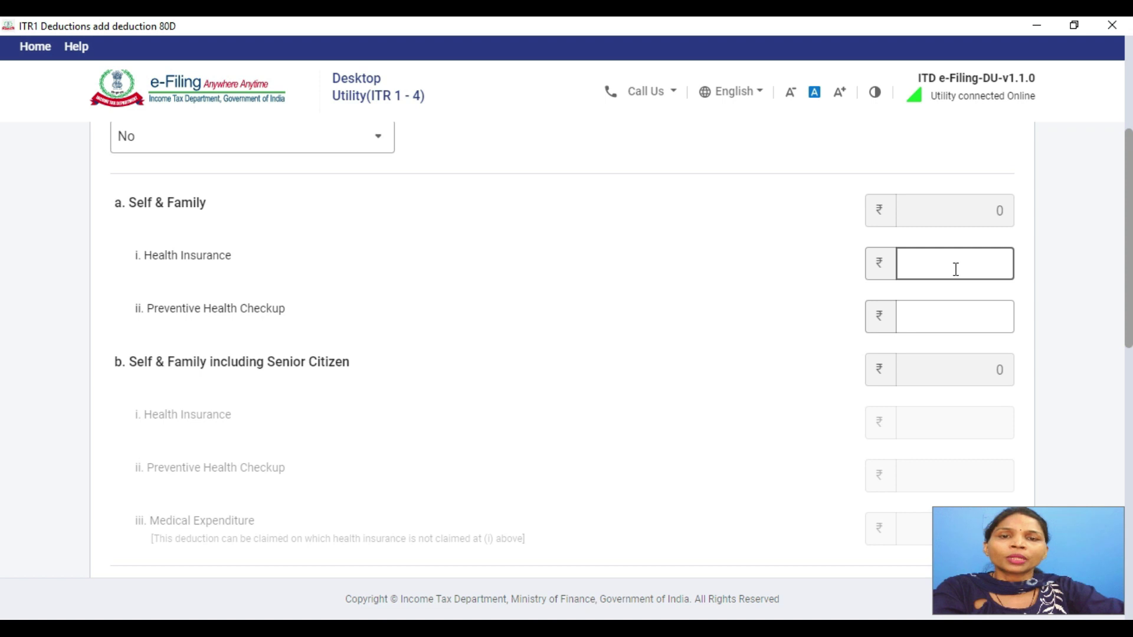
pyautogui.click(952, 271)
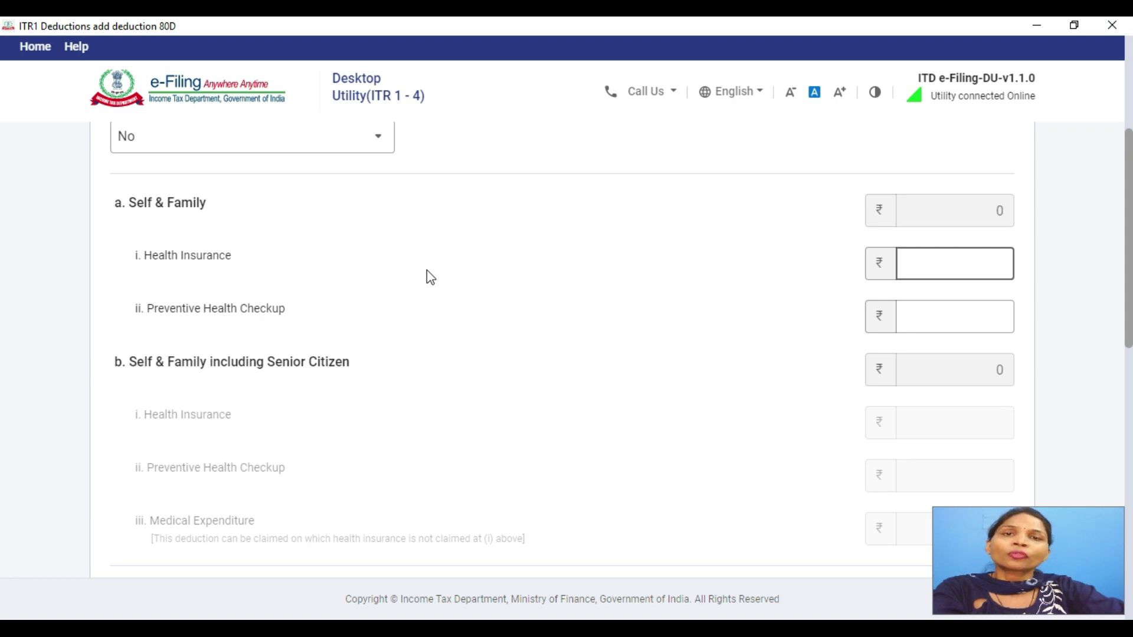
pyautogui.scroll(2, 426, 277)
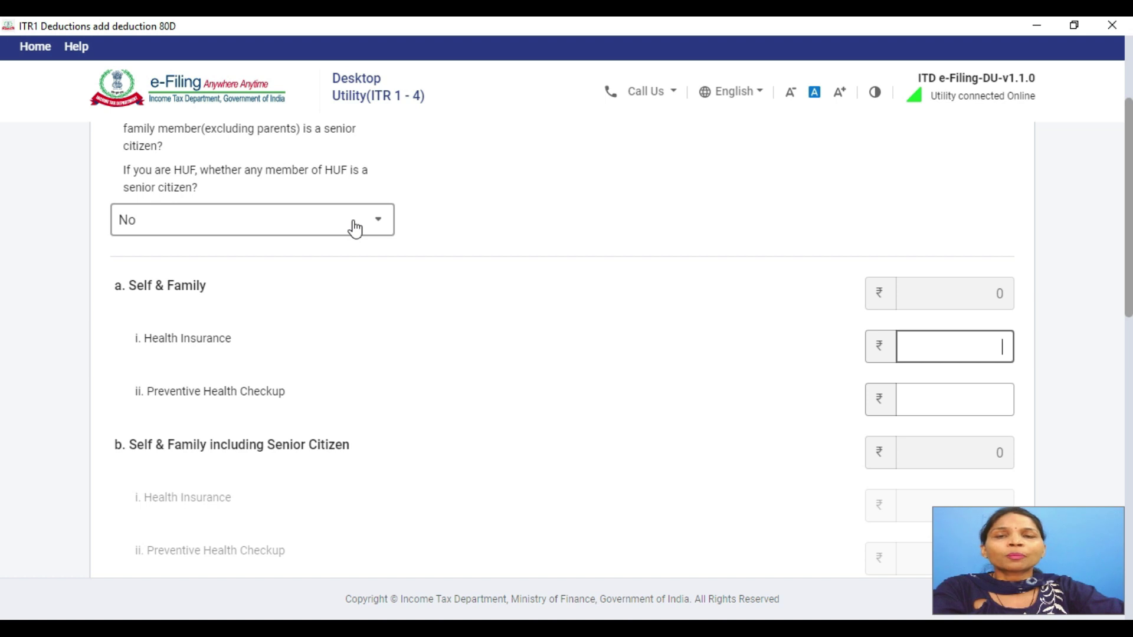
pyautogui.scroll(-4, 356, 230)
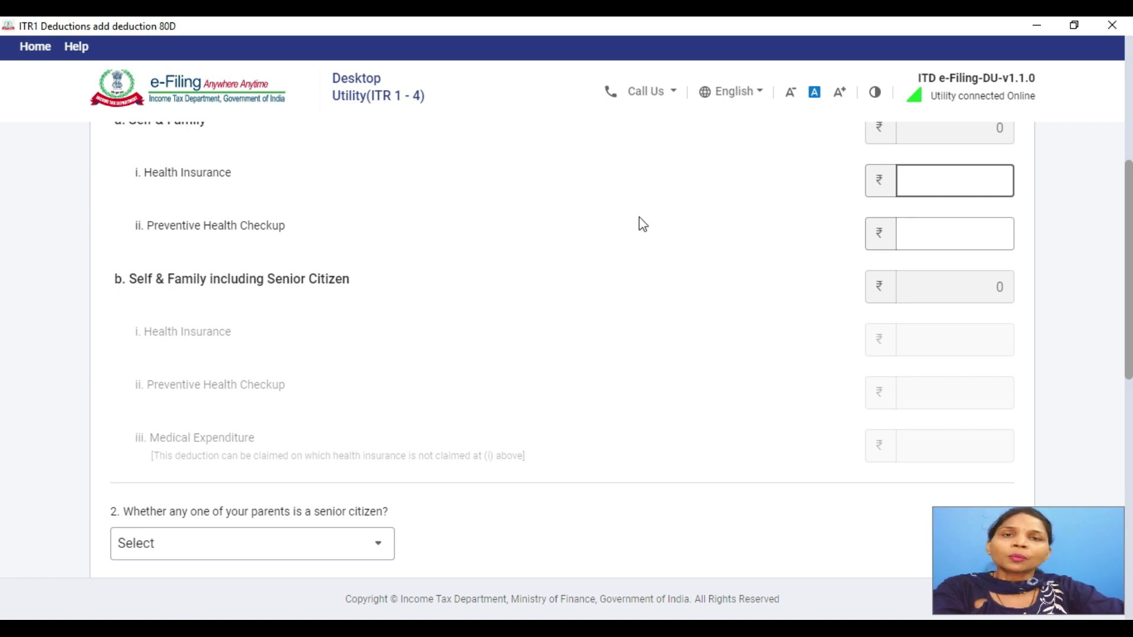
pyautogui.click(930, 236)
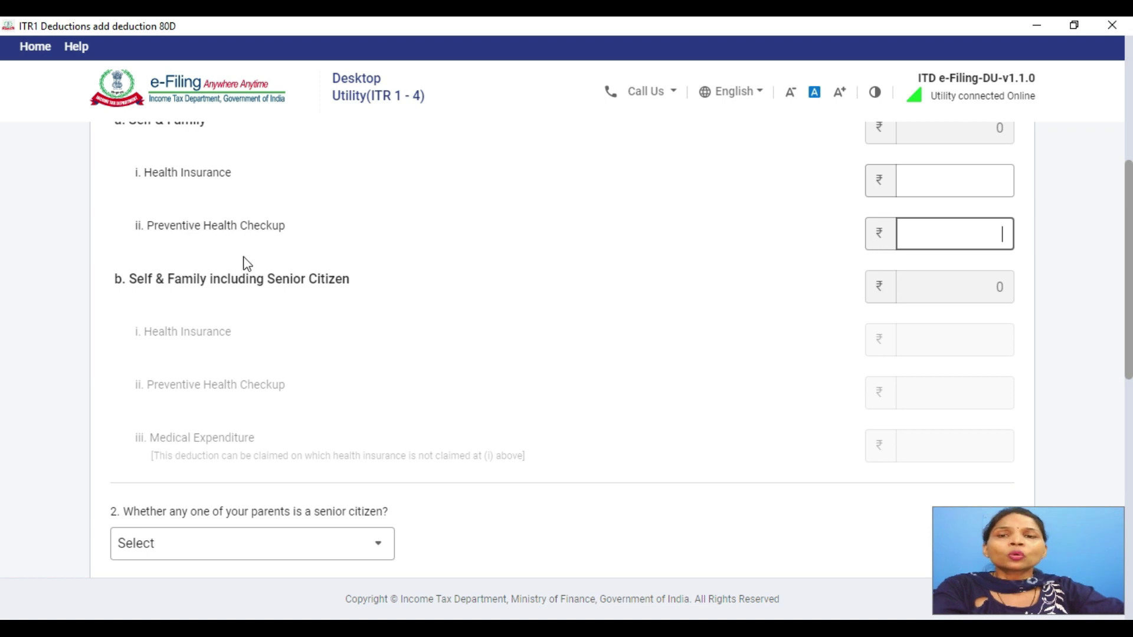
pyautogui.click(956, 238)
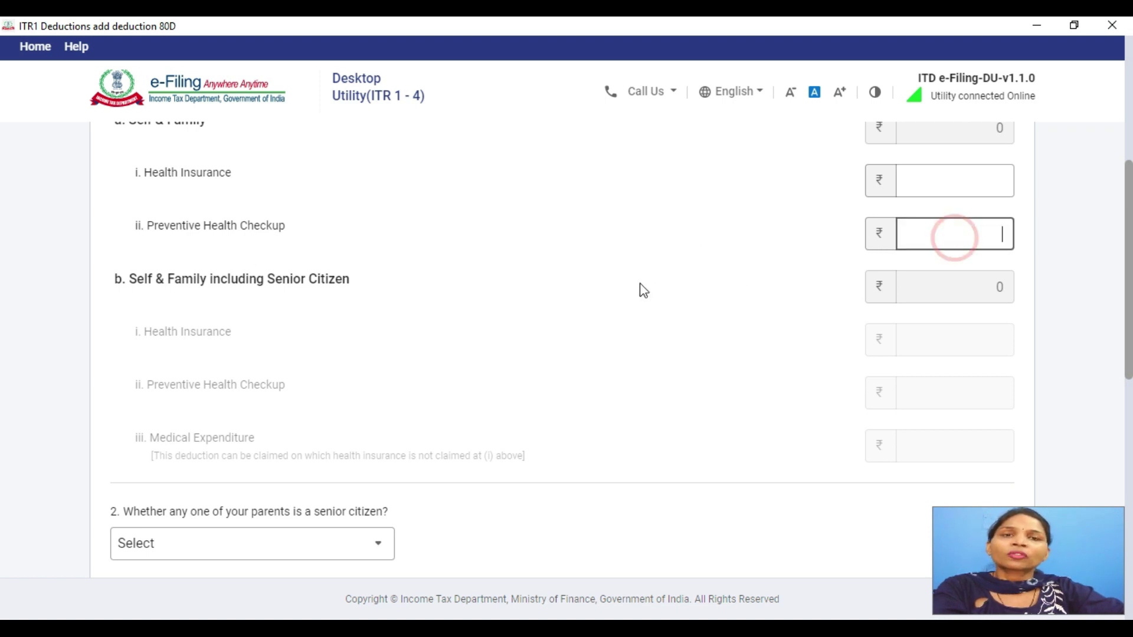
pyautogui.scroll(-3, 660, 266)
pyautogui.scroll(1, 660, 266)
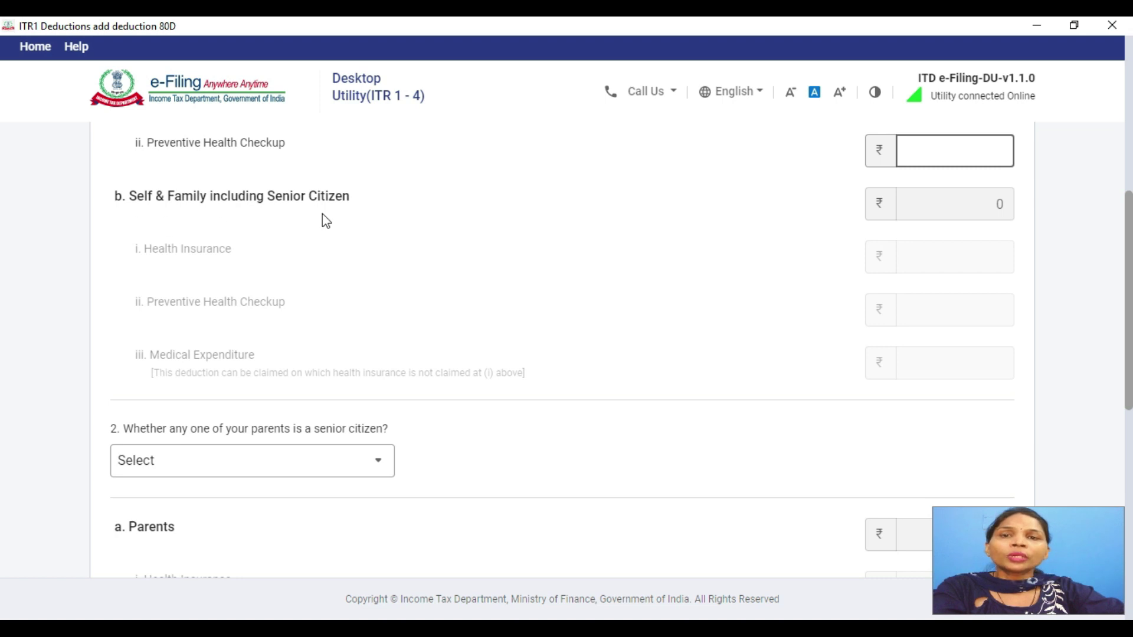
pyautogui.scroll(4, 433, 263)
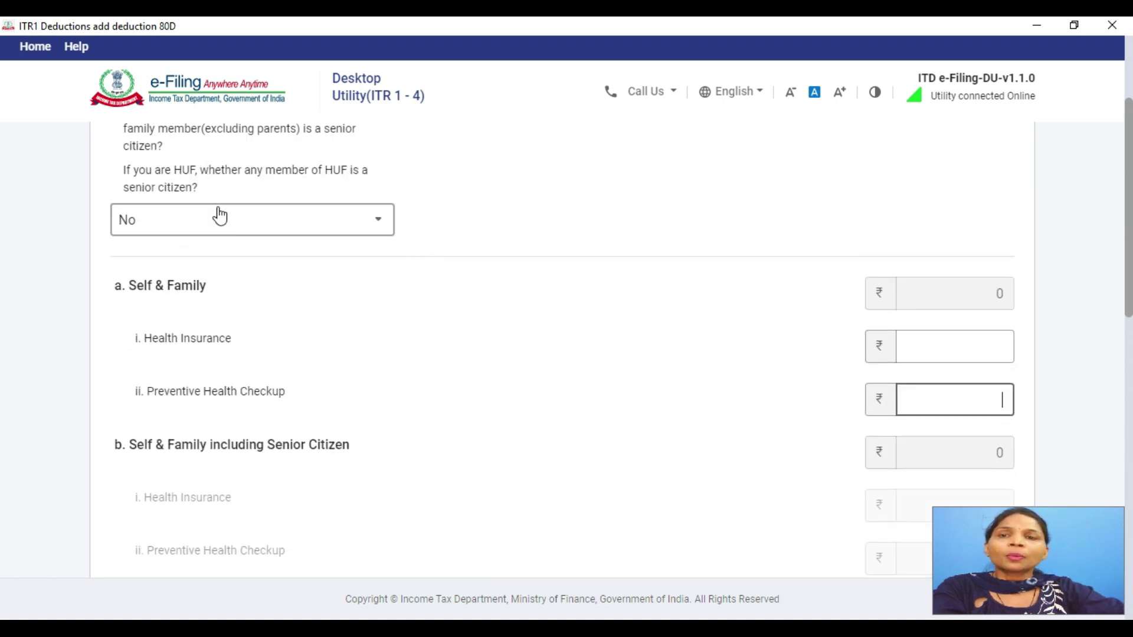
pyautogui.click(200, 227)
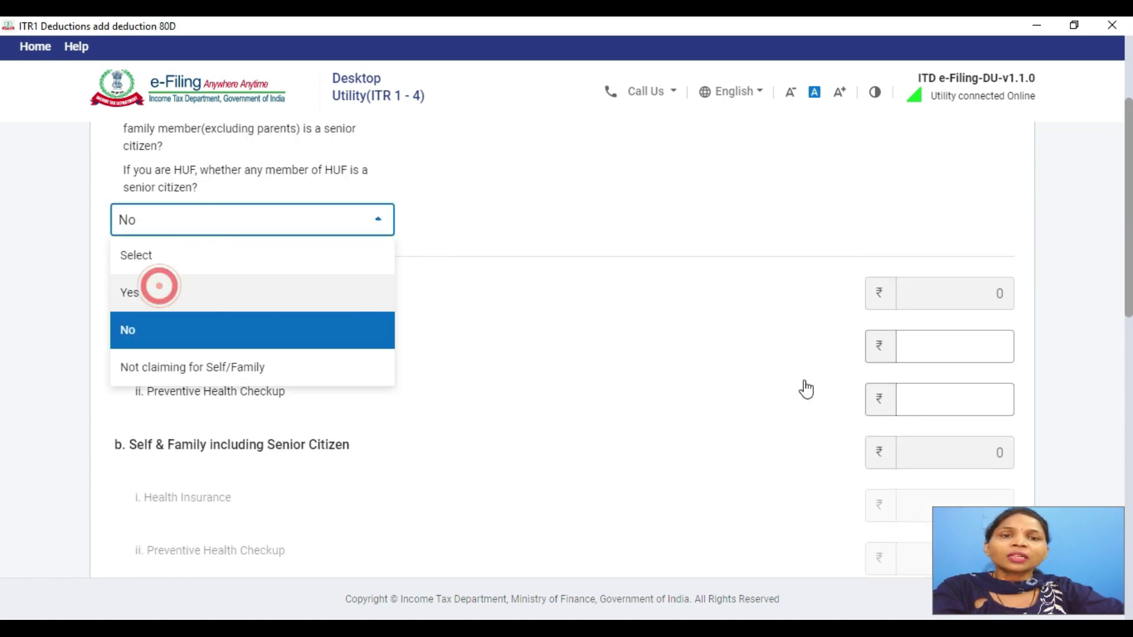
pyautogui.press('Return')
pyautogui.scroll(-4, 663, 353)
pyautogui.click(200, 309)
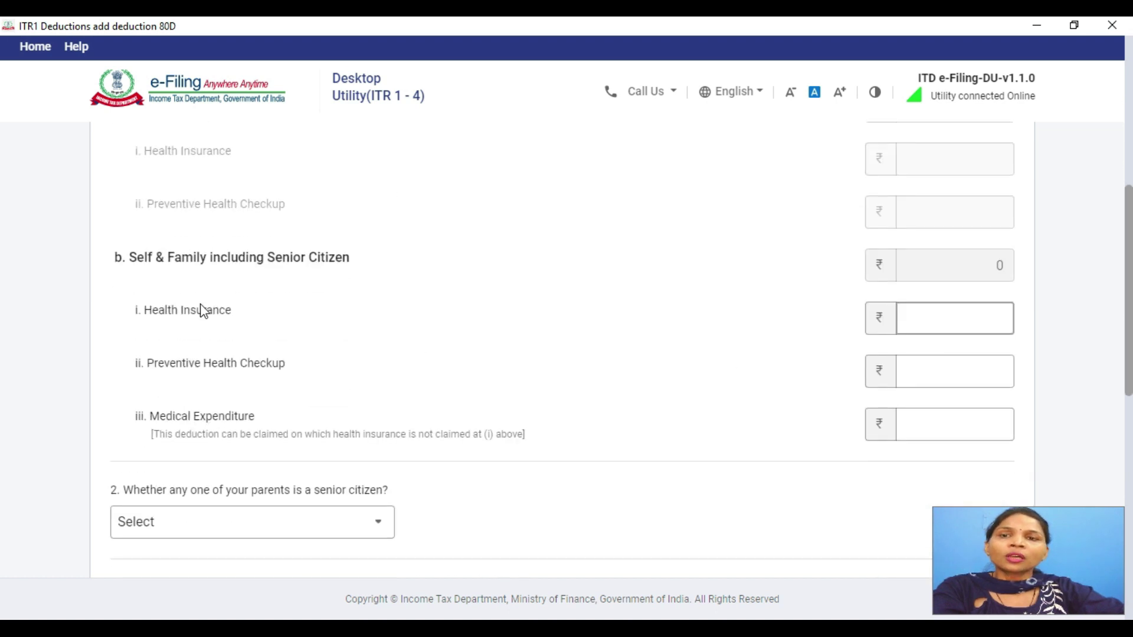
pyautogui.click(883, 385)
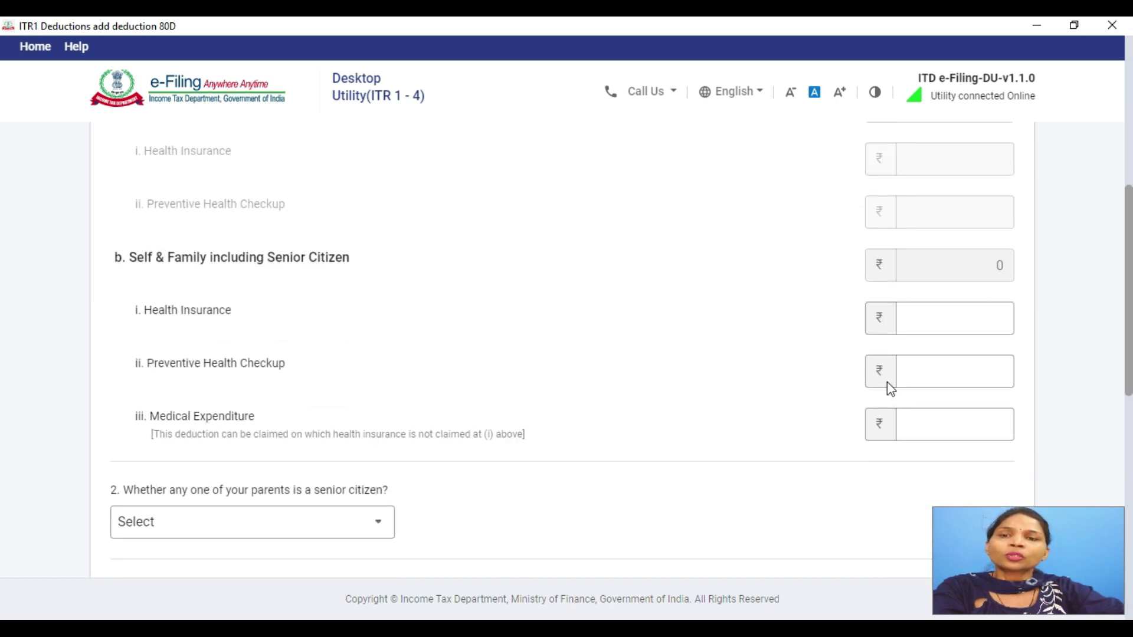
pyautogui.click(956, 316)
pyautogui.click(948, 380)
pyautogui.click(948, 415)
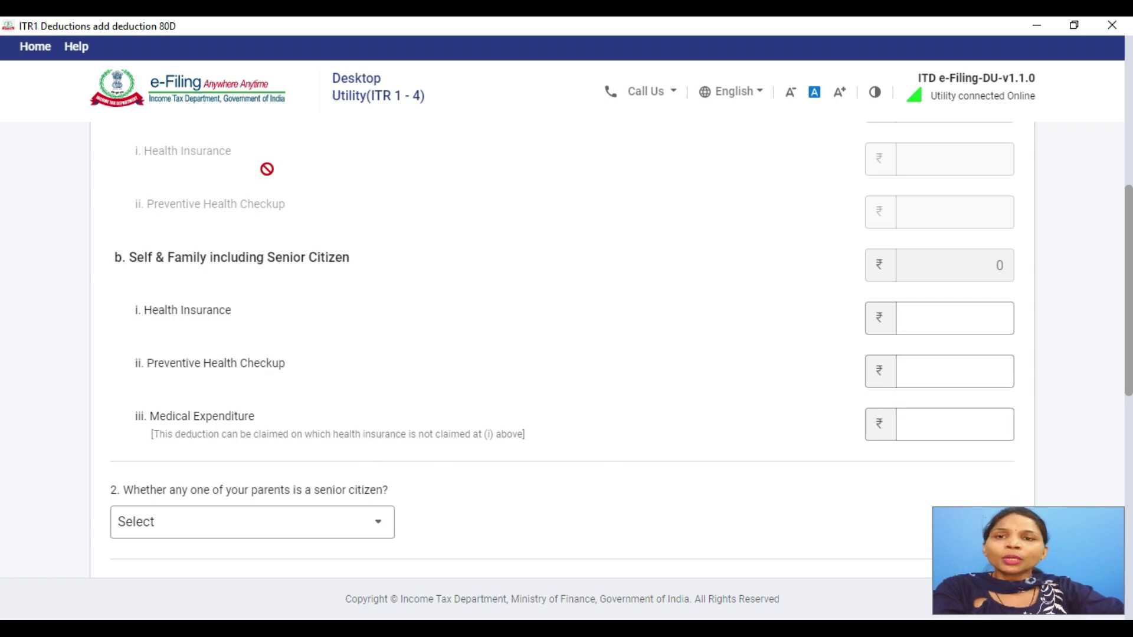
pyautogui.scroll(-2, 368, 319)
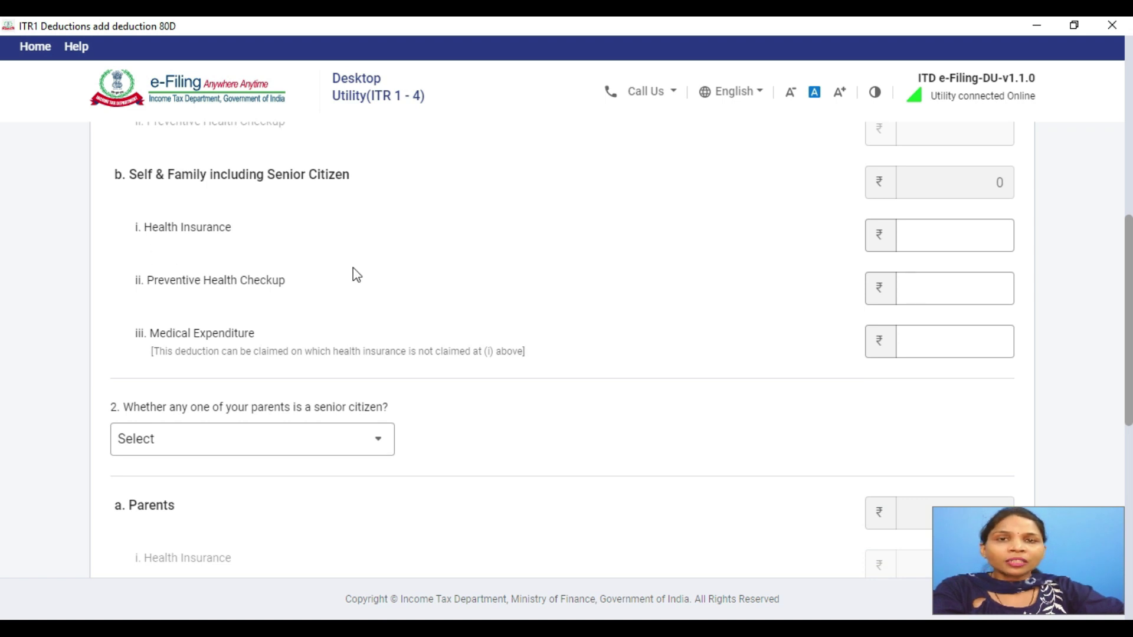
pyautogui.scroll(4, 388, 309)
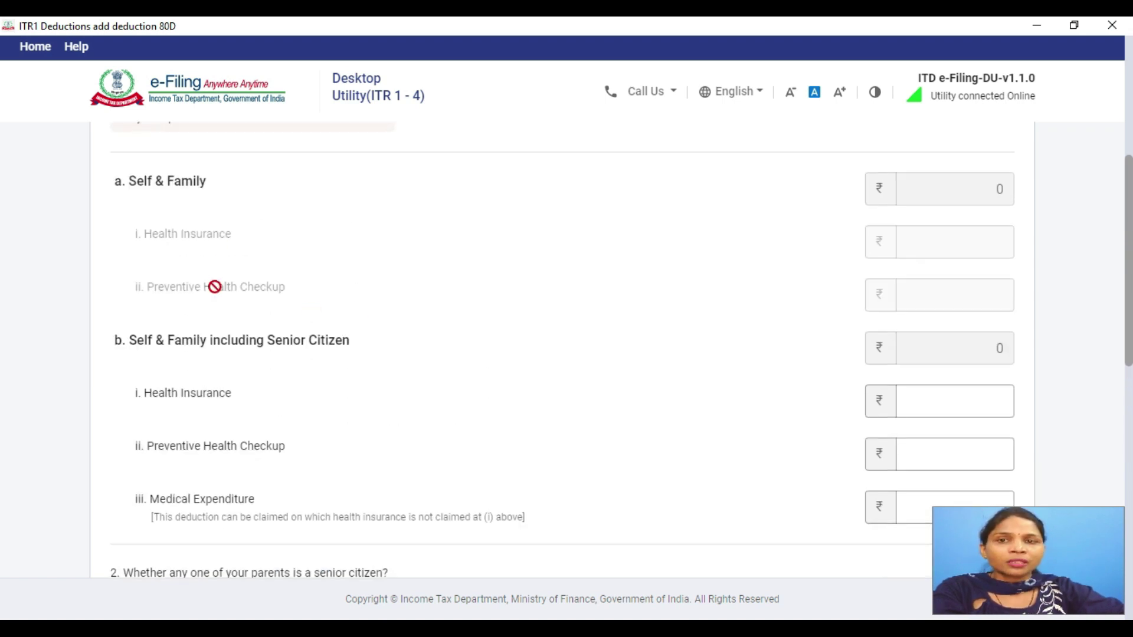
pyautogui.scroll(-2, 215, 438)
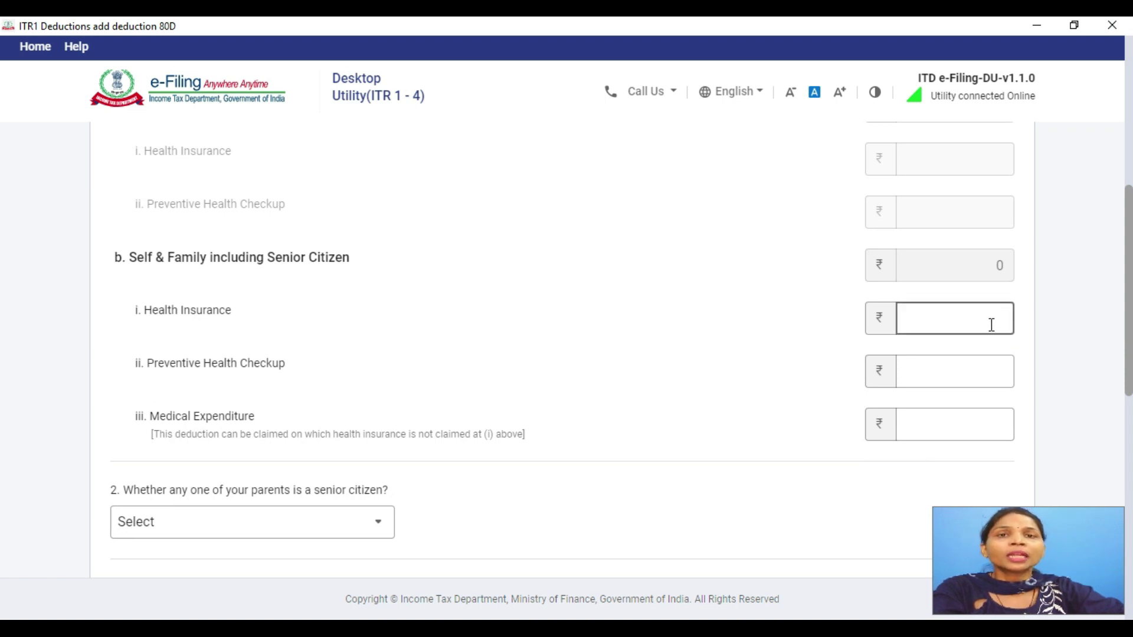
pyautogui.scroll(-4, 760, 328)
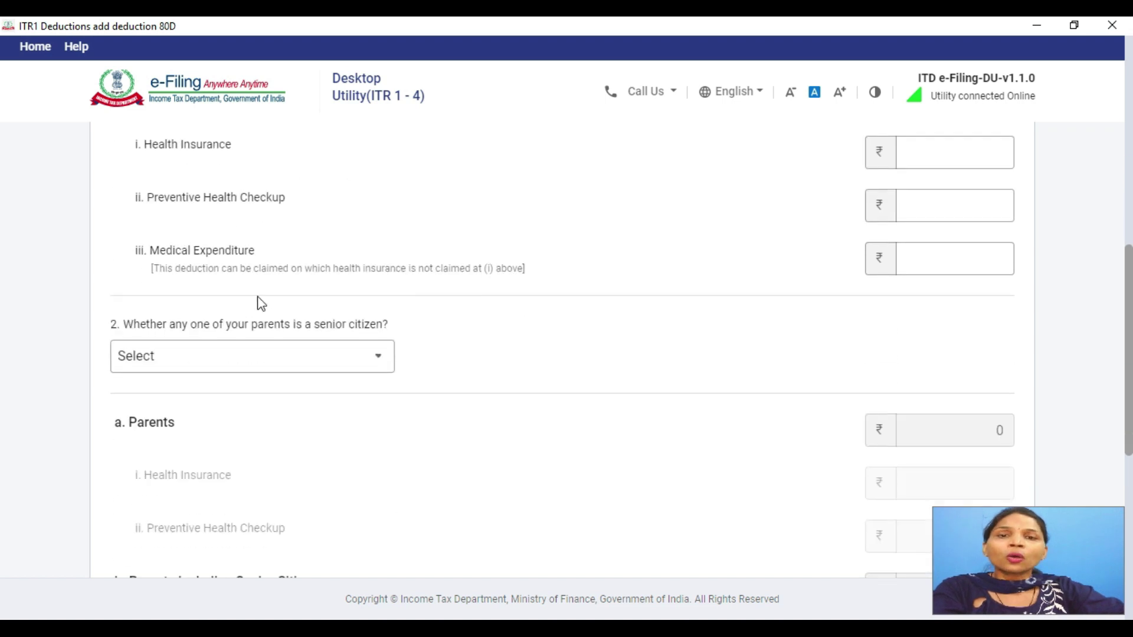
pyautogui.click(137, 253)
pyautogui.moveTo(134, 252); pyautogui.dragTo(539, 275)
pyautogui.click(288, 254)
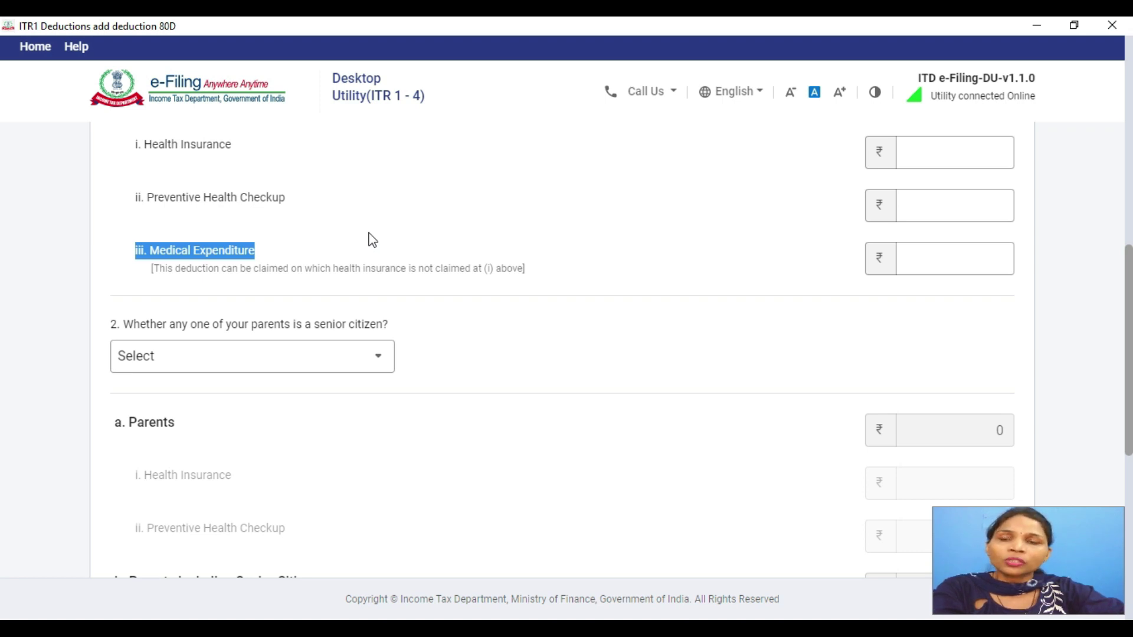
pyautogui.click(942, 264)
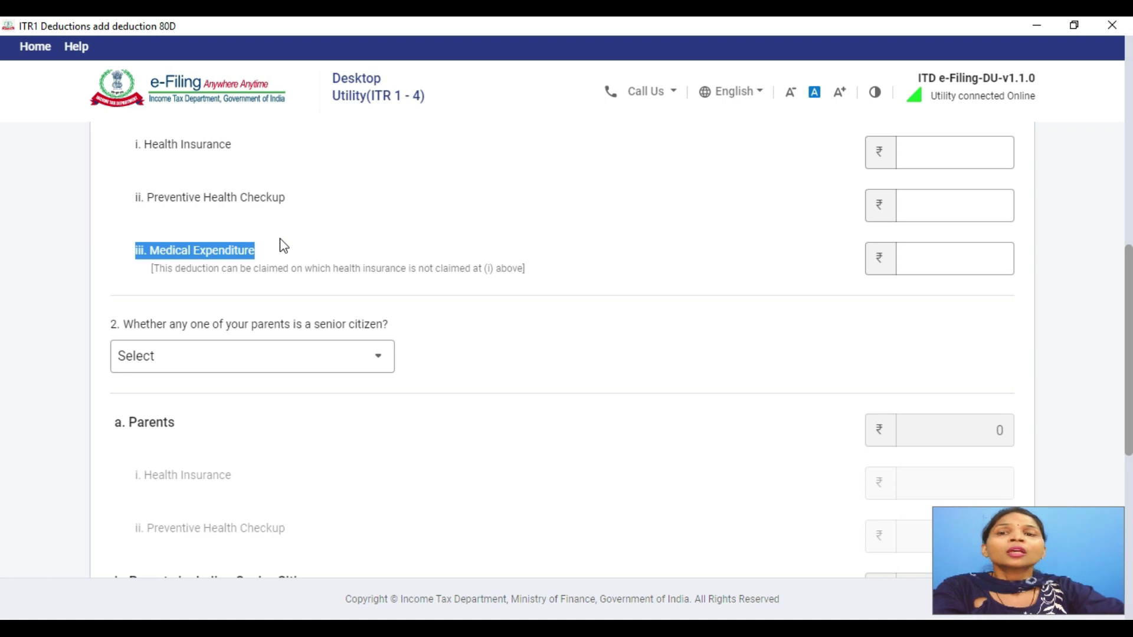
# Place the cursor in the 80D Medical Expenditure amount field.
pyautogui.scroll(4, 299, 252)
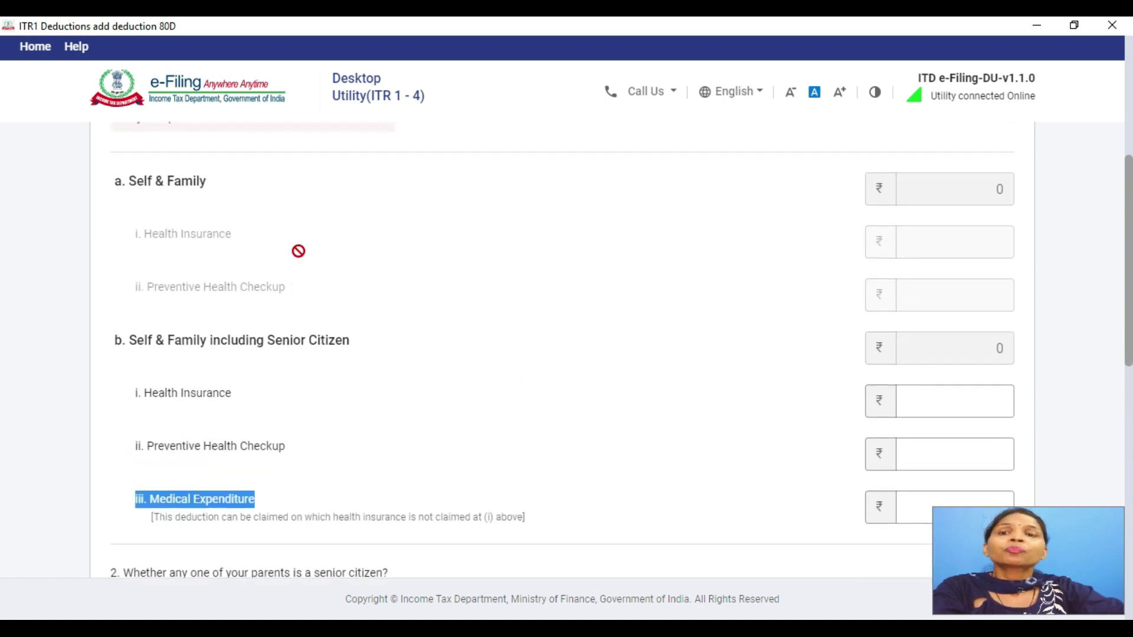
pyautogui.scroll(1, 299, 251)
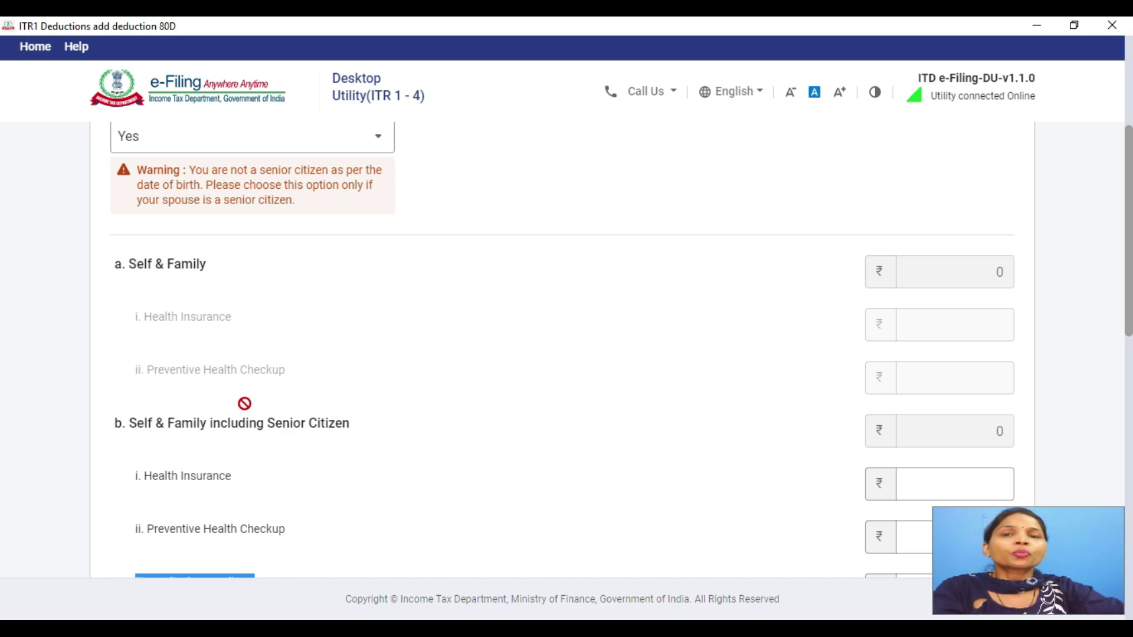
pyautogui.scroll(-1, 246, 401)
pyautogui.scroll(1, 306, 197)
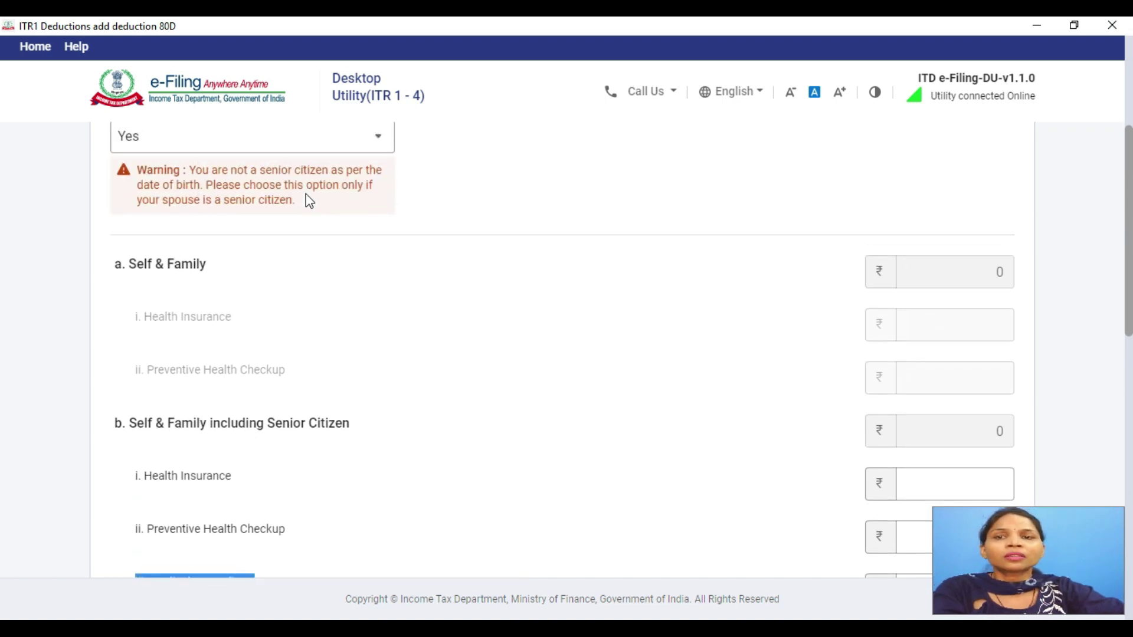
pyautogui.scroll(-3, 302, 343)
pyautogui.click(932, 351)
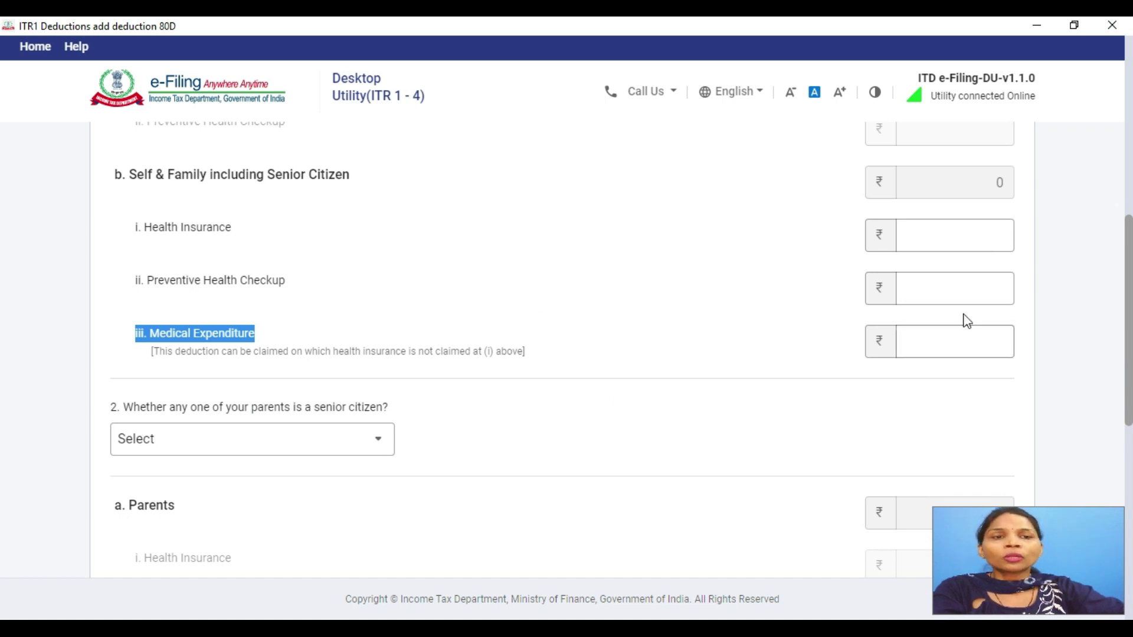
pyautogui.click(968, 341)
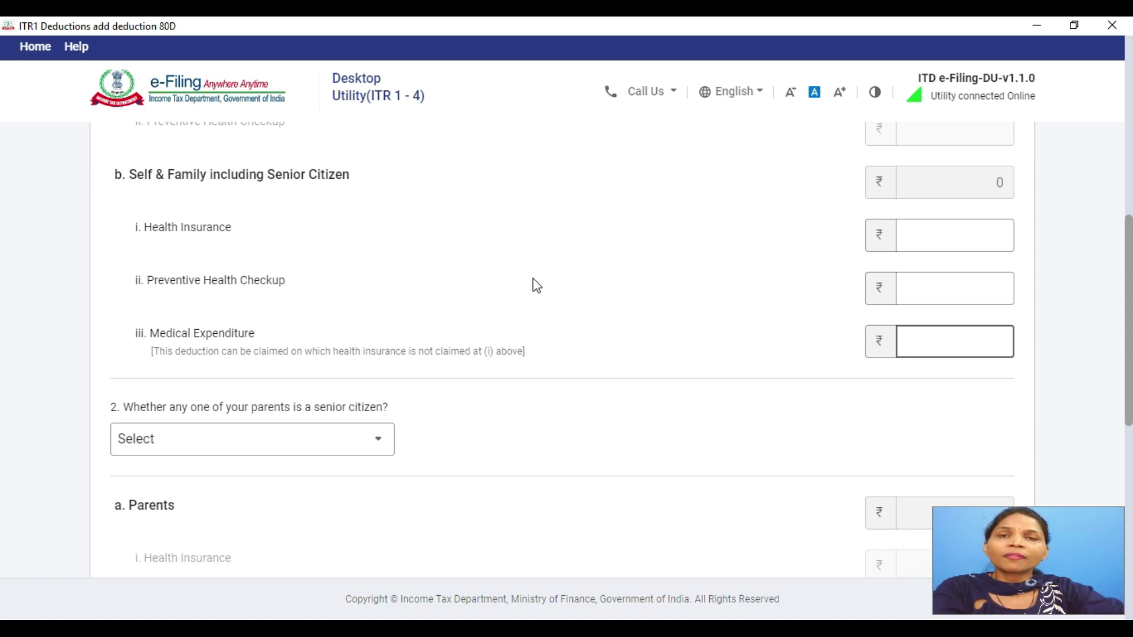
pyautogui.scroll(-3, 537, 286)
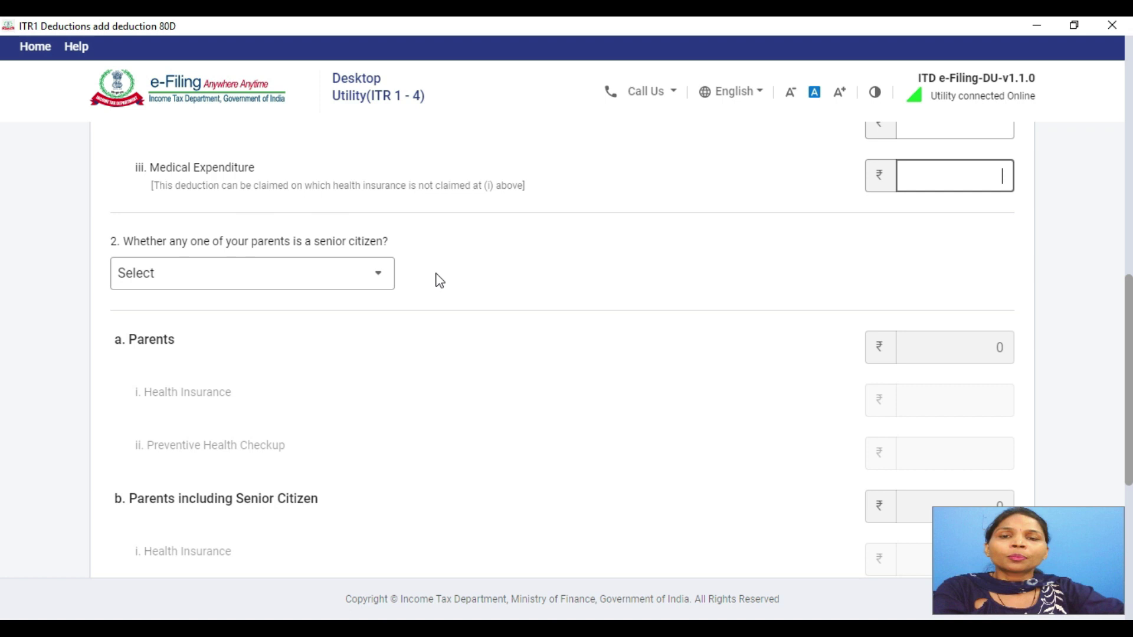
pyautogui.scroll(-2, 436, 273)
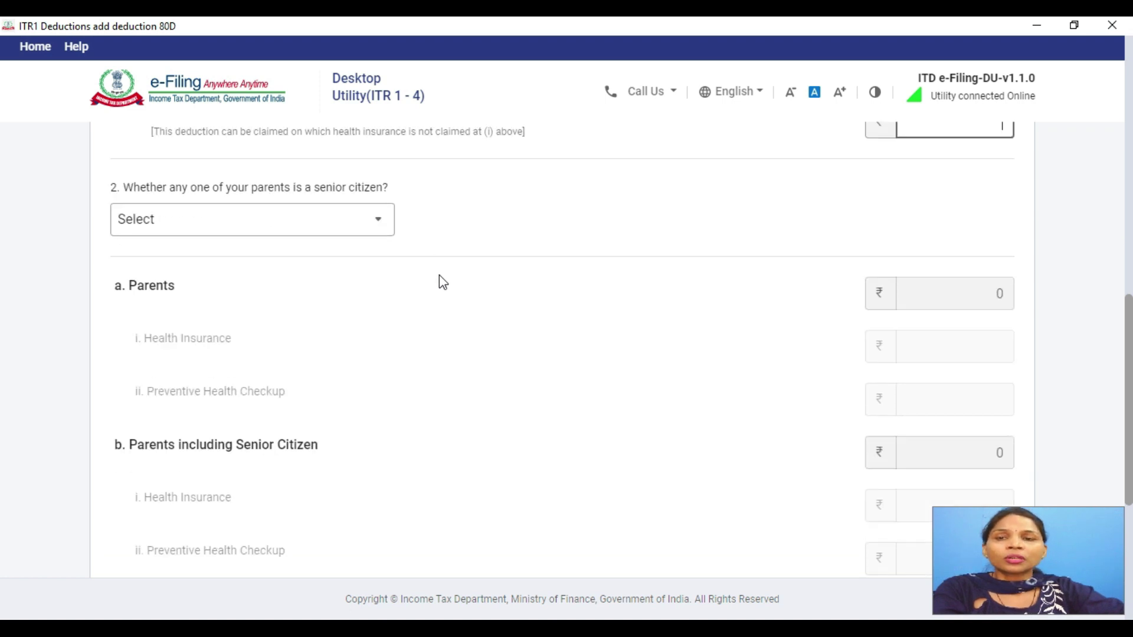
# Check the answer choices for the parents senior-citizen question without changing it.
pyautogui.click(295, 202)
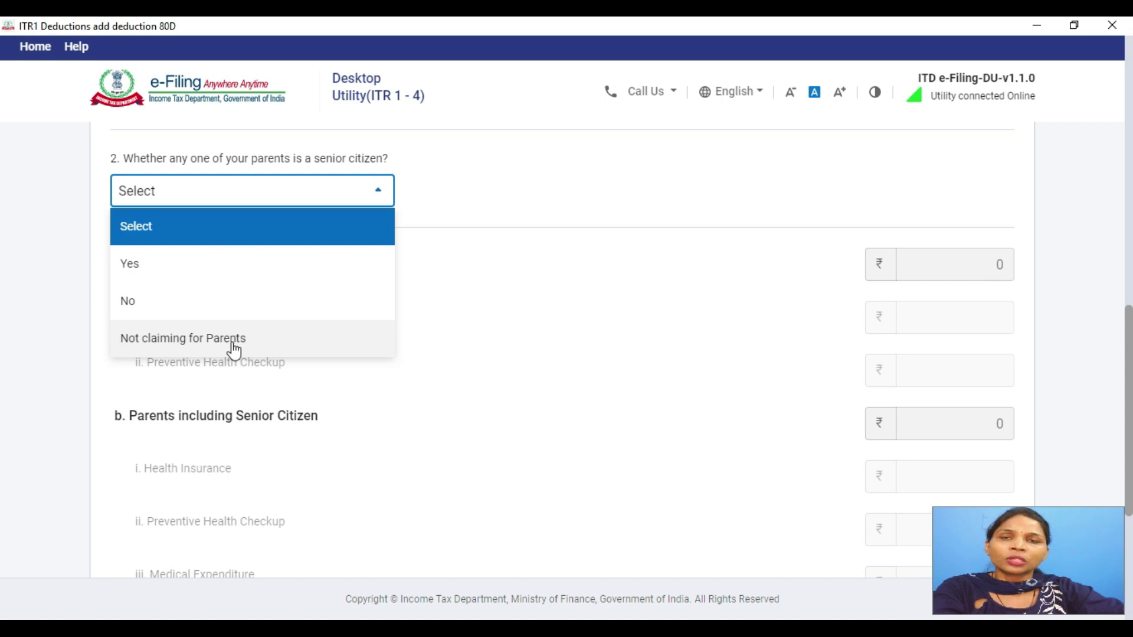
pyautogui.click(608, 274)
pyautogui.scroll(-2, 362, 309)
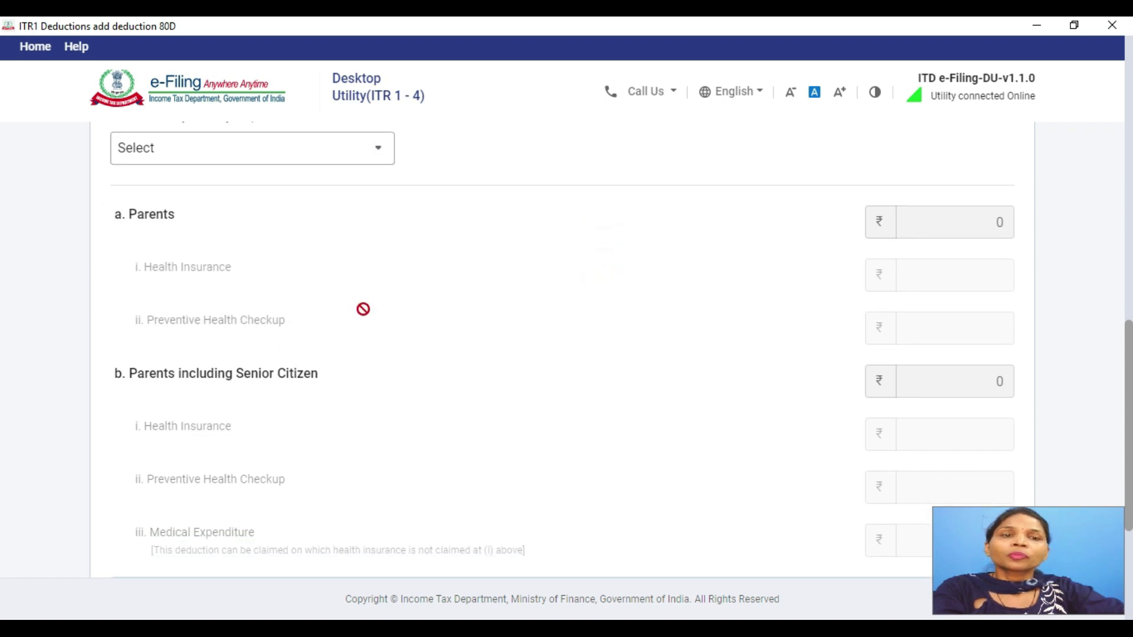
pyautogui.scroll(2, 226, 229)
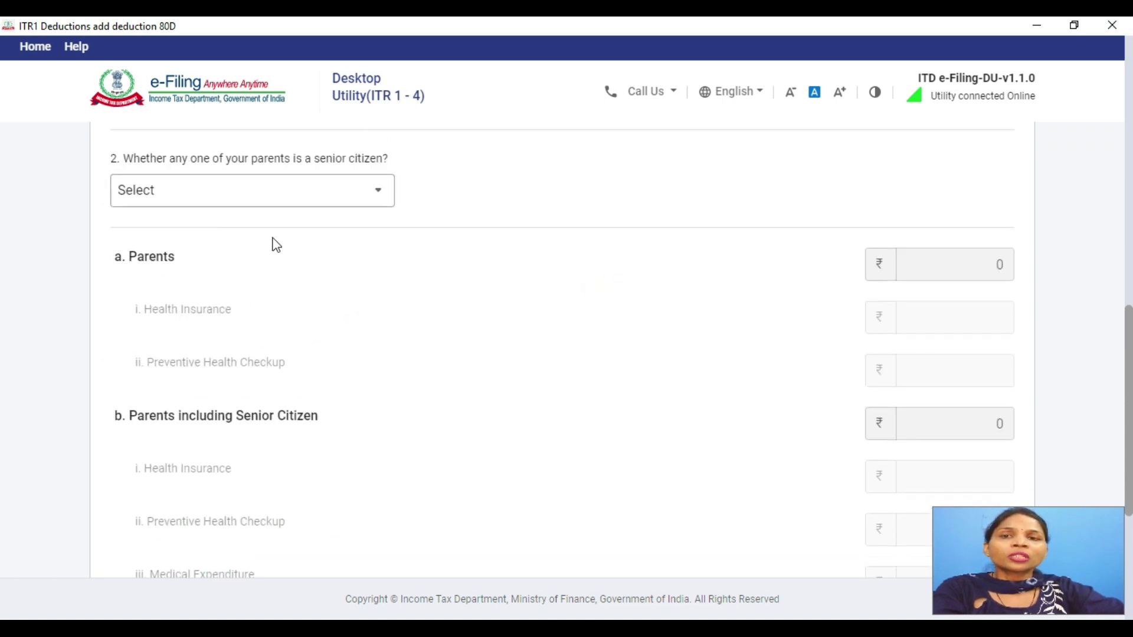
pyautogui.scroll(-2, 273, 246)
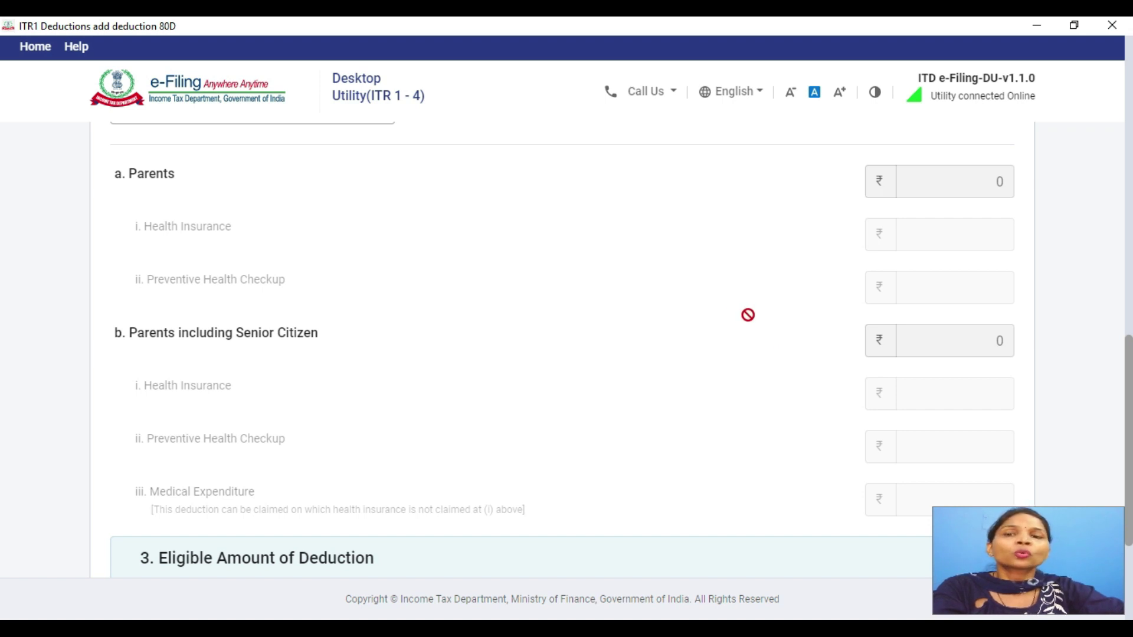
pyautogui.scroll(-3, 746, 316)
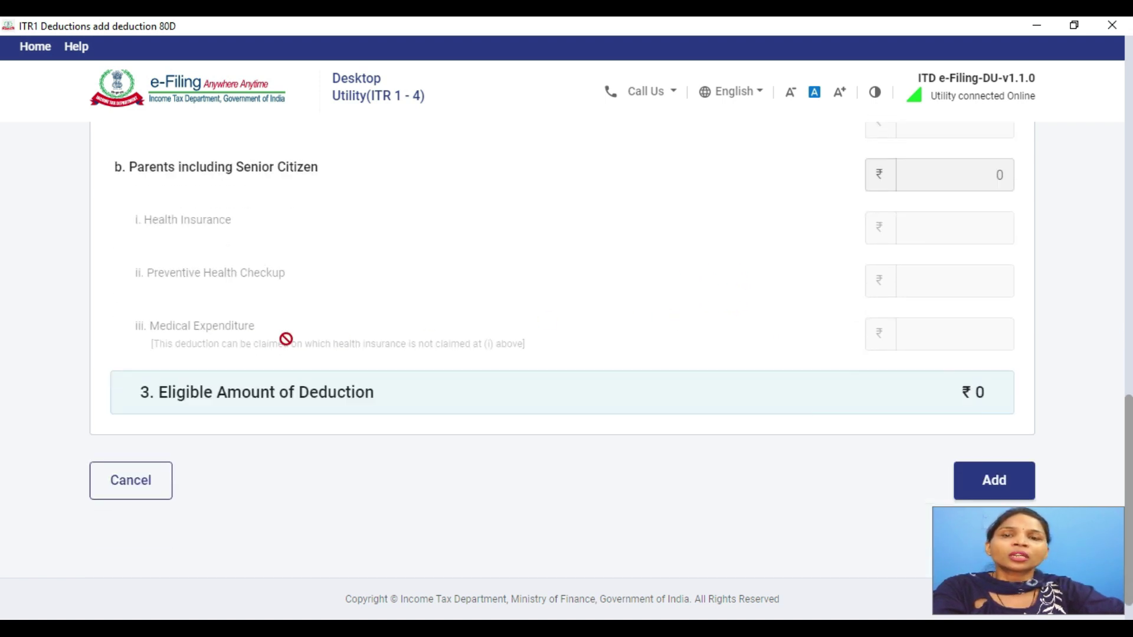
pyautogui.scroll(9, 435, 343)
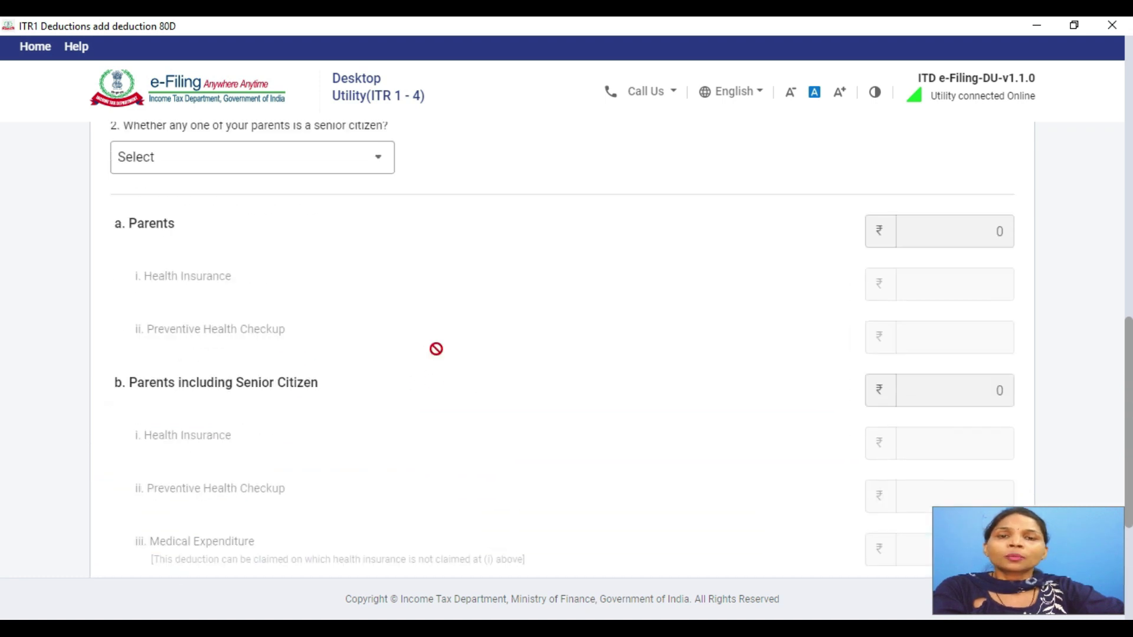
pyautogui.scroll(9, 439, 278)
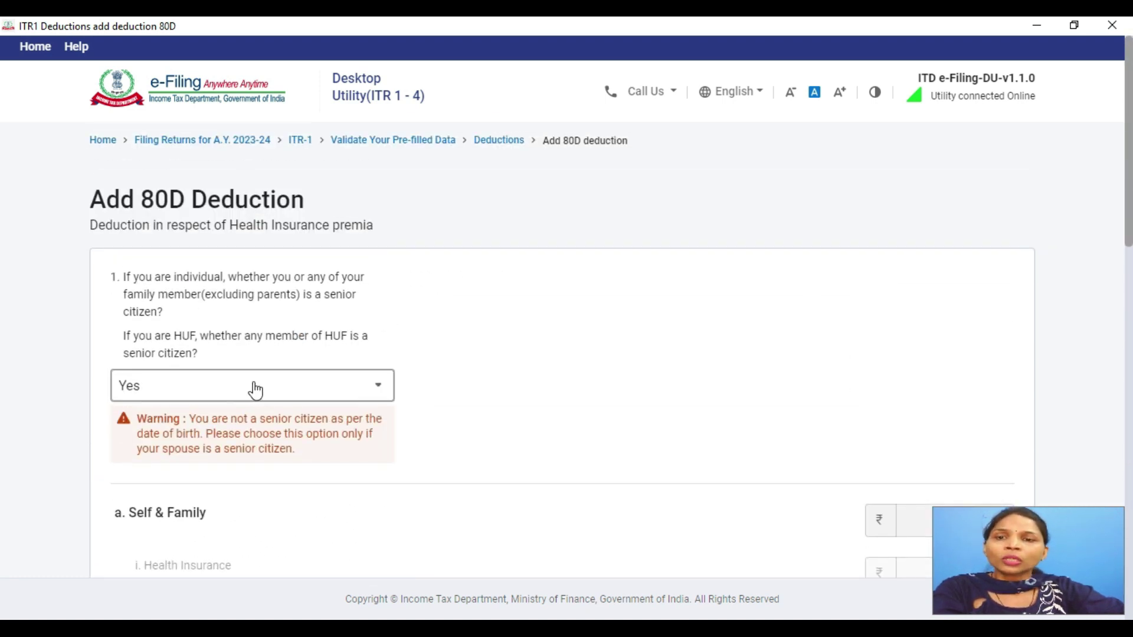
# Choose 'Not claiming for Self/Family' and 'Not claiming for Parents', then save the 80D entry.
pyautogui.click(256, 387)
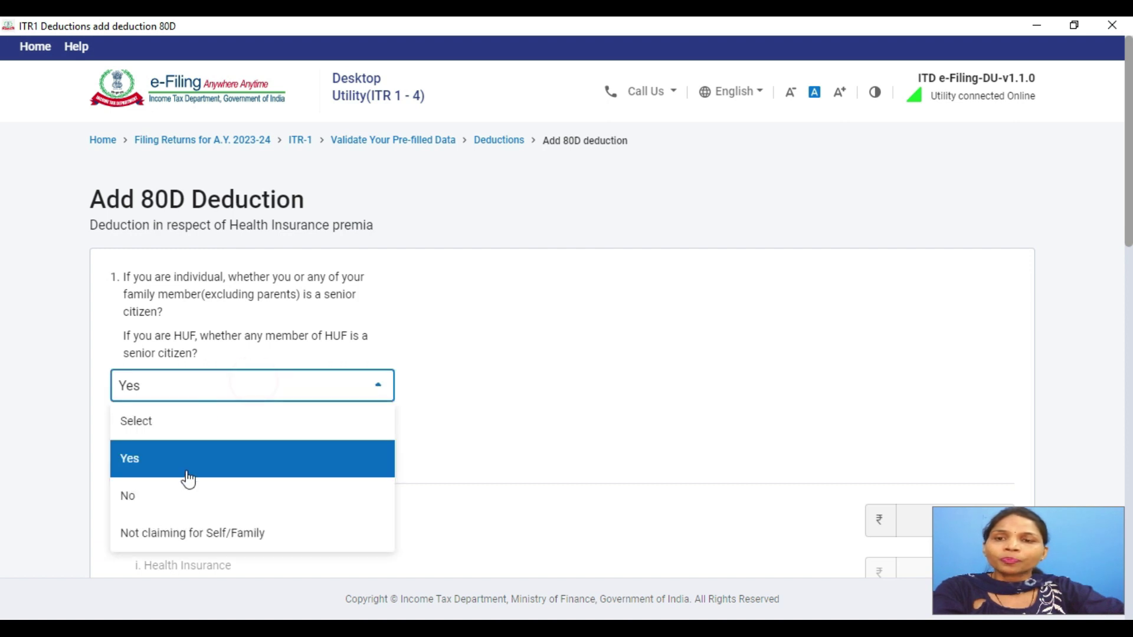
pyautogui.click(185, 497)
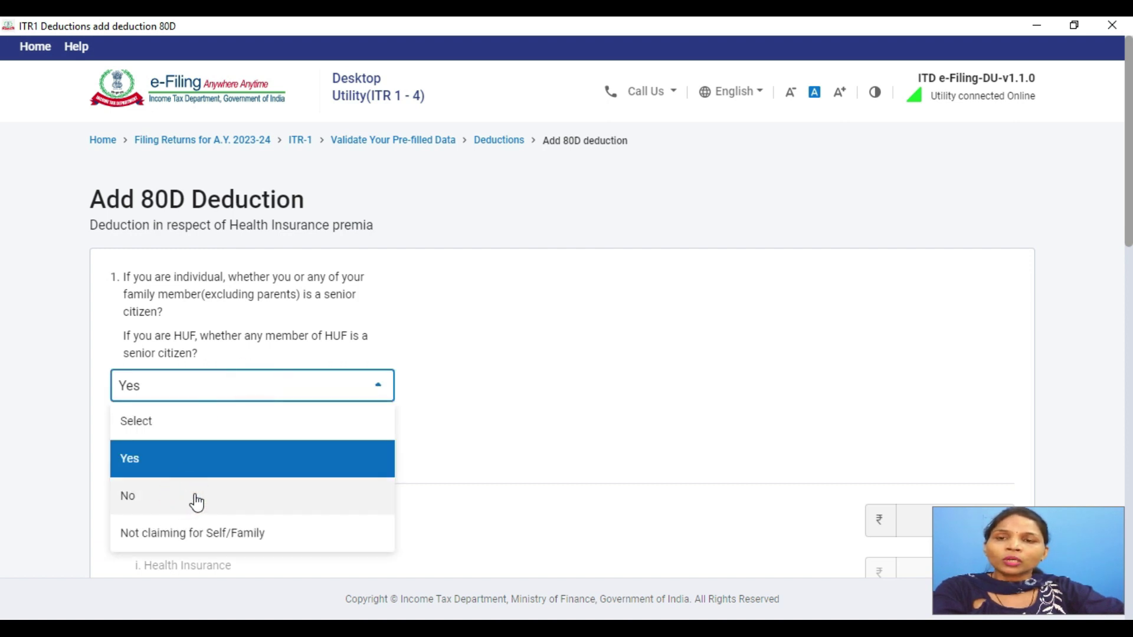
pyautogui.click(203, 387)
pyautogui.click(207, 534)
pyautogui.scroll(-10, 501, 404)
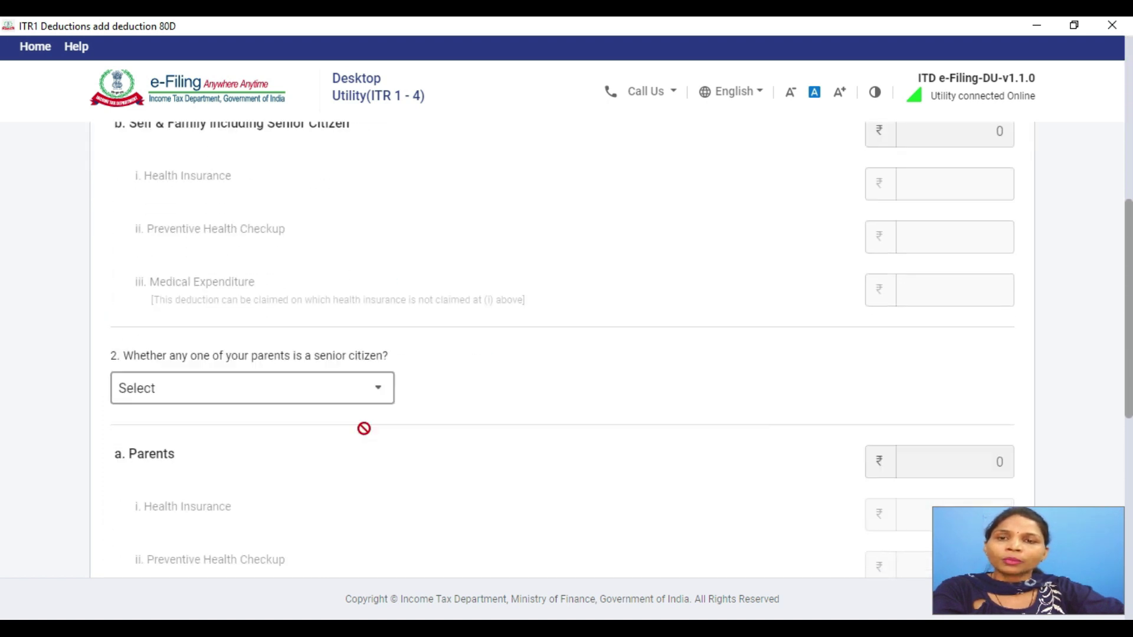
pyautogui.click(265, 292)
pyautogui.click(232, 447)
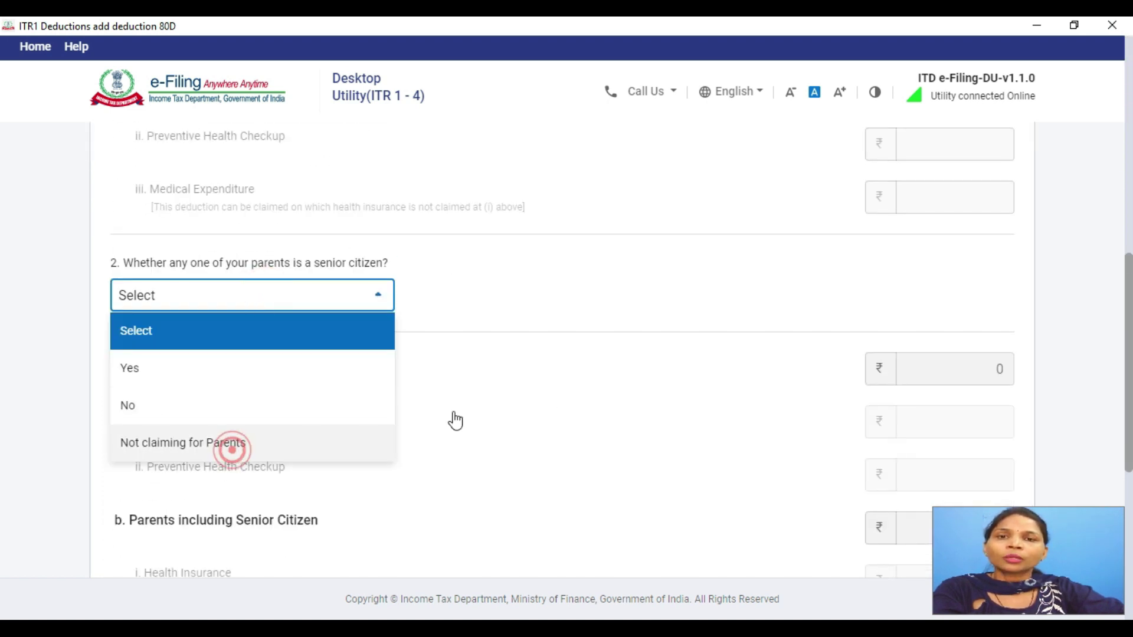
pyautogui.scroll(-7, 449, 396)
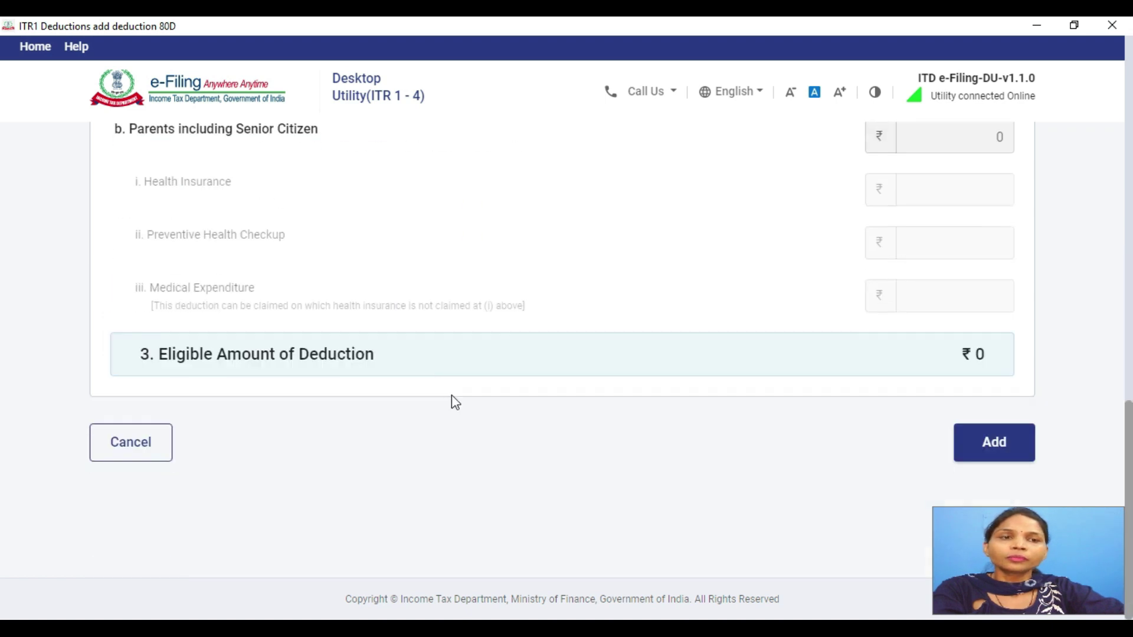
pyautogui.click(997, 452)
# Add the ₹0 80D deduction and check that Total Deductions show ₹2,85,600.
pyautogui.click(994, 443)
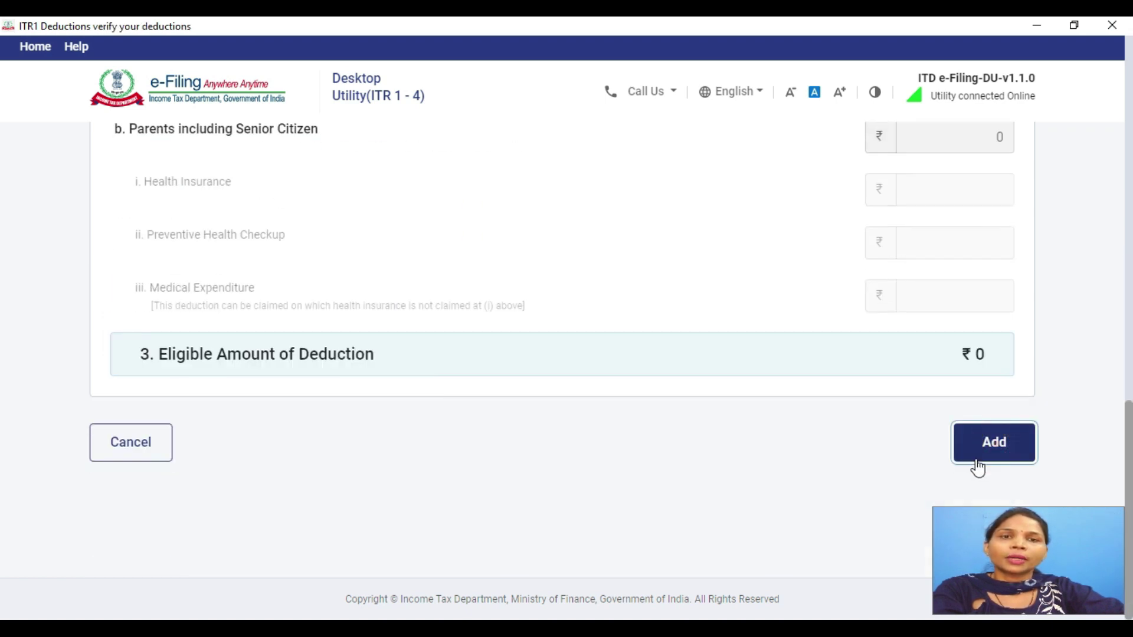
pyautogui.scroll(-10, 405, 311)
pyautogui.scroll(3, 405, 314)
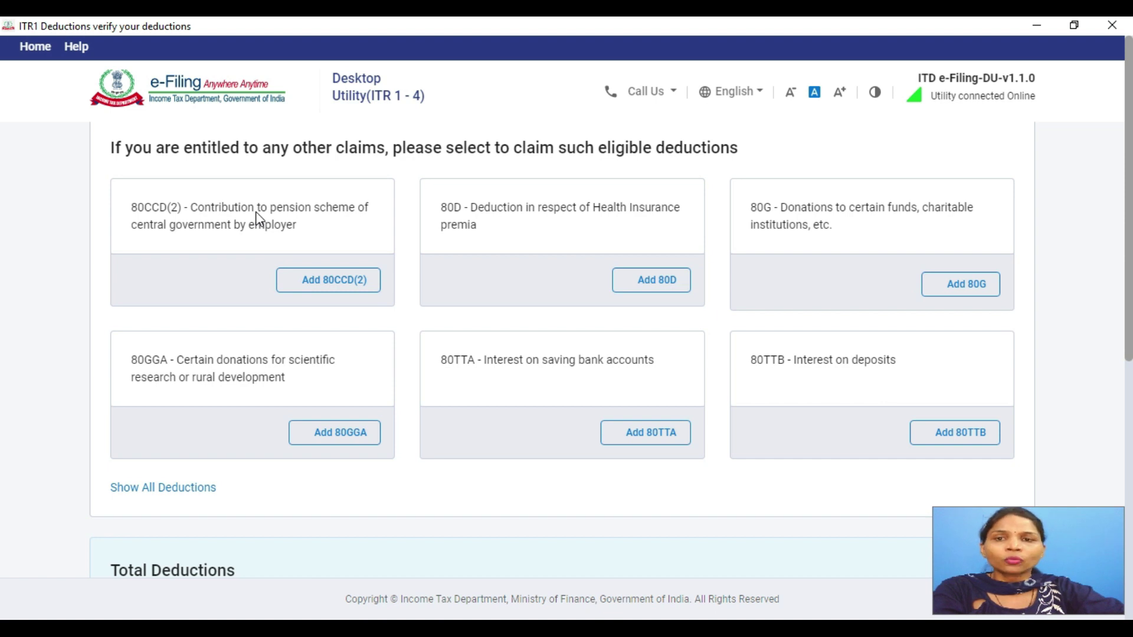
pyautogui.scroll(-3, 257, 219)
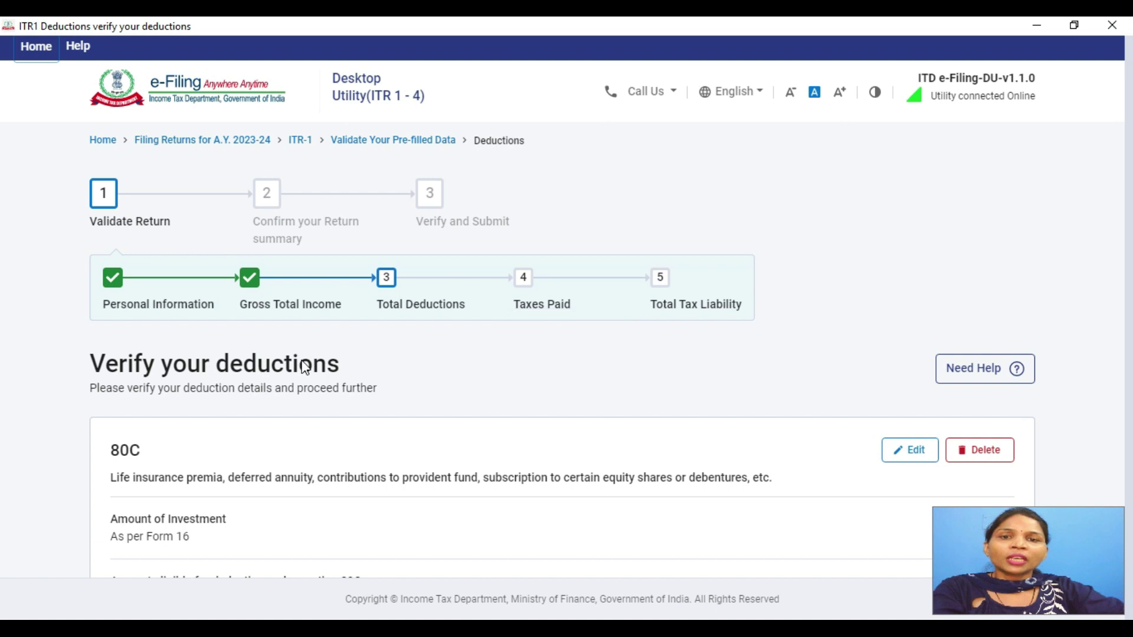
pyautogui.scroll(-15, 317, 366)
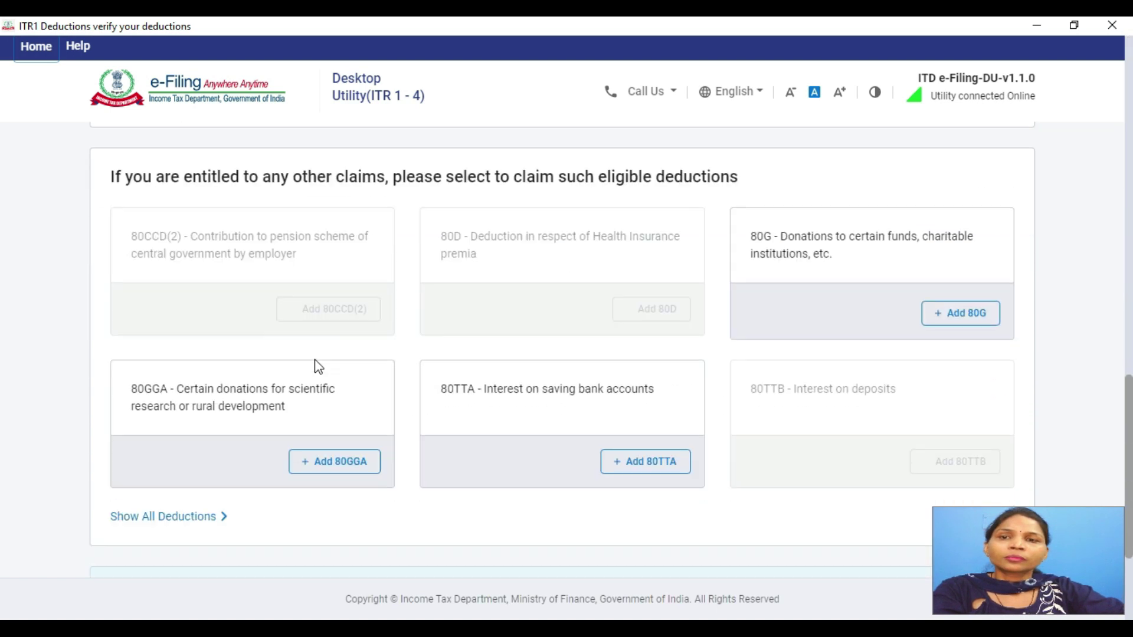
pyautogui.scroll(1, 317, 366)
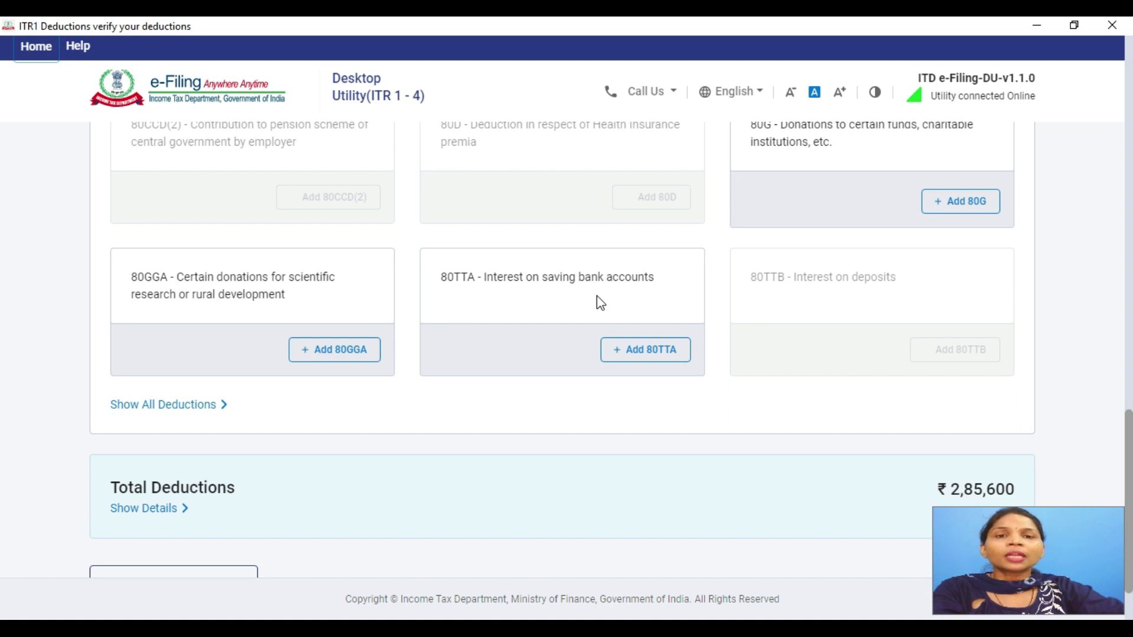
# Enter 624 as interest on savings bank accounts and add the 80TTA deduction.
pyautogui.click(653, 354)
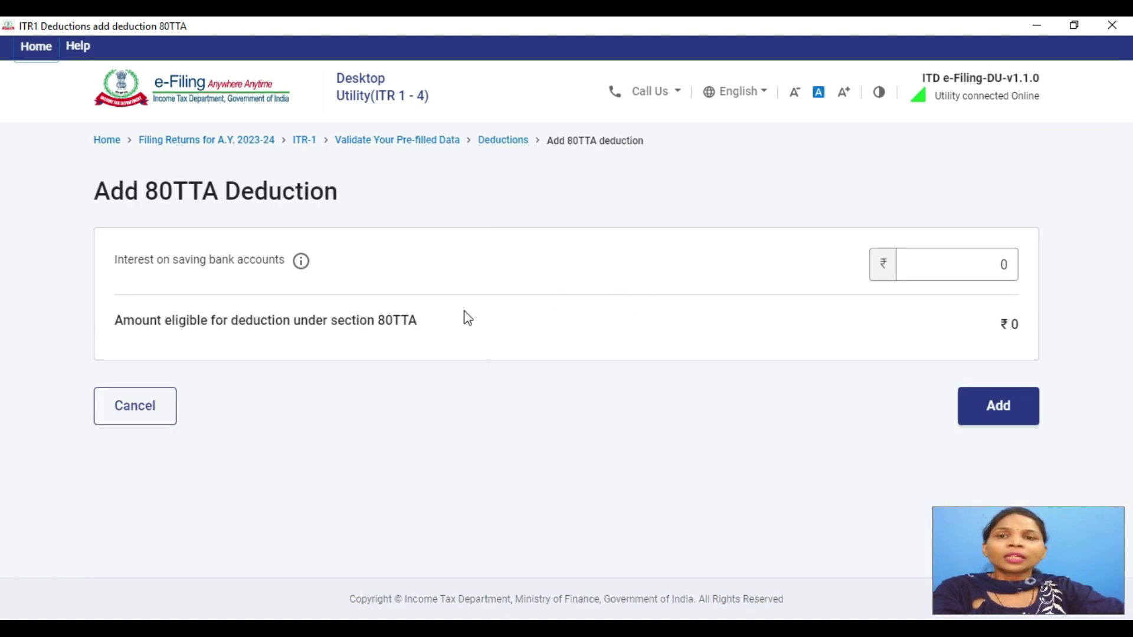
pyautogui.click(948, 260)
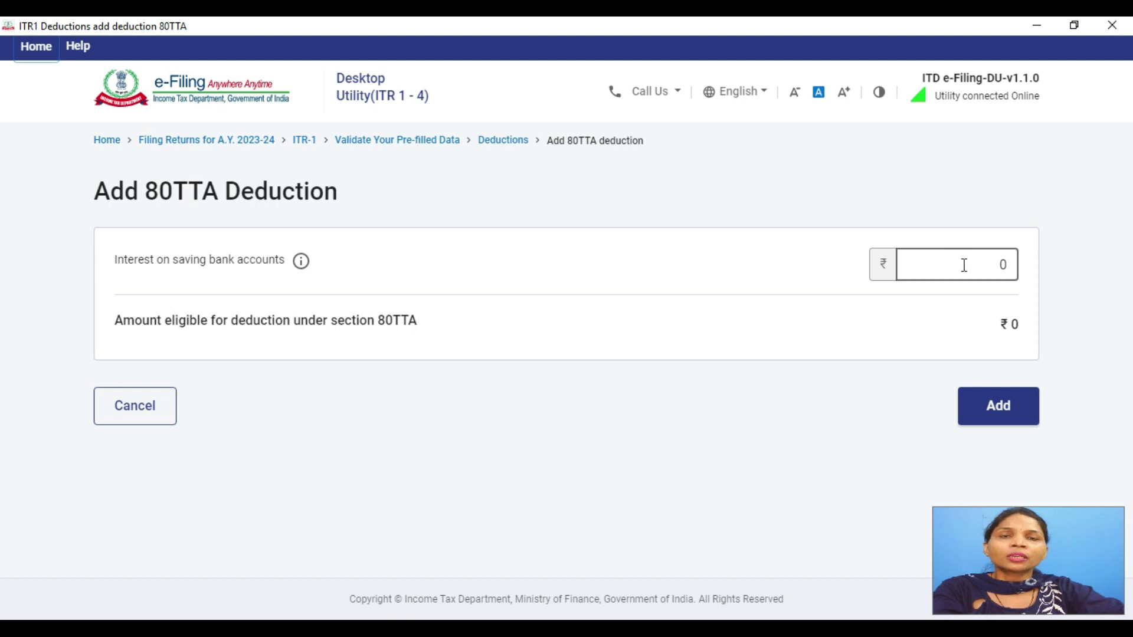
pyautogui.click(962, 262)
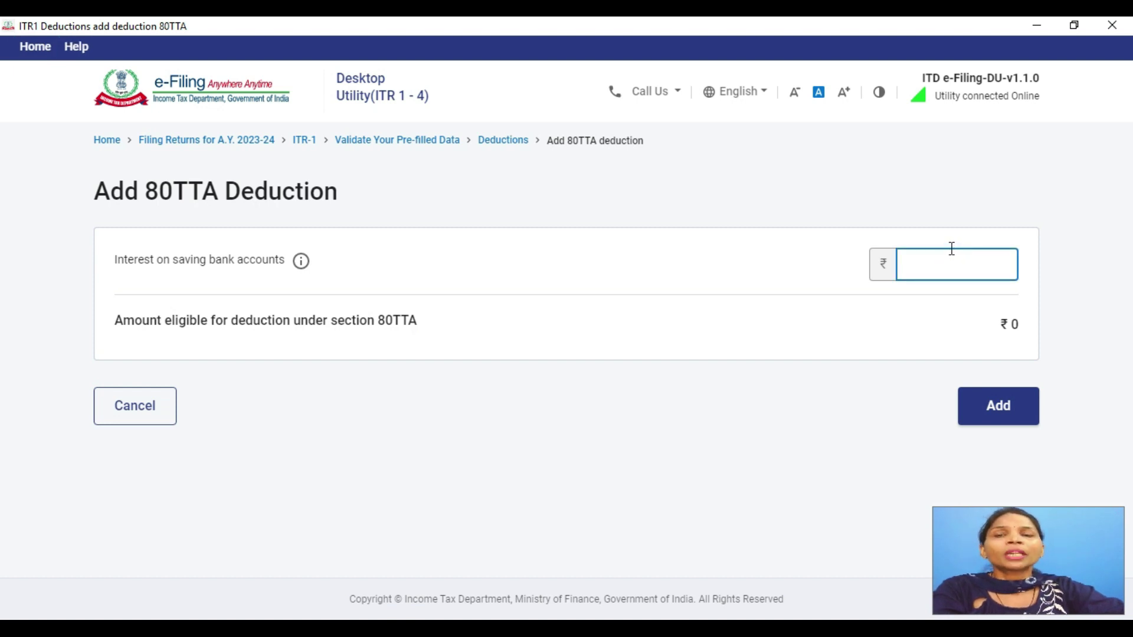
pyautogui.write('624')
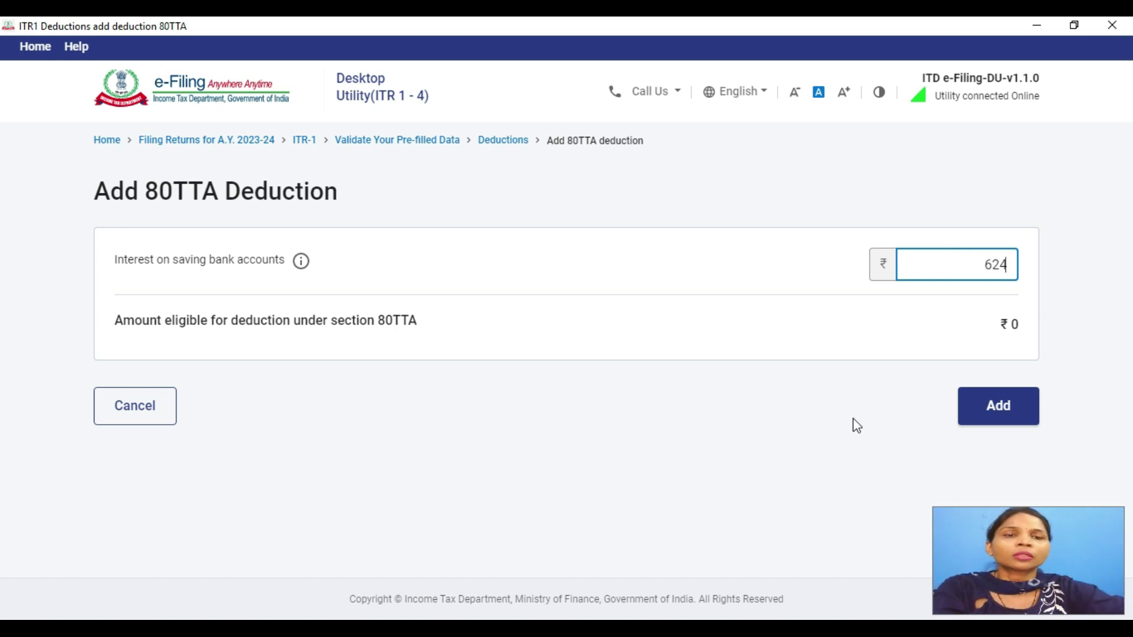
pyautogui.click(848, 415)
pyautogui.scroll(-1, 803, 413)
pyautogui.click(990, 490)
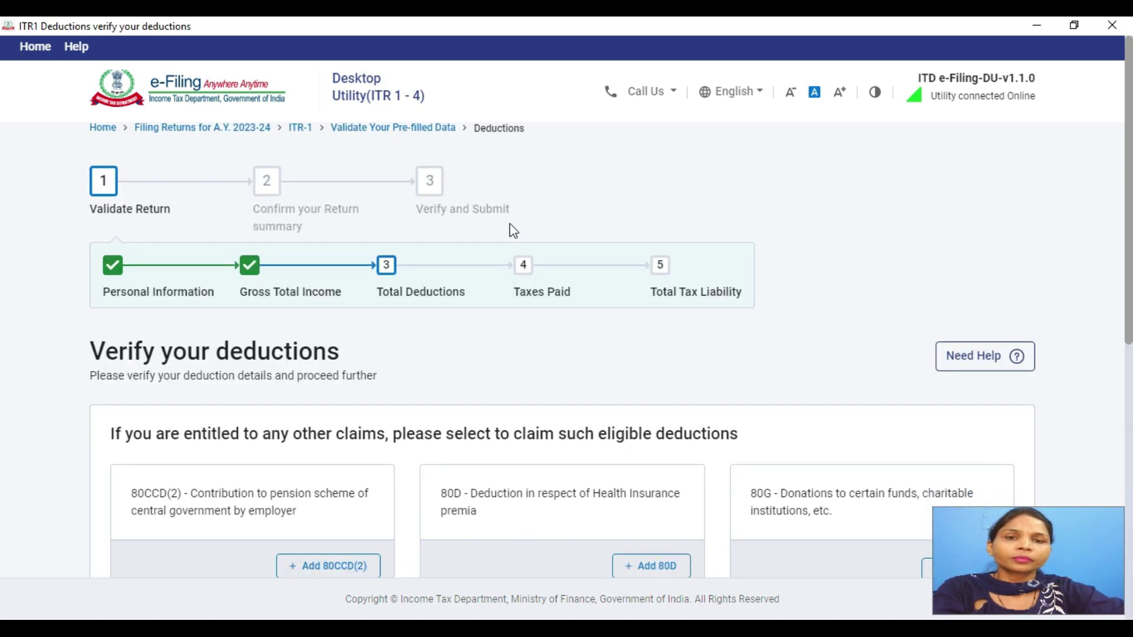
pyautogui.scroll(-9, 512, 227)
pyautogui.scroll(3, 519, 219)
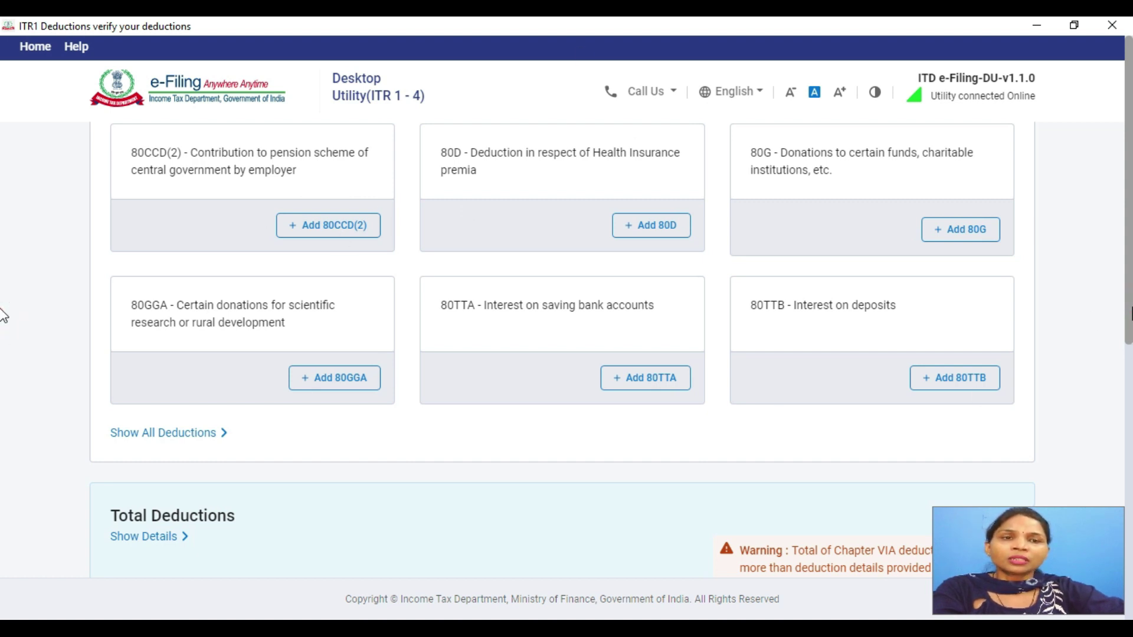
pyautogui.scroll(15, 3, 315)
pyautogui.scroll(-5, 3, 233)
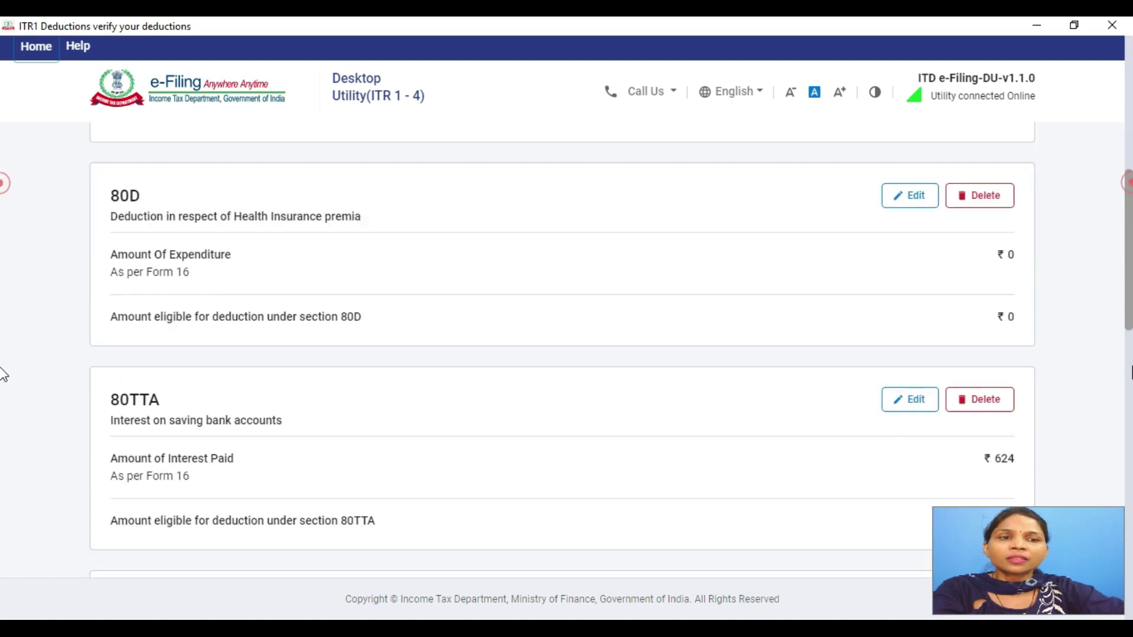
pyautogui.scroll(-10, 3, 375)
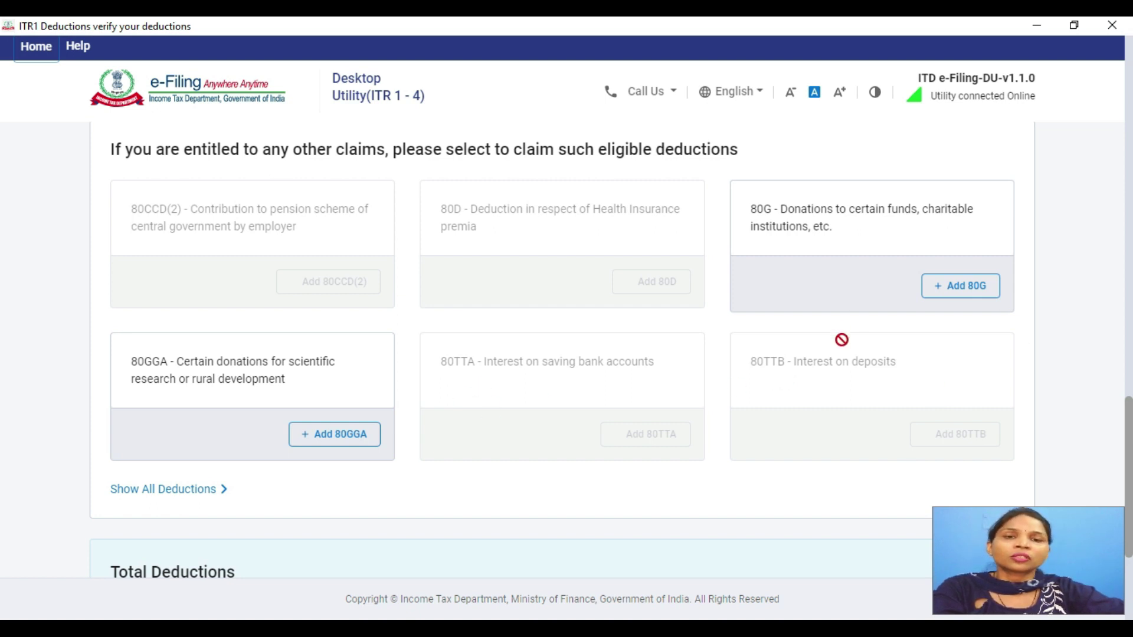
pyautogui.scroll(-2, 842, 339)
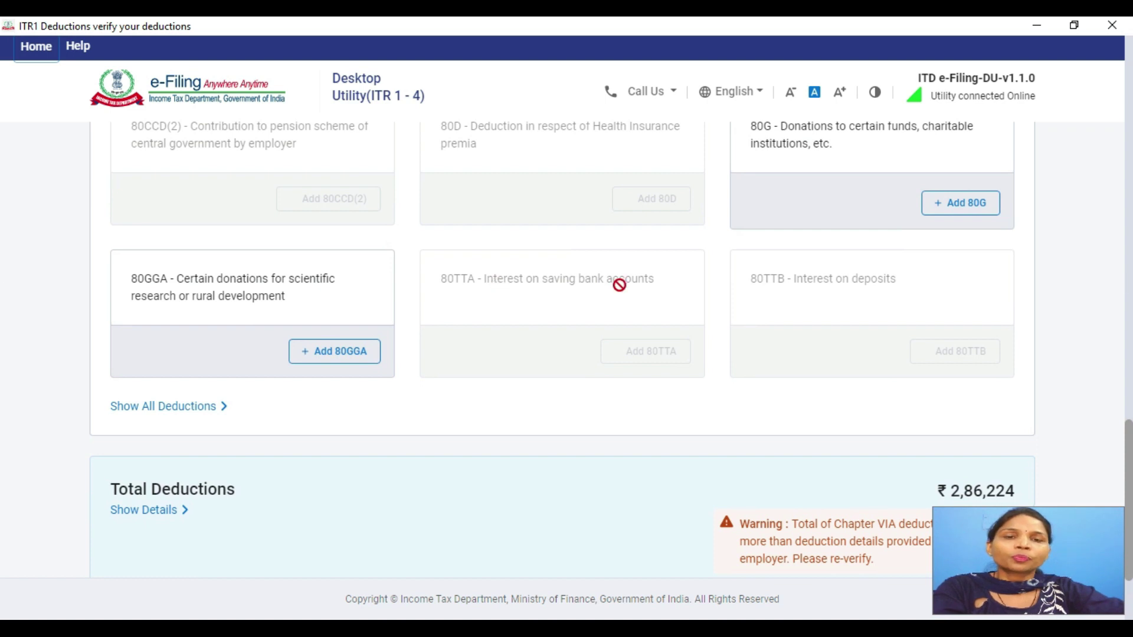
pyautogui.scroll(-2, 620, 292)
pyautogui.scroll(4, 608, 289)
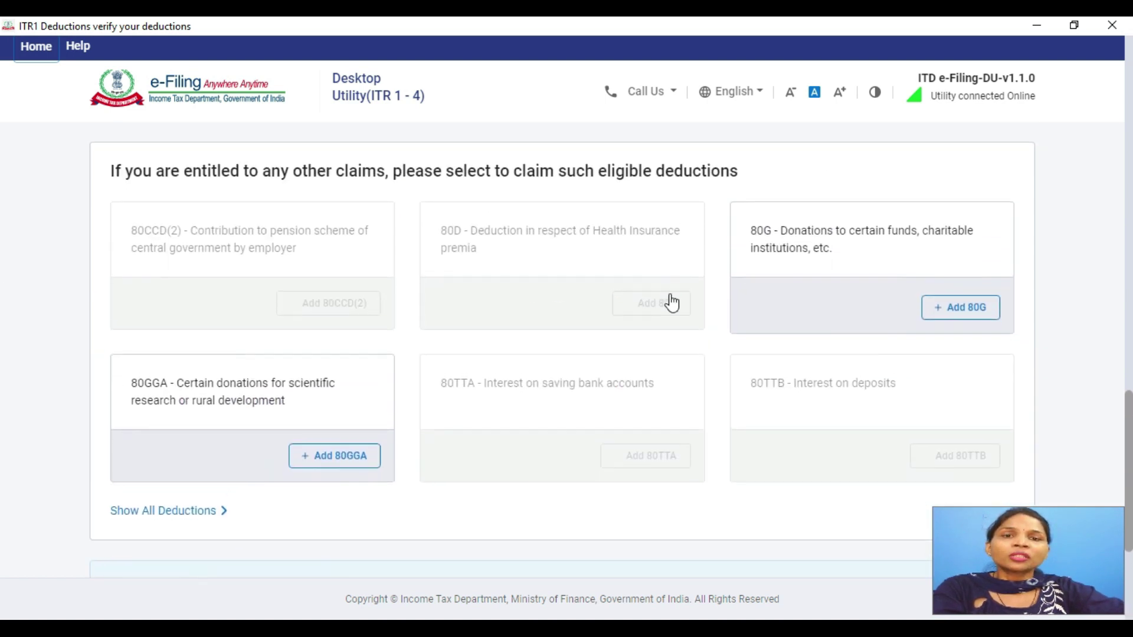
pyautogui.scroll(-5, 672, 303)
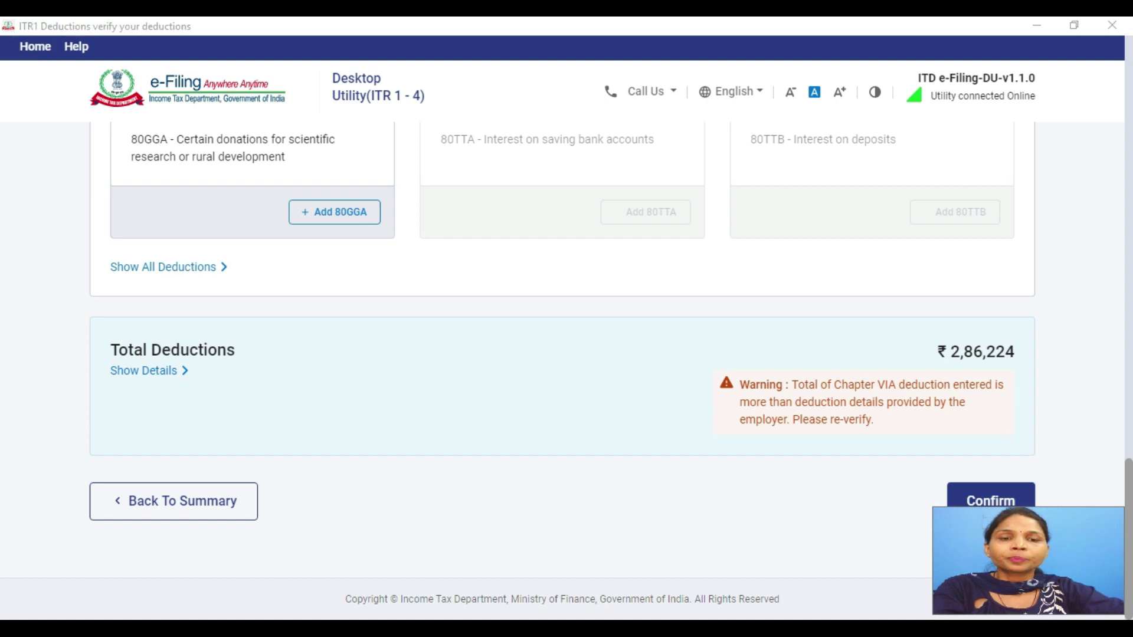
pyautogui.moveTo(443, 600)
pyautogui.click(771, 551)
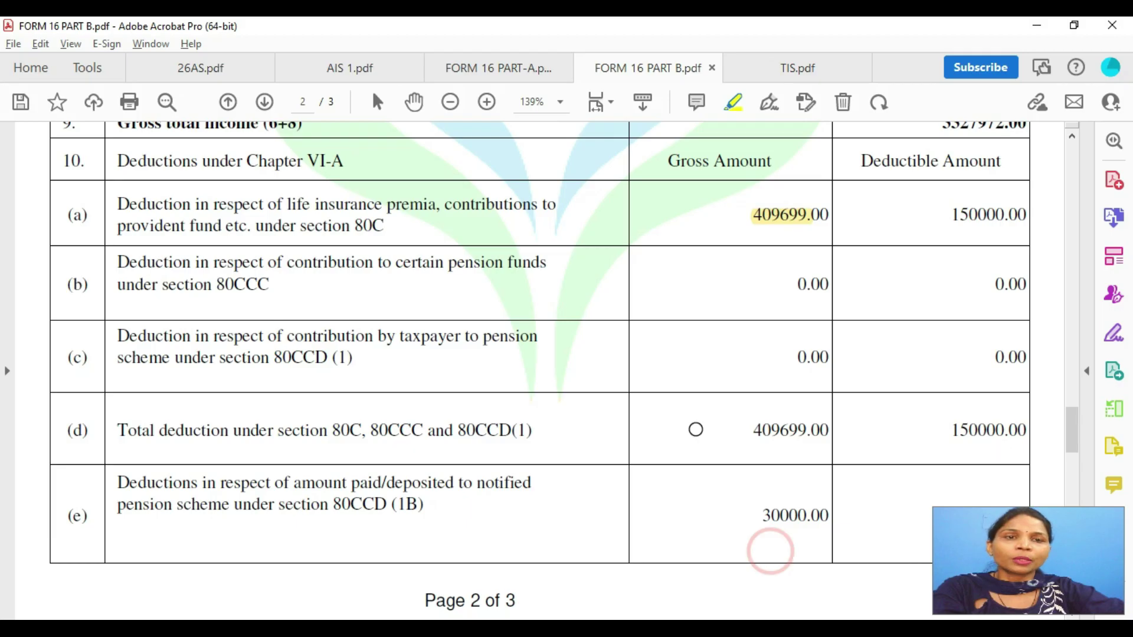
pyautogui.scroll(-10, 718, 469)
pyautogui.scroll(-6, 720, 477)
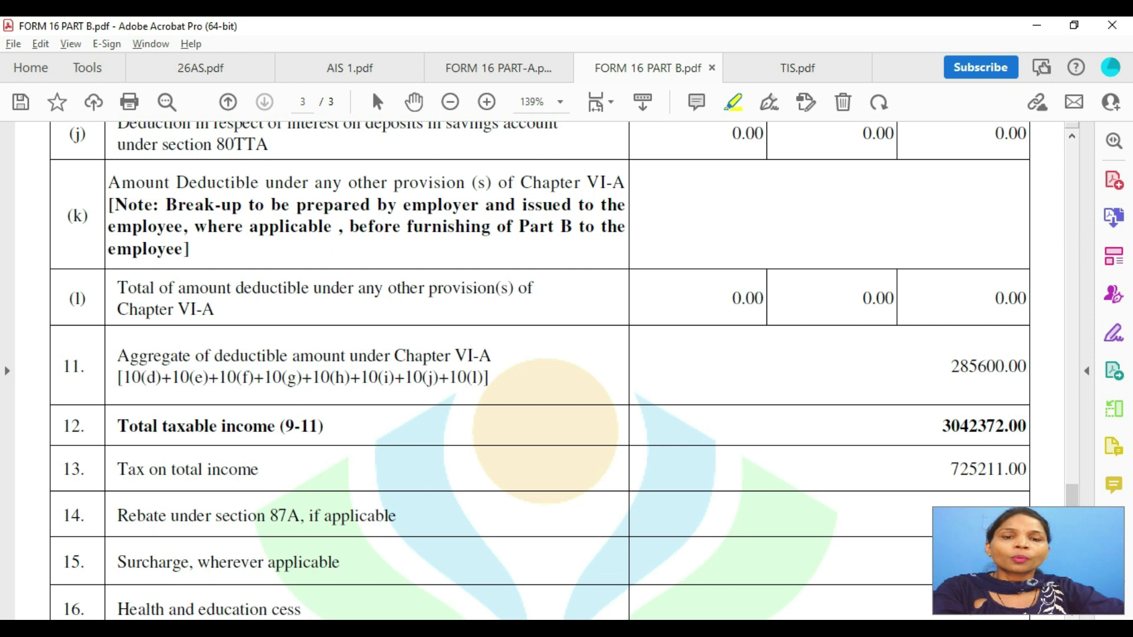
pyautogui.hotkey('alt', 'Tab')
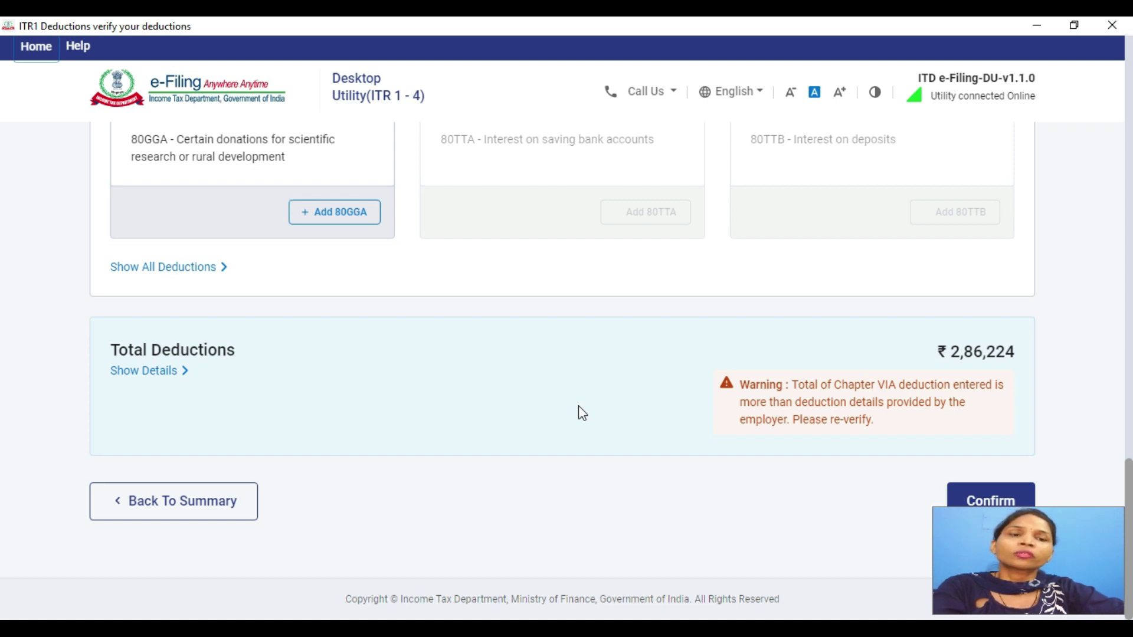
# Confirm deductions of ₹2,86,224 and open Tax Paid, showing salary TDS of ₹7,54,219.
pyautogui.click(996, 493)
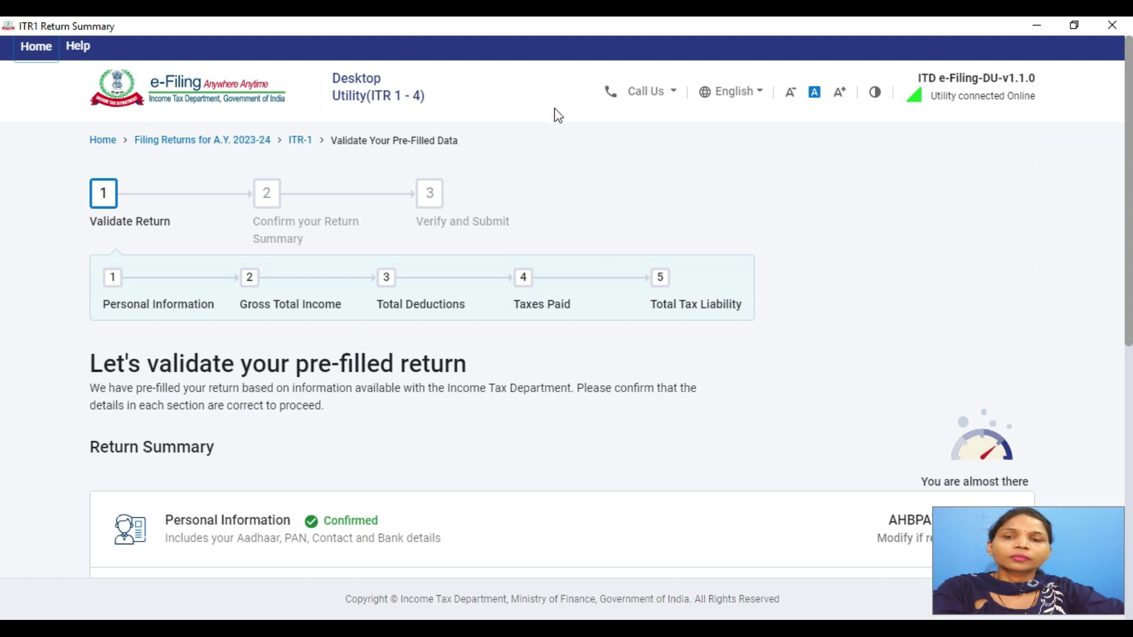
pyautogui.scroll(-4, 352, 350)
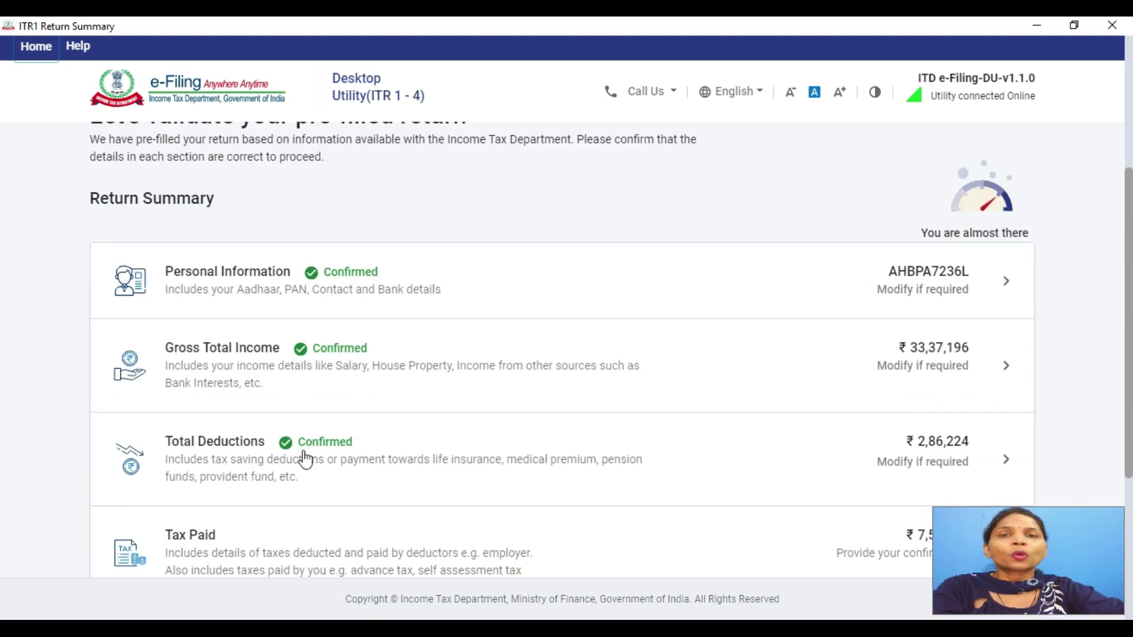
pyautogui.scroll(-3, 304, 459)
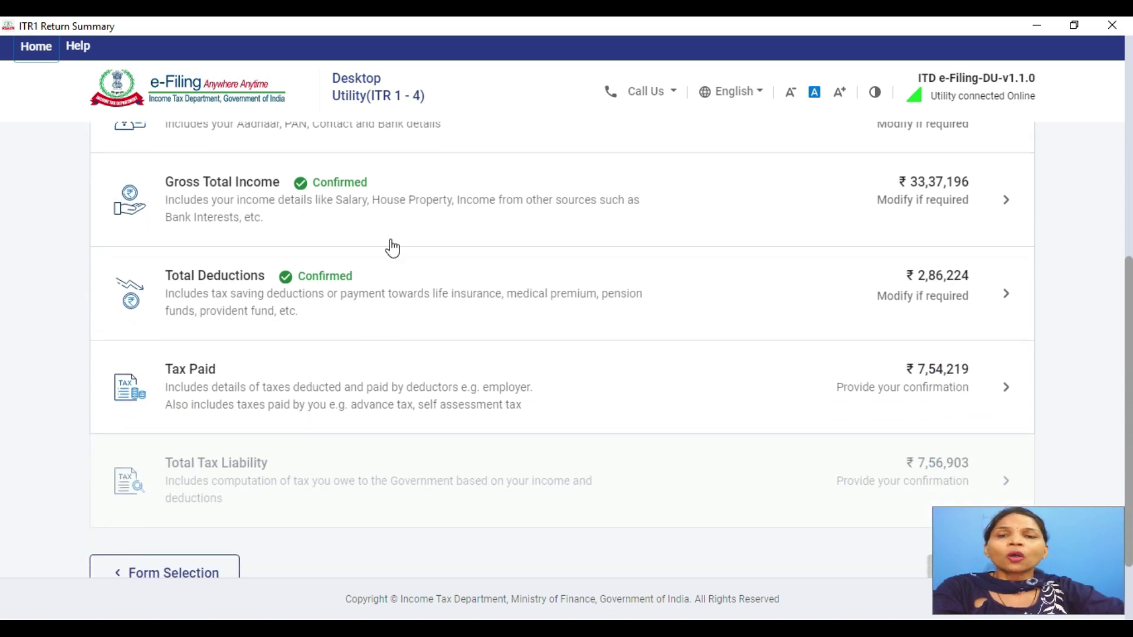
pyautogui.click(196, 380)
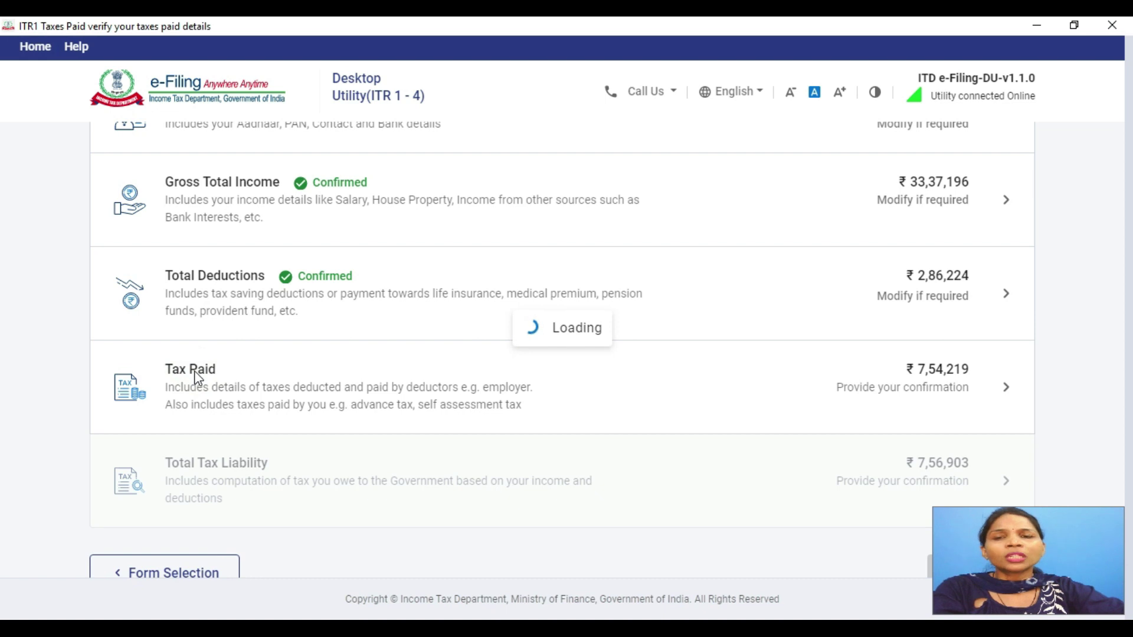
pyautogui.scroll(-5, 202, 368)
pyautogui.scroll(1, 200, 370)
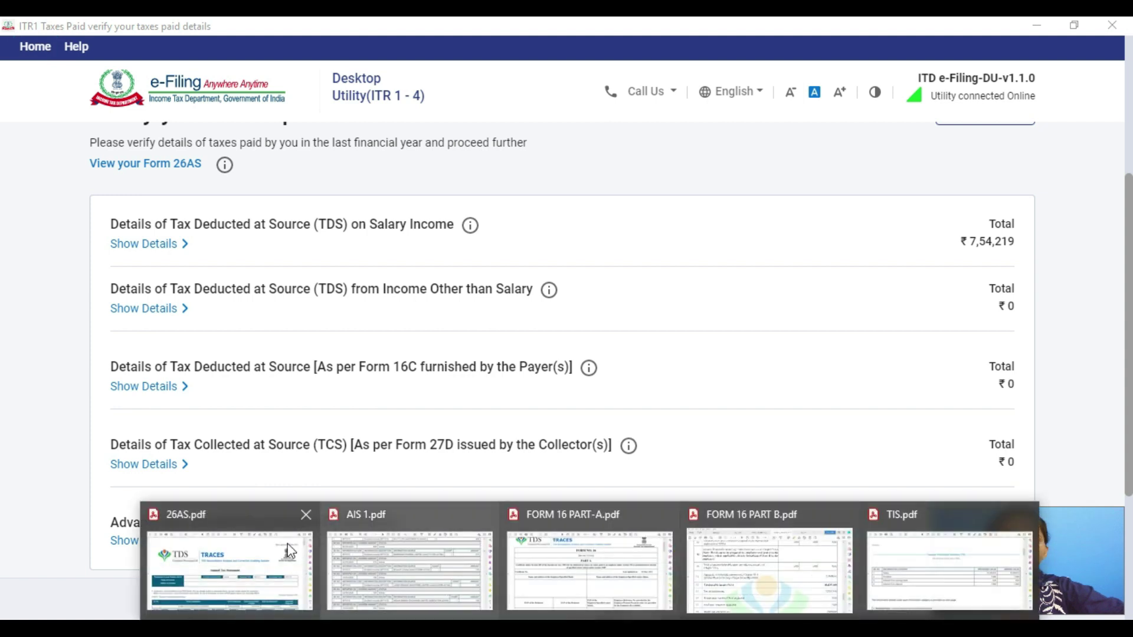
pyautogui.click(246, 558)
pyautogui.scroll(-5, 501, 457)
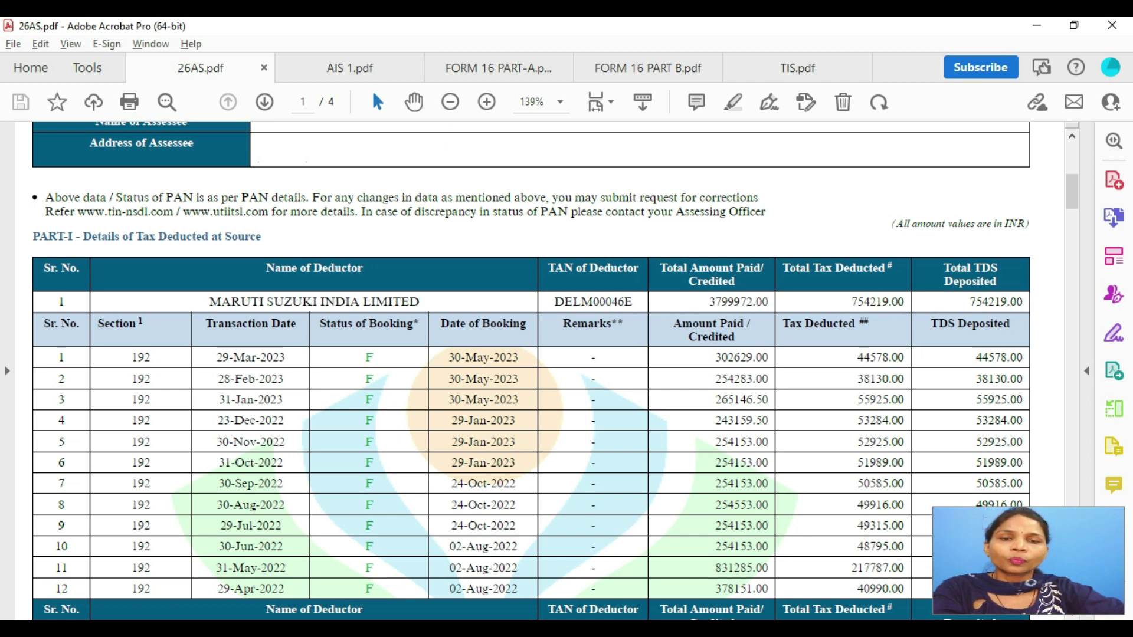
pyautogui.hotkey('alt', 'Tab')
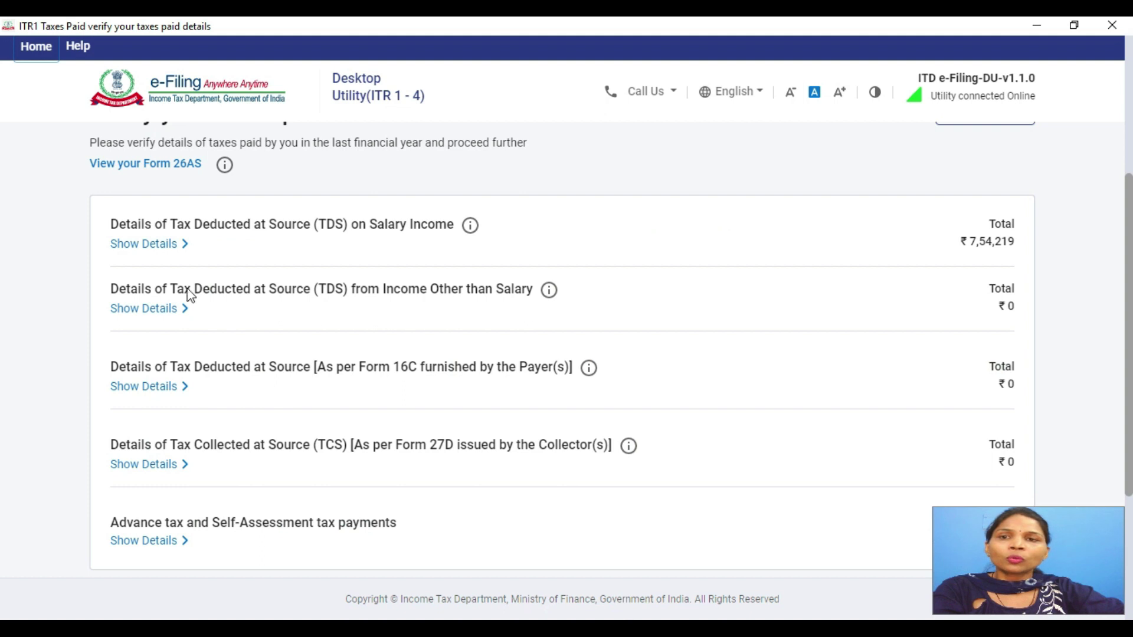
# Edit the deductor's TDS on Salary entry so income reads ₹37,99,972, and save.
pyautogui.click(164, 255)
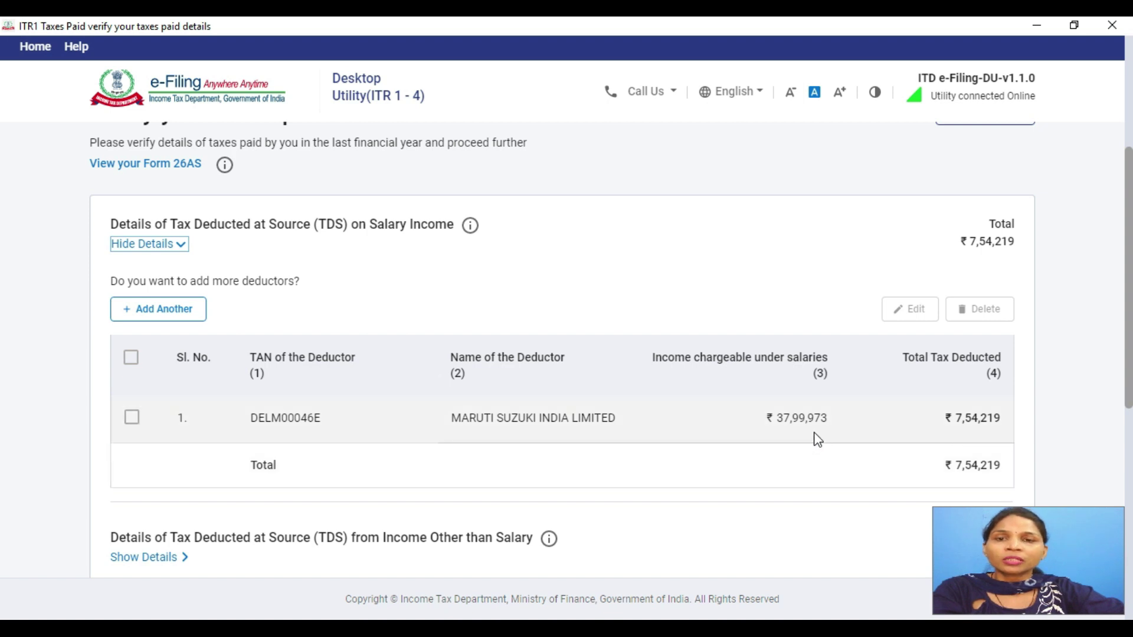
pyautogui.click(132, 417)
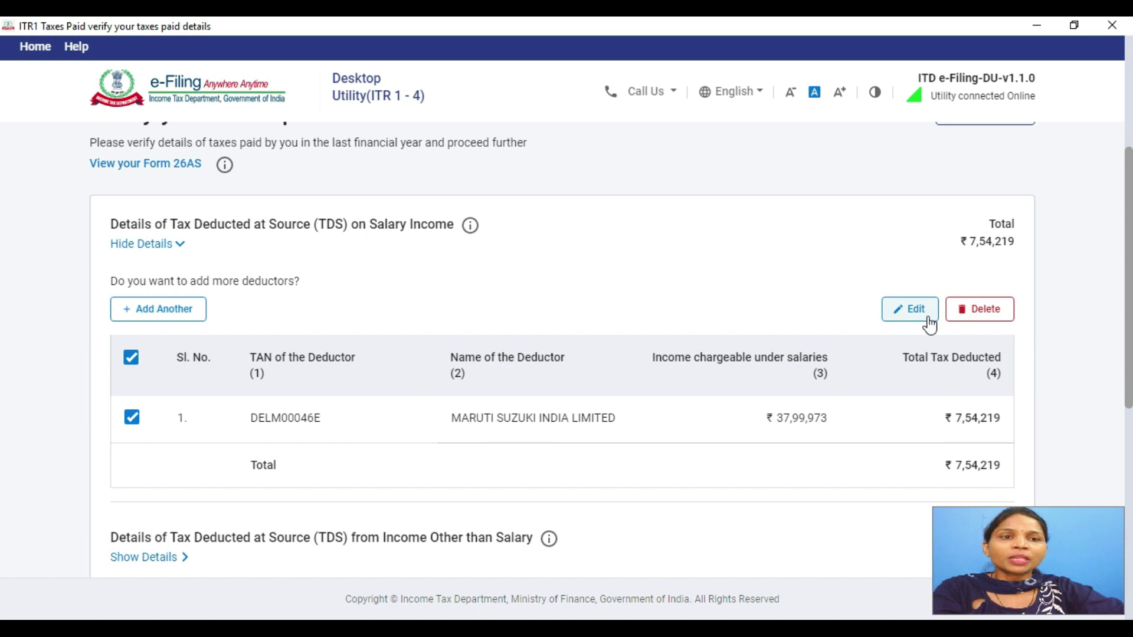
pyautogui.click(916, 309)
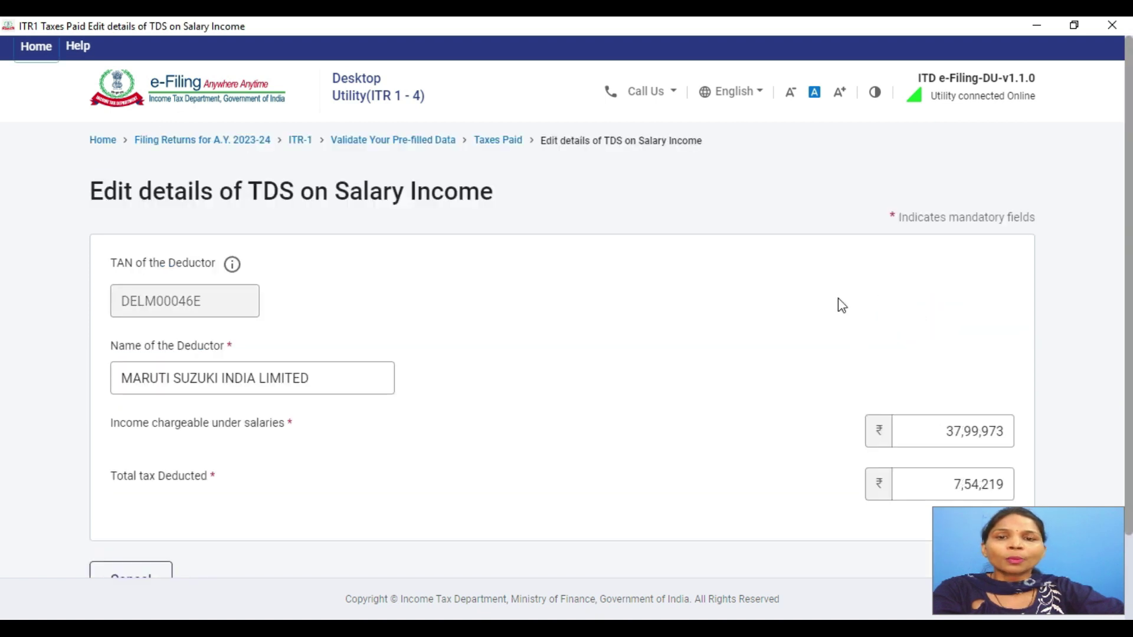
pyautogui.scroll(-1, 771, 391)
pyautogui.click(1009, 331)
pyautogui.press('BackSpace')
pyautogui.write('2')
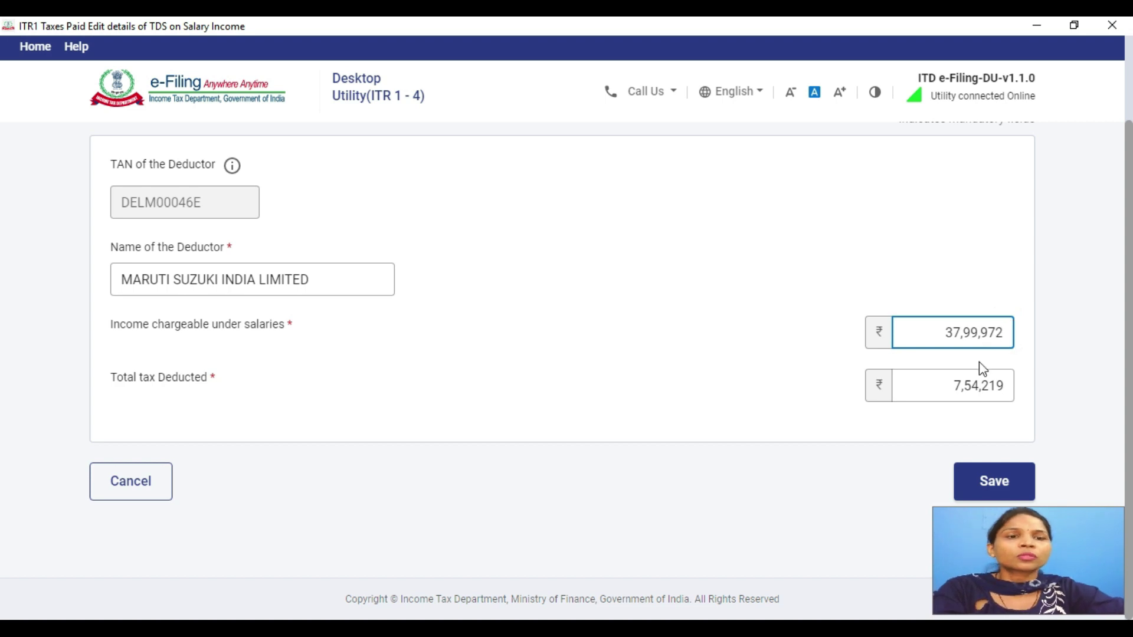
pyautogui.click(990, 483)
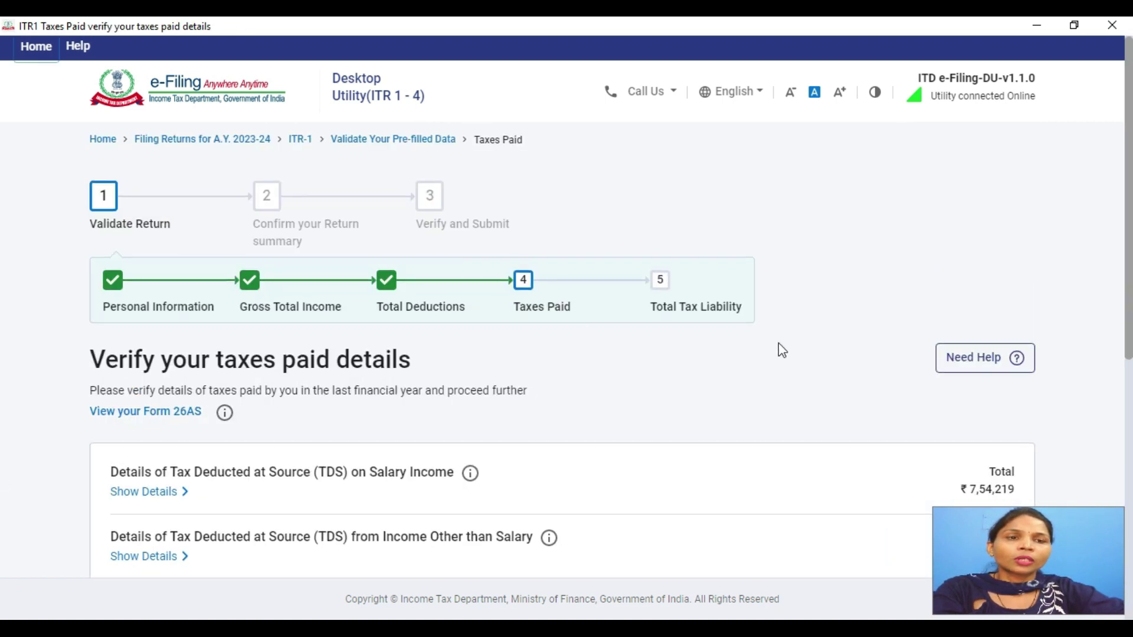
# Review the advance and self-assessment tax details and confirm total taxes paid of ₹7,54,219.
pyautogui.scroll(-5, 664, 329)
pyautogui.scroll(5, 961, 362)
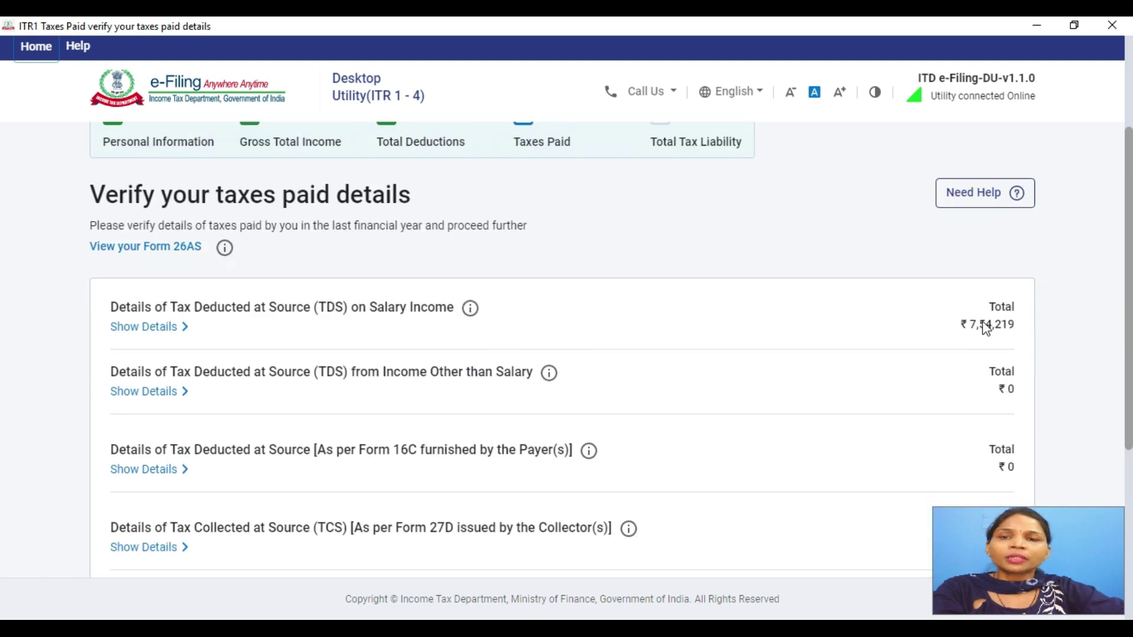
pyautogui.scroll(-3, 556, 425)
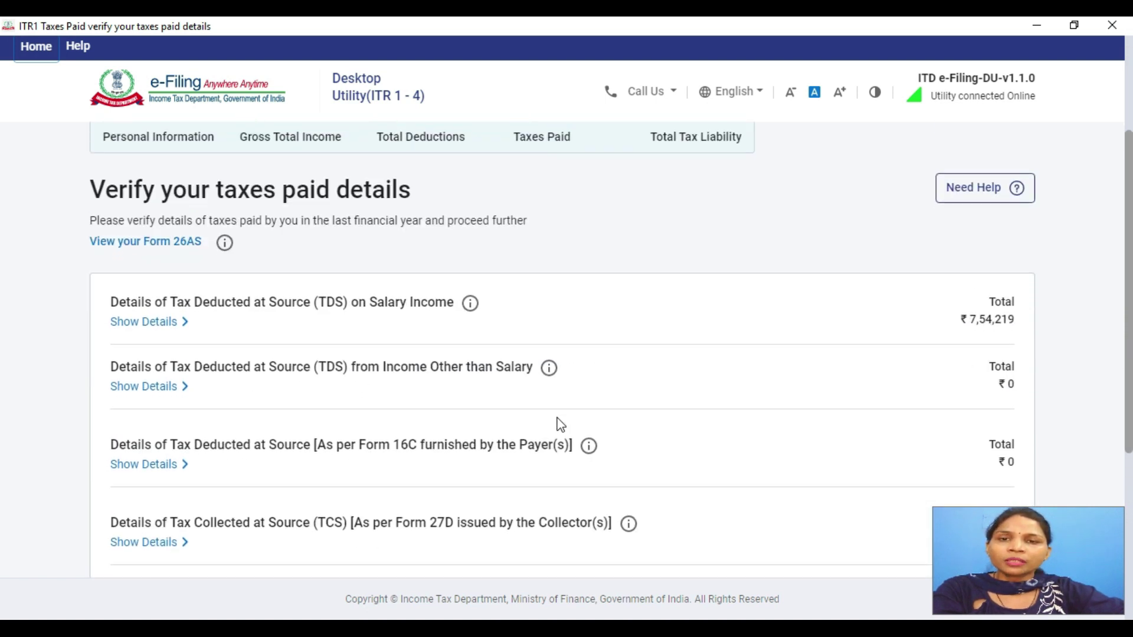
pyautogui.scroll(-2, 519, 419)
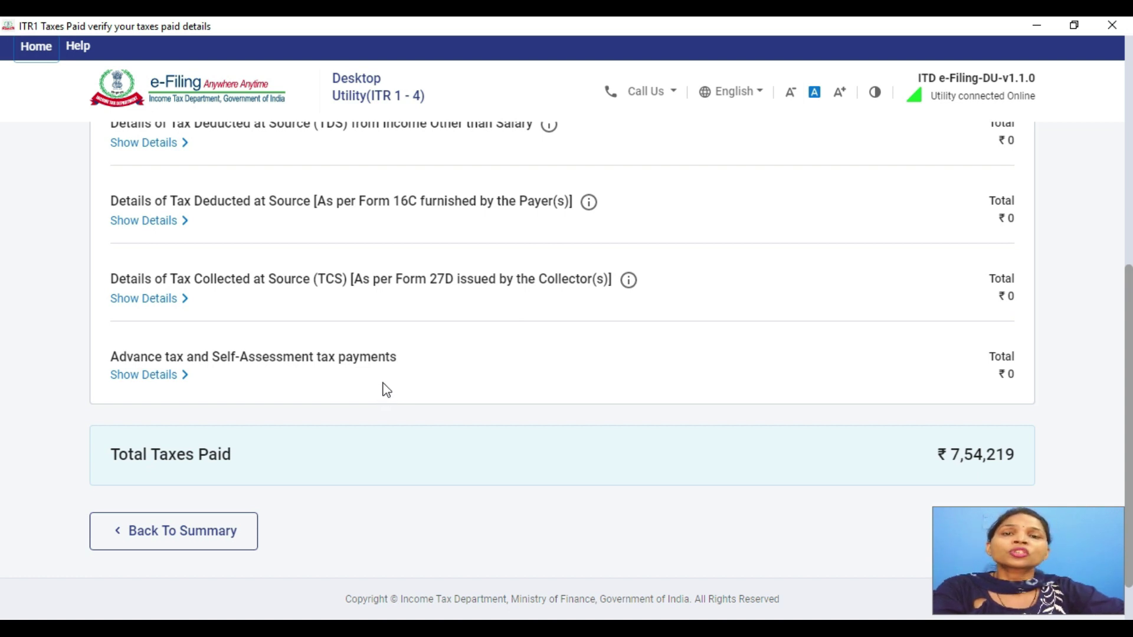
pyautogui.click(158, 376)
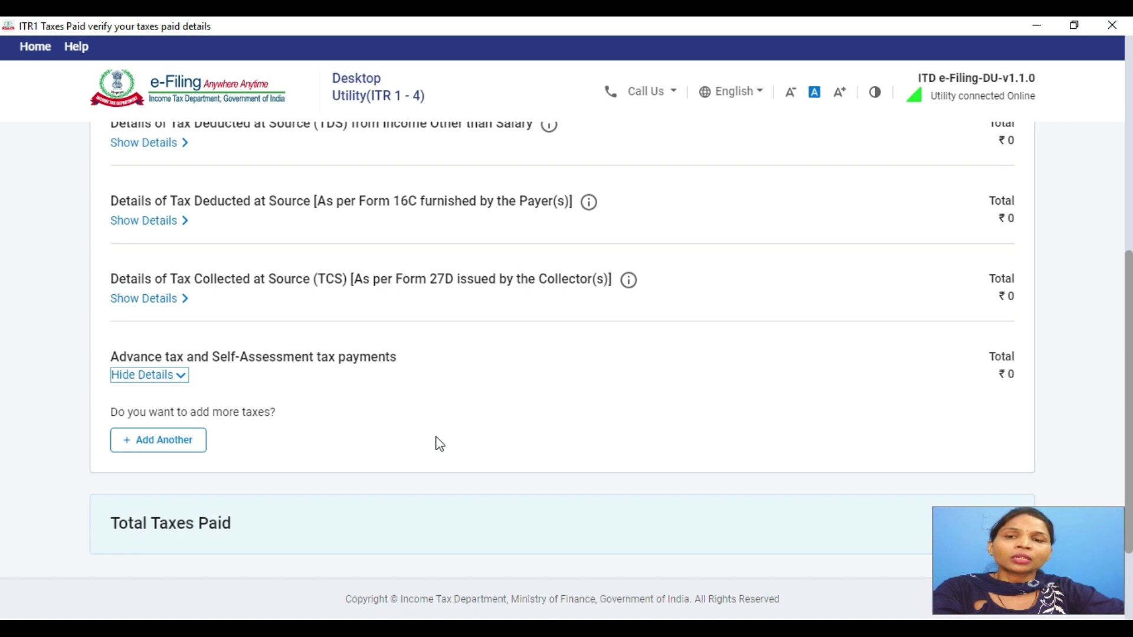
pyautogui.scroll(-2, 435, 444)
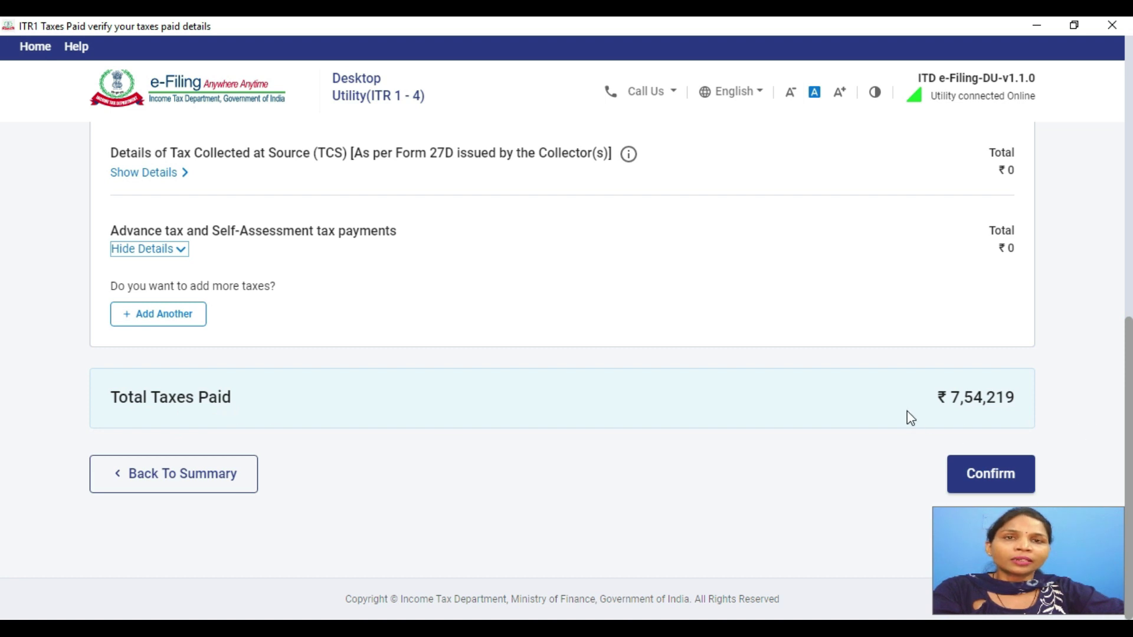
pyautogui.click(975, 477)
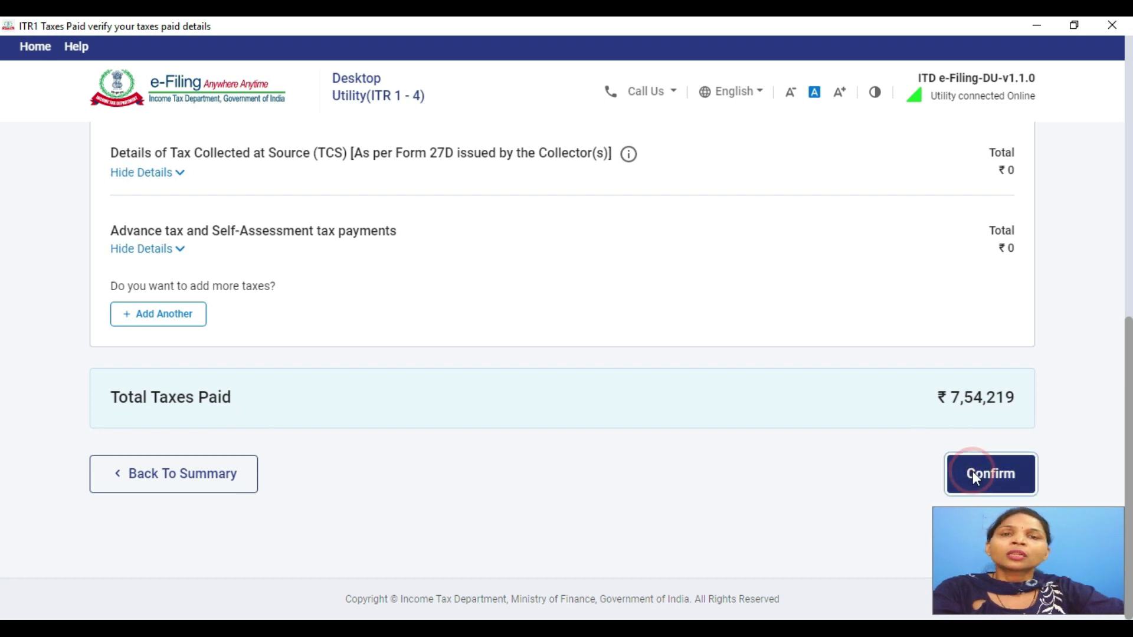
# Open the Total Tax Liability row from the ITR1 Return Summary, showing Gross Total Income ₹33,37,196.
pyautogui.scroll(-5, 498, 454)
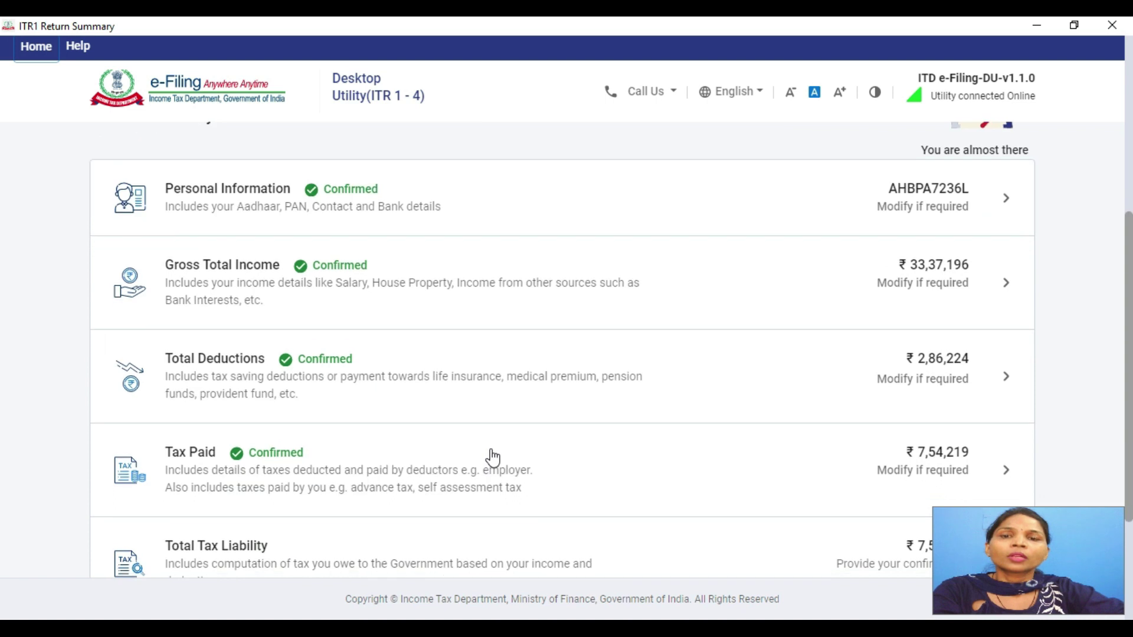
pyautogui.scroll(-3, 492, 458)
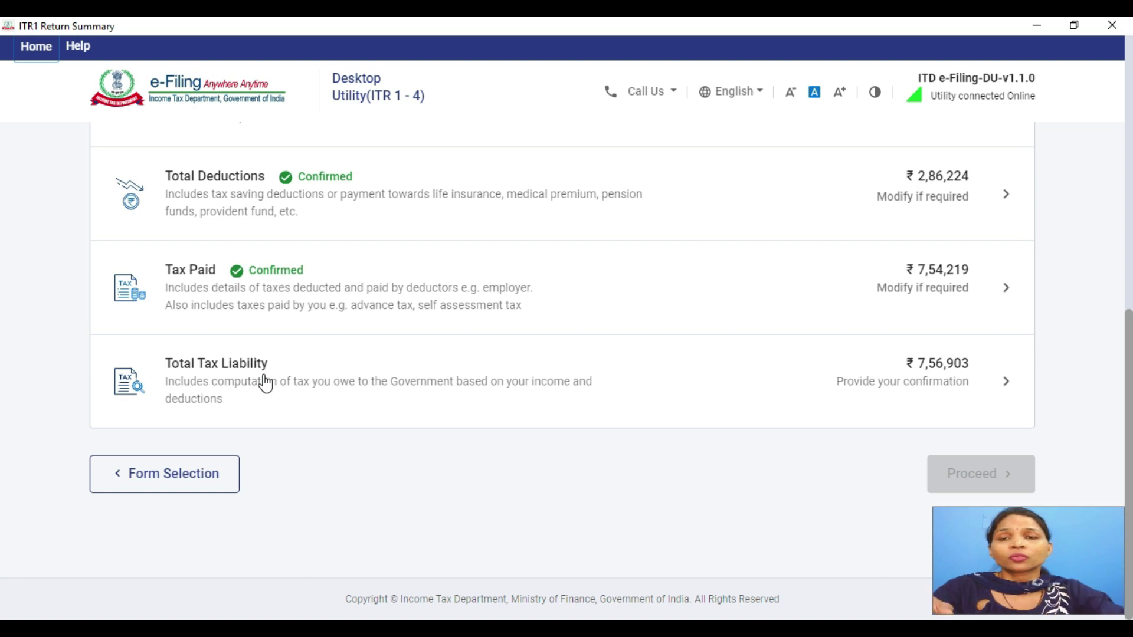
pyautogui.click(239, 373)
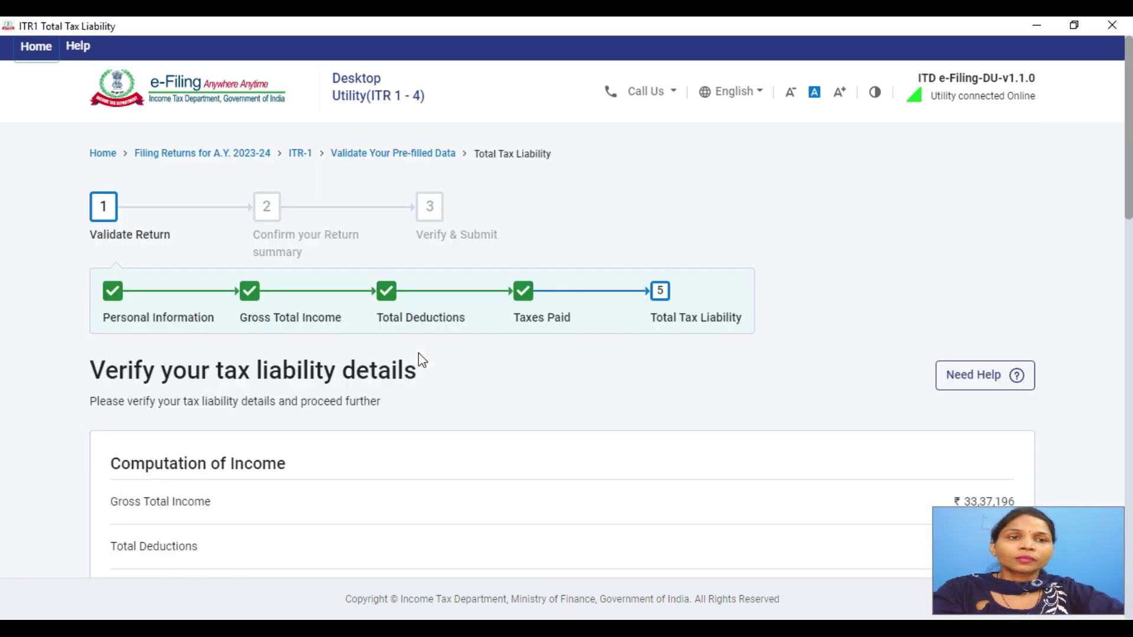
pyautogui.scroll(-5, 420, 361)
pyautogui.scroll(2, 419, 363)
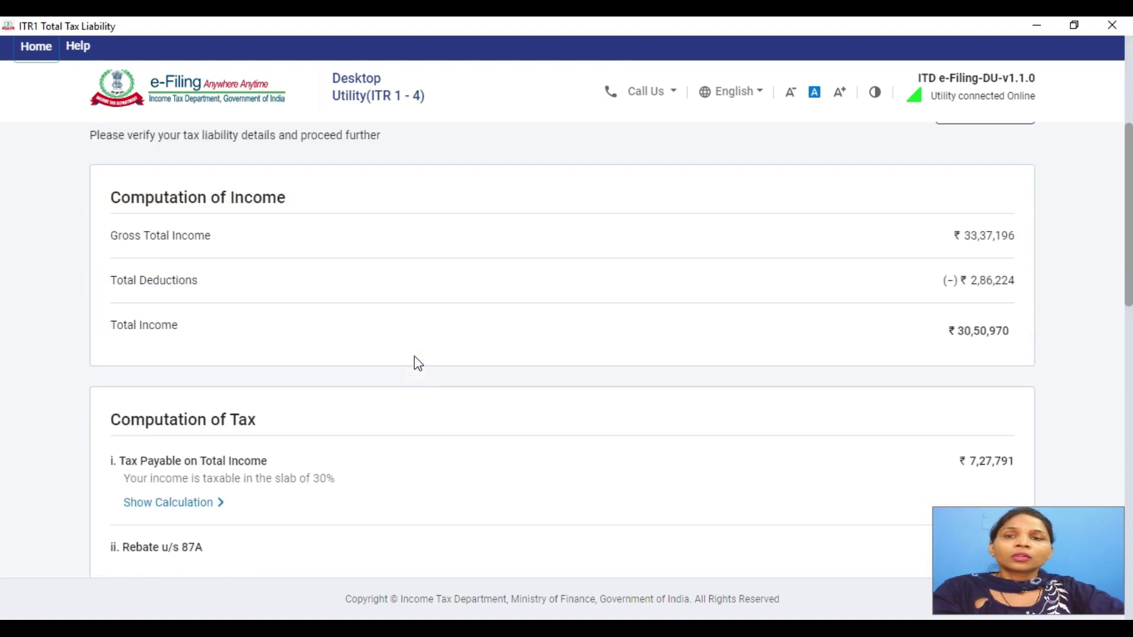
pyautogui.scroll(-3, 418, 363)
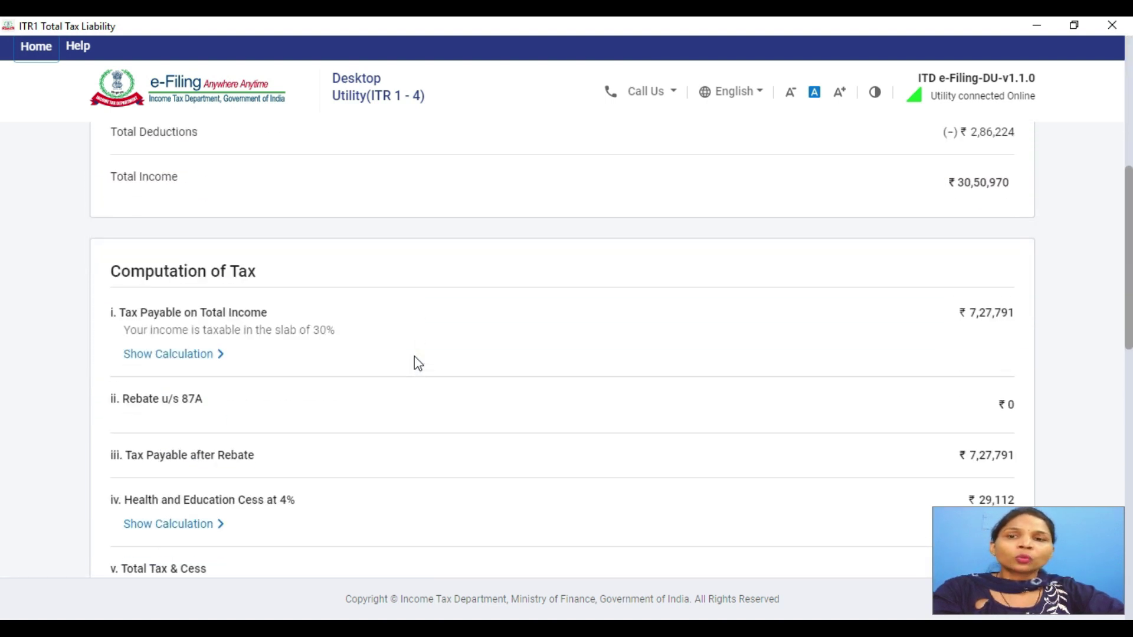
pyautogui.scroll(-3, 265, 314)
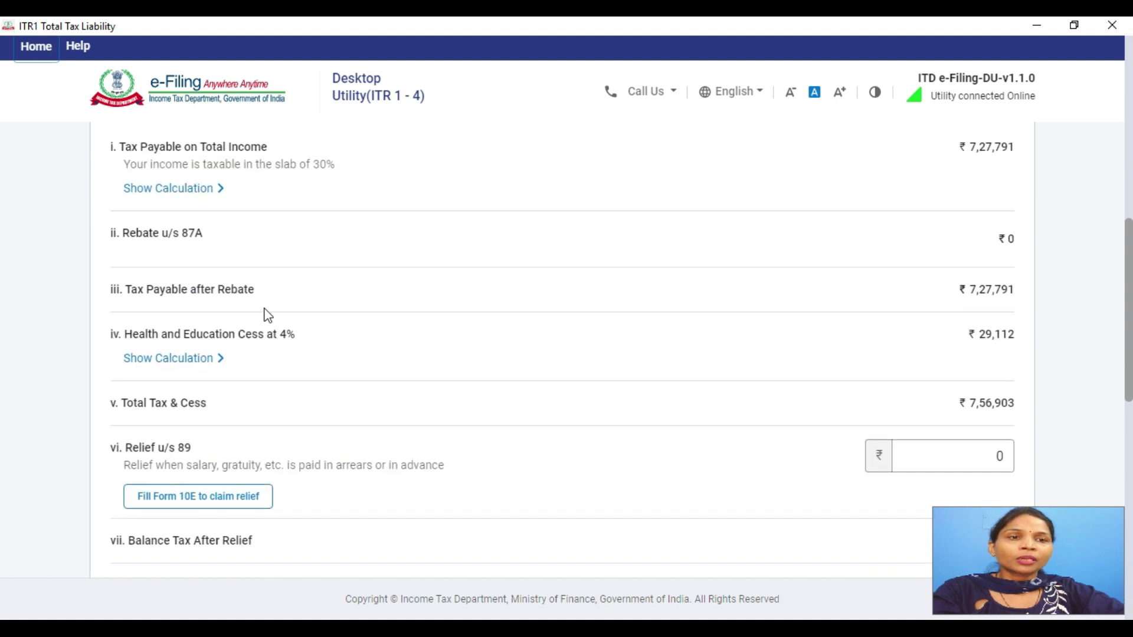
pyautogui.scroll(2, 266, 314)
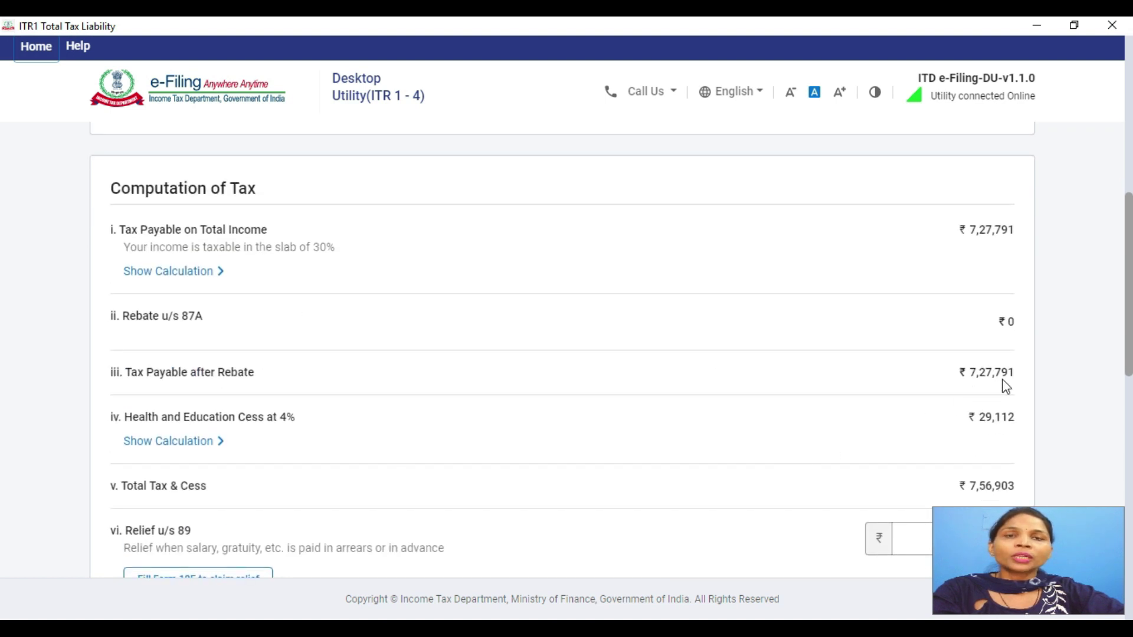
pyautogui.scroll(-2, 1003, 388)
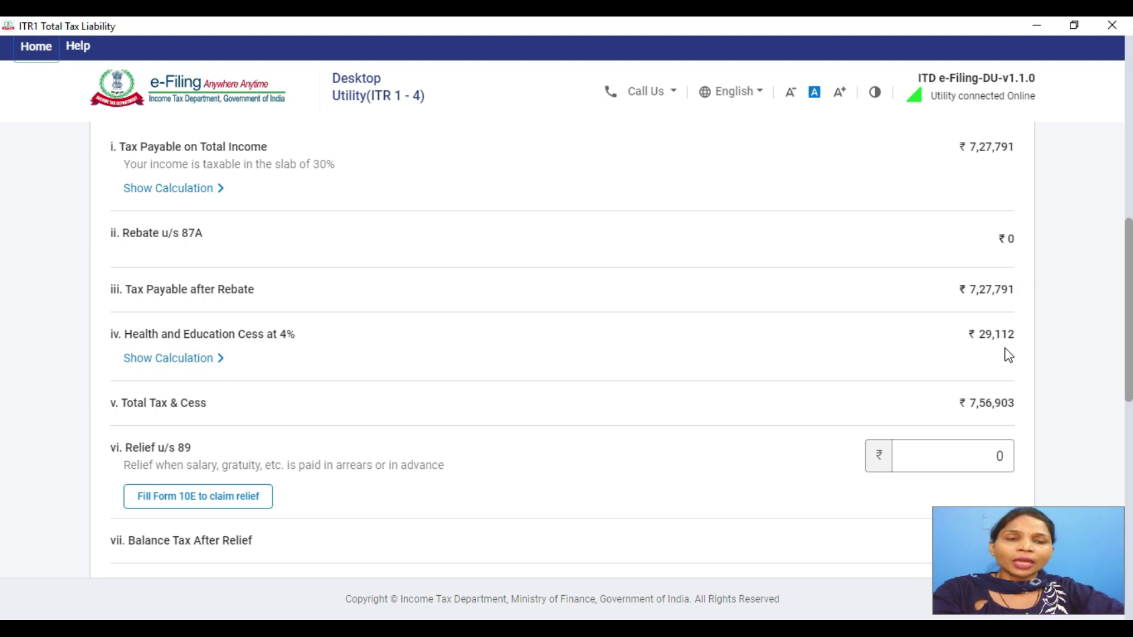
pyautogui.scroll(-2, 1008, 355)
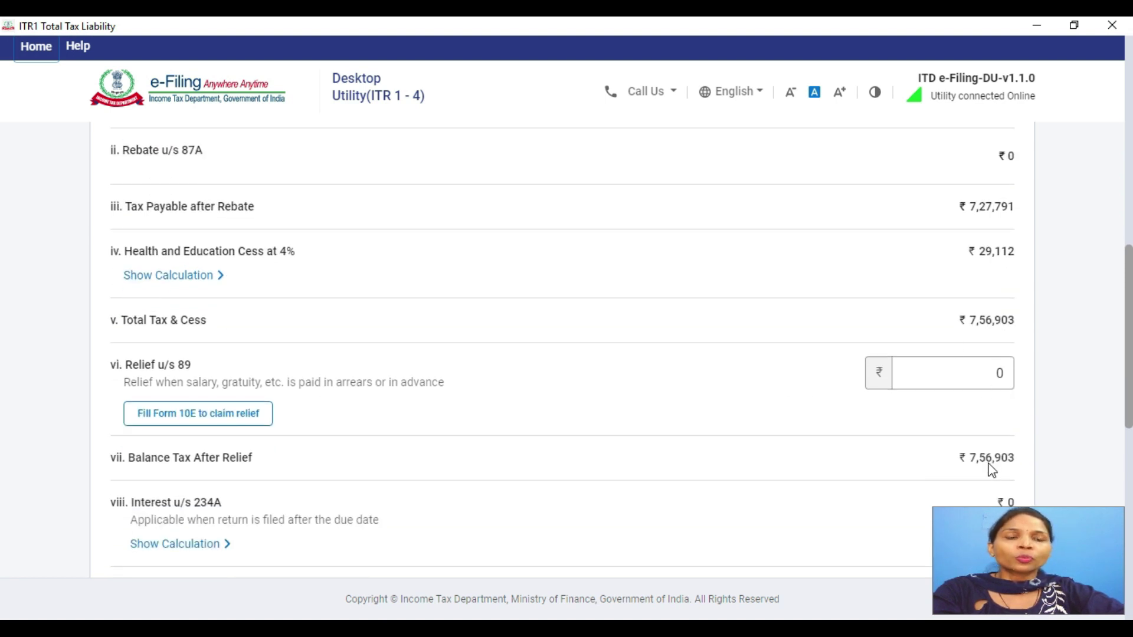
pyautogui.scroll(-4, 991, 469)
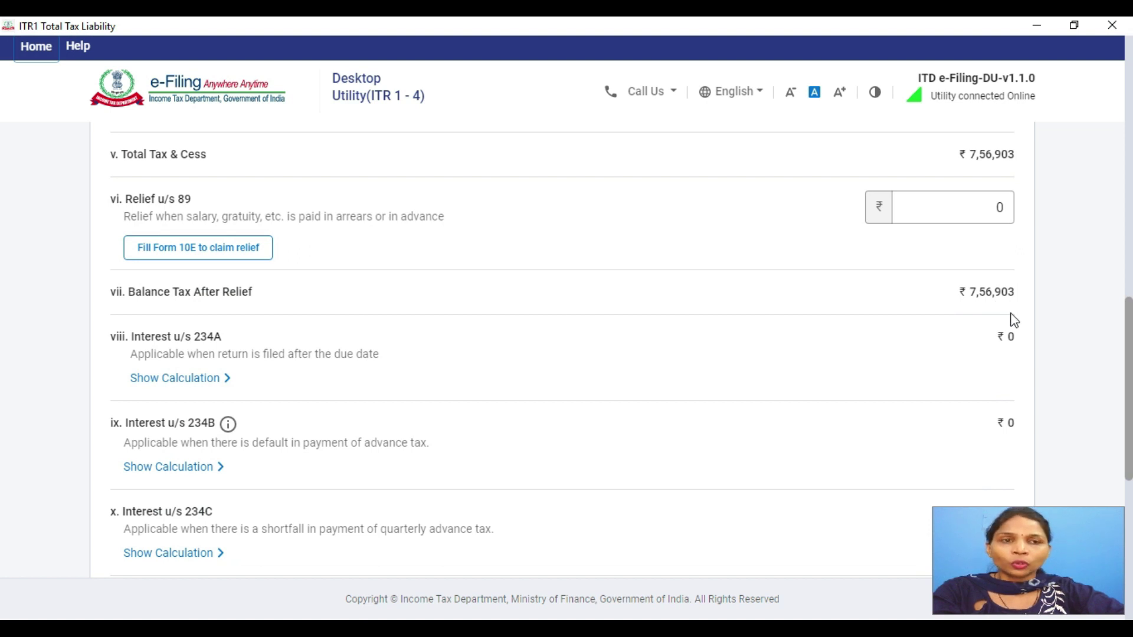
pyautogui.scroll(-1, 1010, 319)
pyautogui.scroll(-7, 1013, 326)
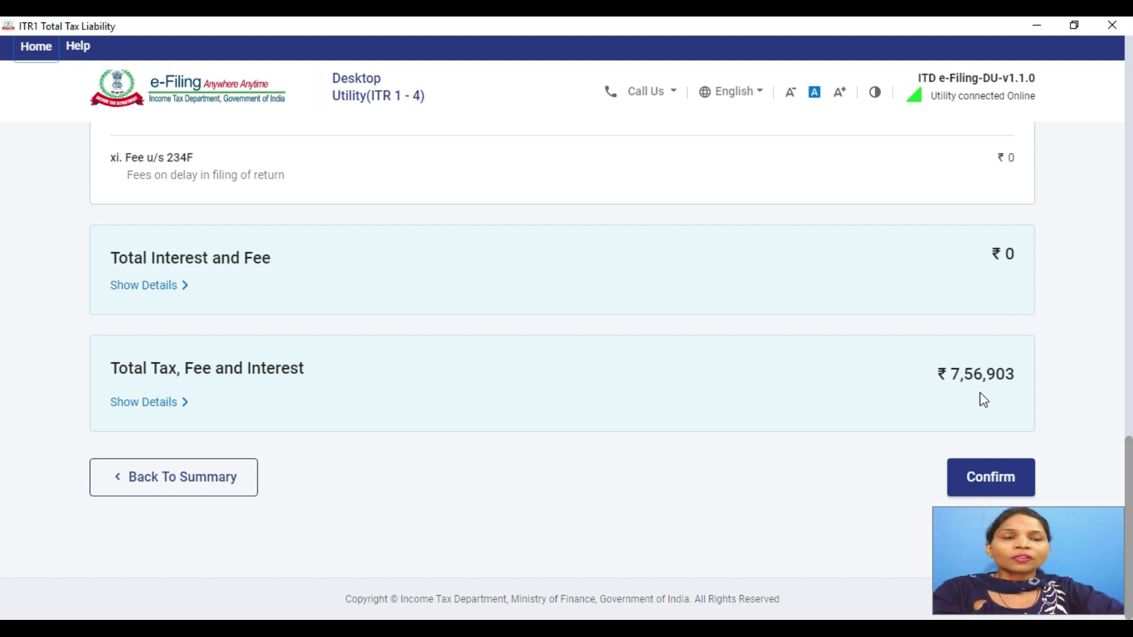
pyautogui.scroll(7, 997, 394)
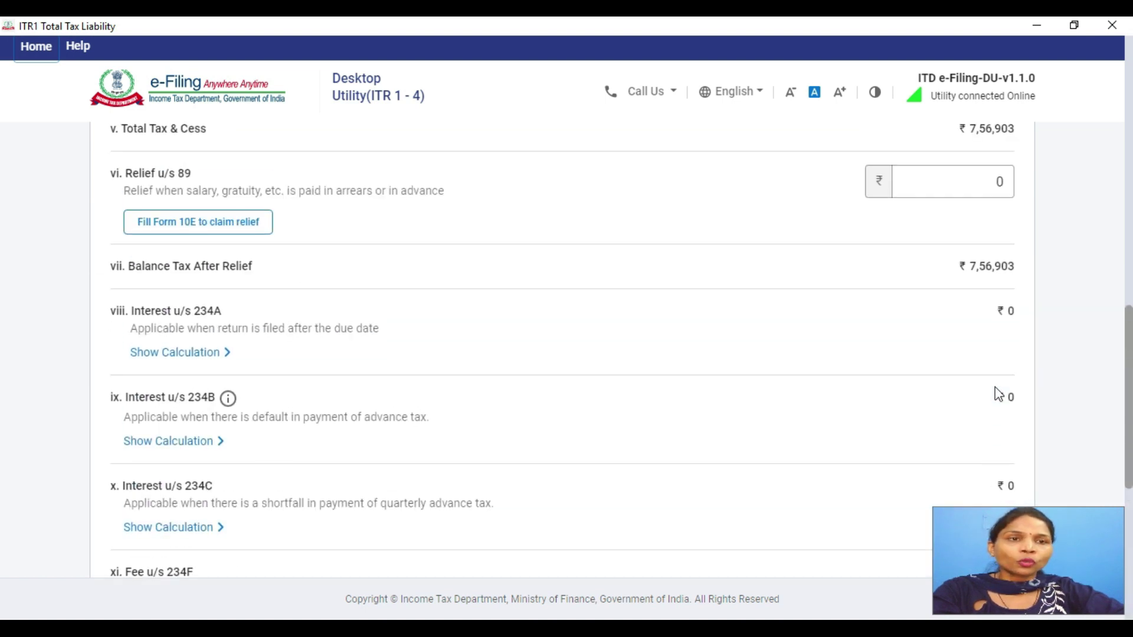
pyautogui.scroll(-7, 998, 395)
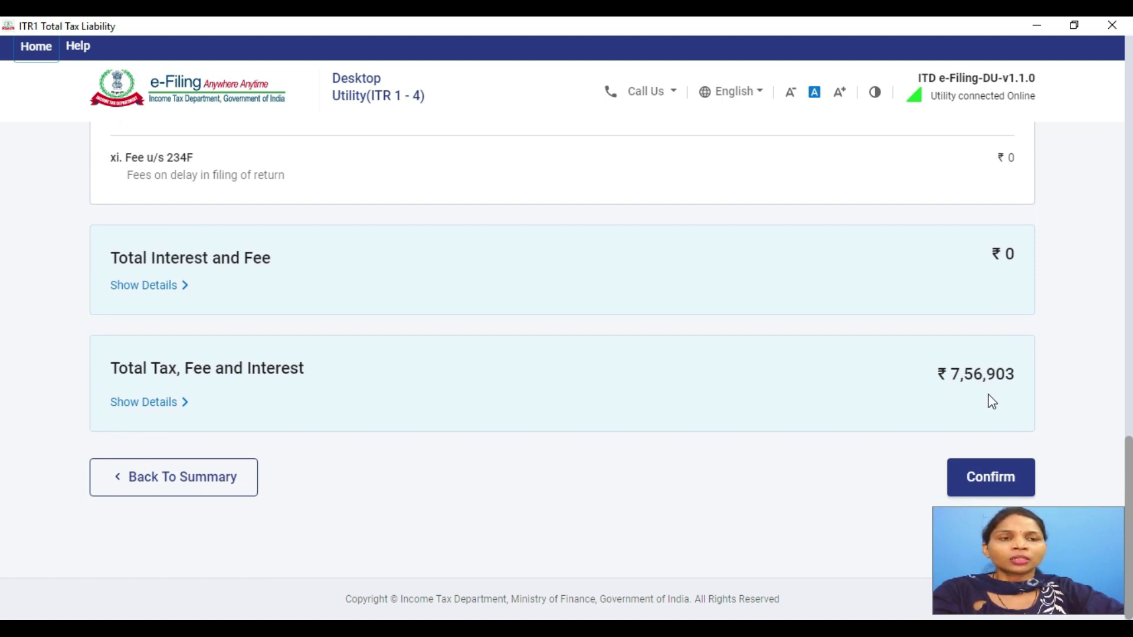
pyautogui.scroll(1, 992, 402)
pyautogui.scroll(10, 992, 402)
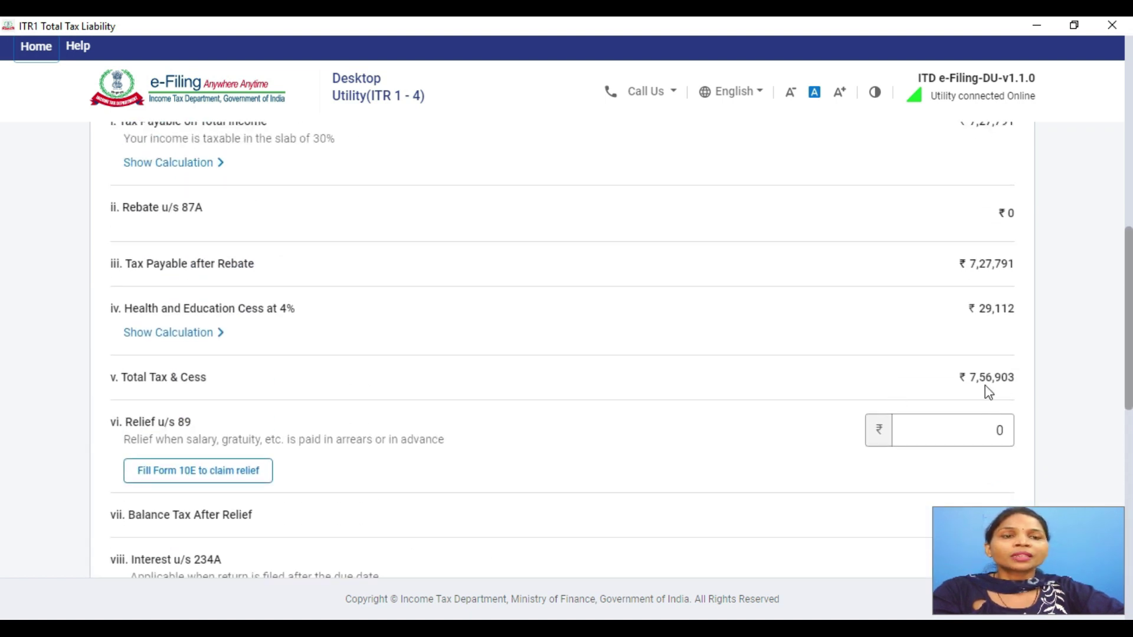
pyautogui.scroll(-3, 983, 394)
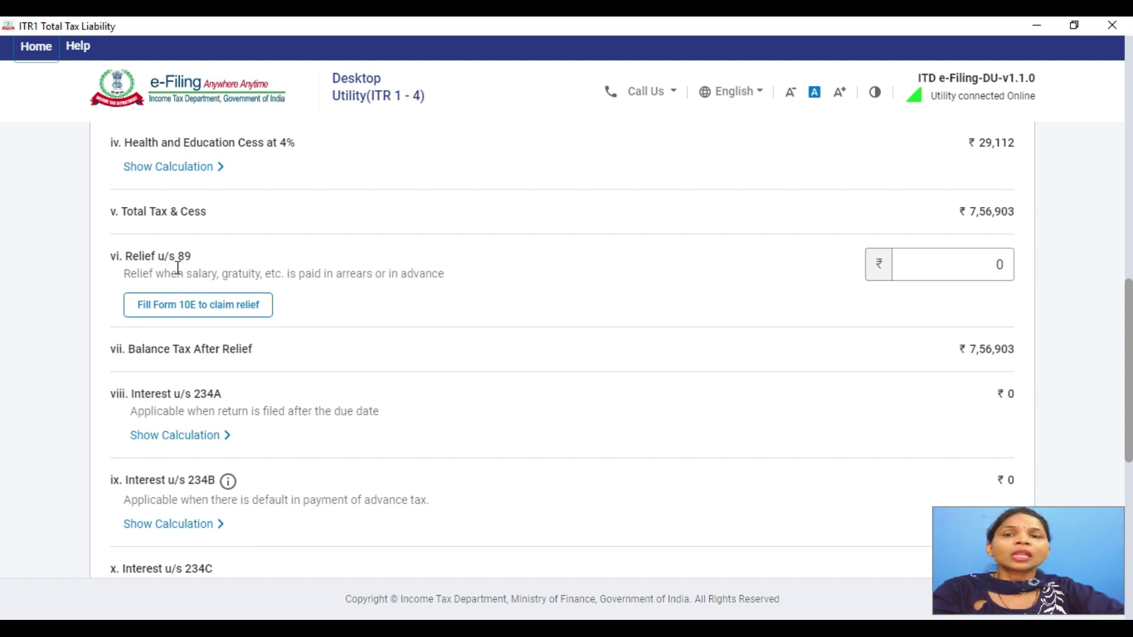
pyautogui.click(183, 299)
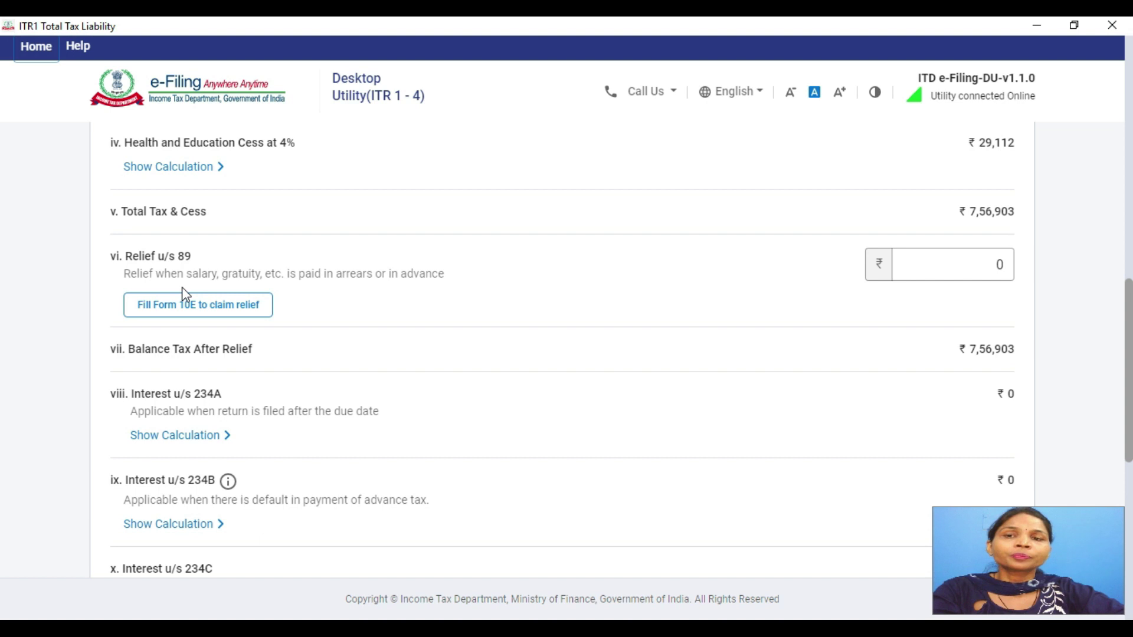
pyautogui.click(182, 308)
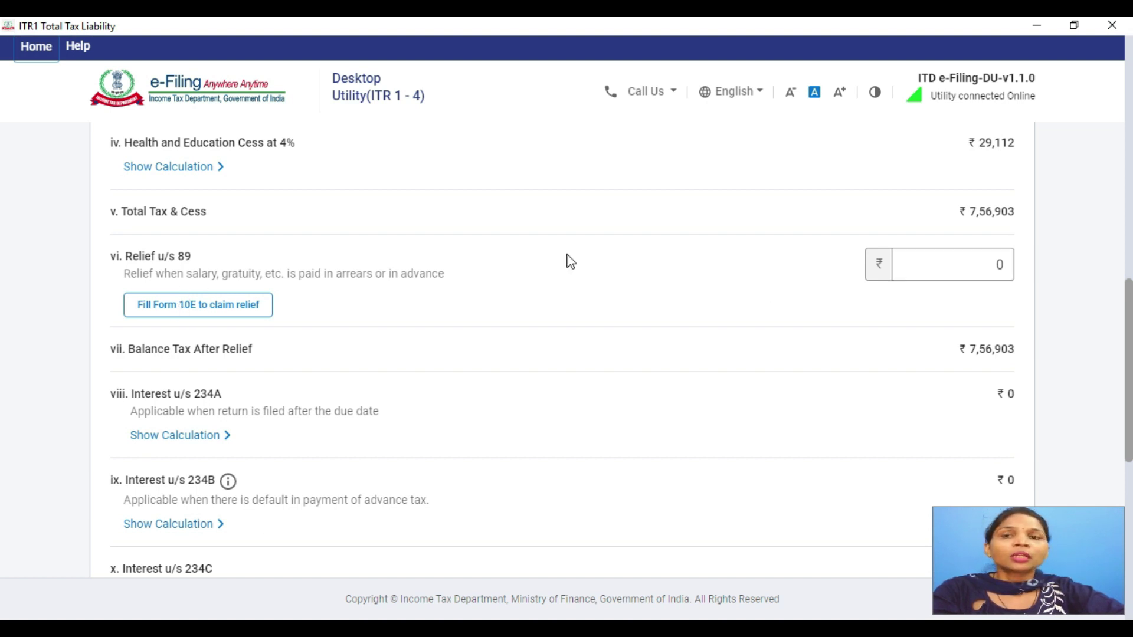
pyautogui.click(179, 311)
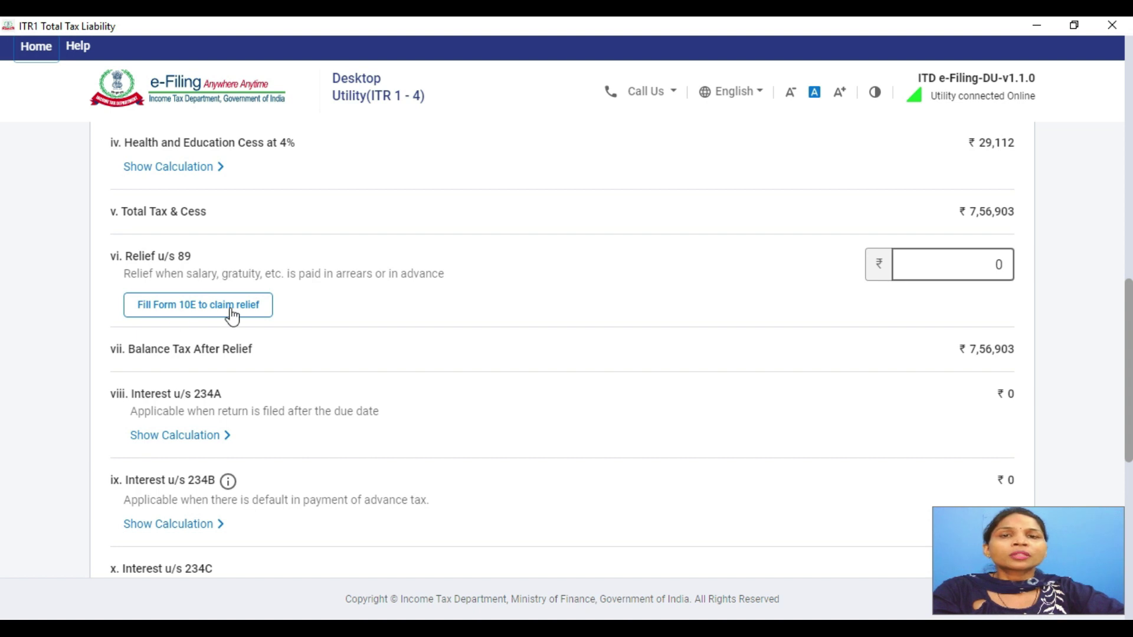
pyautogui.click(990, 264)
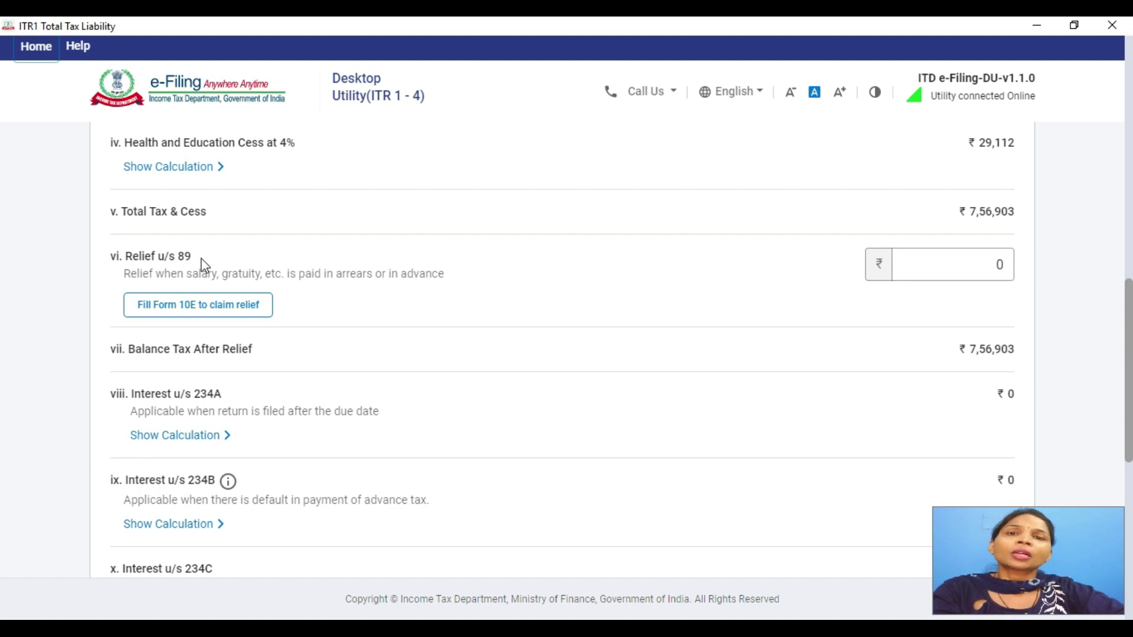
pyautogui.scroll(-3, 352, 291)
pyautogui.scroll(2, 402, 339)
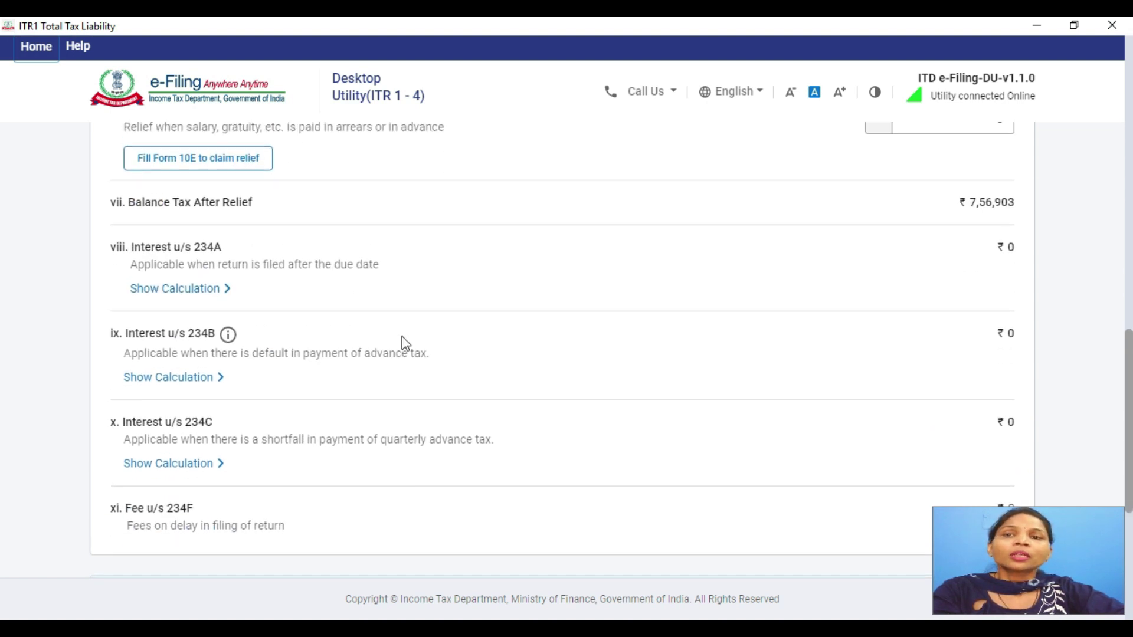
pyautogui.scroll(-2, 912, 299)
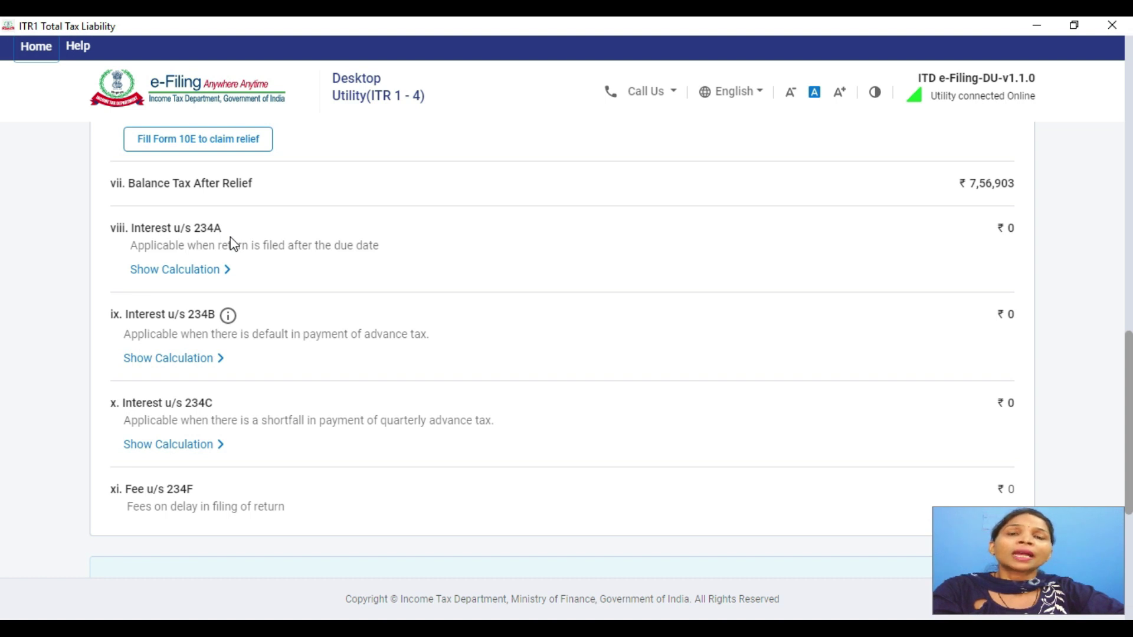
pyautogui.scroll(-2, 233, 245)
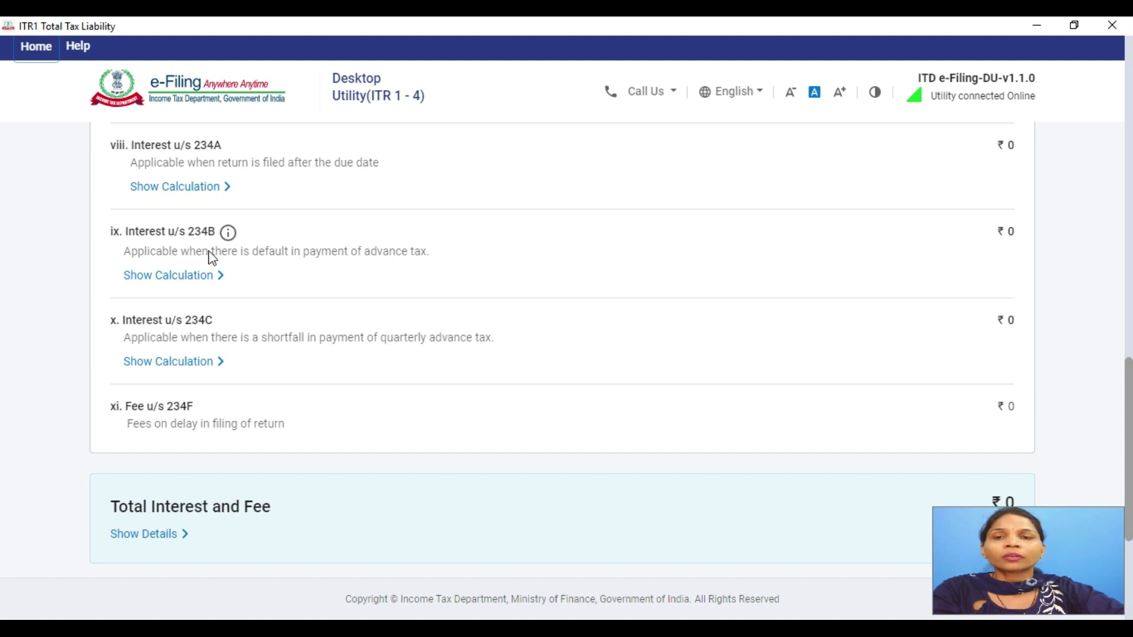
pyautogui.scroll(-2, 212, 258)
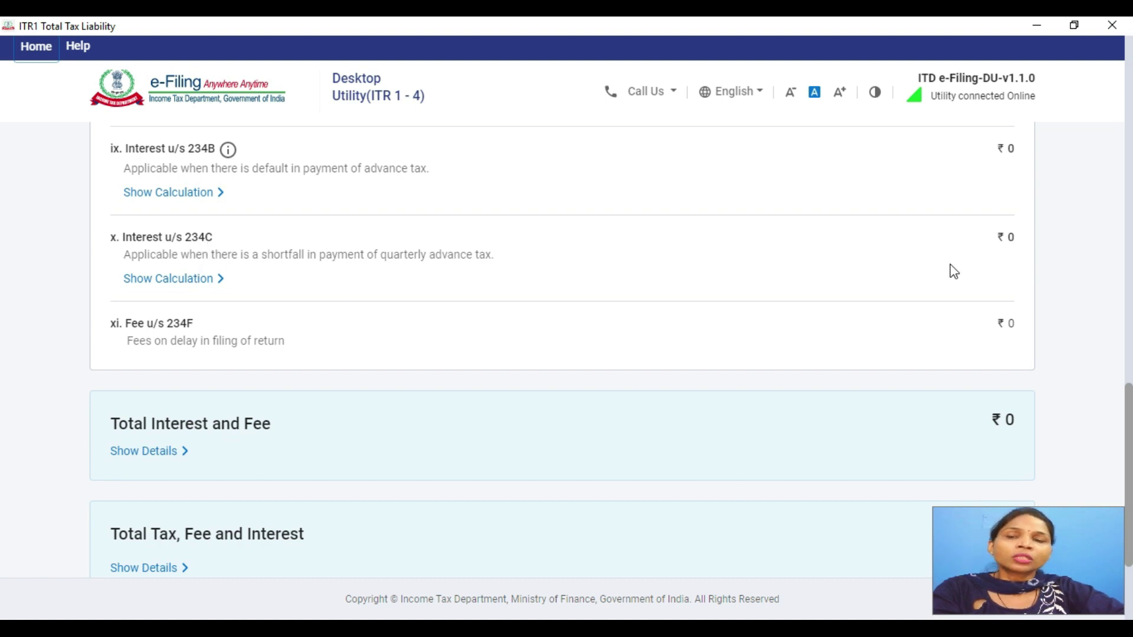
pyautogui.scroll(-2, 955, 270)
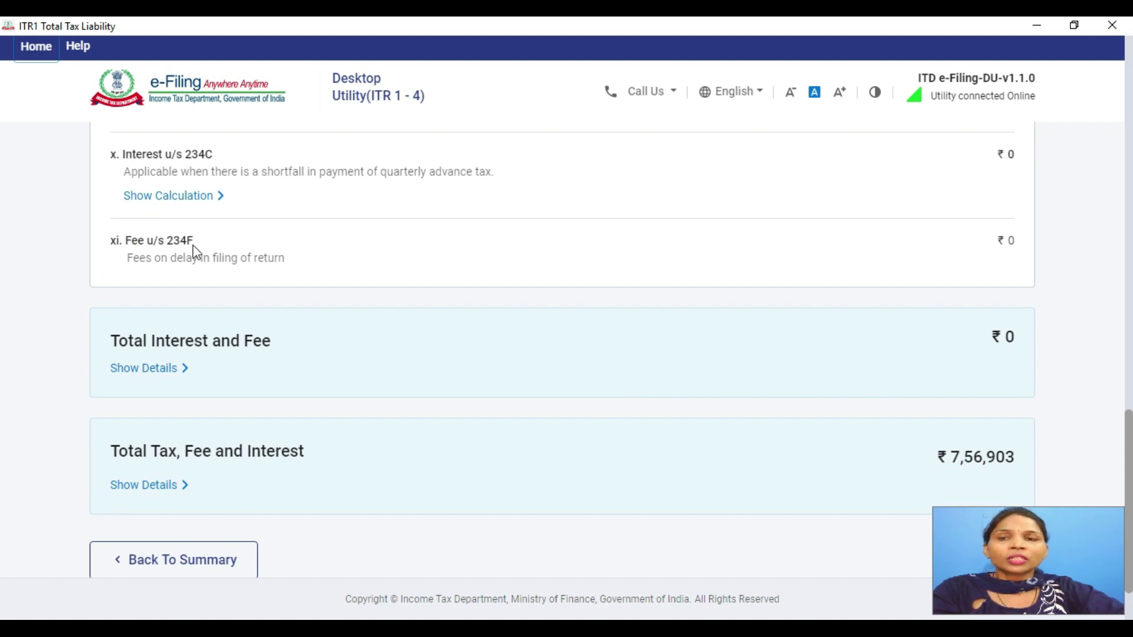
# Check the Fee u/s 234F entry and confirm the ₹7,56,903 total tax, fee and interest.
pyautogui.tripleClick(212, 244)
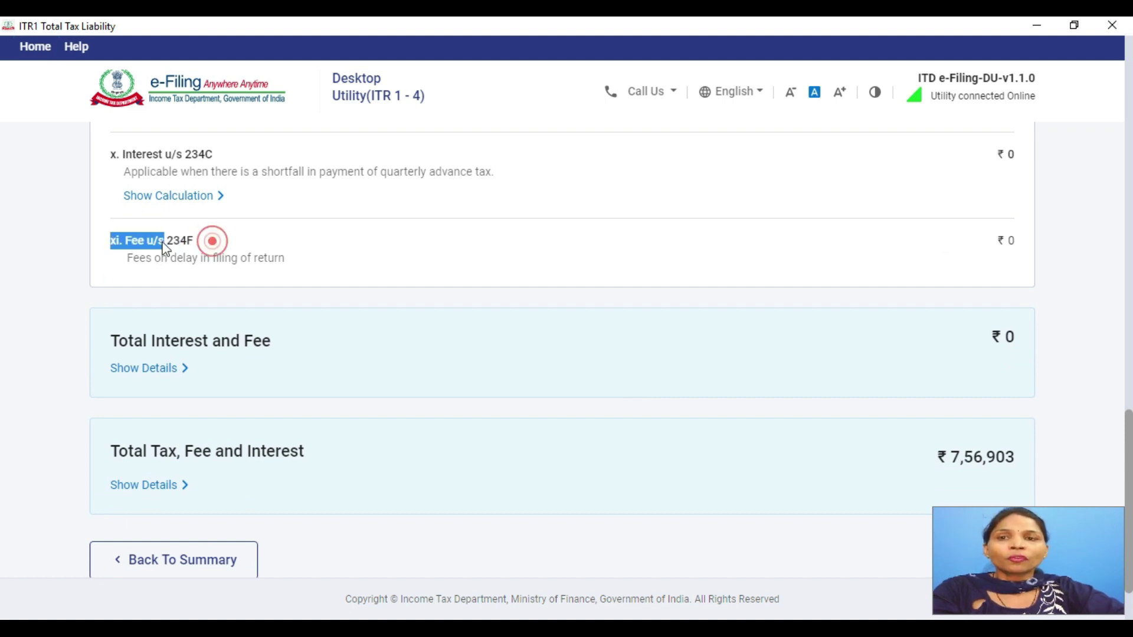
pyautogui.click(249, 241)
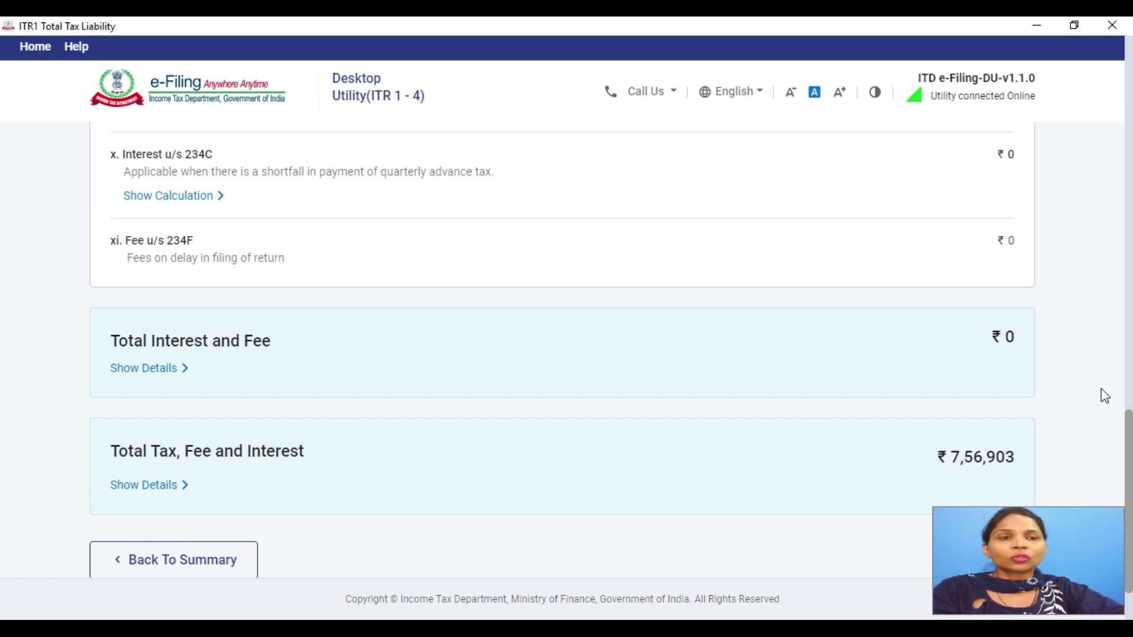
pyautogui.scroll(-2, 396, 299)
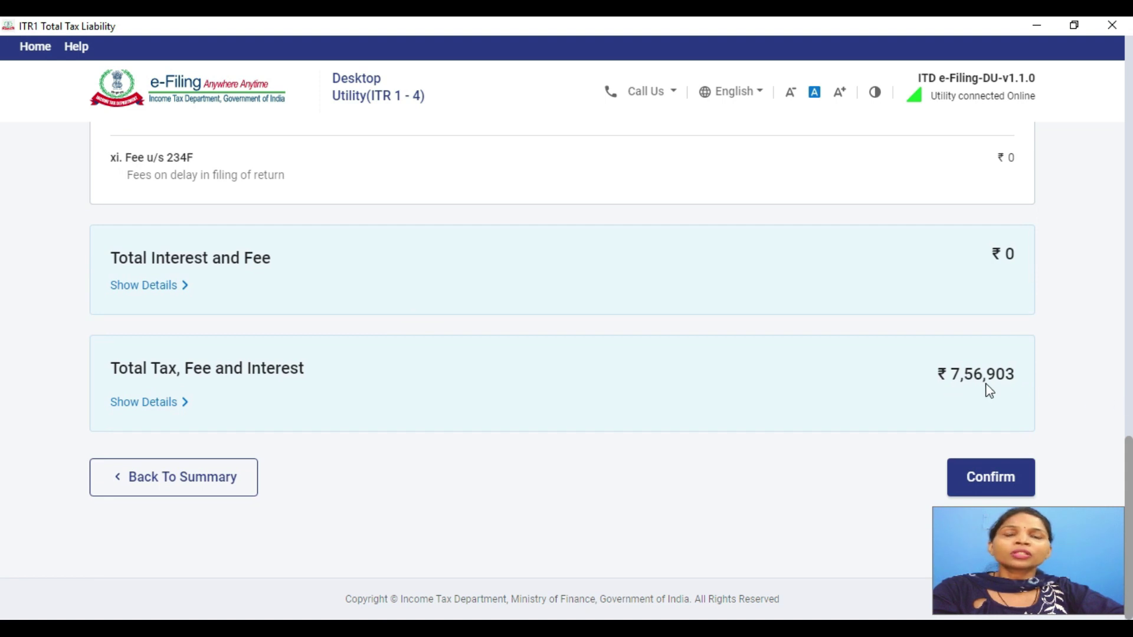
pyautogui.click(994, 475)
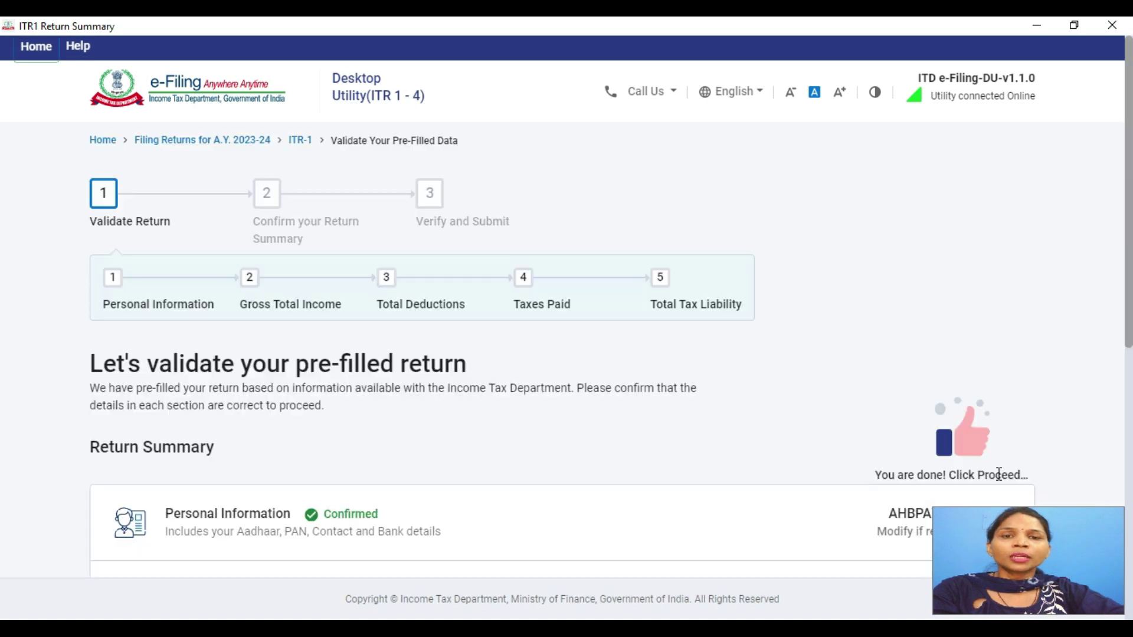
# Check the confirmed ITR1 Return Summary and proceed to the Tax Summary.
pyautogui.scroll(-5, 578, 427)
pyautogui.scroll(-2, 577, 430)
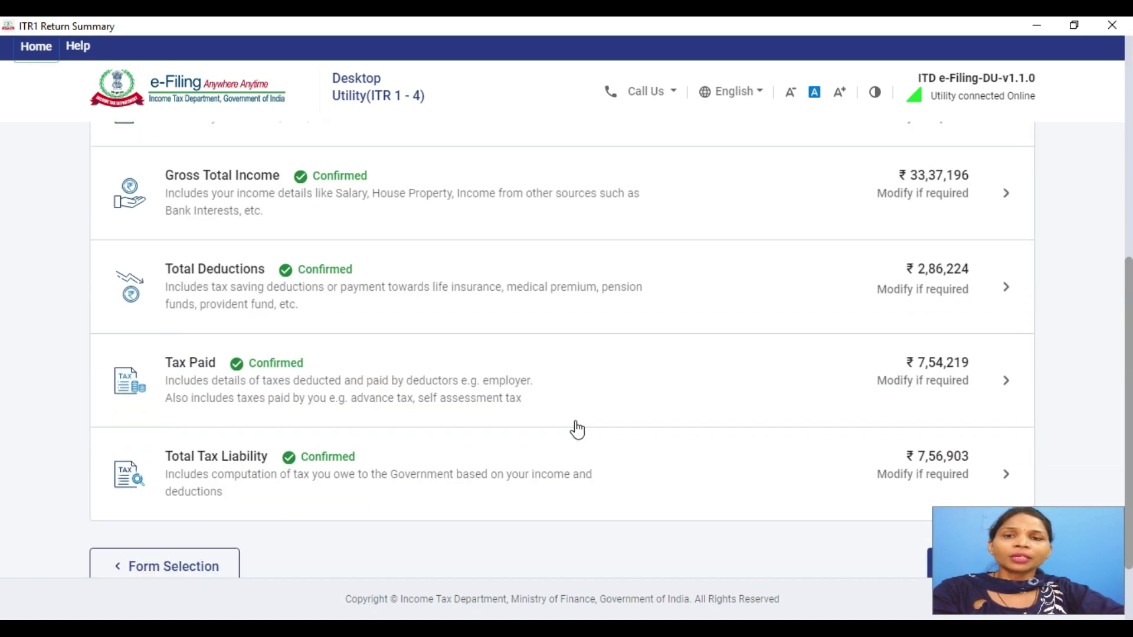
pyautogui.scroll(5, 286, 399)
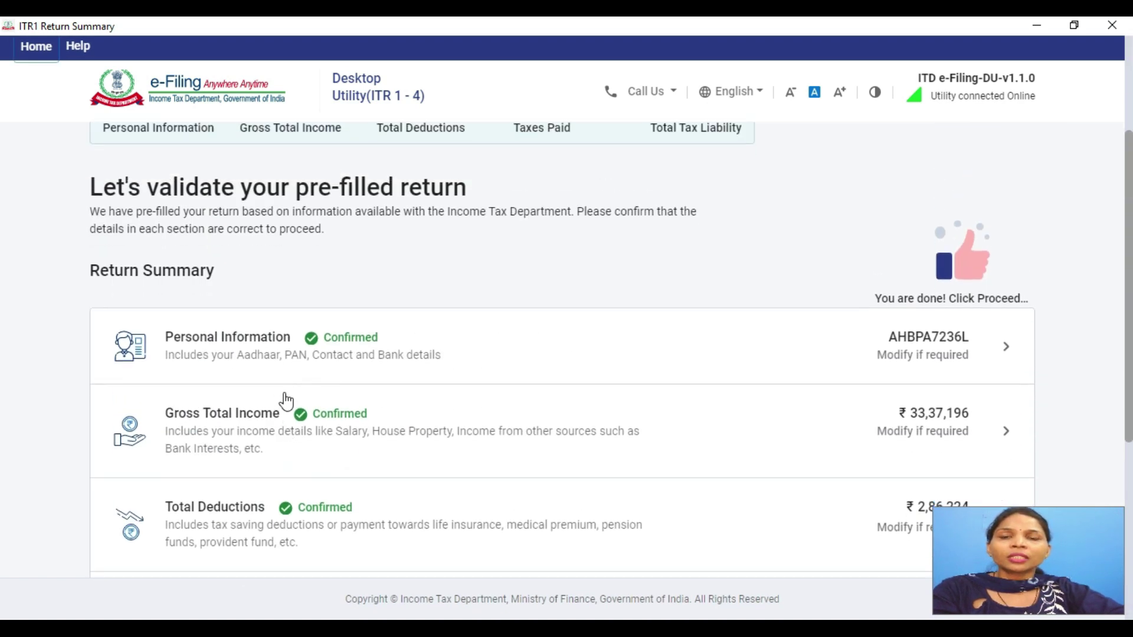
pyautogui.scroll(-5, 285, 401)
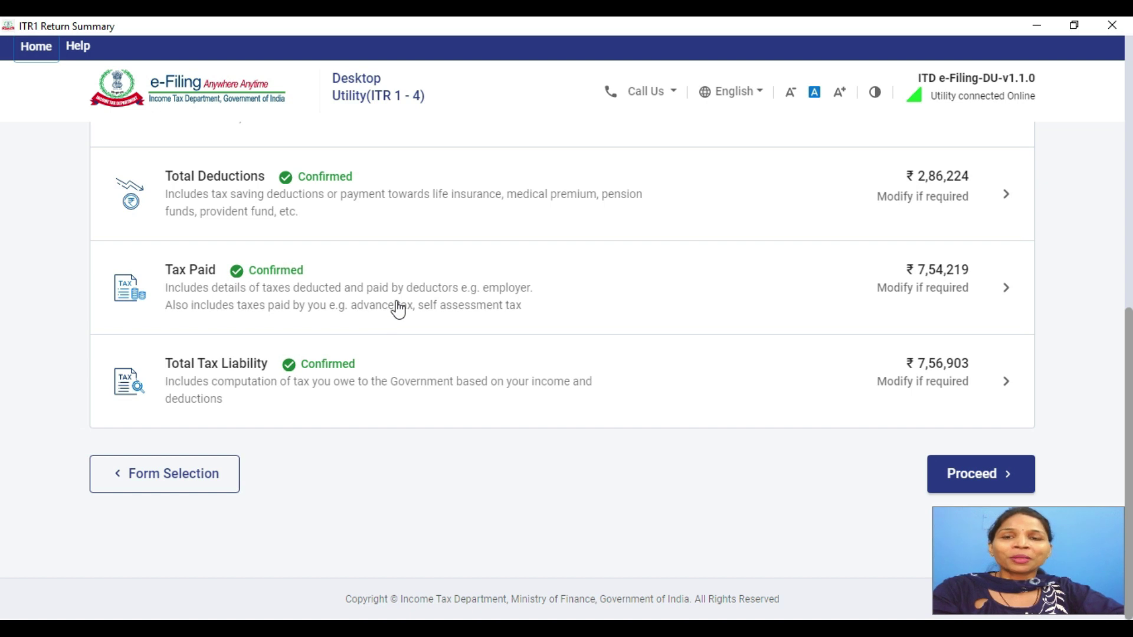
pyautogui.scroll(1, 385, 323)
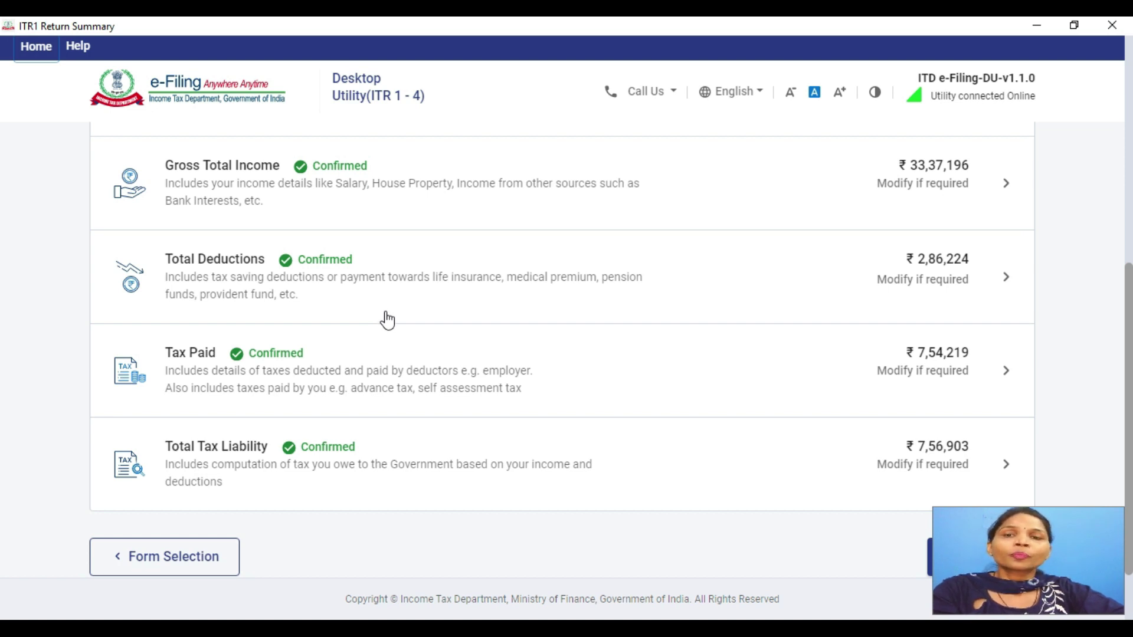
pyautogui.scroll(-1, 387, 320)
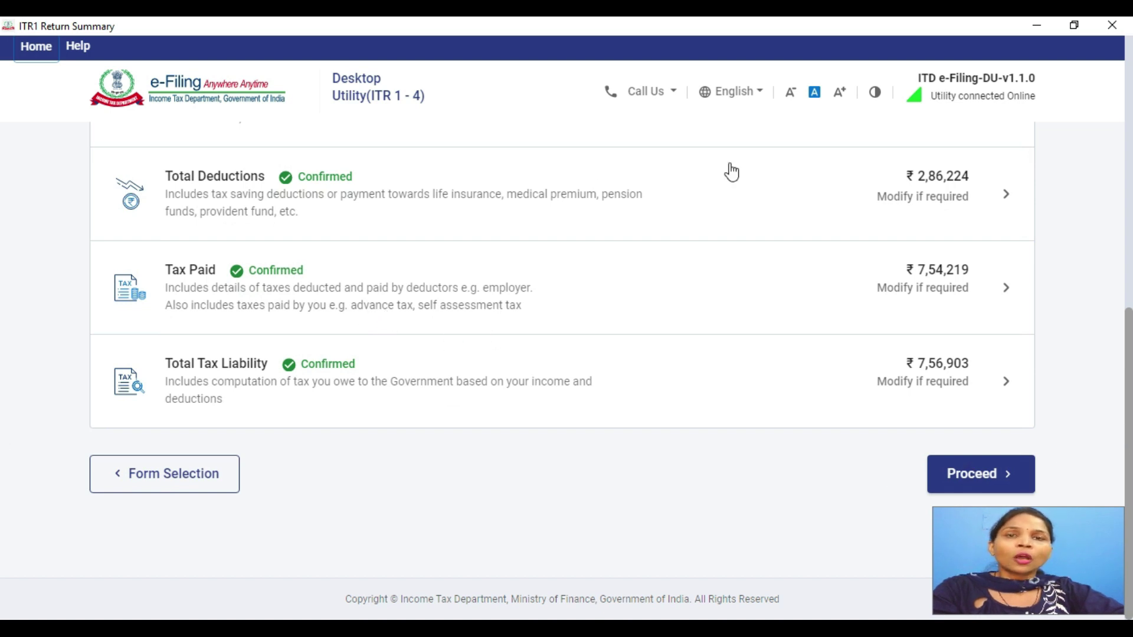
pyautogui.click(972, 475)
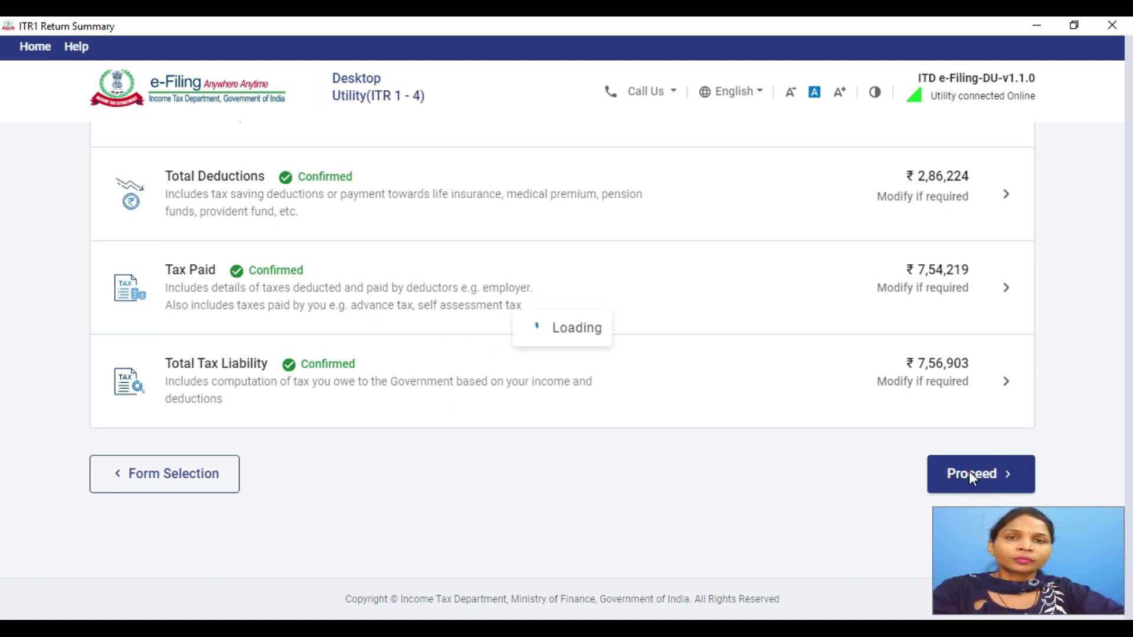
# Scroll the Tax Summary and highlight the ₹2,680 Amount Payable.
pyautogui.scroll(-5, 398, 390)
pyautogui.scroll(-2, 400, 391)
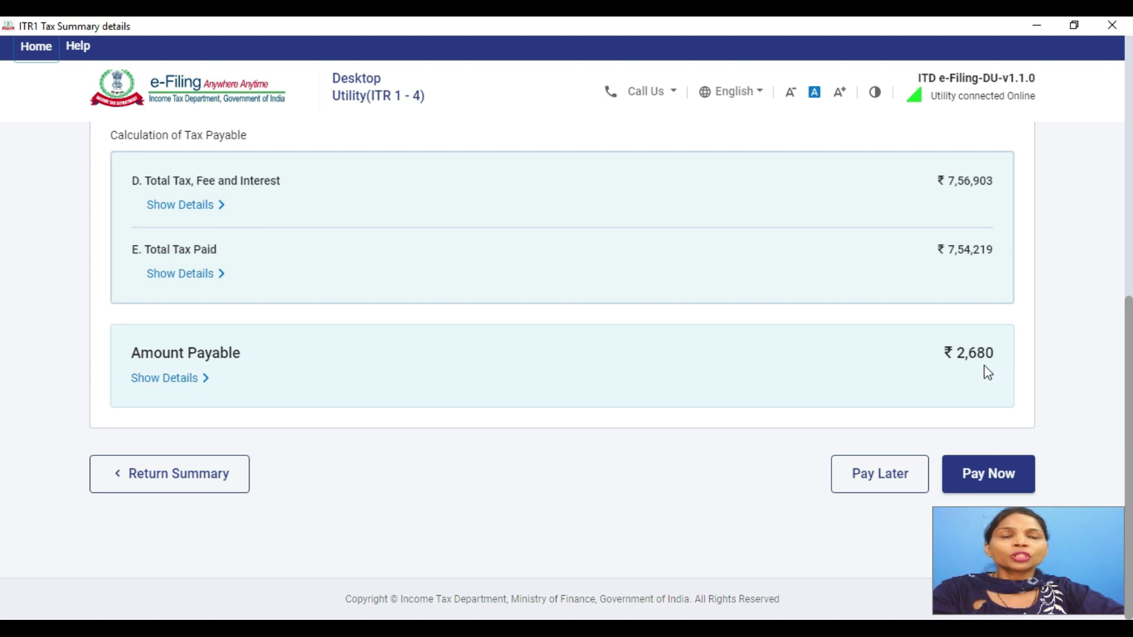
pyautogui.moveTo(964, 356); pyautogui.dragTo(999, 366)
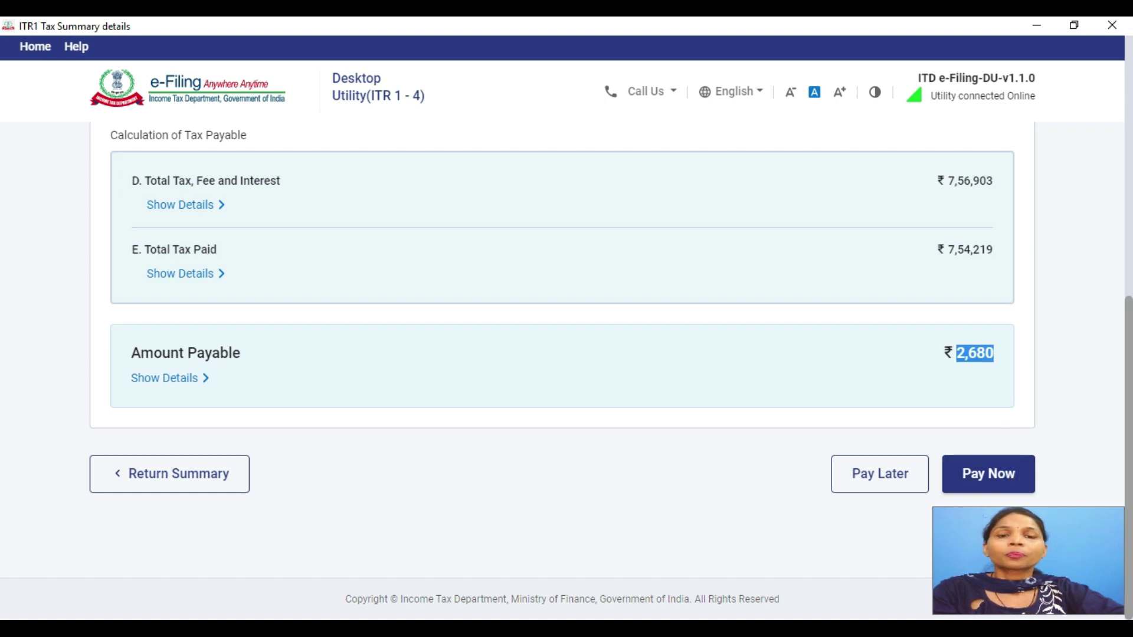
# Open the Income Tax portal's e-Pay Tax page in Chrome, then return to the utility.
pyautogui.hotkey('alt', 'Tab')
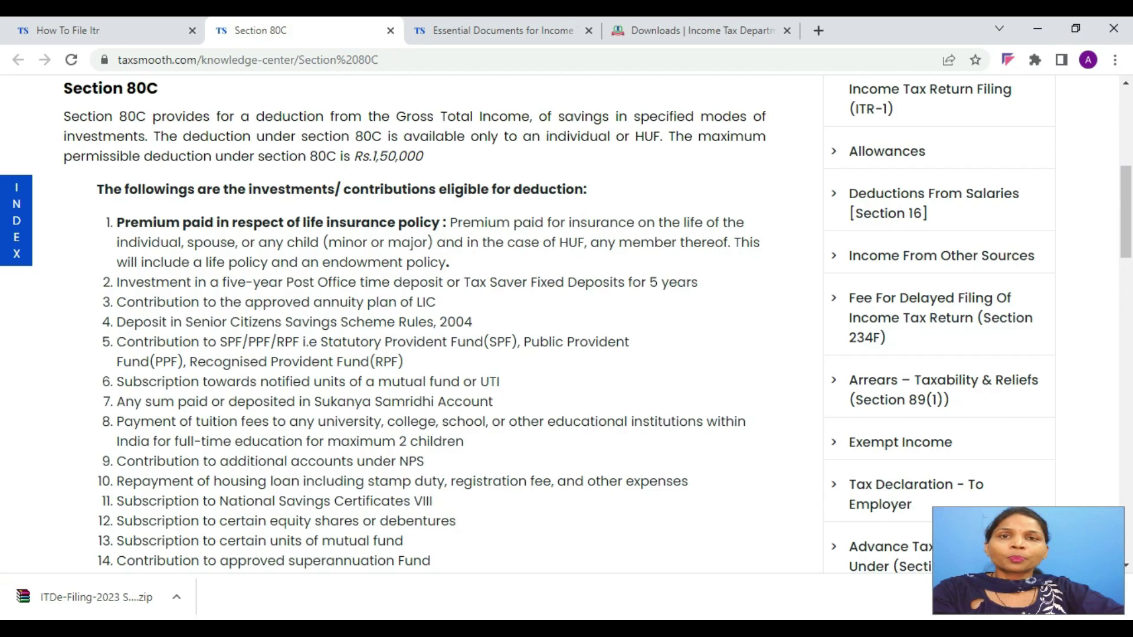
pyautogui.hotkey('ctrl', '4')
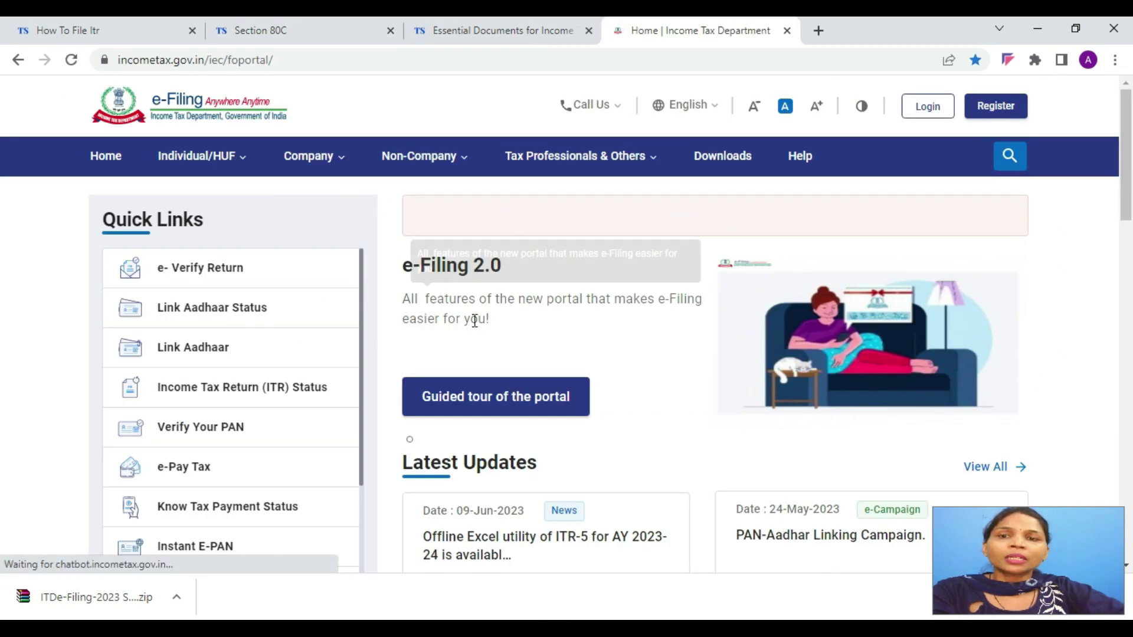
pyautogui.scroll(-3, 474, 320)
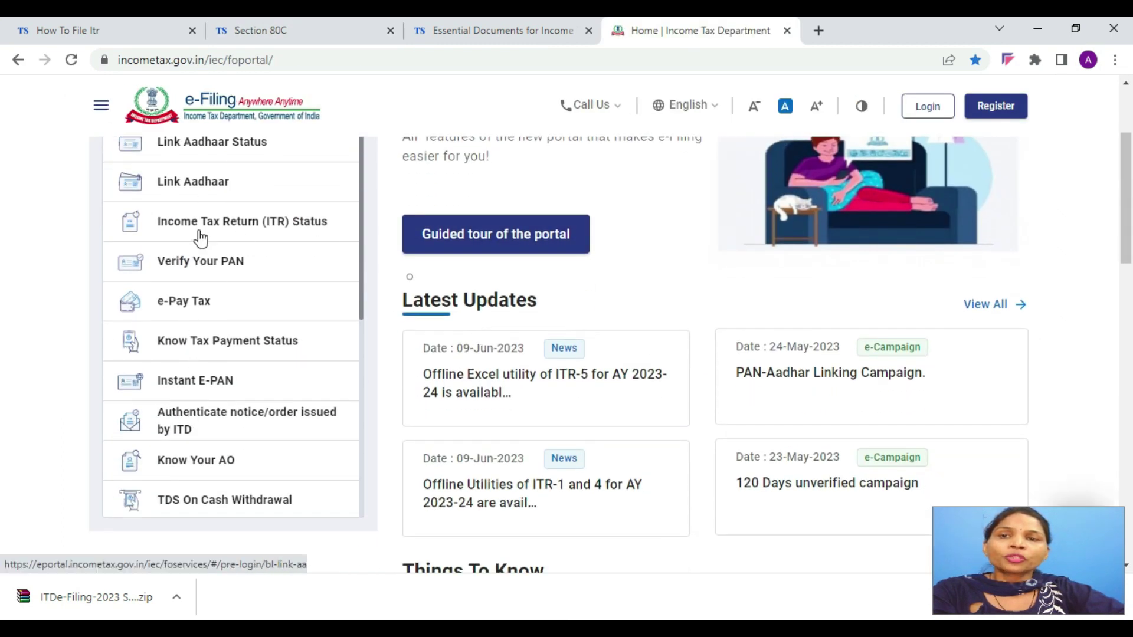
pyautogui.click(187, 305)
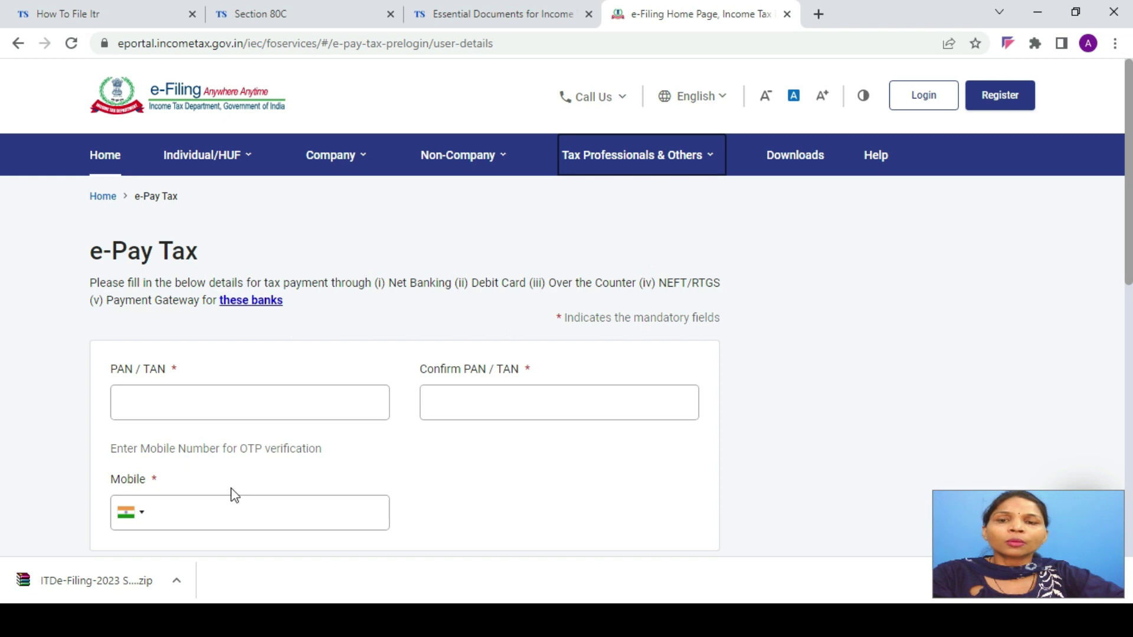
pyautogui.scroll(-1, 237, 485)
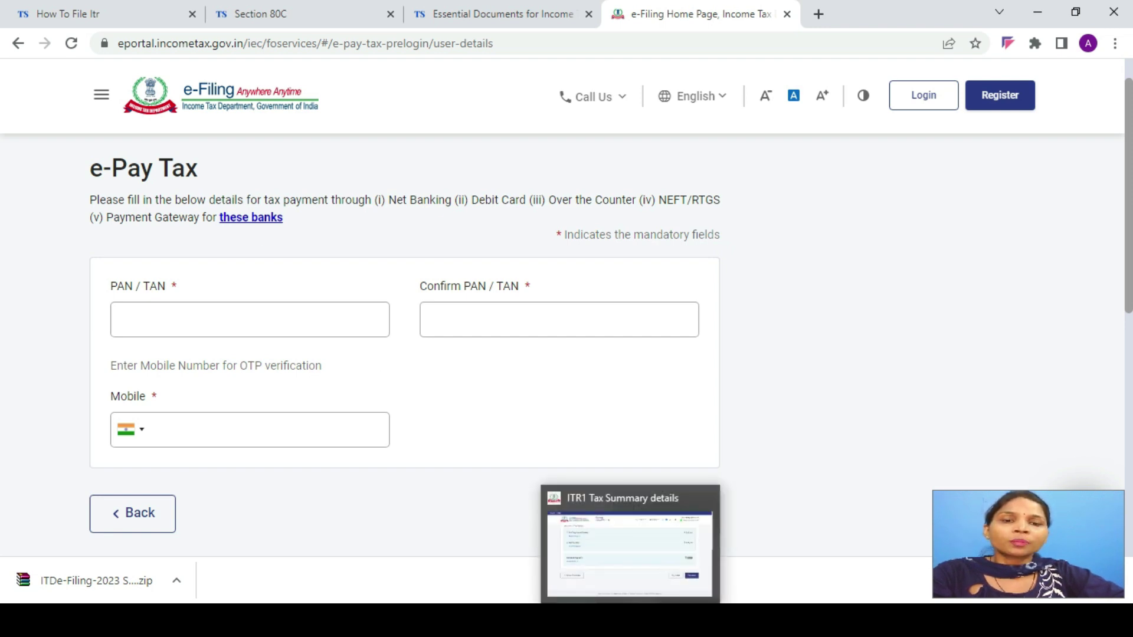
pyautogui.click(630, 620)
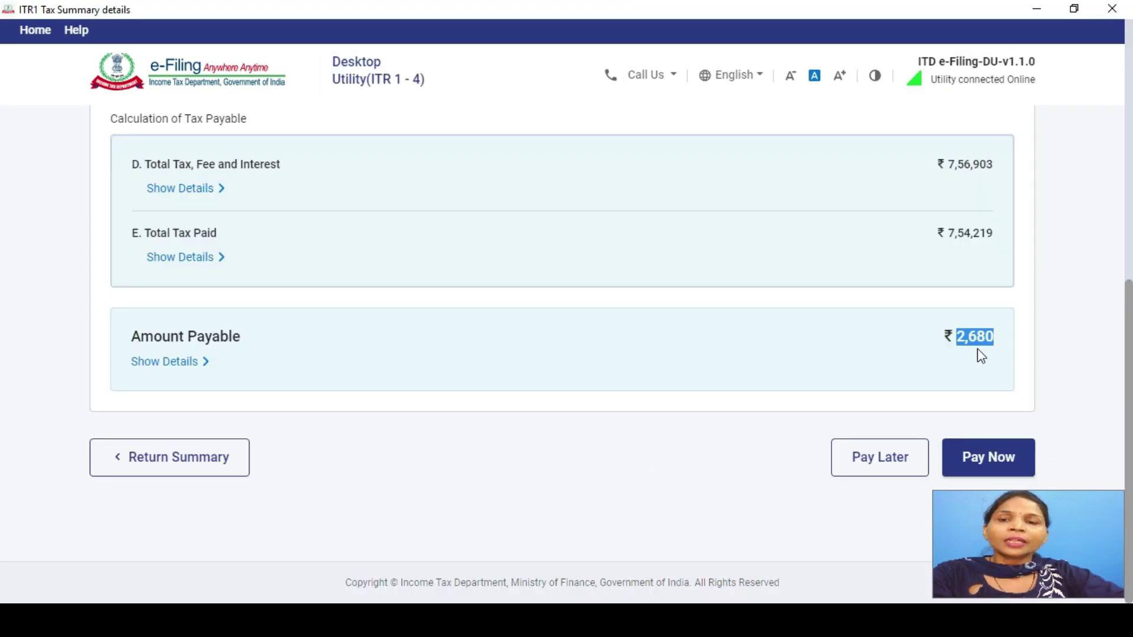
# Open the Tax Paid details and start a new advance/self-assessment tax entry.
pyautogui.click(197, 468)
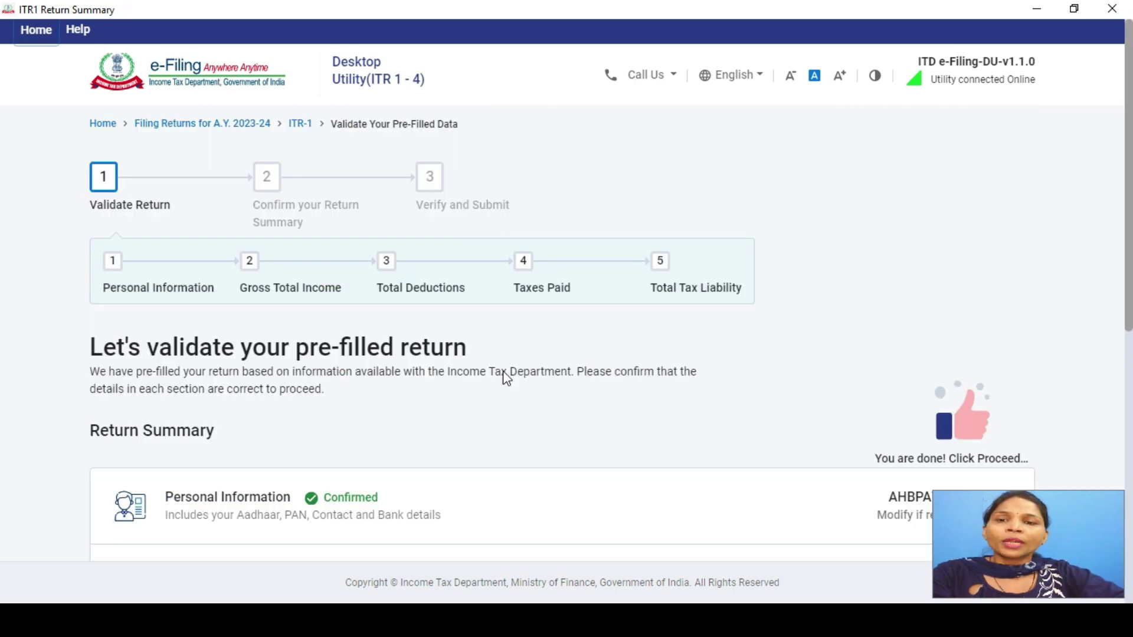
pyautogui.scroll(-9, 506, 378)
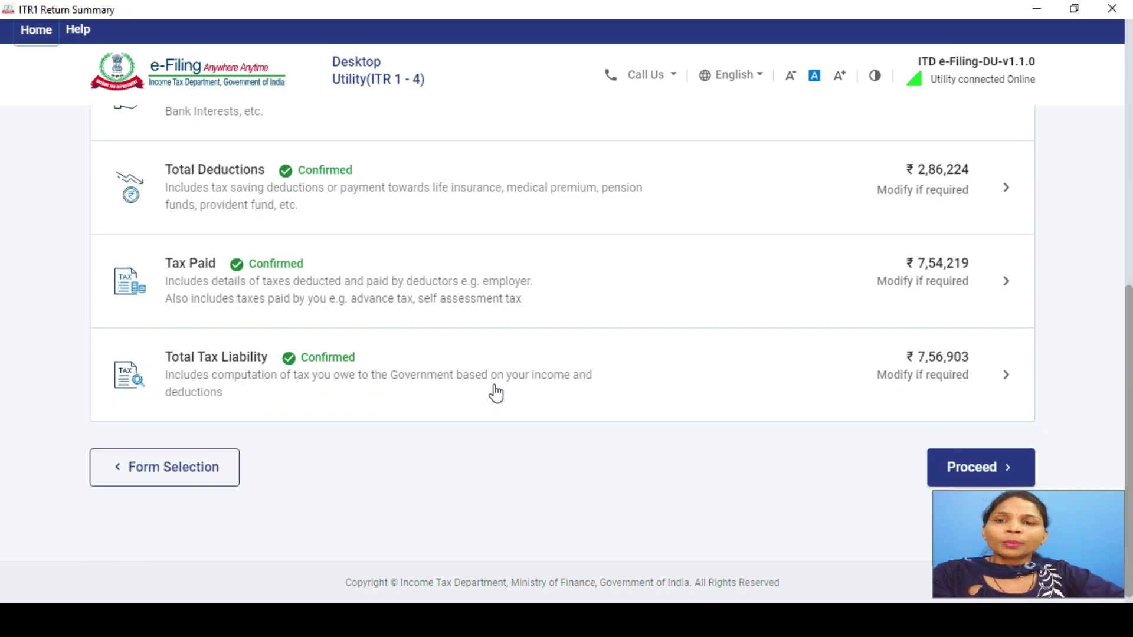
pyautogui.click(200, 271)
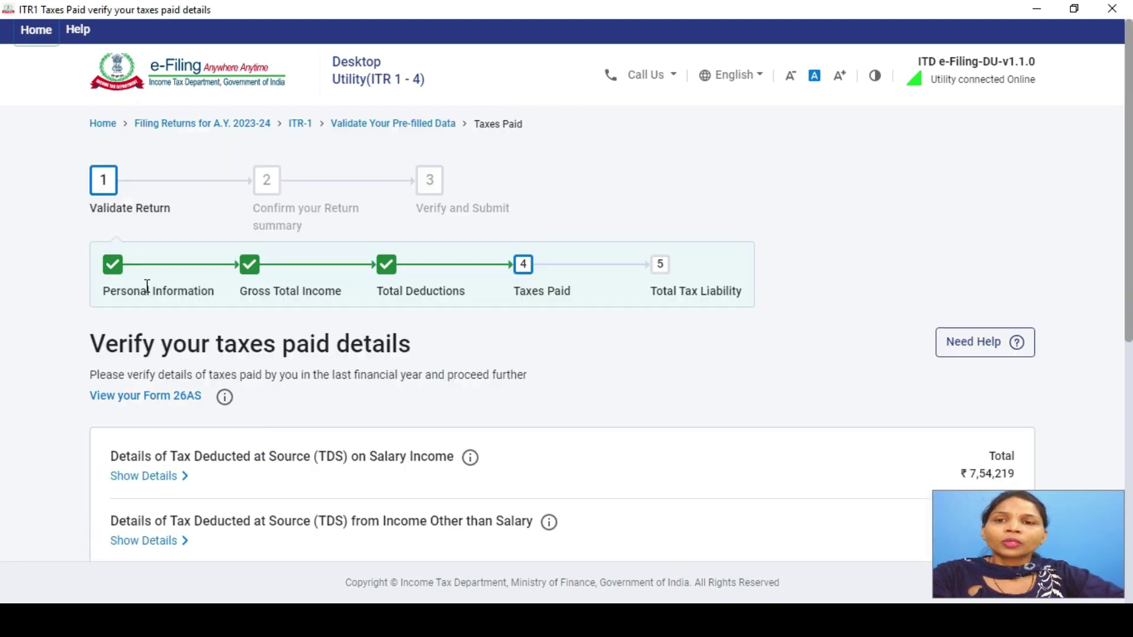
pyautogui.scroll(-3, 163, 416)
pyautogui.scroll(-5, 166, 423)
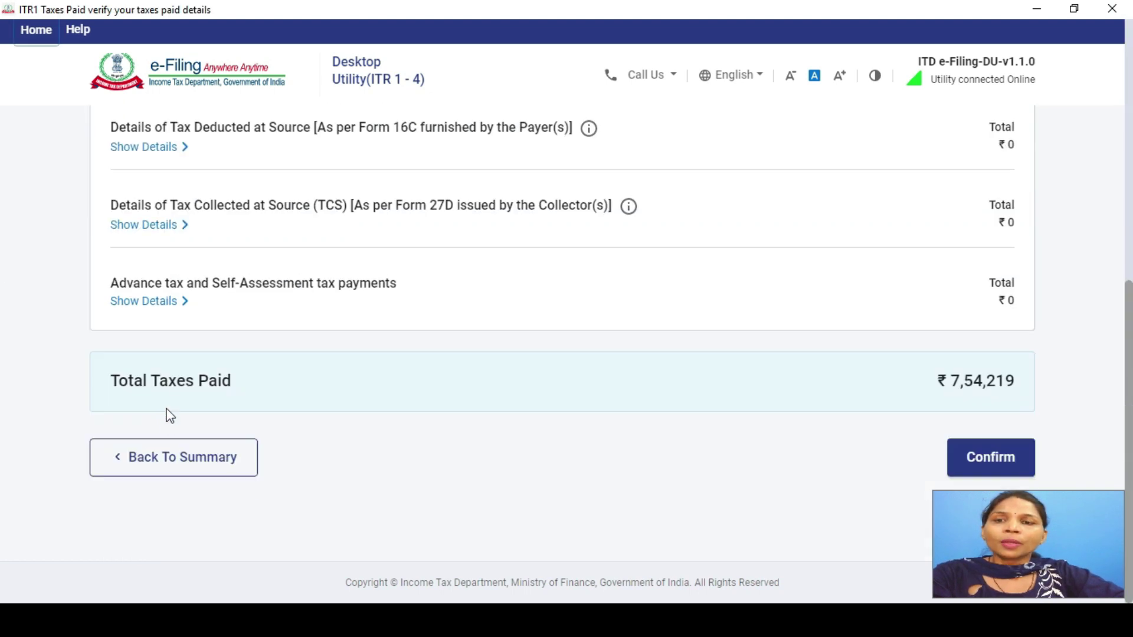
pyautogui.click(164, 305)
pyautogui.click(152, 366)
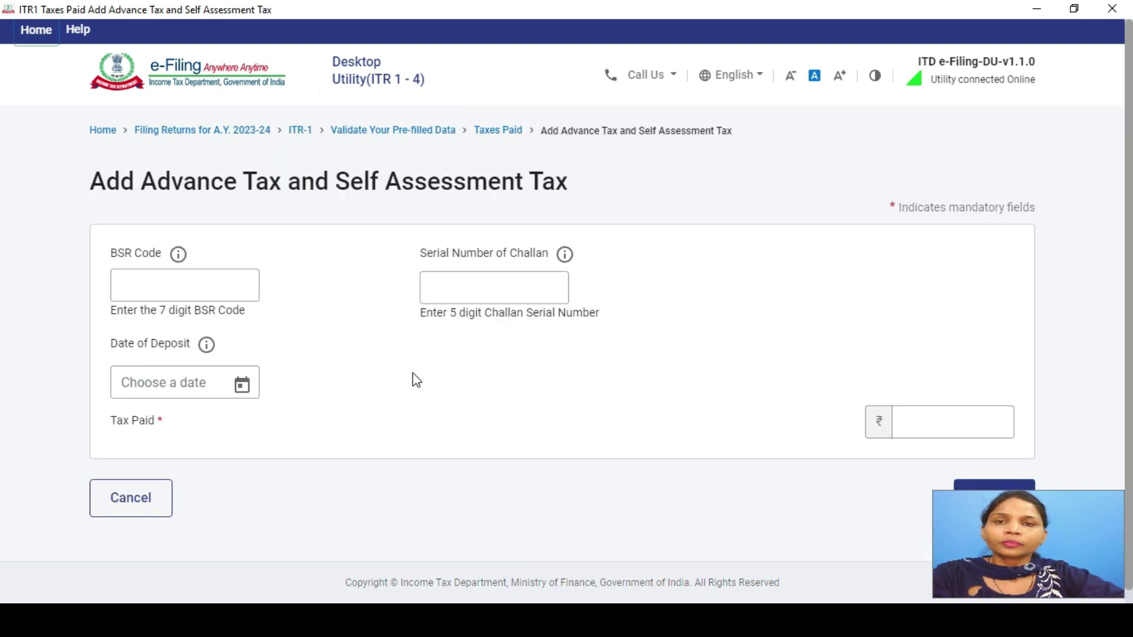
# Add a challan with BSR code 1234678, serial 0012, date 13-Jun-2023 and ₹2,680 tax paid.
pyautogui.click(172, 293)
pyautogui.write('1234678')
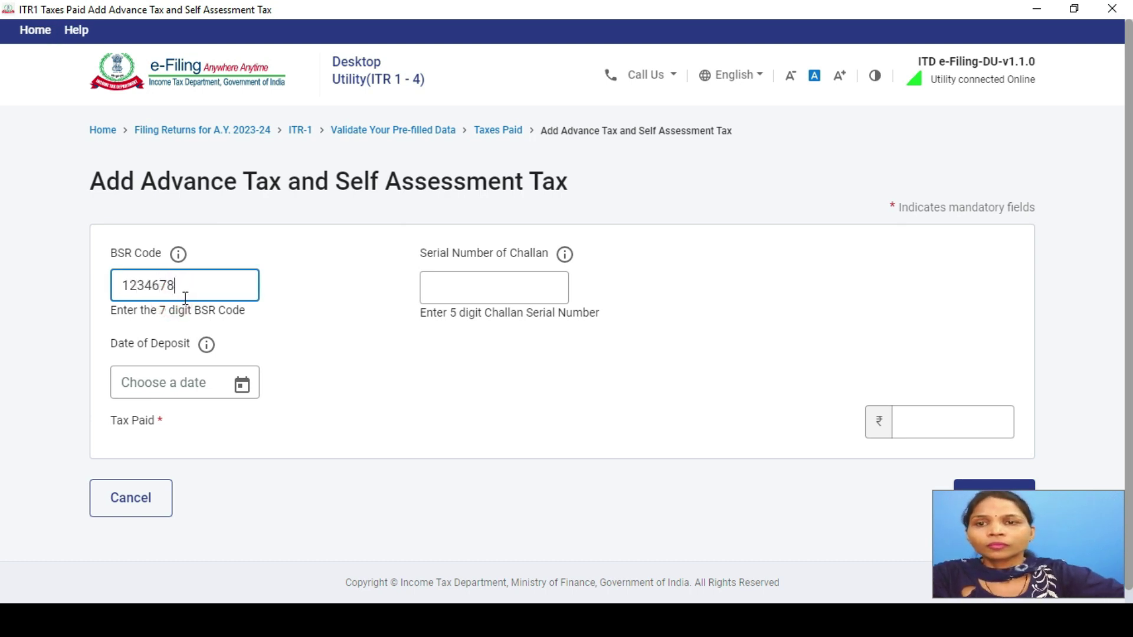
pyautogui.click(453, 284)
pyautogui.write('0012')
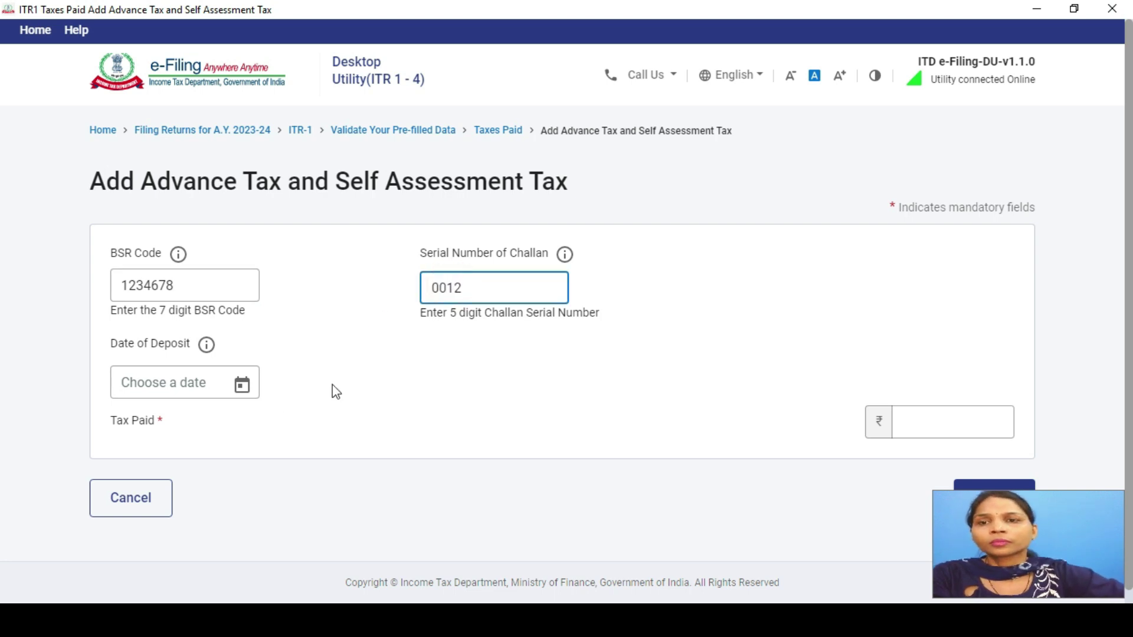
pyautogui.click(242, 385)
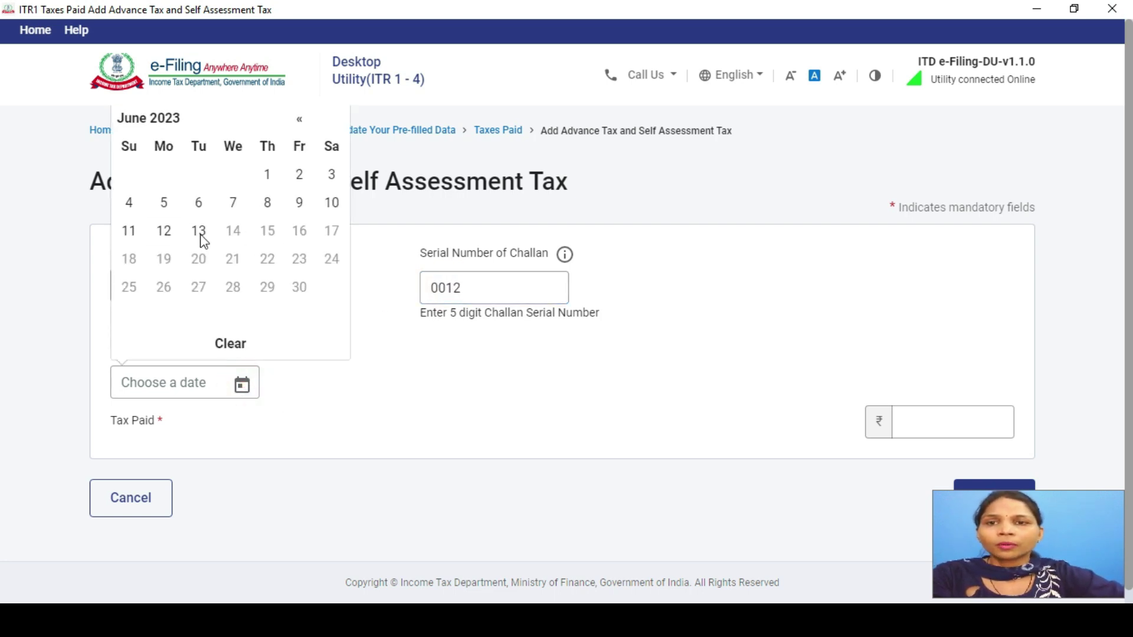
pyautogui.click(200, 232)
pyautogui.click(346, 363)
pyautogui.click(932, 426)
pyautogui.write('2680')
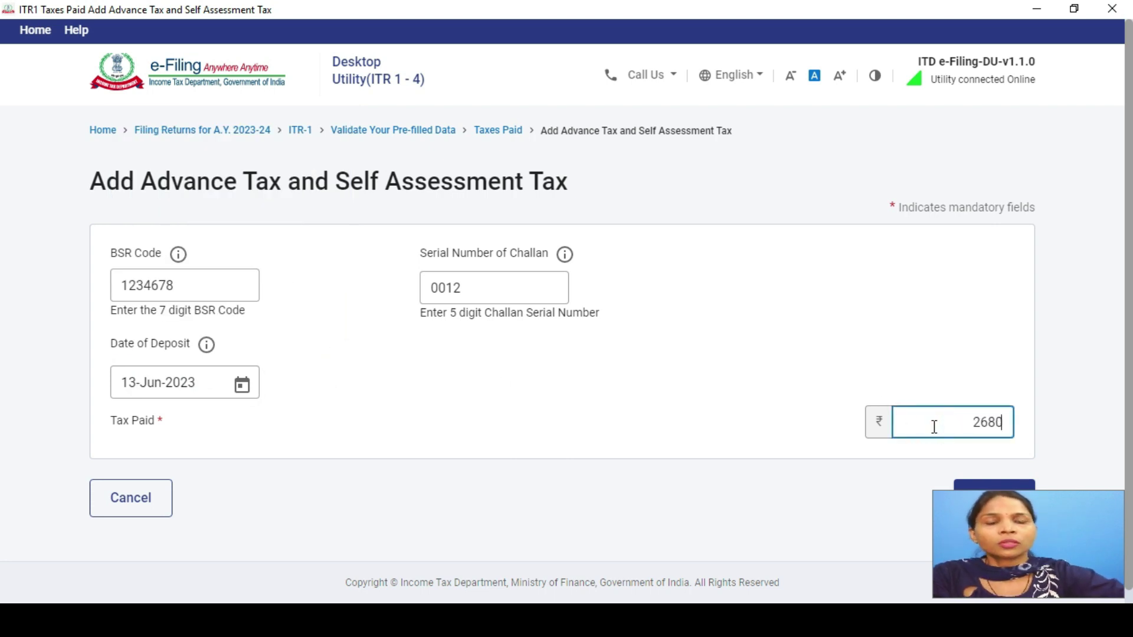
pyautogui.click(832, 367)
pyautogui.scroll(-1, 832, 367)
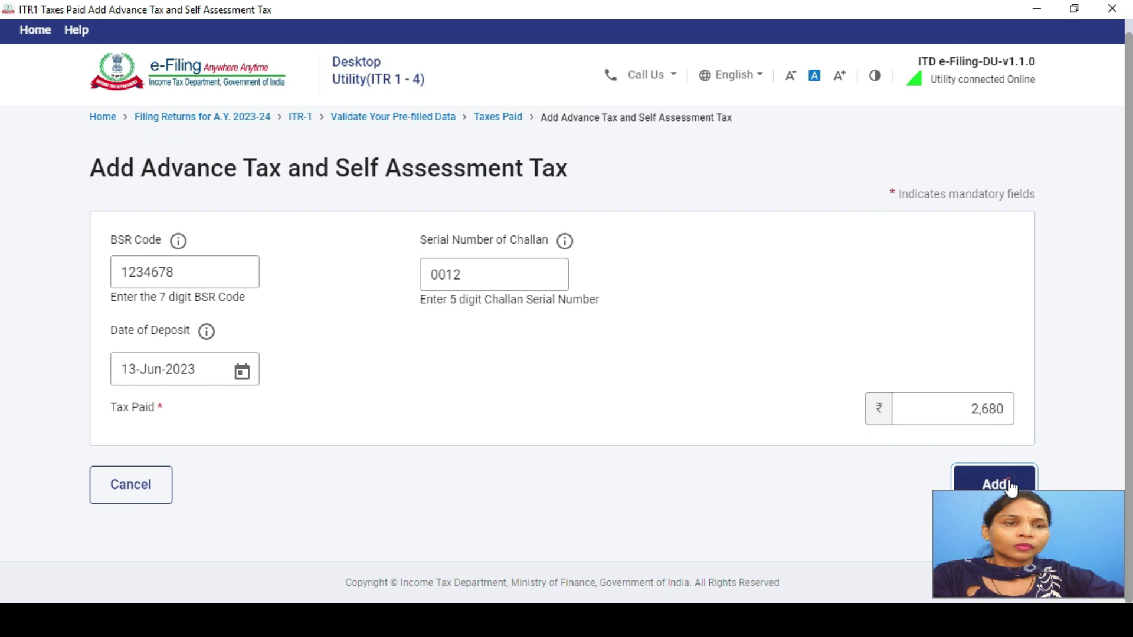
pyautogui.click(1009, 483)
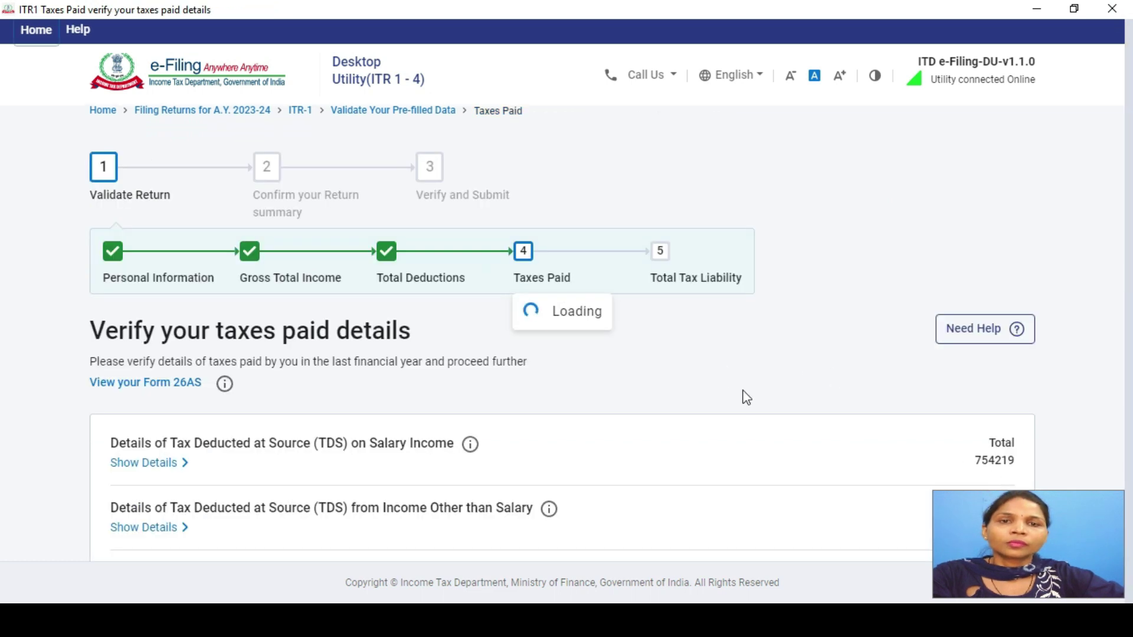
pyautogui.scroll(-8, 630, 376)
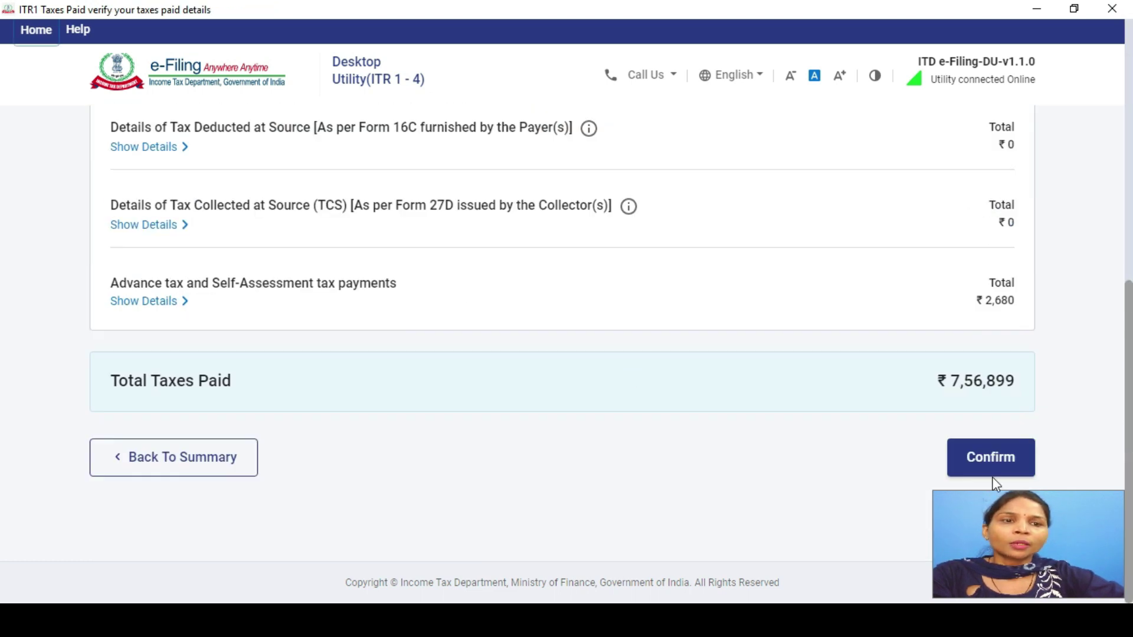
# Confirm the taxes paid, leaving ₹0 payable, and go to the return preview page.
pyautogui.click(978, 458)
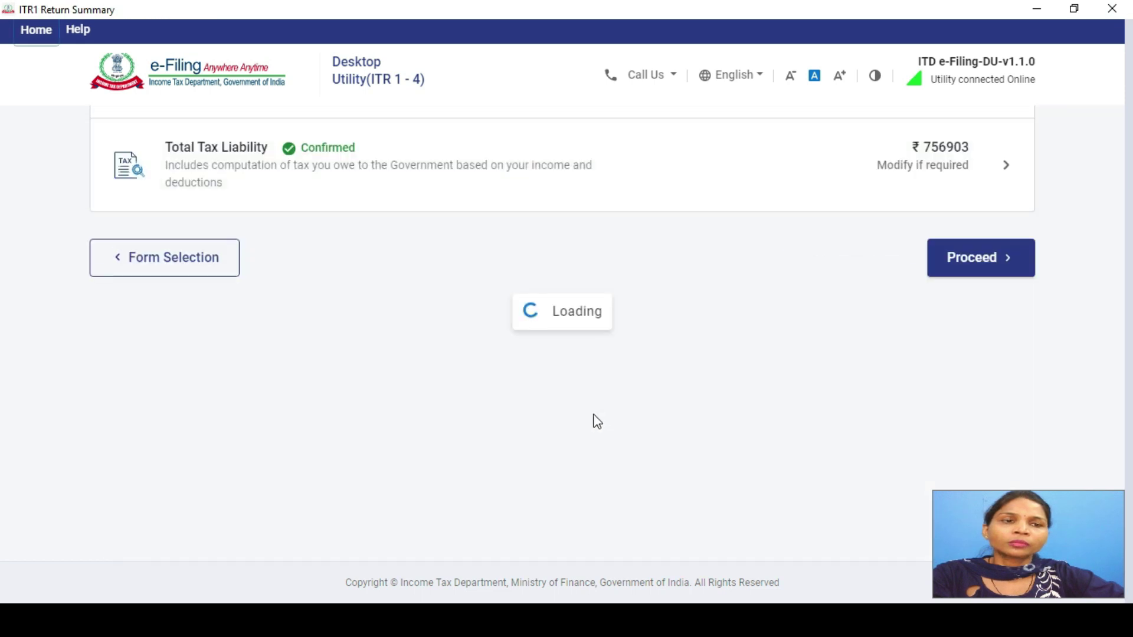
pyautogui.scroll(-10, 597, 421)
pyautogui.click(983, 461)
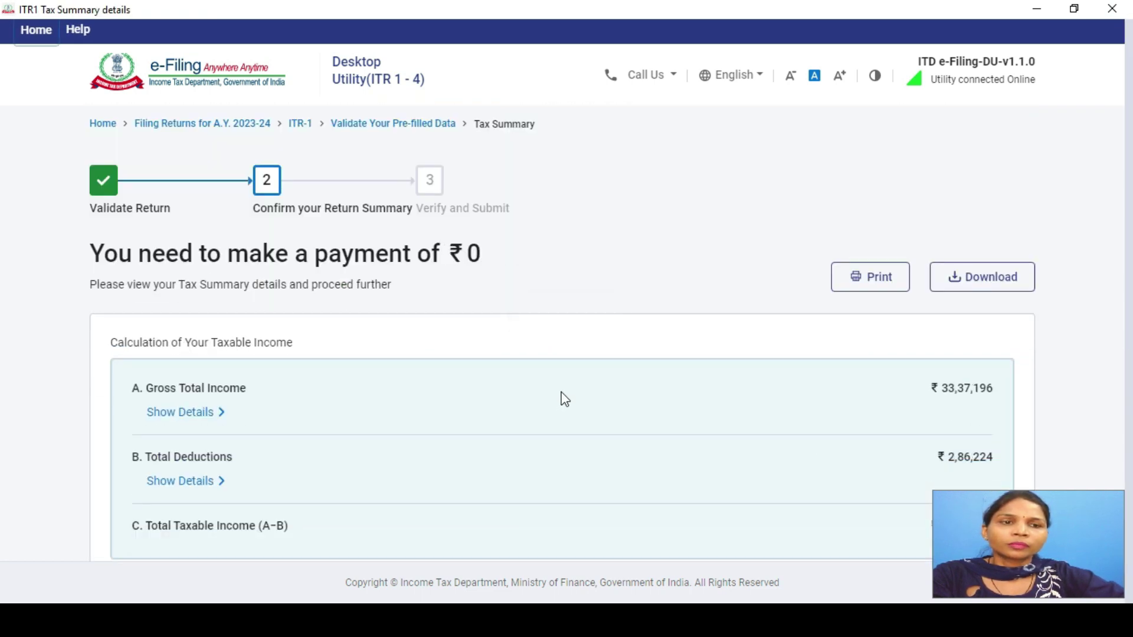
pyautogui.scroll(-5, 562, 398)
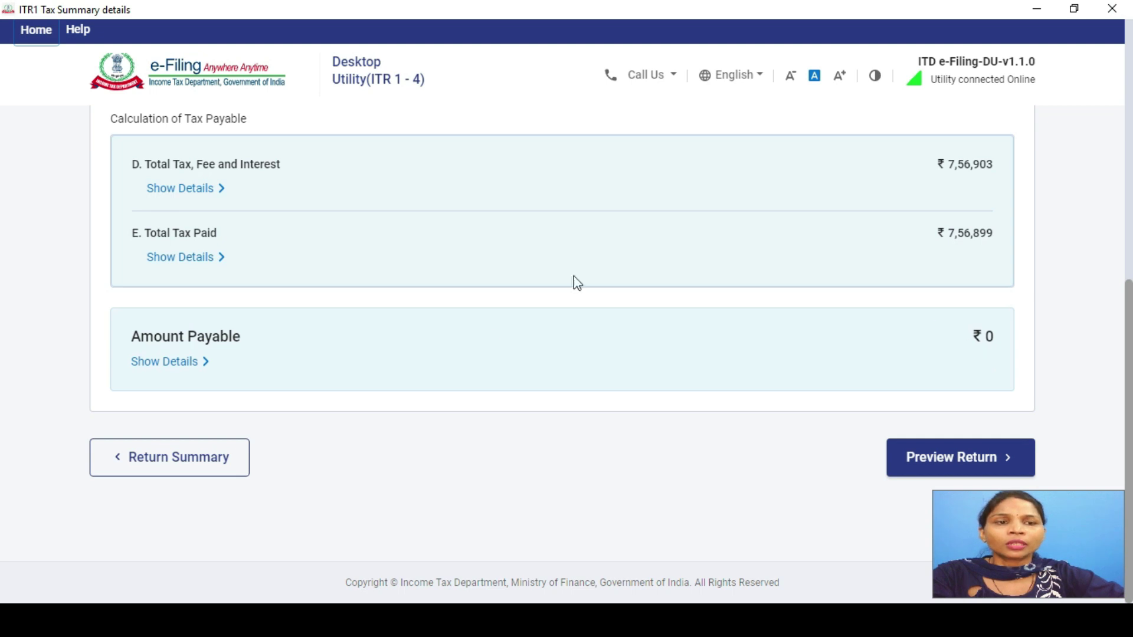
pyautogui.click(950, 459)
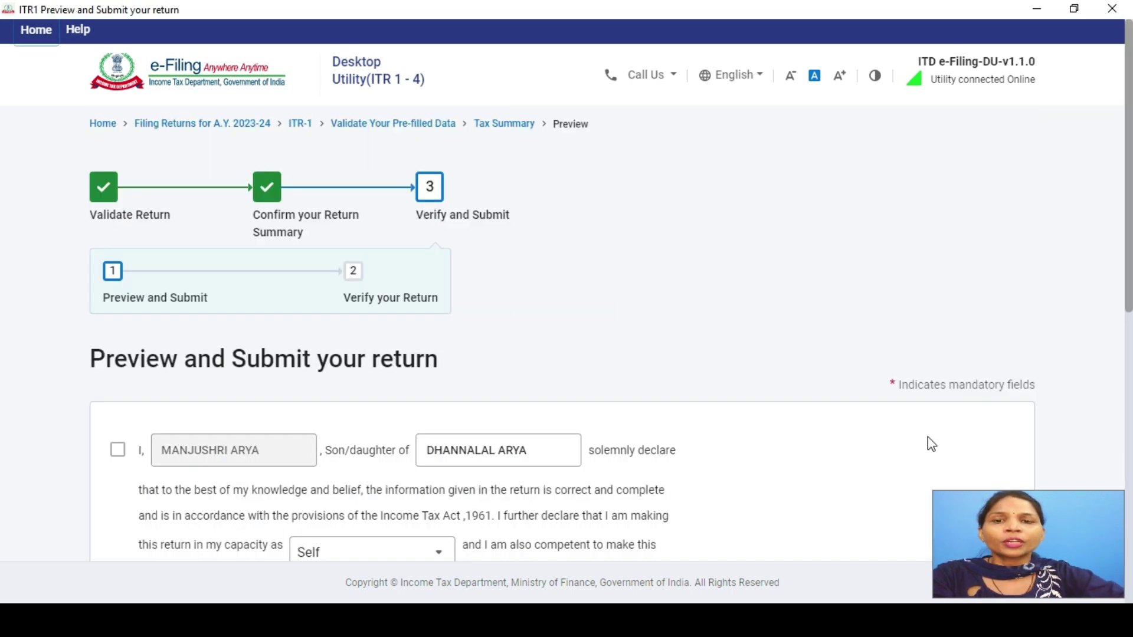
pyautogui.scroll(-7, 443, 429)
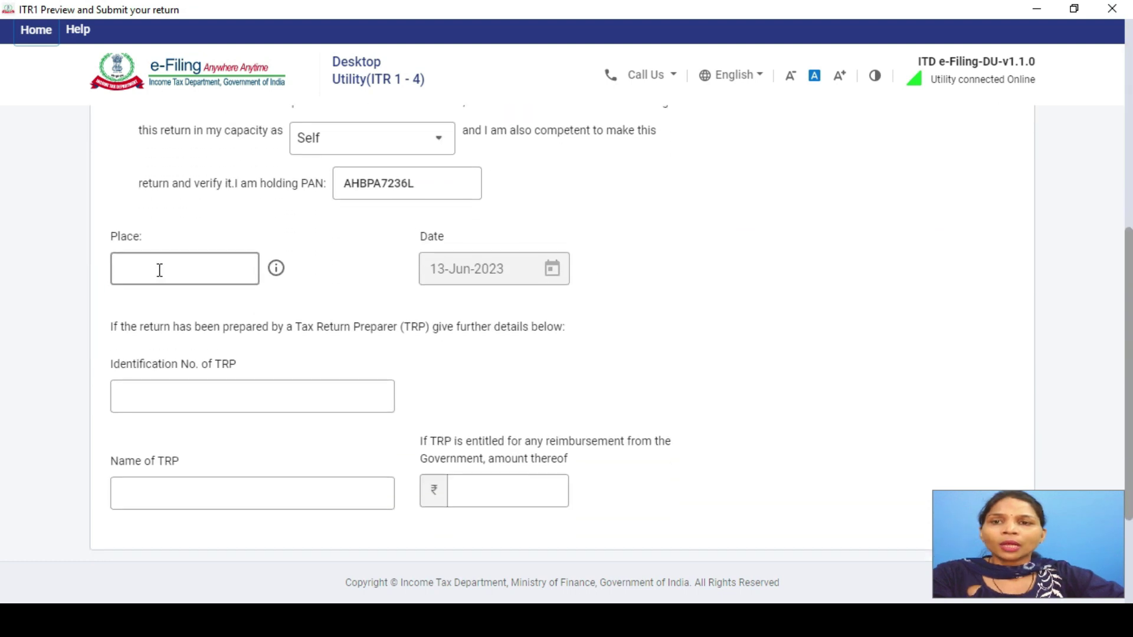
# Enter 'delhi' as the declaration place and accept the verification declaration.
pyautogui.click(159, 270)
pyautogui.write('delhi')
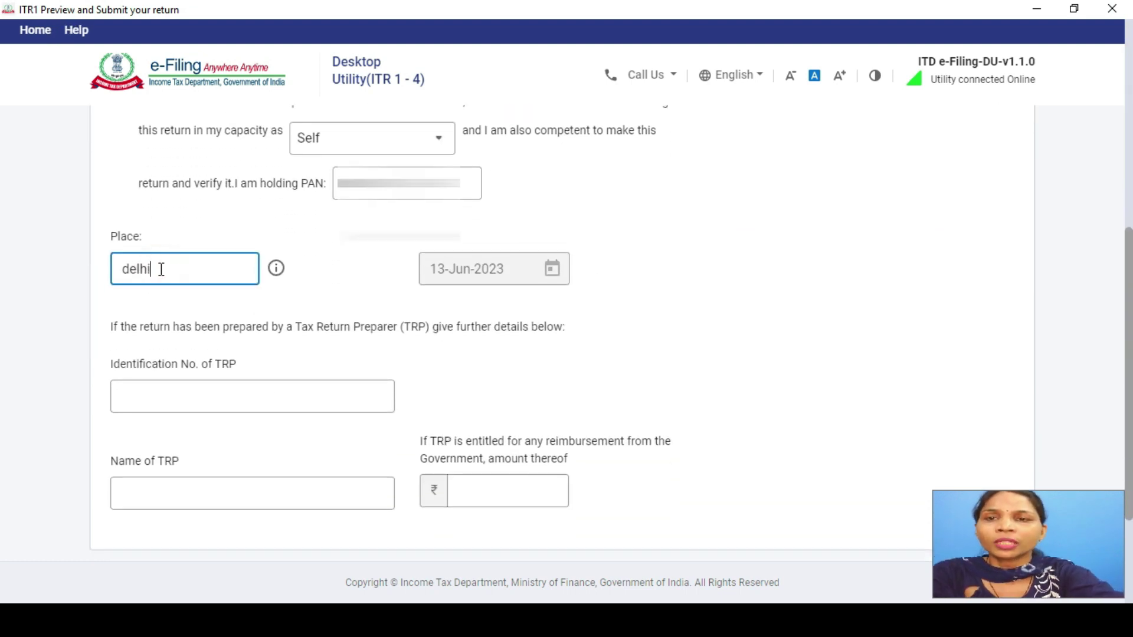
pyautogui.scroll(7, 267, 331)
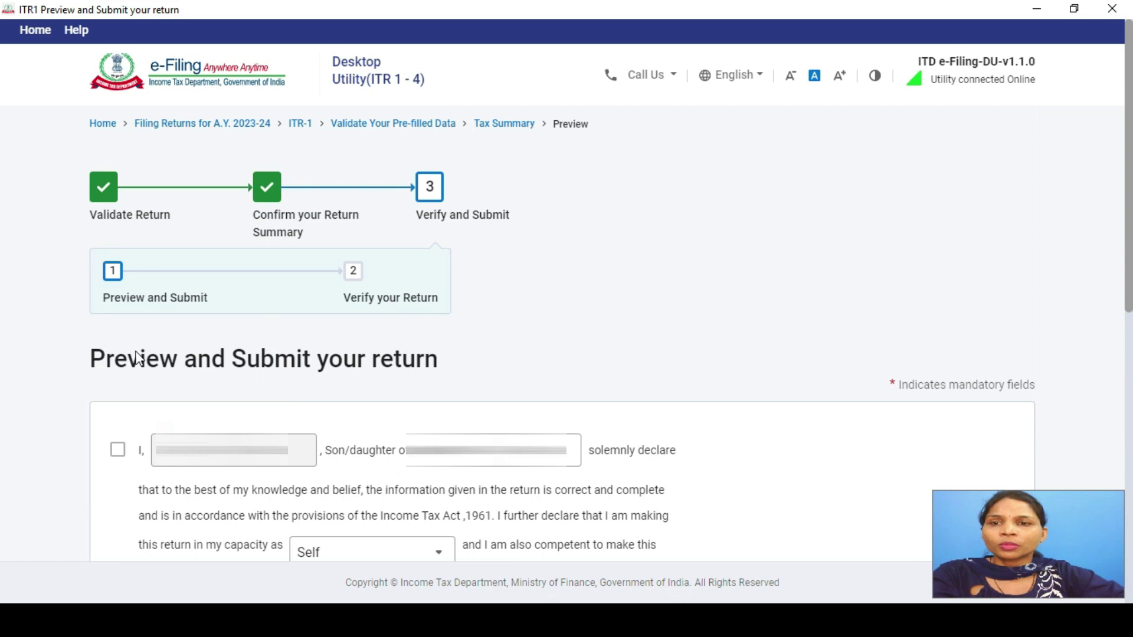
pyautogui.click(118, 450)
pyautogui.scroll(-11, 259, 472)
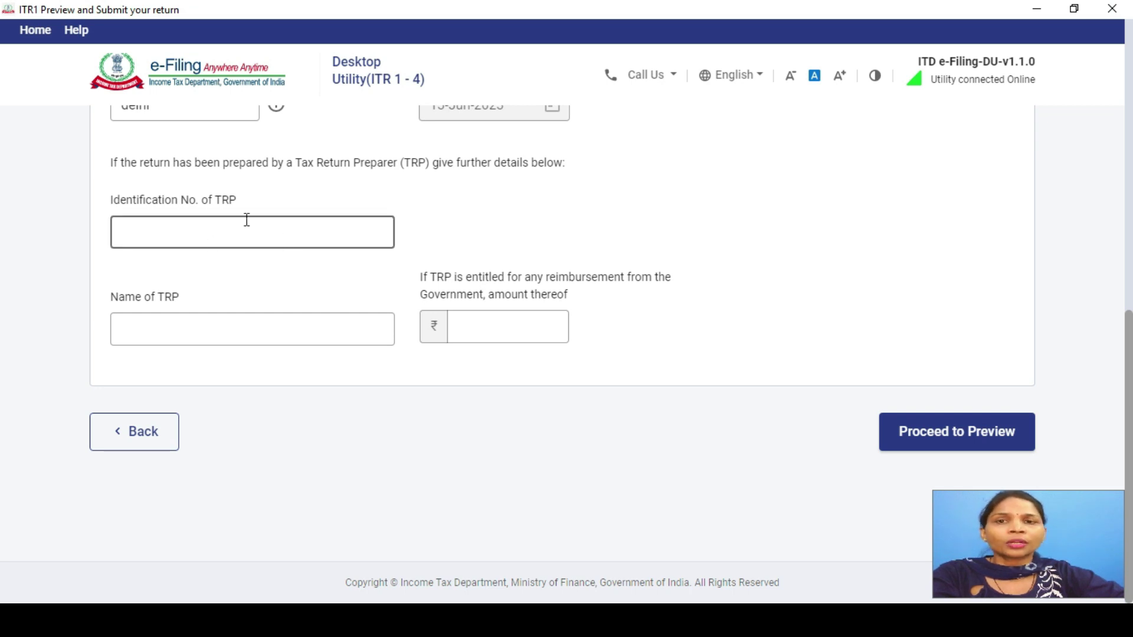
pyautogui.click(913, 438)
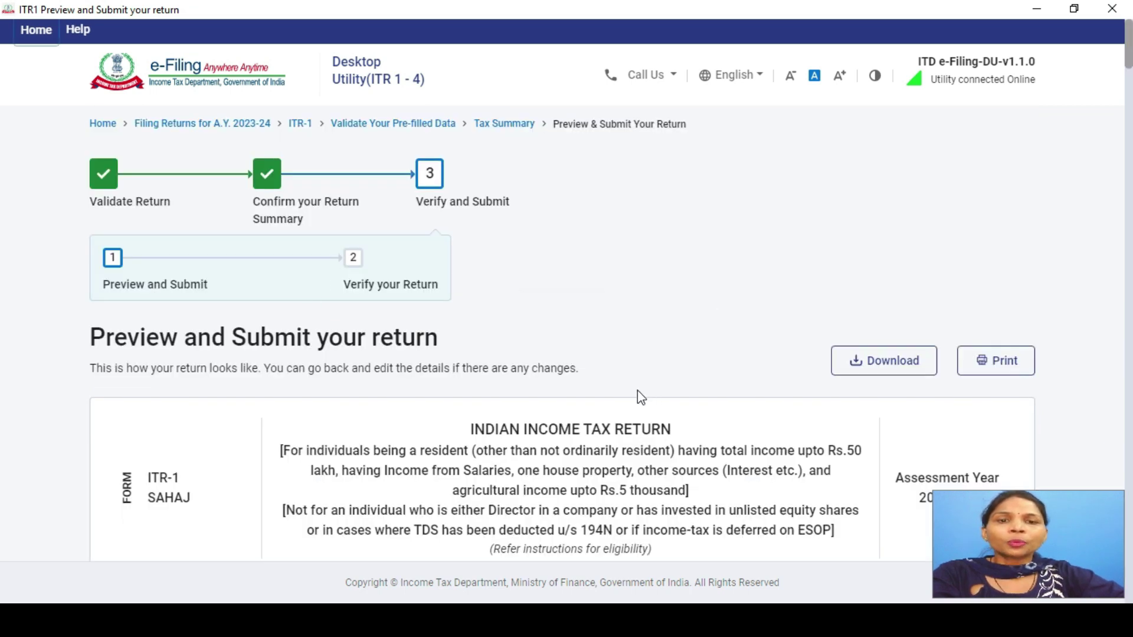
pyautogui.scroll(-15, 640, 395)
pyautogui.scroll(-20, 639, 410)
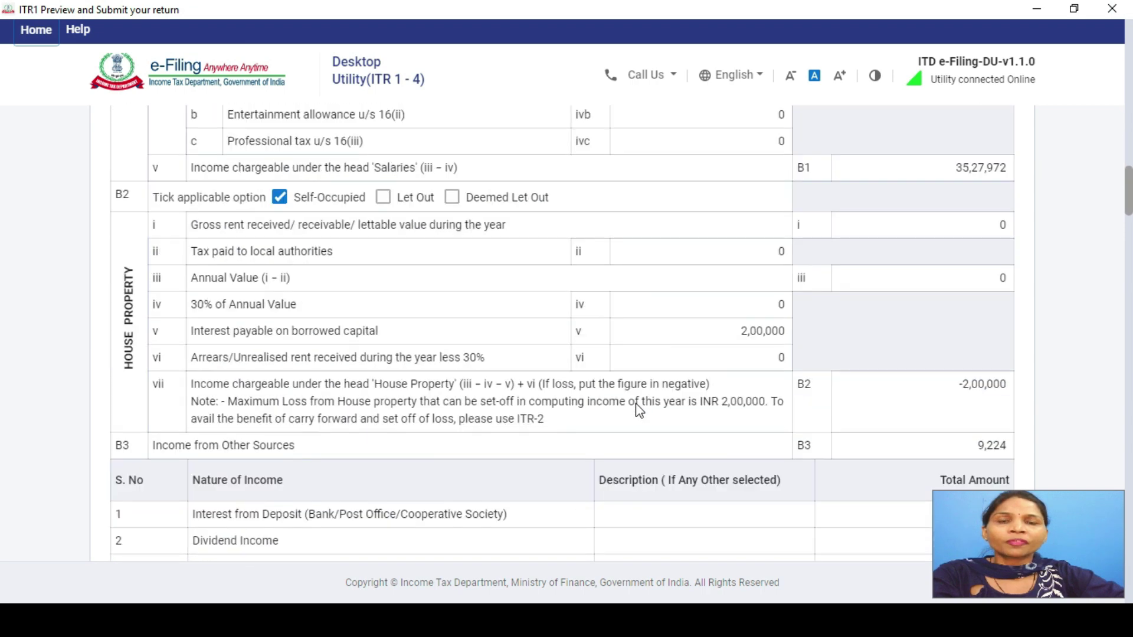
pyautogui.scroll(-20, 637, 408)
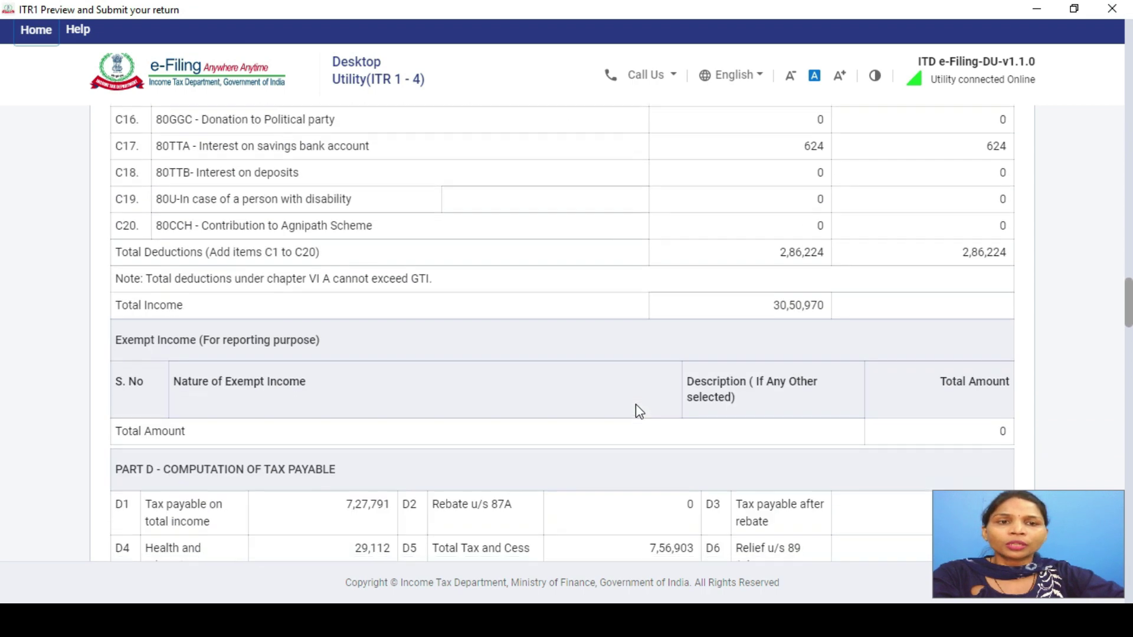
pyautogui.scroll(-20, 639, 413)
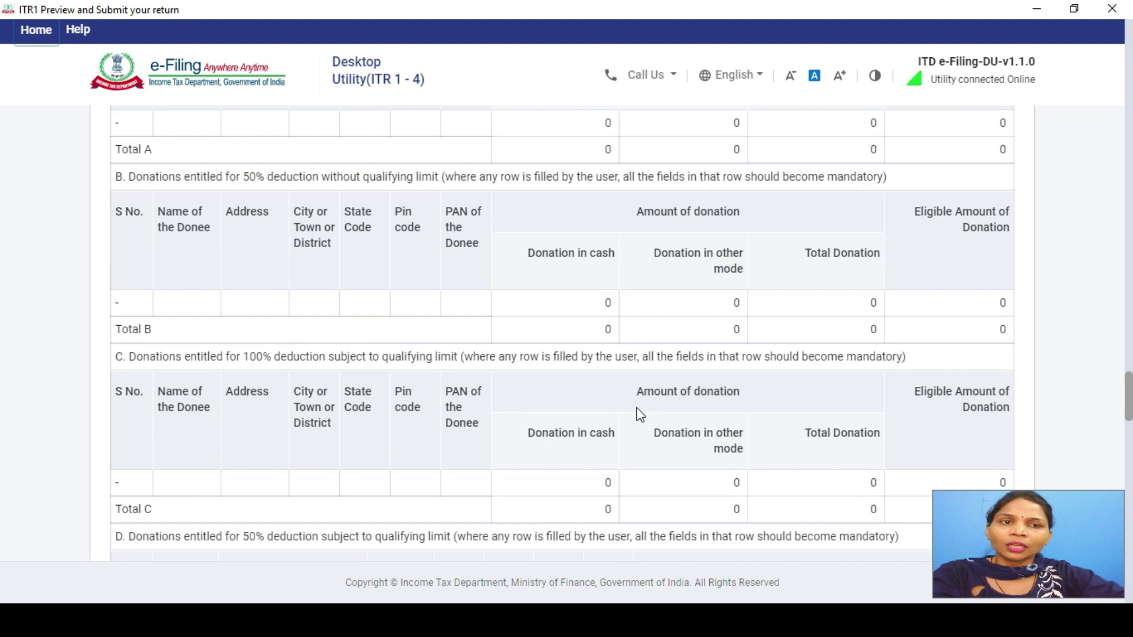
pyautogui.scroll(-15, 639, 414)
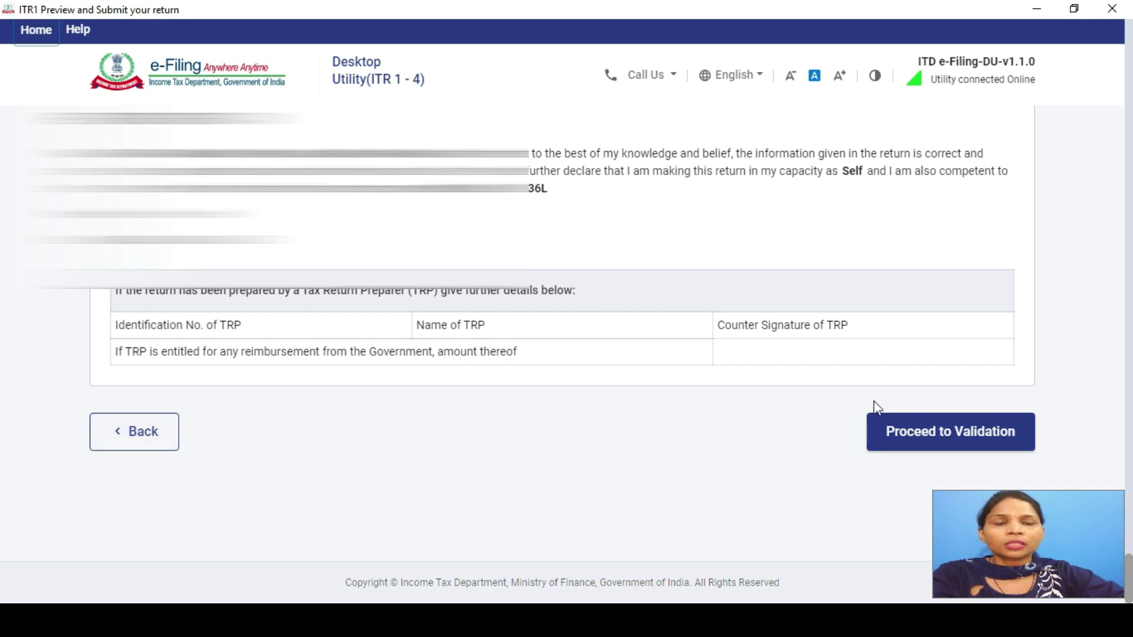
pyautogui.scroll(15, 473, 348)
pyautogui.scroll(-5, 470, 352)
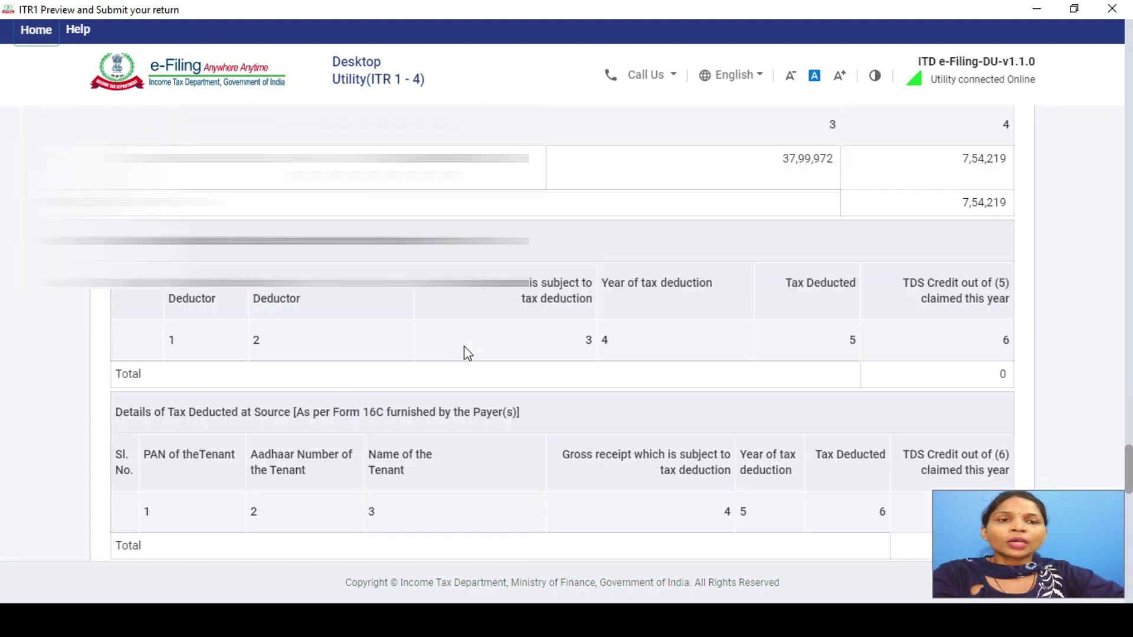
pyautogui.scroll(-10, 468, 353)
# Validate the previewed return, which flags Town/City/District as mandatory.
pyautogui.click(929, 436)
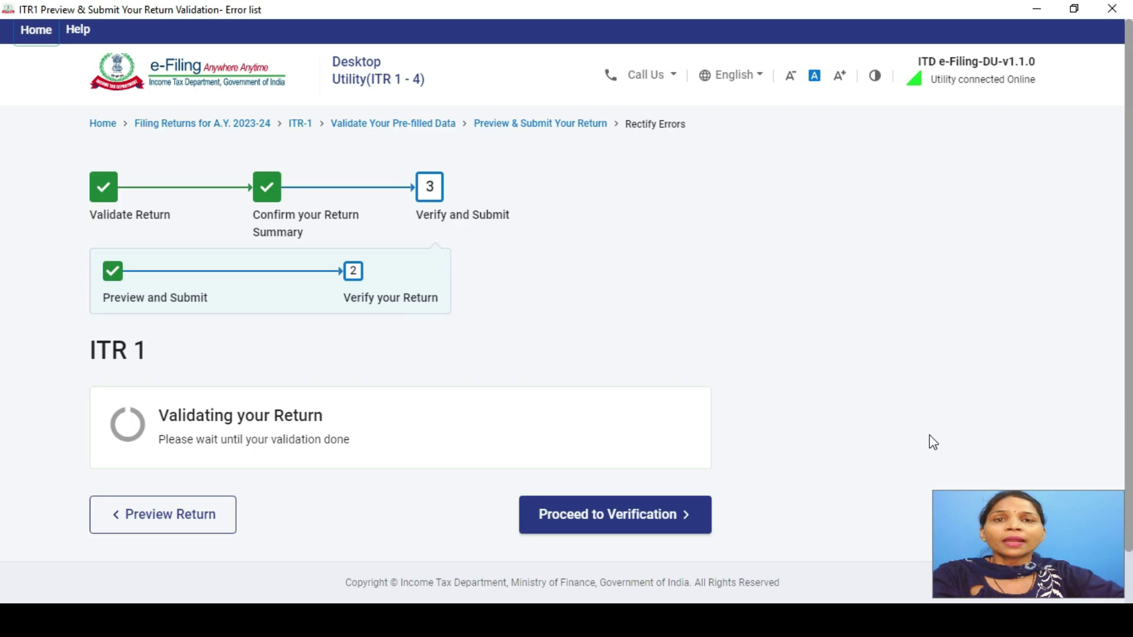
pyautogui.scroll(-3, 431, 393)
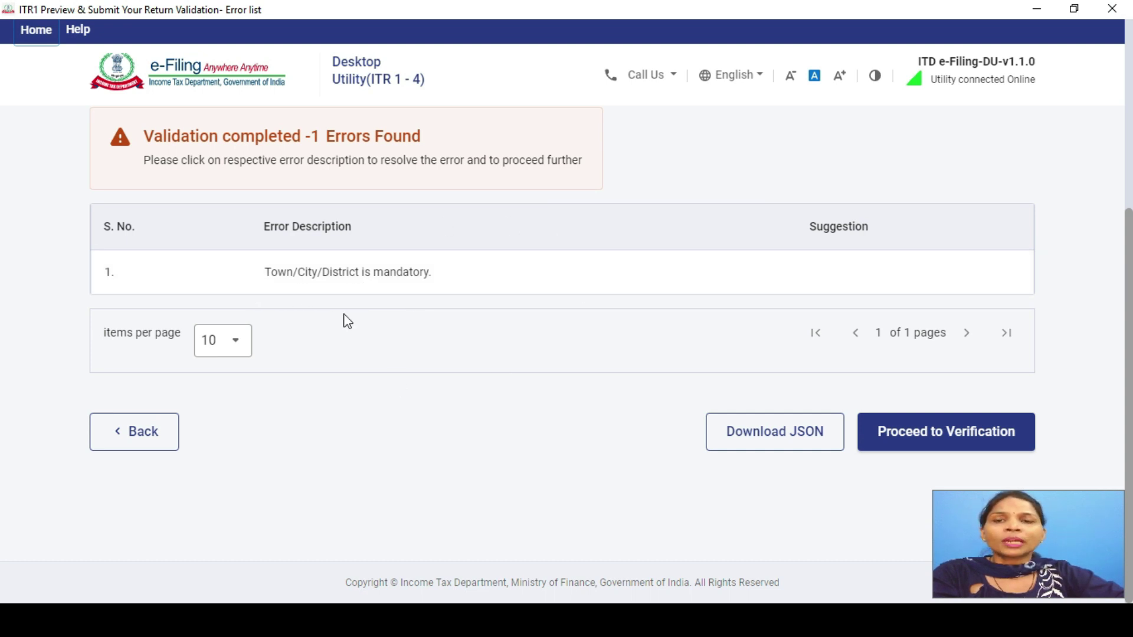
# Set district NORTH WEST DELHI, locality Avantika, post office Avantika S.O; save and confirm personal info.
pyautogui.click(366, 275)
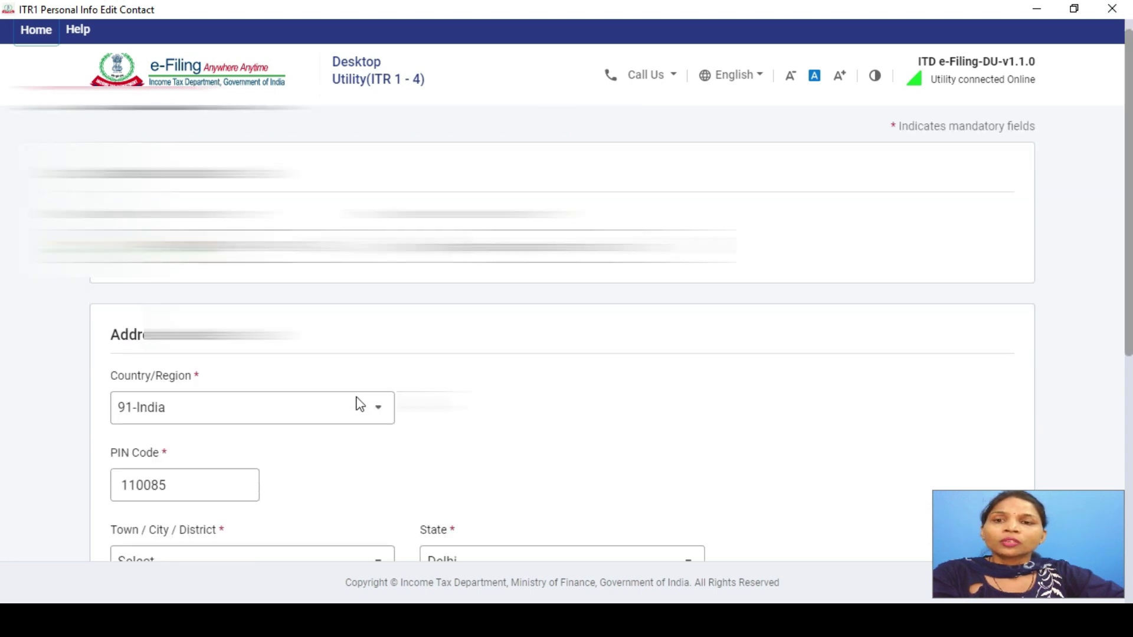
pyautogui.scroll(-6, 358, 404)
pyautogui.click(142, 221)
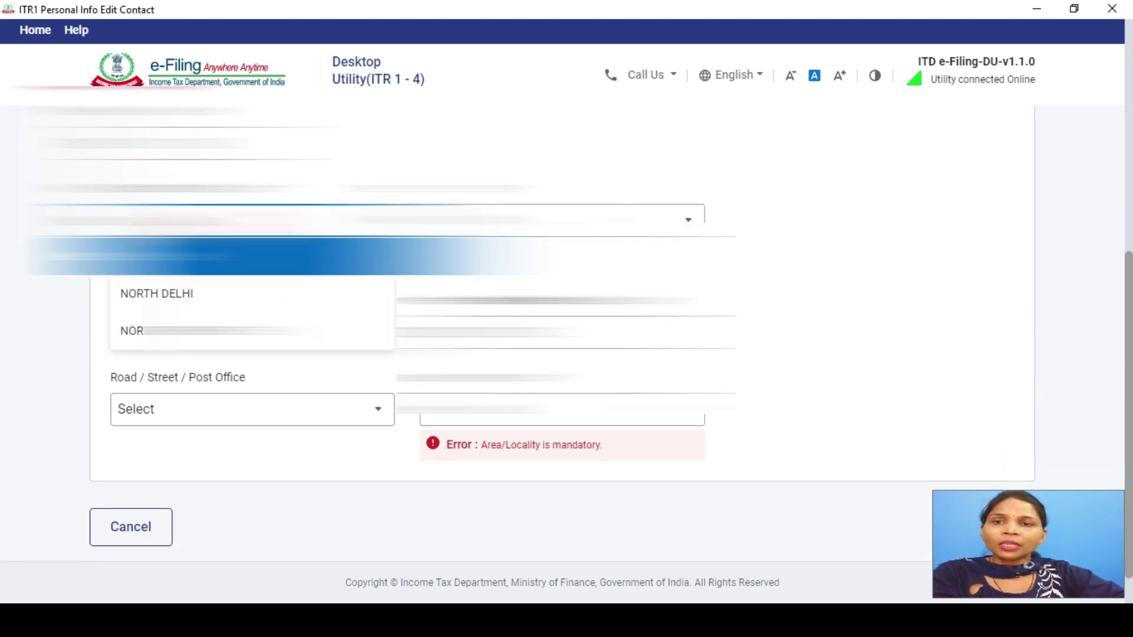
pyautogui.click(201, 328)
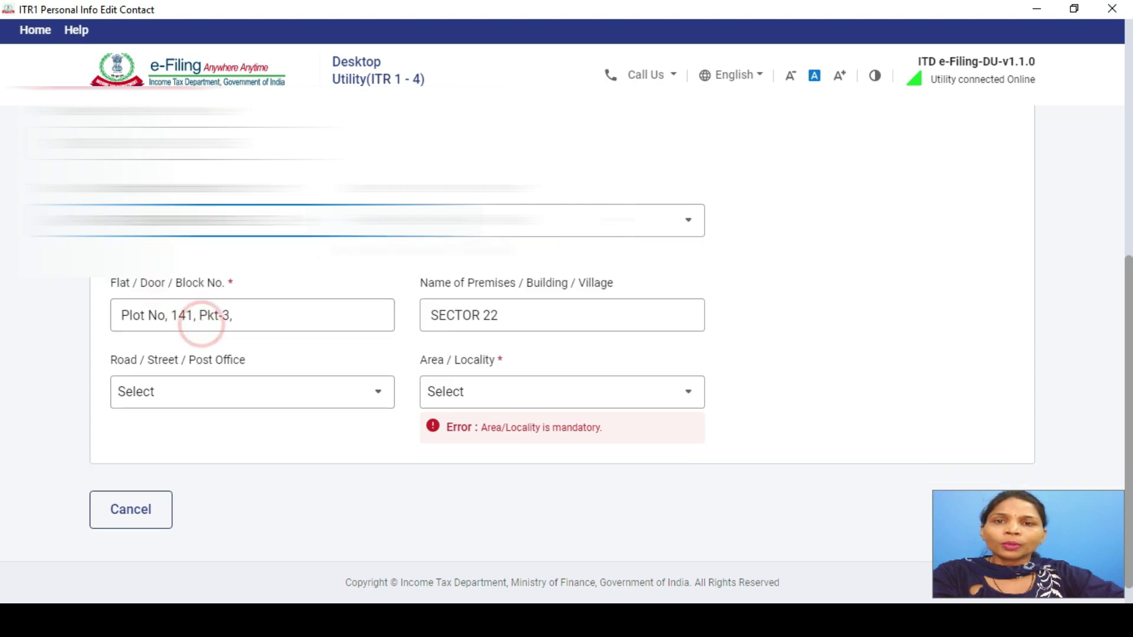
pyautogui.click(514, 392)
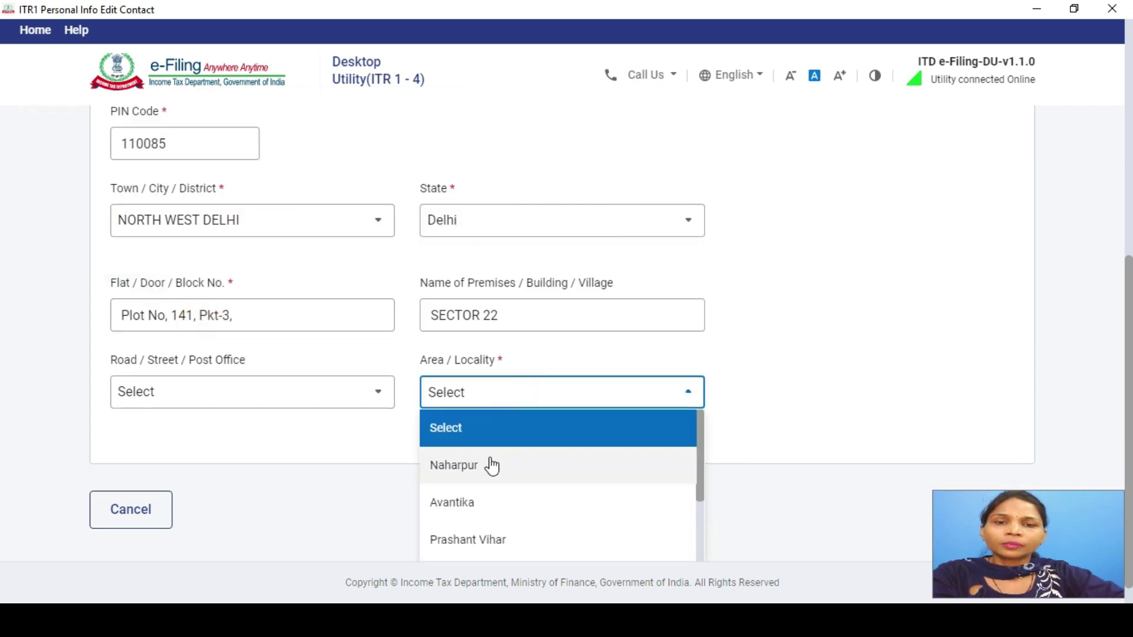
pyautogui.click(475, 502)
pyautogui.click(218, 401)
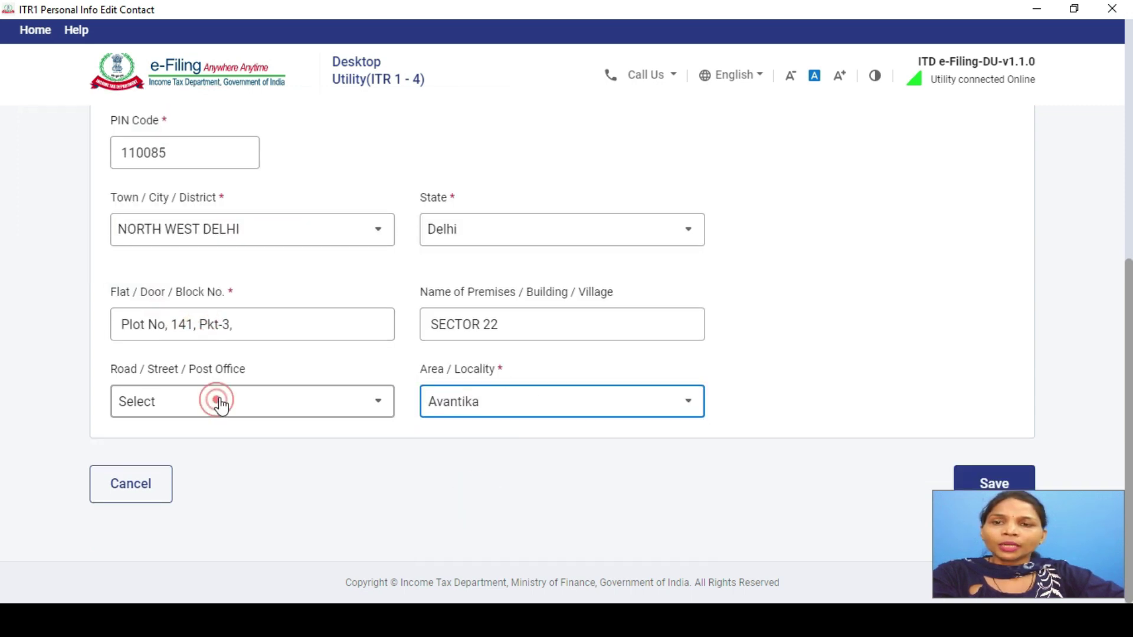
pyautogui.click(201, 510)
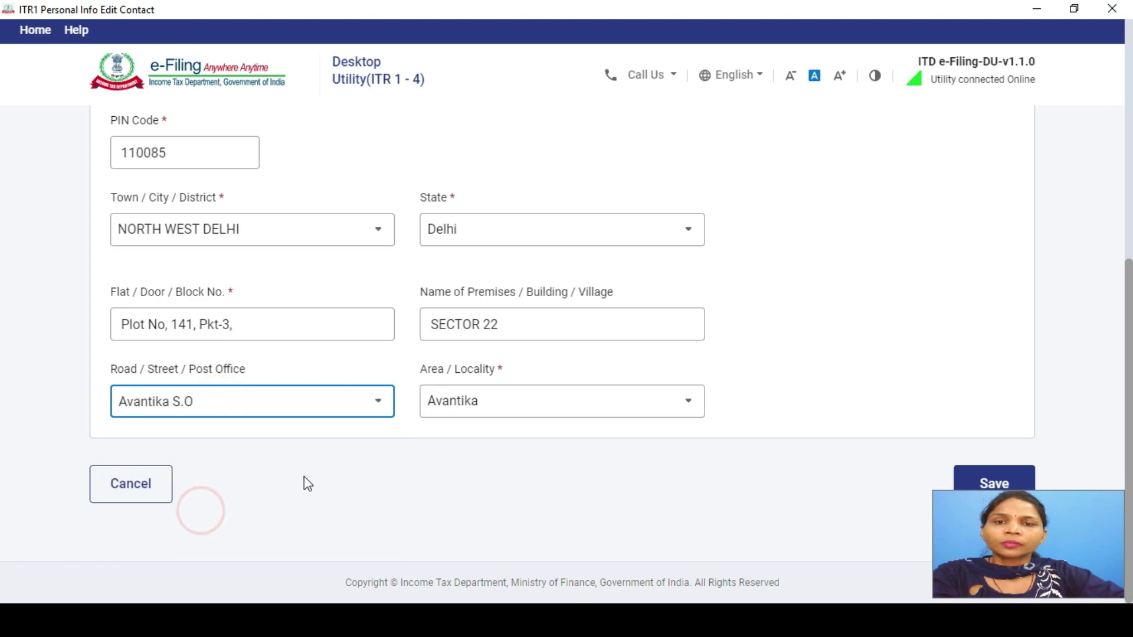
pyautogui.click(996, 481)
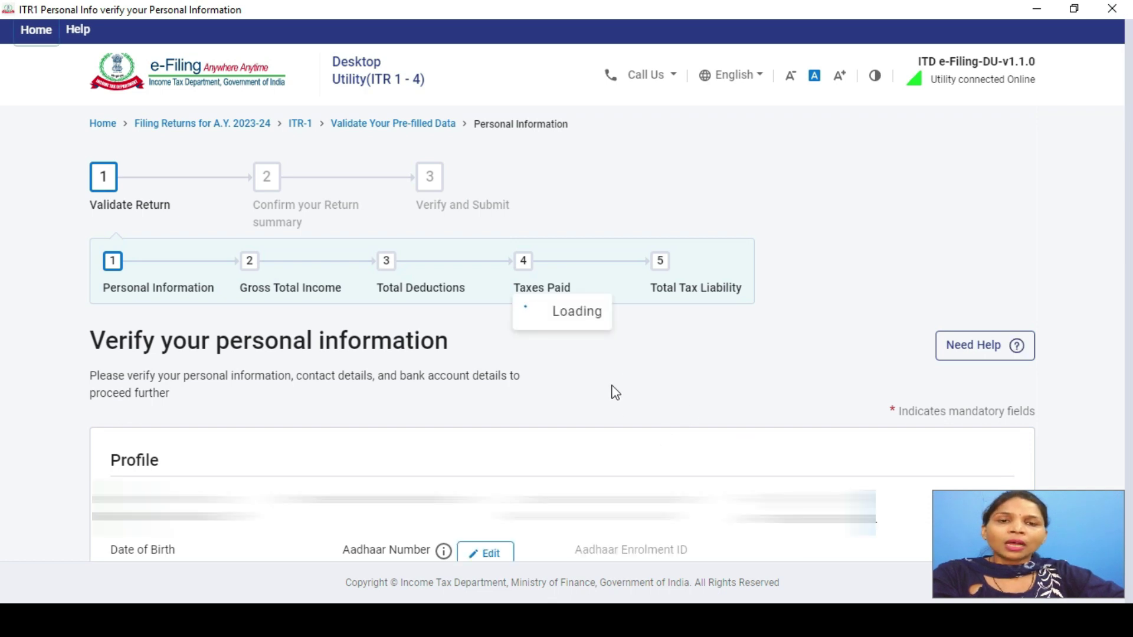
pyautogui.scroll(-15, 596, 382)
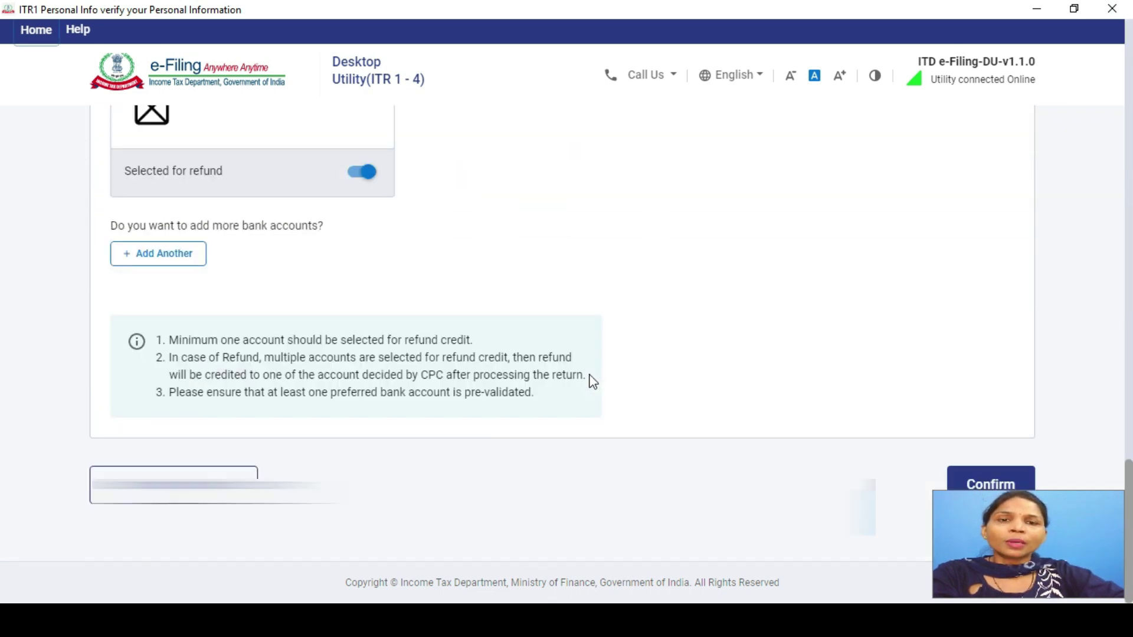
pyautogui.click(997, 479)
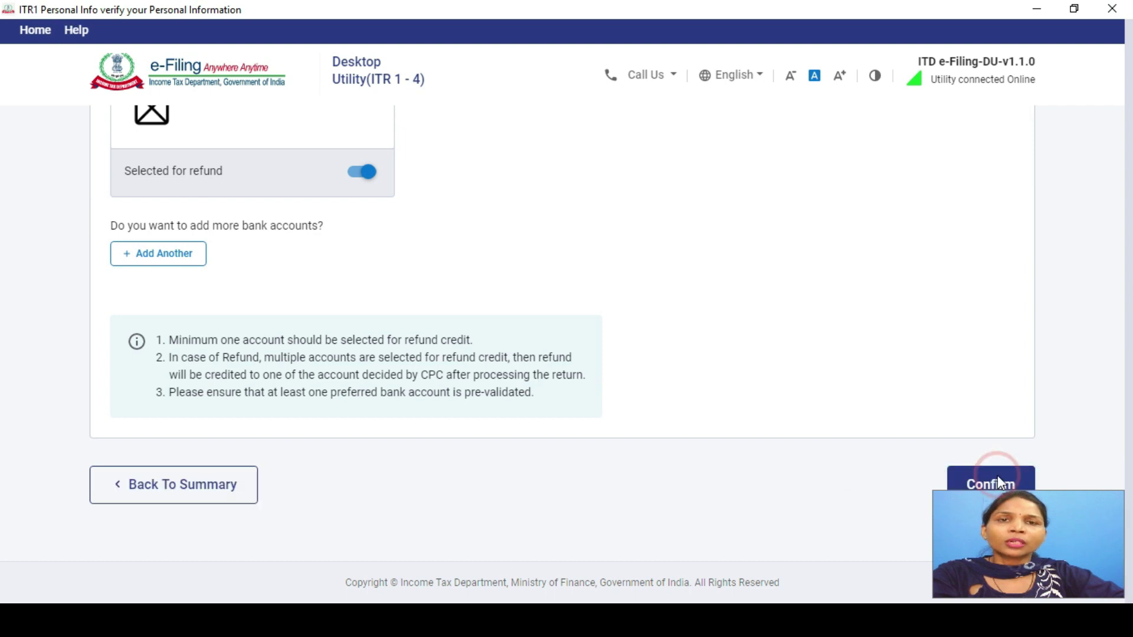
# Proceed through the tax summary to the ITR-1 preview showing 80C ₹1,50,000 and ₹0 payable.
pyautogui.scroll(-10, 714, 413)
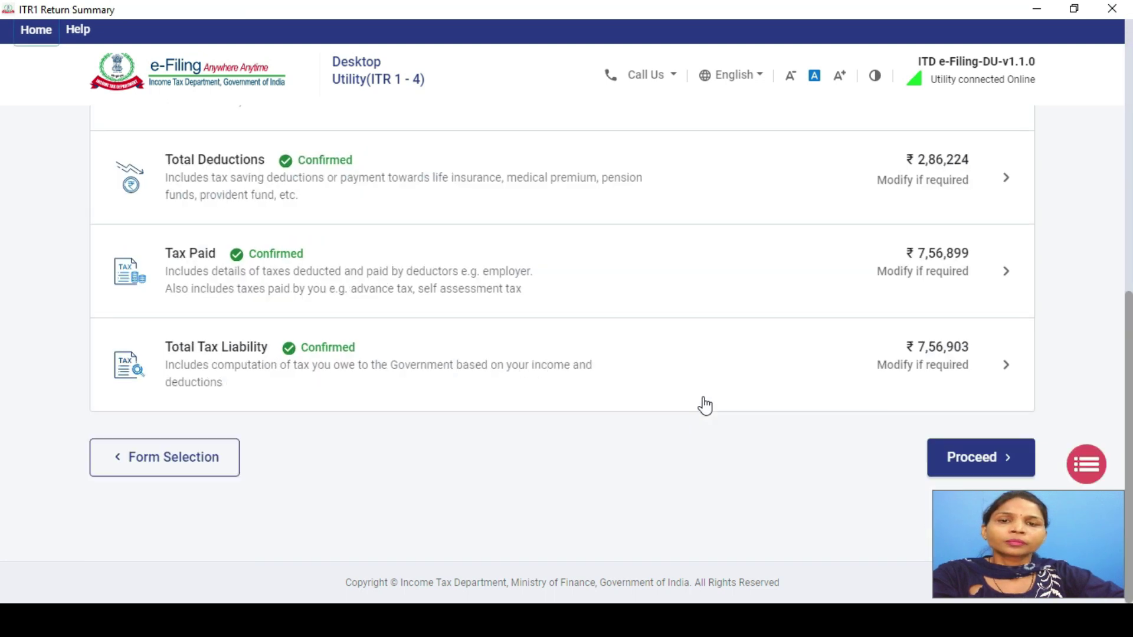
pyautogui.click(999, 470)
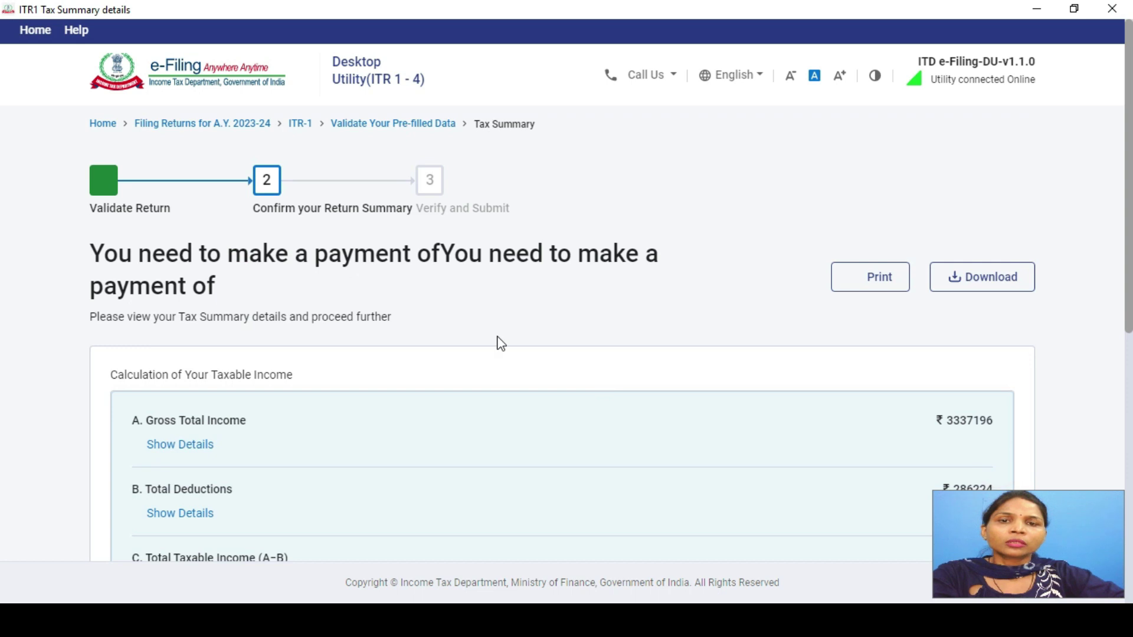
pyautogui.scroll(-8, 784, 409)
pyautogui.click(951, 461)
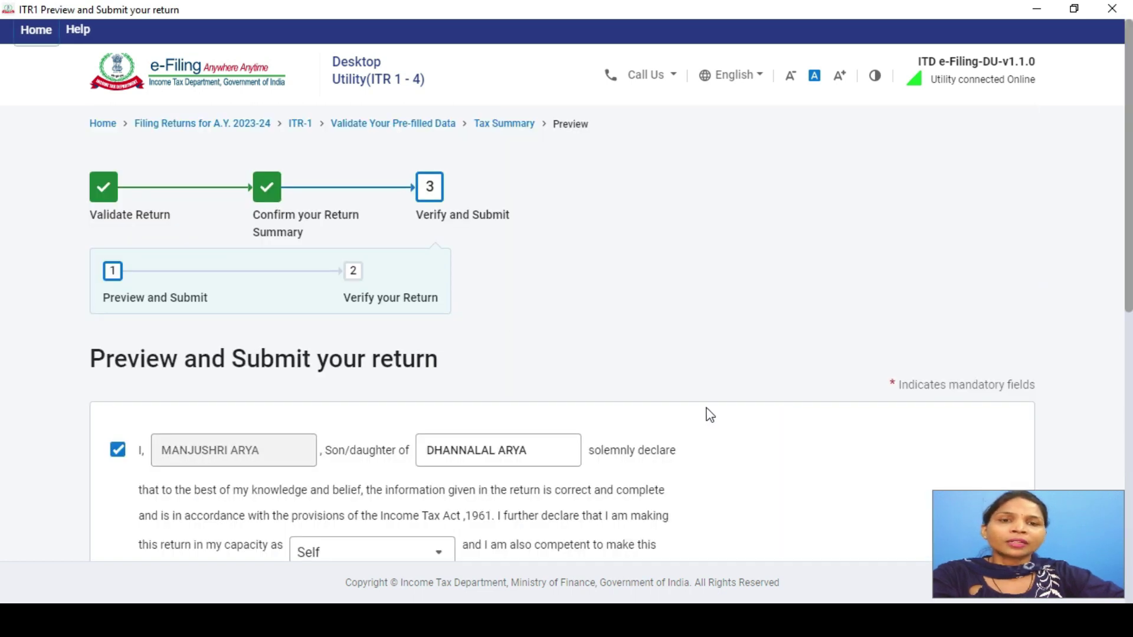
pyautogui.scroll(-10, 709, 414)
pyautogui.click(980, 437)
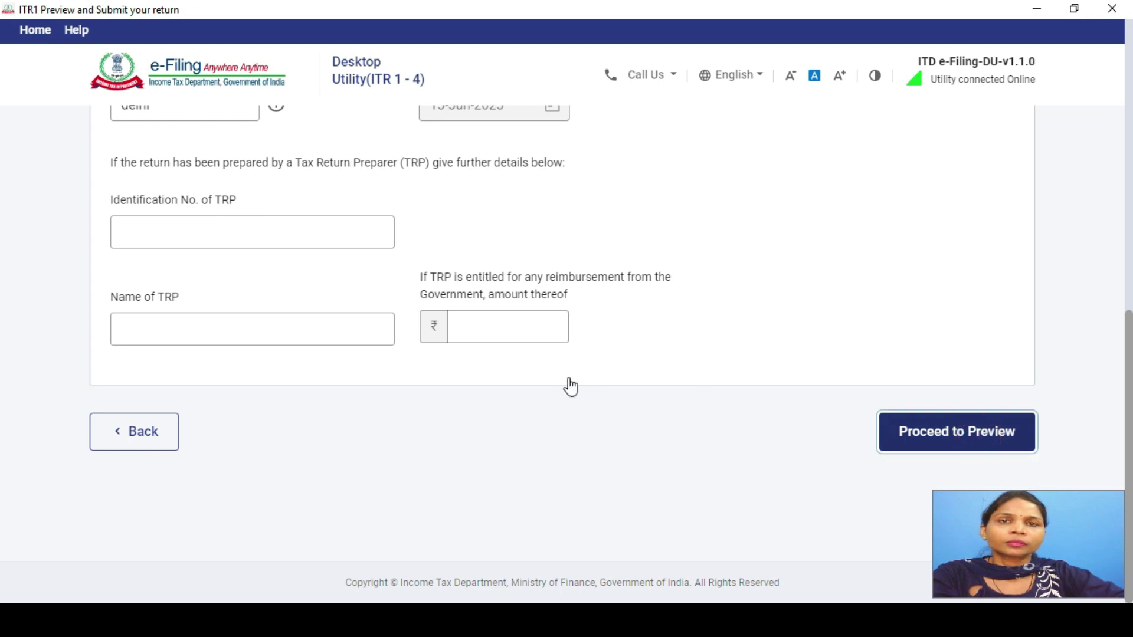
pyautogui.scroll(-5, 622, 375)
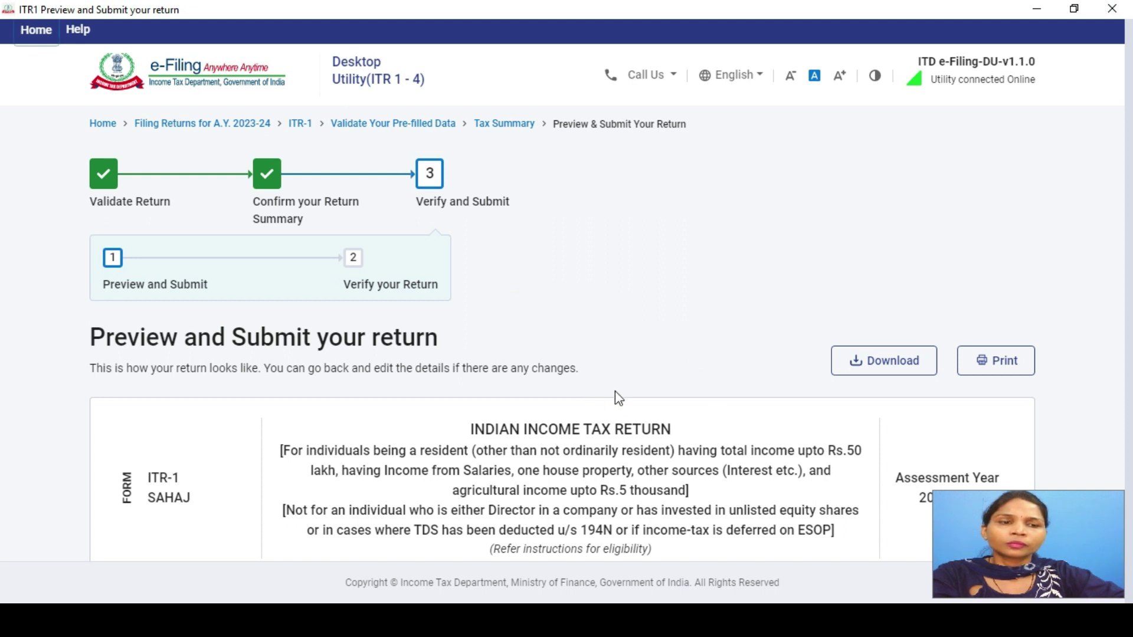
pyautogui.scroll(-15, 615, 391)
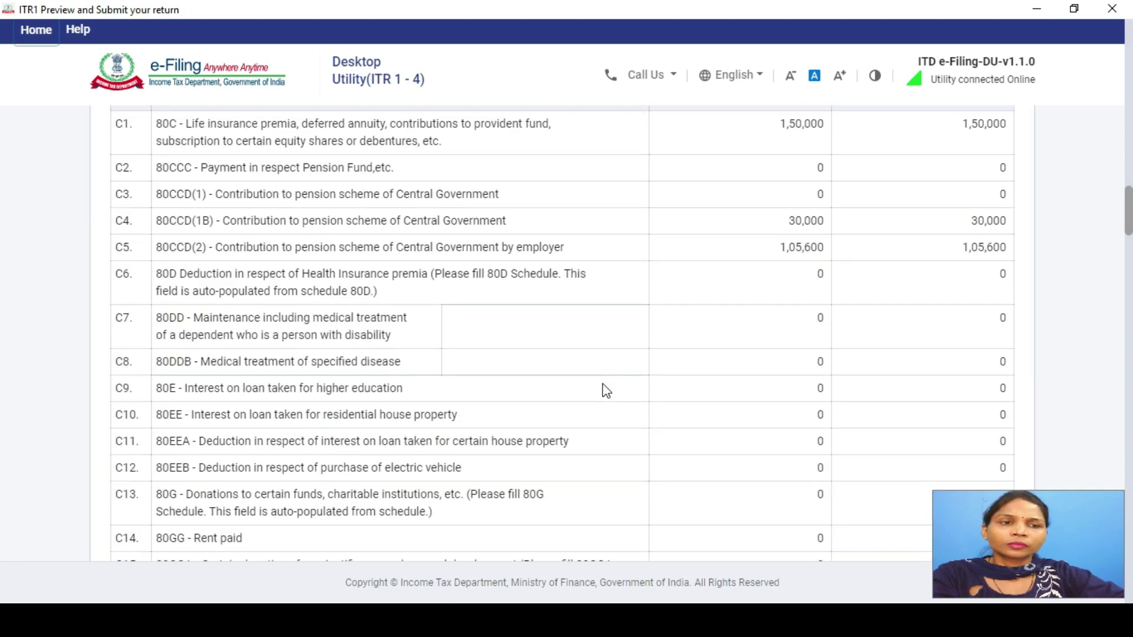
pyautogui.scroll(-20, 606, 390)
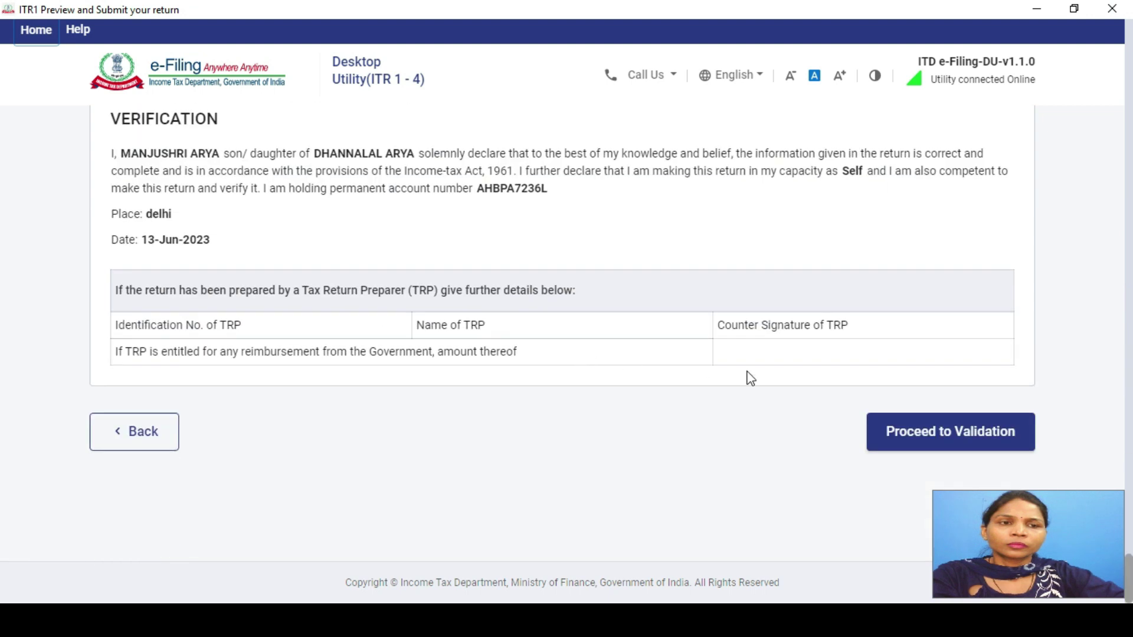
# Revalidate the corrected return without errors and download it as a JSON file.
pyautogui.click(921, 436)
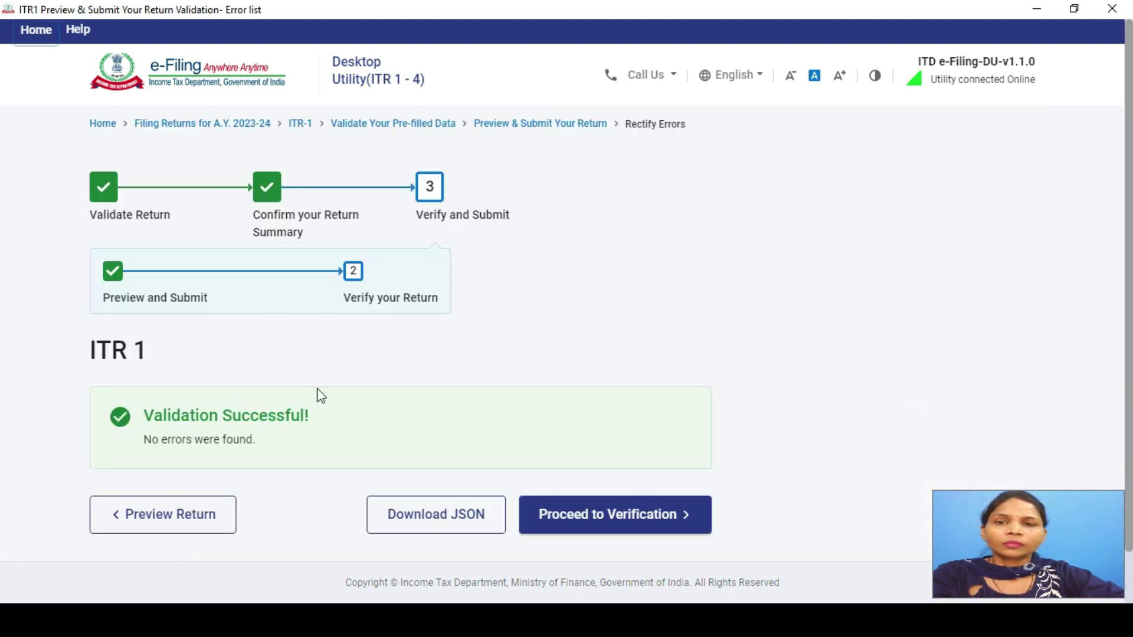
pyautogui.scroll(-1, 438, 431)
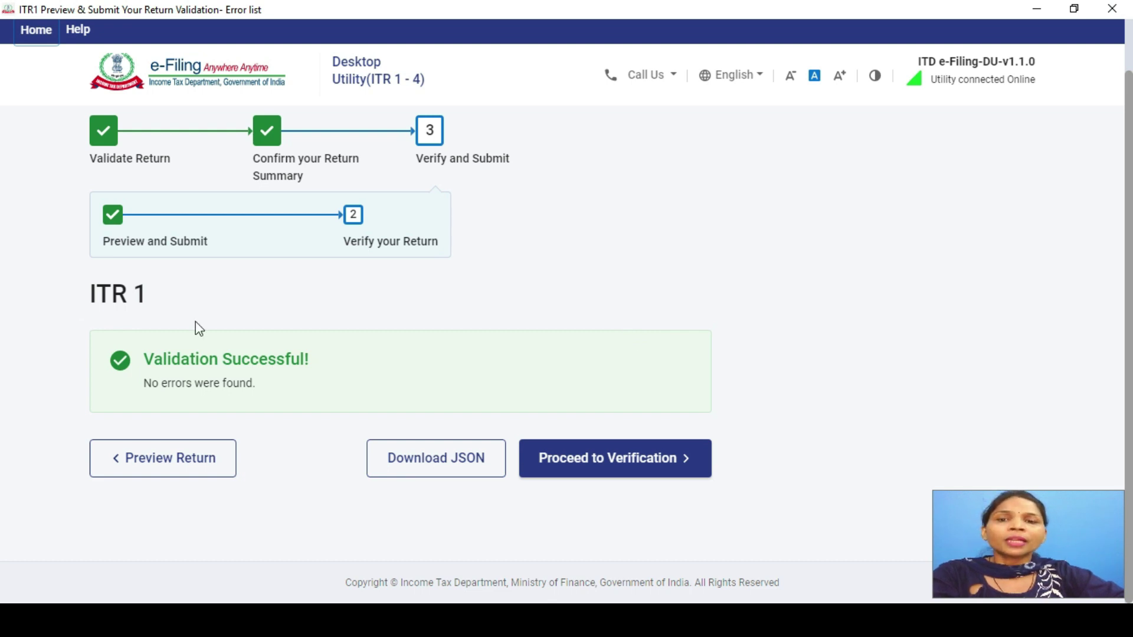
pyautogui.click(431, 469)
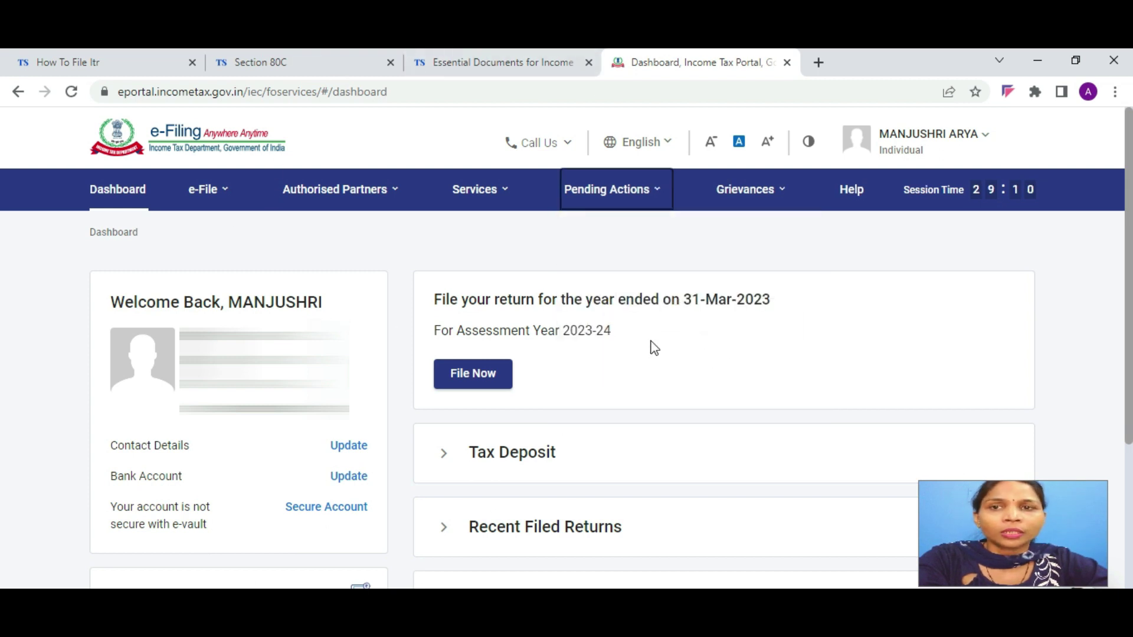
# Start filing on the portal for assessment year 2023-24 in offline mode.
pyautogui.moveTo(222, 192)
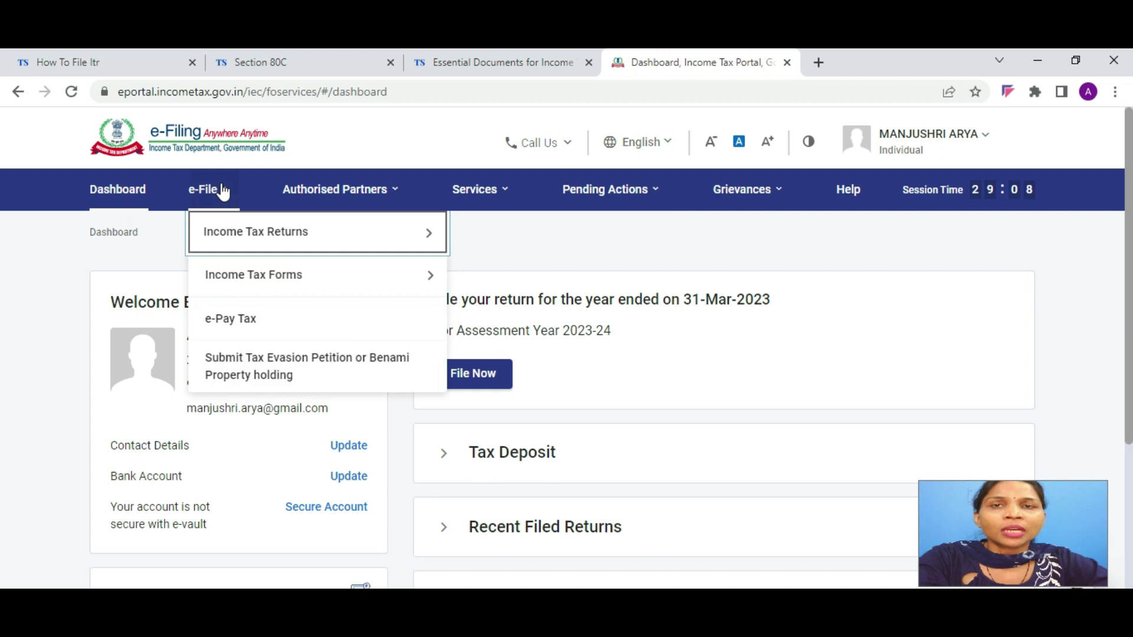
pyautogui.moveTo(249, 230)
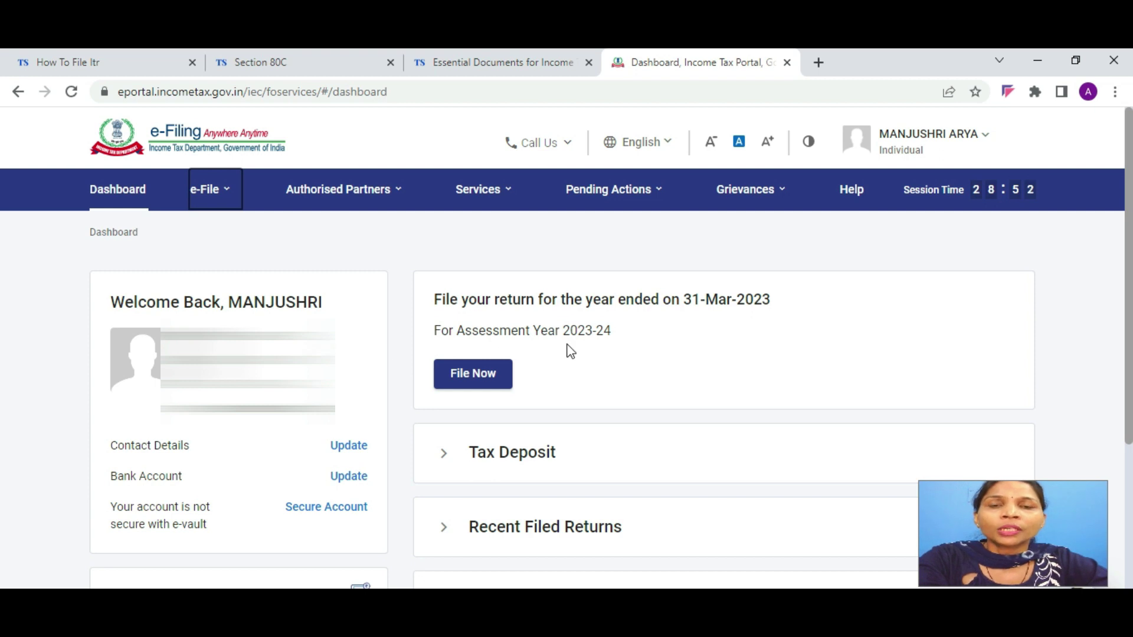
pyautogui.click(495, 378)
pyautogui.scroll(-2, 498, 395)
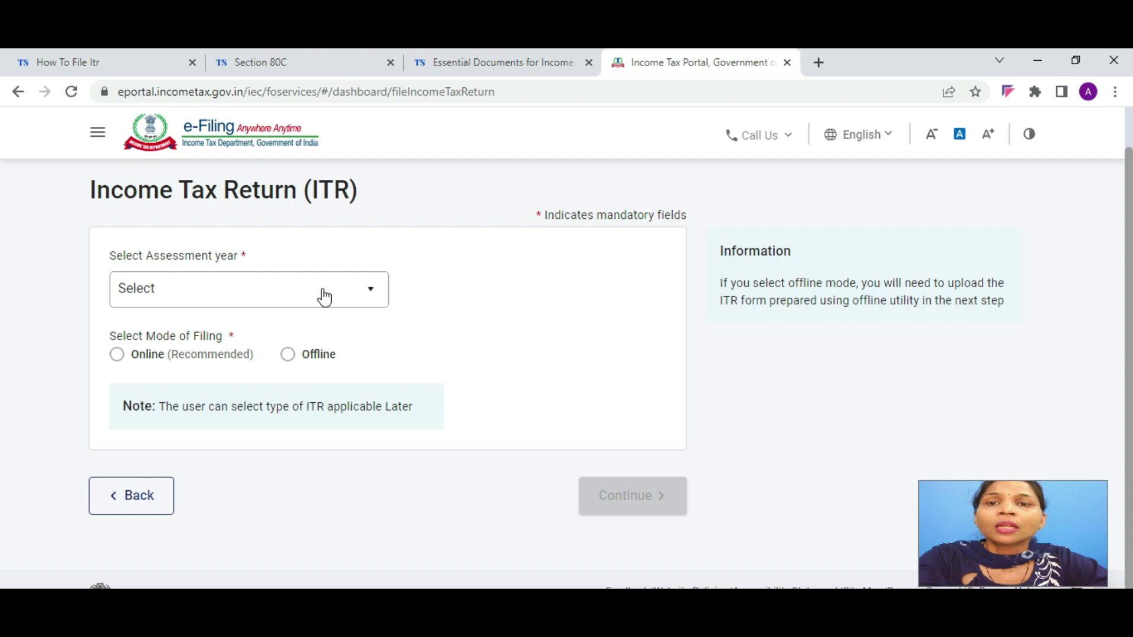
pyautogui.click(332, 293)
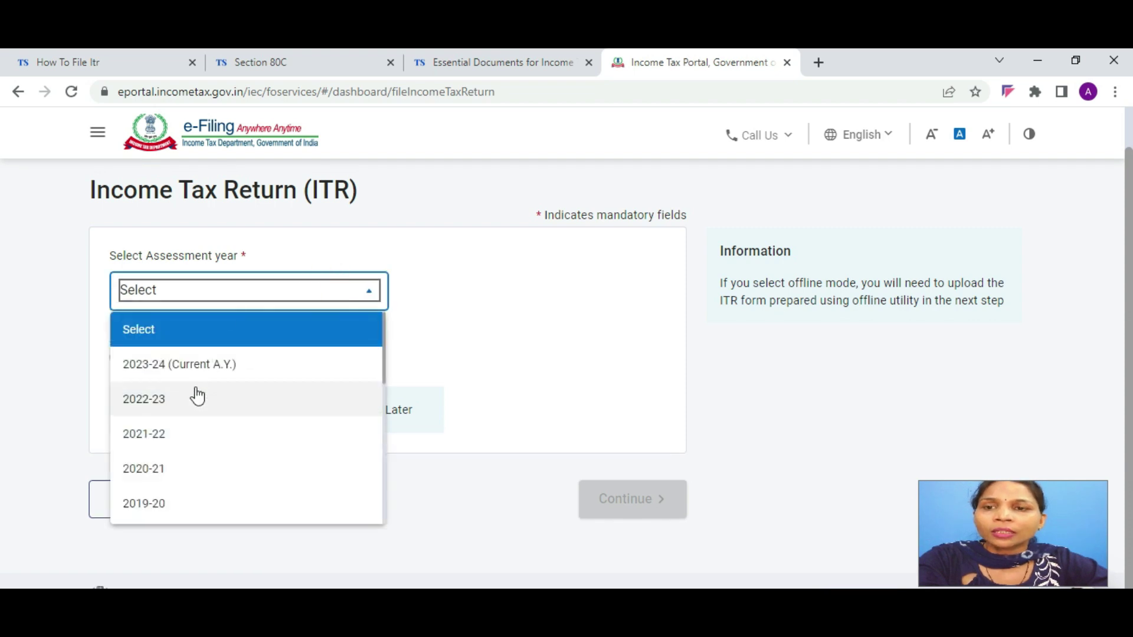
pyautogui.click(189, 371)
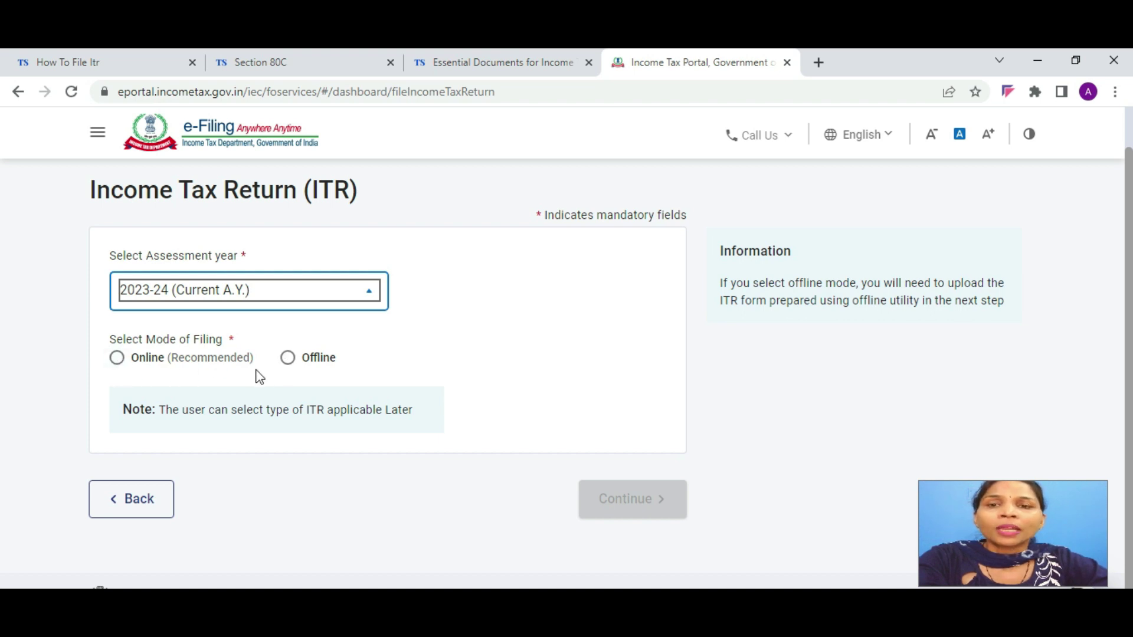
pyautogui.click(287, 357)
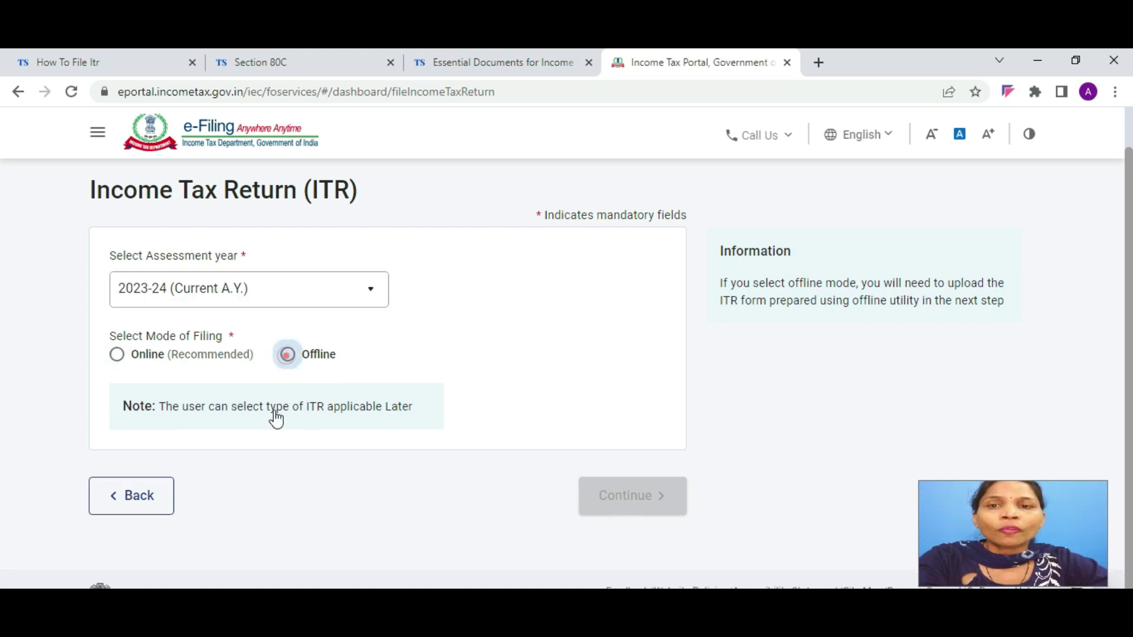
# Choose a 139(1) original return, no 44AB audit, and ITR-1, then continue to upload.
pyautogui.scroll(-2, 278, 426)
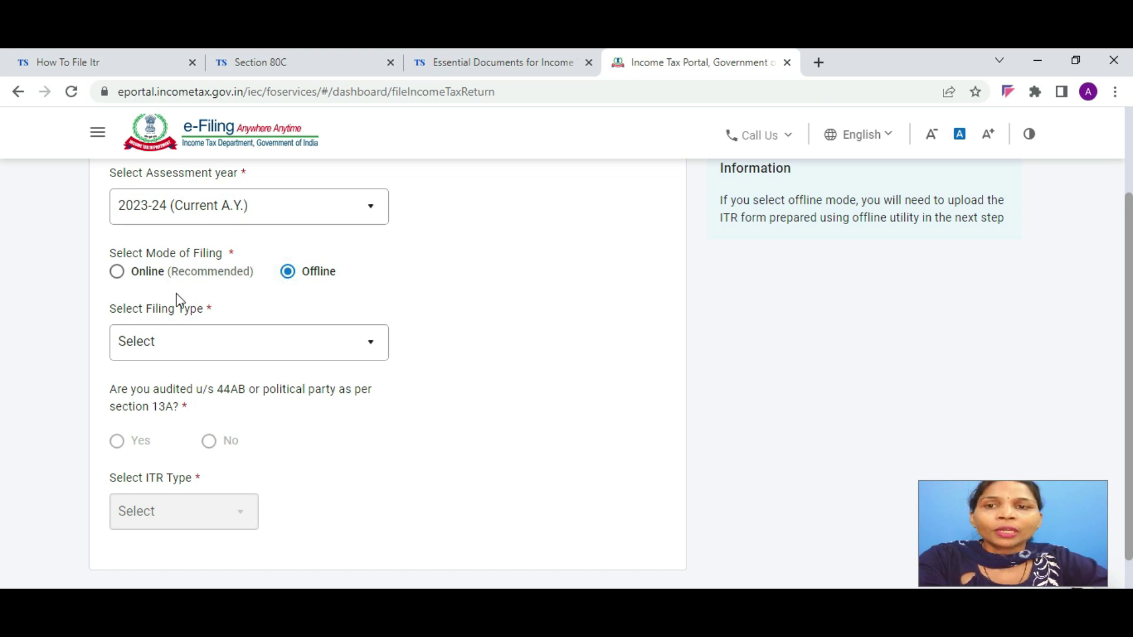
pyautogui.click(255, 345)
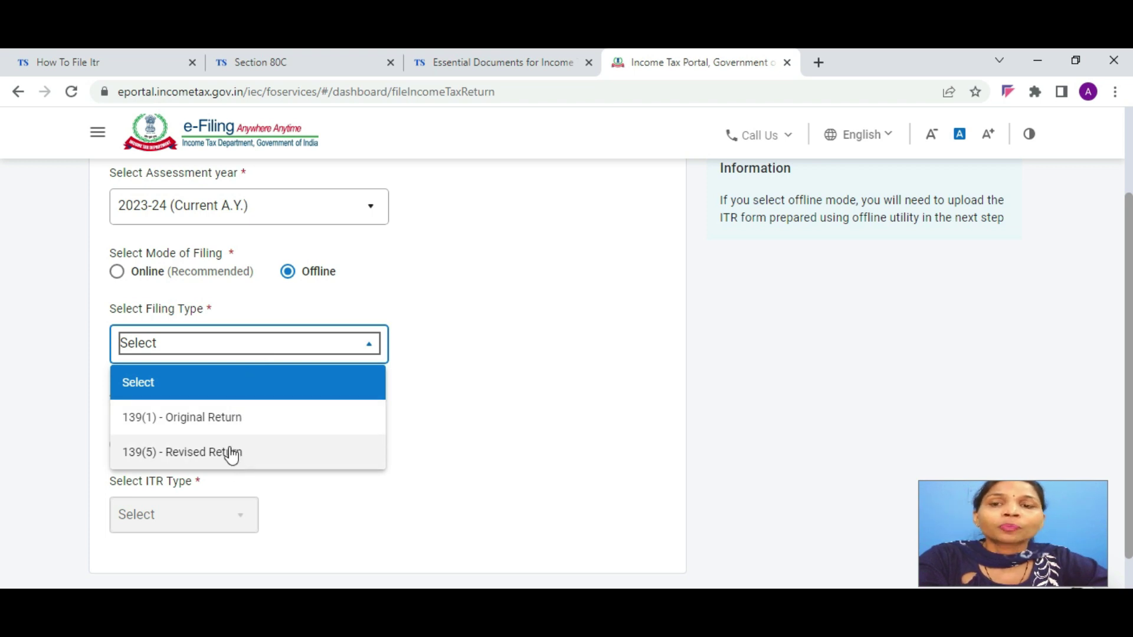
pyautogui.click(235, 420)
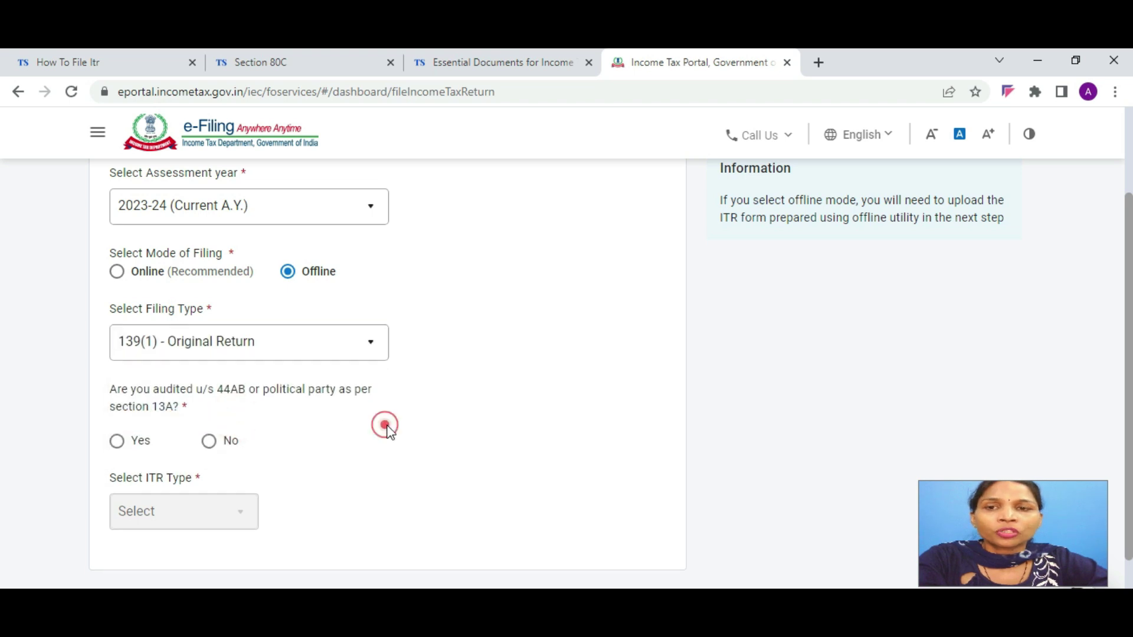
pyautogui.scroll(-2, 387, 432)
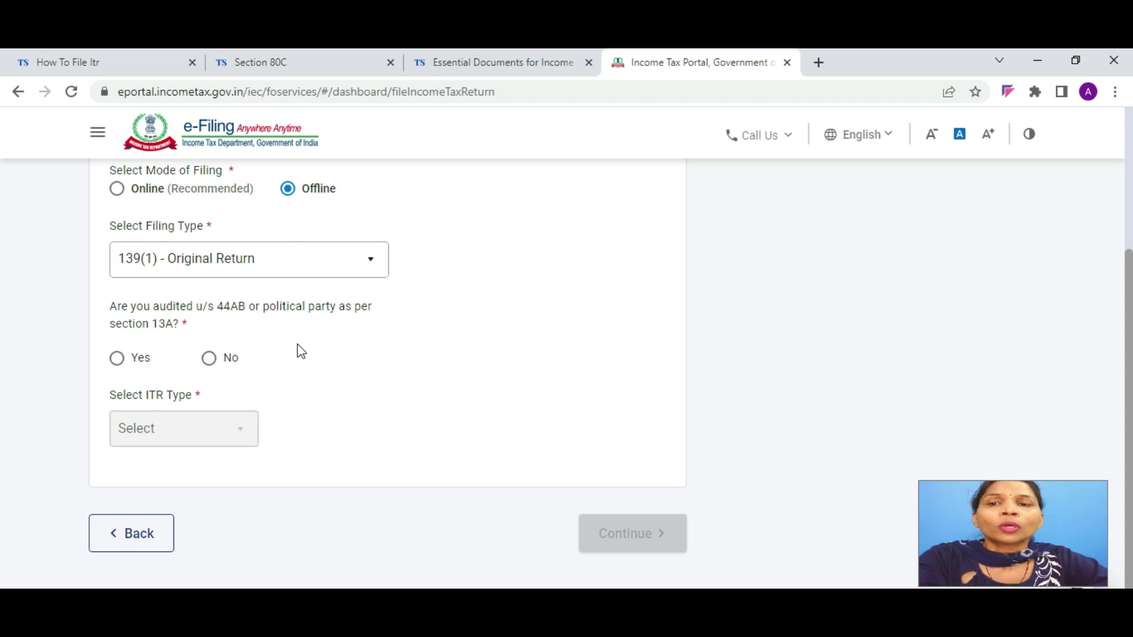
pyautogui.click(210, 359)
pyautogui.scroll(-1, 334, 376)
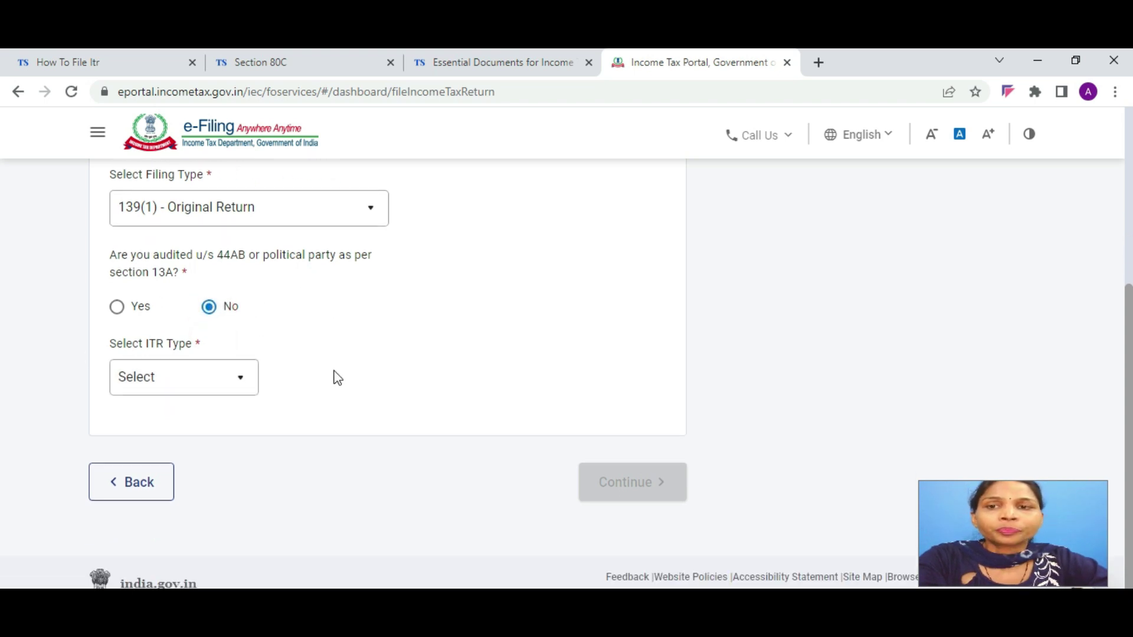
pyautogui.click(241, 382)
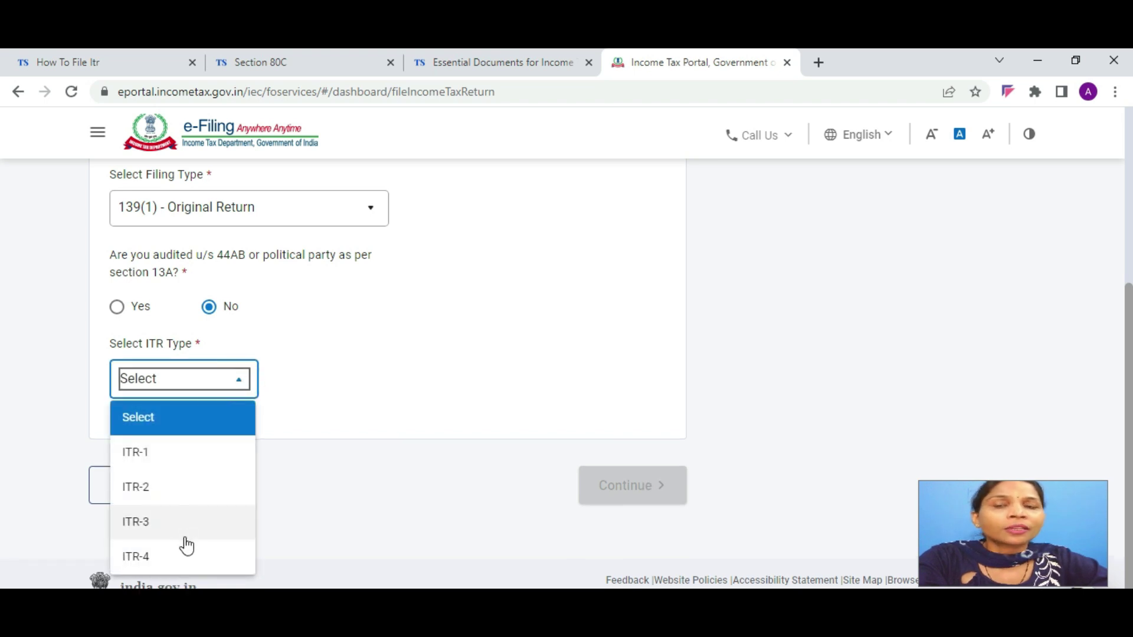
pyautogui.click(156, 466)
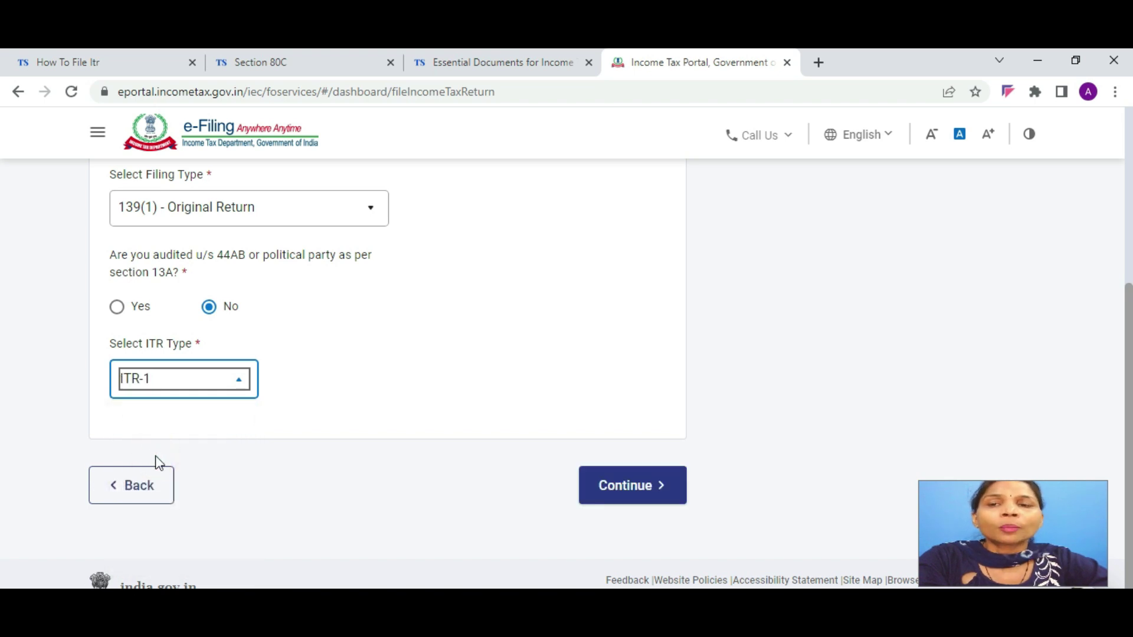
pyautogui.click(646, 488)
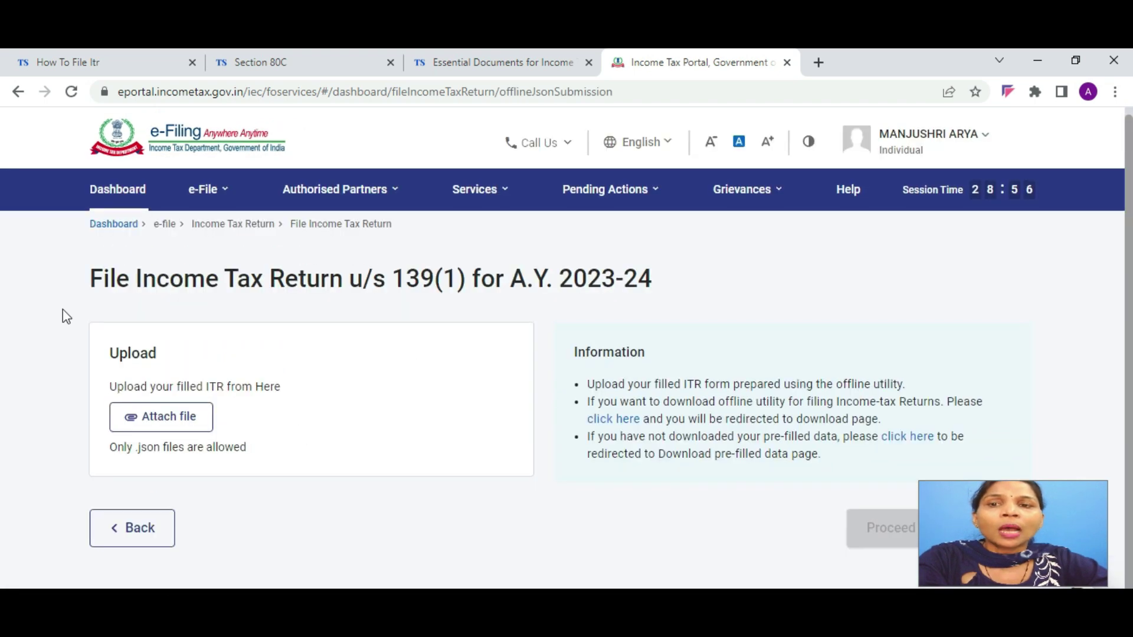
# Attach the latest ITR-1 JSON from Downloads and confirm validation finds no errors.
pyautogui.click(183, 418)
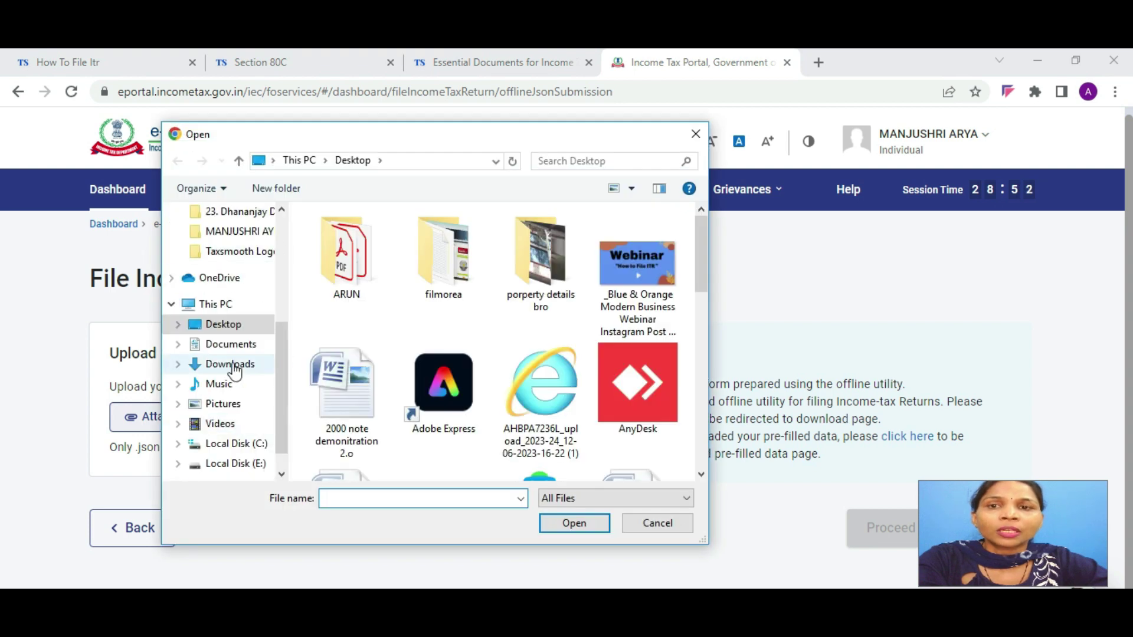
pyautogui.click(230, 365)
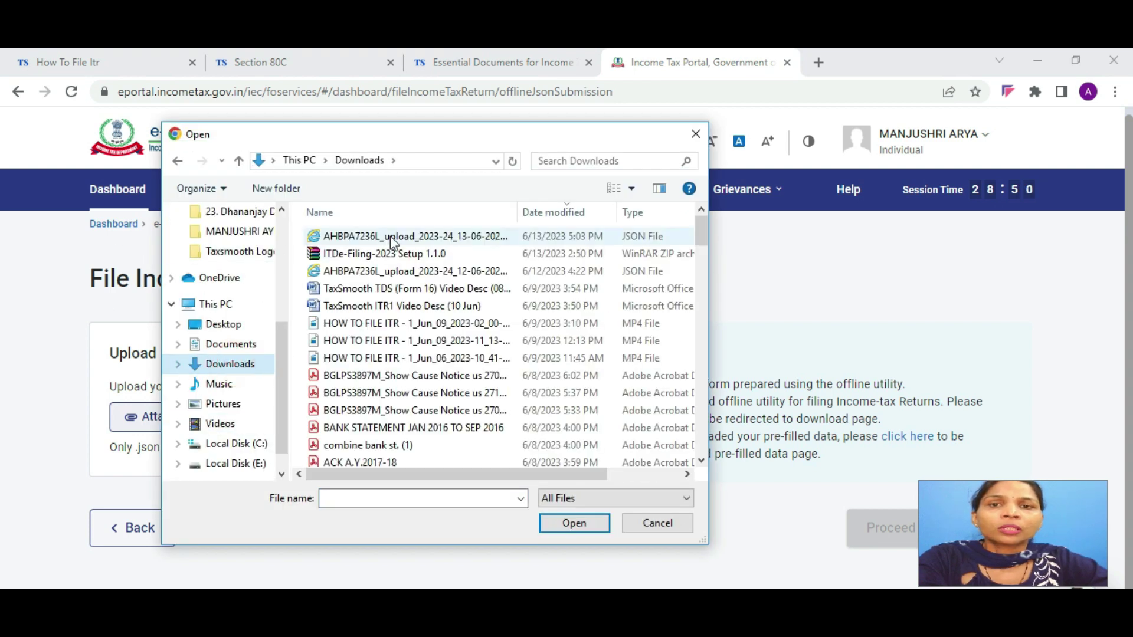
pyautogui.click(365, 238)
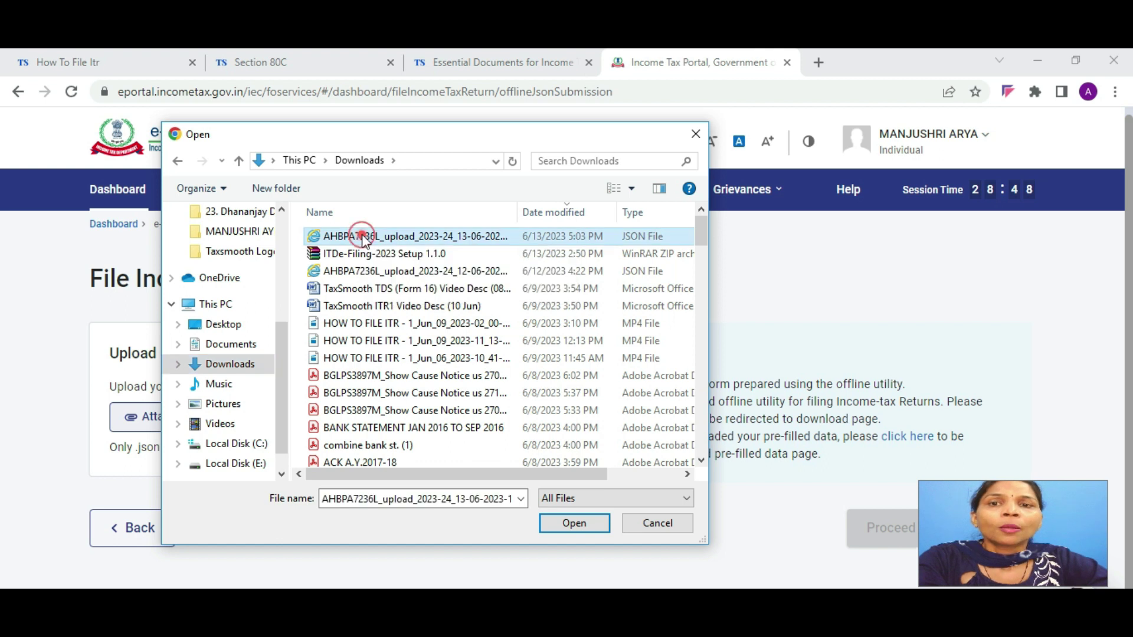
pyautogui.click(573, 523)
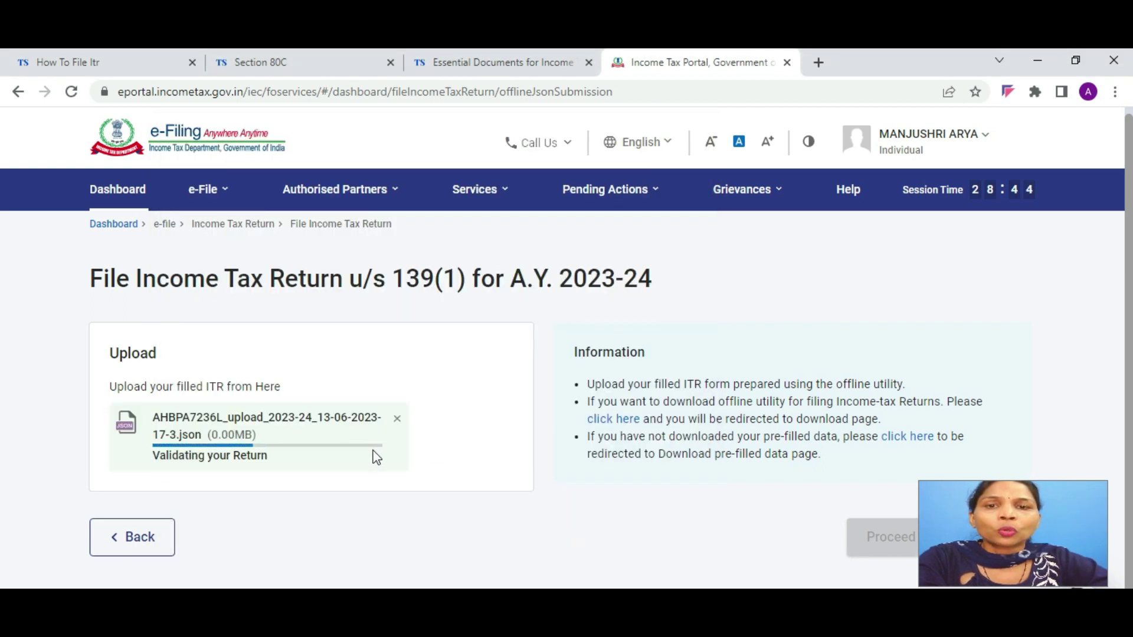
pyautogui.scroll(-1, 413, 466)
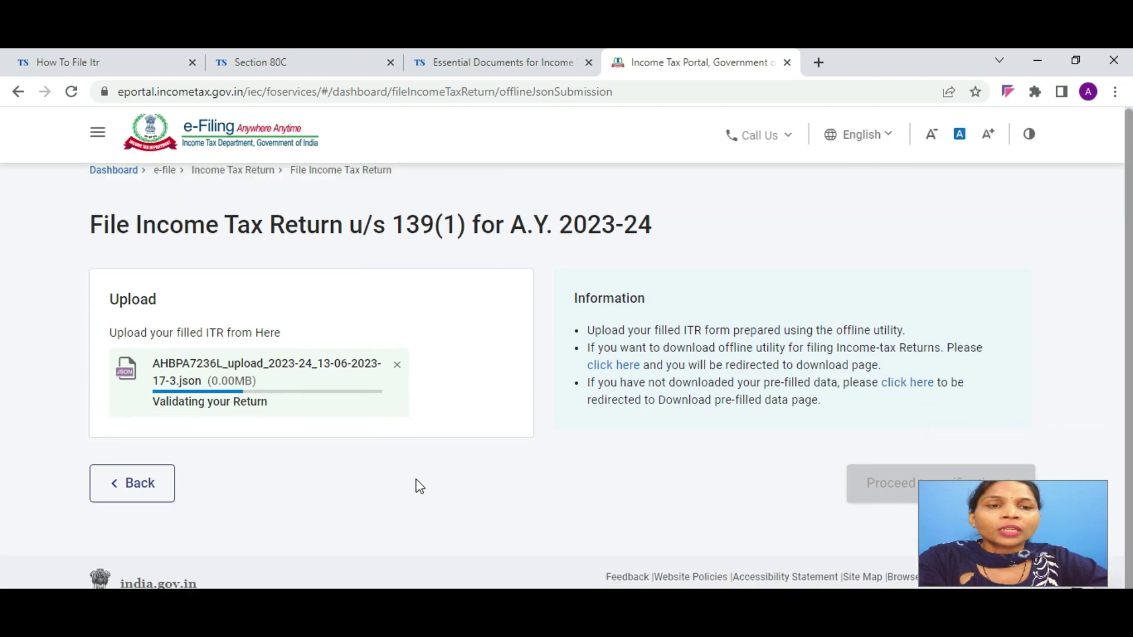
pyautogui.scroll(-2, 546, 468)
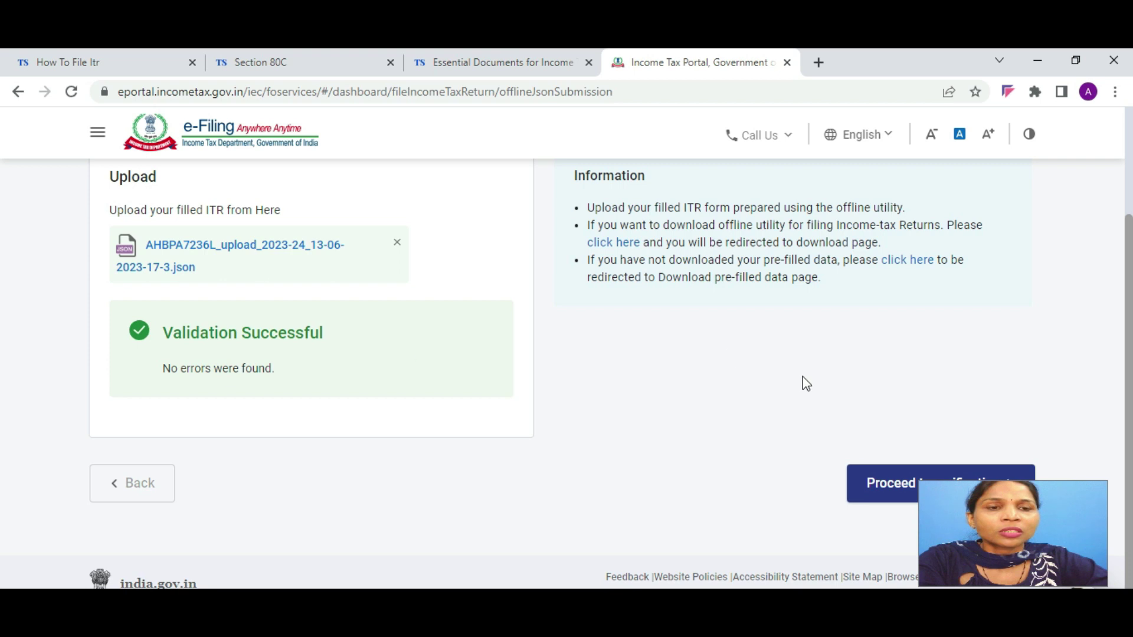
pyautogui.moveTo(993, 511); pyautogui.dragTo(992, 321)
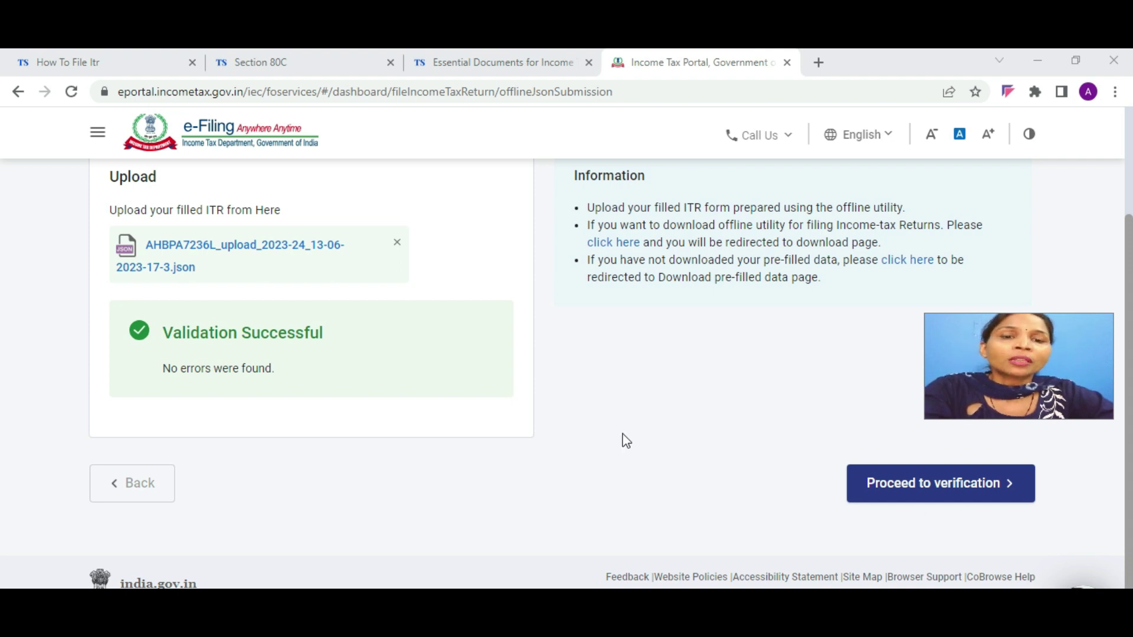
# Switch to the FILE ITR 1 SAHAJ (AY 2023-24) webinar tab and scroll its lectures to the deduction sections.
pyautogui.click(105, 69)
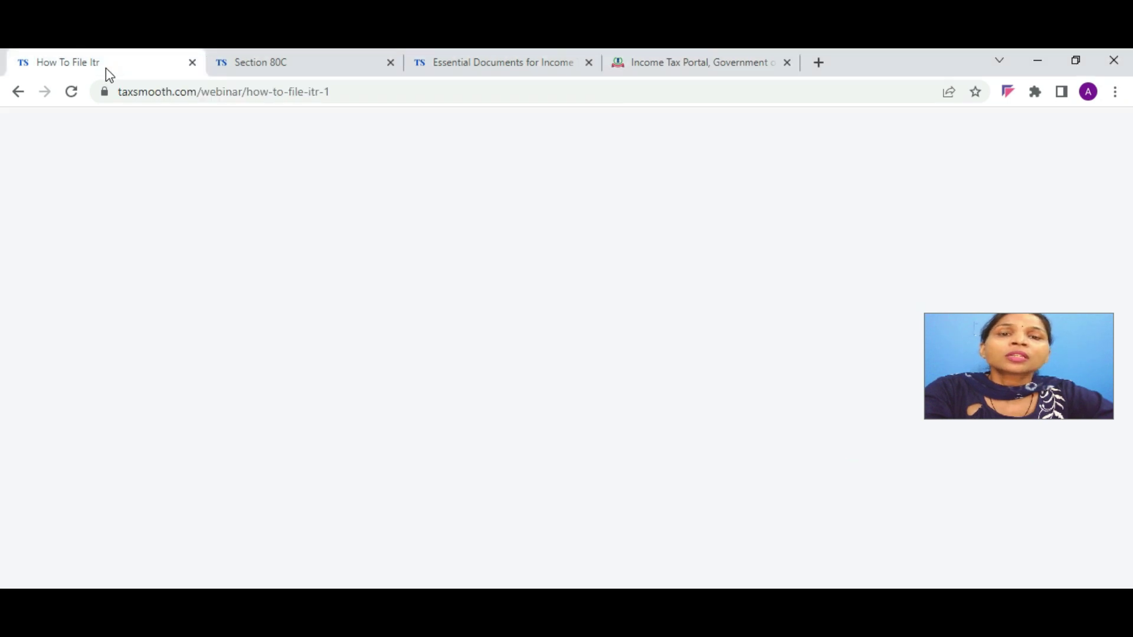
pyautogui.scroll(20, 358, 356)
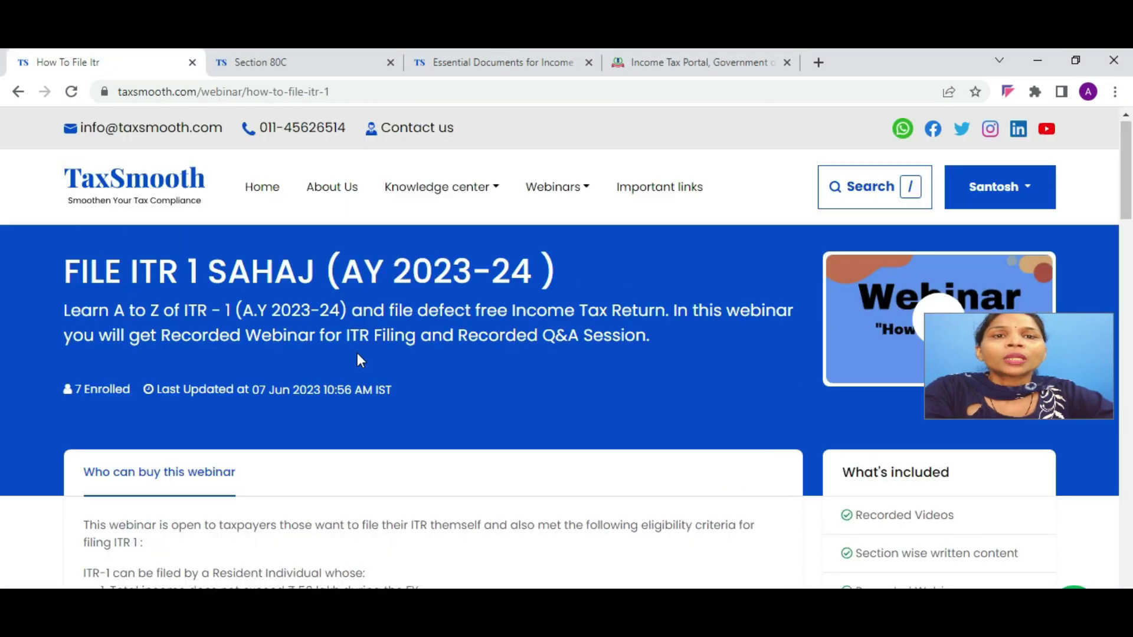
pyautogui.moveTo(1026, 359); pyautogui.dragTo(1030, 524)
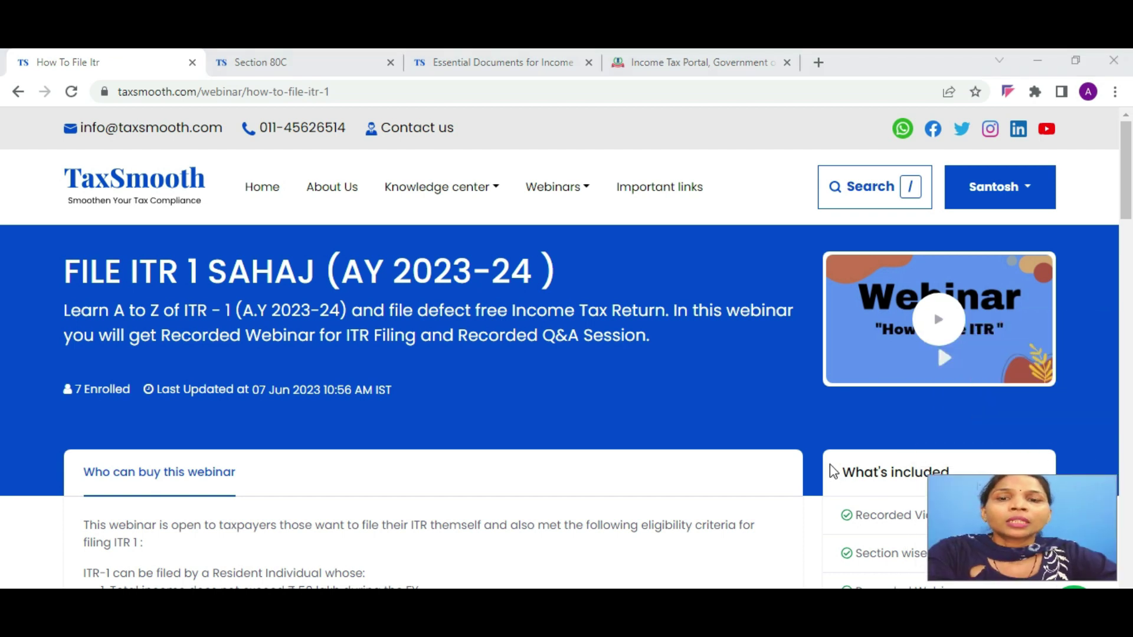
pyautogui.scroll(-5, 571, 415)
pyautogui.scroll(-3, 572, 416)
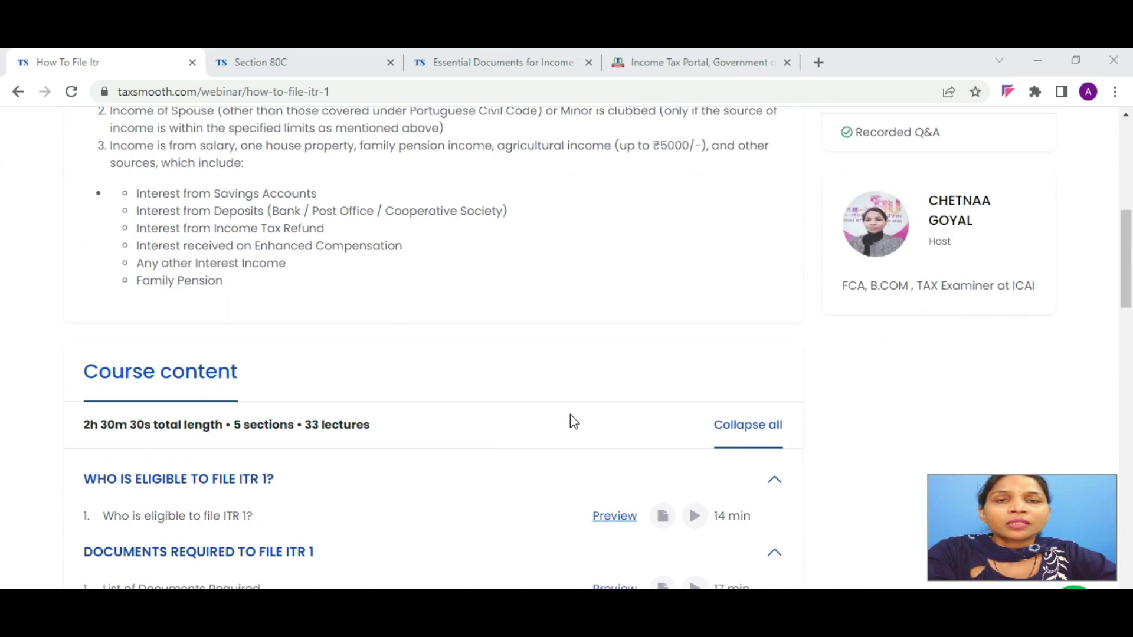
pyautogui.scroll(-4, 570, 415)
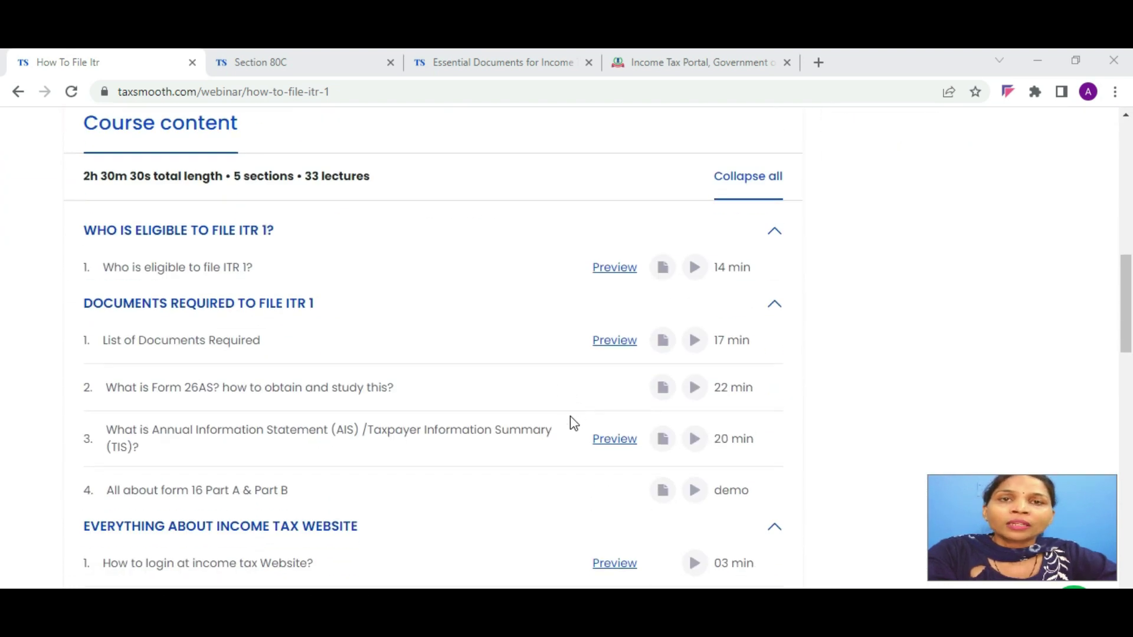
pyautogui.scroll(-8, 570, 416)
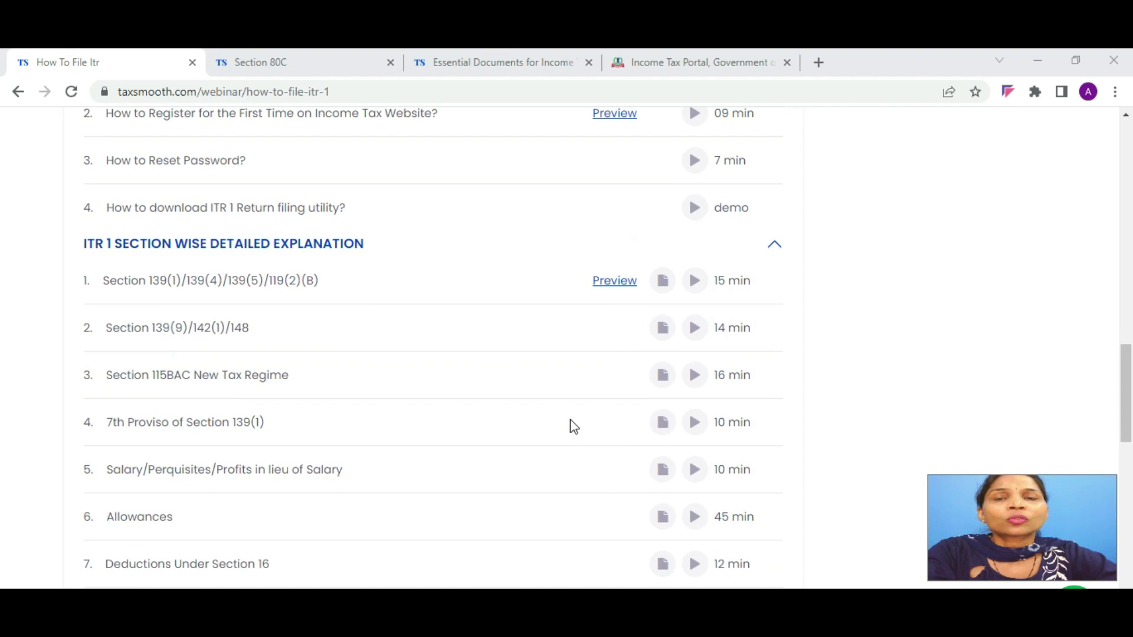
pyautogui.scroll(-3, 575, 426)
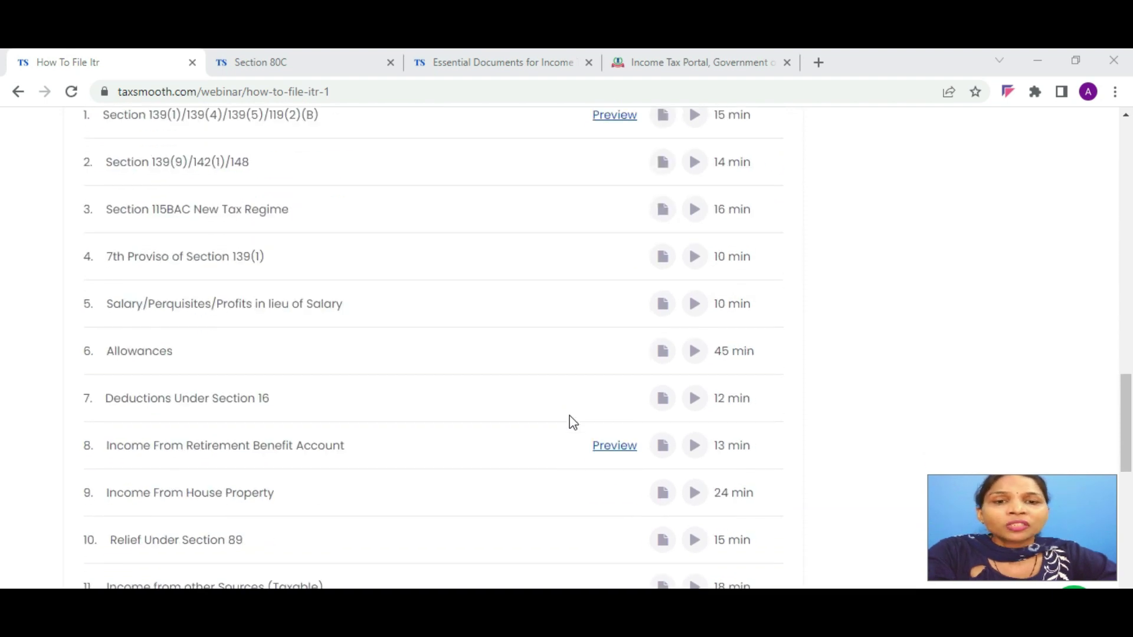
pyautogui.scroll(-4, 572, 422)
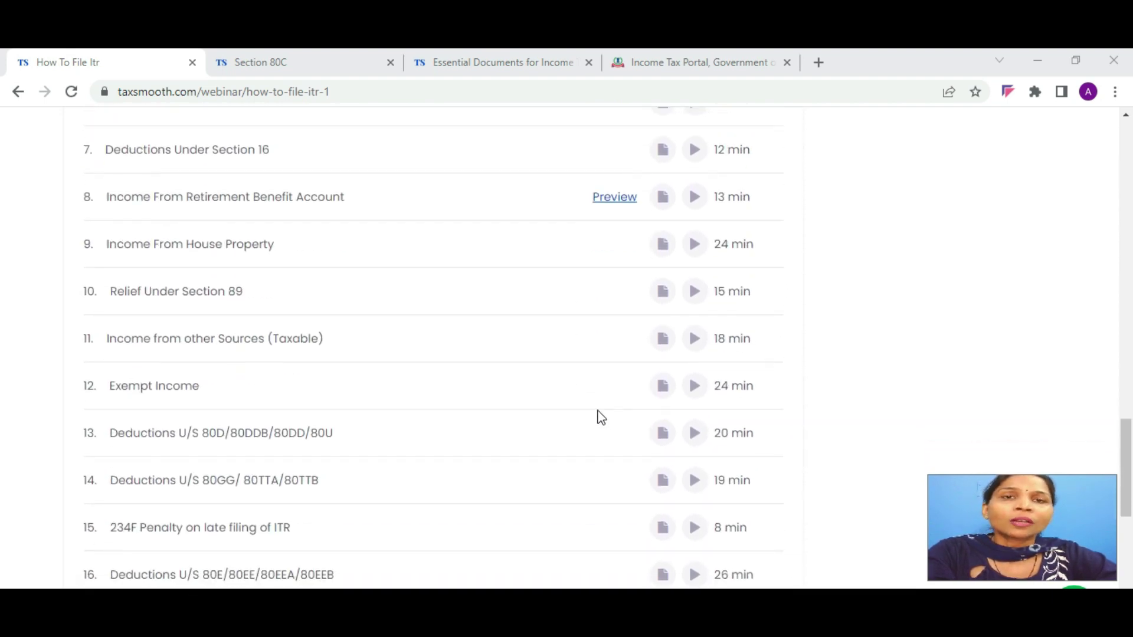
pyautogui.scroll(-3, 583, 420)
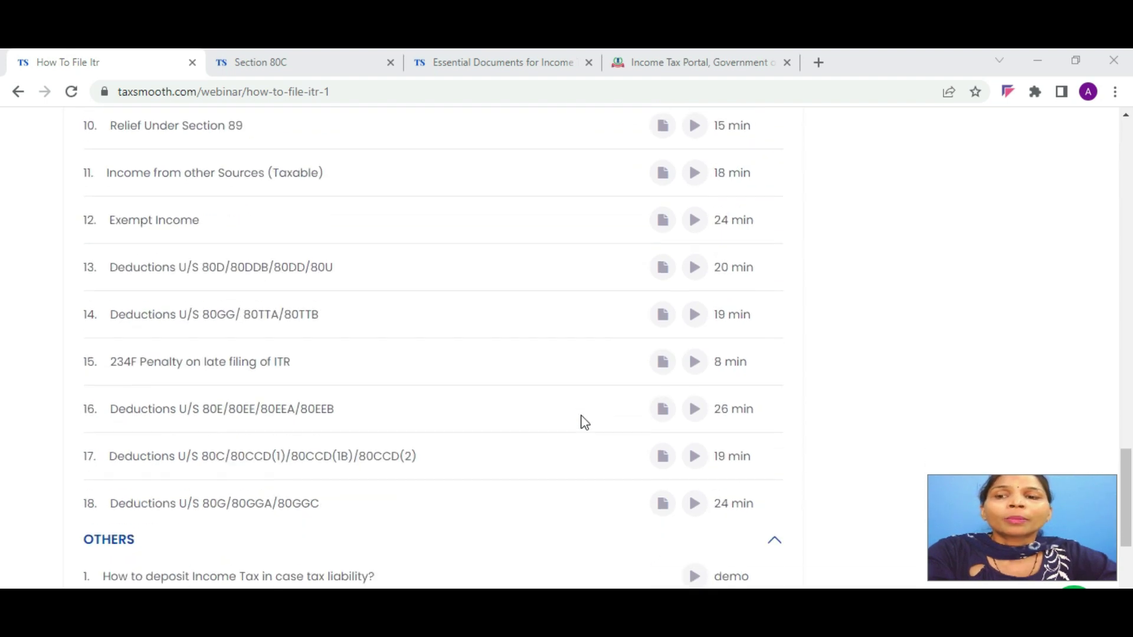